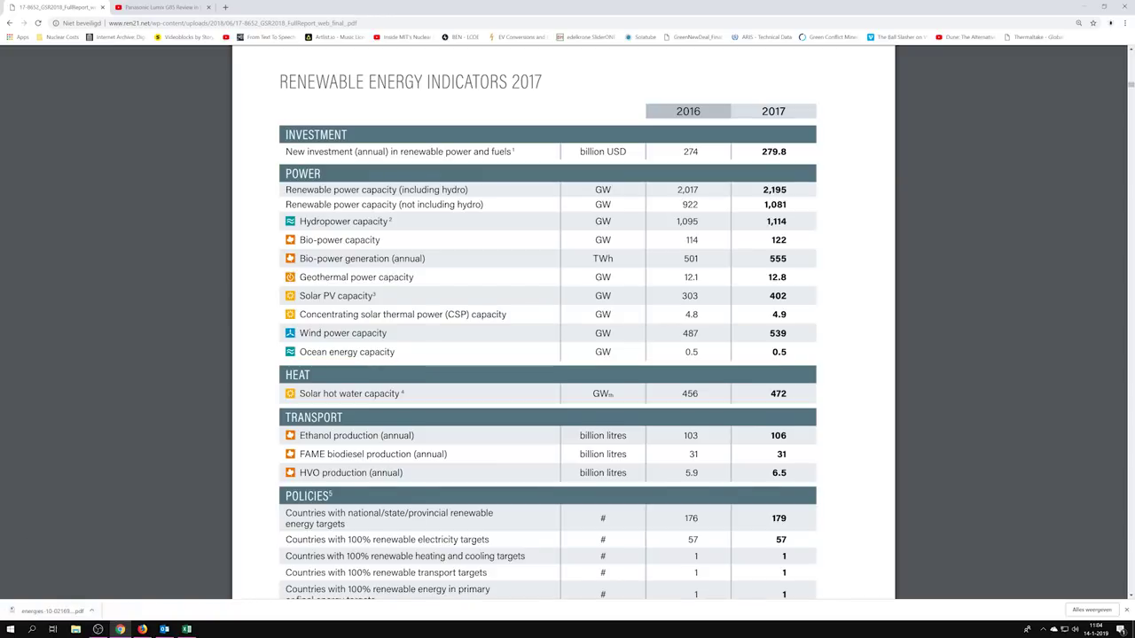
mouse_move(264, 96)
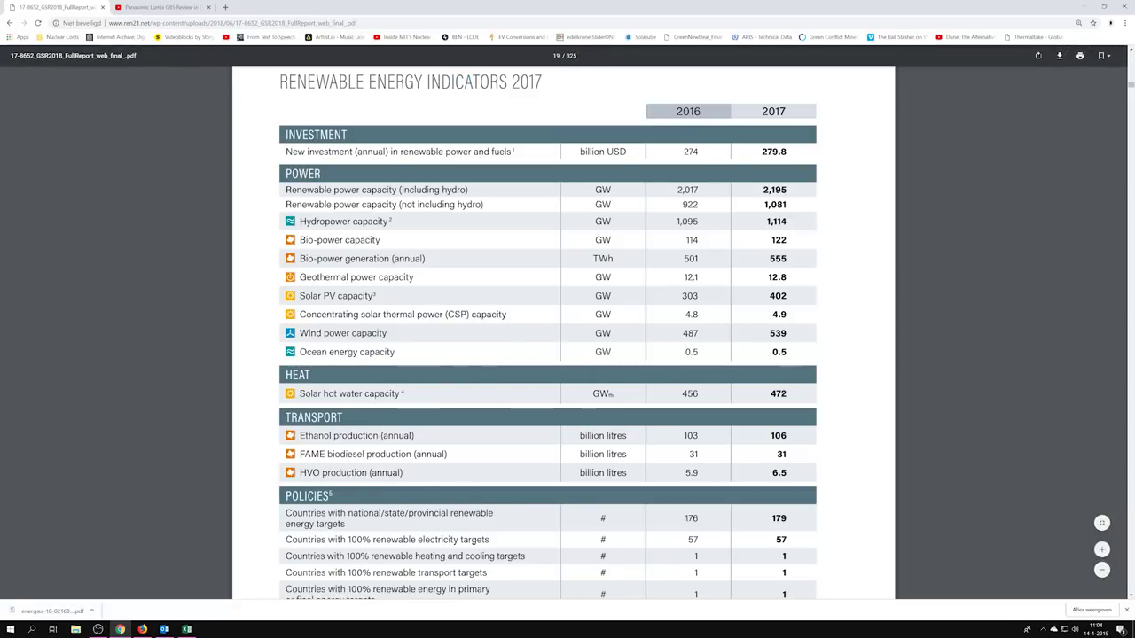
left_click_drag(452, 82, 481, 82)
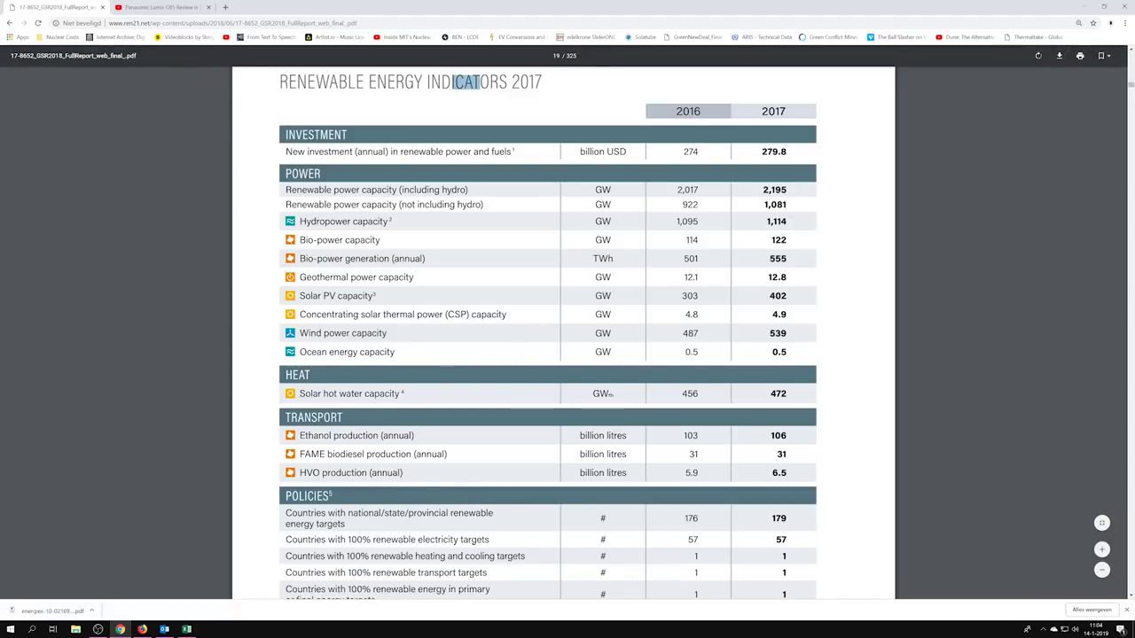
left_click(722, 157)
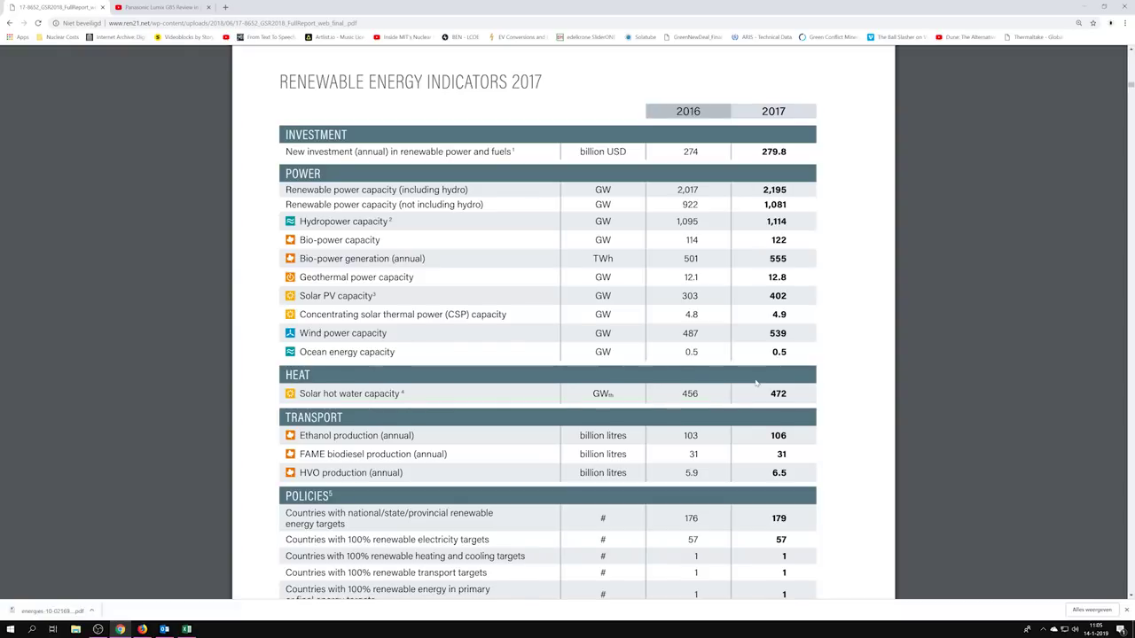
Switch from the browser to the Nuke workbook in Excel and show the start of the reactor table.
left_click(1079, 6)
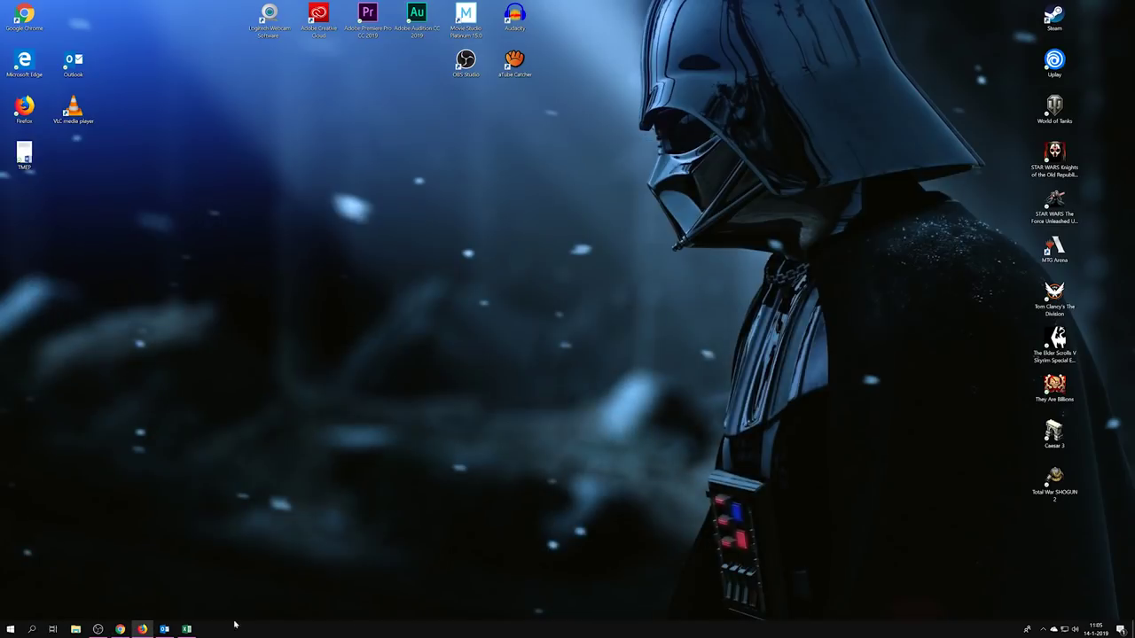
left_click(196, 631)
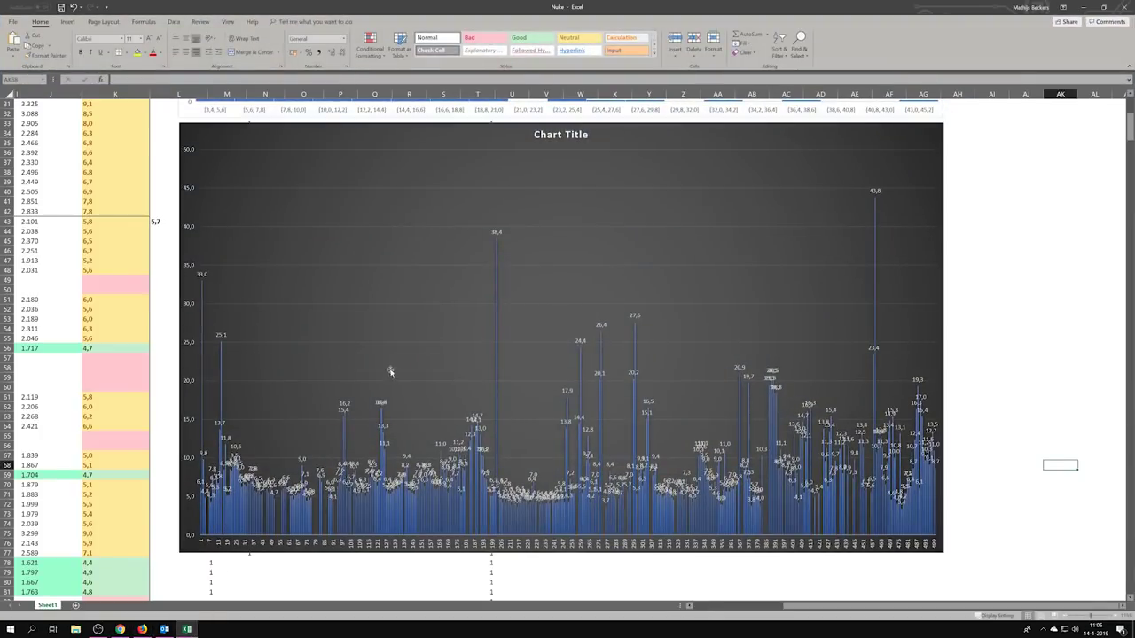
scroll(1078, 412, "left", 5)
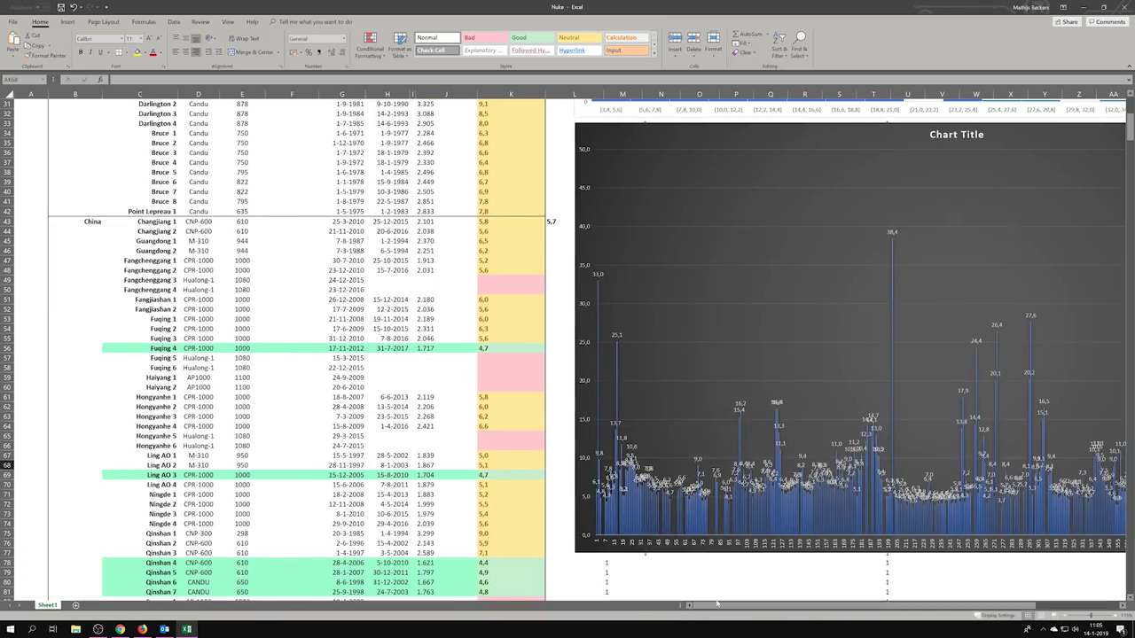
left_click_drag(1130, 133, 1129, 103)
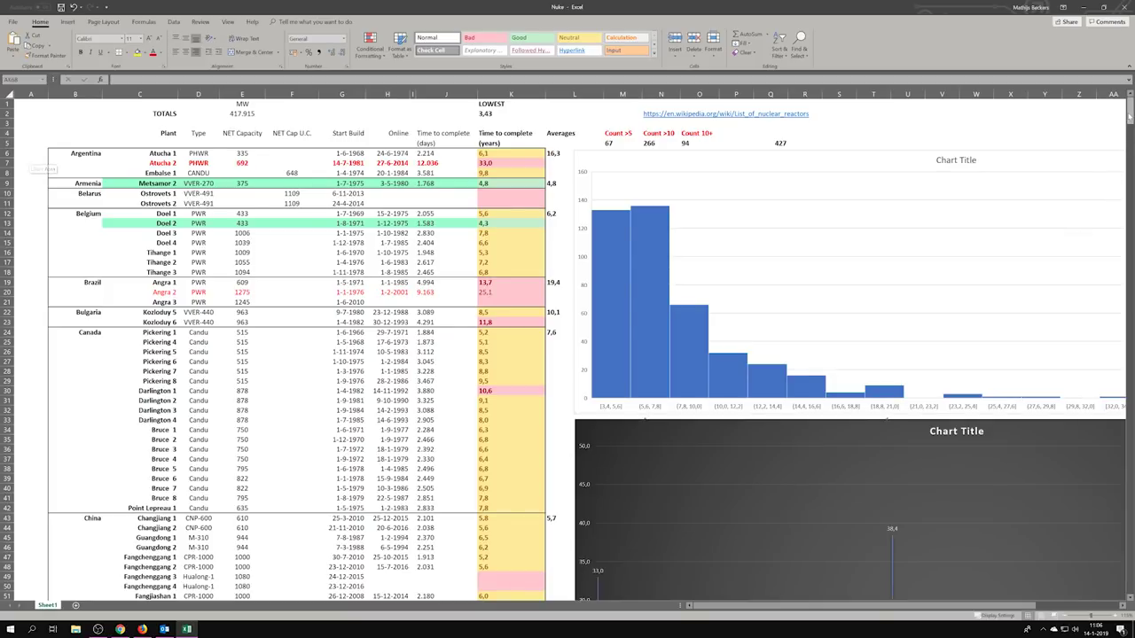
left_click_drag(1130, 111, 1129, 113)
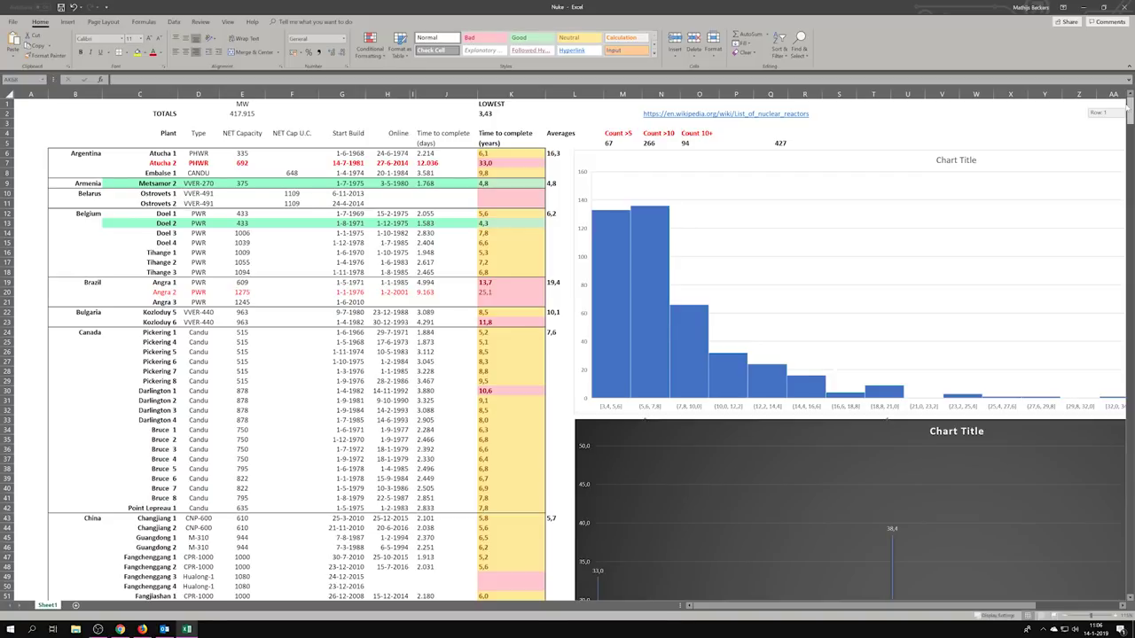
Examine the Point Beach 1 row near the end of the table: its reactor type, net capacity and years to complete.
left_click_drag(1130, 112, 1129, 359)
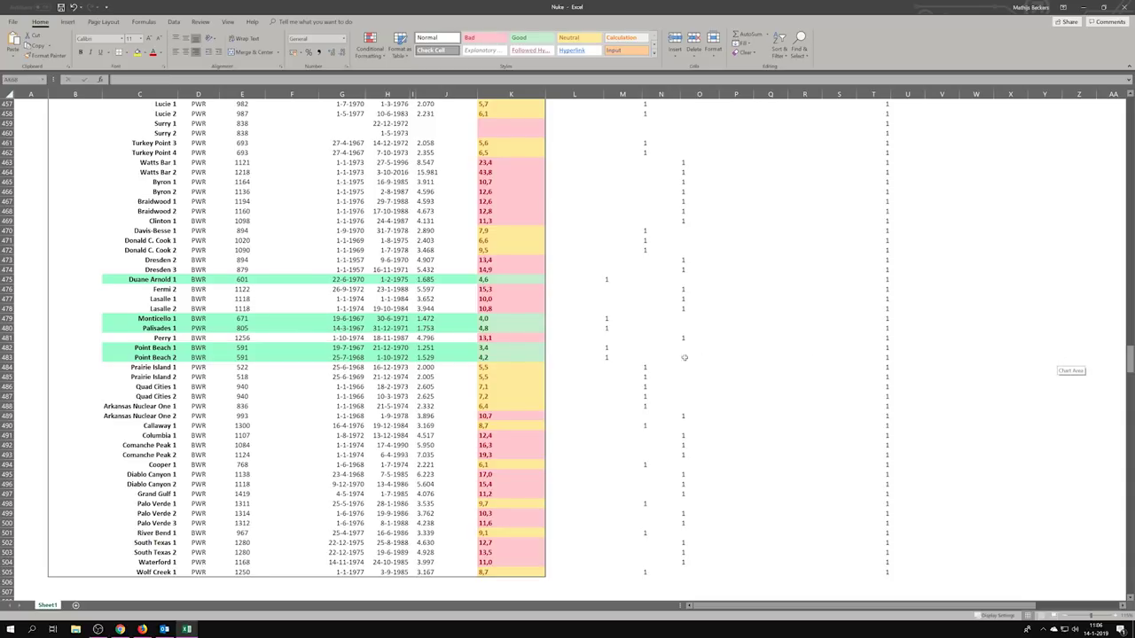
left_click(153, 348)
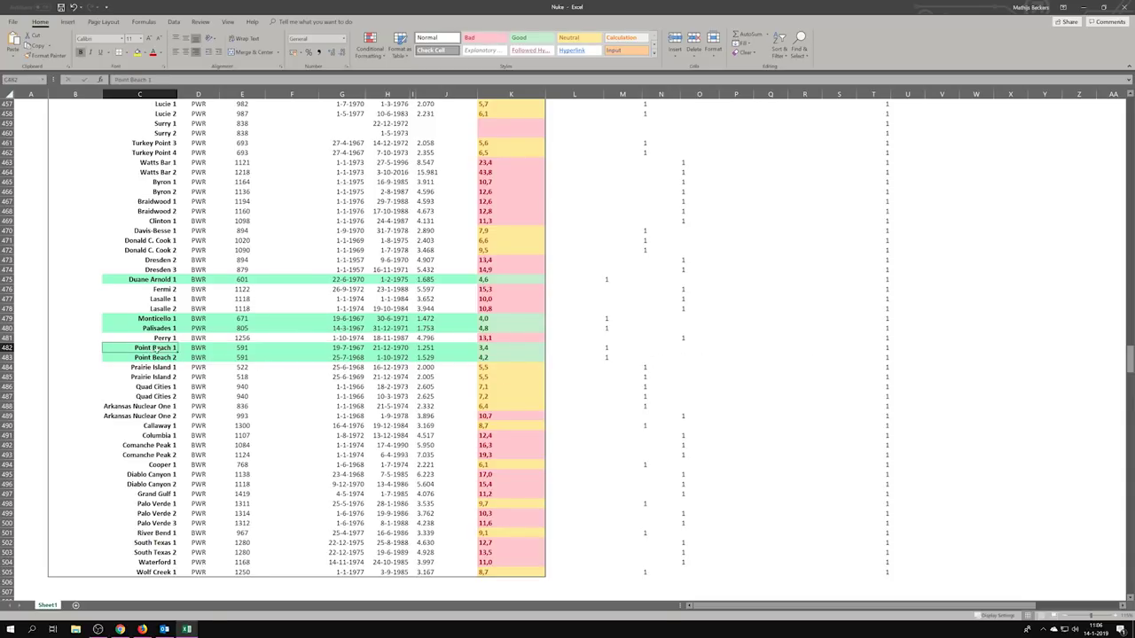
left_click(203, 349)
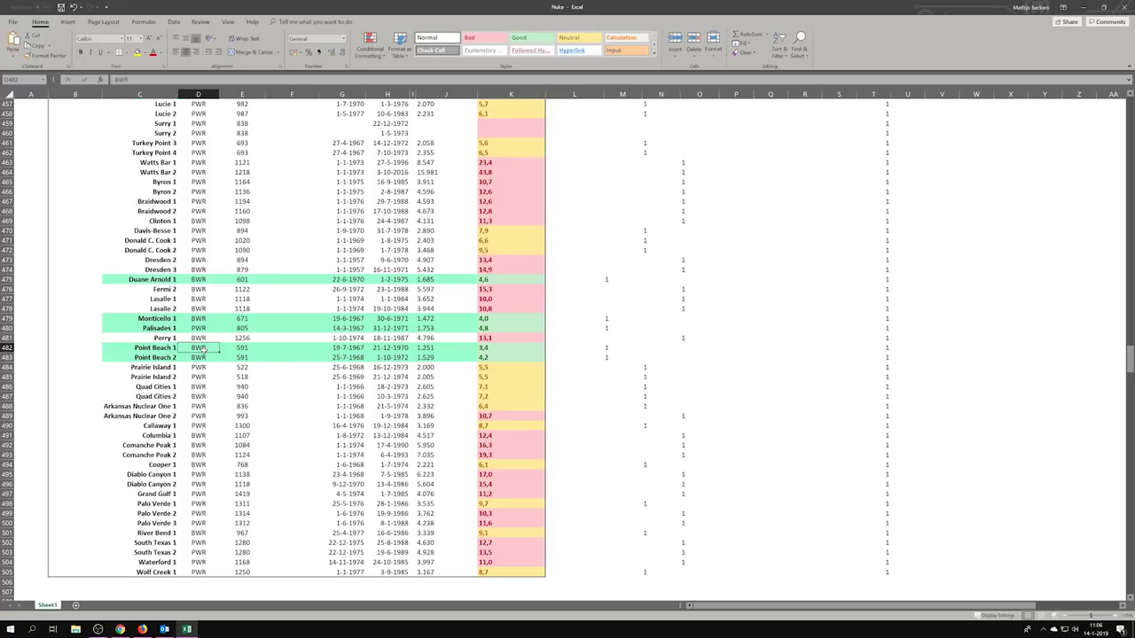
left_click(242, 350)
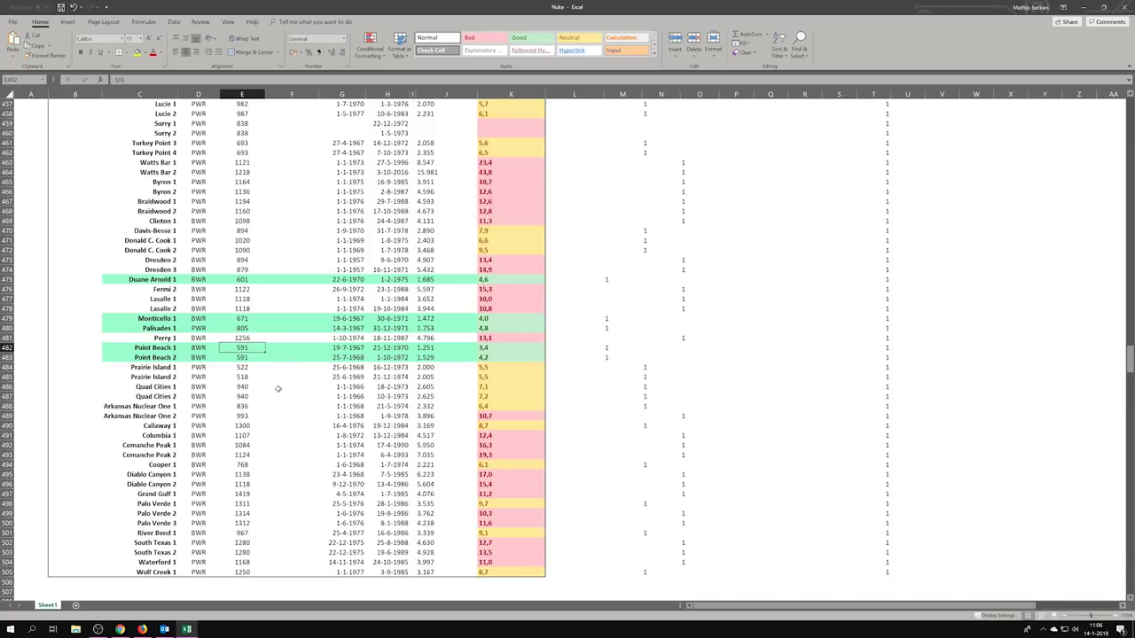
left_click(493, 349)
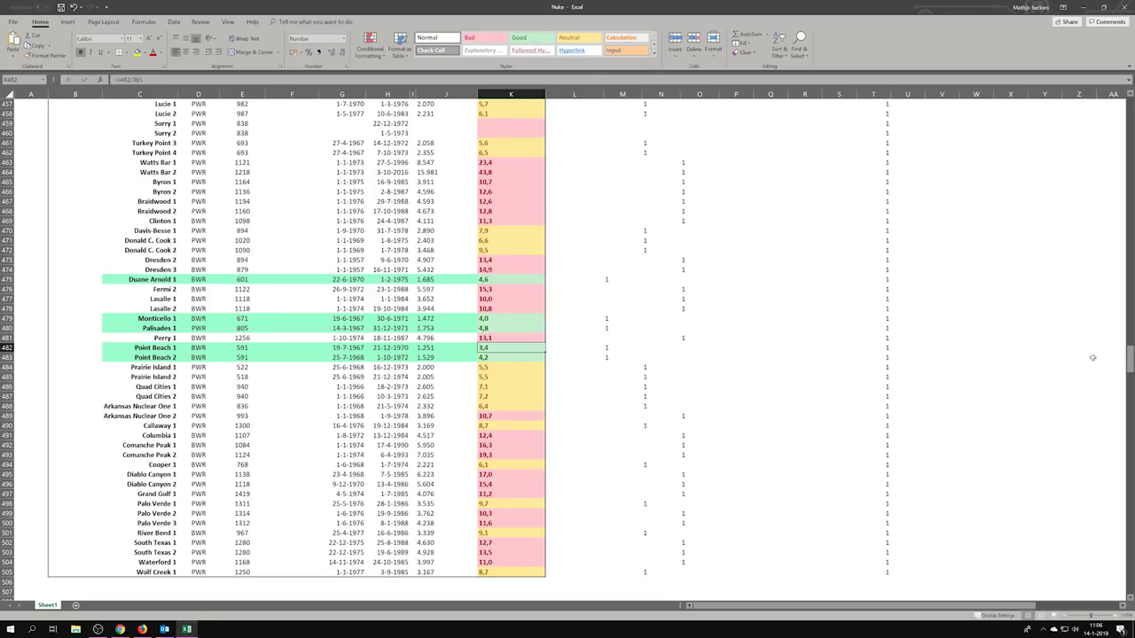
Examine the years to complete for the Watts Bar 1 and Watts Bar 2 reactors.
left_click_drag(500, 211, 495, 171)
left_click(495, 163)
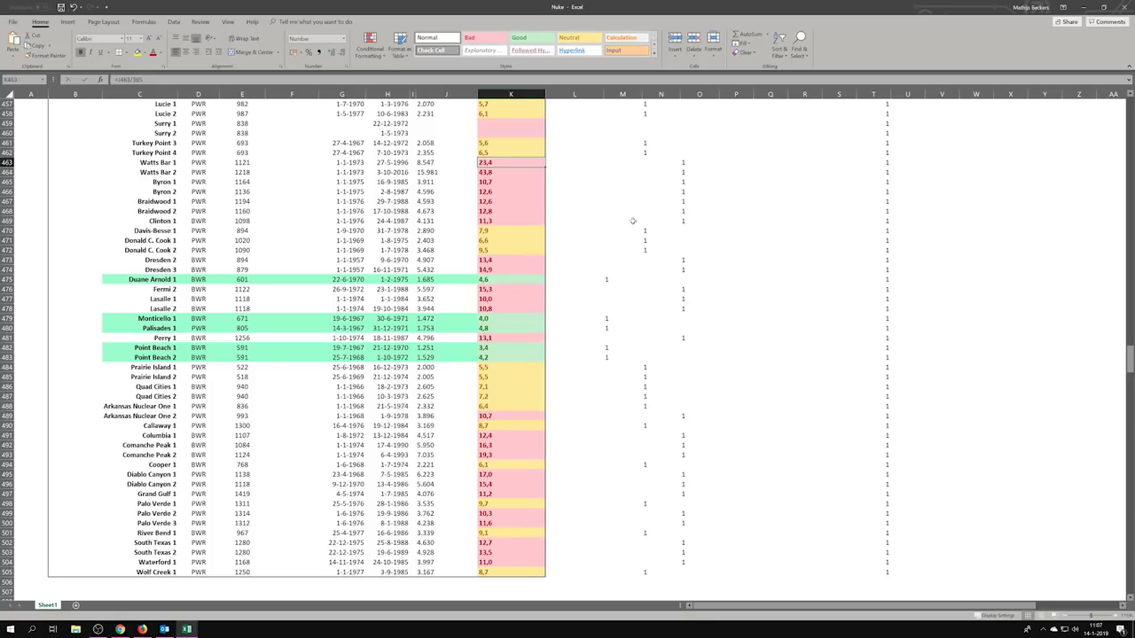
left_click(507, 172)
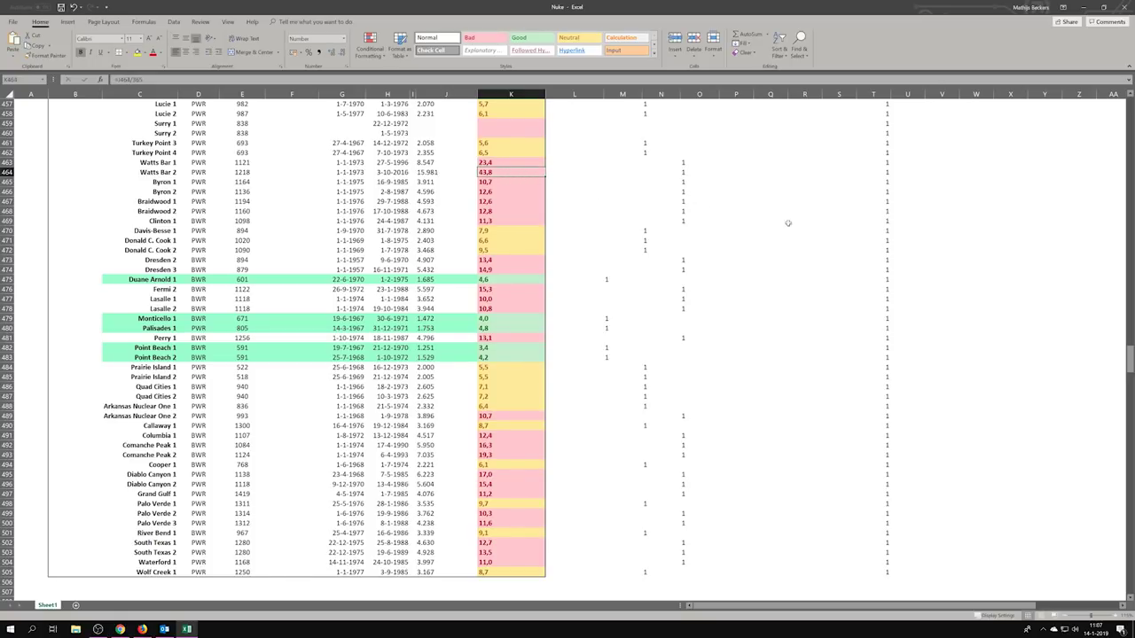
Examine the build times of the Japanese reactors, including the years to complete for Ikata 2.
left_click_drag(1130, 363, 1118, 233)
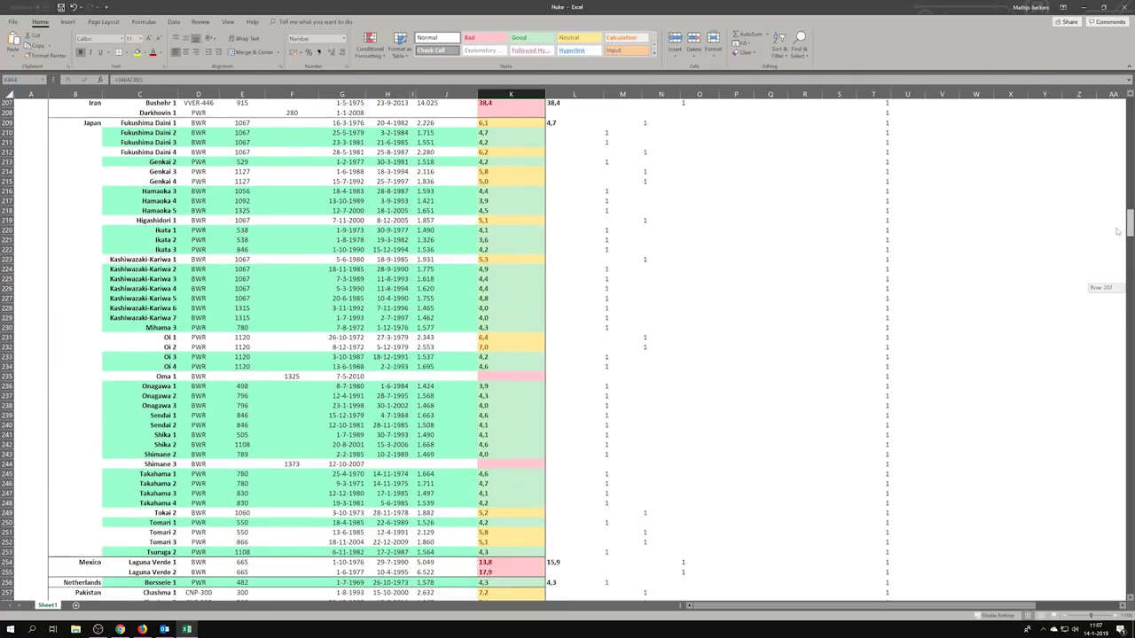
left_click_drag(1118, 232, 1115, 233)
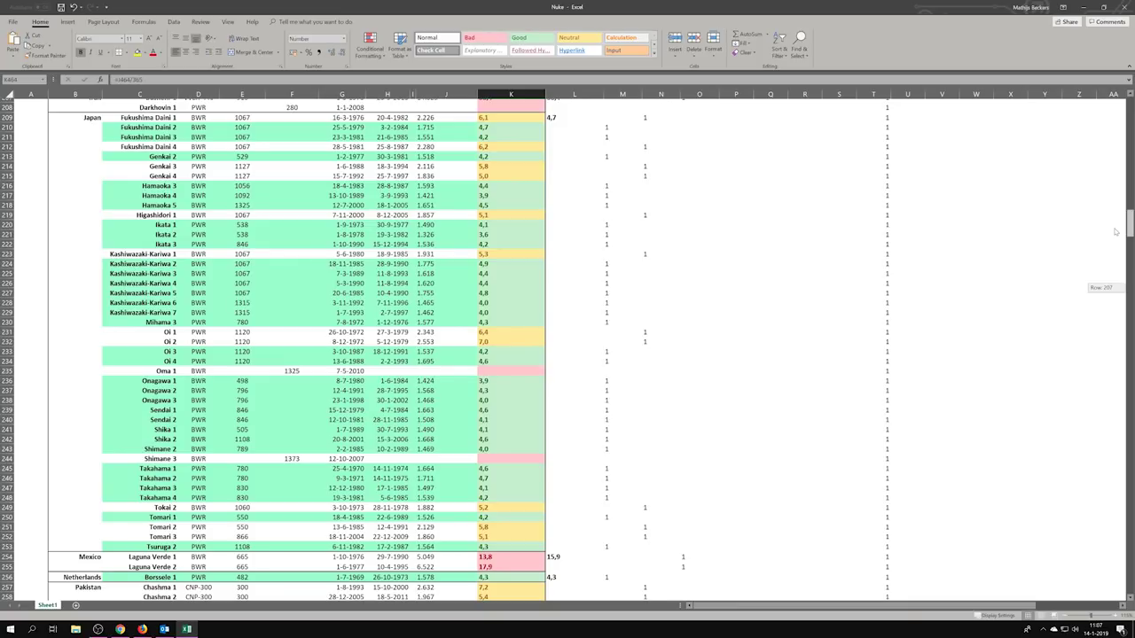
left_click_drag(1116, 232, 1116, 234)
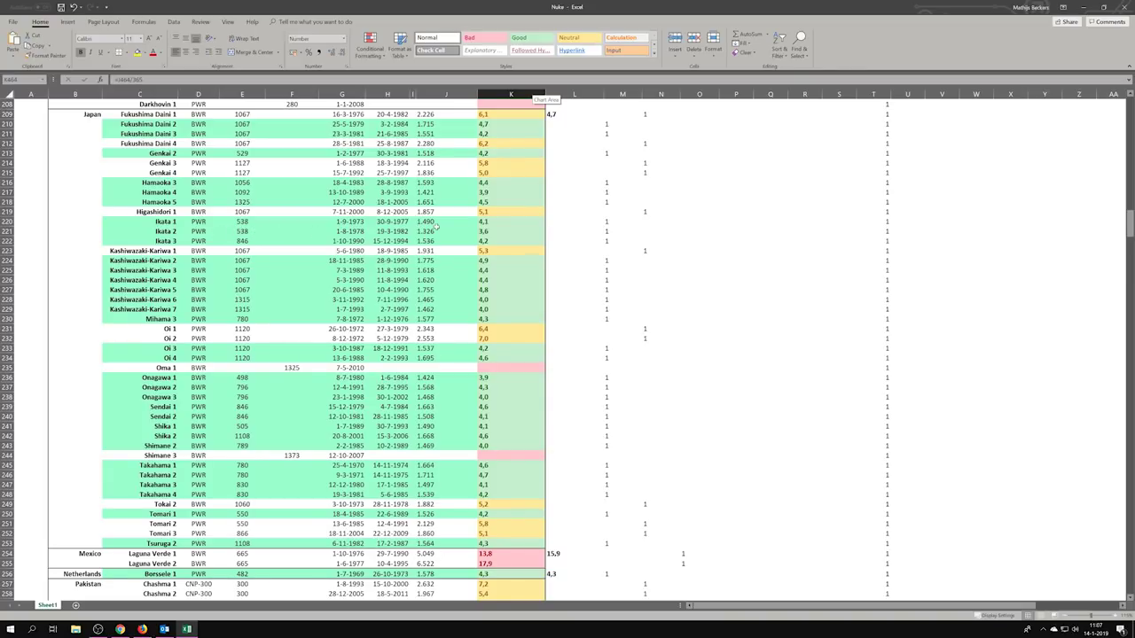
left_click(494, 232)
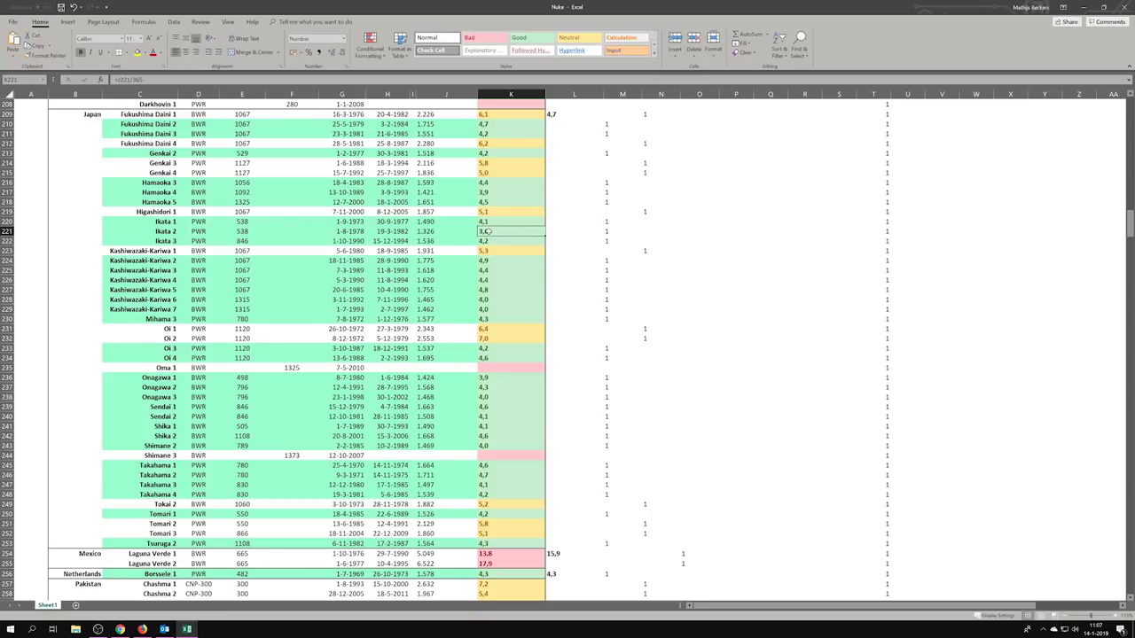
scroll(487, 231, "up", 1)
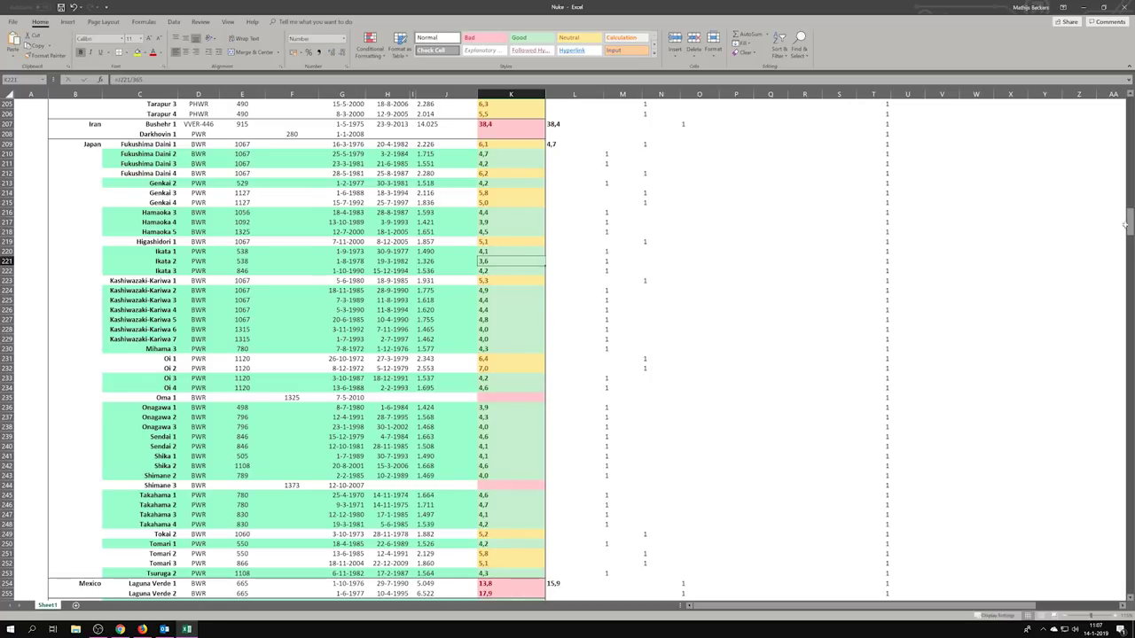
Examine the Count >5, Count >10 and Count 10+ totals above the histogram.
left_click_drag(1129, 227, 1130, 114)
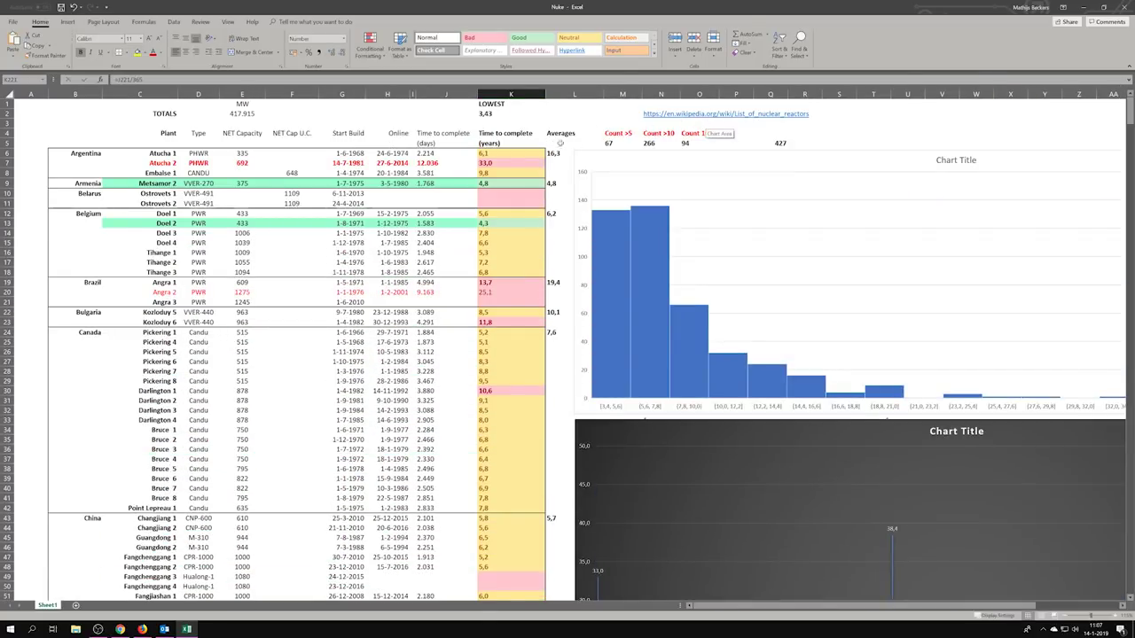
left_click_drag(608, 133, 713, 144)
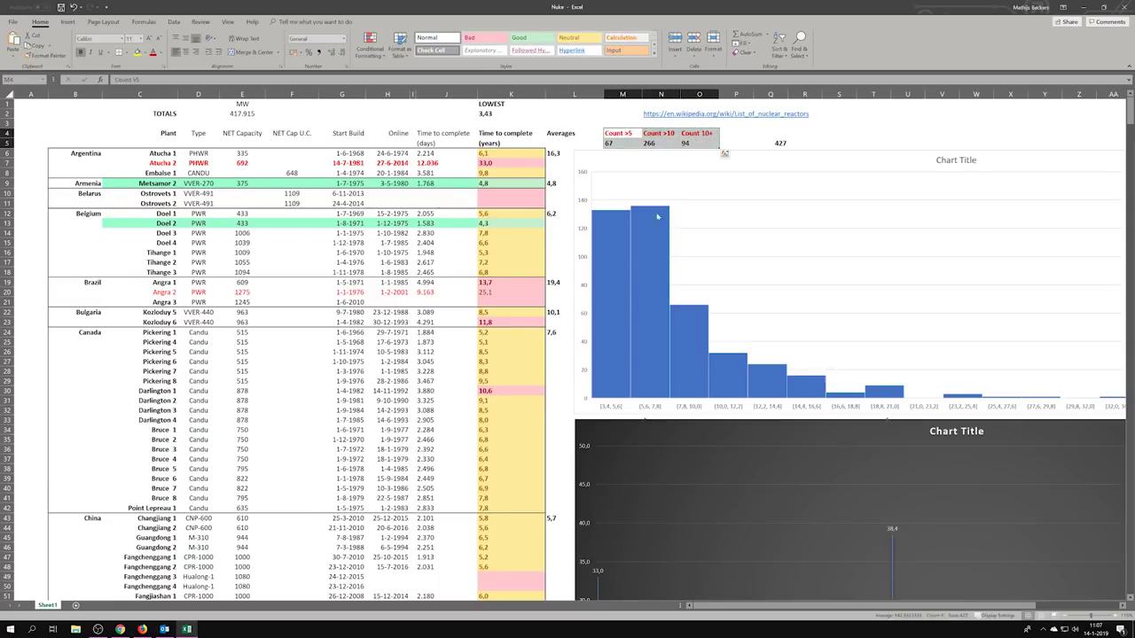
left_click(581, 109)
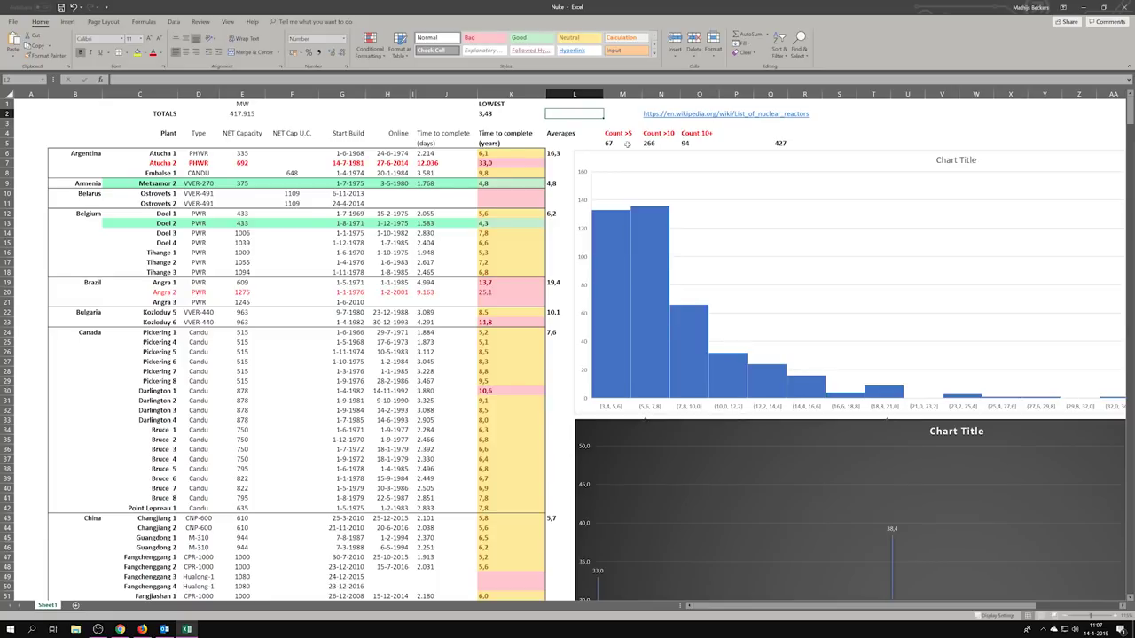
left_click(610, 142)
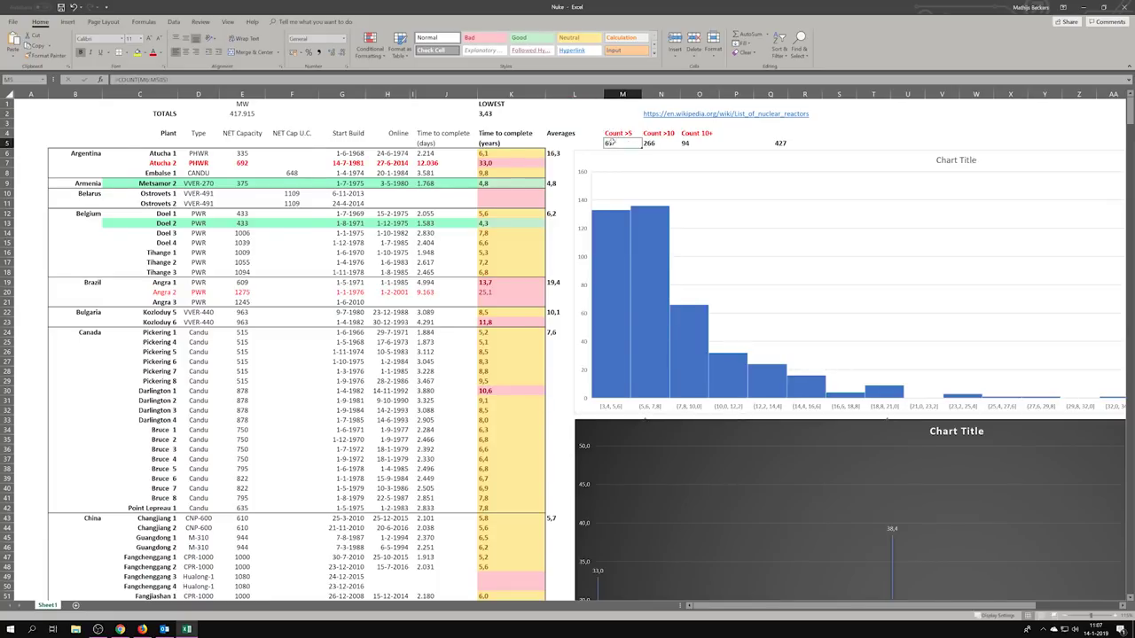
left_click(682, 144)
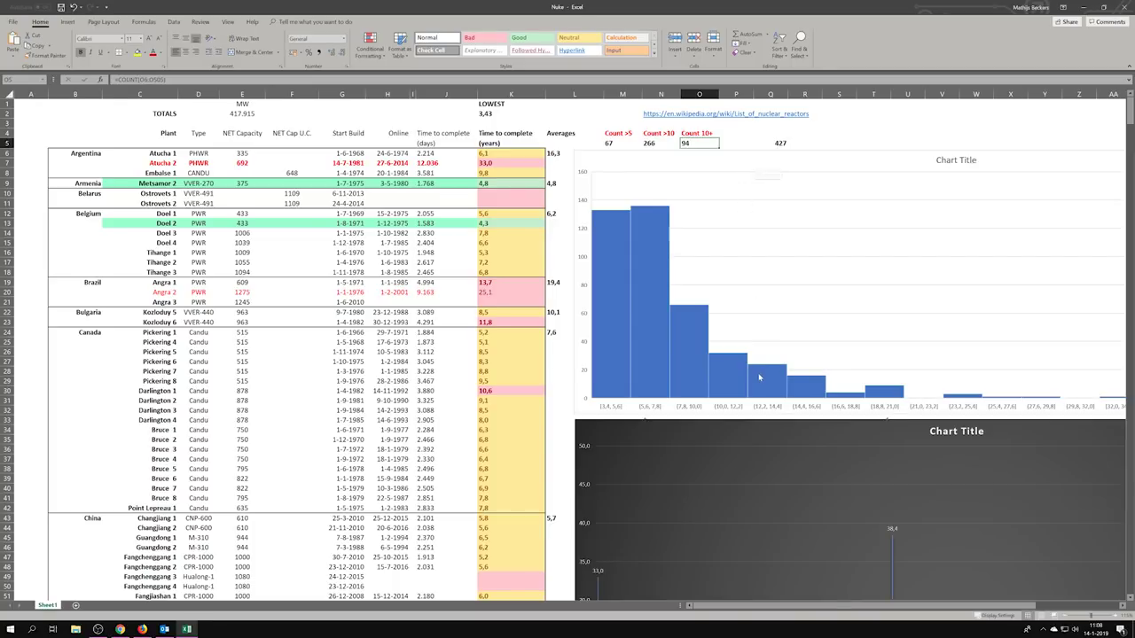
Examine the histogram of reactor completion times across its full range of year intervals.
left_click_drag(847, 606, 904, 611)
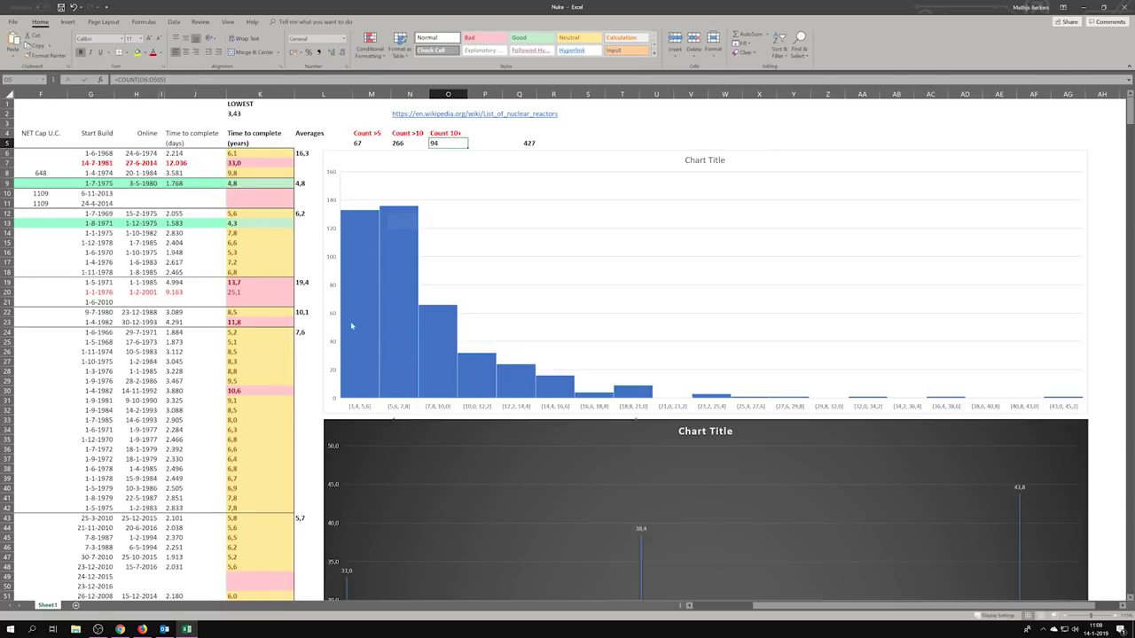
mouse_move(372, 371)
mouse_move(447, 366)
mouse_move(487, 380)
scroll(748, 383, "down", 2)
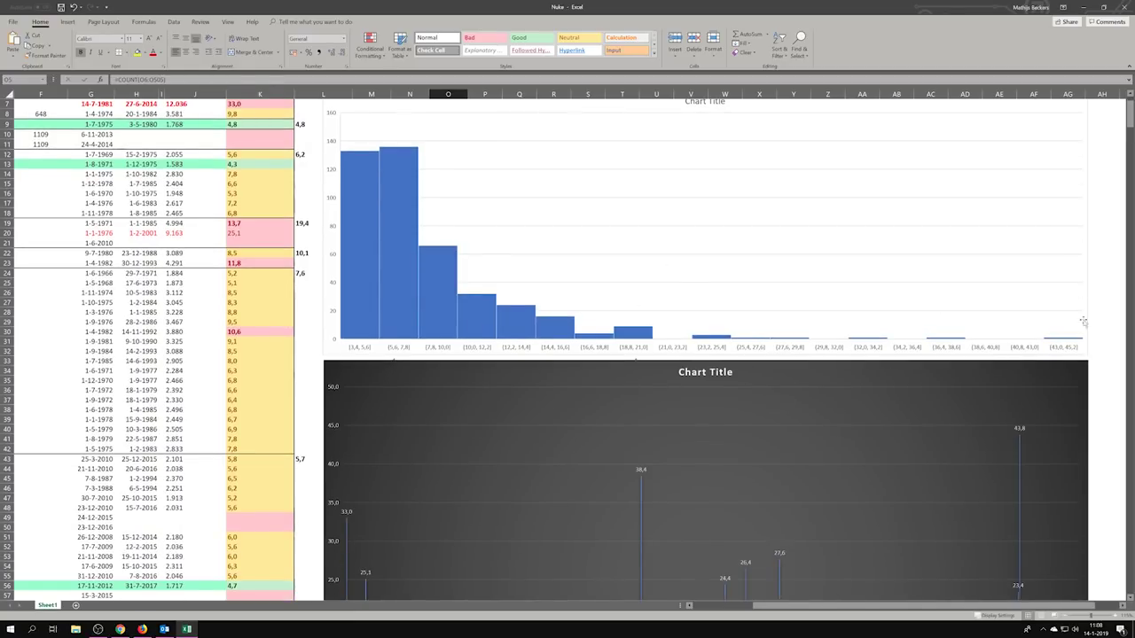
Examine the dark bar chart of completion times per reactor, including its tallest bar near the middle.
scroll(726, 256, "down", 8)
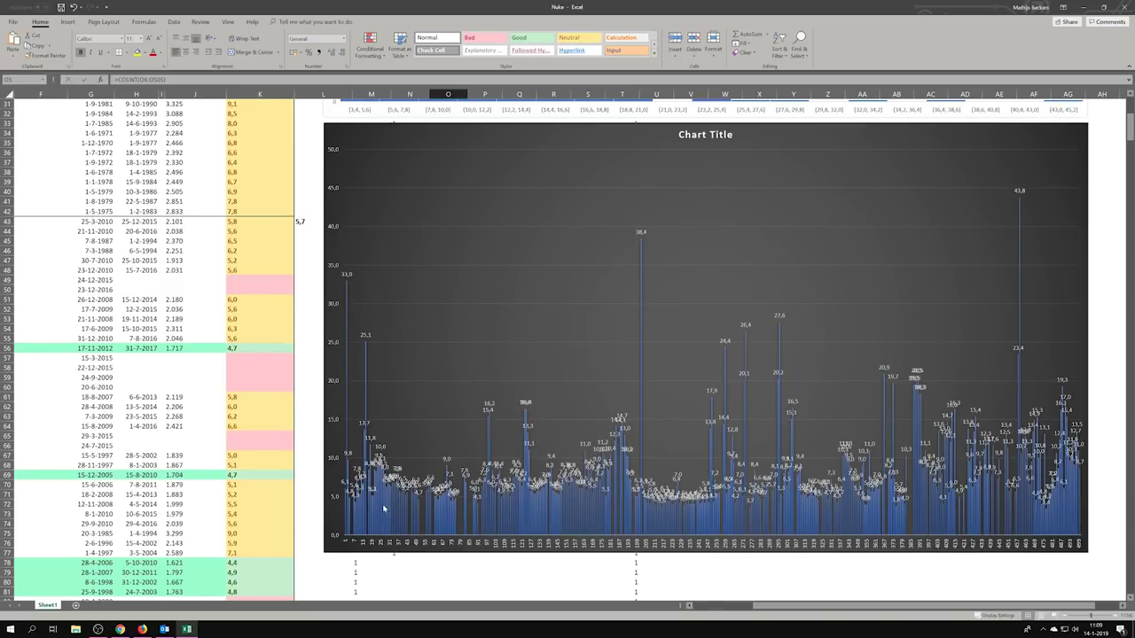
mouse_move(387, 510)
left_click(97, 630)
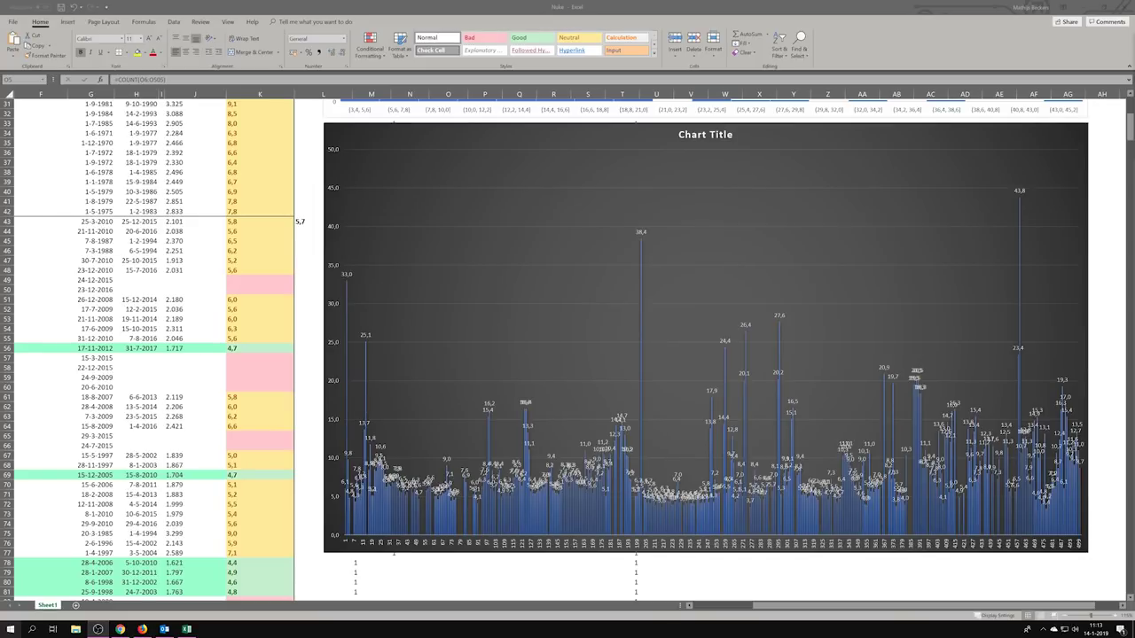
mouse_move(642, 363)
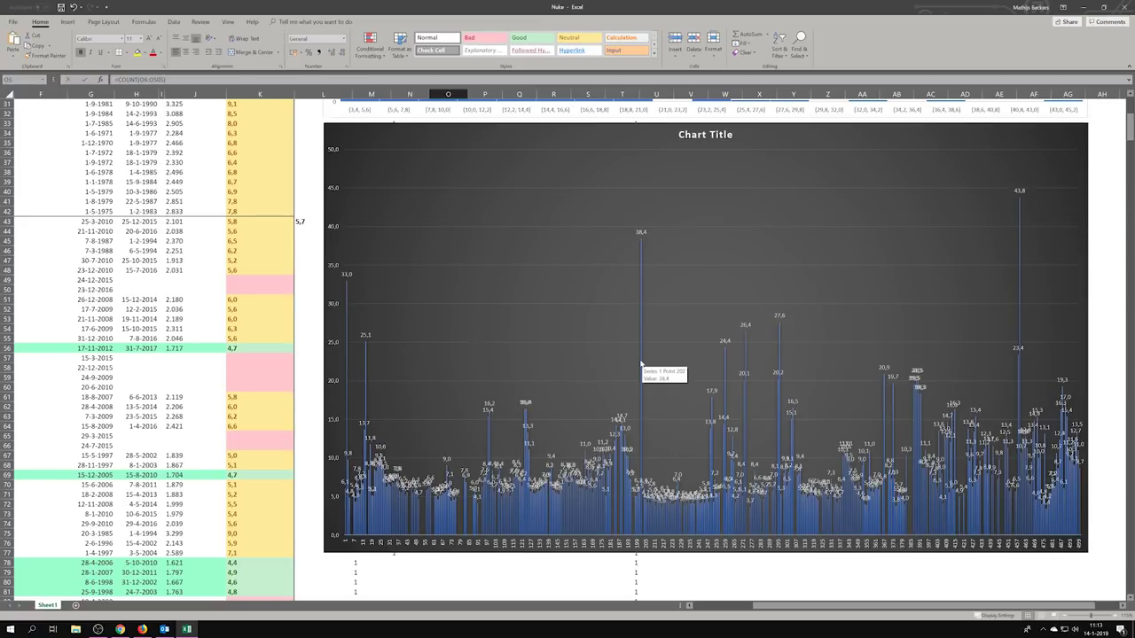
left_click(185, 629)
left_click(186, 629)
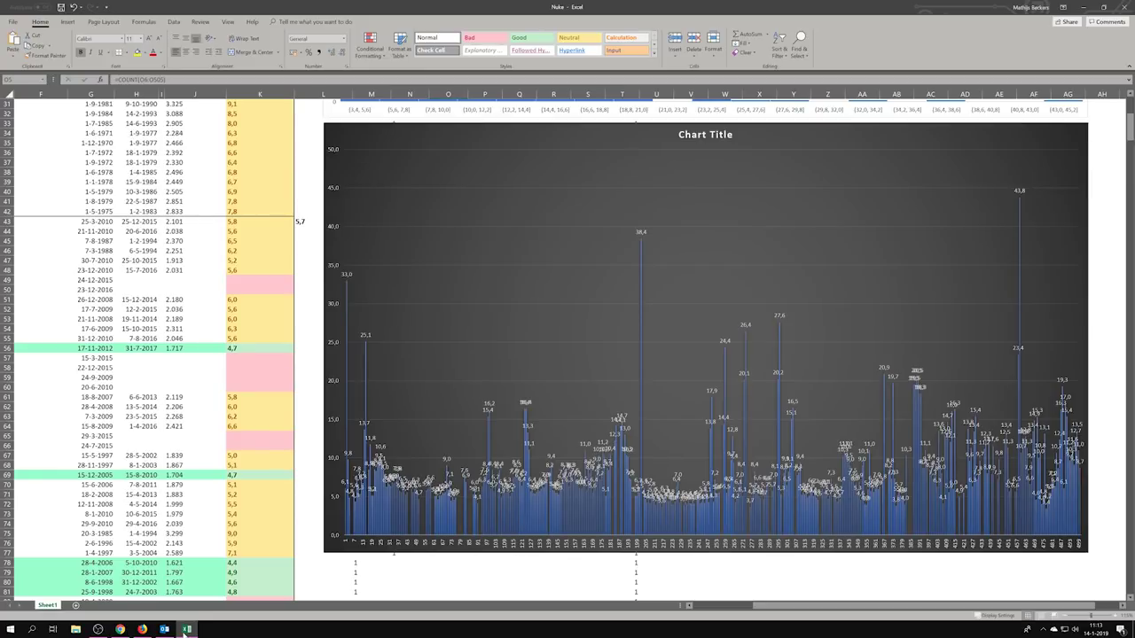
Minimize the Nuke workbook and open a new blank Excel workbook.
left_click(1083, 7)
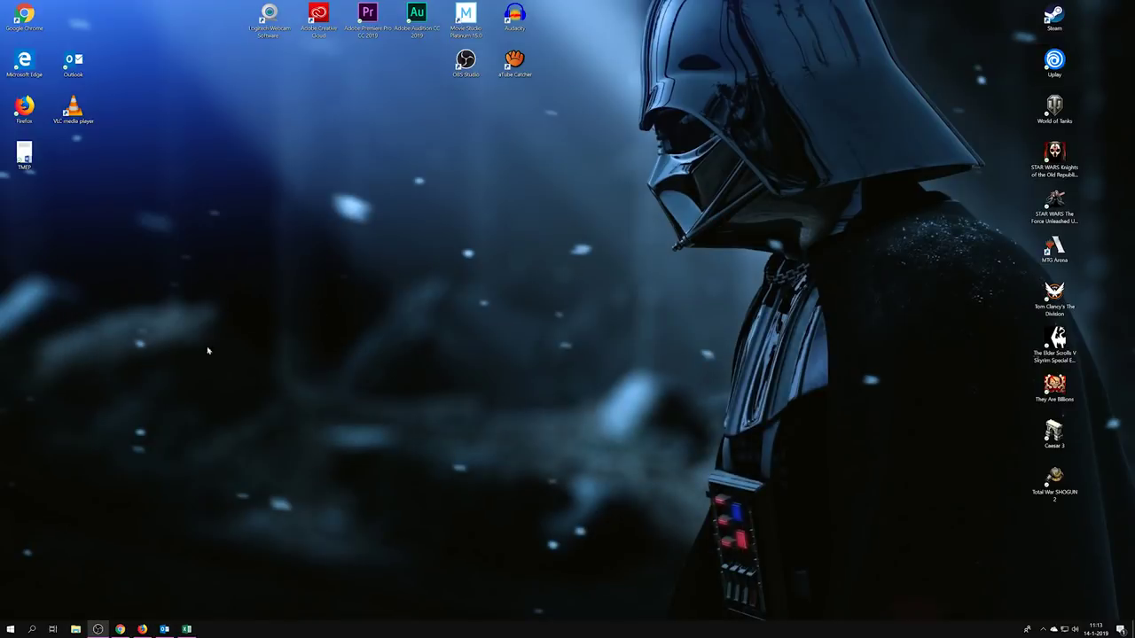
left_click(10, 630)
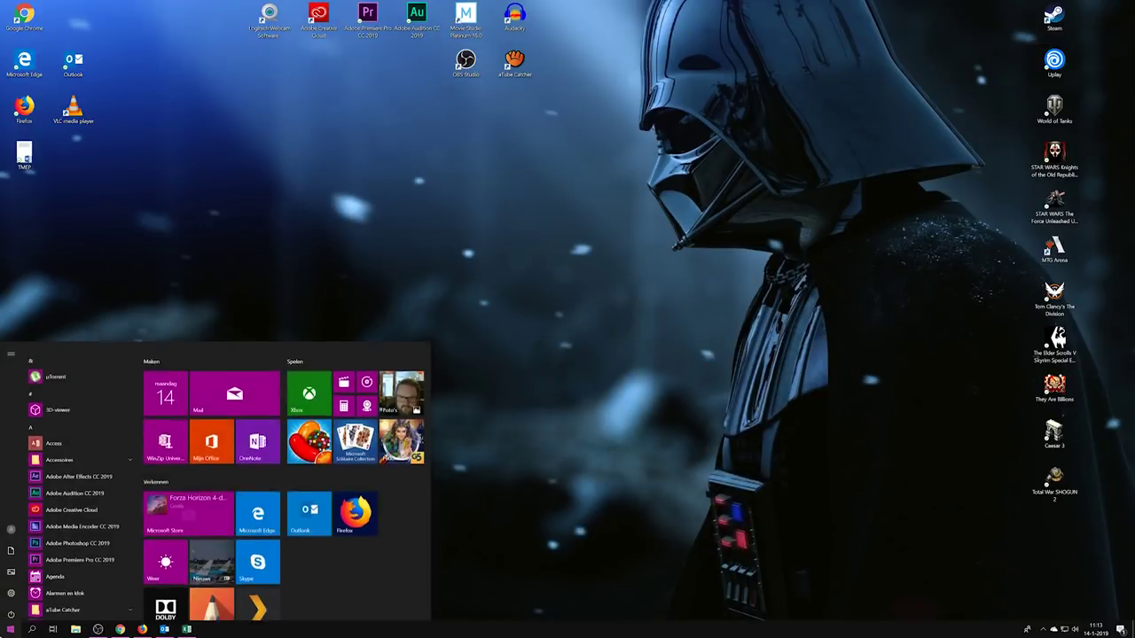
scroll(61, 454, "down", 5)
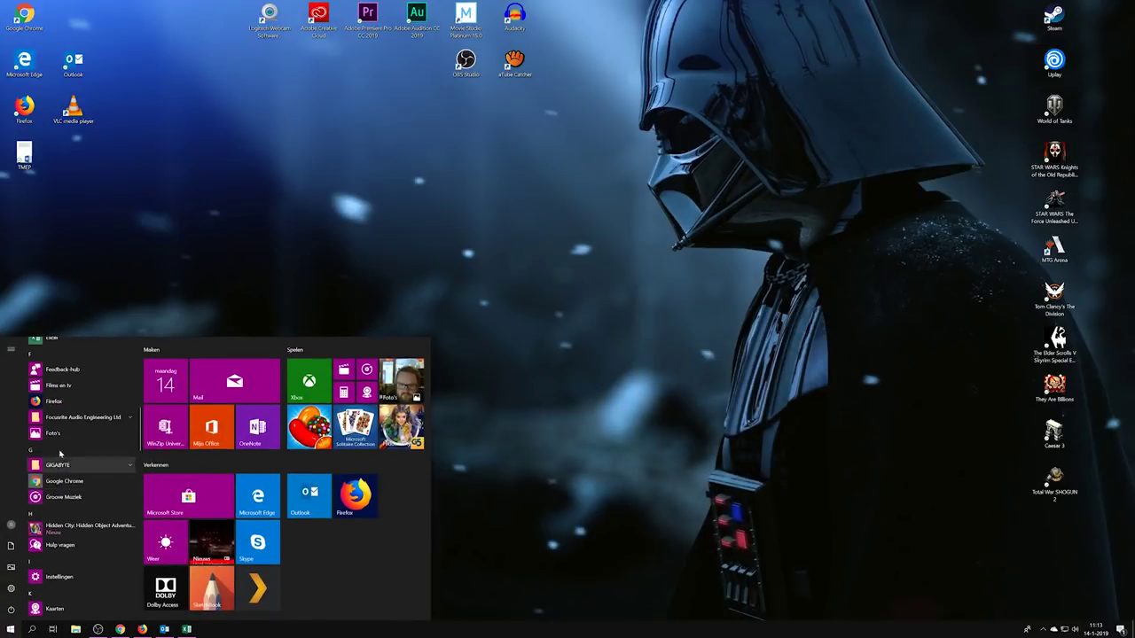
scroll(71, 383, "up", 1)
left_click(71, 383)
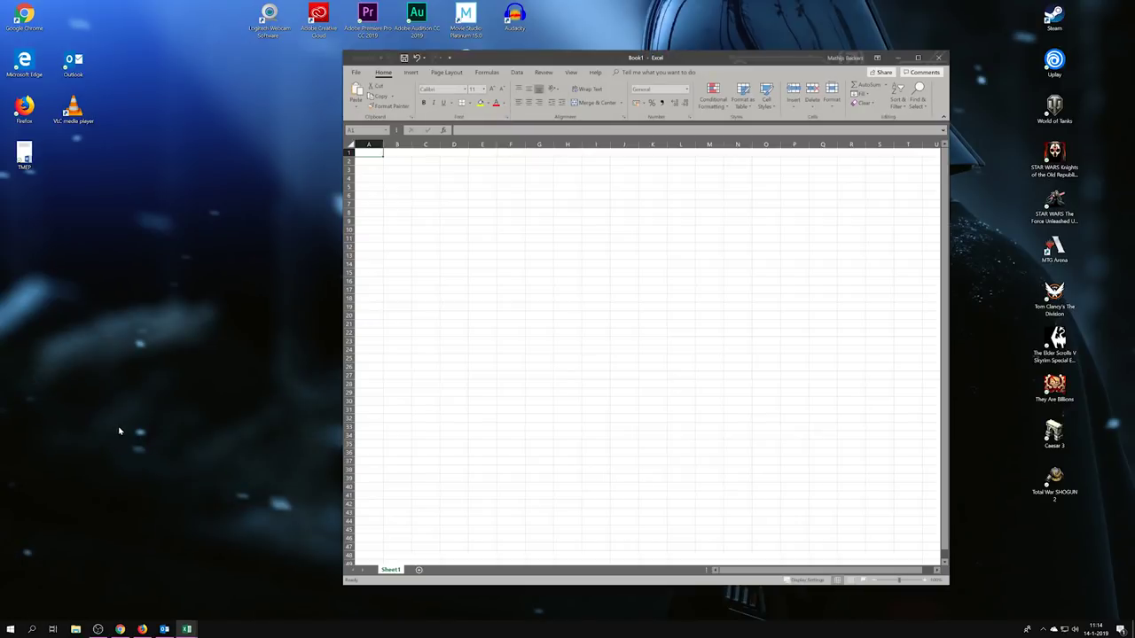
Maximize the new workbook and enter 40,000 in cell B2 with the unit TWH in C2.
double_click(601, 53)
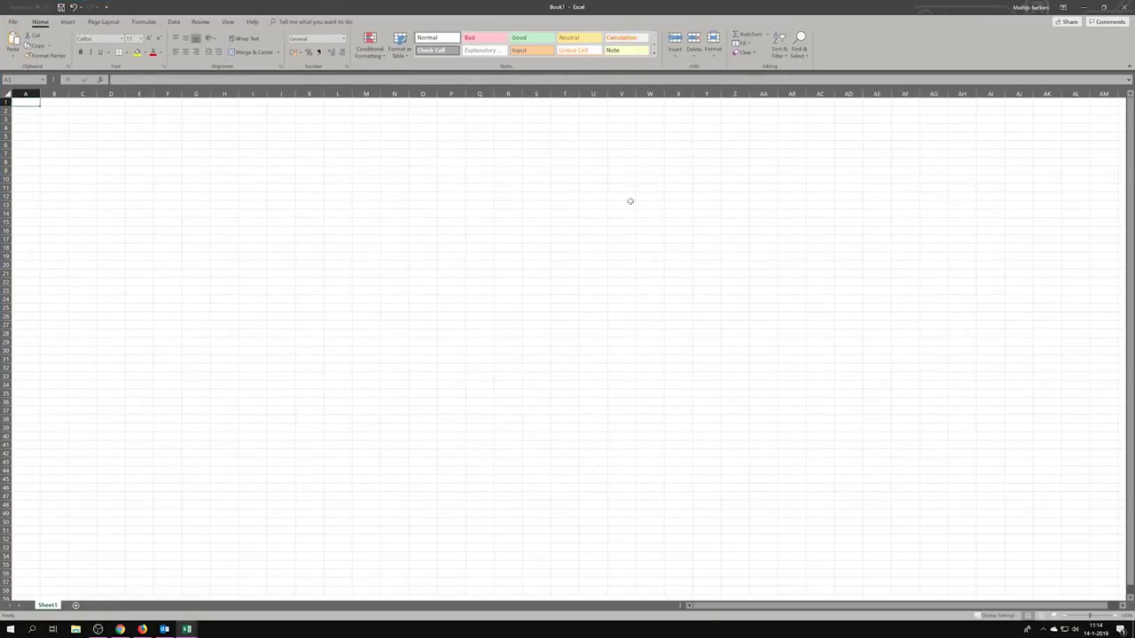
scroll(805, 355, "up", 5)
scroll(723, 364, "up", 3)
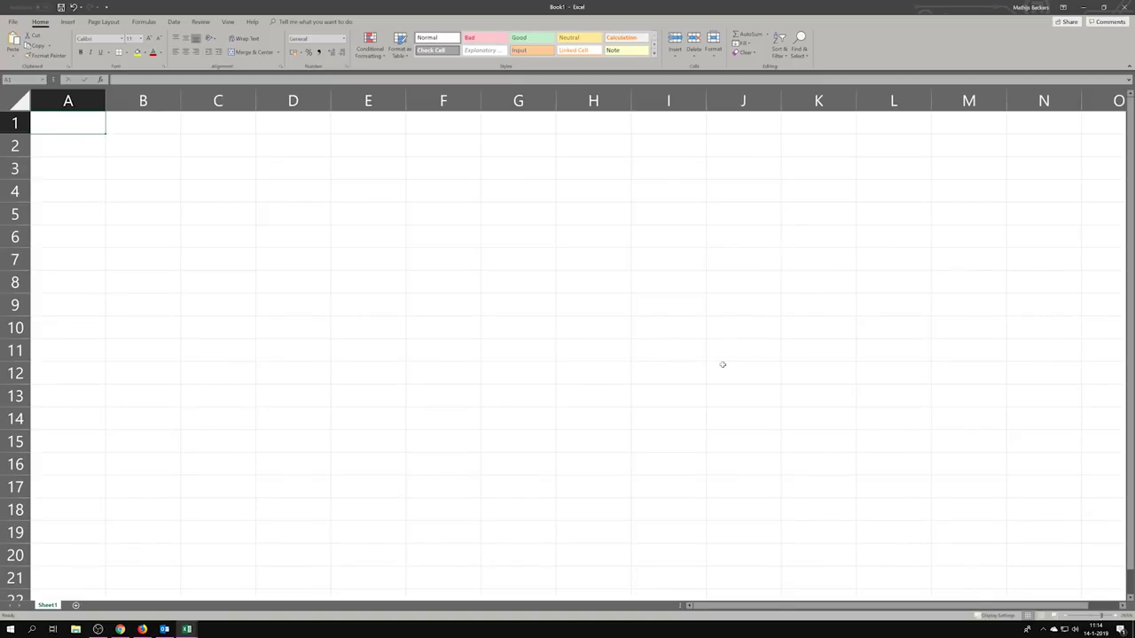
left_click(140, 142)
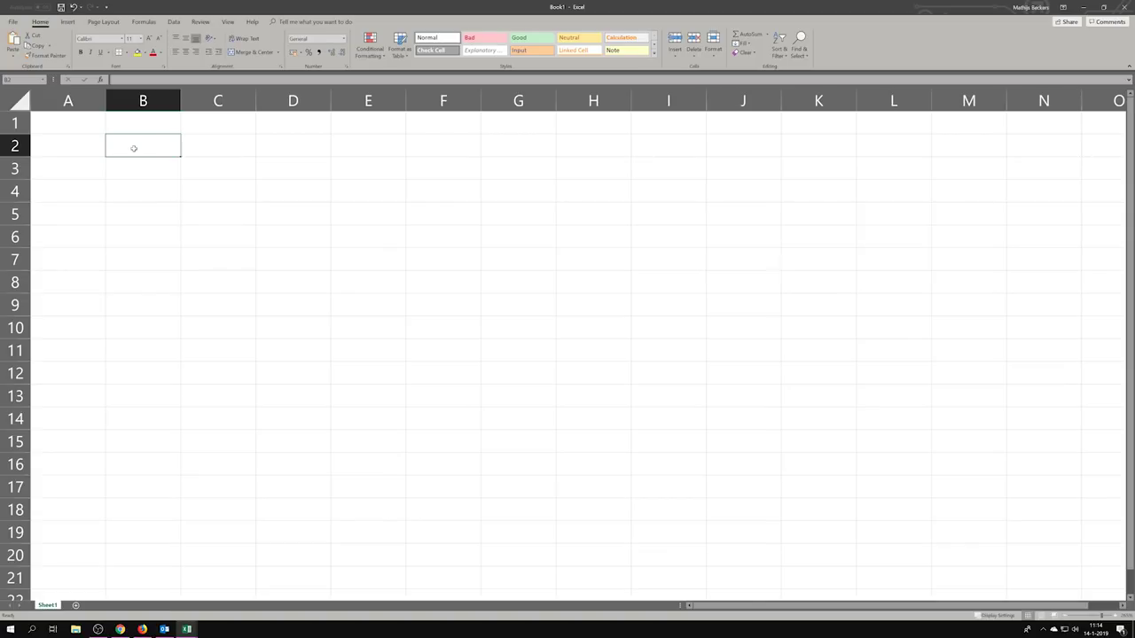
type("40,000")
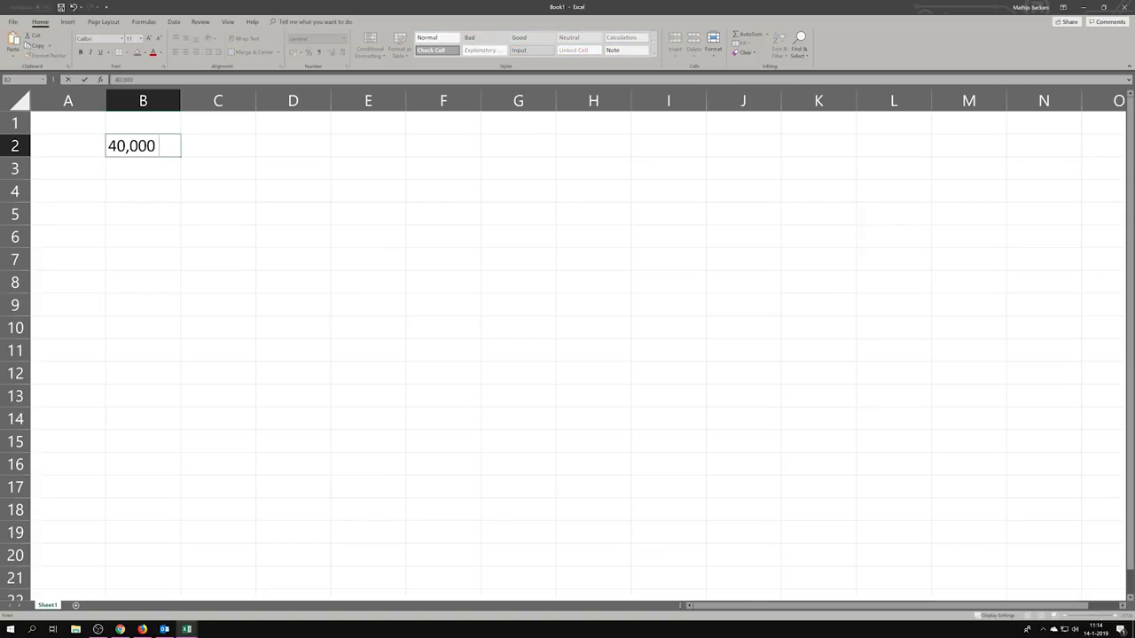
key("Tab")
type("TWH")
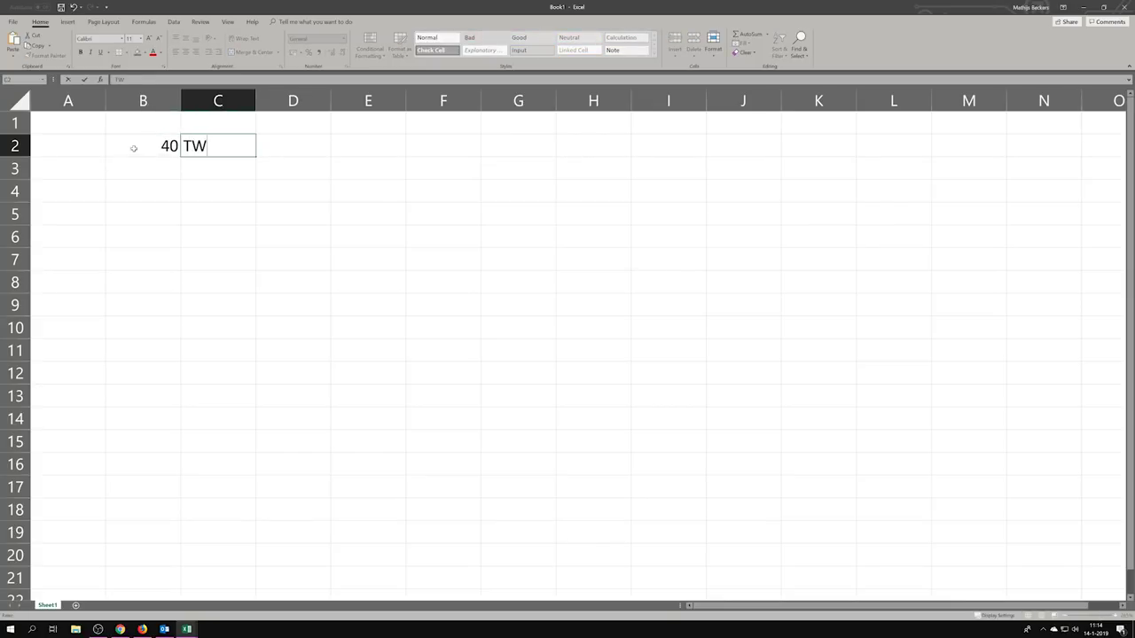
Replace the value in cell B2 with 40000.
left_click(133, 148)
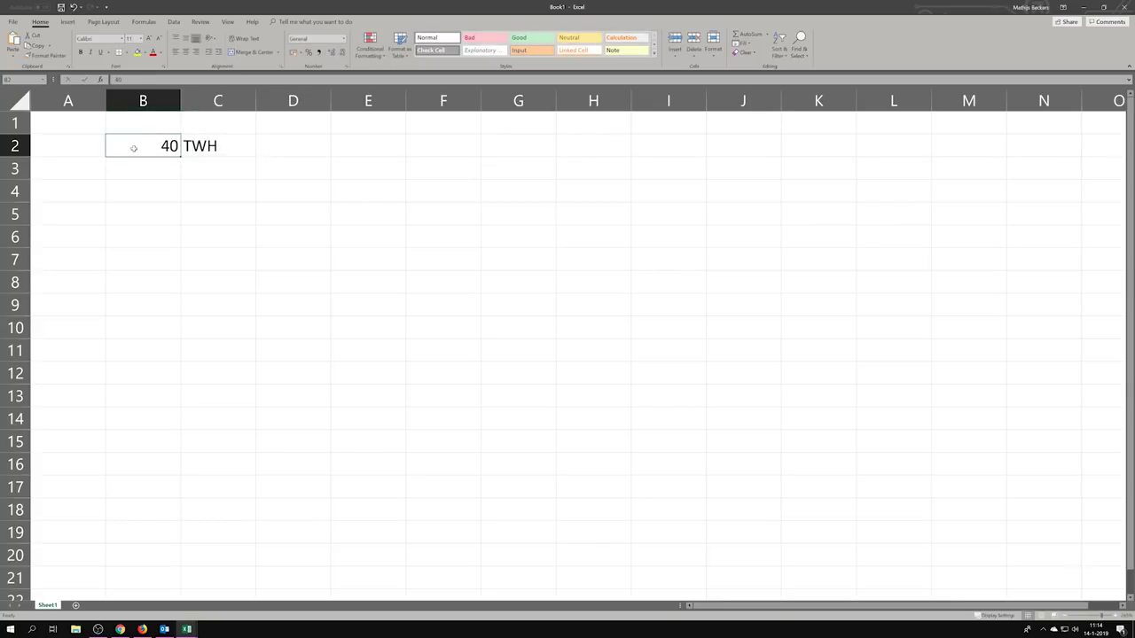
type("400000")
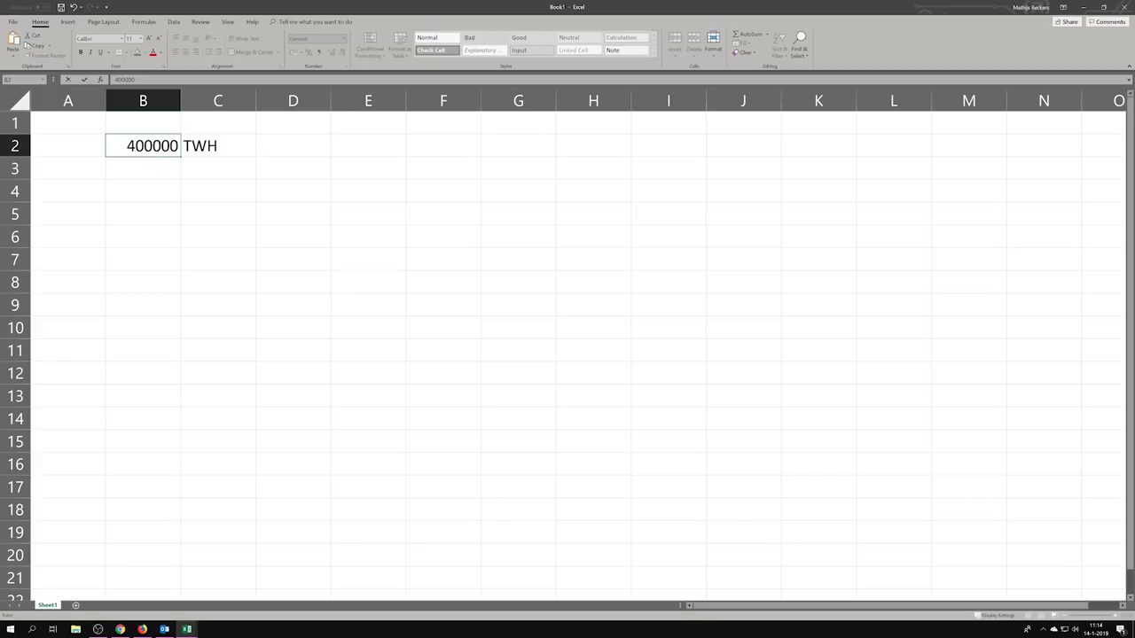
key("BackSpace")
key("Return")
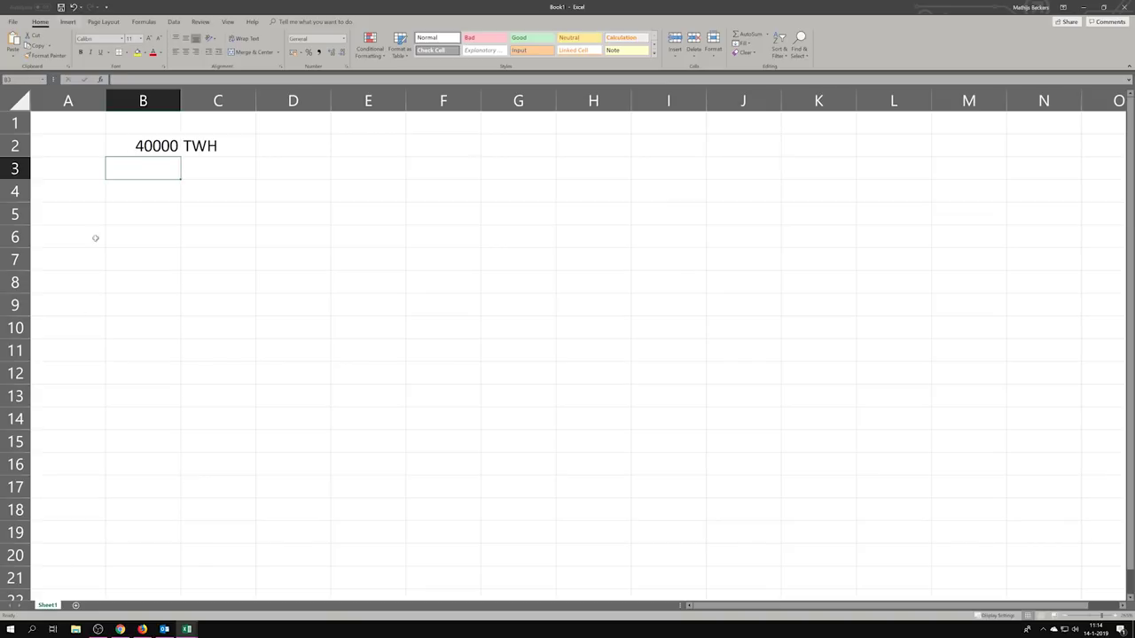
Switch to Chrome to check the Renewable Energy Indicators 2017 table, and return to cell B3 of the workbook.
left_click(142, 630)
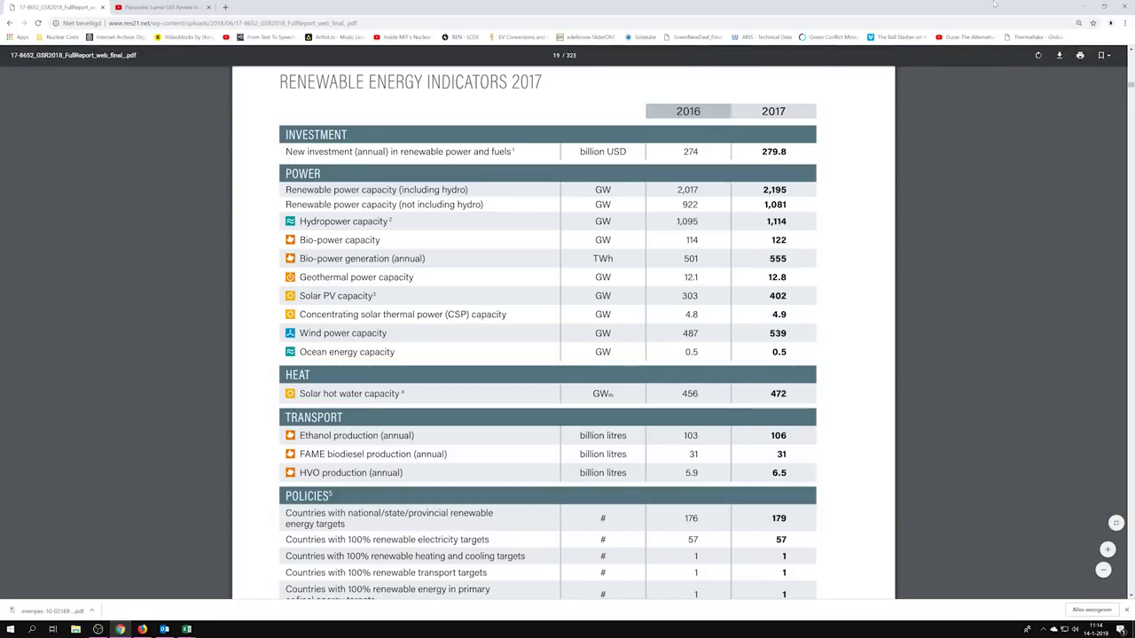
left_click(1081, 7)
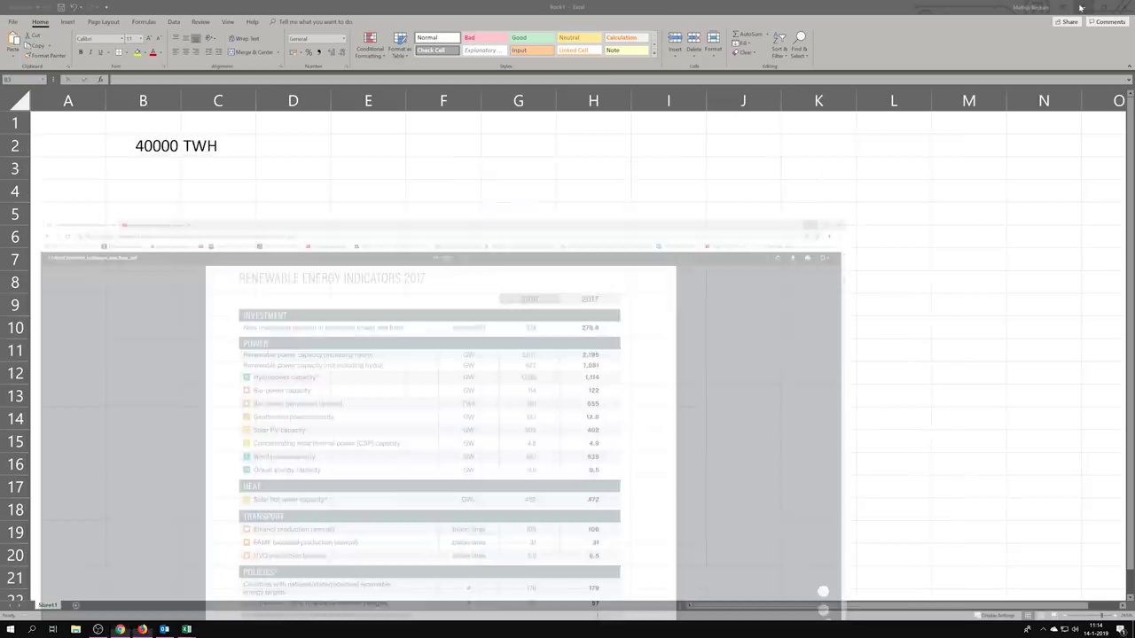
left_click(175, 177)
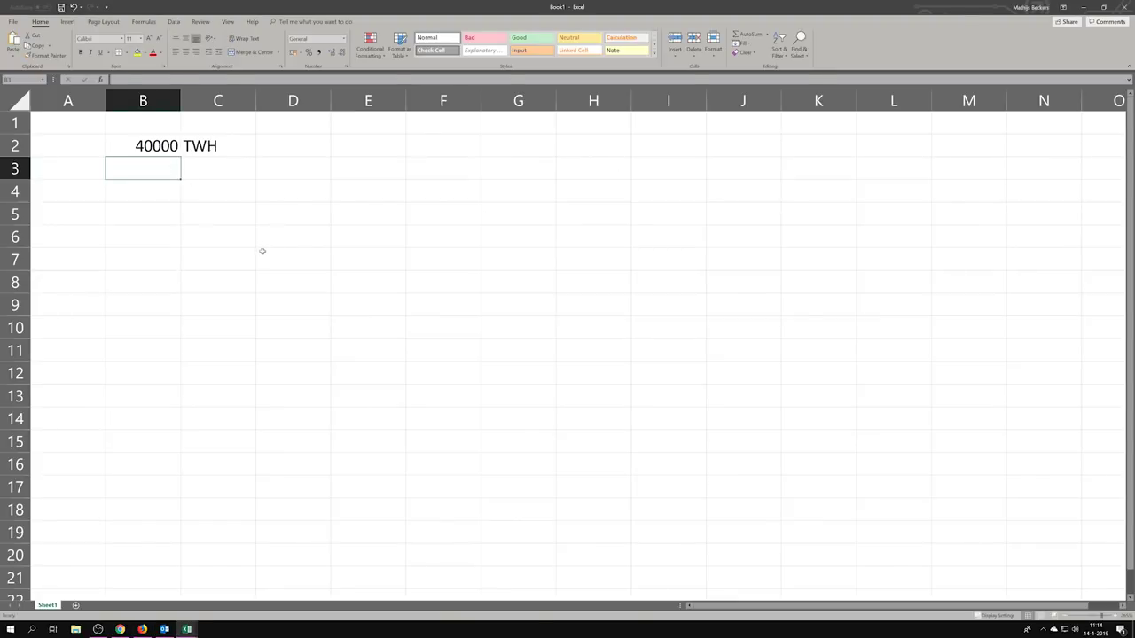
Label the 40000 TWH row with "Required" in cell D2.
left_click(288, 146)
type("Re")
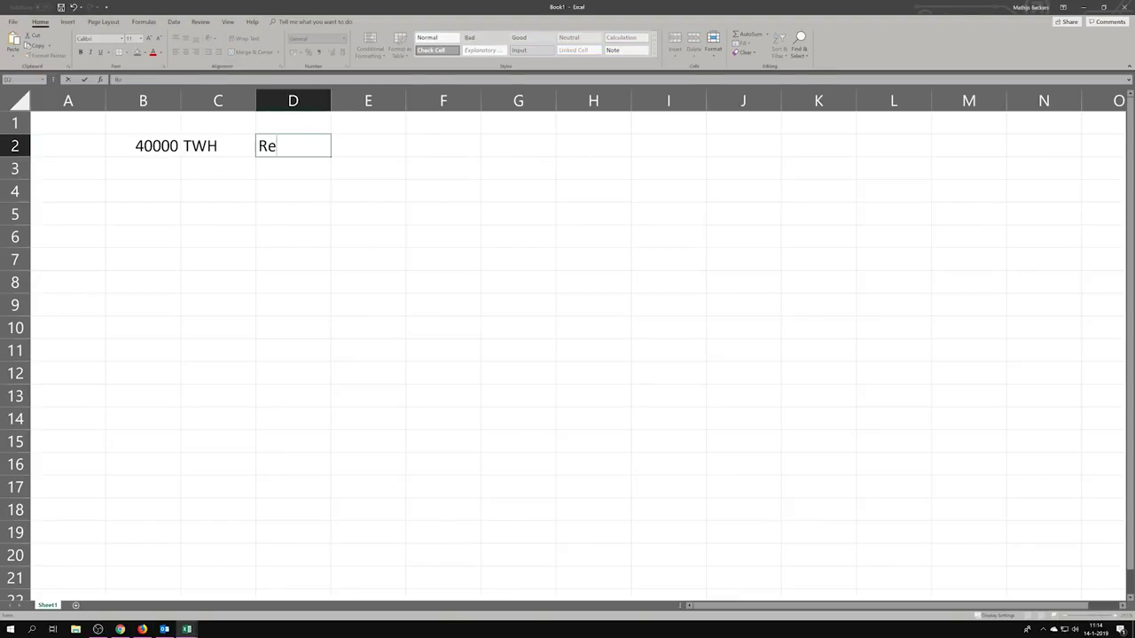
type("quired")
key("Return")
Enter the formula =((2,1*8766)/100)*30 in cell B3.
key("Down")
key("Left")
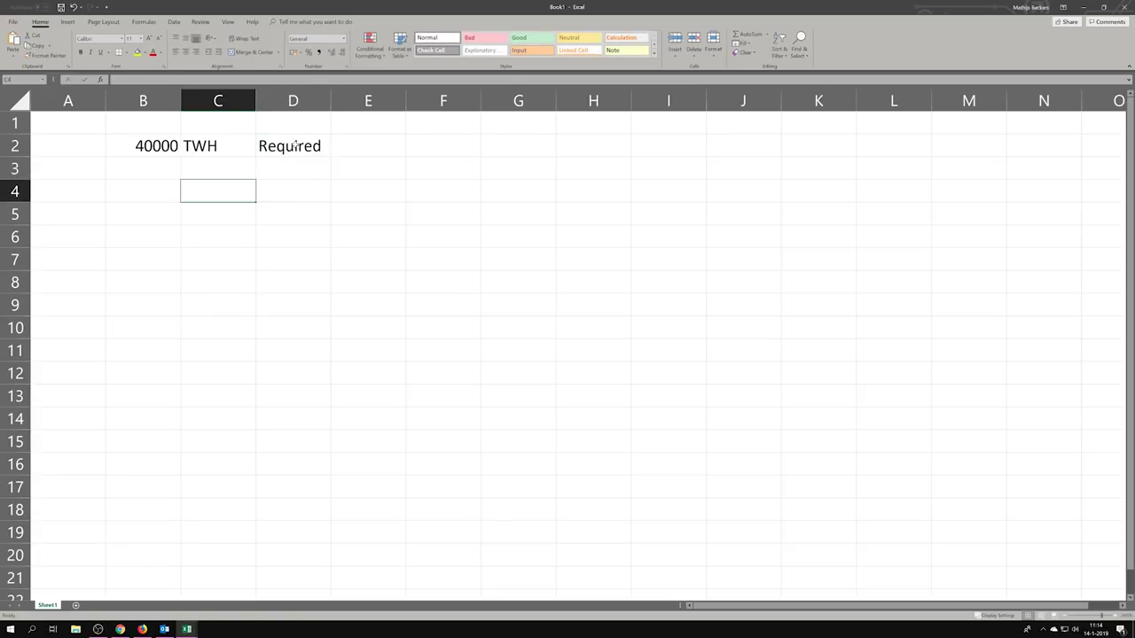
key("Left")
key("Up")
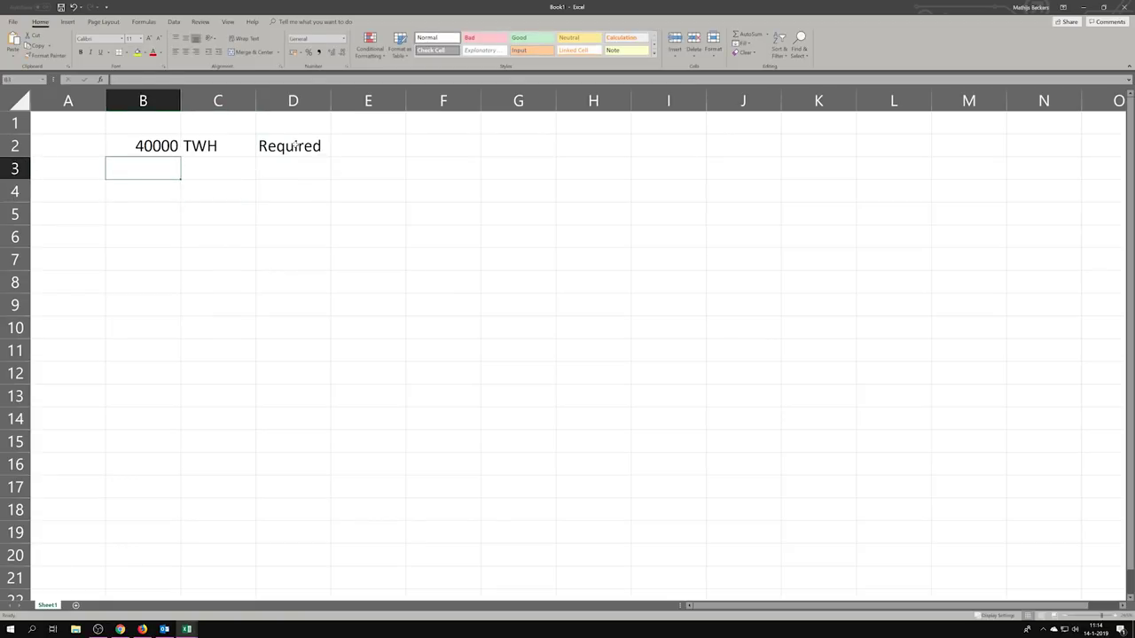
type("=")
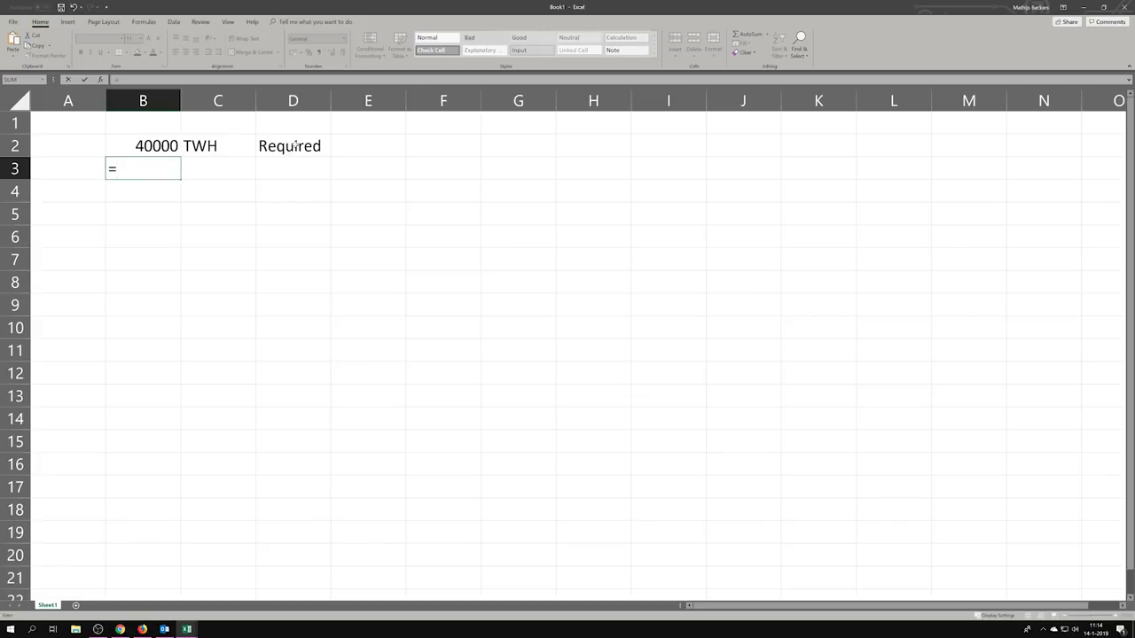
type("((2,1*8766")
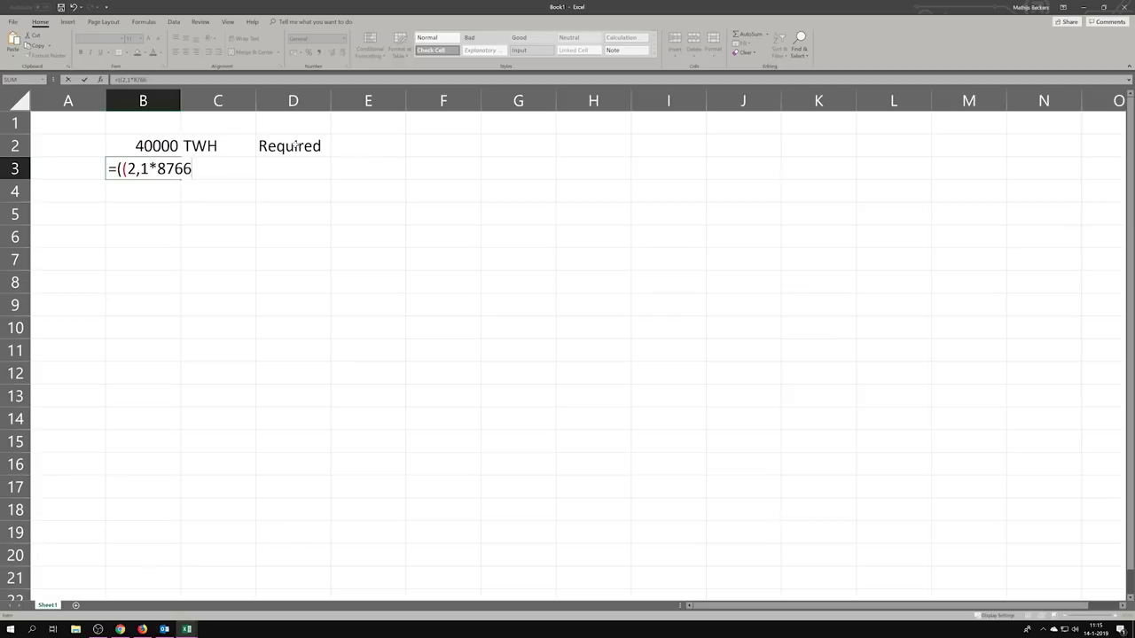
type(")/1-")
key("BackSpace")
type("00)*30")
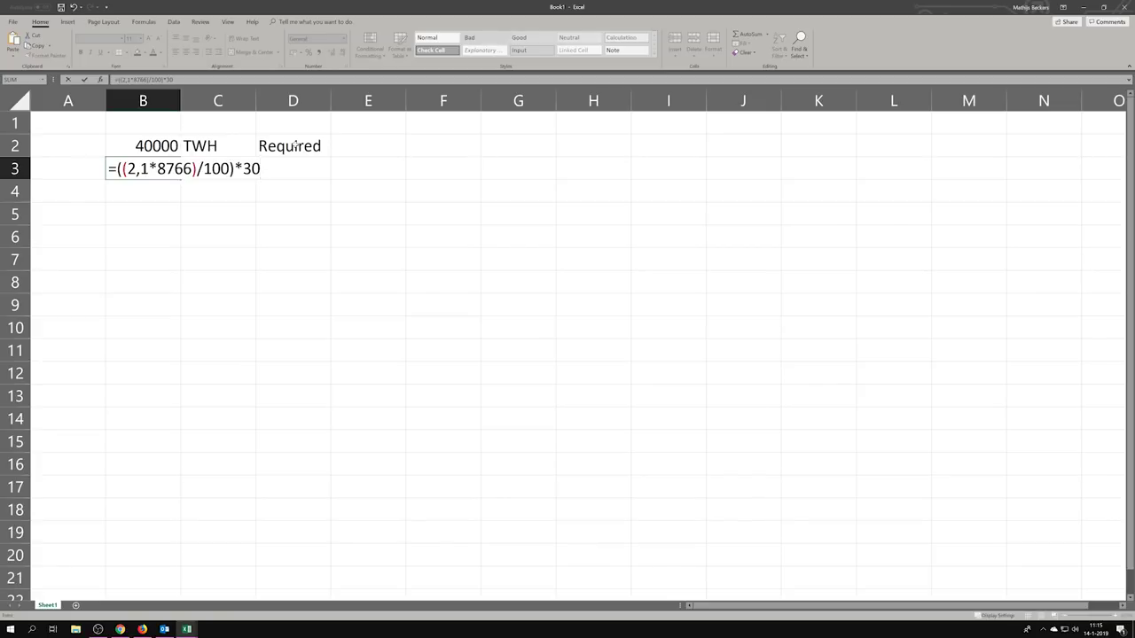
key("Return")
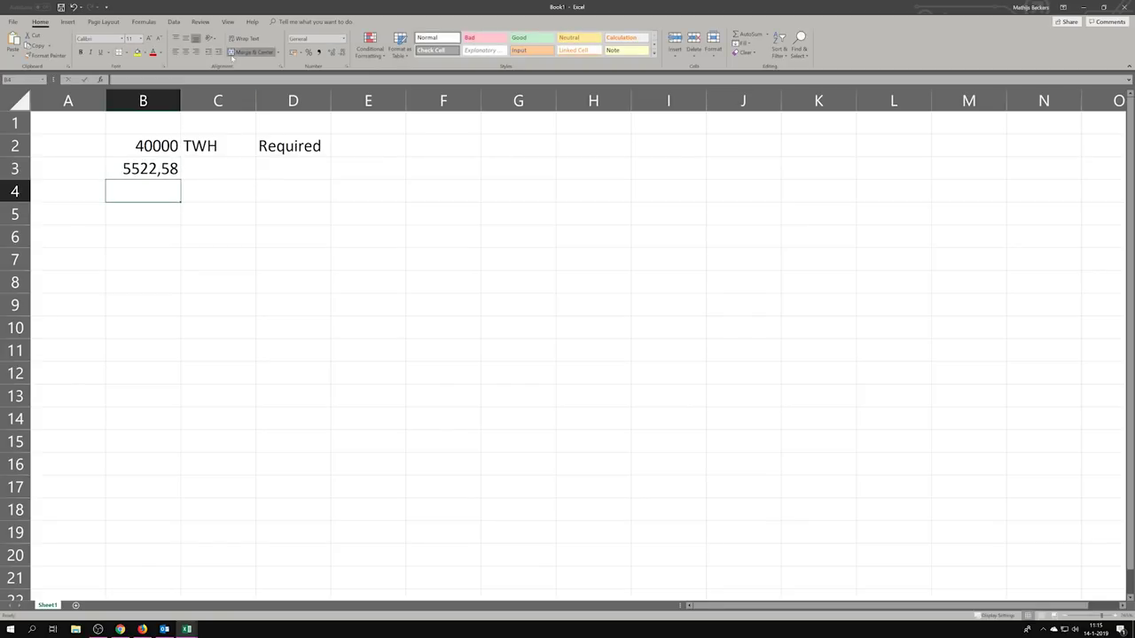
Format cell B3 as a Number with 0 decimal places.
left_click(138, 172)
right_click(138, 171)
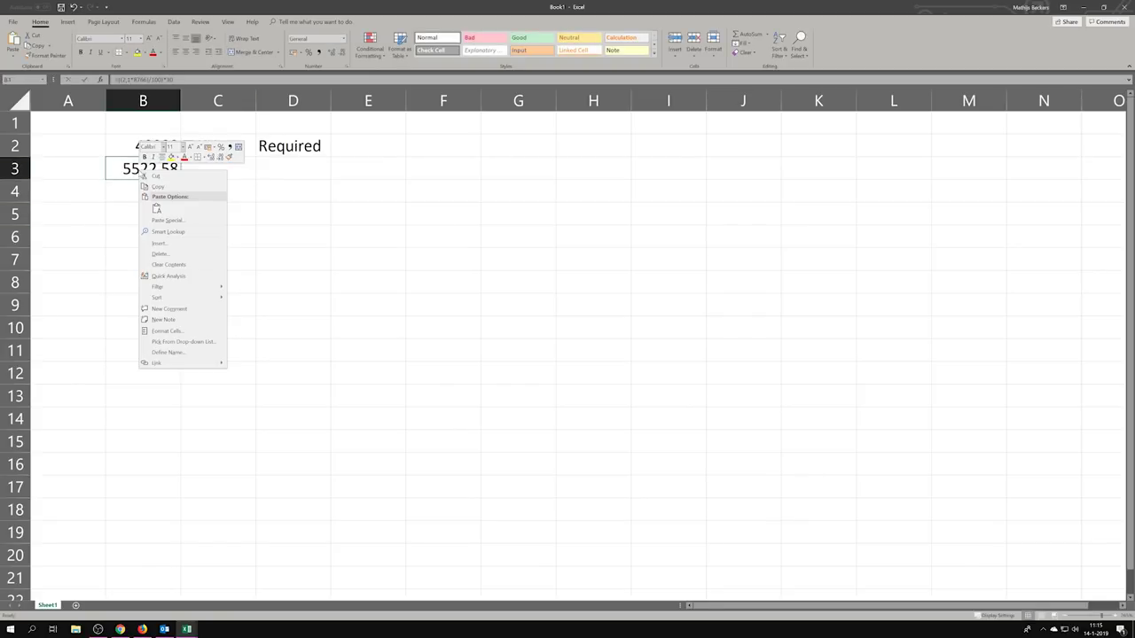
left_click(189, 330)
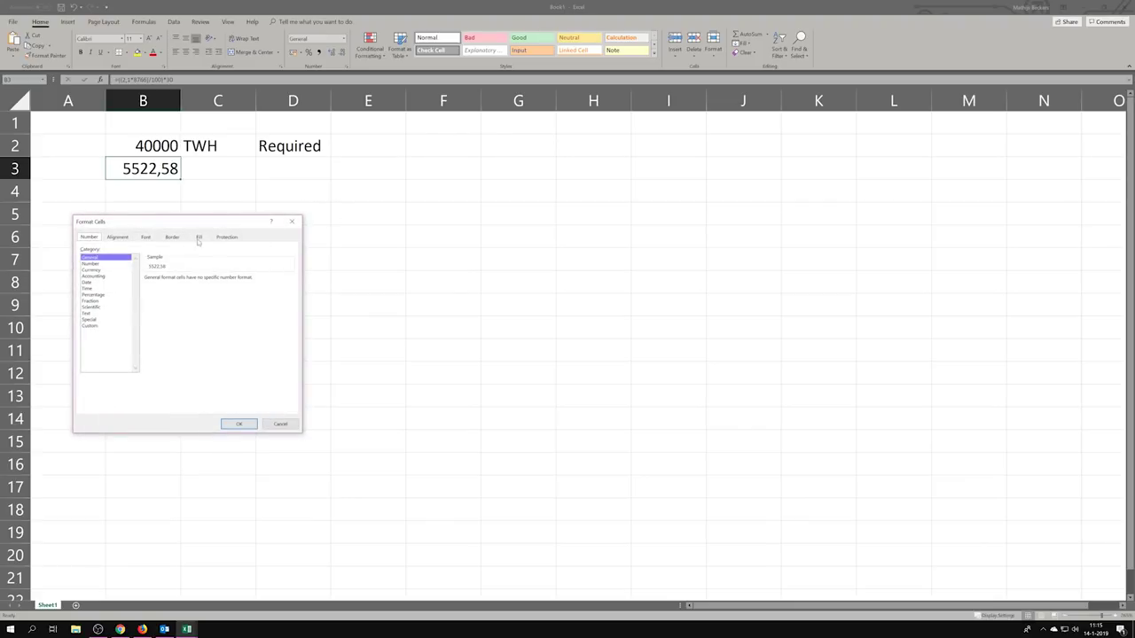
left_click(93, 264)
left_click(203, 281)
left_click(203, 281)
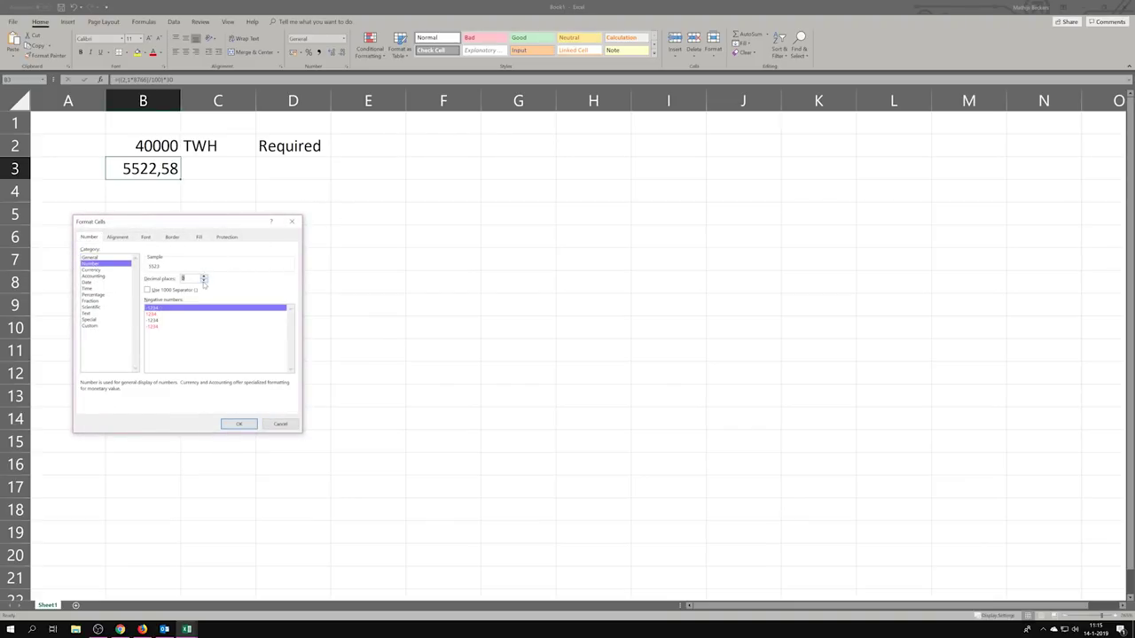
left_click(239, 424)
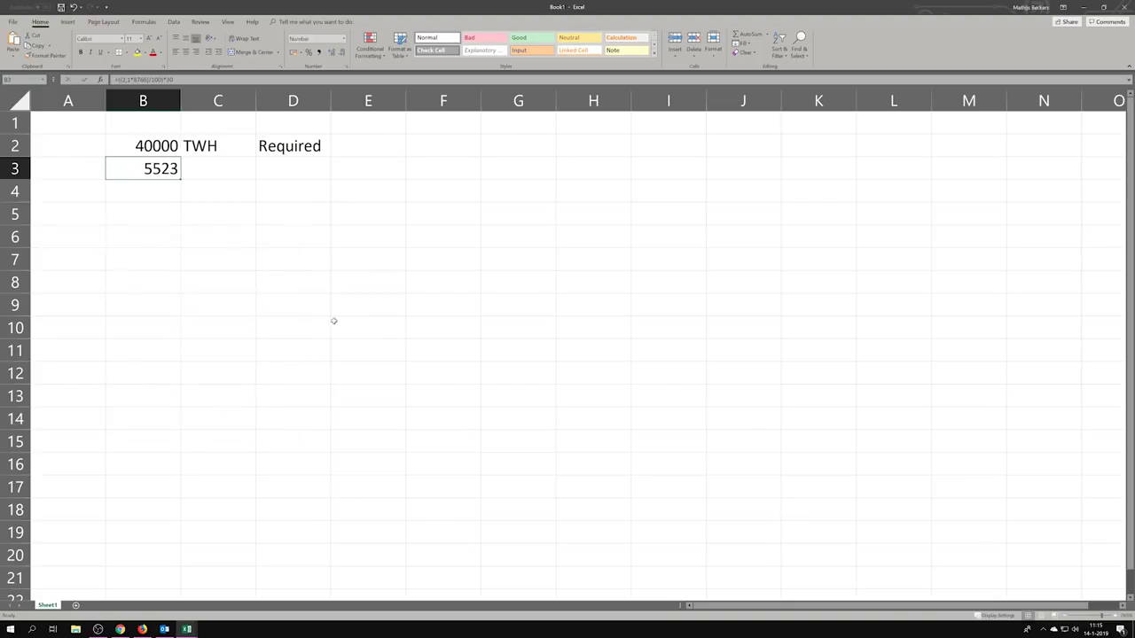
Enter the unit TWH in cell C3 and the label "RE Annual Production" in D3.
left_click(334, 321)
left_click(205, 172)
type("TWH")
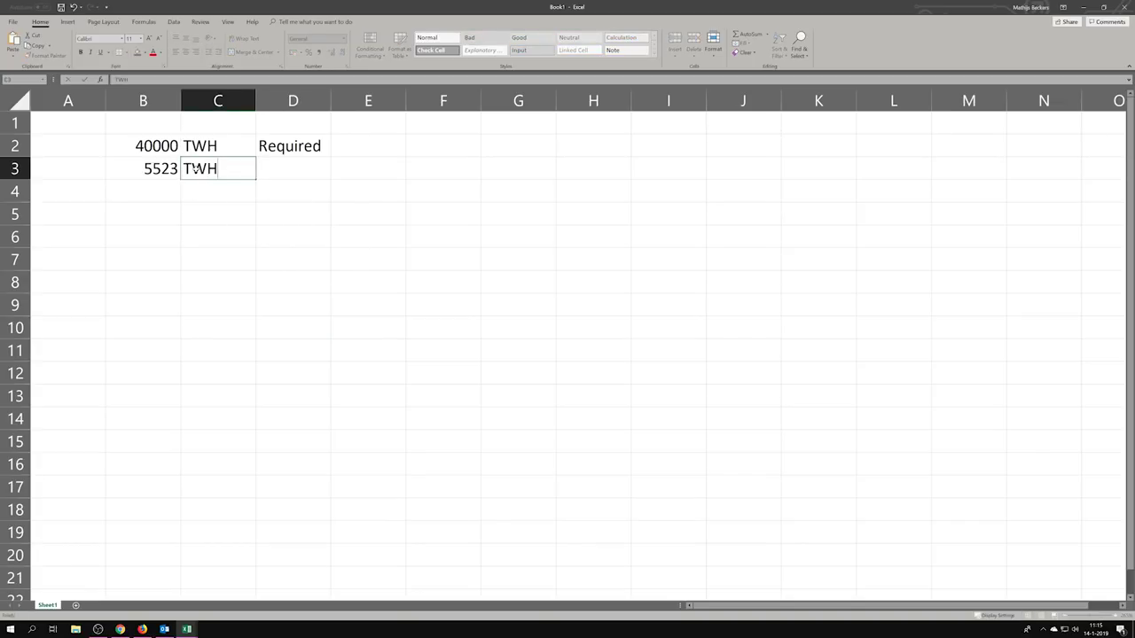
key("Tab")
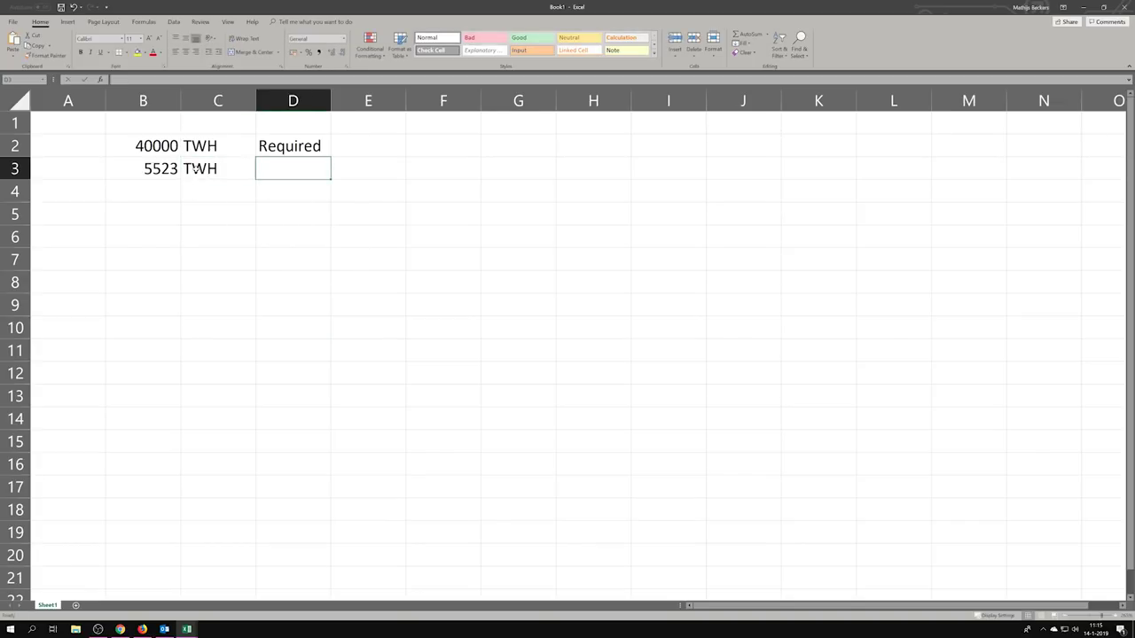
type("R")
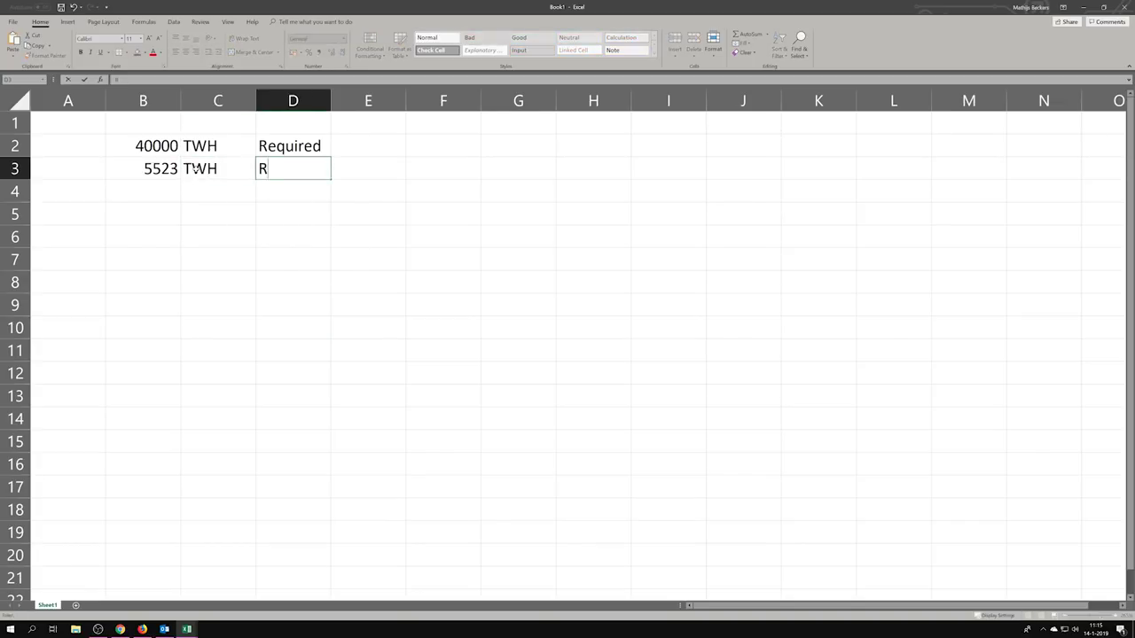
type("E Annual Production")
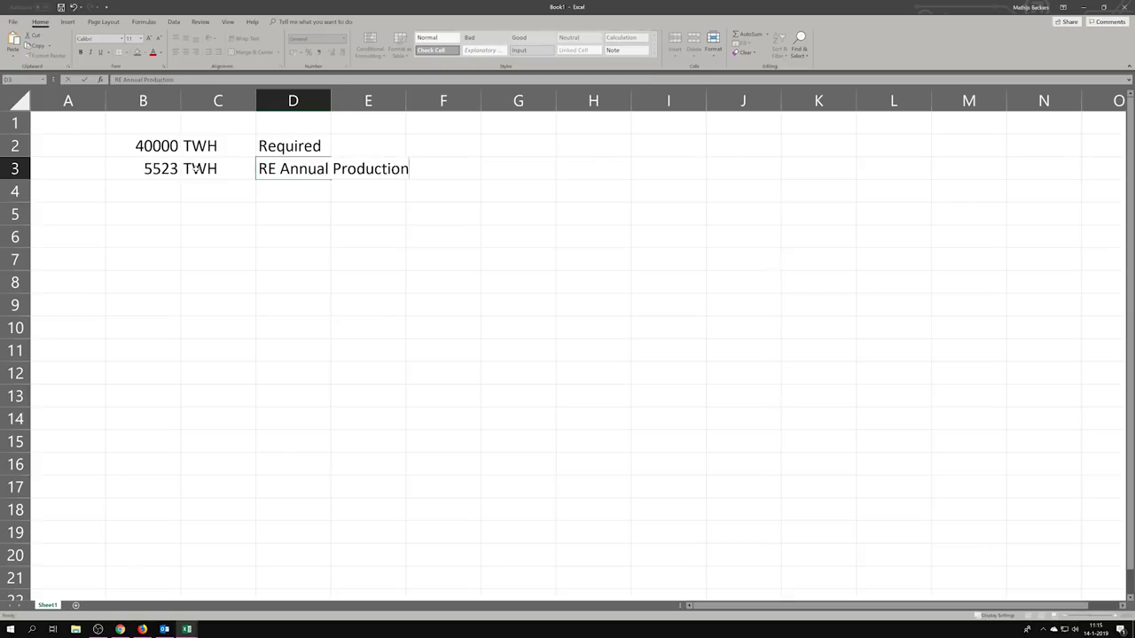
key("Return")
Add the word "ELECTRICITY" in cell E2 beside the Required label.
left_click(154, 185)
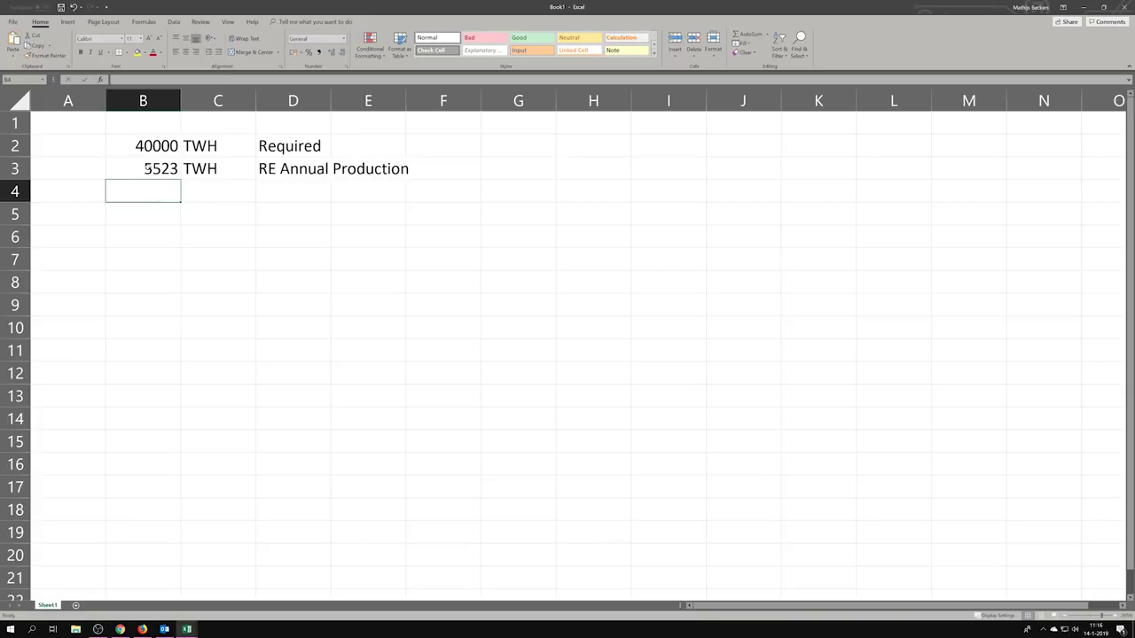
left_click(348, 147)
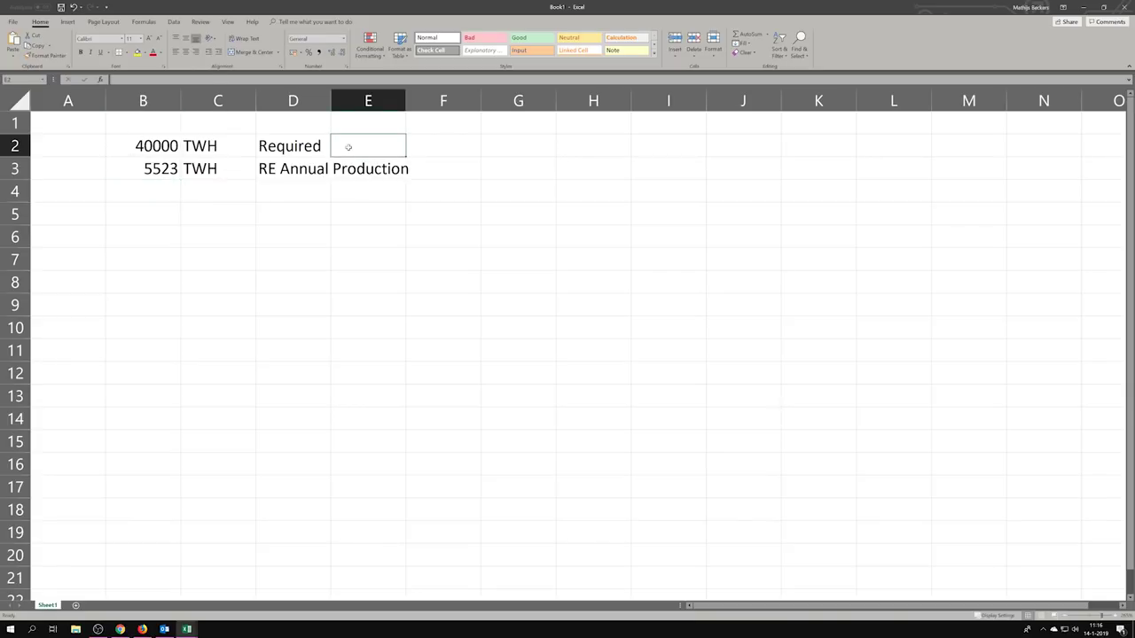
type("ELECTRICITY")
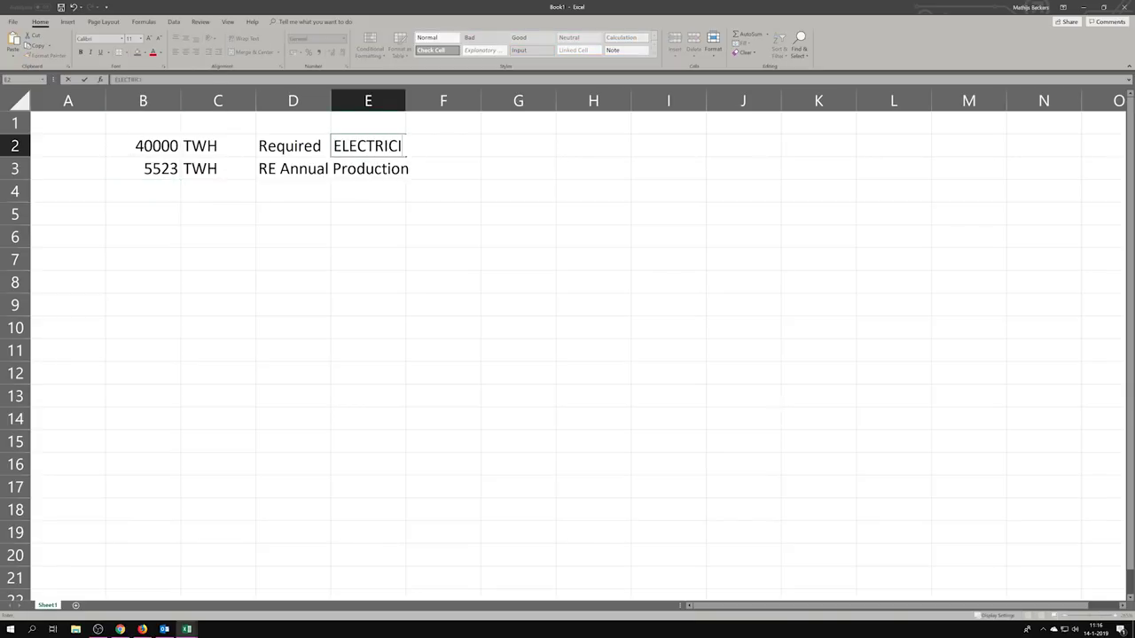
left_click(307, 251)
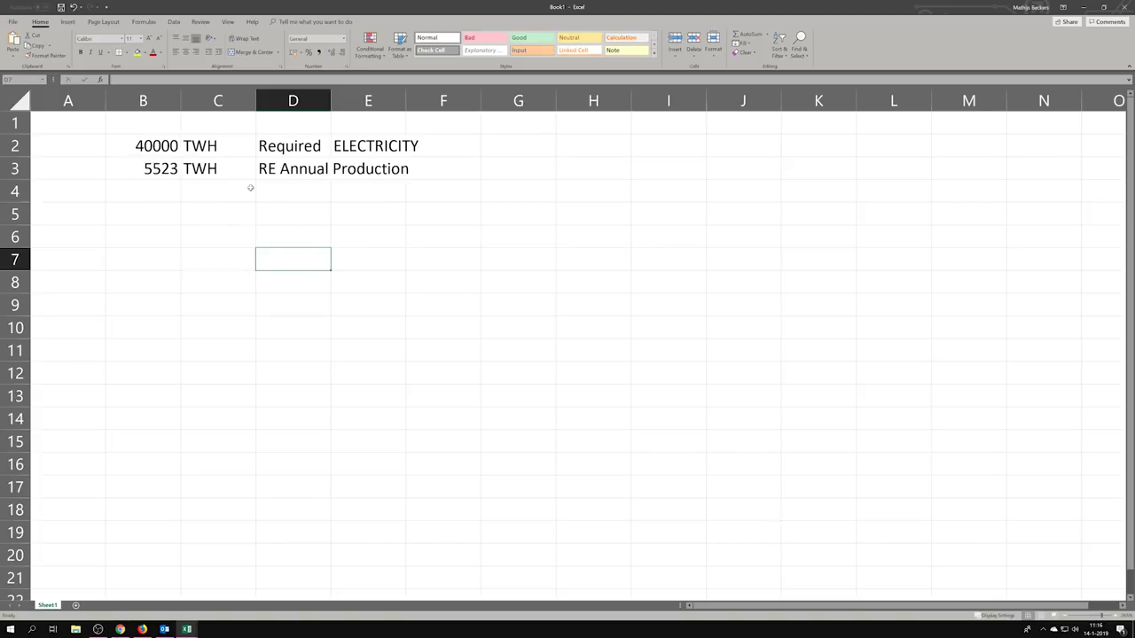
Enter the label "Annual additions" in cell D4 and the unit TWH in C4.
left_click(154, 195)
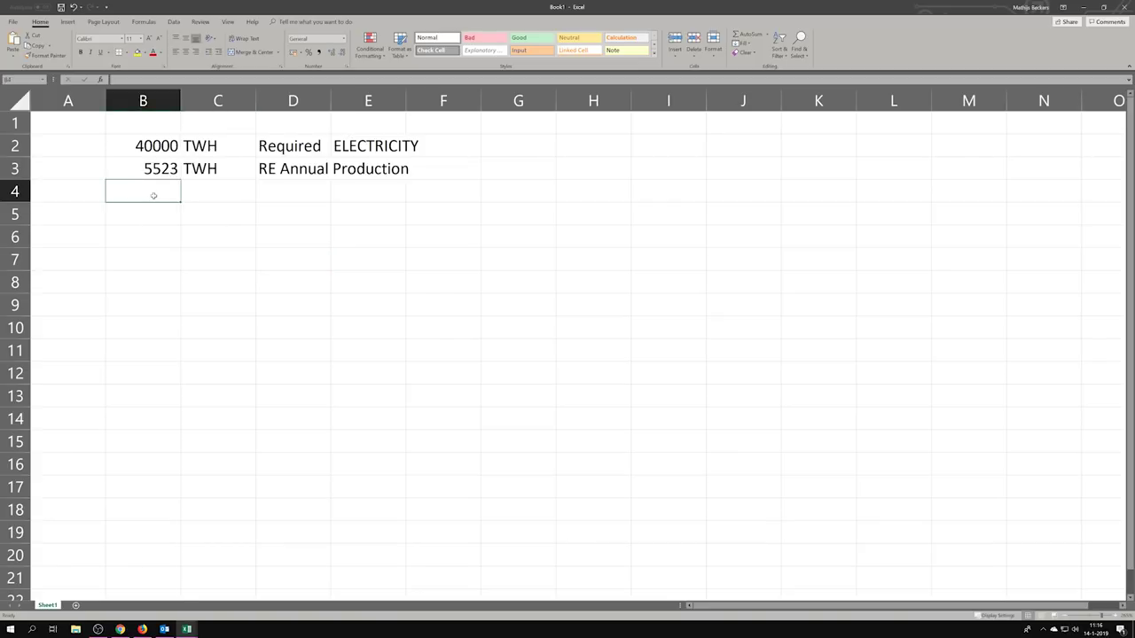
key("Right")
key("Right")
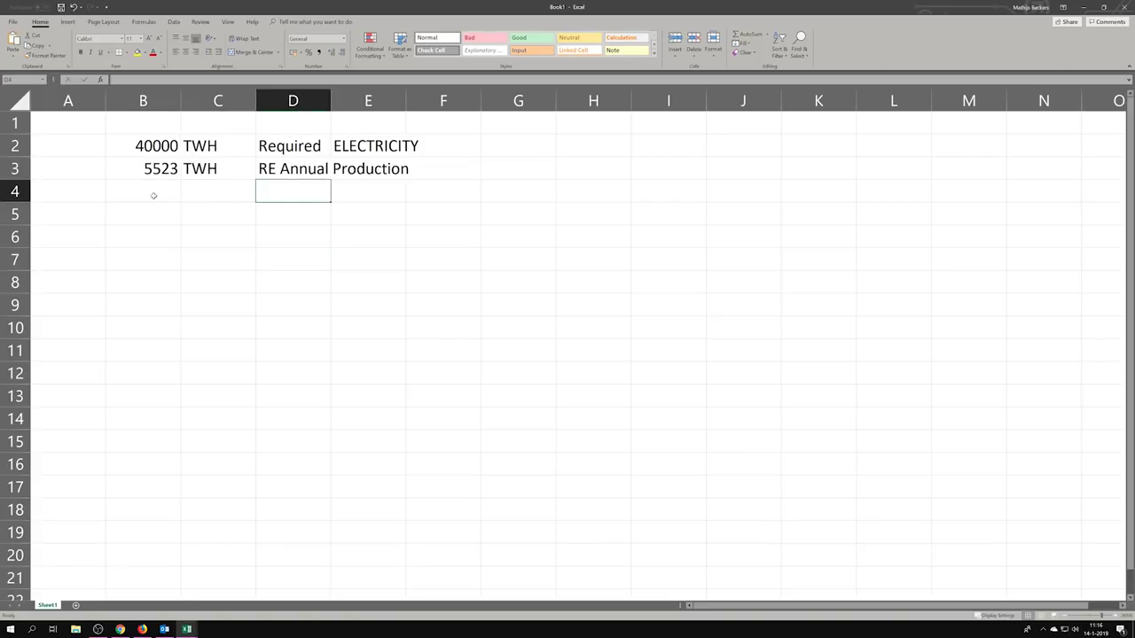
type("Annual ad")
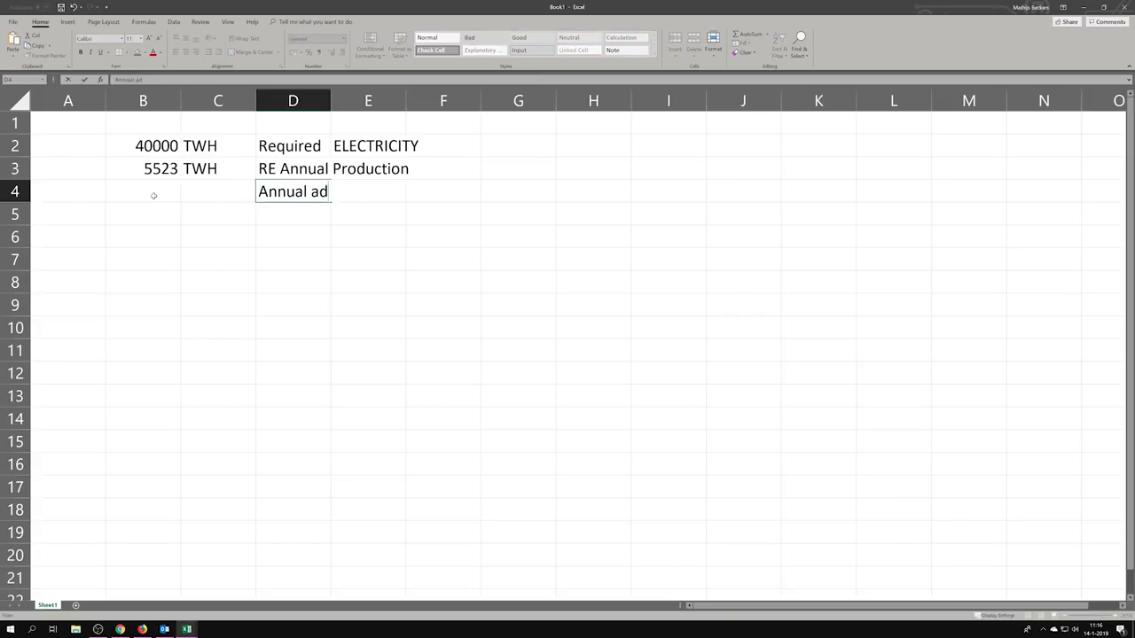
type("ditions")
key("Return")
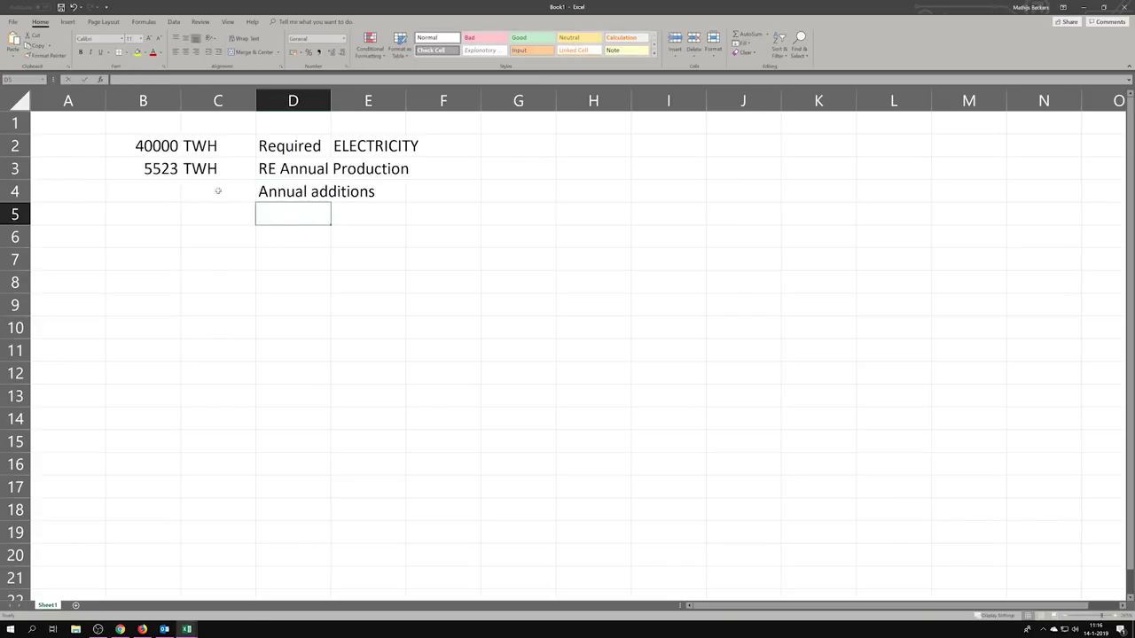
left_click(226, 187)
type("TWH")
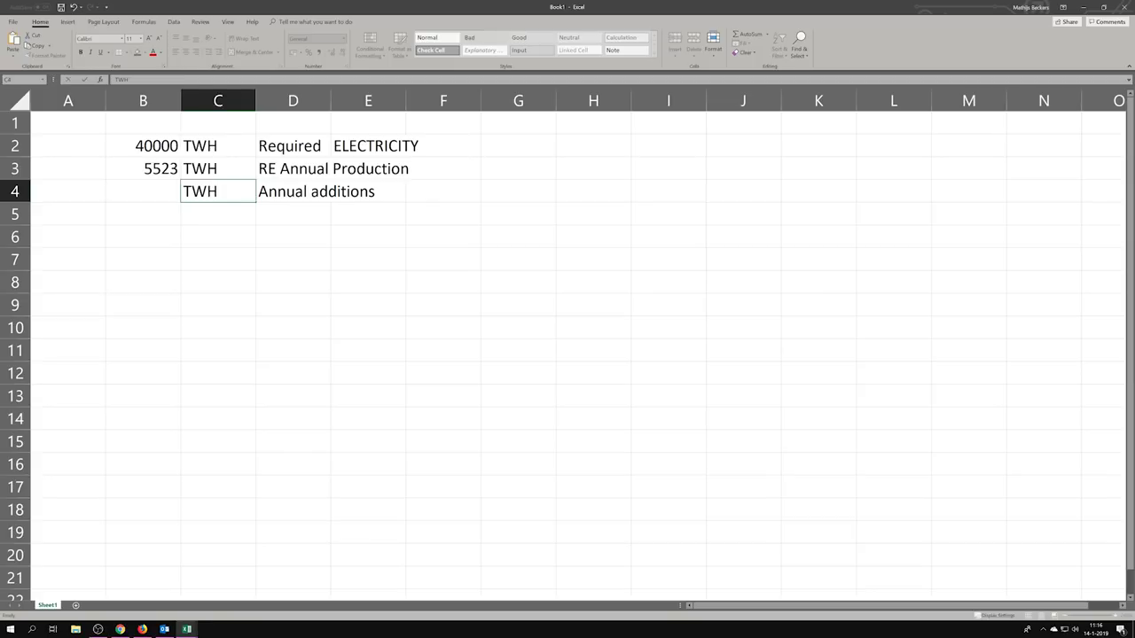
Enter the formula =((0,2*8766)/100)*30 in cell B4 to calculate the annual additions.
key("Left")
type("=")
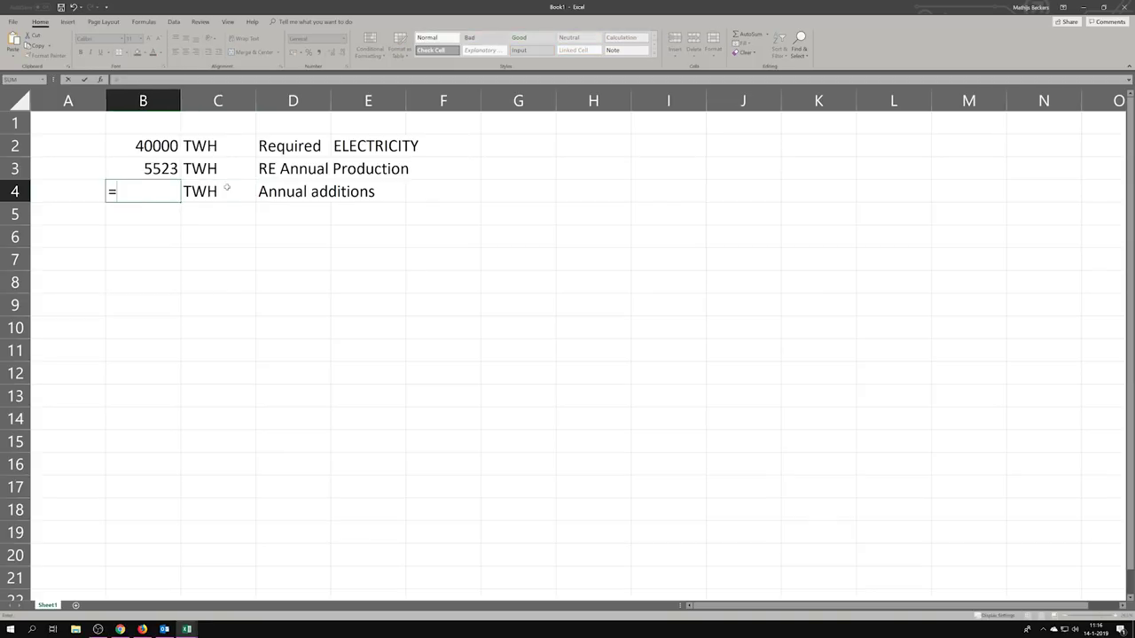
type("((0,2*876")
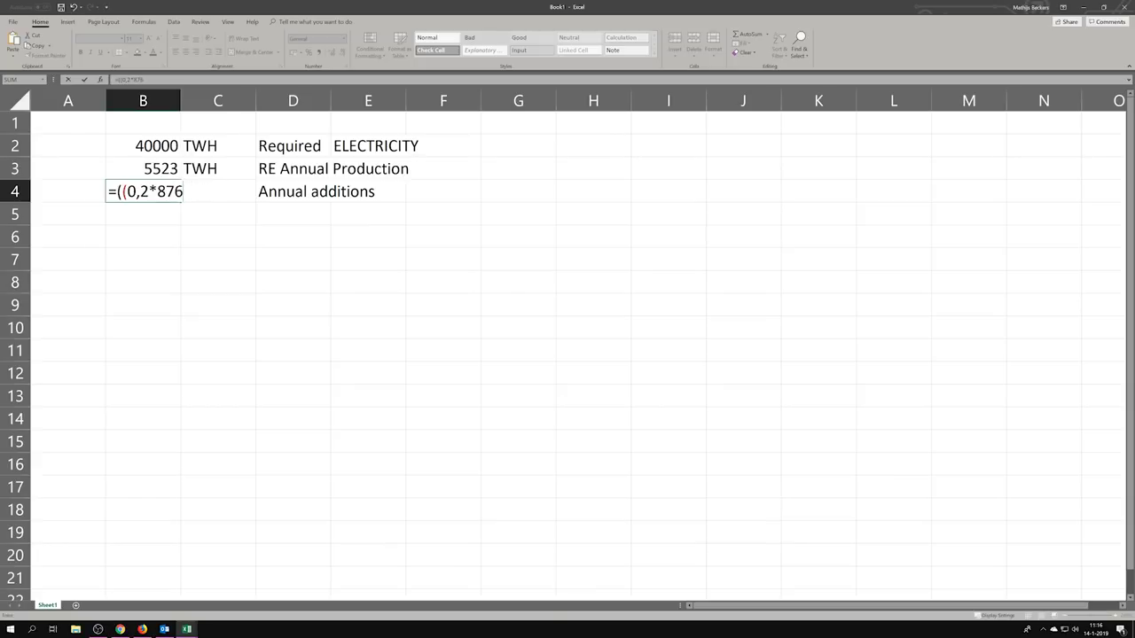
type("6)/100)*30")
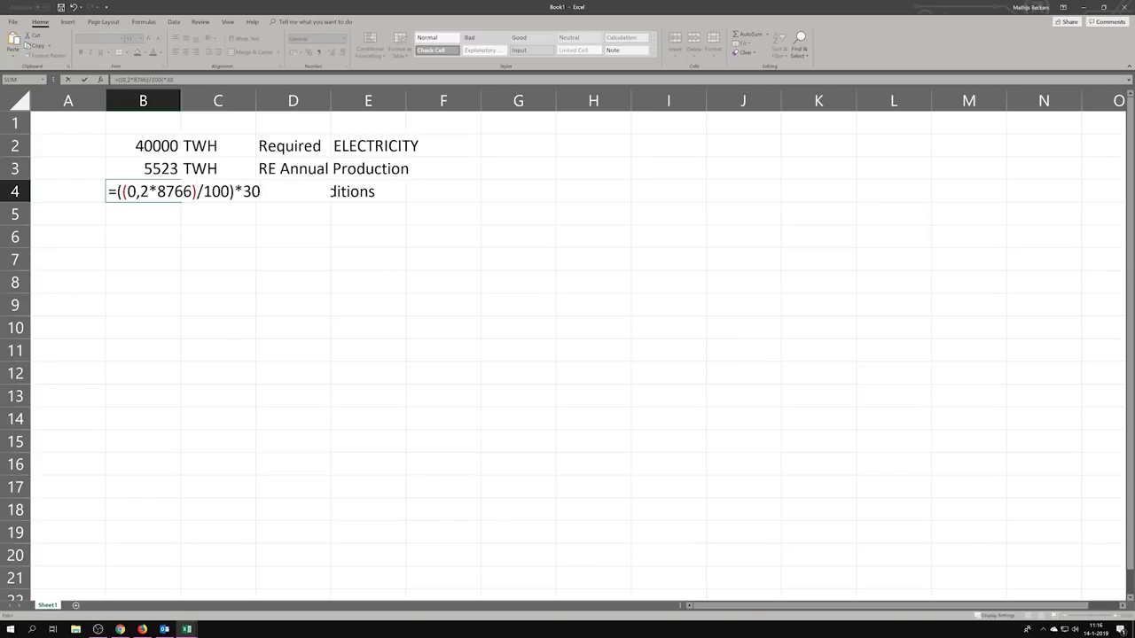
key("Return")
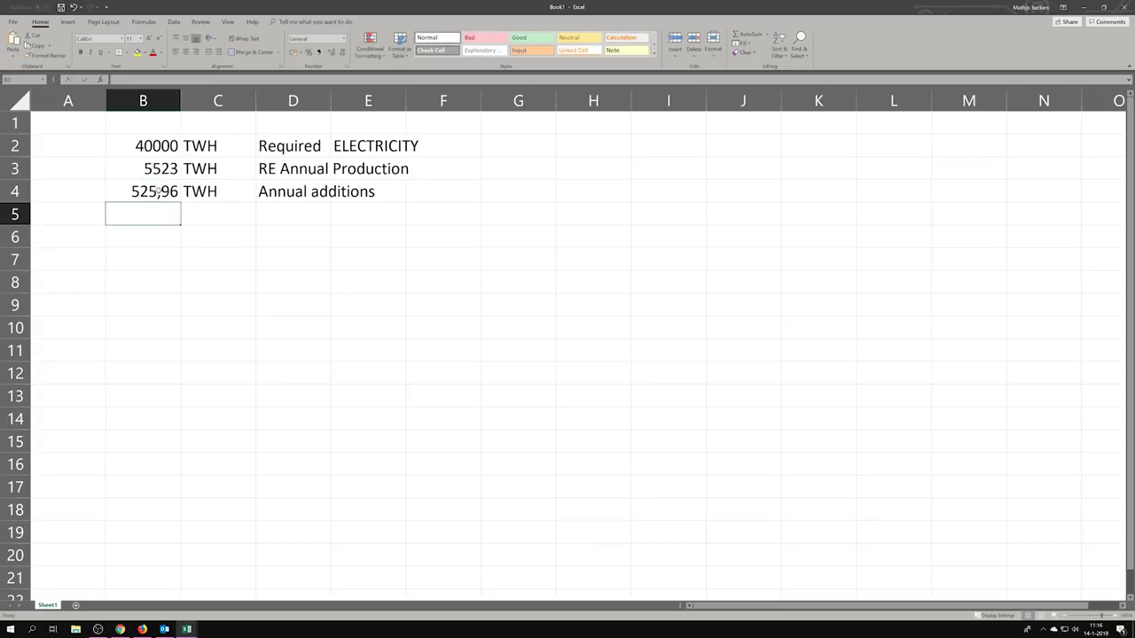
Format cell B4 as a Number with 0 decimal places and the 1000 separator enabled.
right_click(158, 189)
left_click(188, 351)
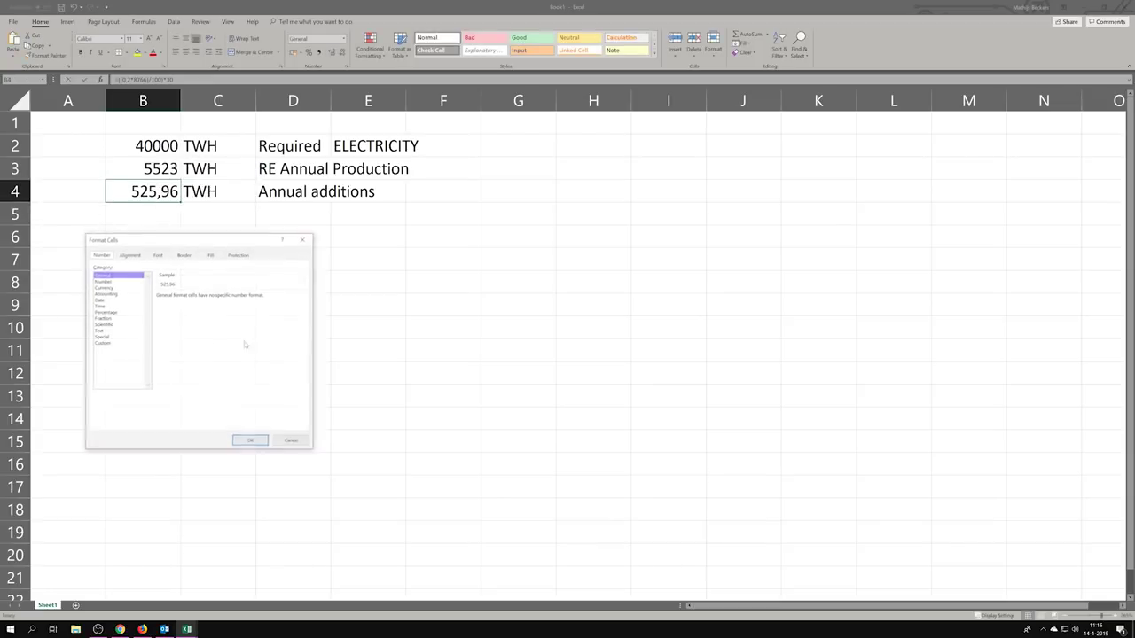
left_click(108, 281)
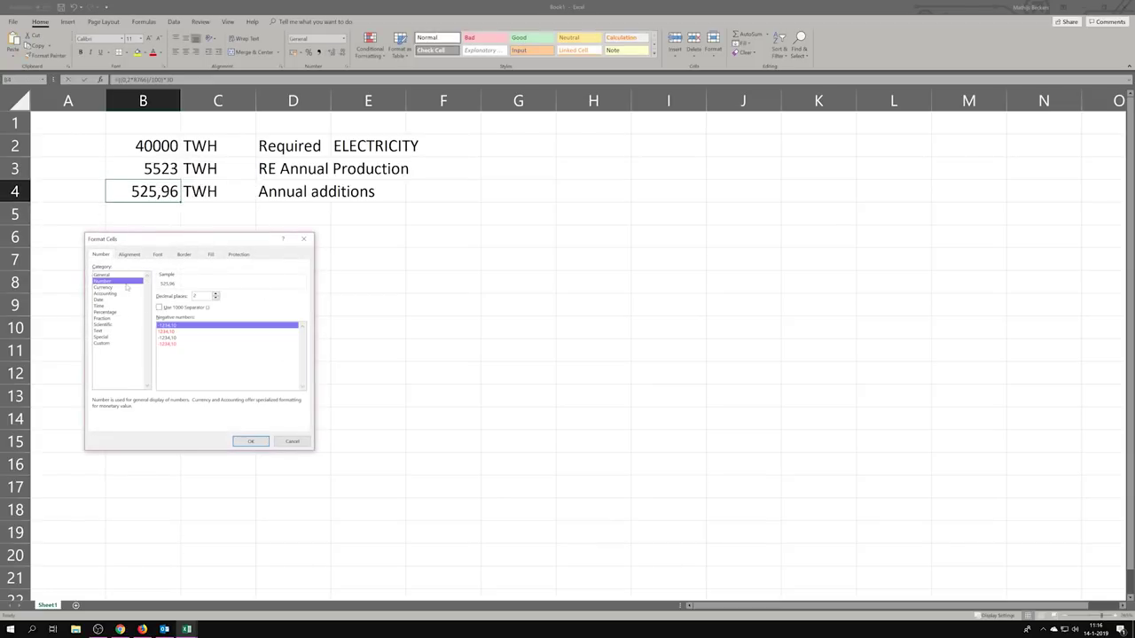
left_click(160, 307)
left_click(216, 298)
left_click(215, 298)
left_click(251, 442)
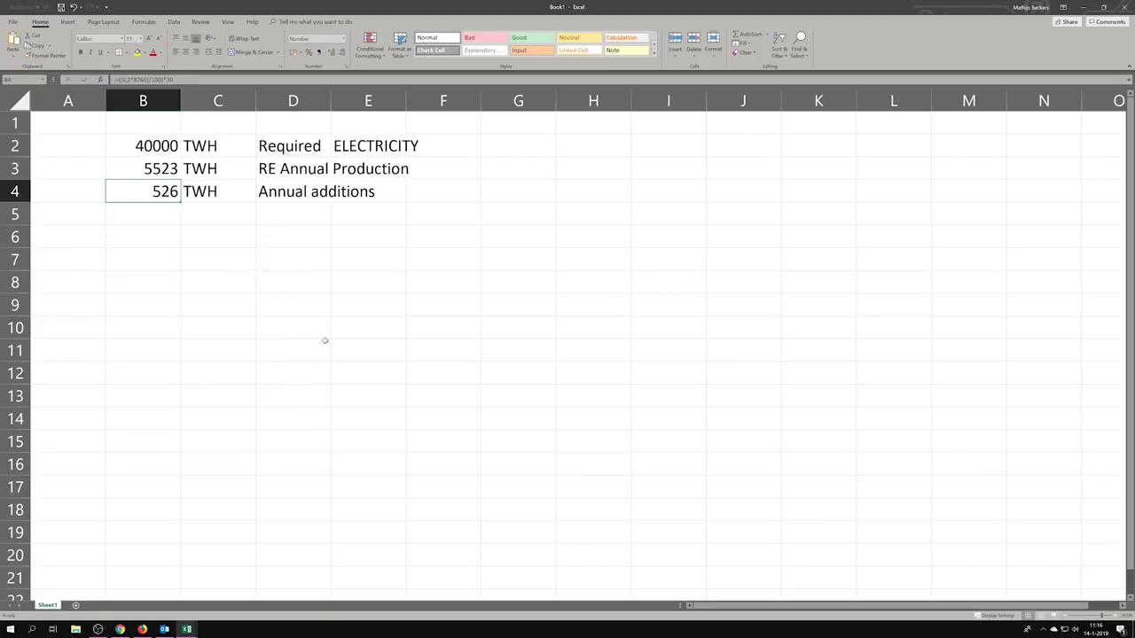
left_click(337, 311)
left_click_drag(141, 189, 485, 206)
left_click(317, 369)
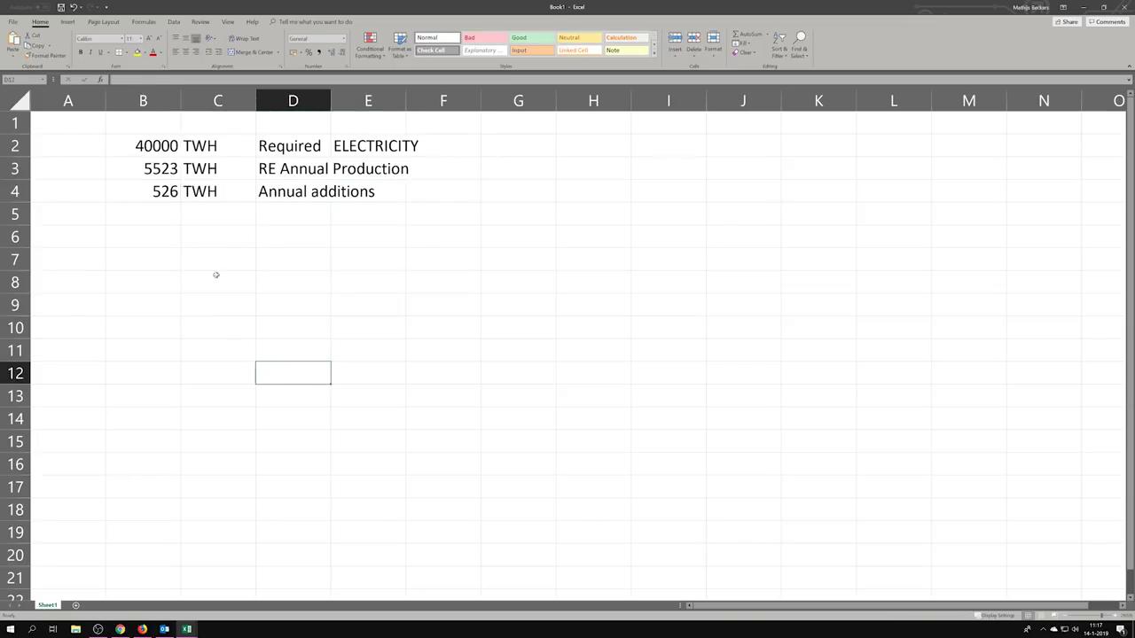
left_click(165, 190)
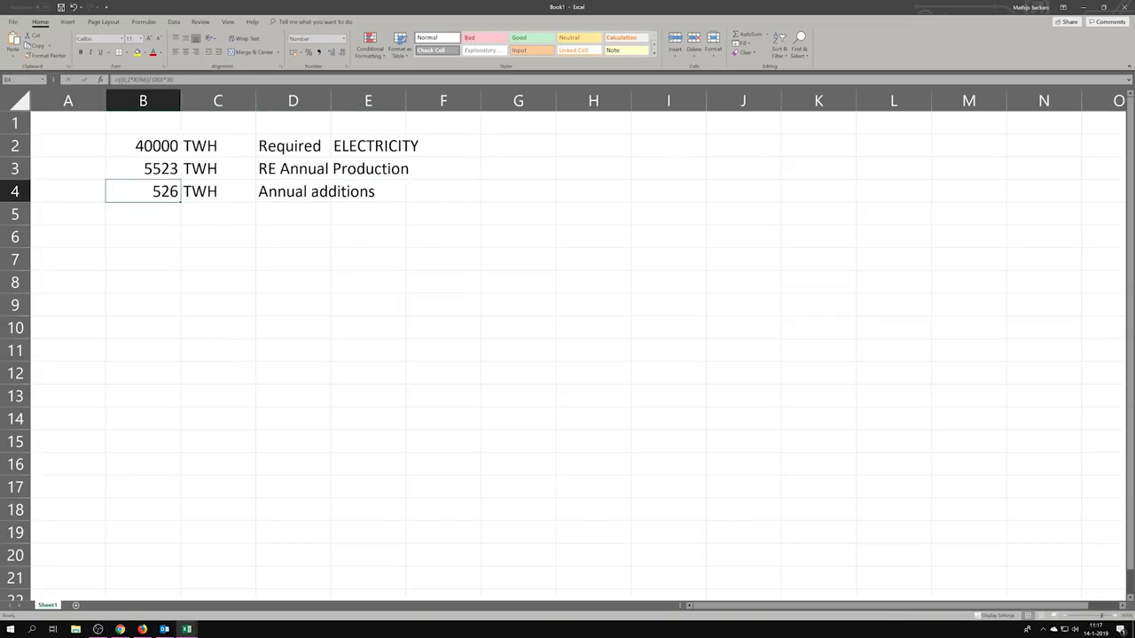
left_click(200, 280)
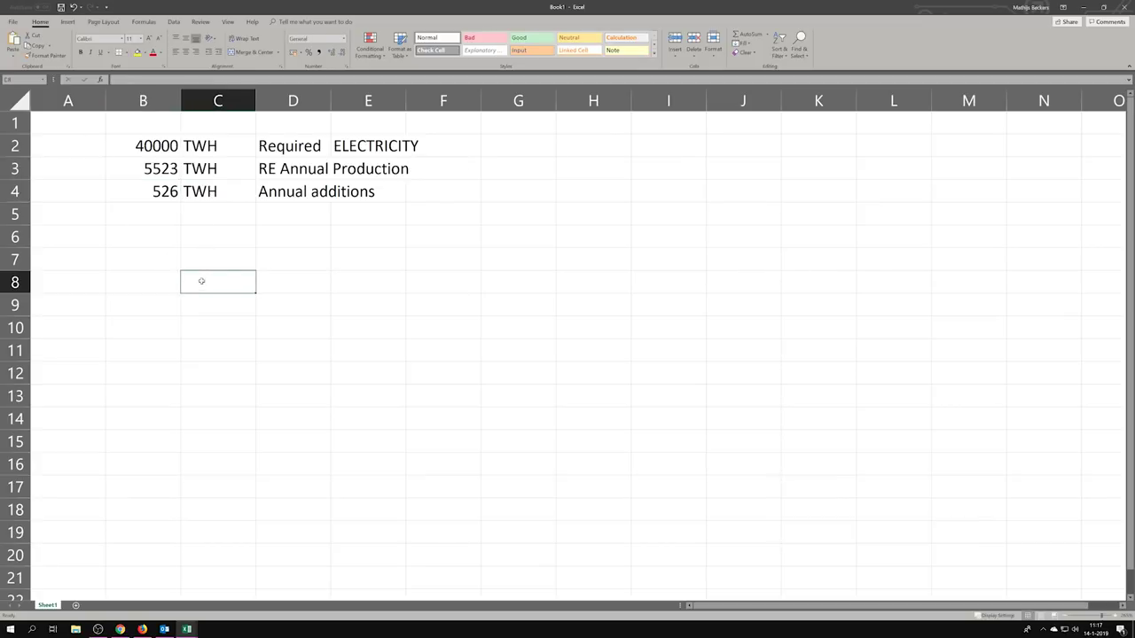
Enter the formula =B2-B3 in cell B5 to subtract the renewable production from the required electricity.
left_click(159, 218)
type("=")
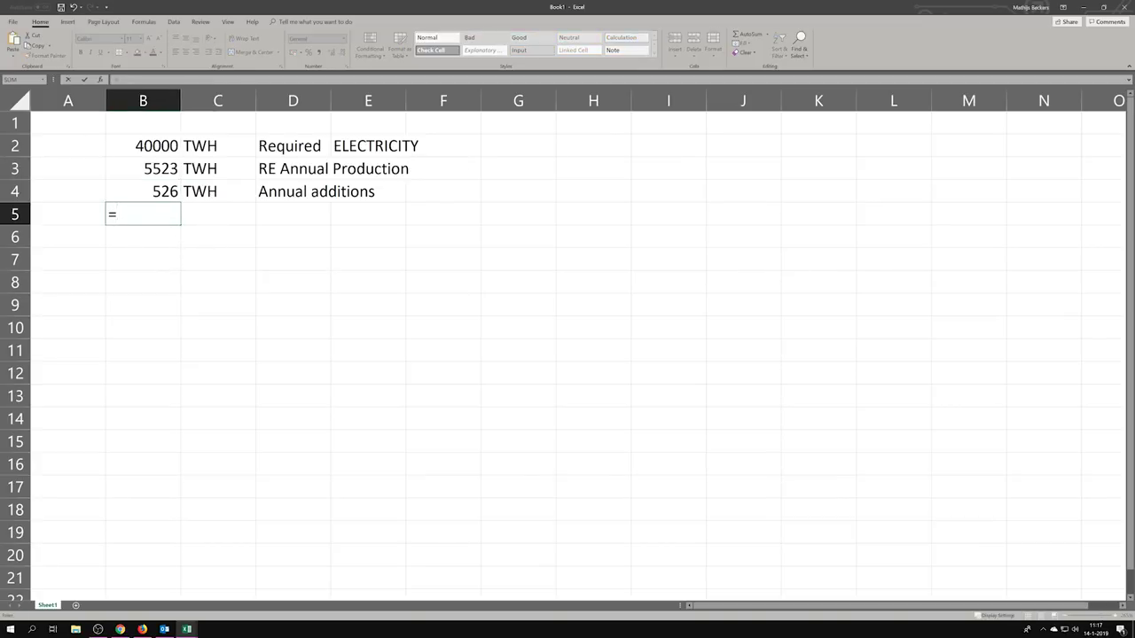
left_click(163, 147)
type("-")
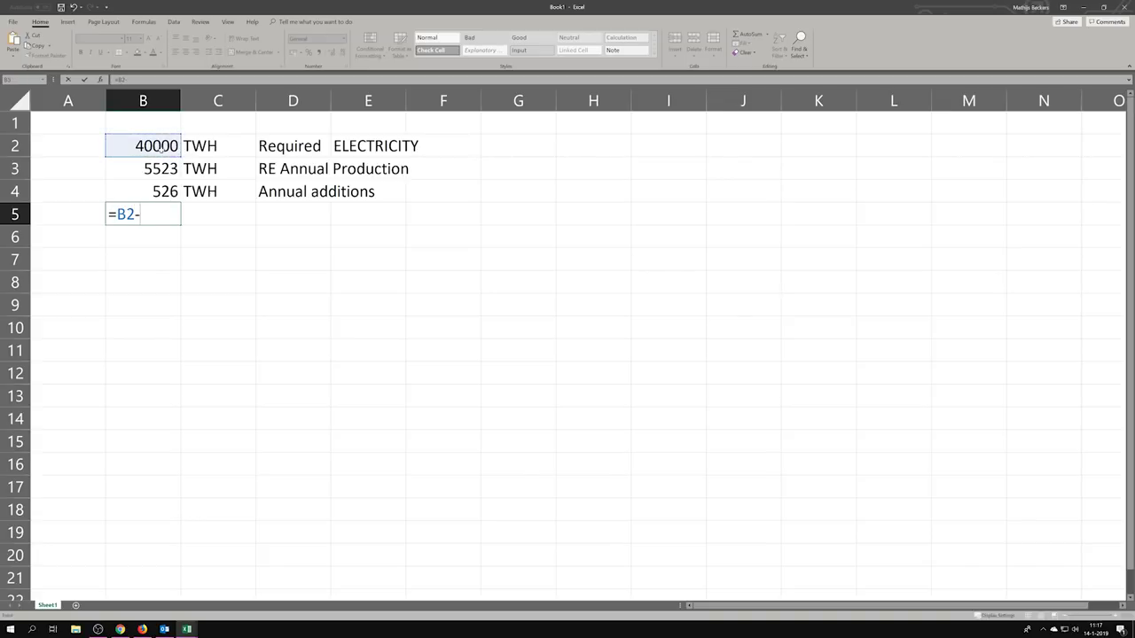
left_click(166, 167)
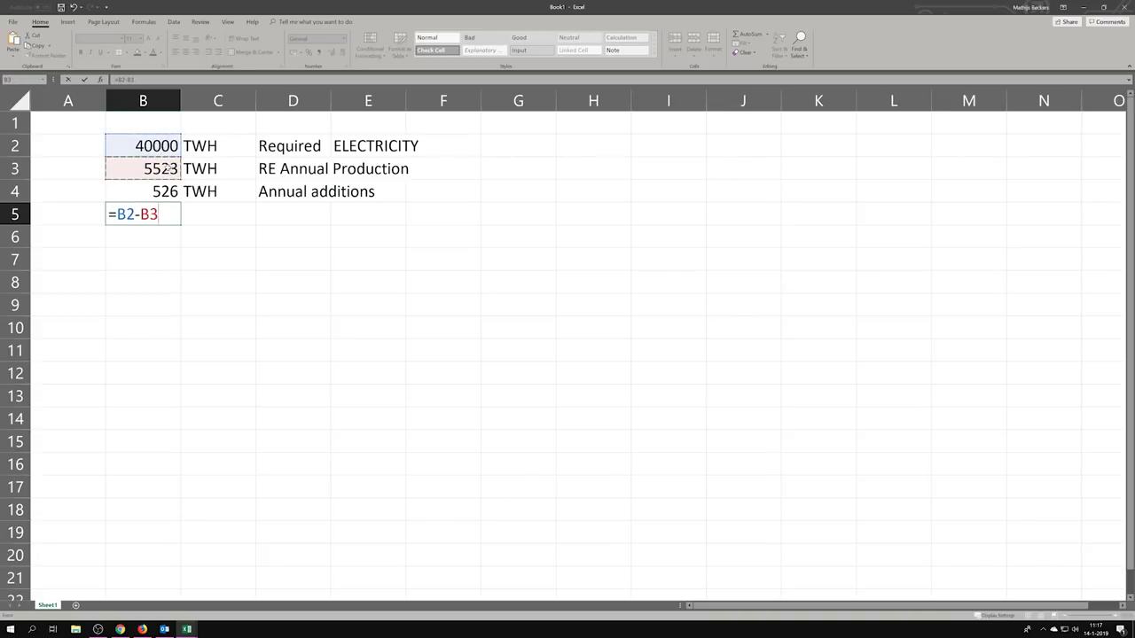
key("Return")
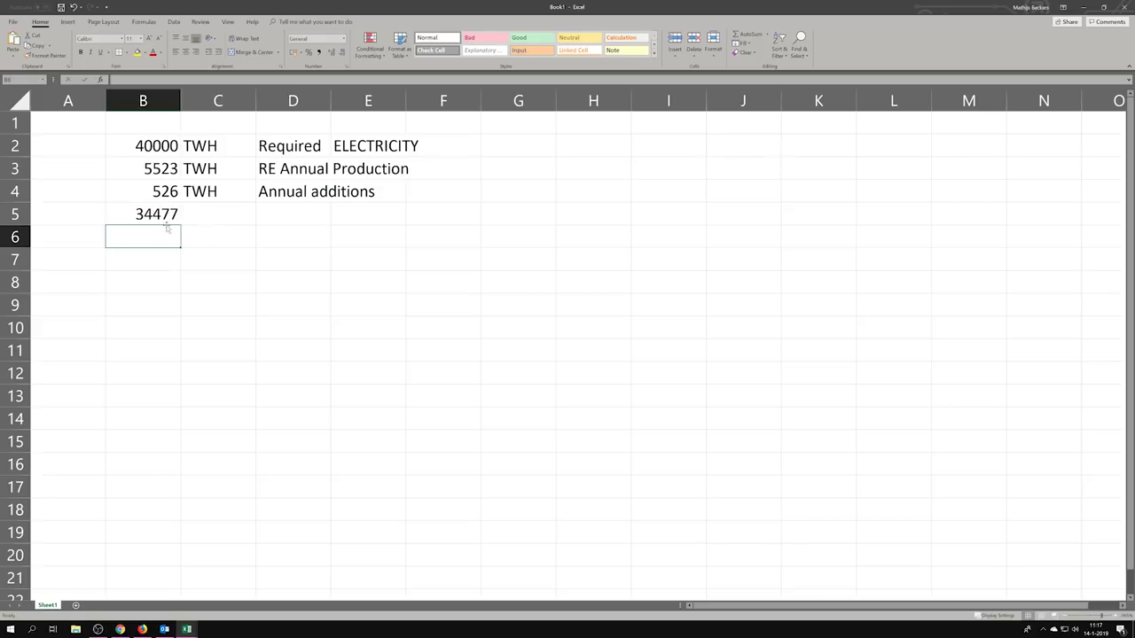
Enter the unit TWH in cell C5 and the label "GAP" in D5.
left_click(210, 215)
type("TWH")
key("Tab")
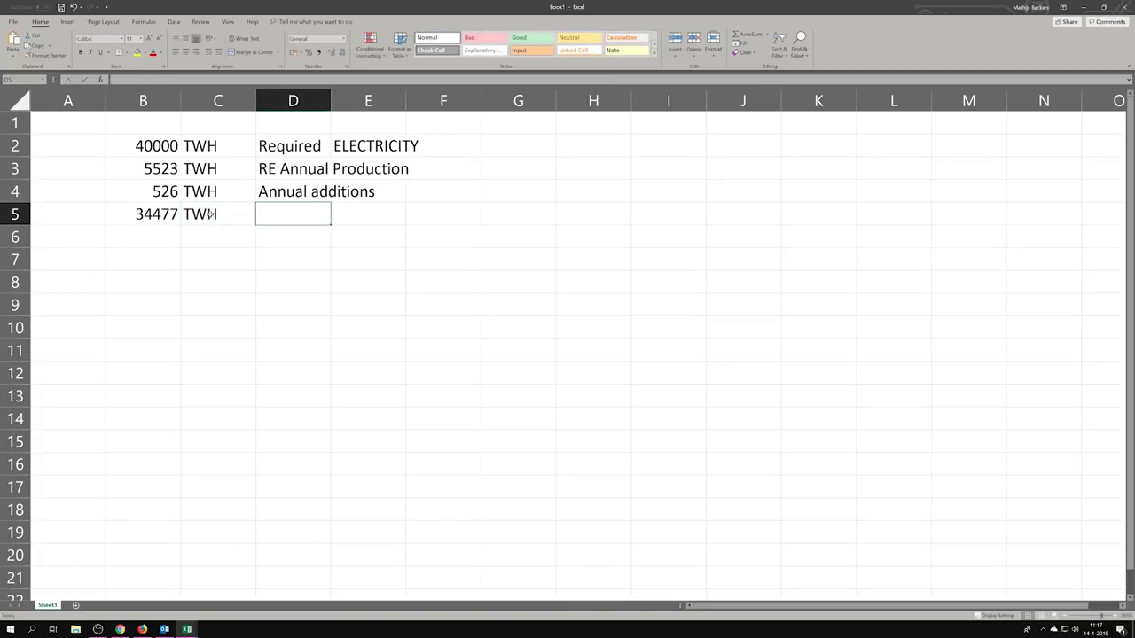
type("GAP")
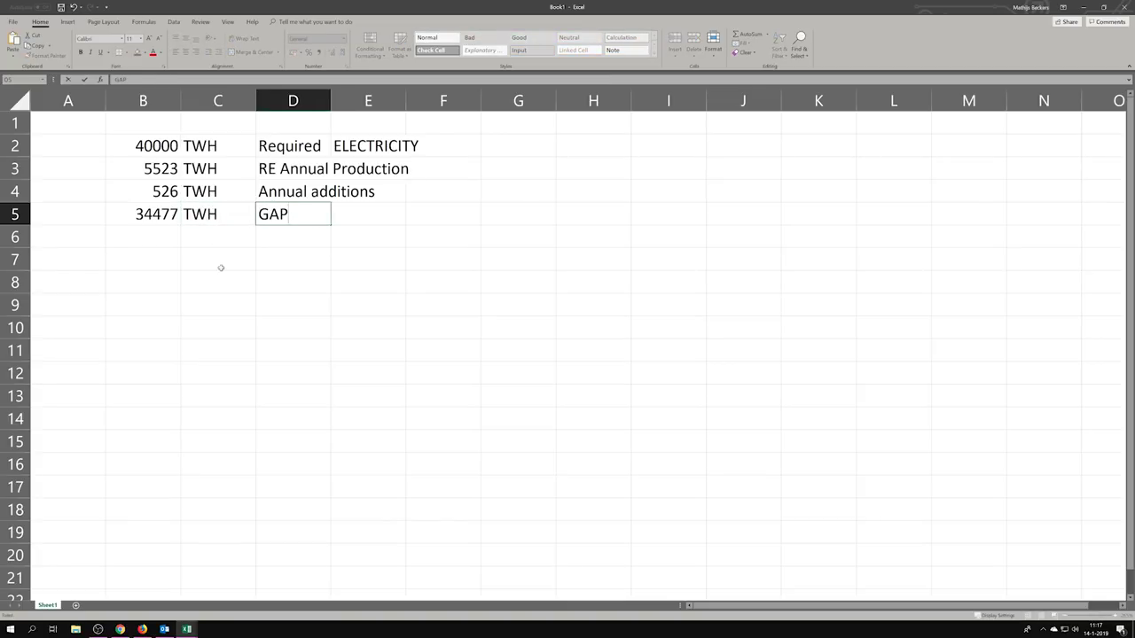
left_click(221, 268)
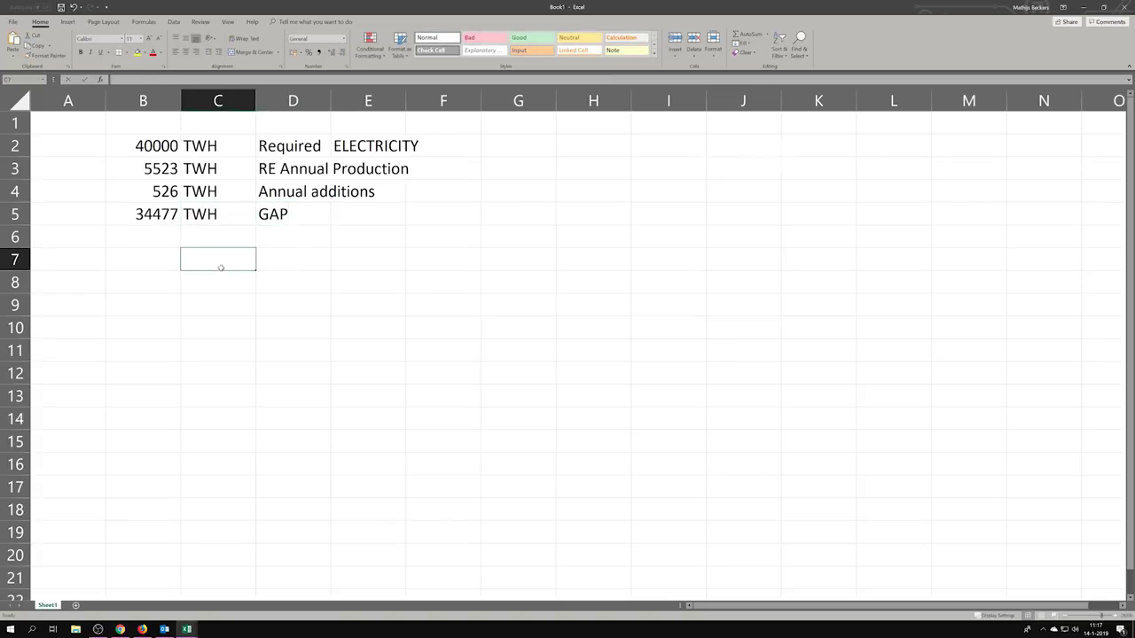
Enter the formula =B5/B4 in cell B6 to divide the gap by the annual additions.
left_click(161, 237)
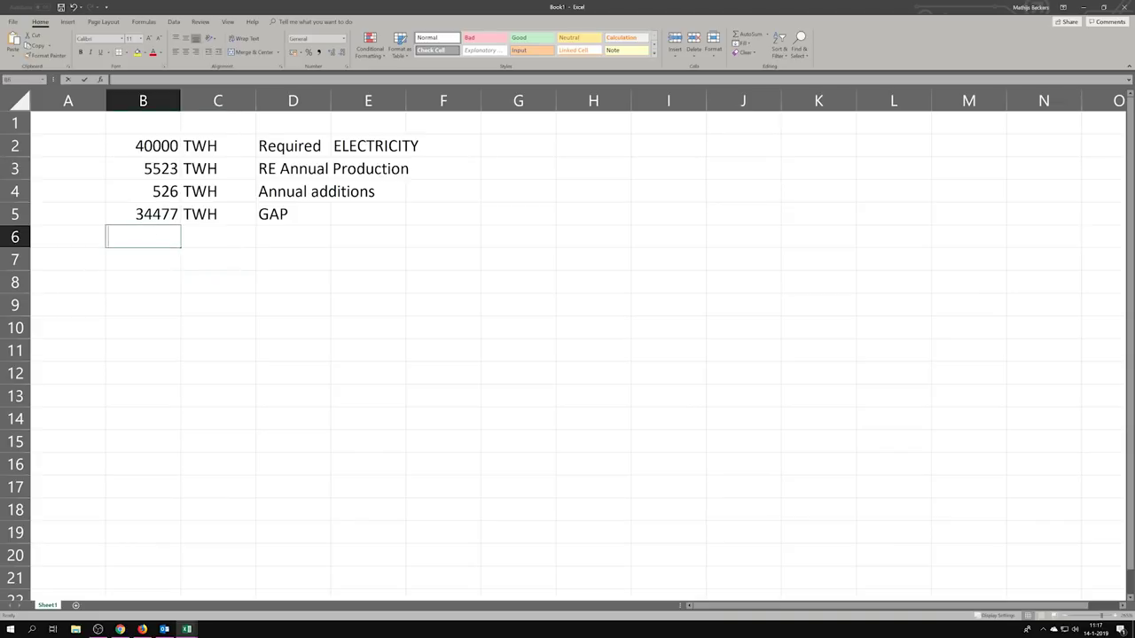
type("=")
left_click(153, 213)
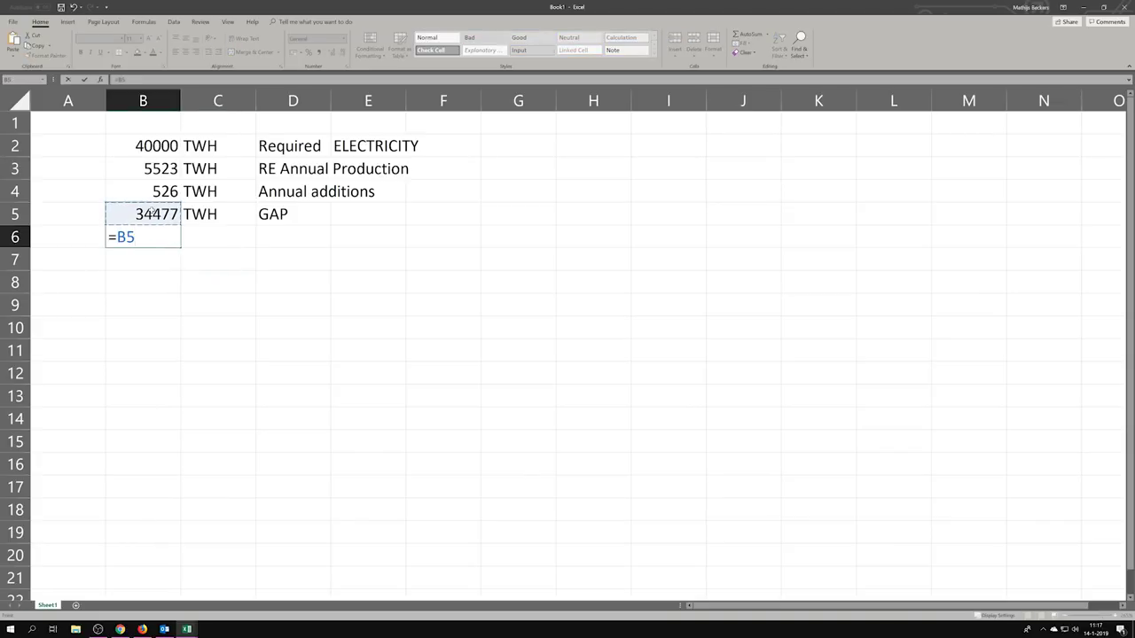
type("/")
left_click(172, 191)
key("Return")
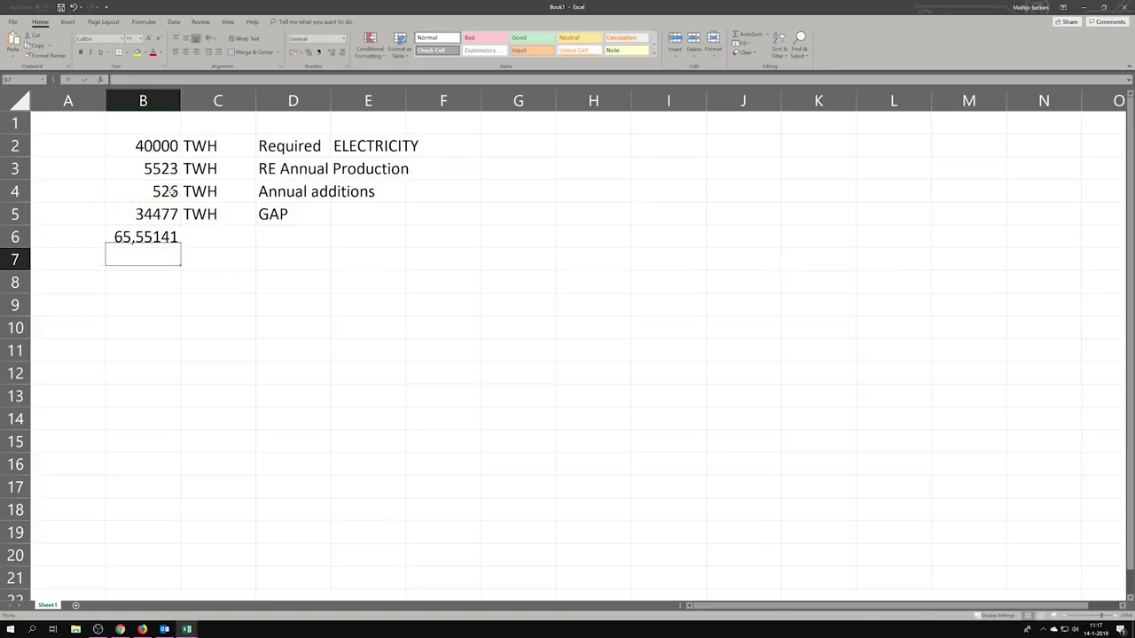
Format cell B6 as a Number with 0 decimal places.
right_click(159, 233)
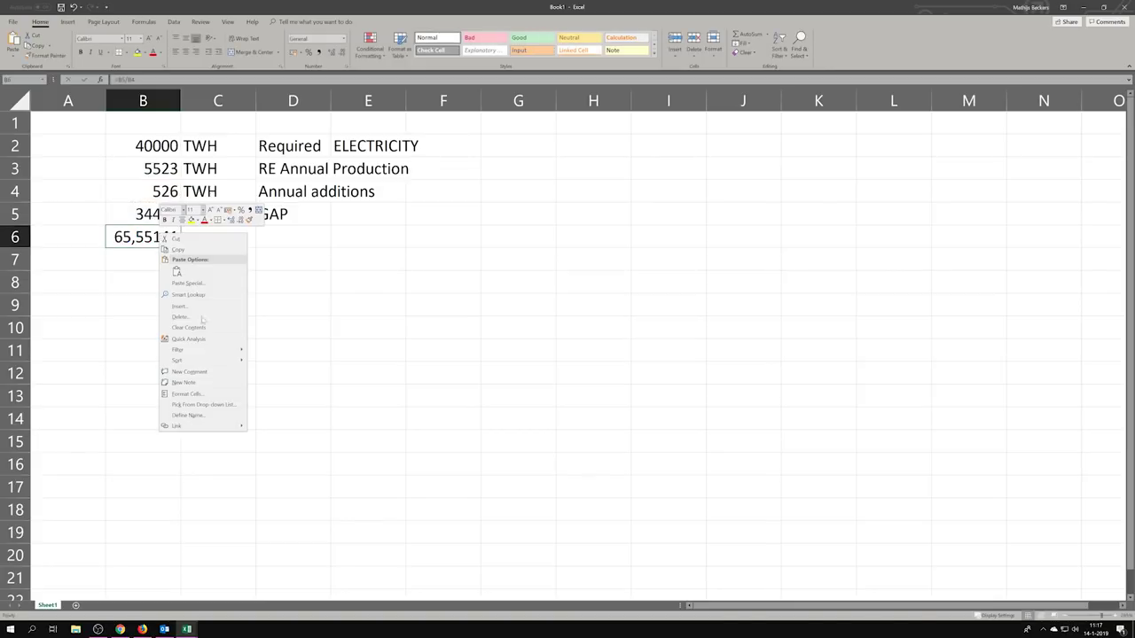
left_click(187, 394)
left_click(111, 329)
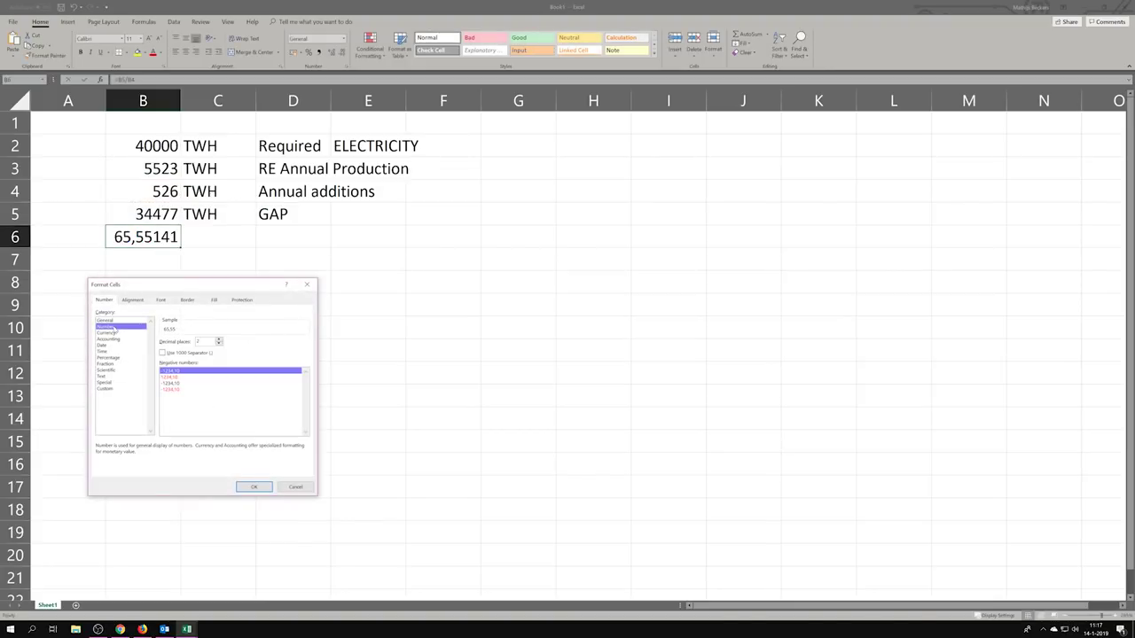
left_click(219, 344)
left_click(219, 344)
left_click(253, 487)
Enter the label "YEARS to close the GAP" in cell C6.
left_click(212, 237)
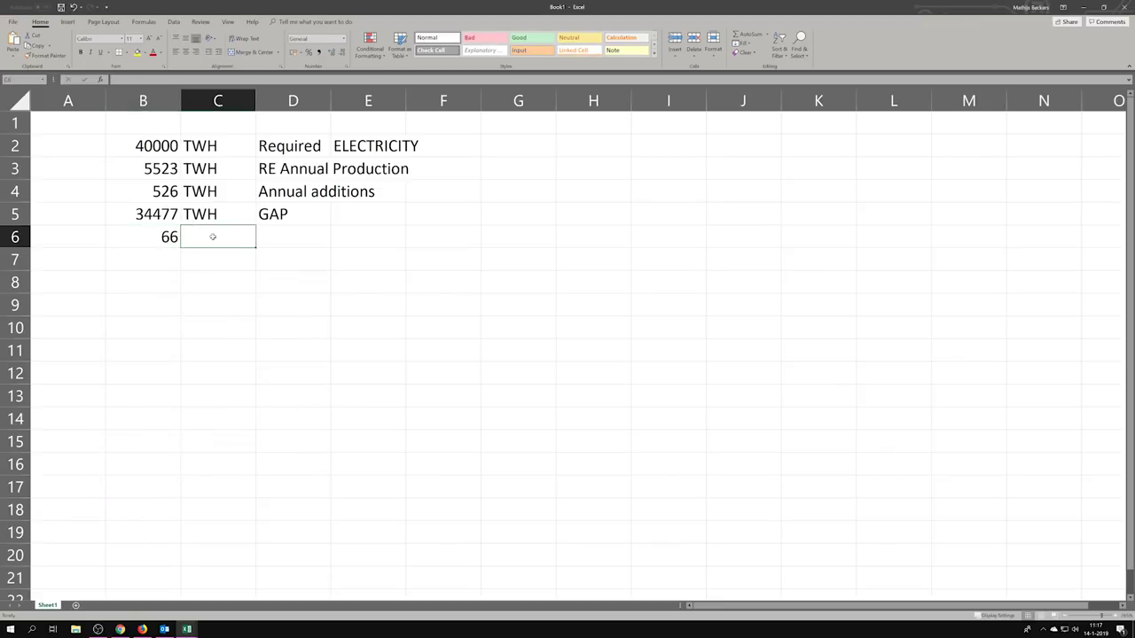
type("YEARS t")
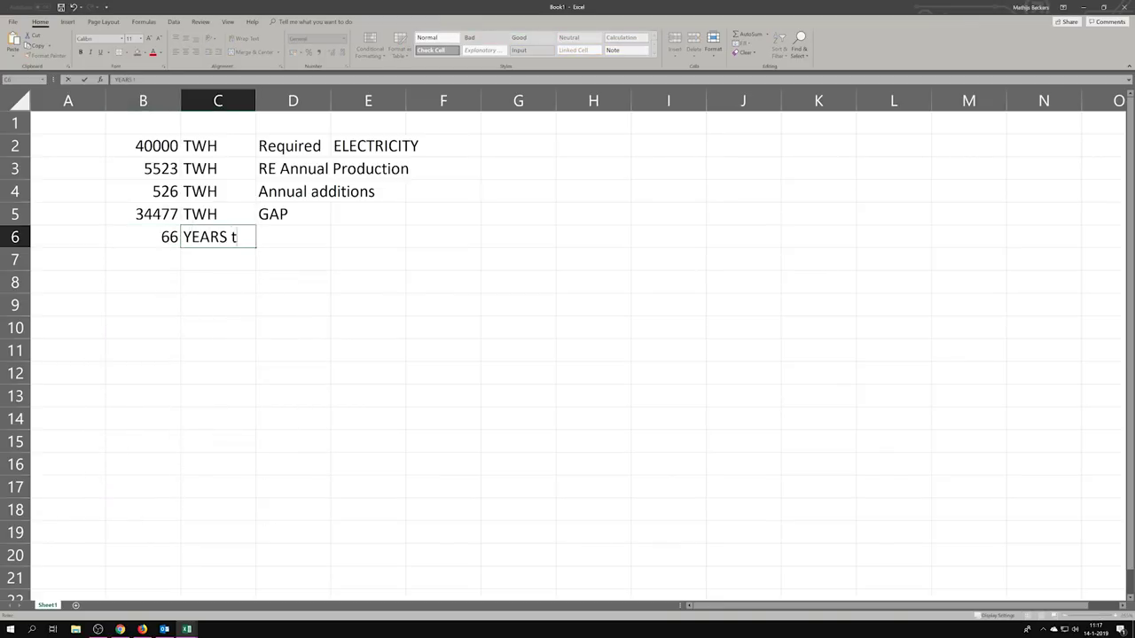
type("o close the GAP")
key("Return")
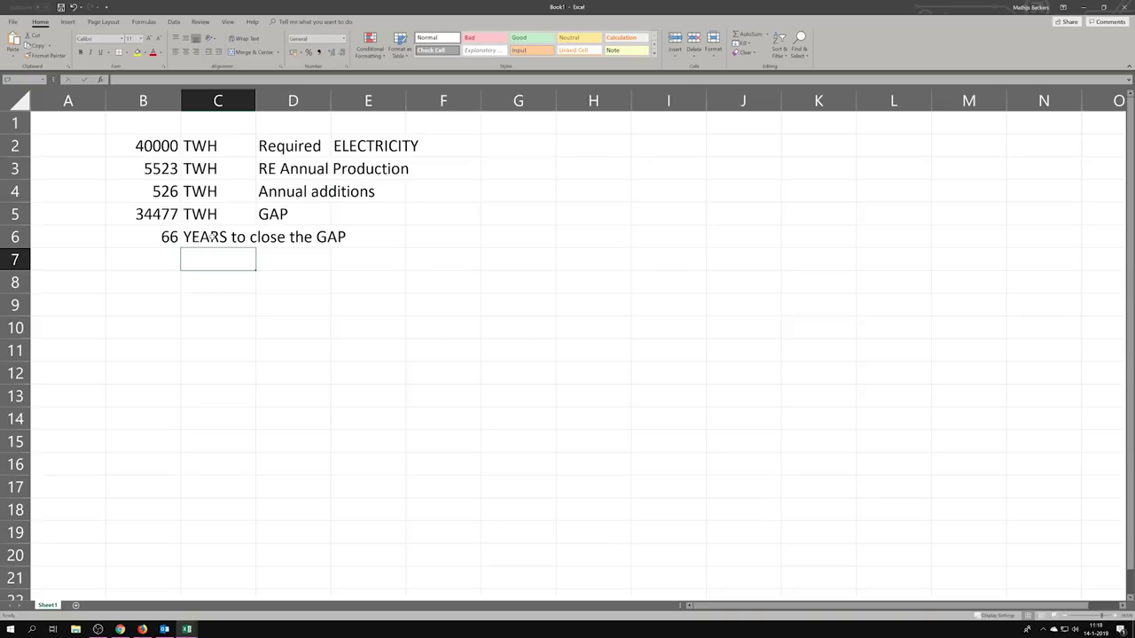
Enter the formula =((0,1*8766)/100)*90 in cell B8, modelled on the annual additions formula in B4.
left_click(148, 276)
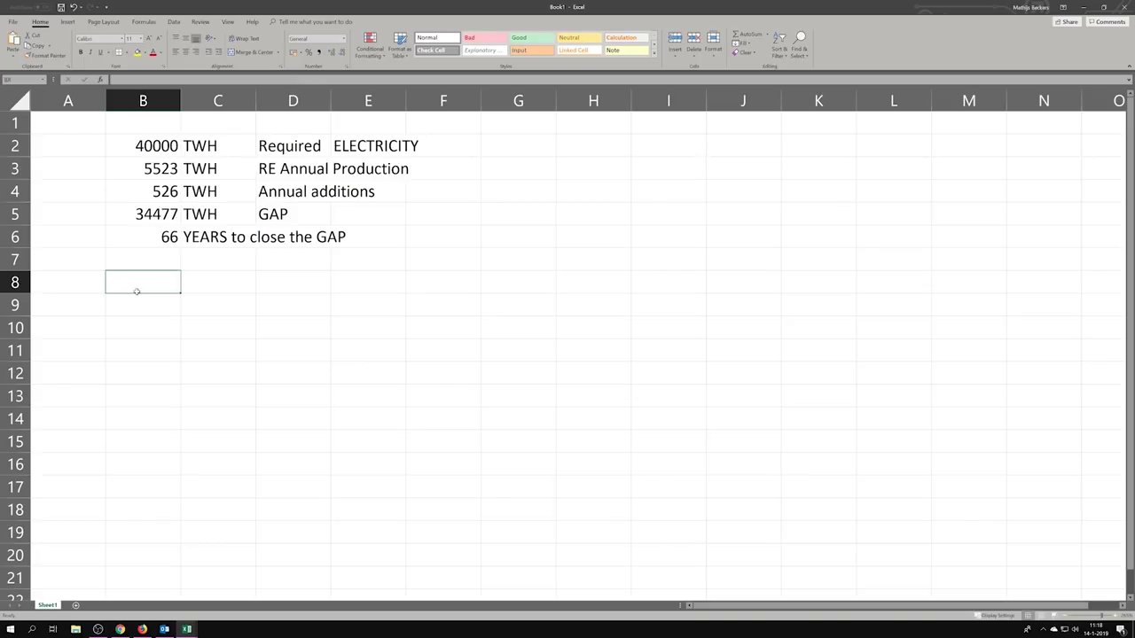
left_click(140, 190)
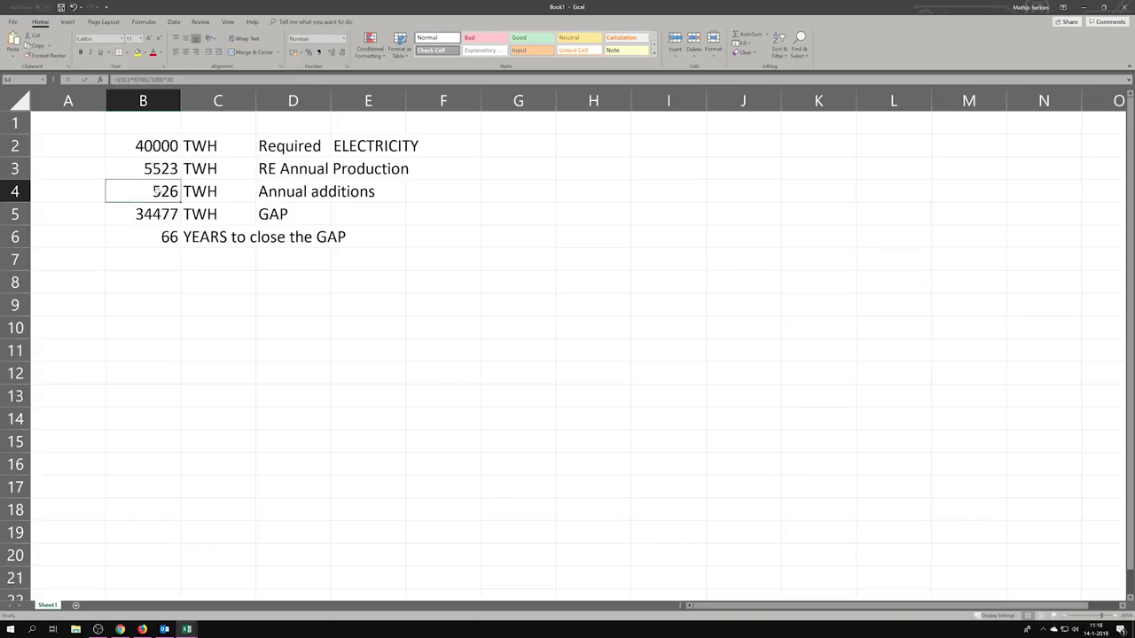
left_click(147, 281)
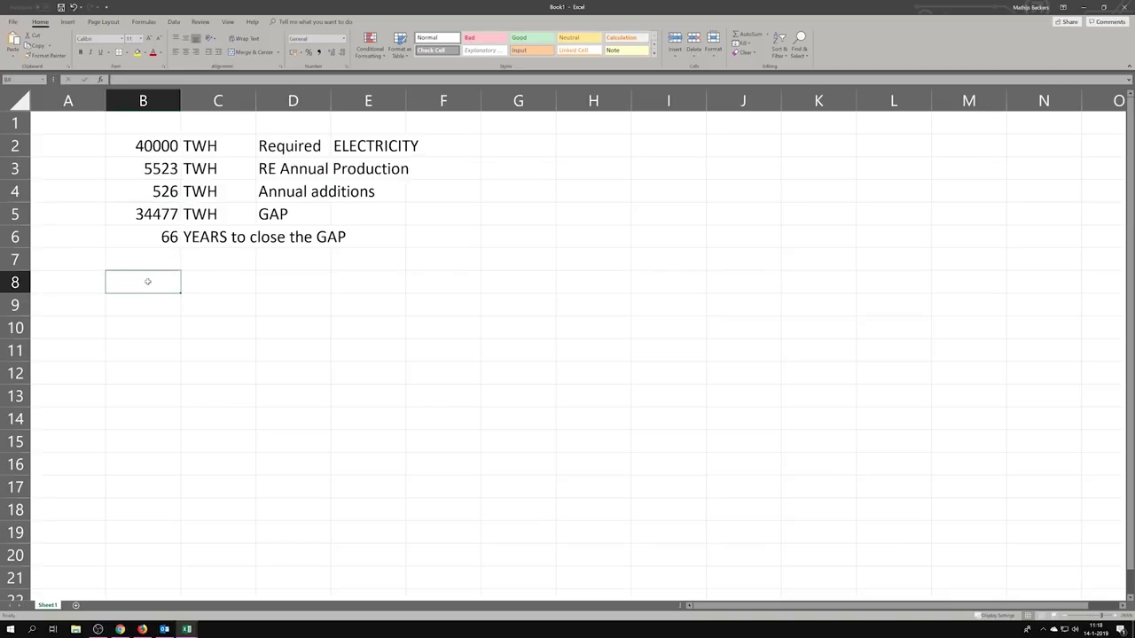
type("=")
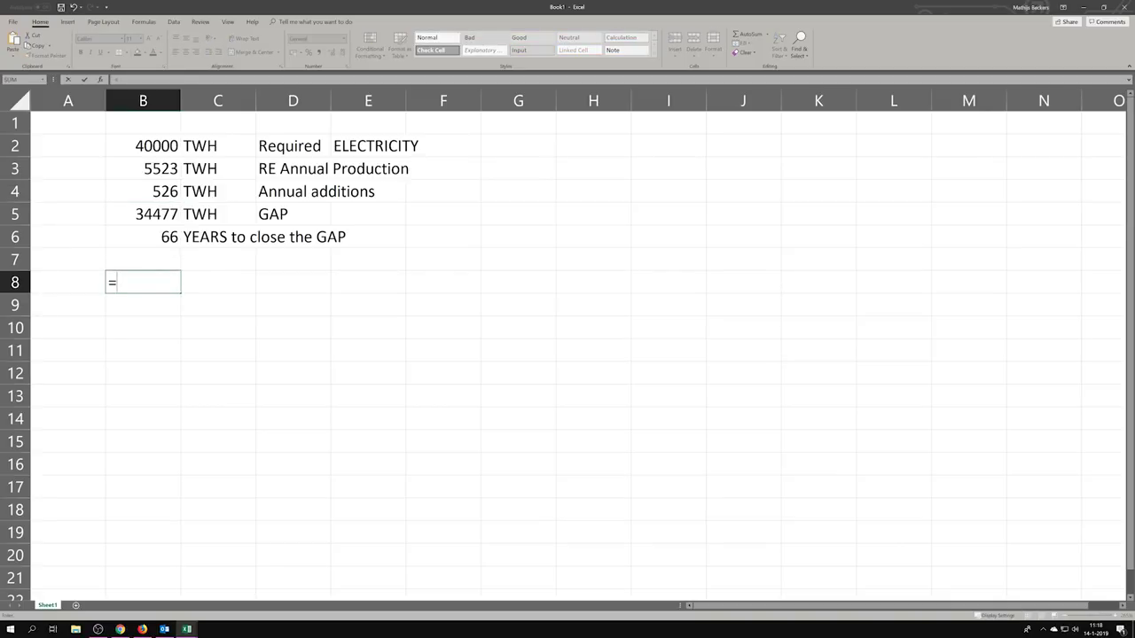
type("((0,1*8766")
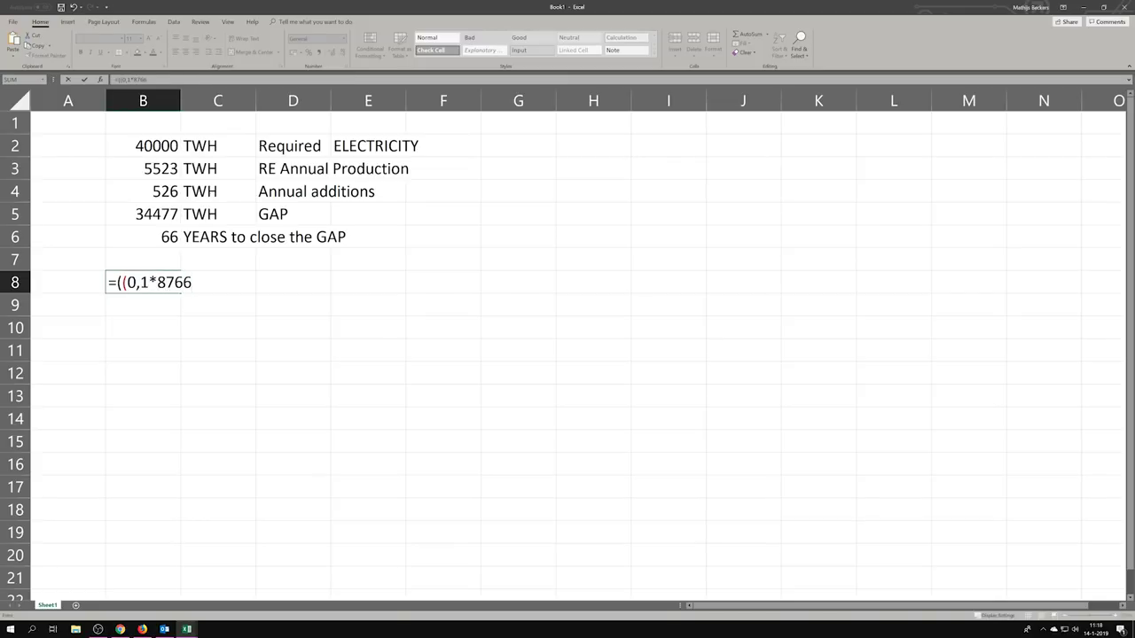
type(")/100)*90")
key("Return")
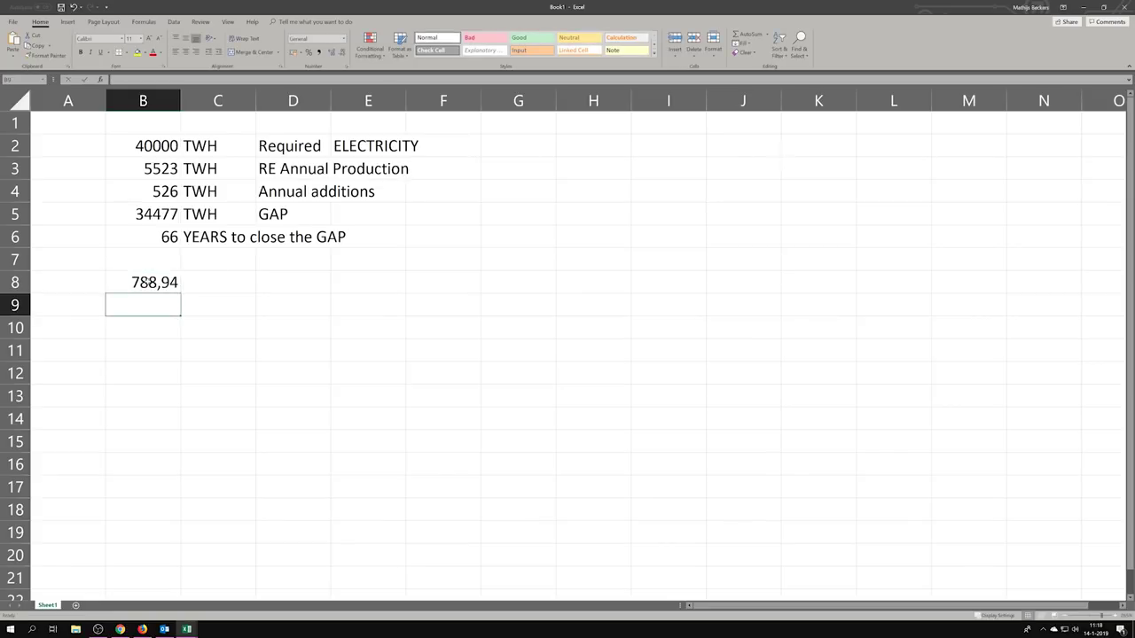
Format cell B8 as a Number with 0 decimal places and the 1000 separator enabled.
right_click(147, 282)
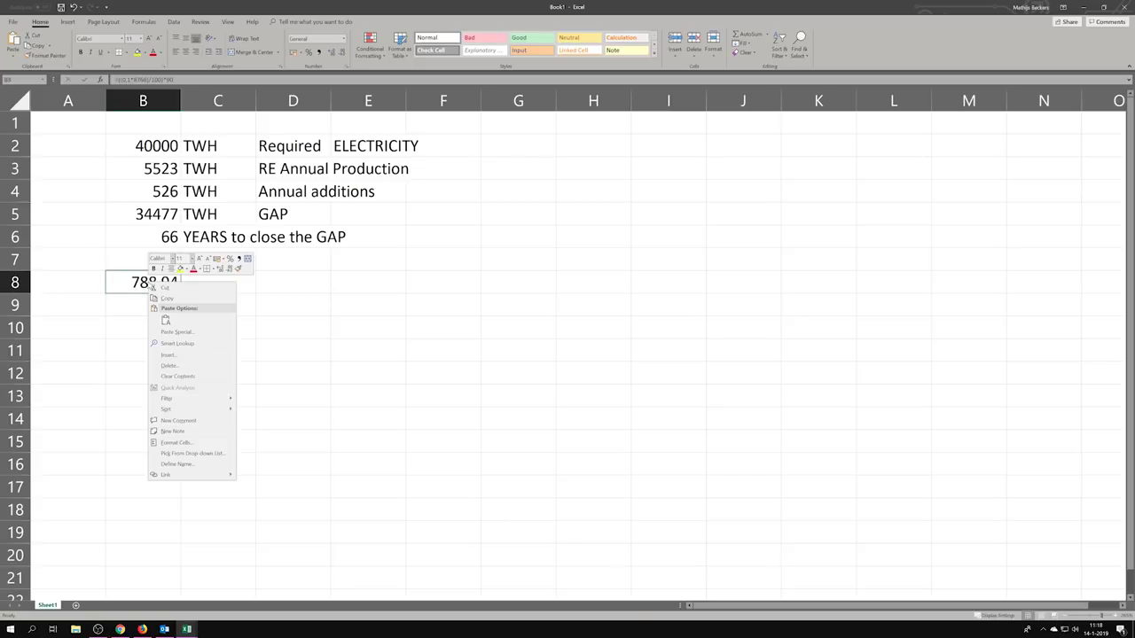
left_click(188, 442)
left_click(101, 373)
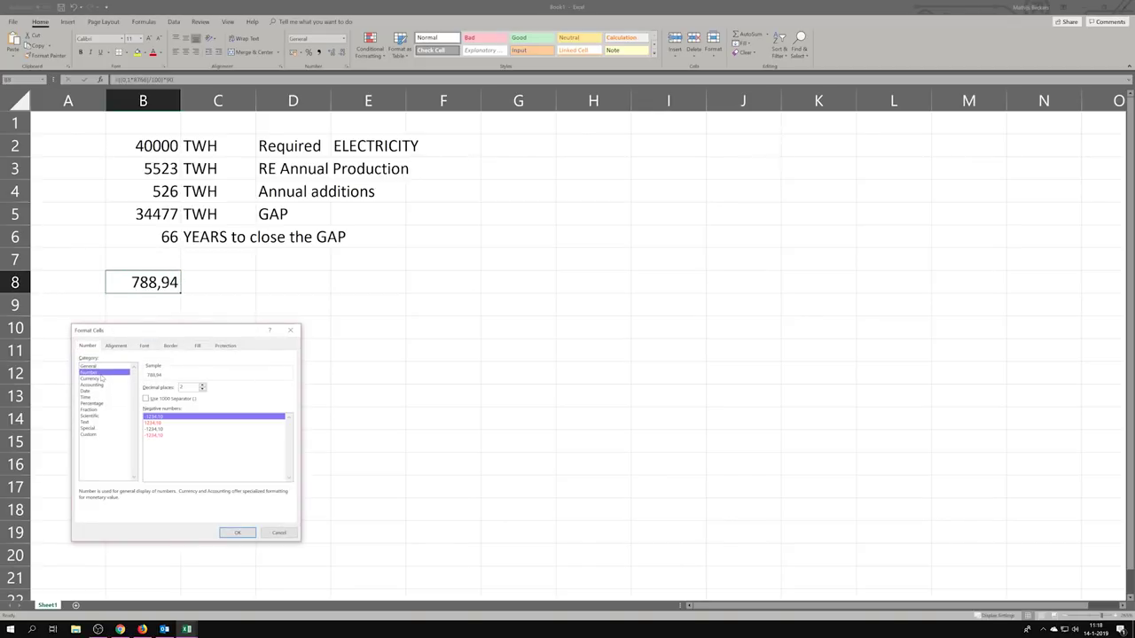
left_click(202, 390)
left_click(203, 390)
left_click(165, 399)
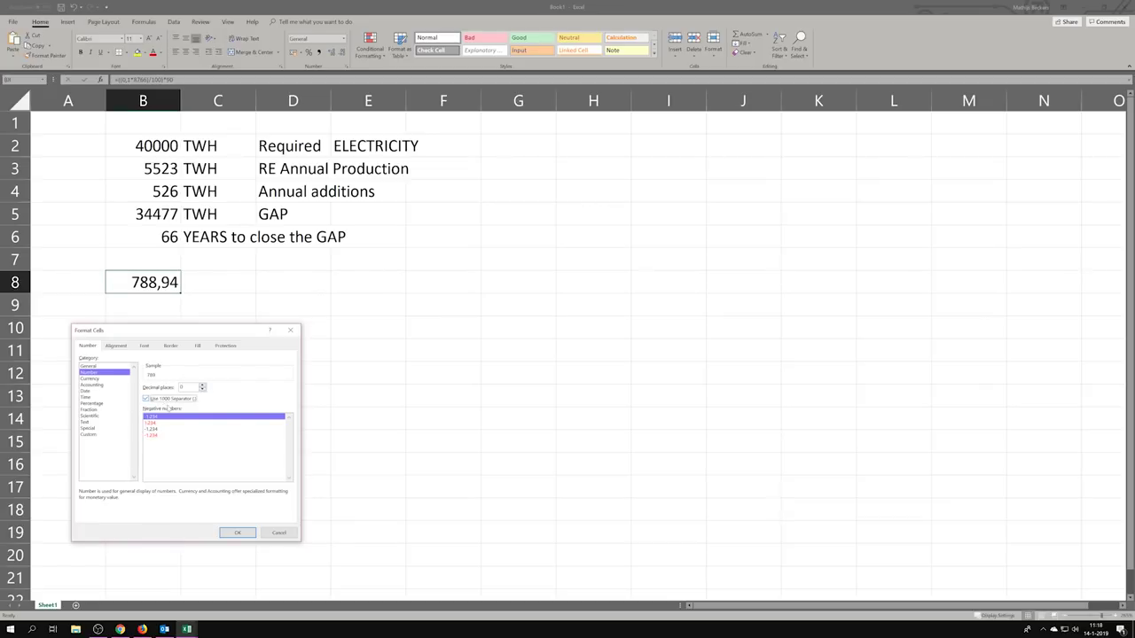
left_click(238, 532)
left_click(219, 350)
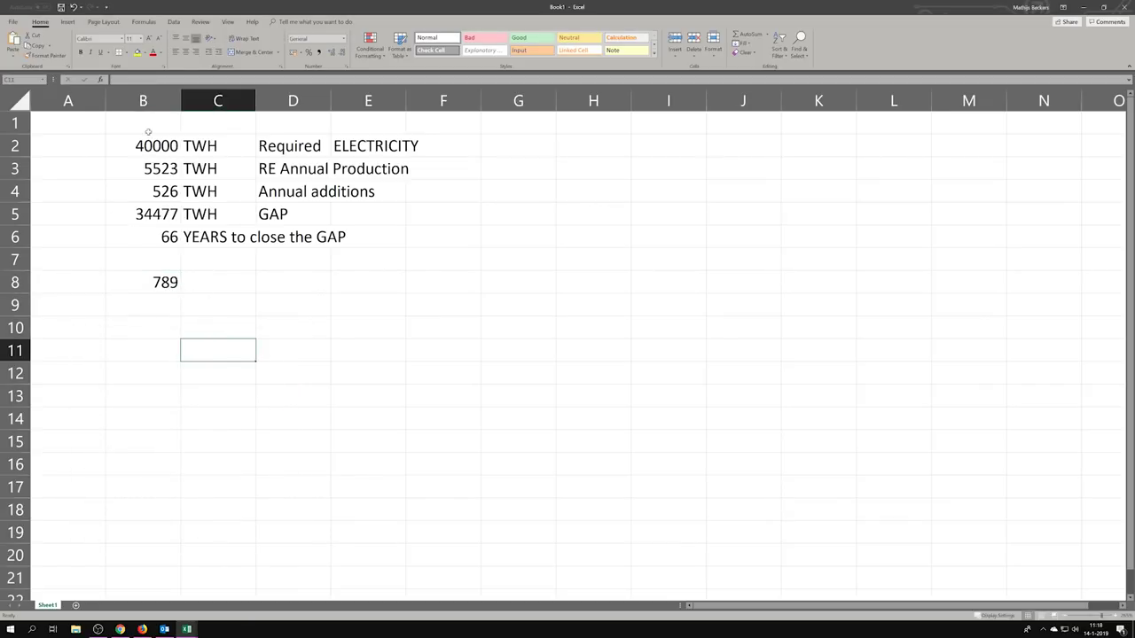
Format the whole of column B as Number with 0 decimal places.
left_click(143, 100)
right_click(152, 101)
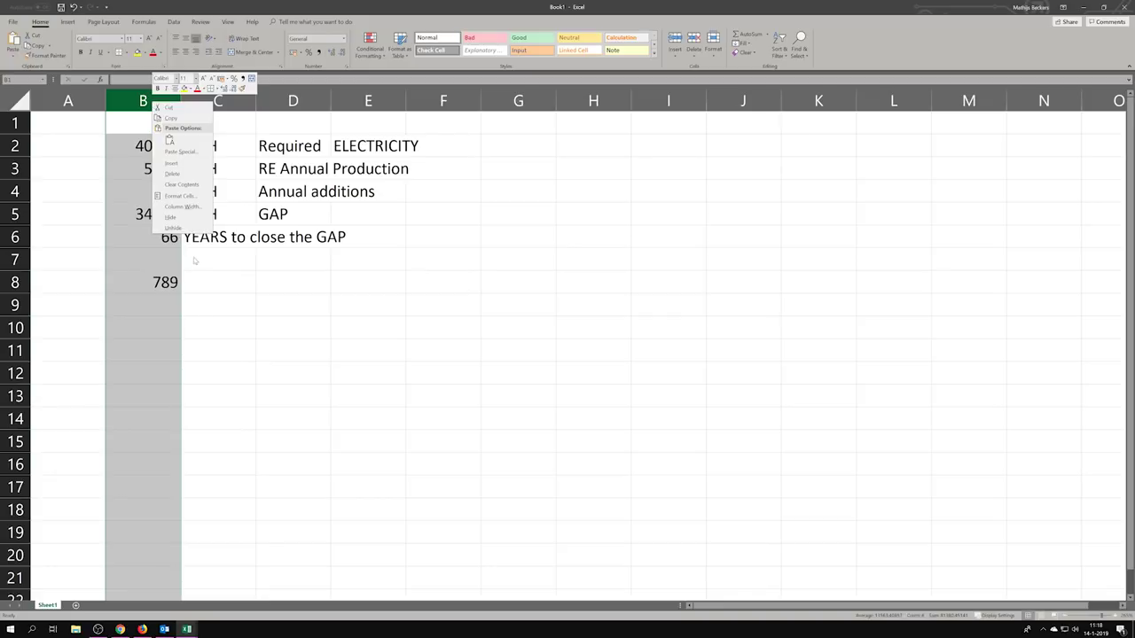
left_click(182, 196)
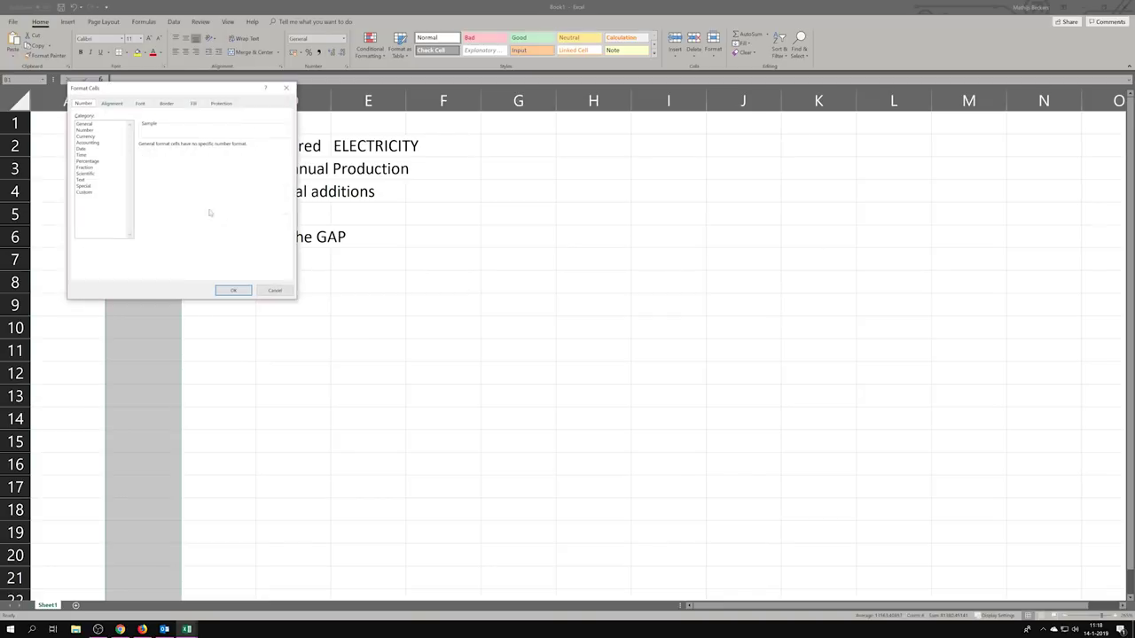
left_click(88, 130)
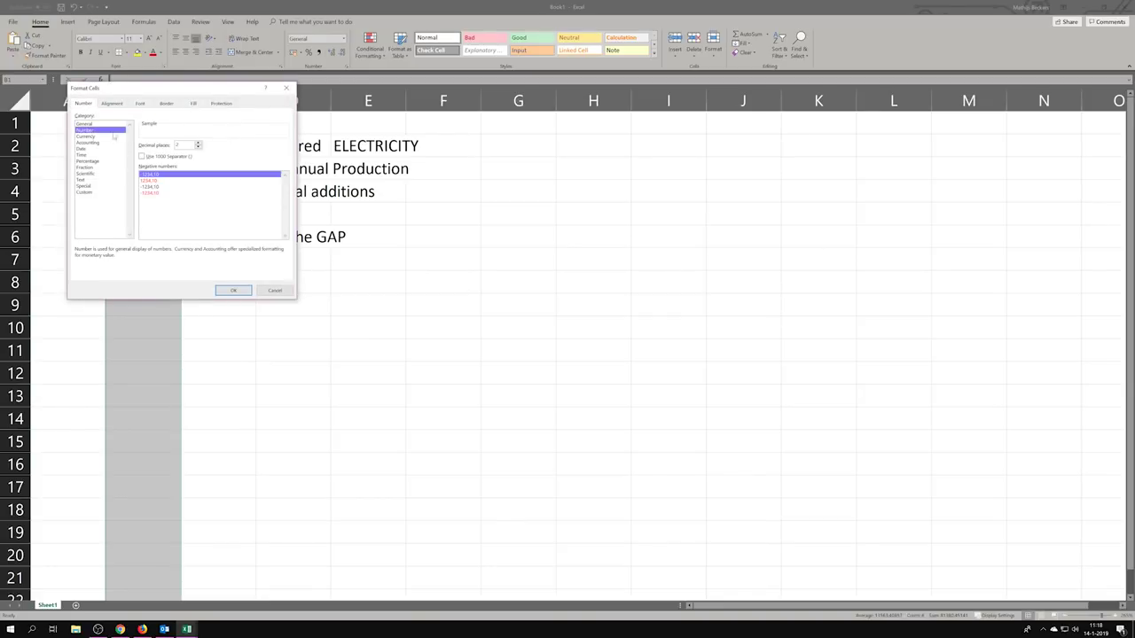
left_click(198, 148)
left_click(198, 148)
left_click(233, 291)
left_click(222, 304)
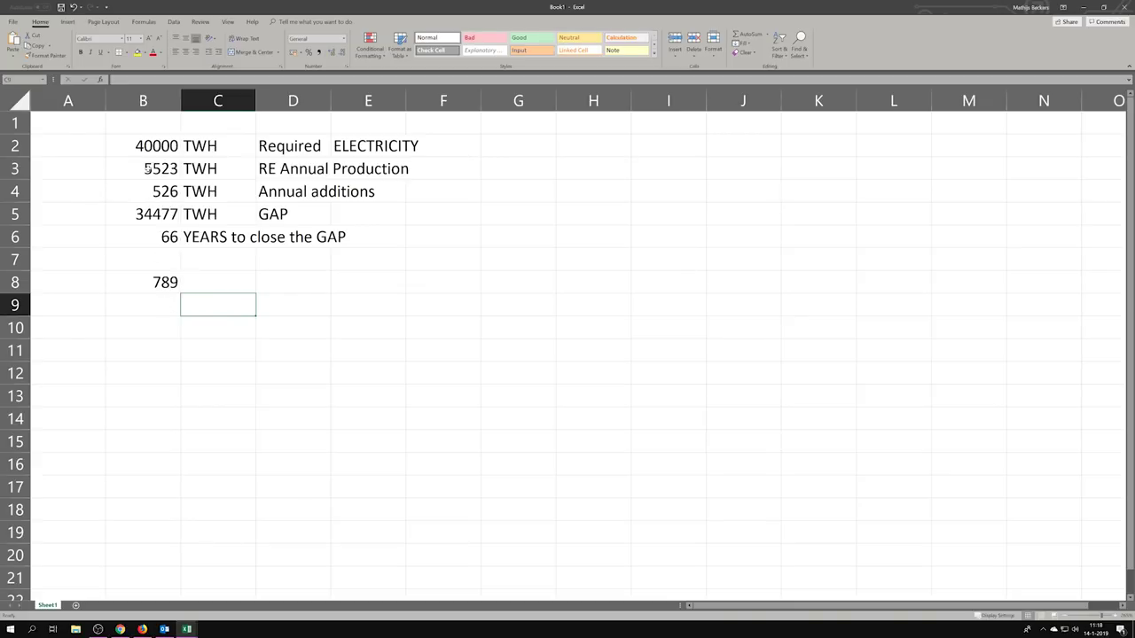
Enter the unit TWH in cell C8 and the label "ANNUAL NUCLEAR ADDITIONS" in cell D8.
left_click(200, 281)
type("TWH")
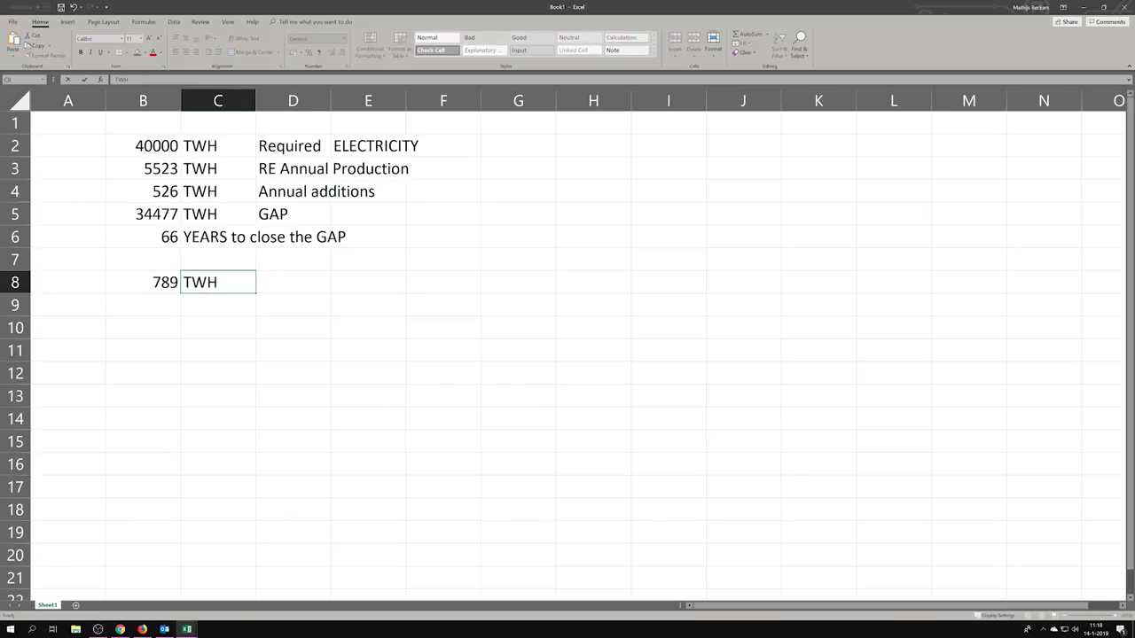
key("Tab")
type("ANNUAL")
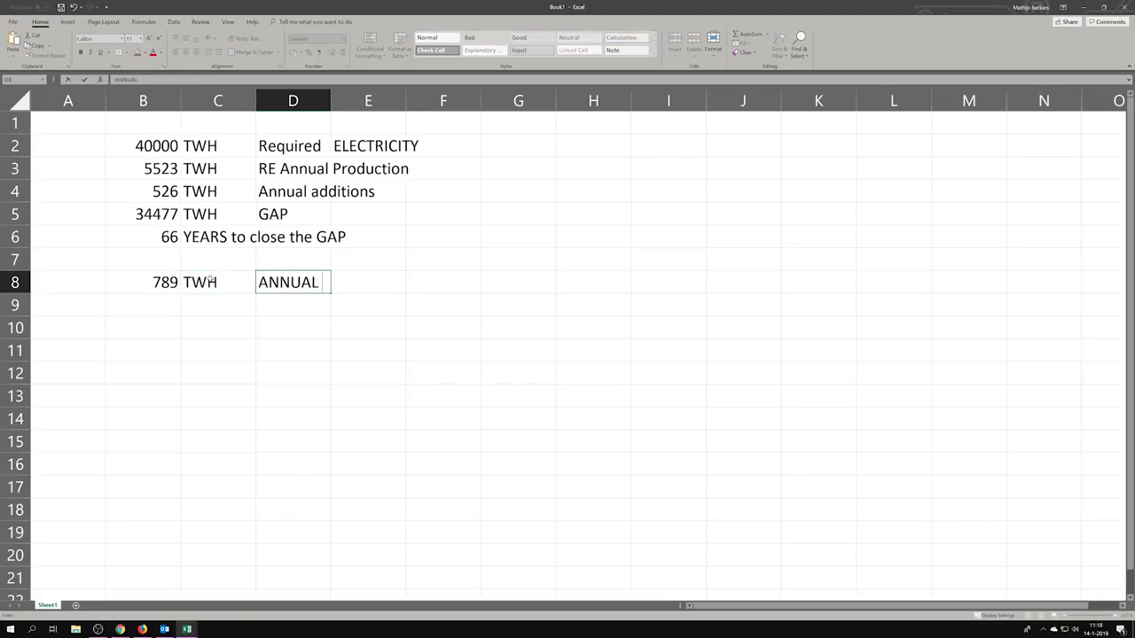
type(" NUCLEAR ADDIT")
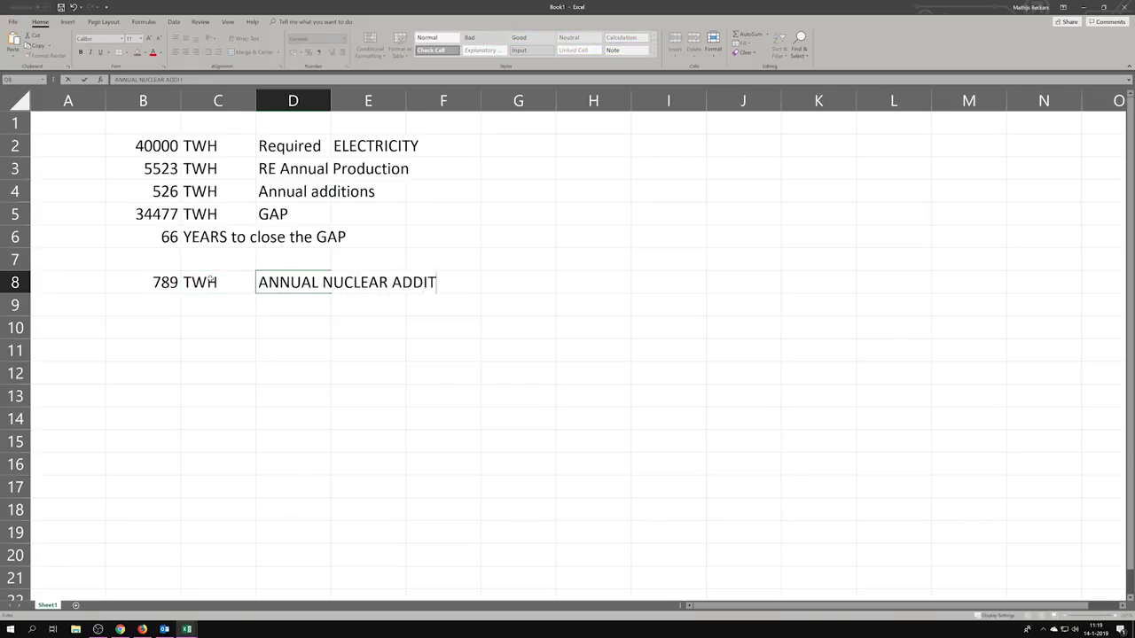
type("IONS")
key("Return")
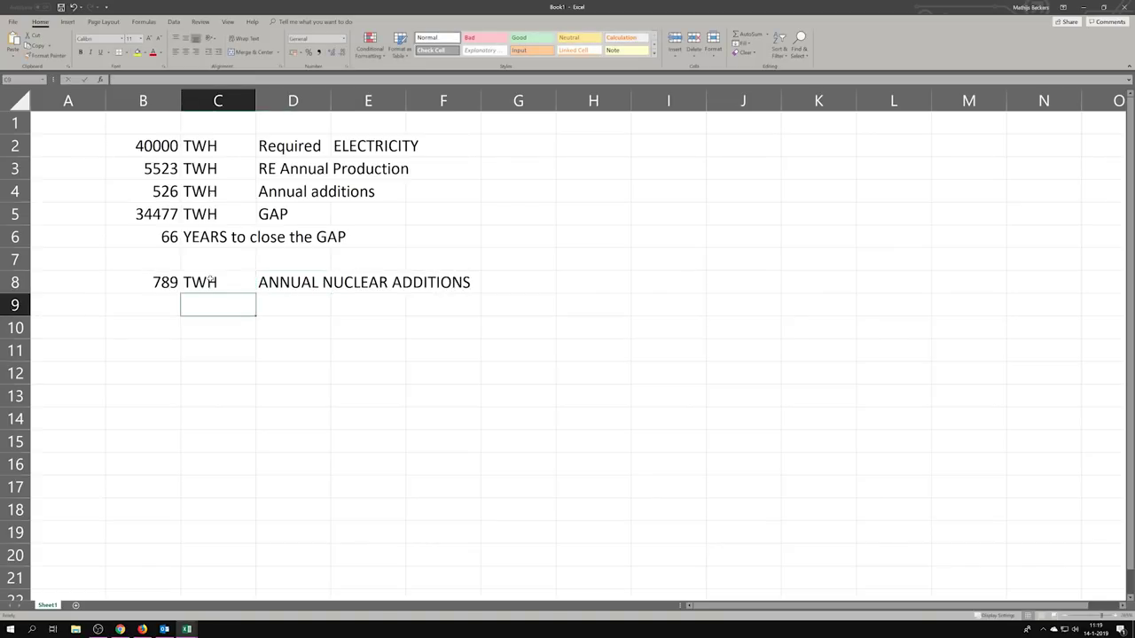
Enter the formula =B4+B8 in cell B9 to add the renewable and nuclear annual additions.
left_click(141, 305)
type("=")
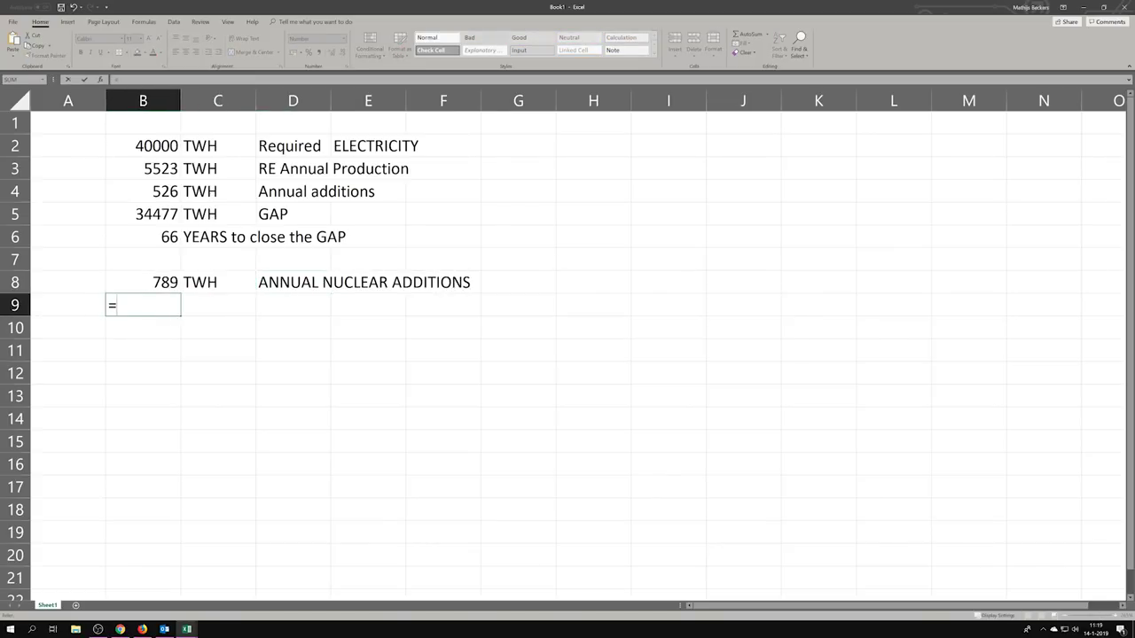
left_click(166, 191)
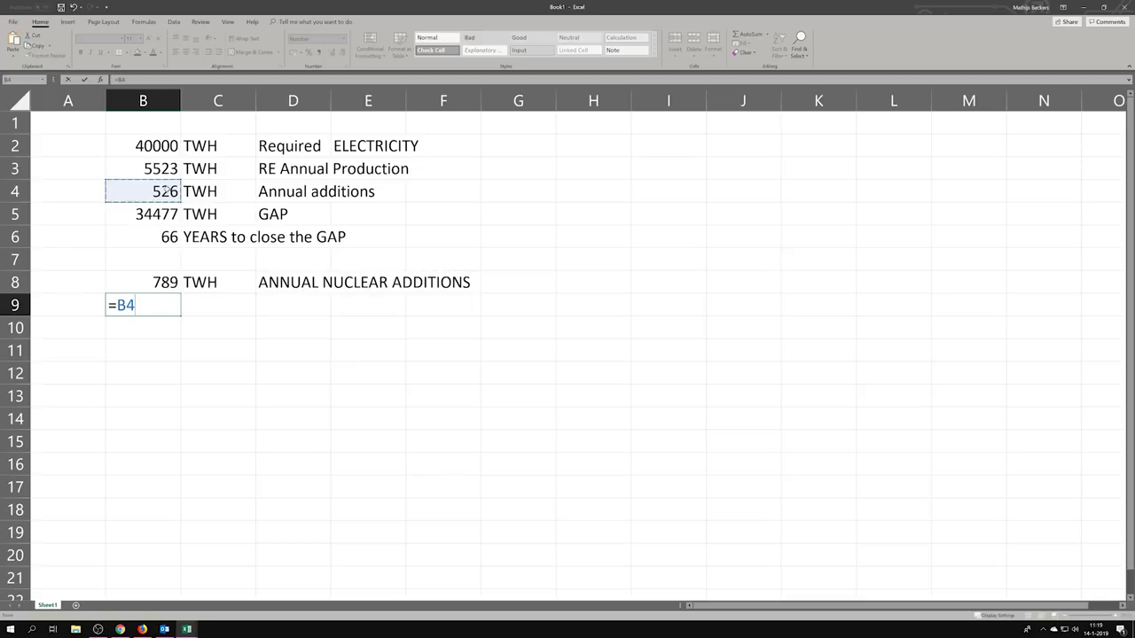
type("+")
left_click(167, 284)
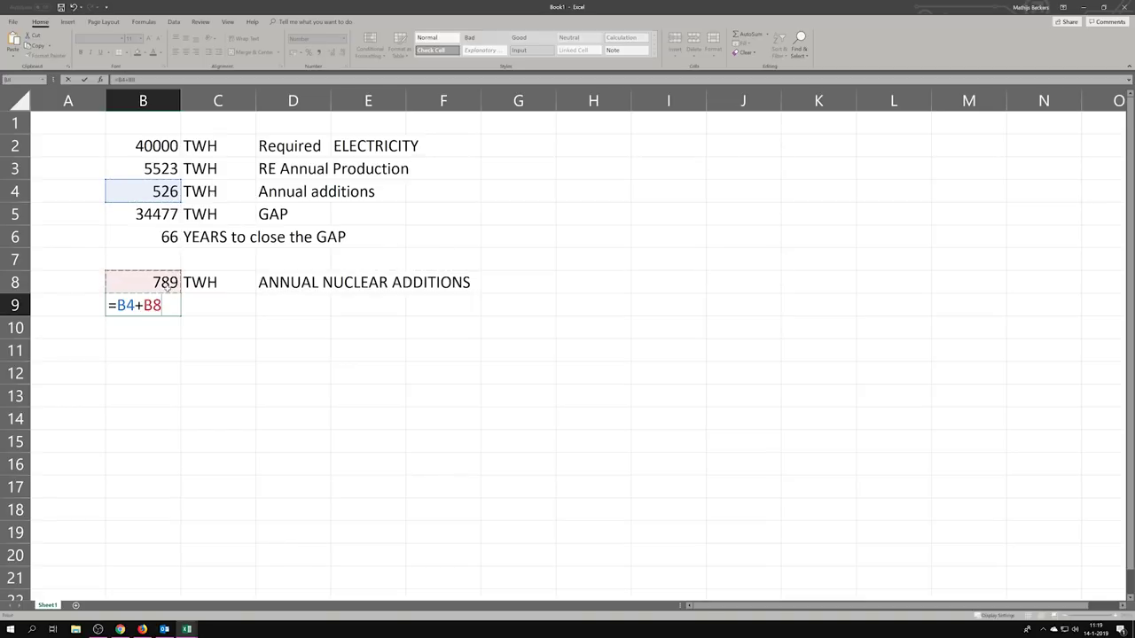
key("Return")
Enter the unit TWH in cell C9 and the label "RE + NUCLEAR" in cell D9.
left_click(210, 303)
type("TWH")
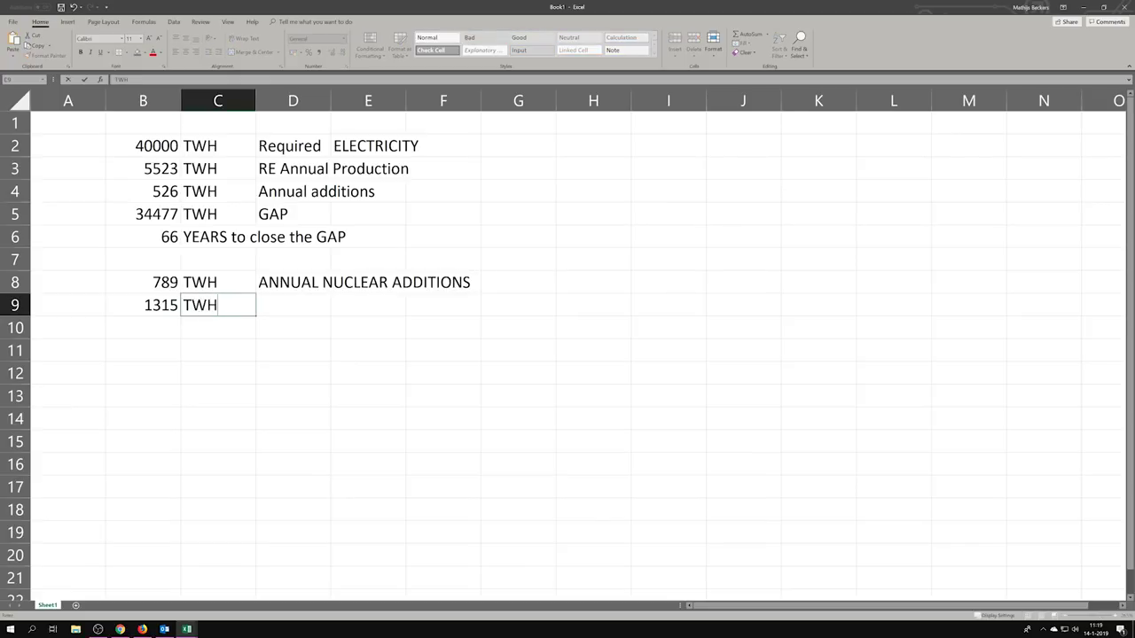
key("Tab")
type("RE + NUCE")
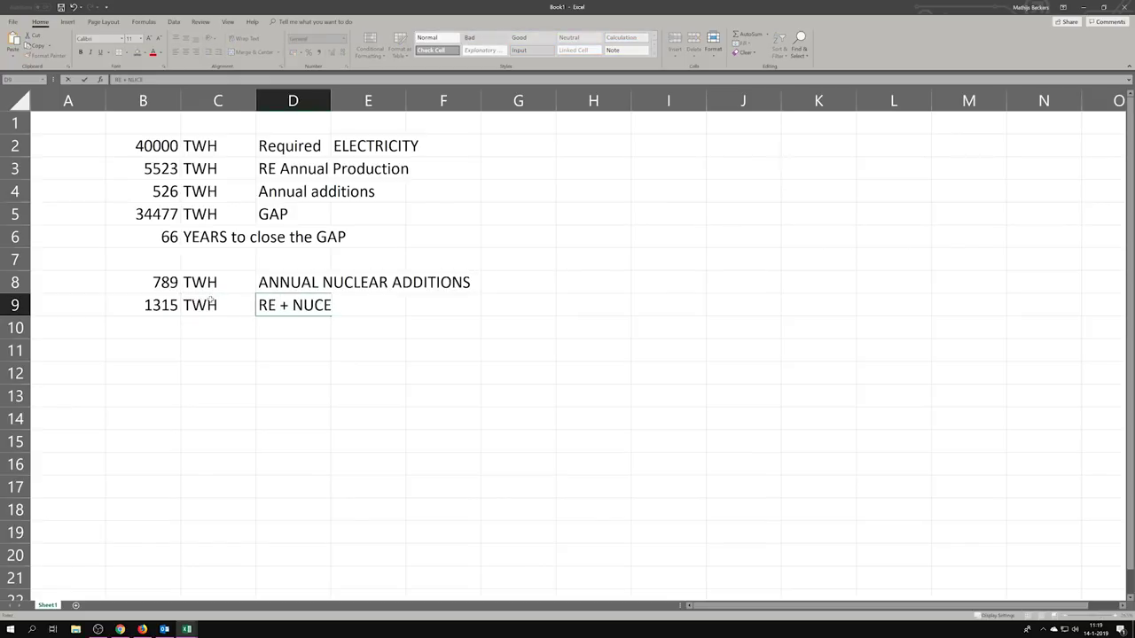
key("BackSpace")
type("LEAR")
Enter the formula =B5/B9 in cell B10 to divide the gap by the combined annual additions.
left_click(134, 331)
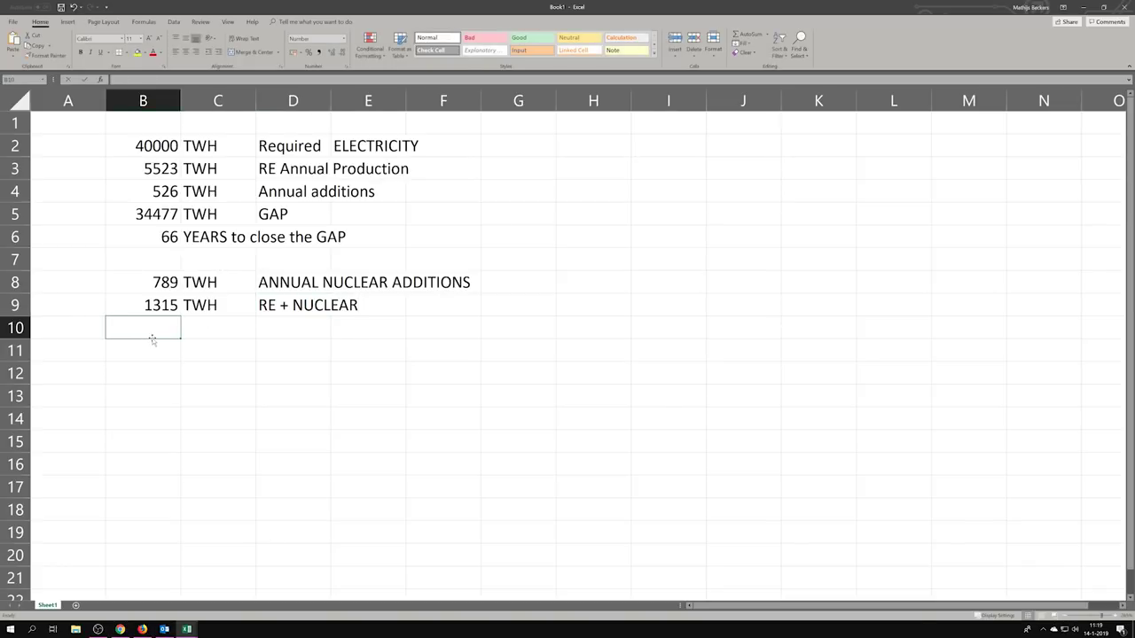
type("=")
left_click(158, 213)
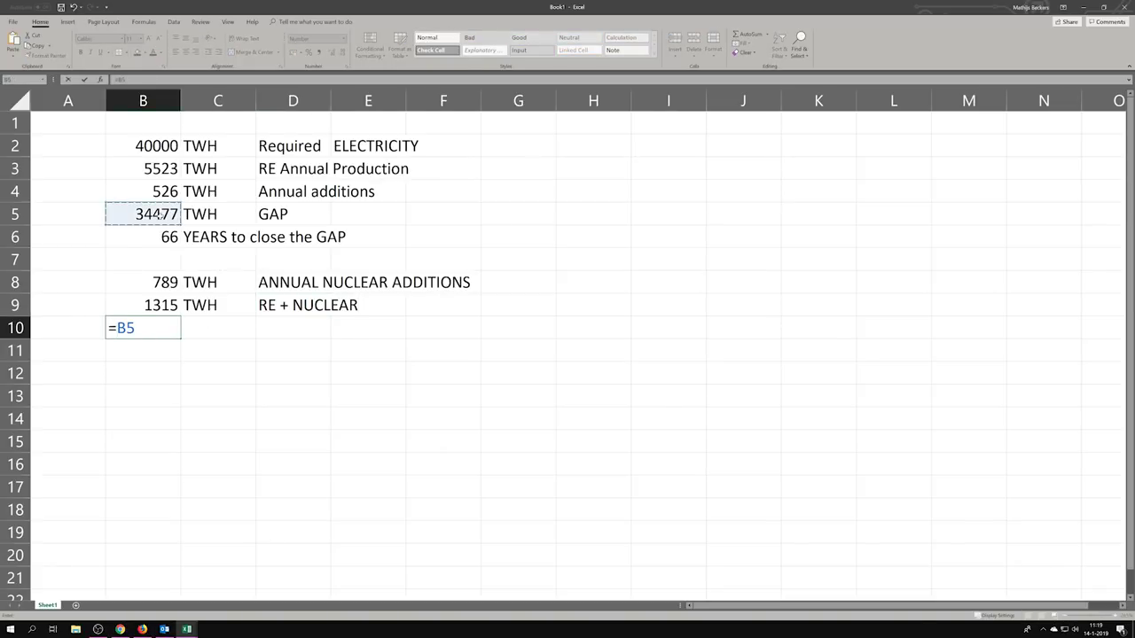
type("/")
left_click(166, 305)
key("Return")
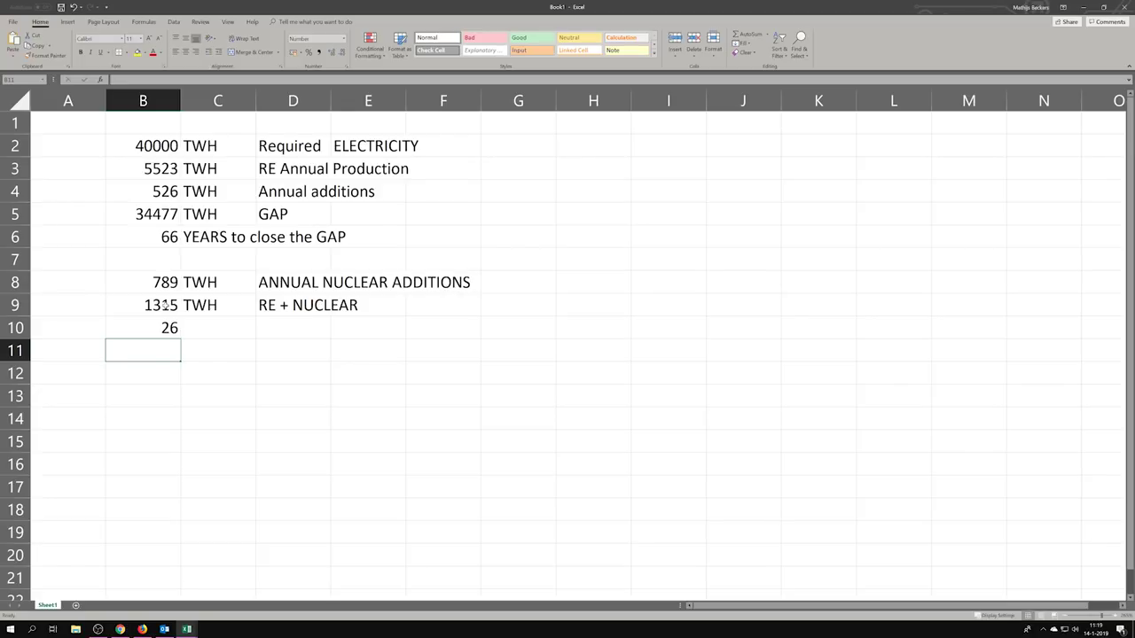
Copy the "YEARS to close the GAP" label from cell C6 into cell C10.
left_click(216, 238)
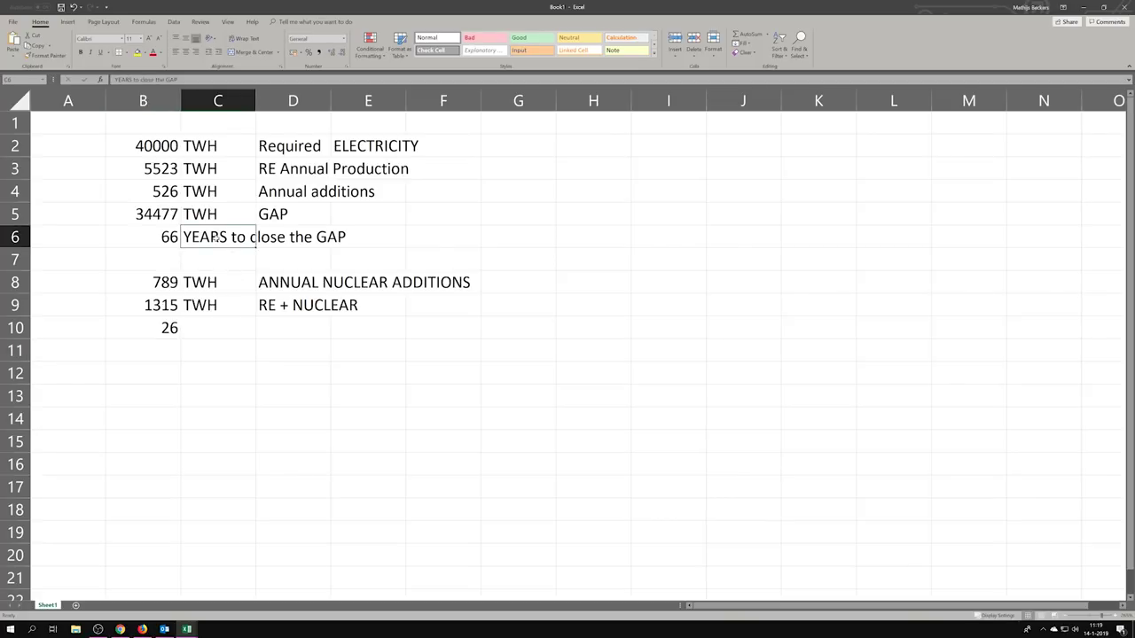
left_click(213, 327)
type("b")
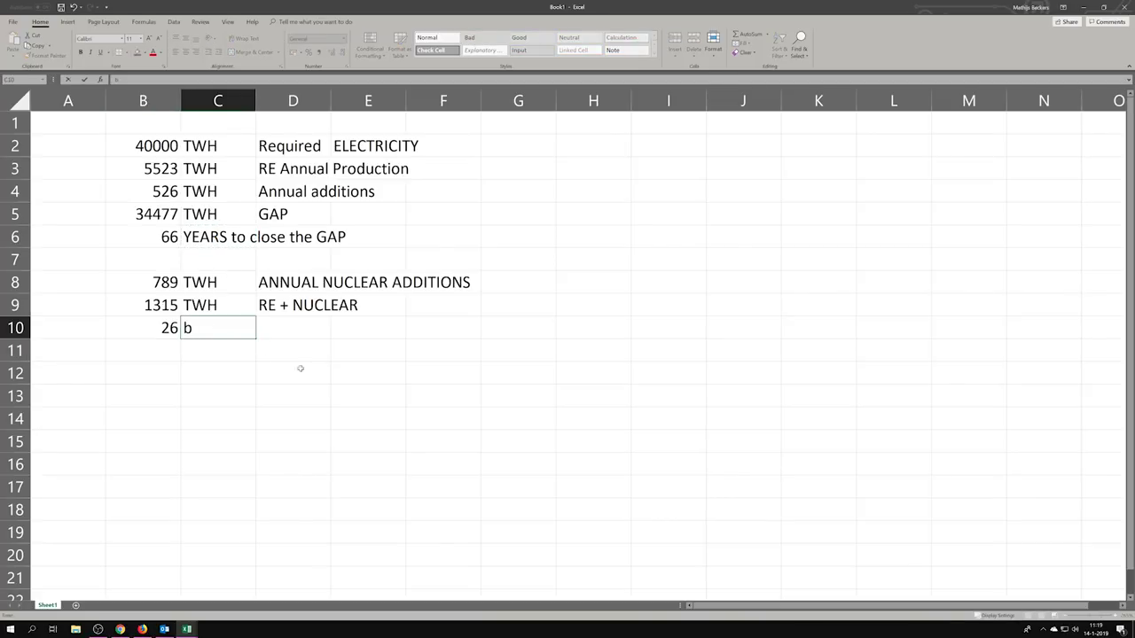
left_click(199, 239)
key("ctrl+c")
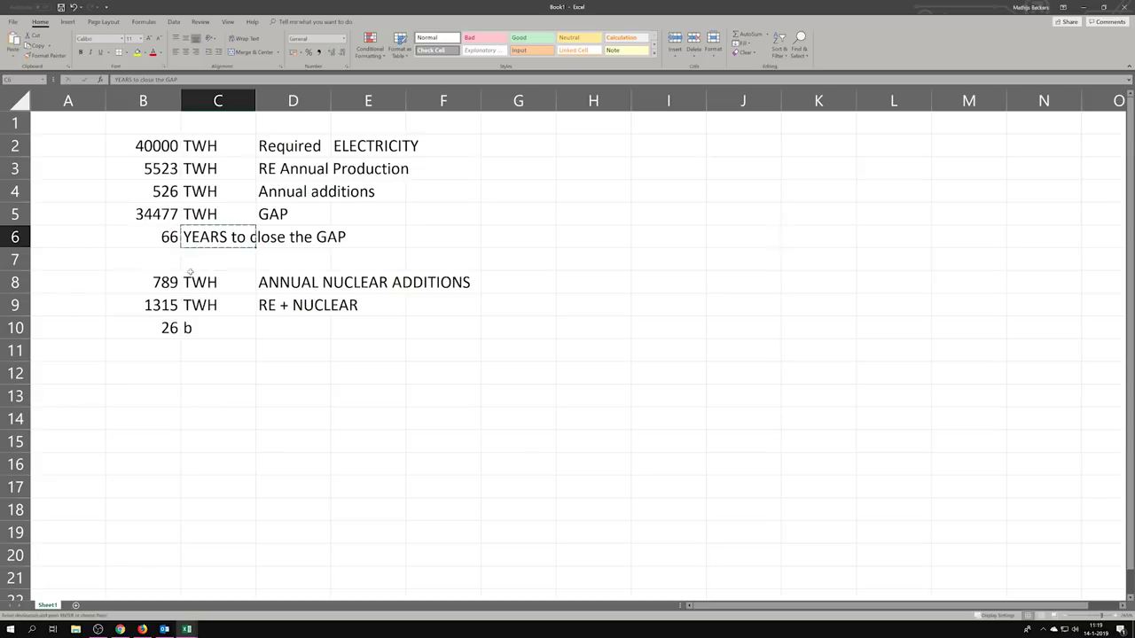
left_click(222, 323)
key("ctrl+v")
left_click(241, 377)
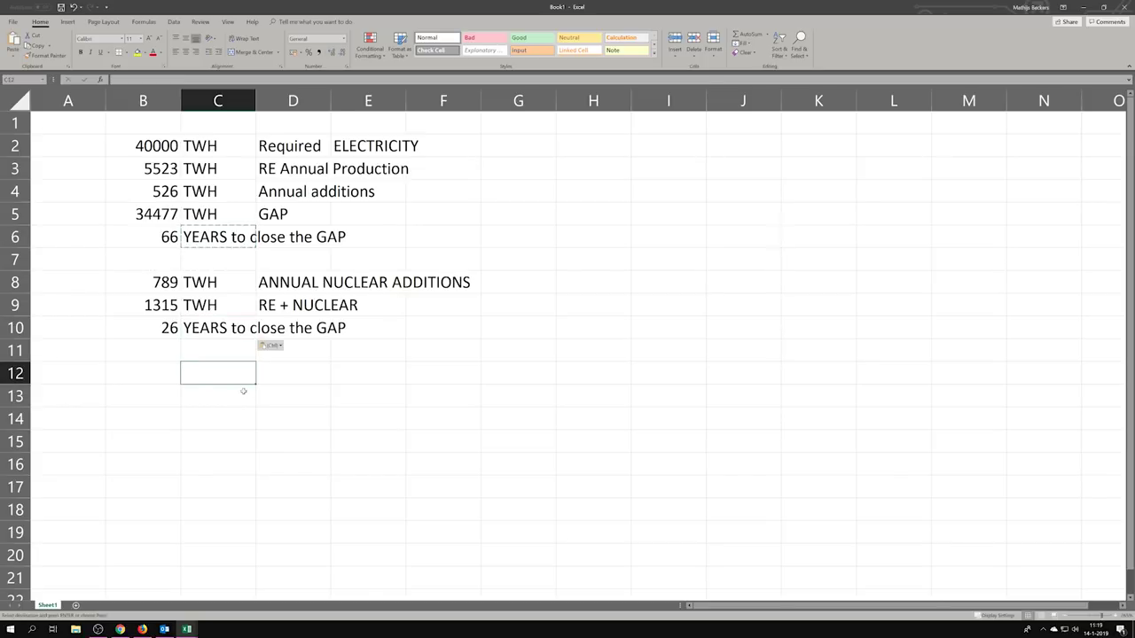
double_click(254, 396)
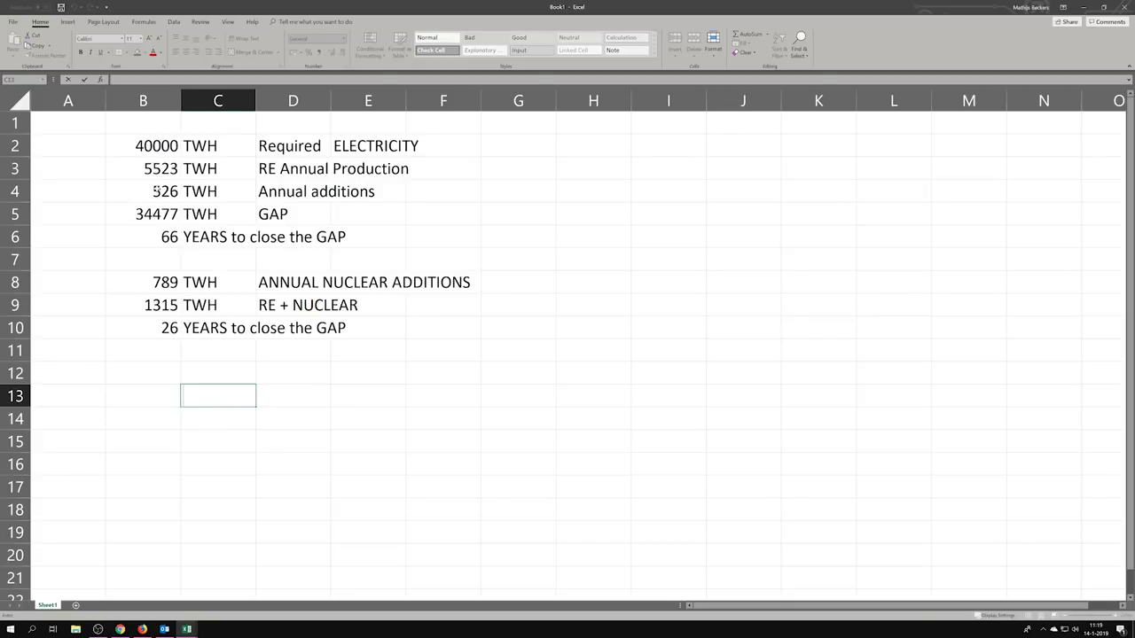
left_click(158, 189)
left_click(157, 306)
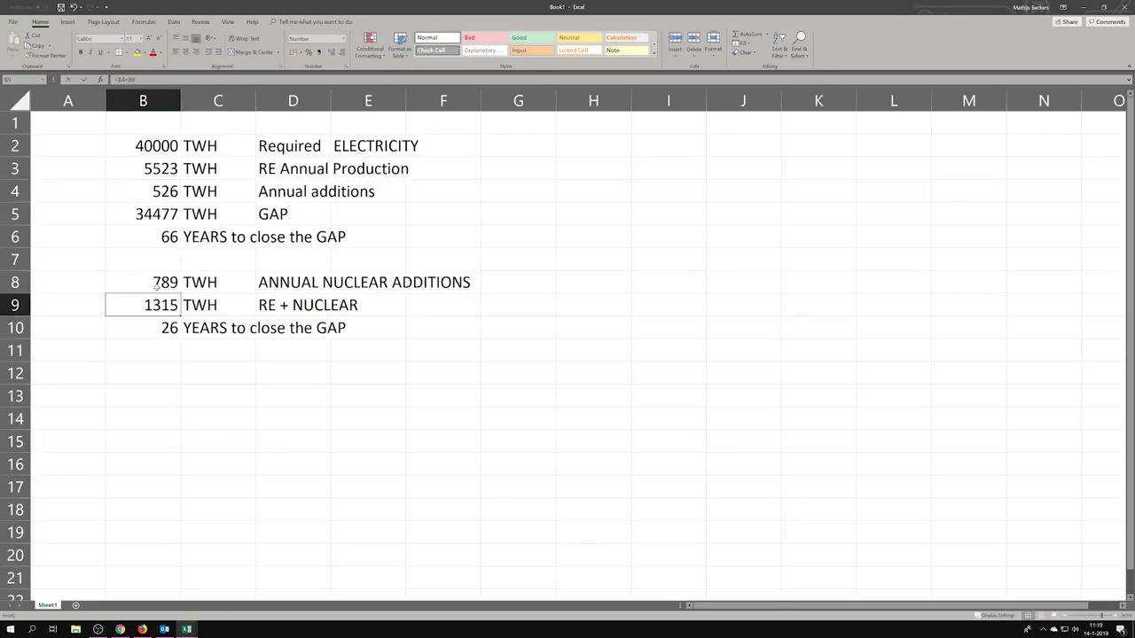
key("Up")
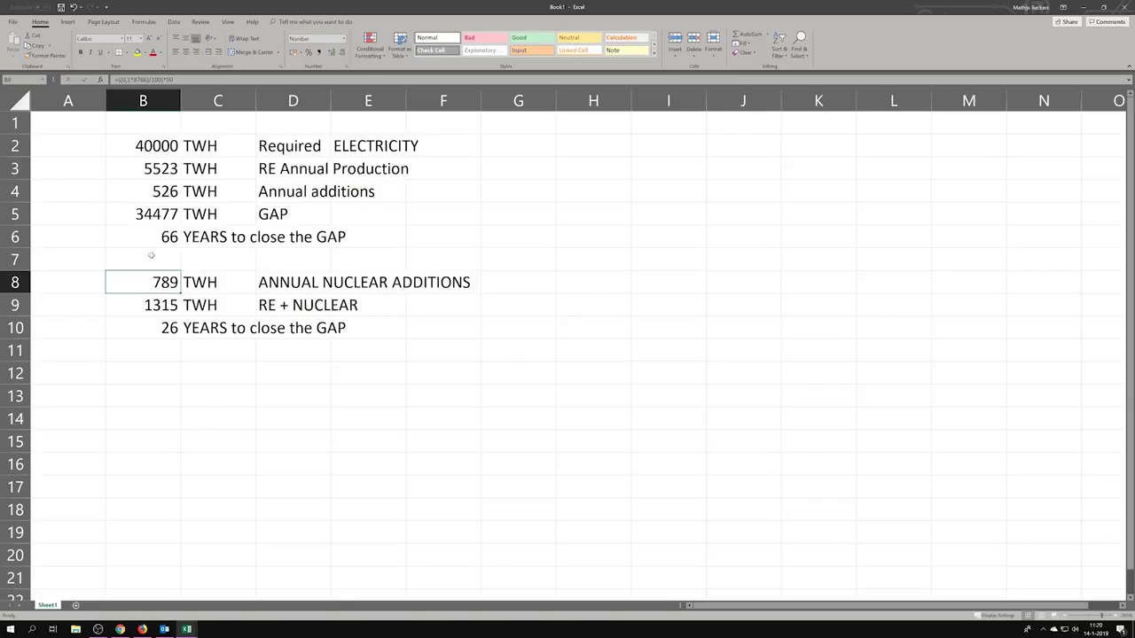
left_click(154, 189)
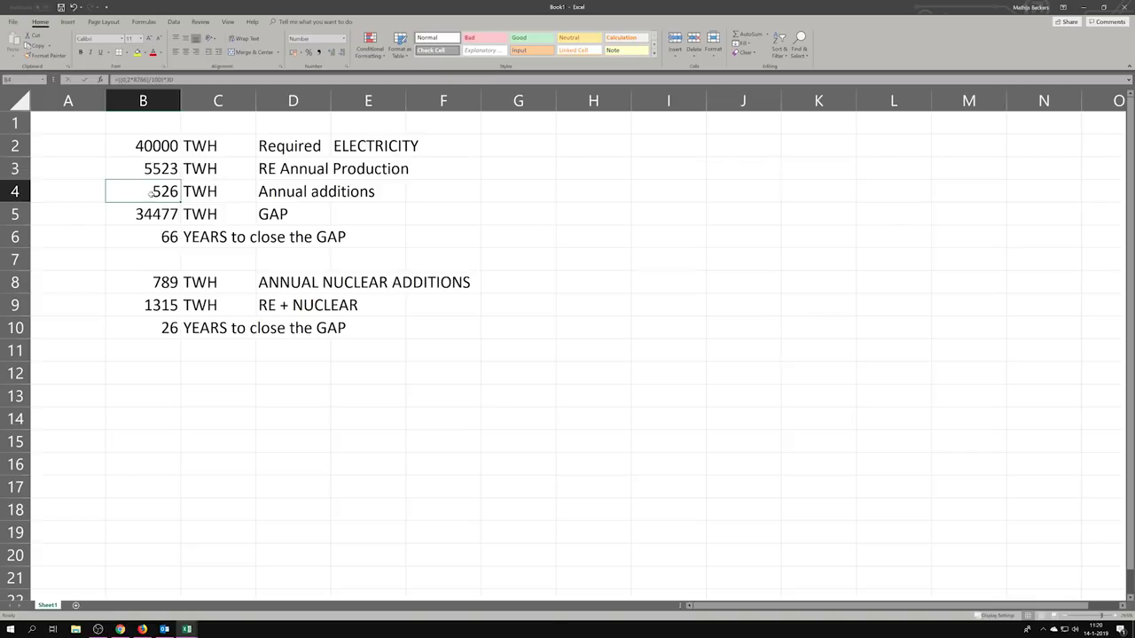
left_click(97, 630)
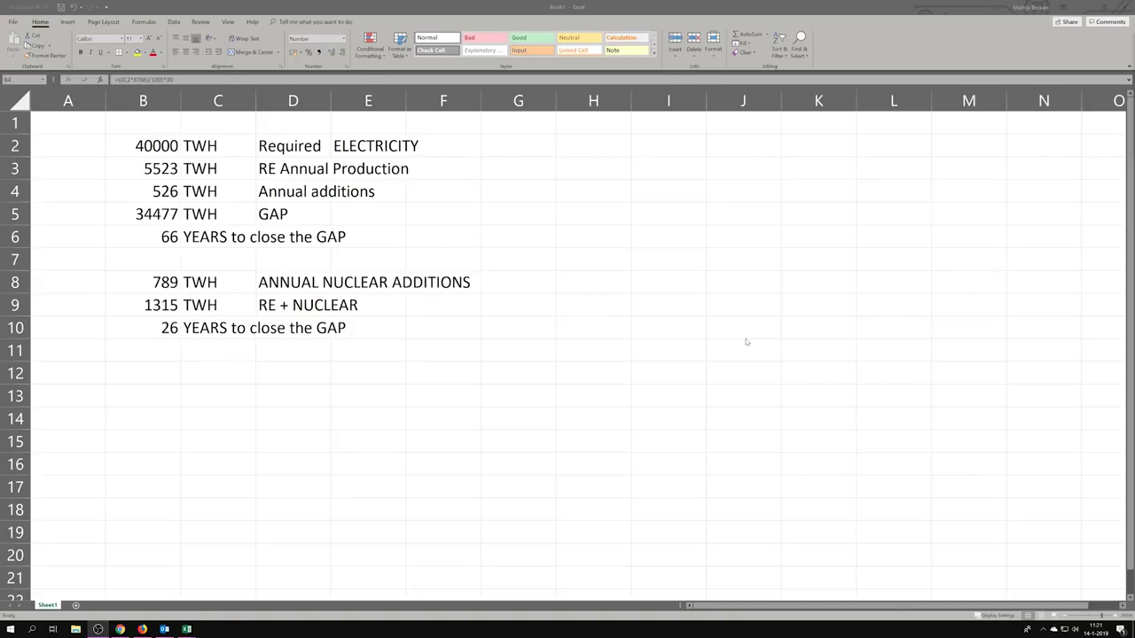
Switch to Chrome and search the web in a new tab for "kirsty gogan 2018 nuclear energy".
left_click(120, 630)
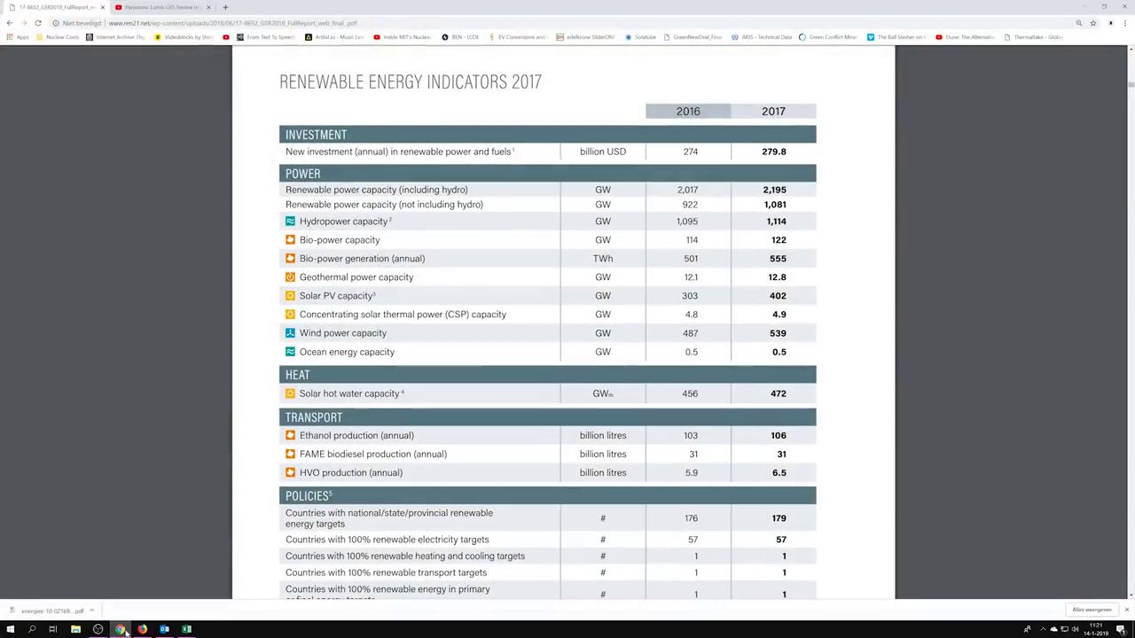
left_click(331, 7)
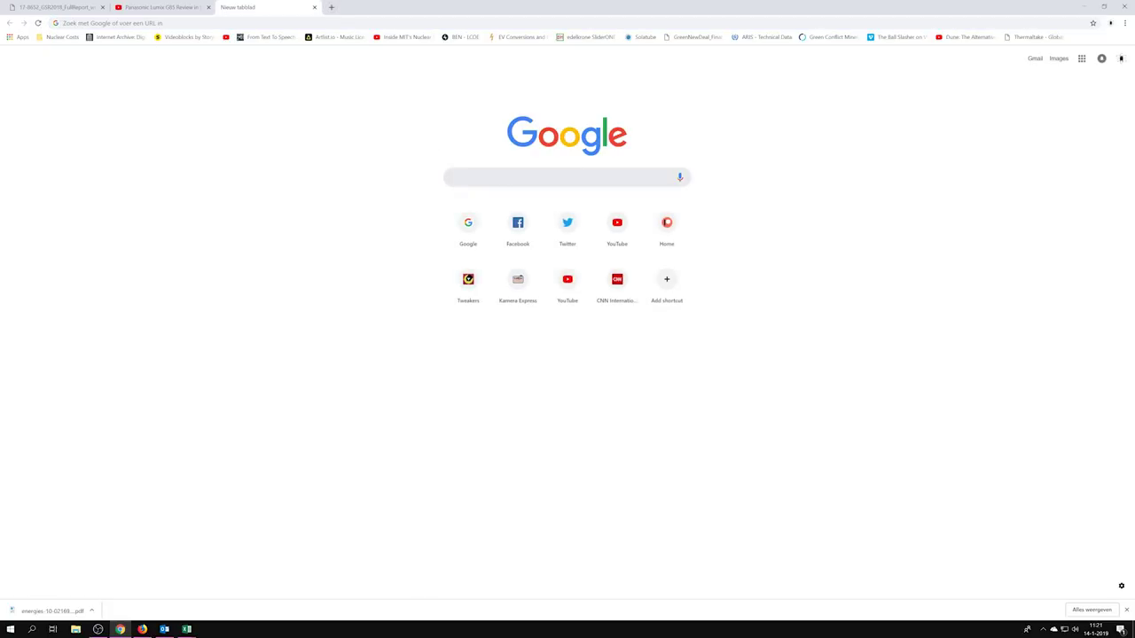
type("Kirsty")
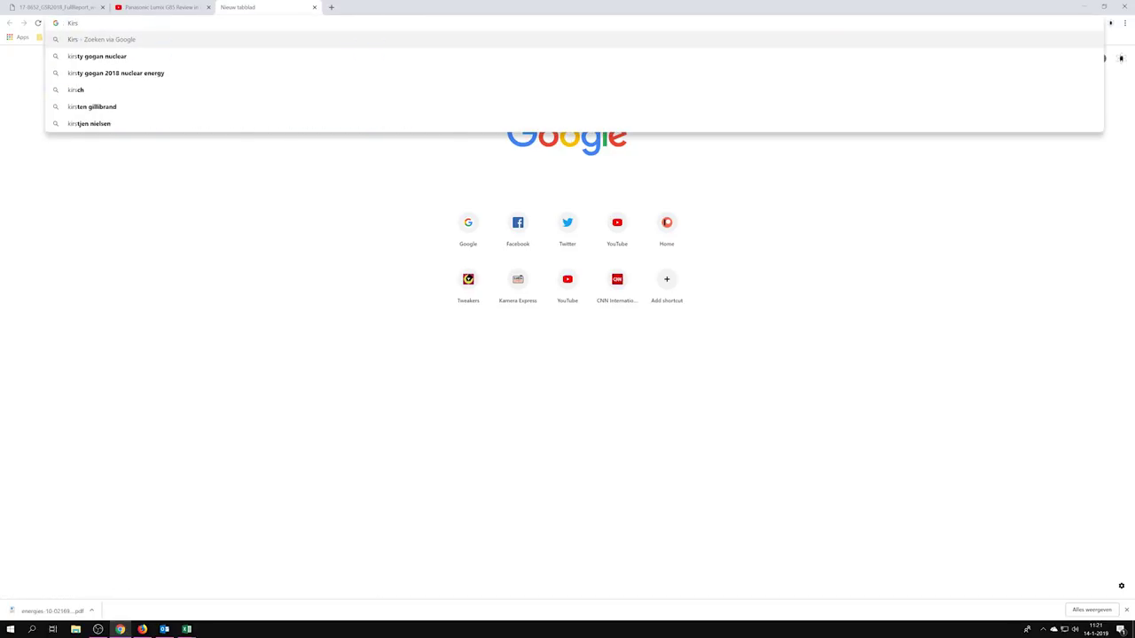
key("Down")
key("Down")
key("Down")
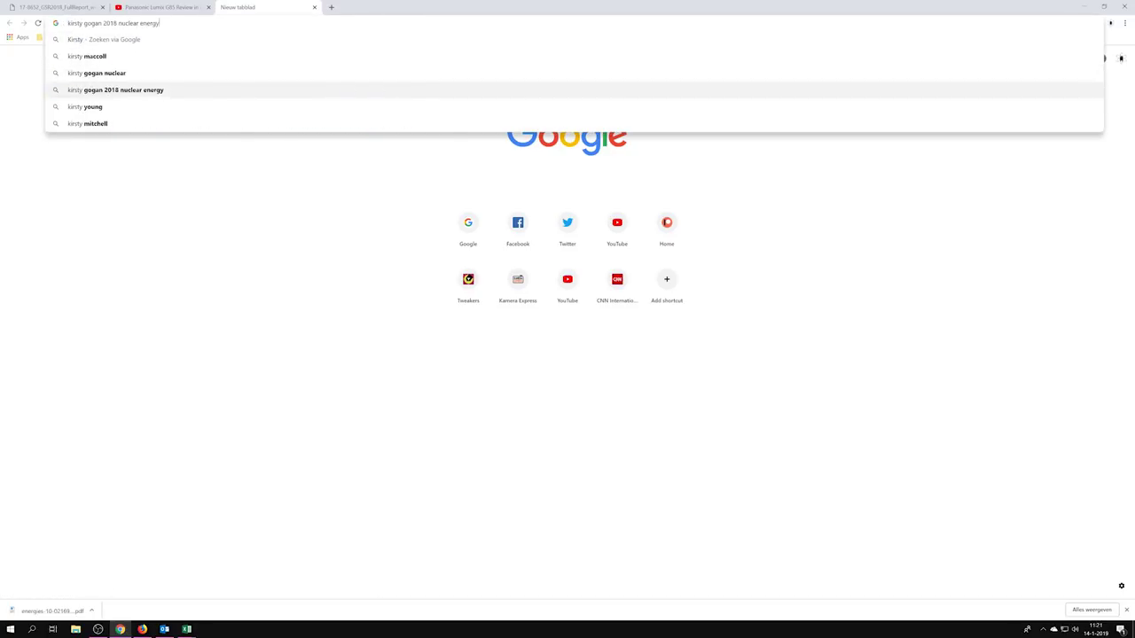
key("Return")
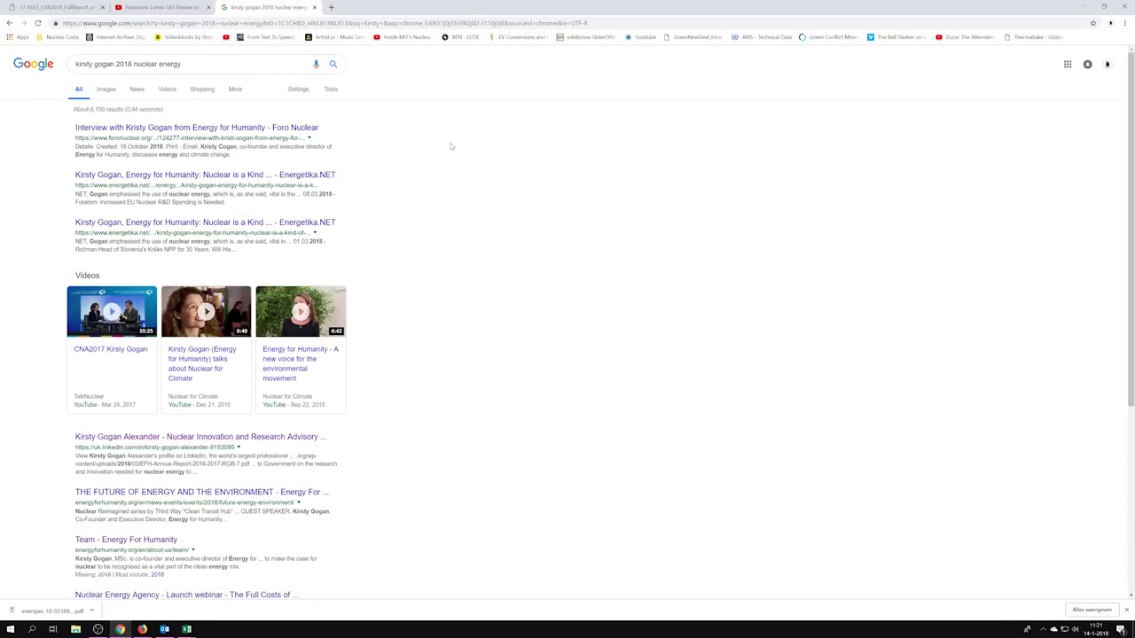
Open the "Team - Energy For Humanity" page from the search results.
scroll(436, 140, "down", 1)
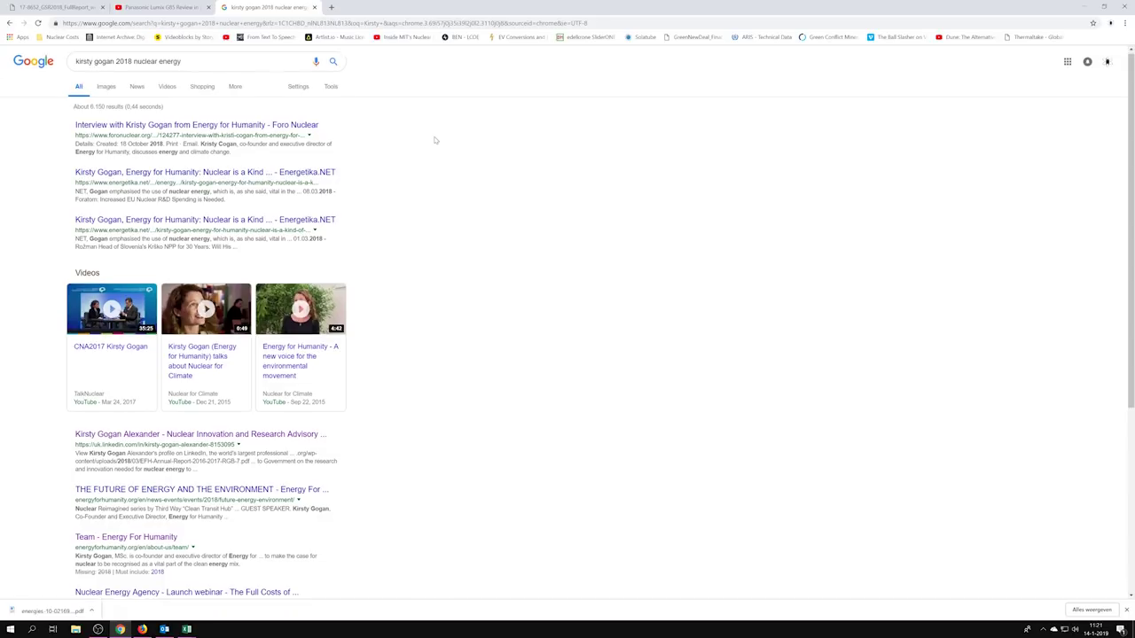
scroll(436, 140, "down", 1)
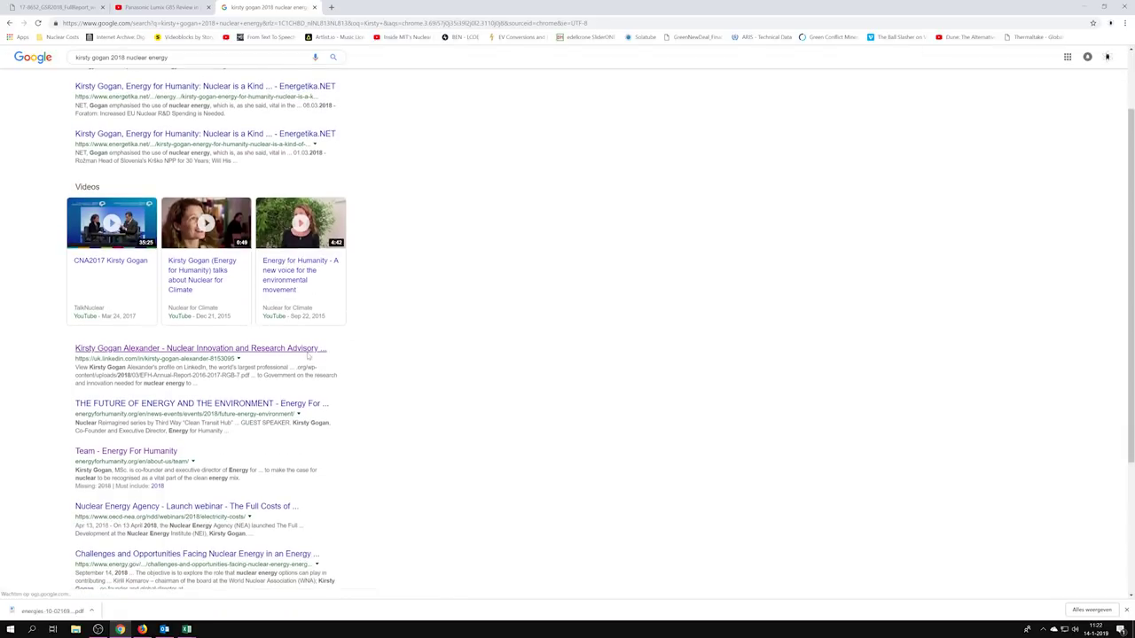
left_click(325, 351)
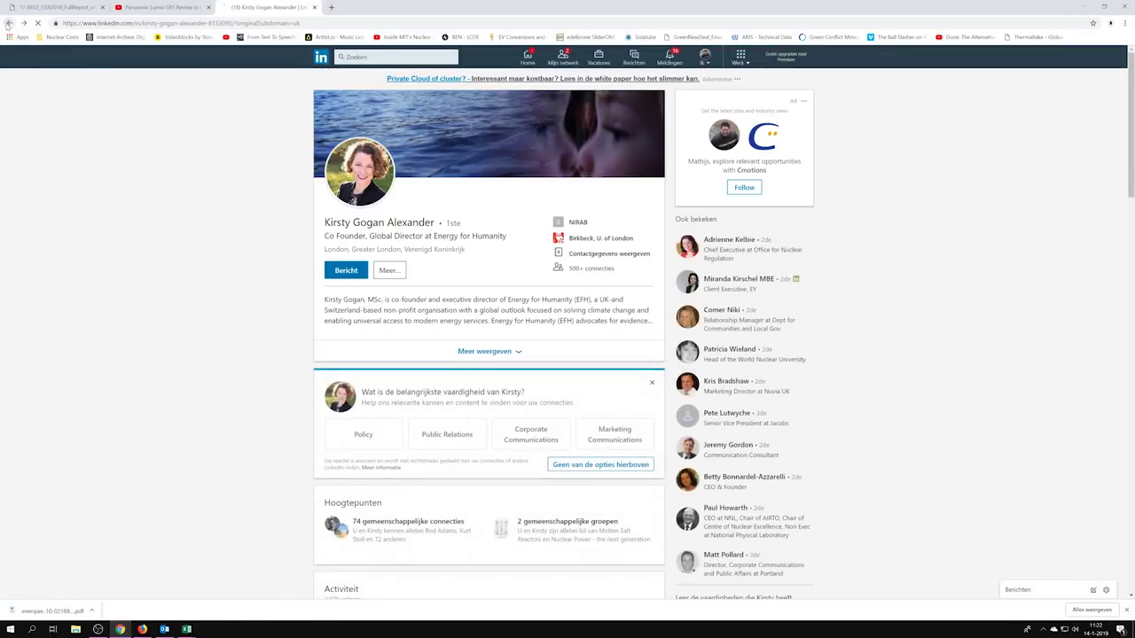
scroll(420, 434, "down", 2)
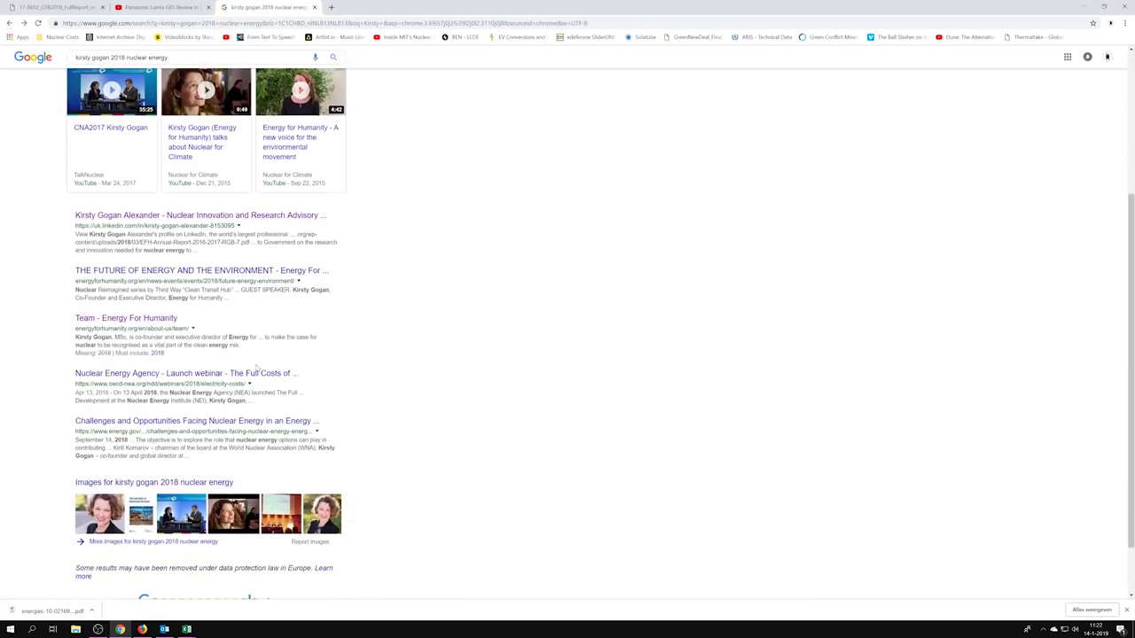
left_click(153, 321)
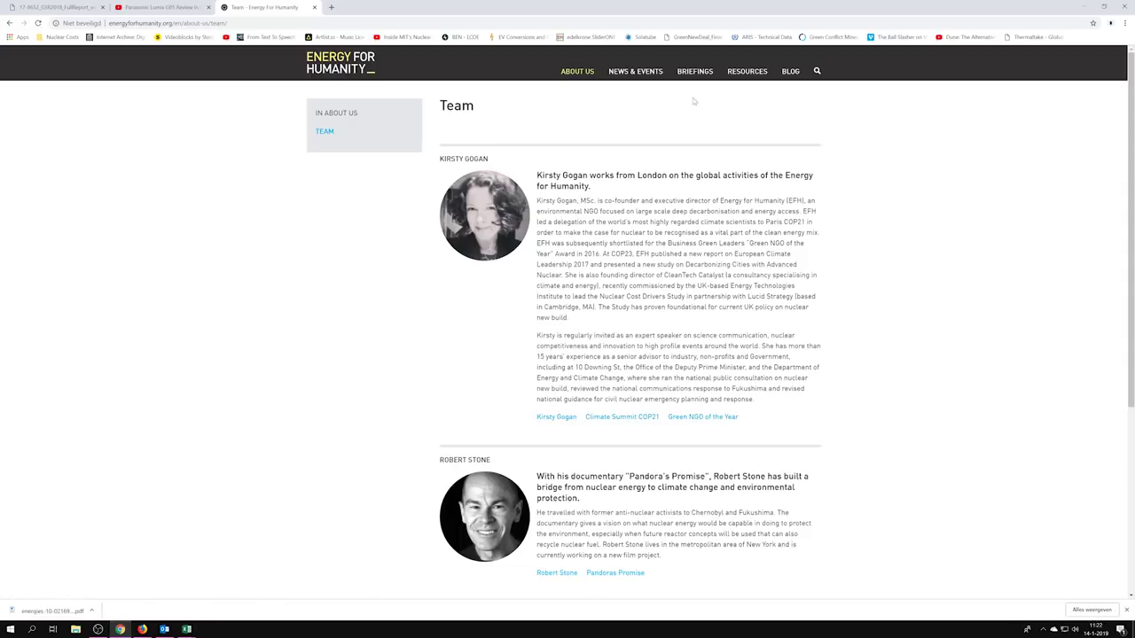
Open the Resources page of the Energy for Humanity site and look through the listed reports, studies and videos.
left_click(755, 78)
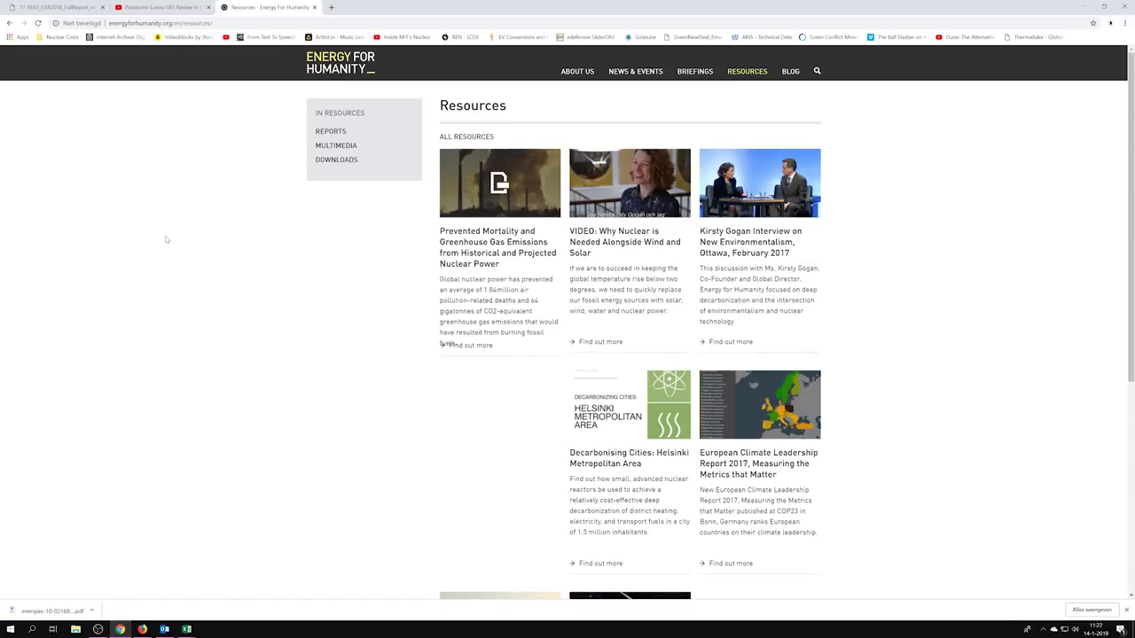
scroll(228, 277, "down", 1)
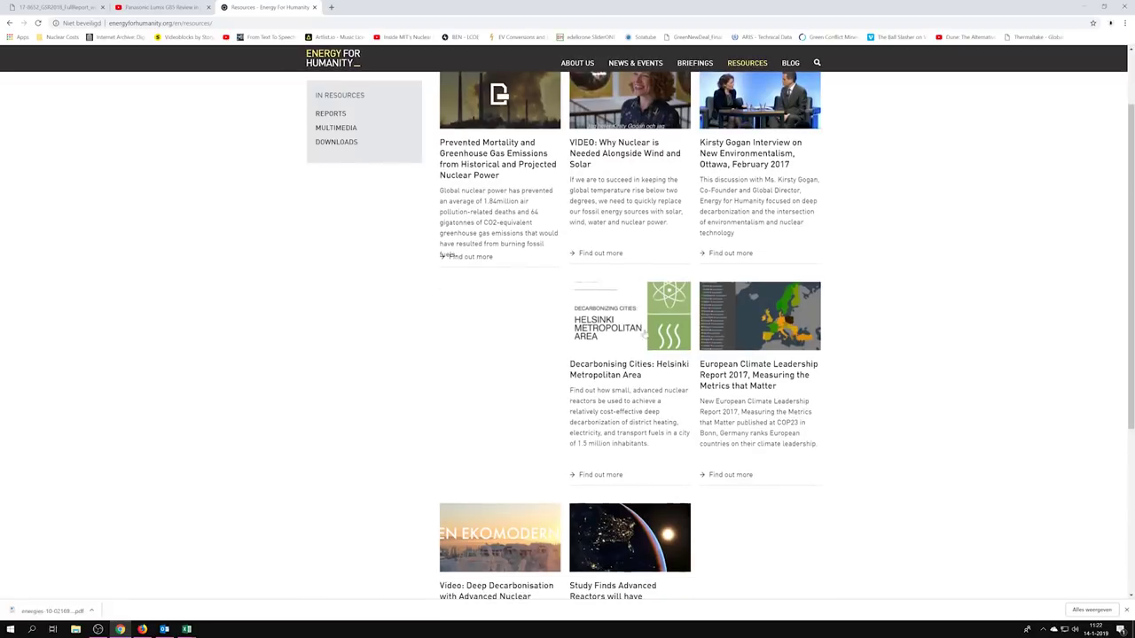
scroll(645, 328, "down", 3)
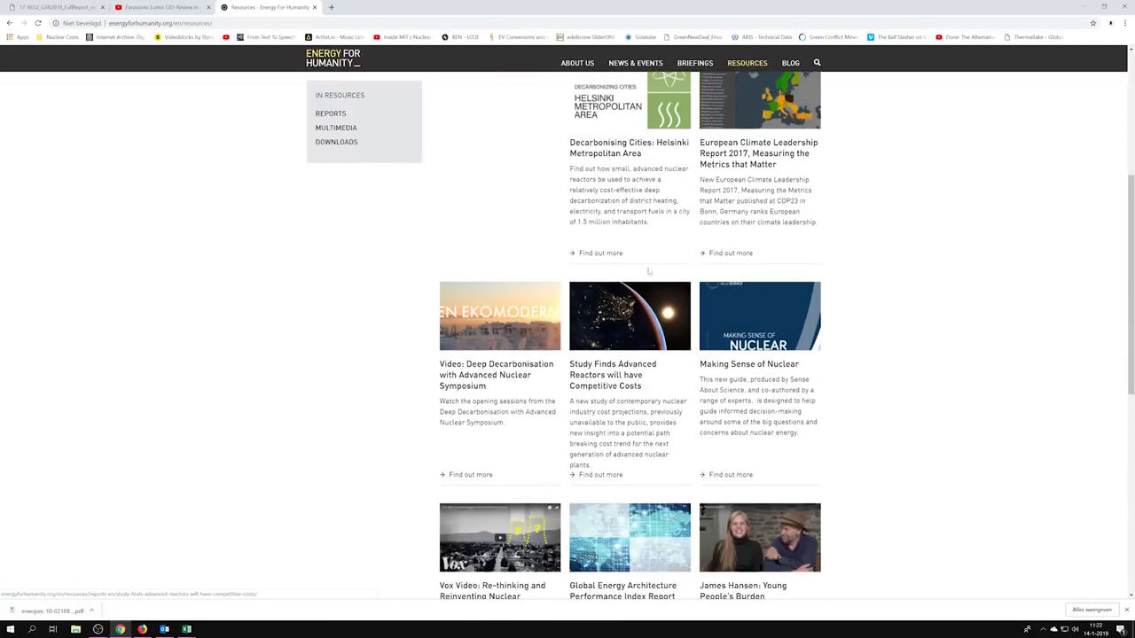
scroll(244, 238, "down", 2)
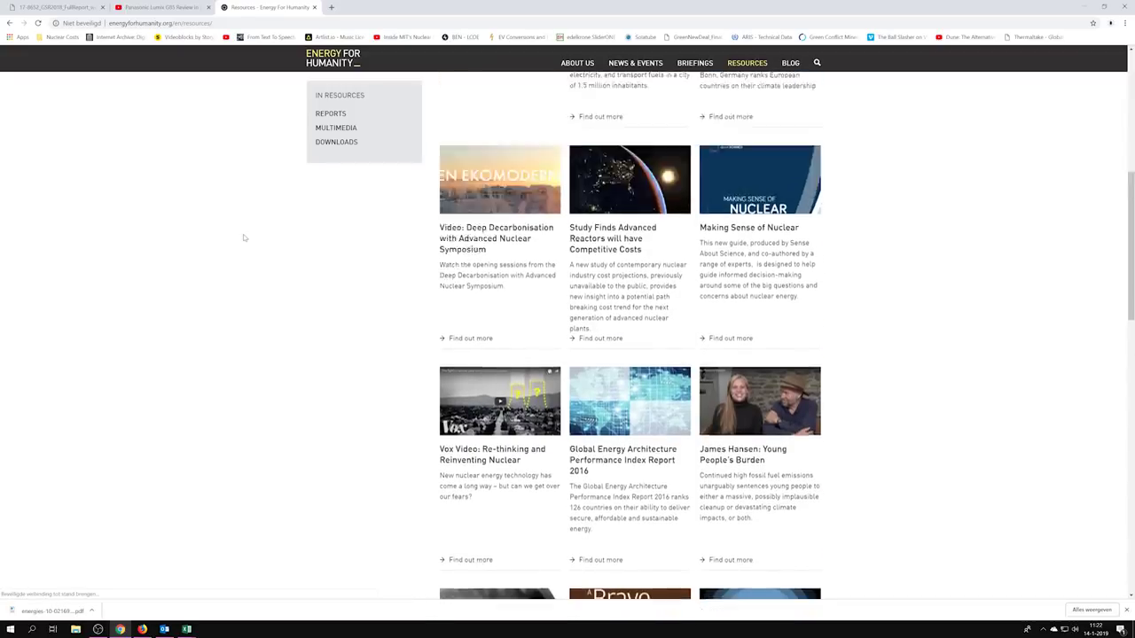
scroll(245, 237, "up", 5)
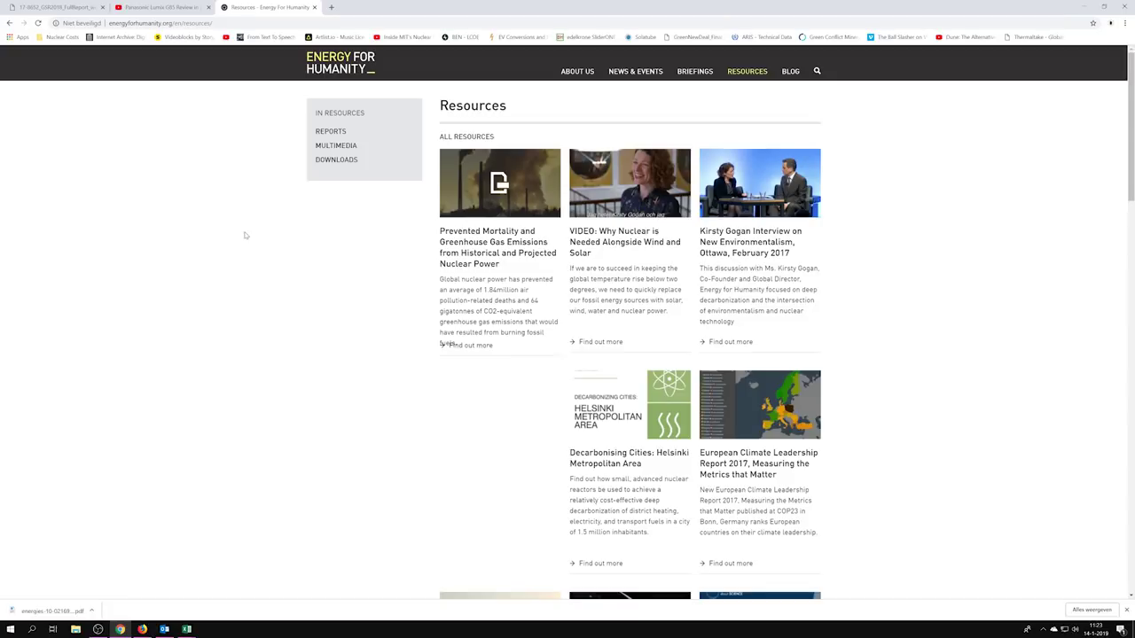
Revisit the 2017 renewable energy indicators in the GSR2018 report and return to the Excel workbook.
left_click(159, 7)
left_click(57, 7)
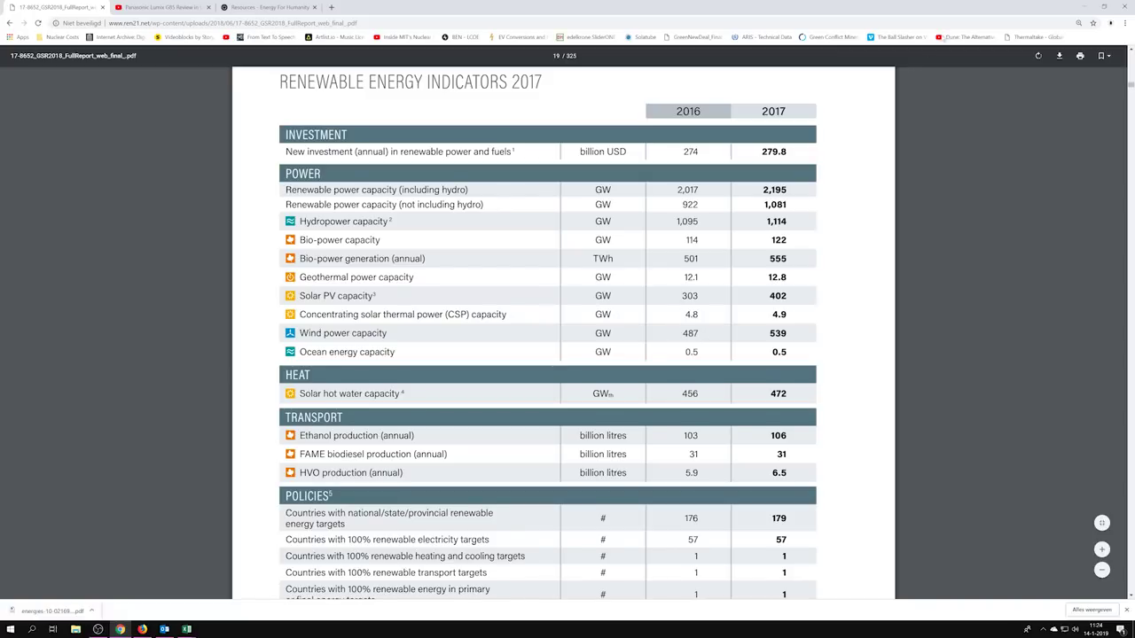
left_click(1079, 7)
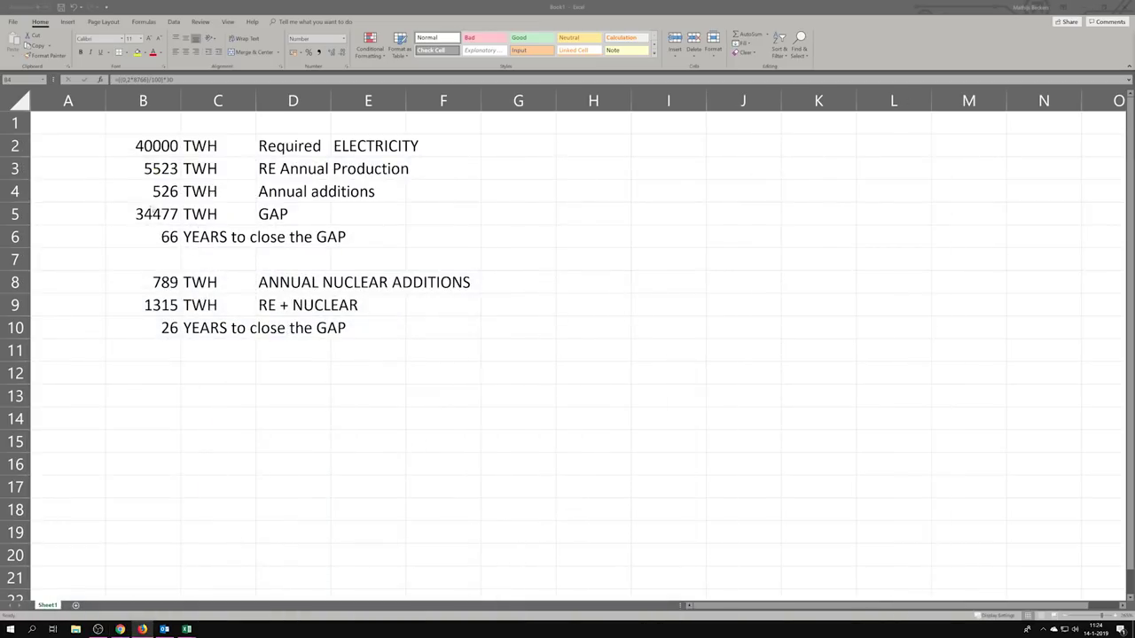
Highlight in turn the Annual additions row, the RE + NUCLEAR row and the YEARS to close the GAP row below it.
left_click(139, 192)
left_click_drag(139, 192, 390, 192)
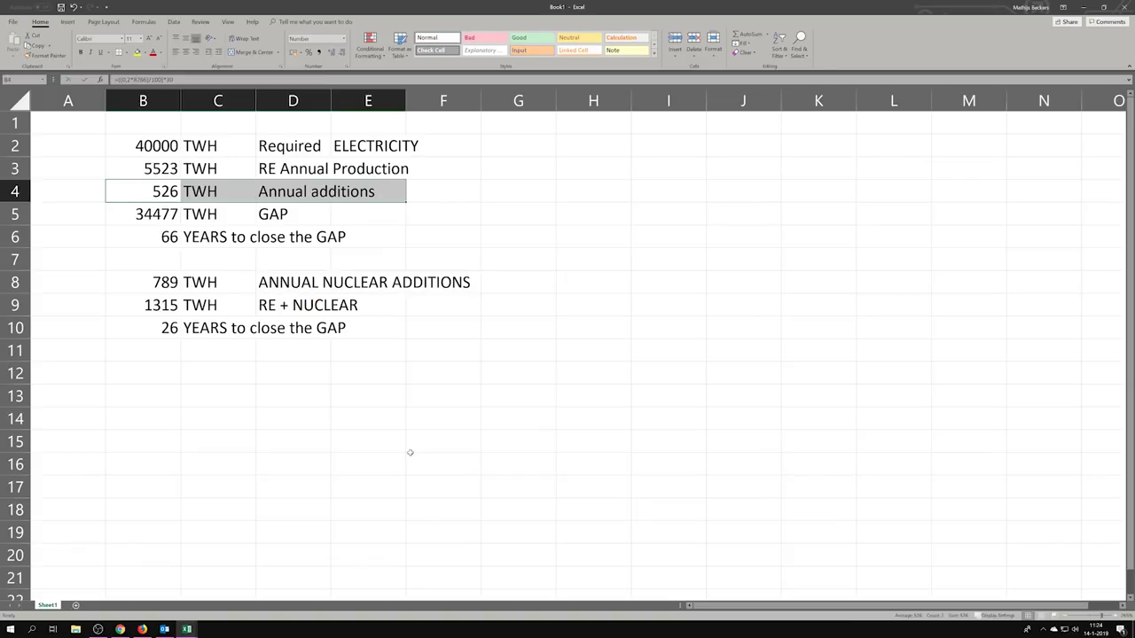
left_click_drag(124, 305, 461, 305)
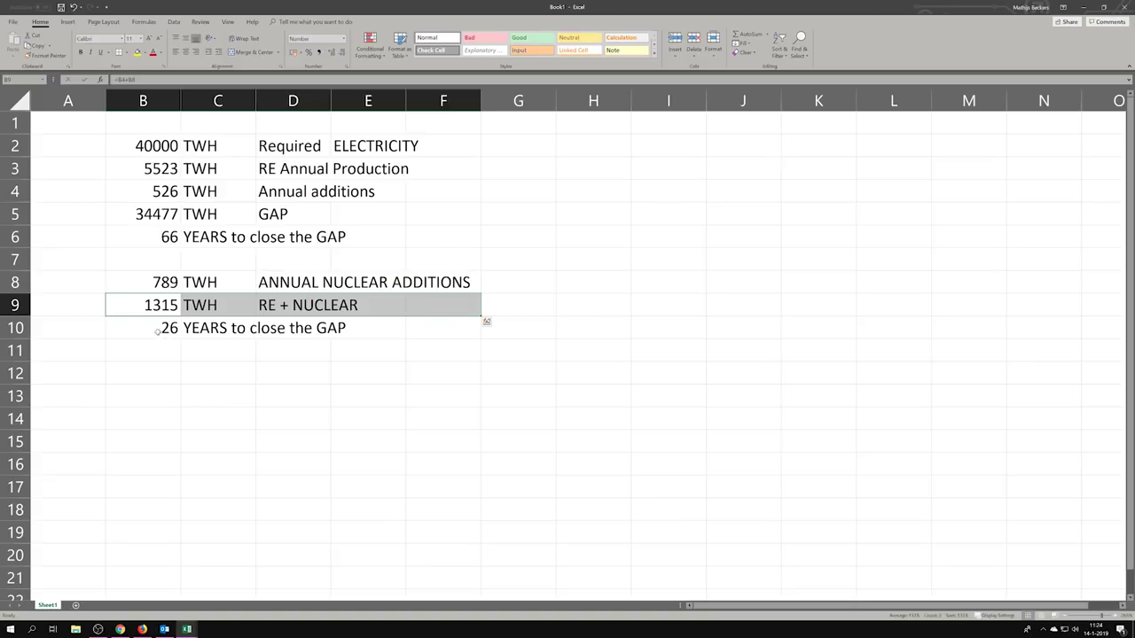
left_click_drag(157, 330, 457, 330)
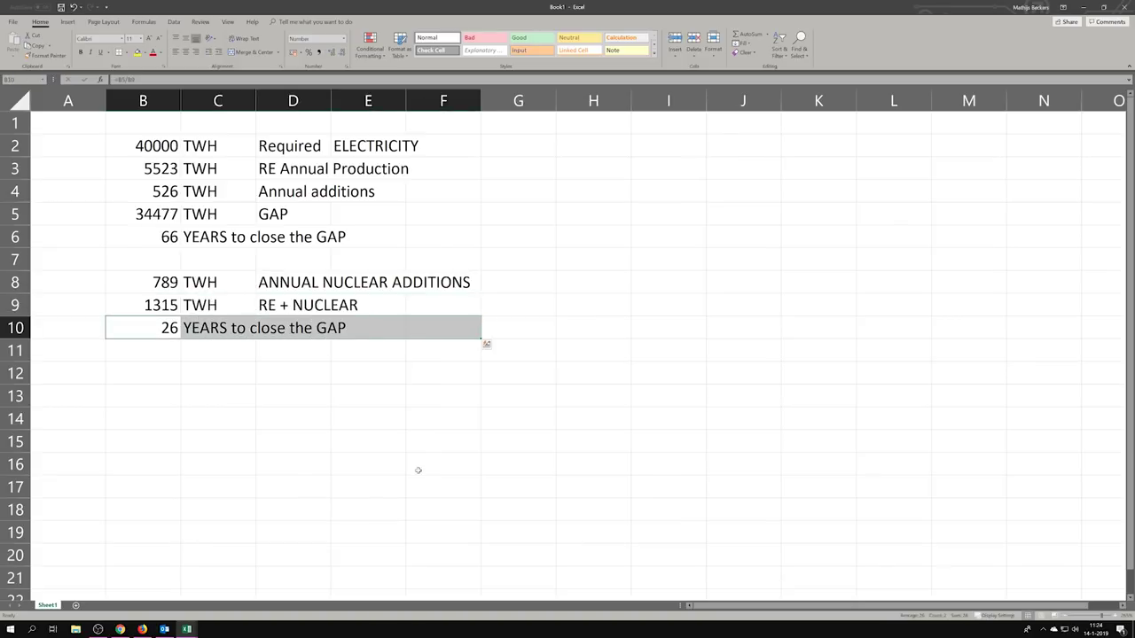
Fill row 12 with 180000 in column B, the unit TWH in column C and the label "Primary energy" in column D.
left_click(156, 372)
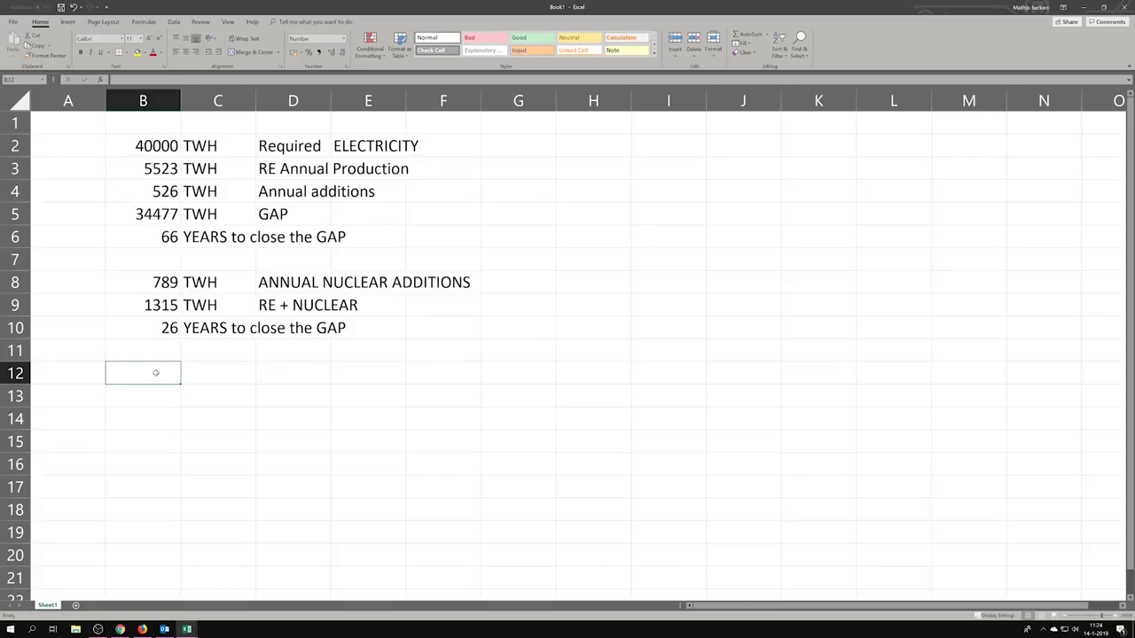
type("180")
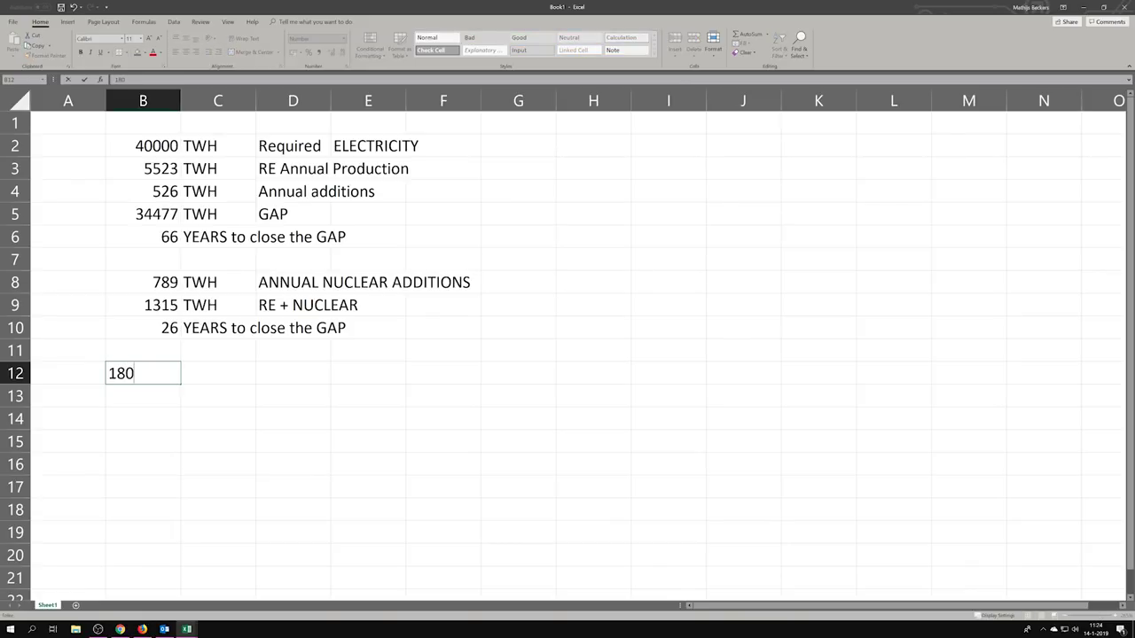
type("000")
key("Return")
key("Right")
key("Up")
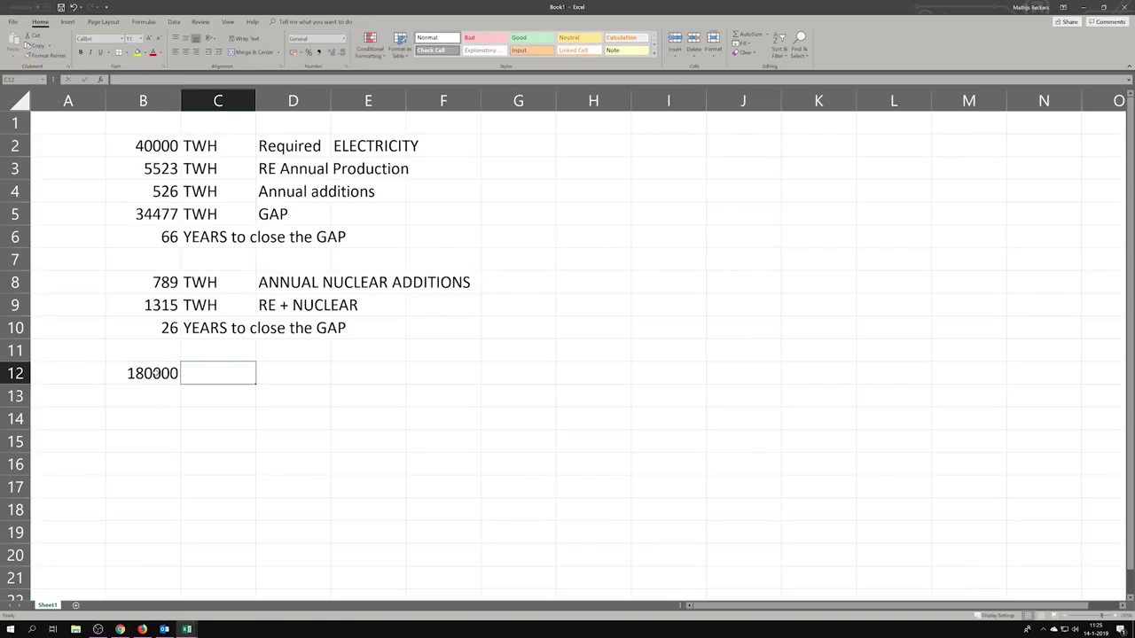
type("TWH")
key("Tab")
type("P")
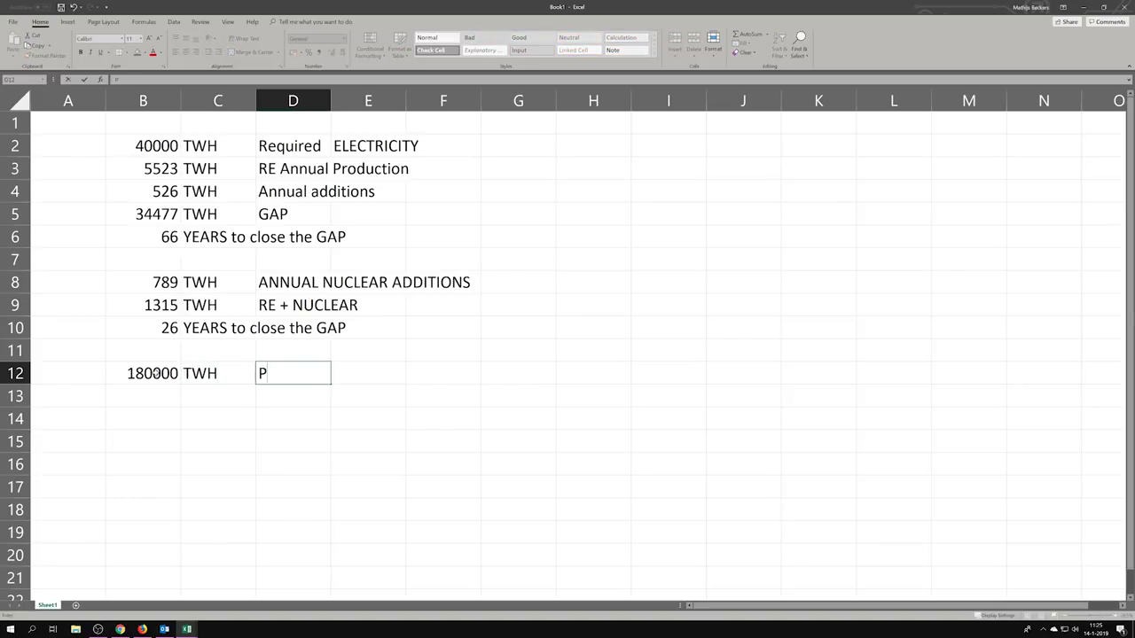
type("rimary energy")
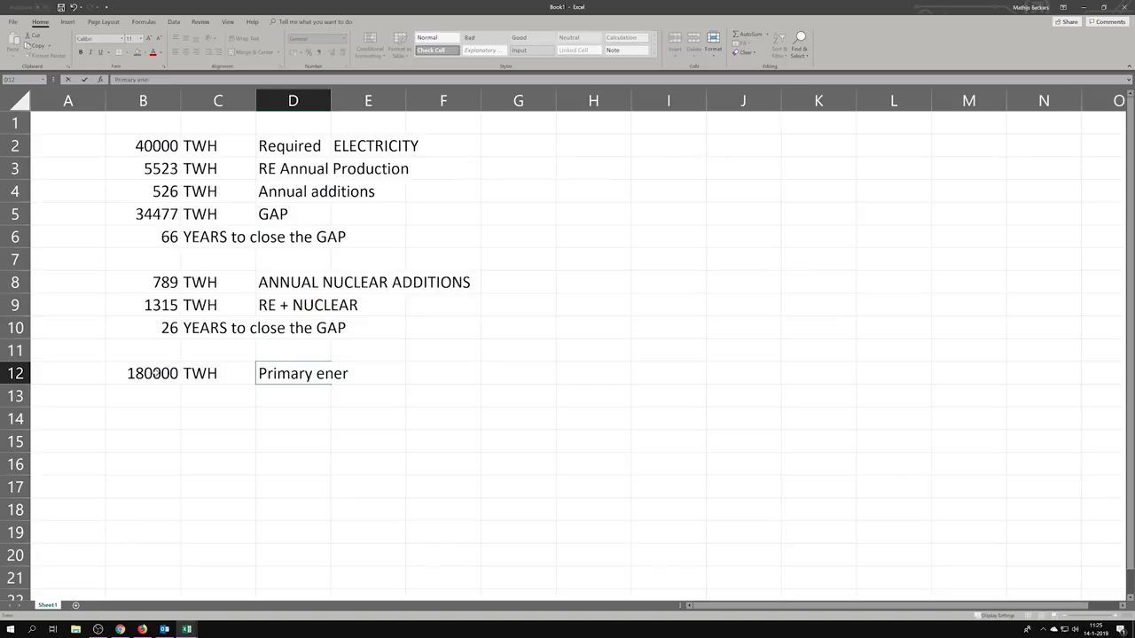
key("Return")
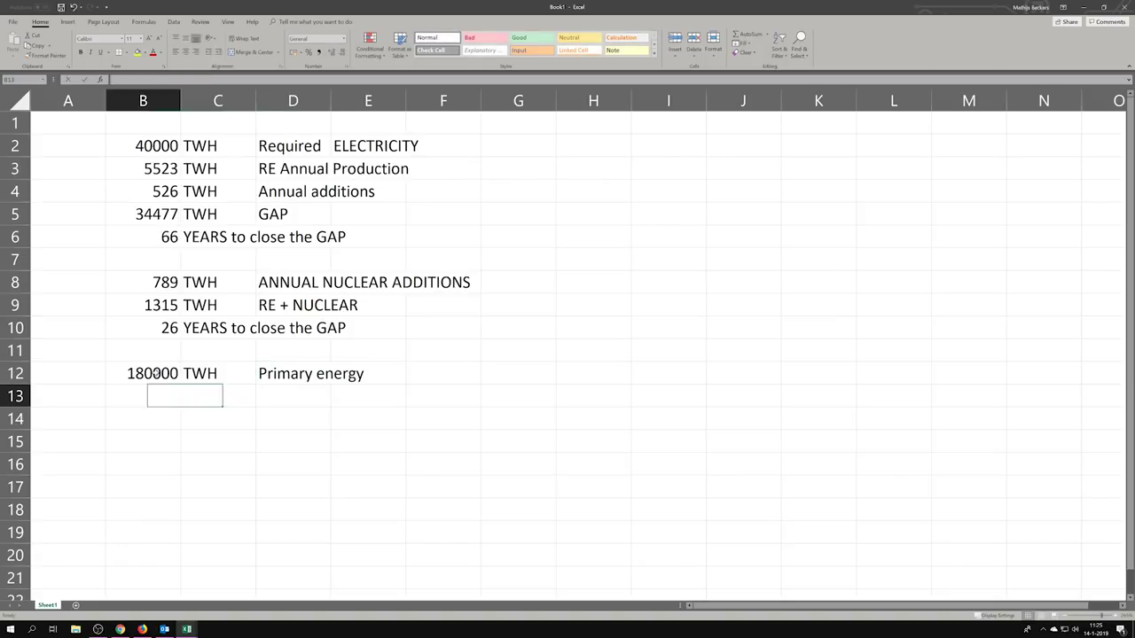
Enter the formula =B12/3 in cell B13 to take one third of the primary energy.
type("=")
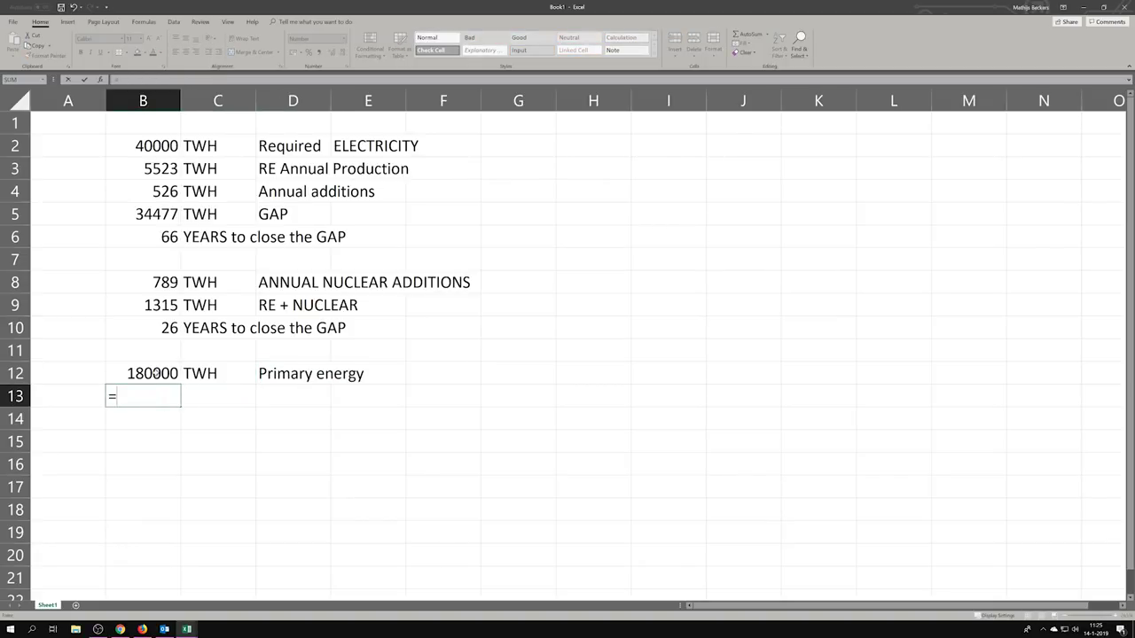
left_click(156, 374)
type("/")
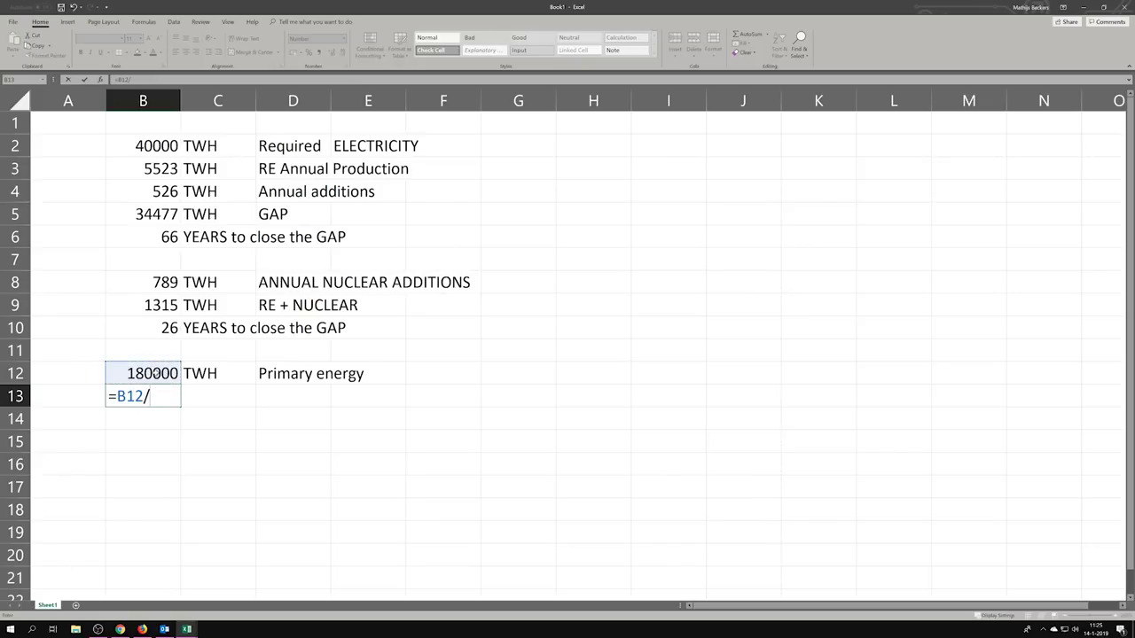
type("3")
key("Left")
left_click(164, 399)
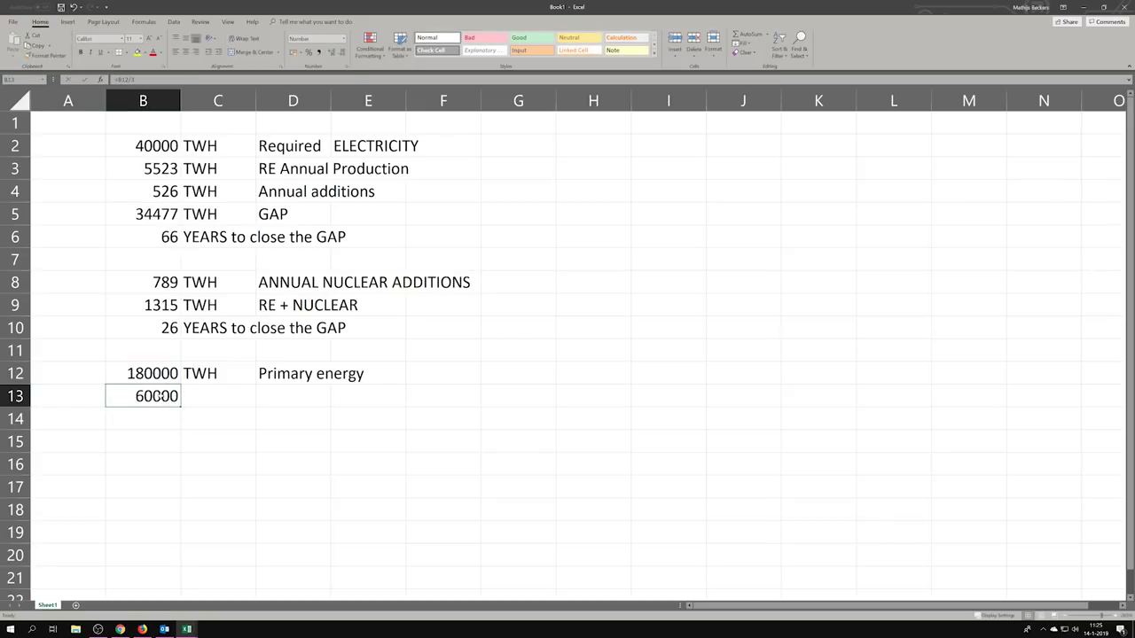
double_click(150, 396)
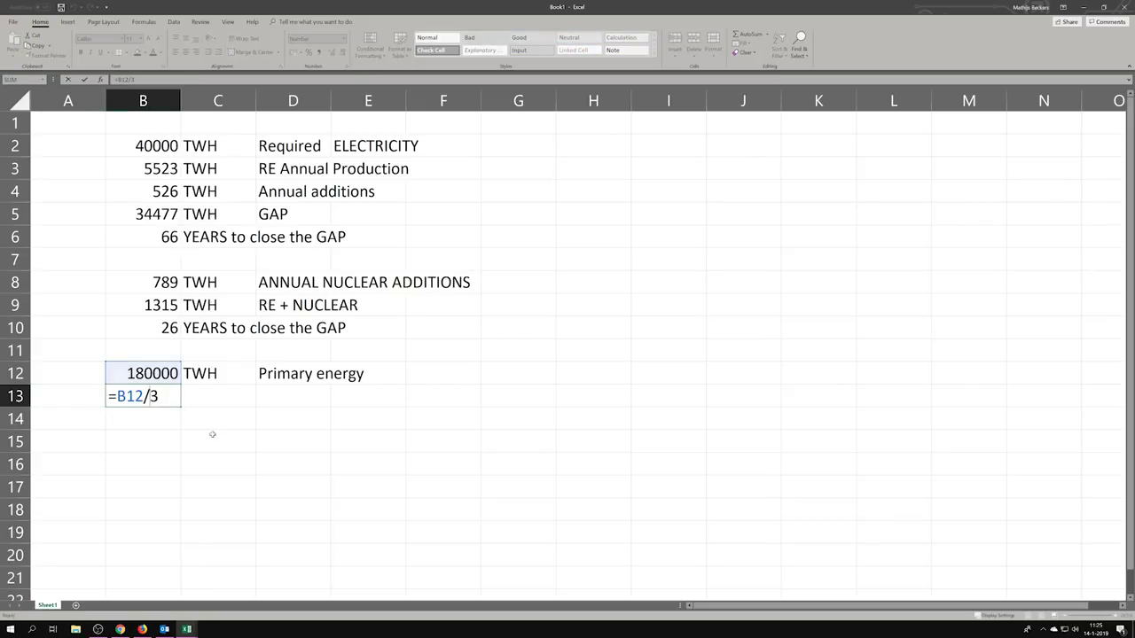
key("Return")
Add the unit TWH in cell C13 and the label "Effective use" in cell D13.
left_click(202, 401)
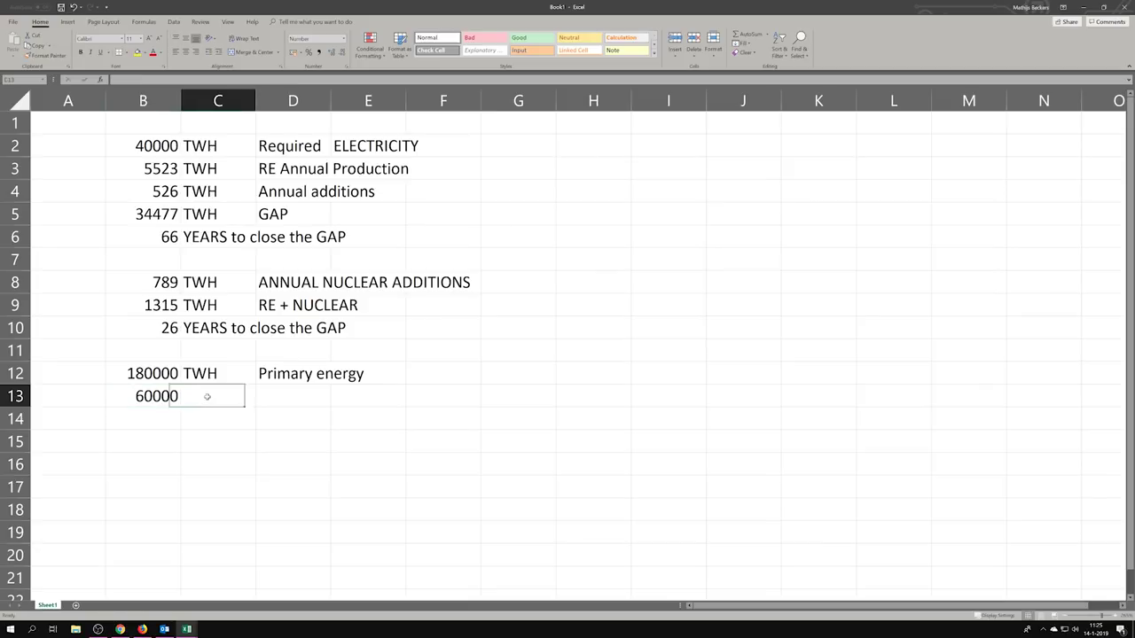
type("TWH")
key("Tab")
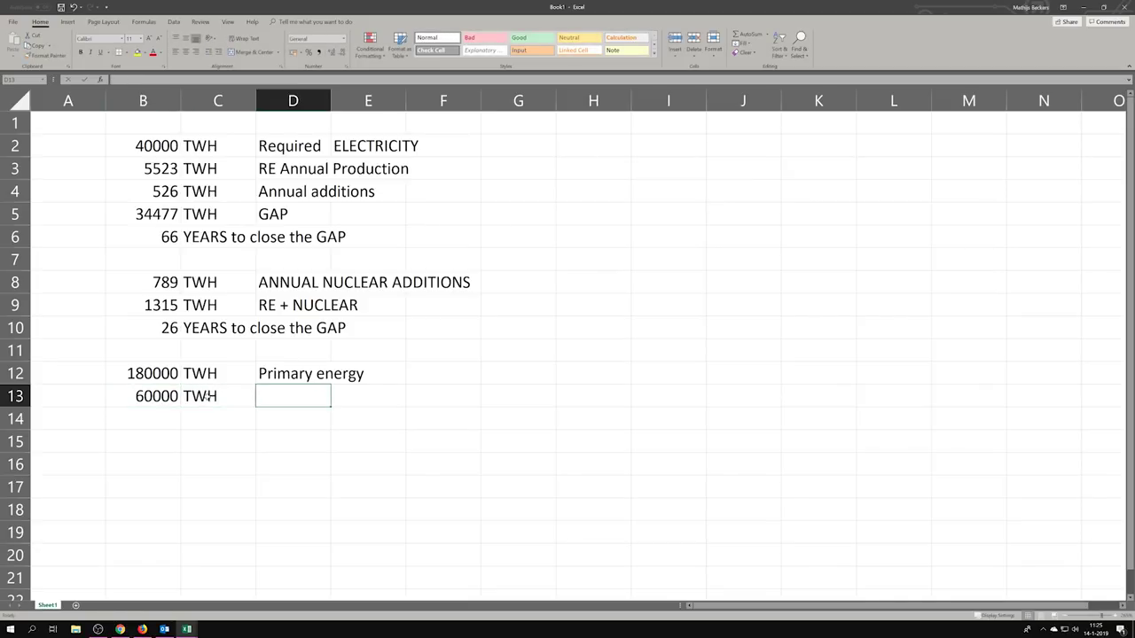
type("Effective use")
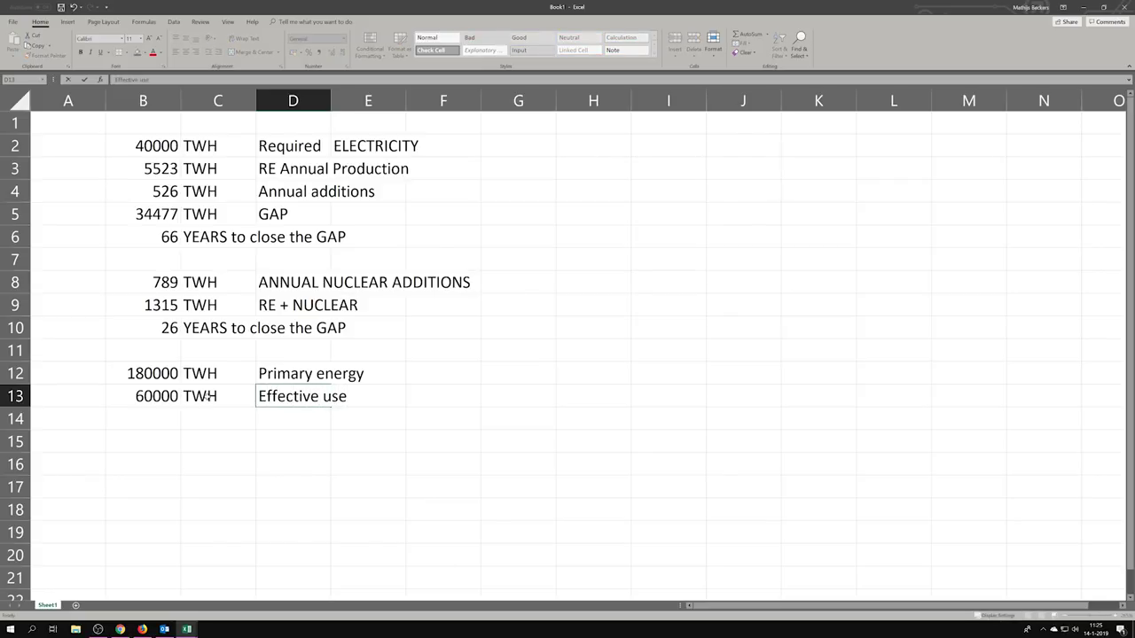
key("Return")
Fill row 14 with 120000, the unit TWH copied from cell C13 and the label "Primary Energy".
left_click(159, 366)
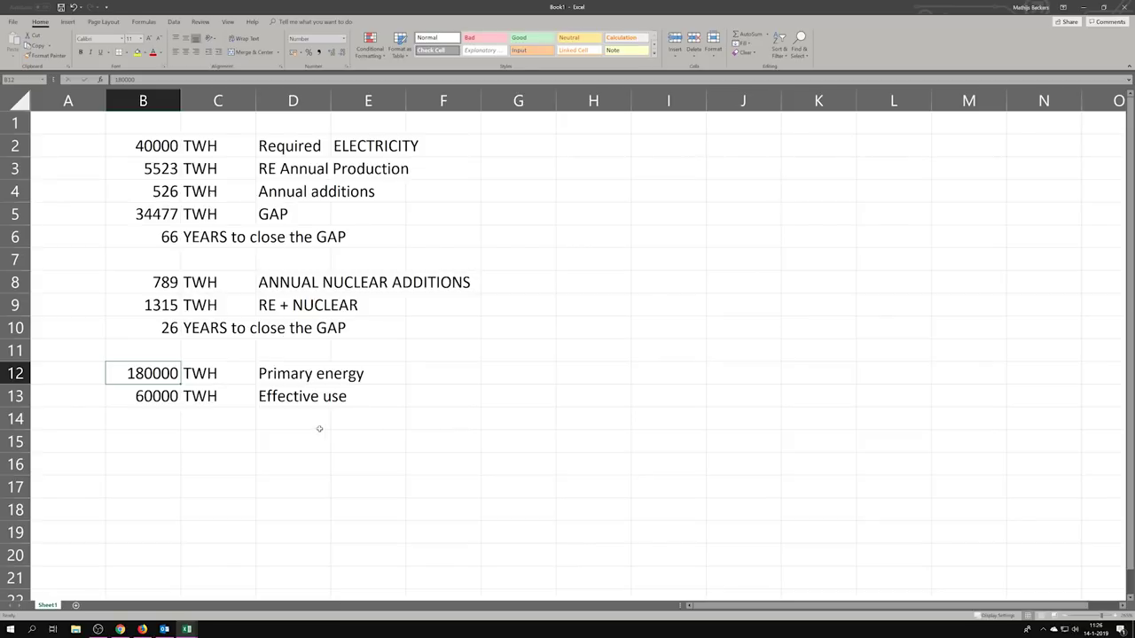
left_click(113, 398)
left_click(133, 411)
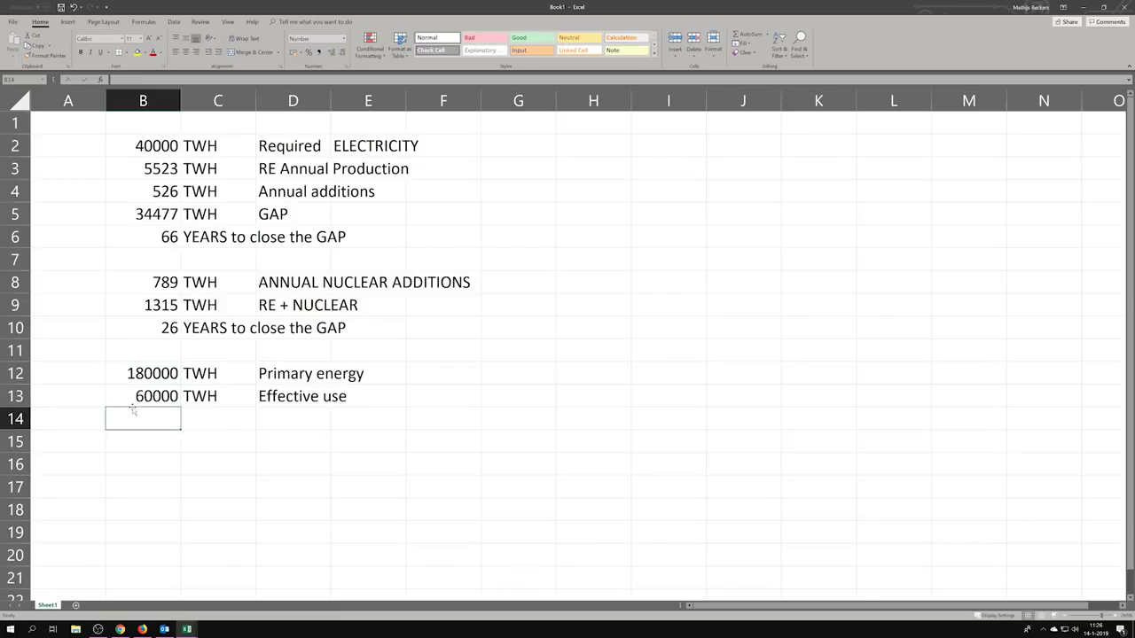
type("120000")
key("Return")
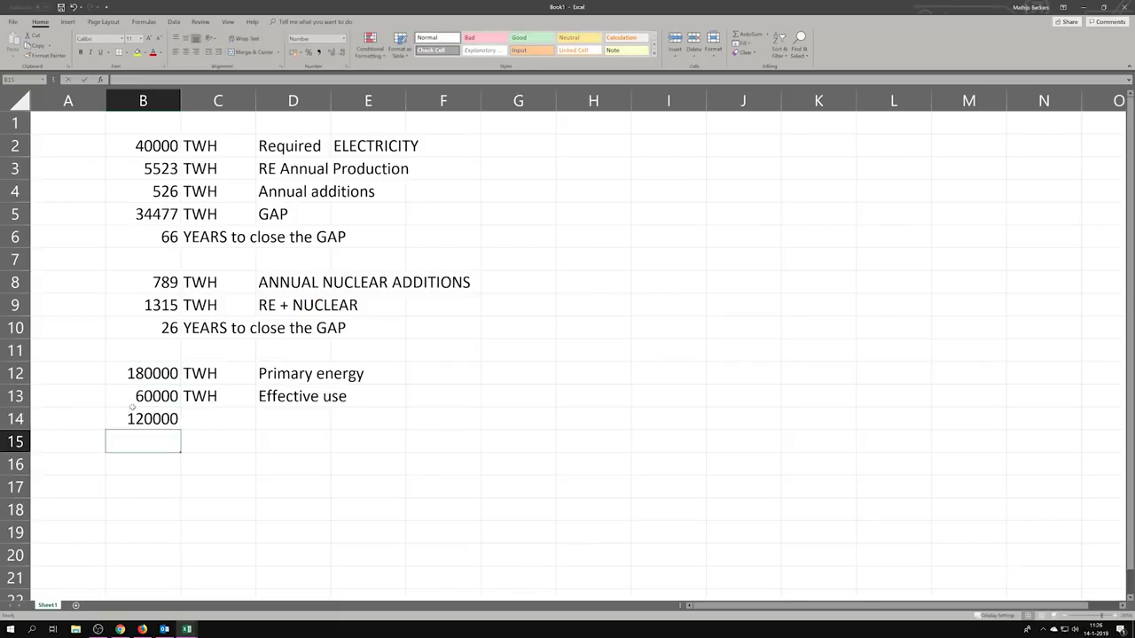
left_click(200, 397)
key("ctrl+c")
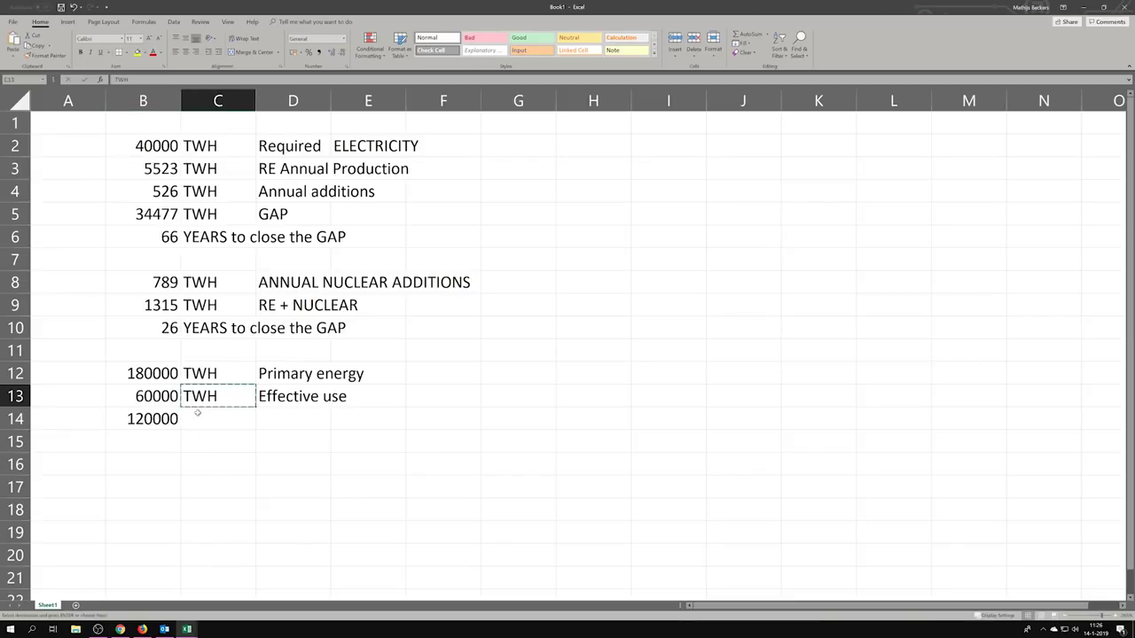
left_click(203, 413)
key("ctrl+v")
left_click(298, 419)
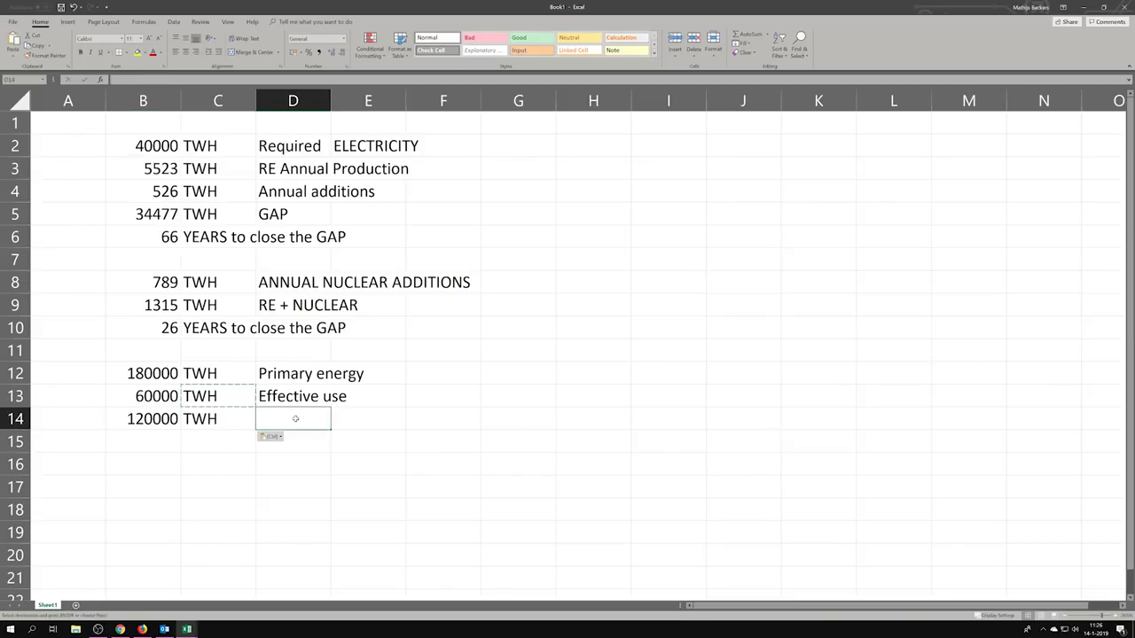
type("Prim")
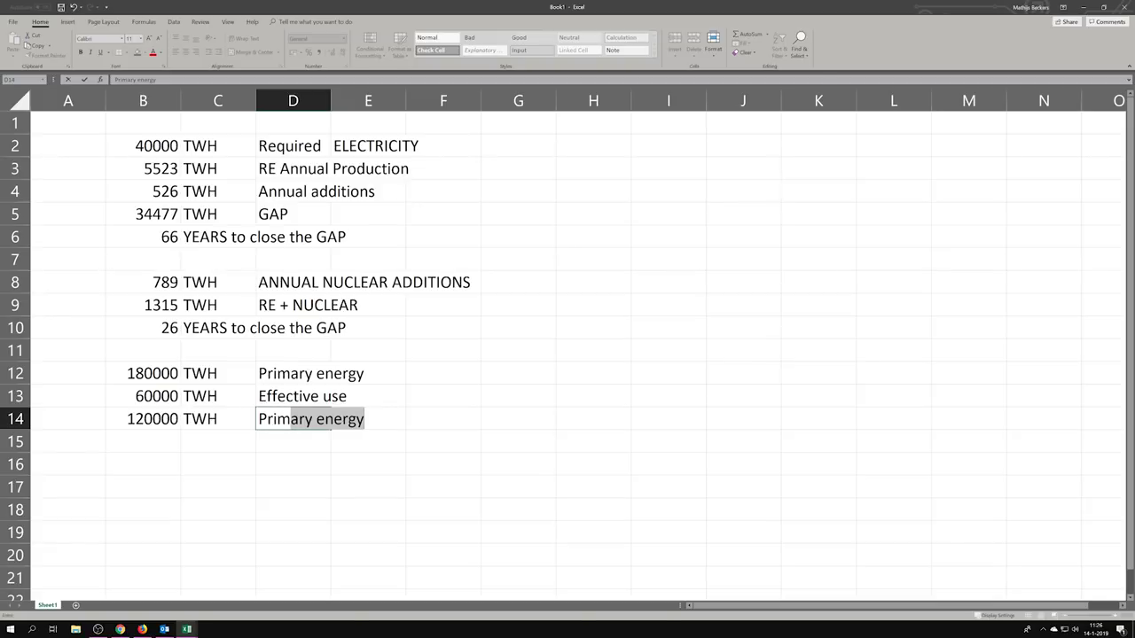
type("ary Energy")
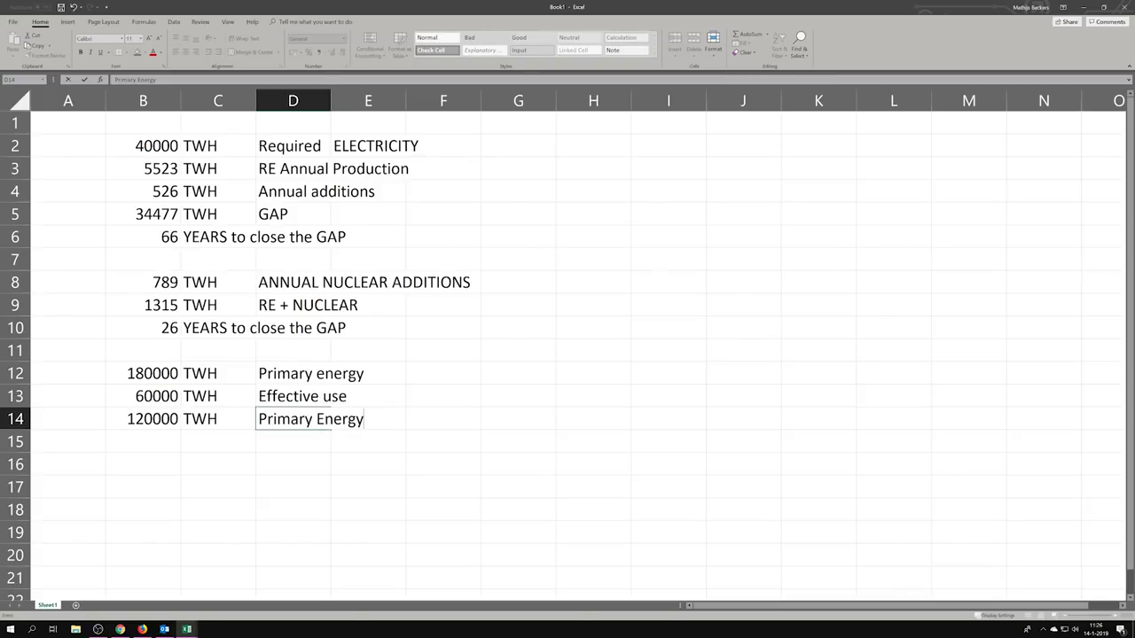
key("Return")
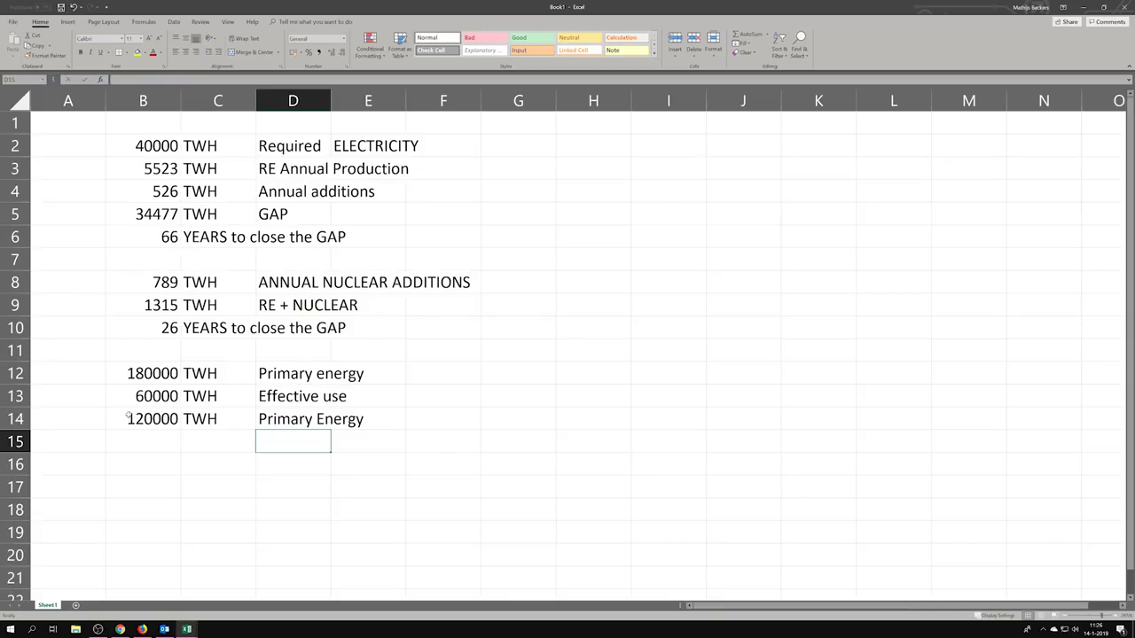
Clear the 120000 TWH Primary Energy entry from cells B14 to D14.
left_click_drag(122, 419, 293, 422)
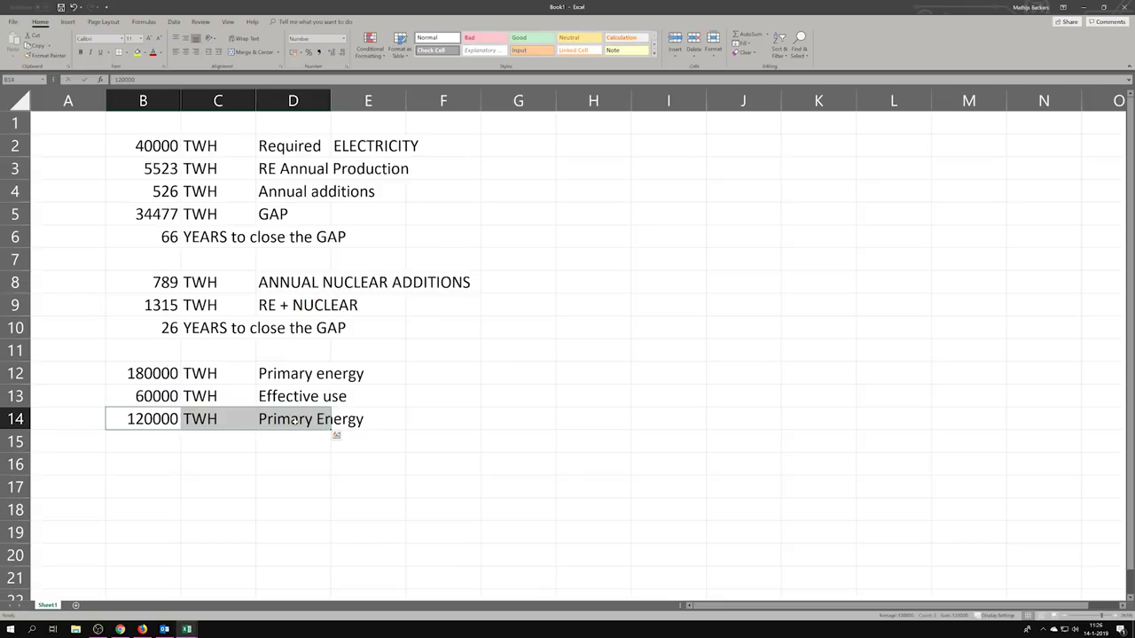
key("Delete")
Enter 90000 in cell B14 and the unit TWH in cell C14.
left_click(153, 416)
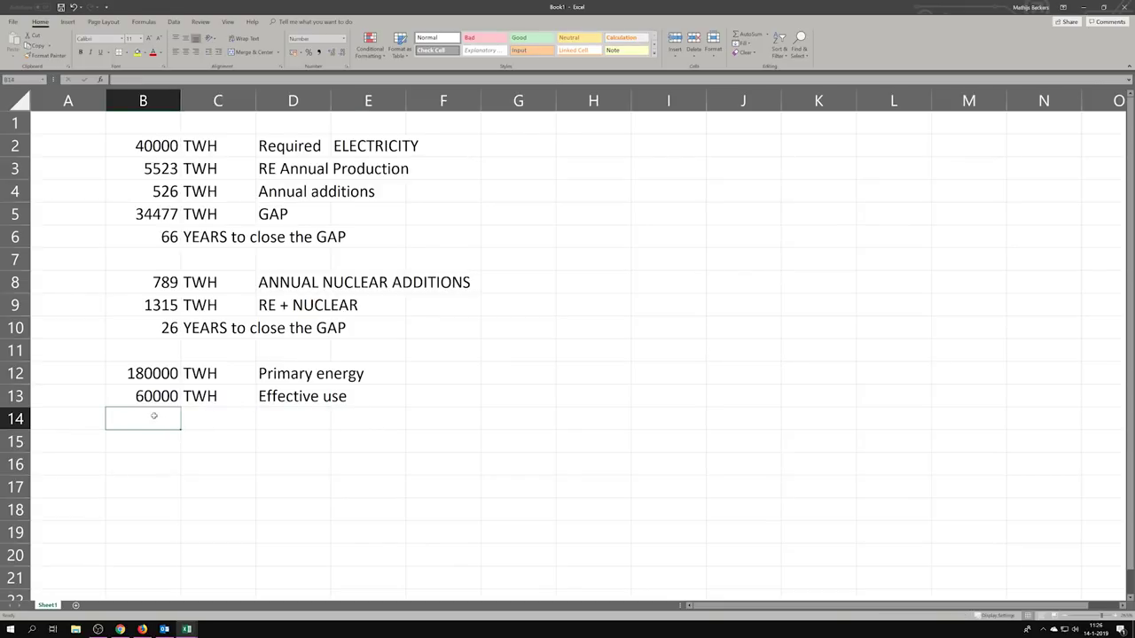
type("90000")
key("Return")
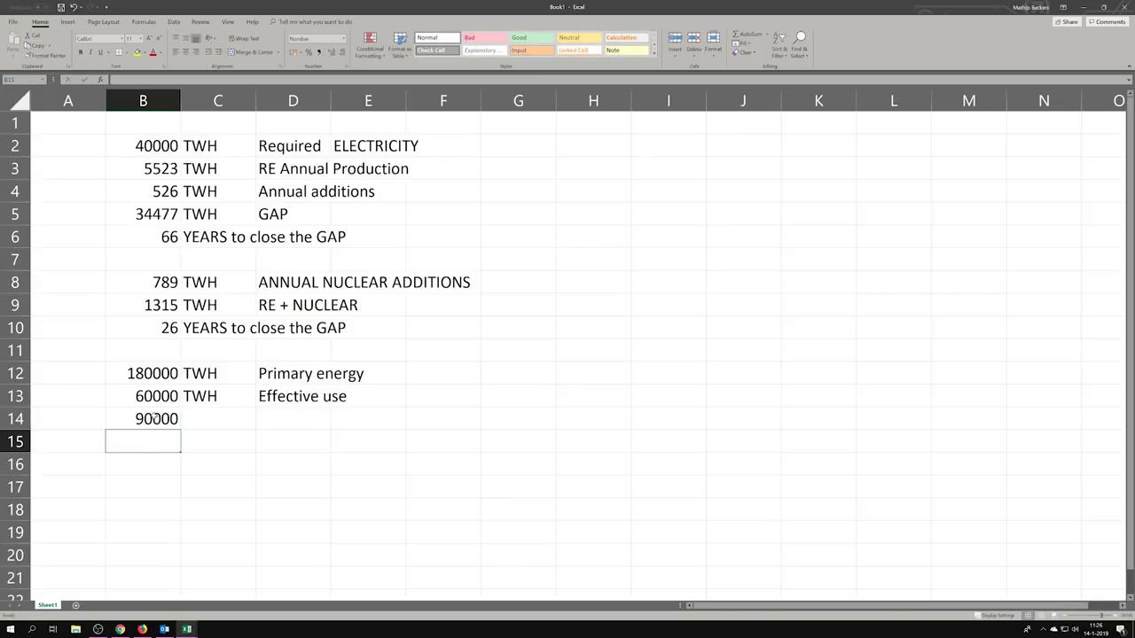
key("Up")
key("Right")
type("TWH")
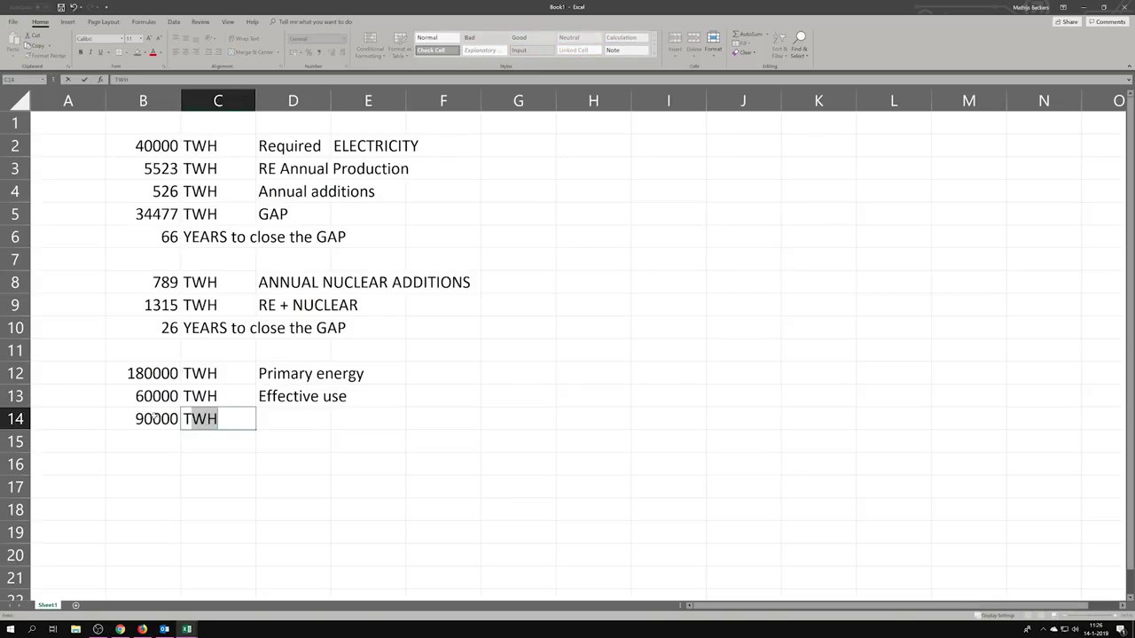
Label the 90000 TWH row "Primary energy" in cell D14.
key("Tab")
type("Pro")
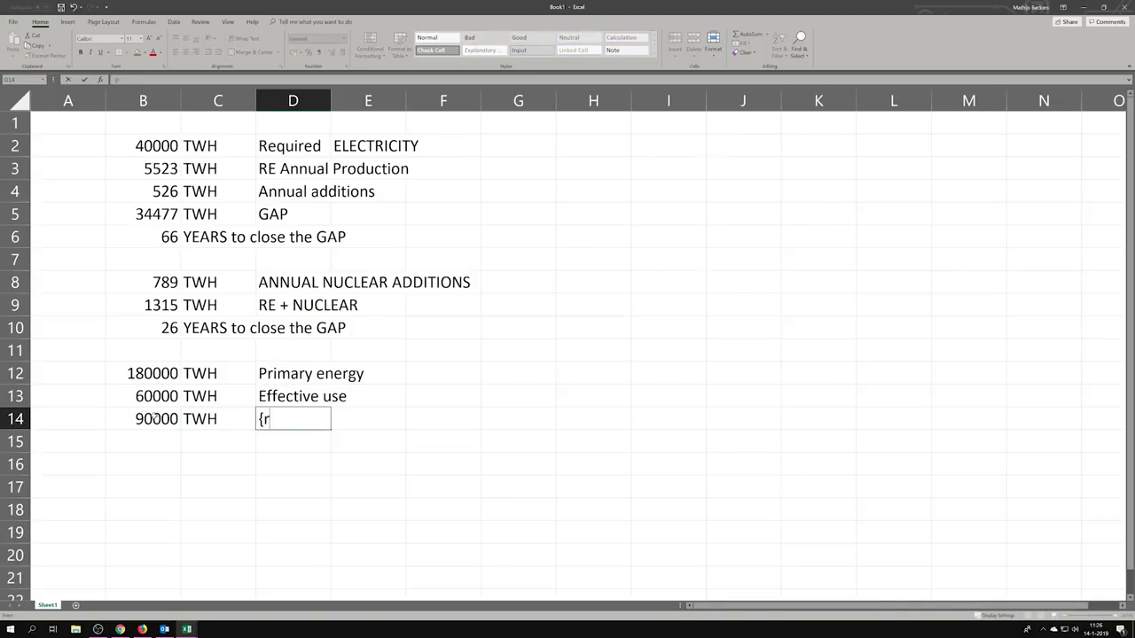
key("BackSpace")
key("BackSpace")
key("BackSpace")
type("P")
key("BackSpace")
type("Primary")
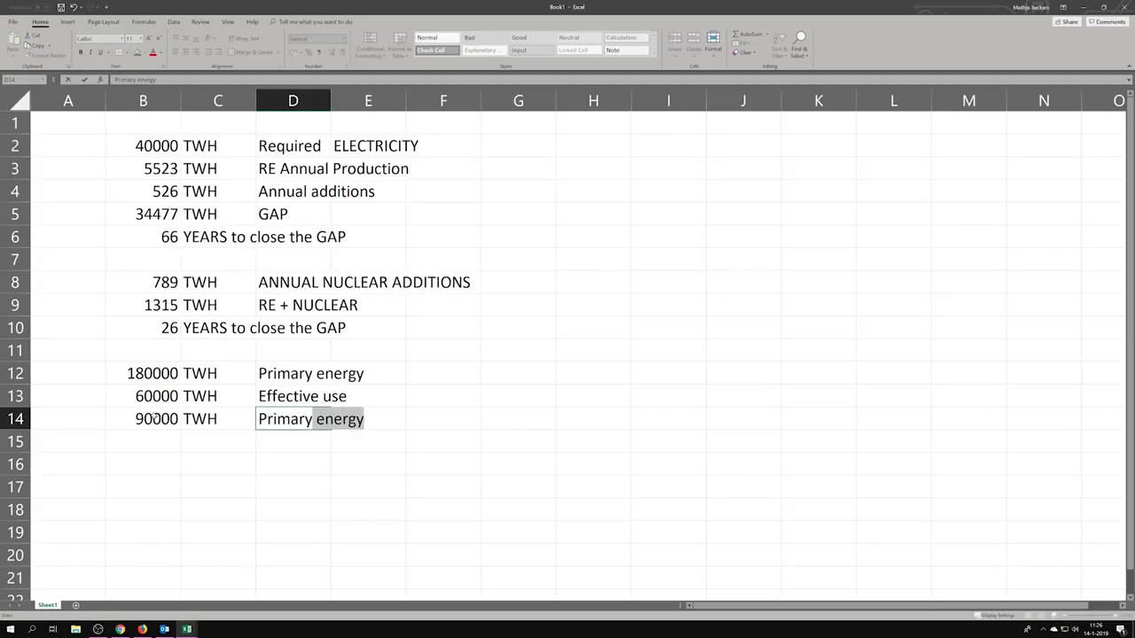
key("Tab")
Enter the population label "6 Billion non-OECD" in cell B16.
left_click(143, 465)
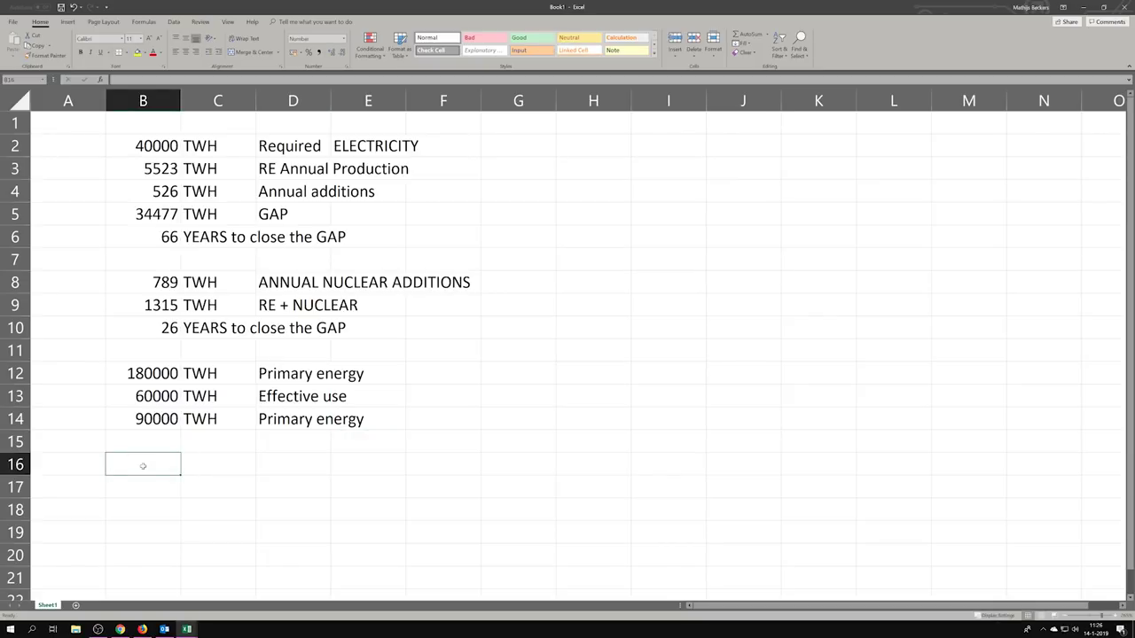
type("6")
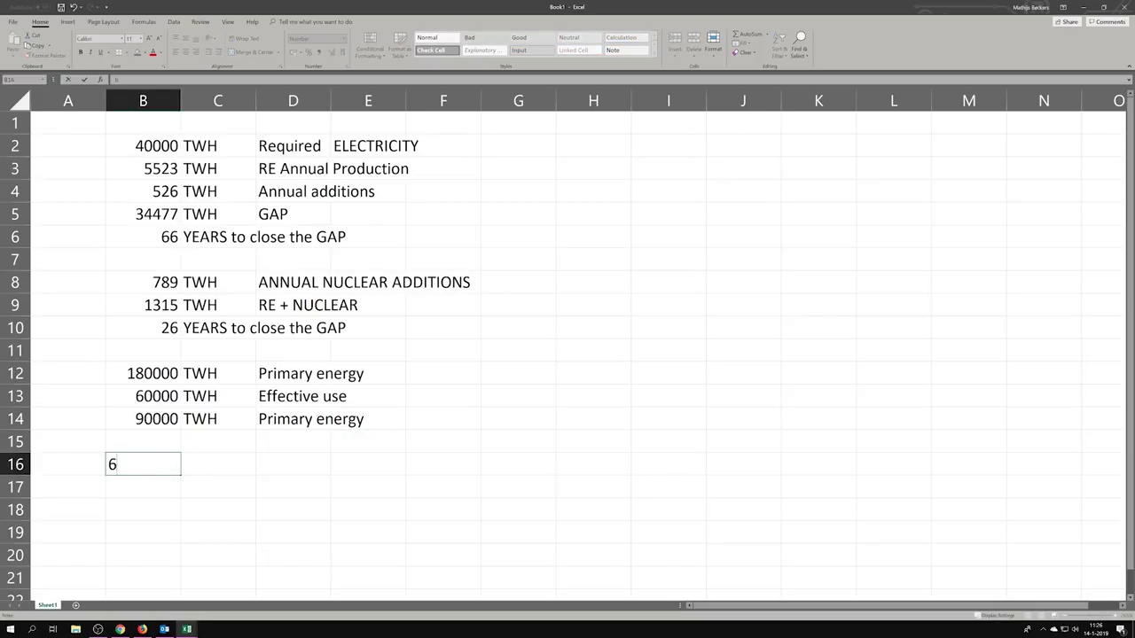
type(" Billion  non-OECD")
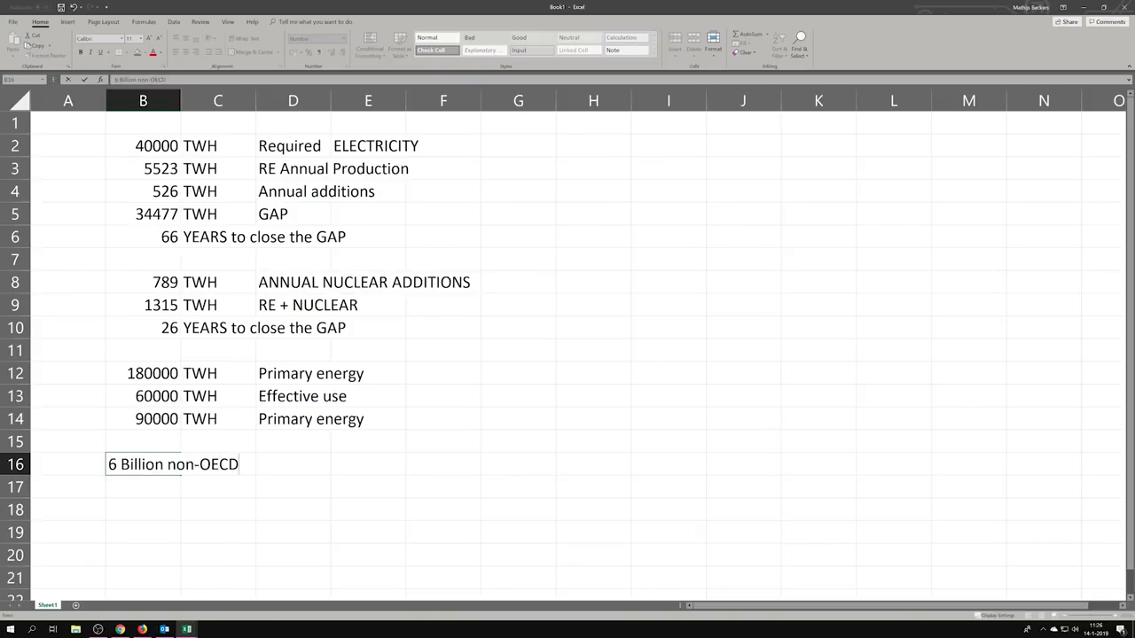
left_click(172, 503)
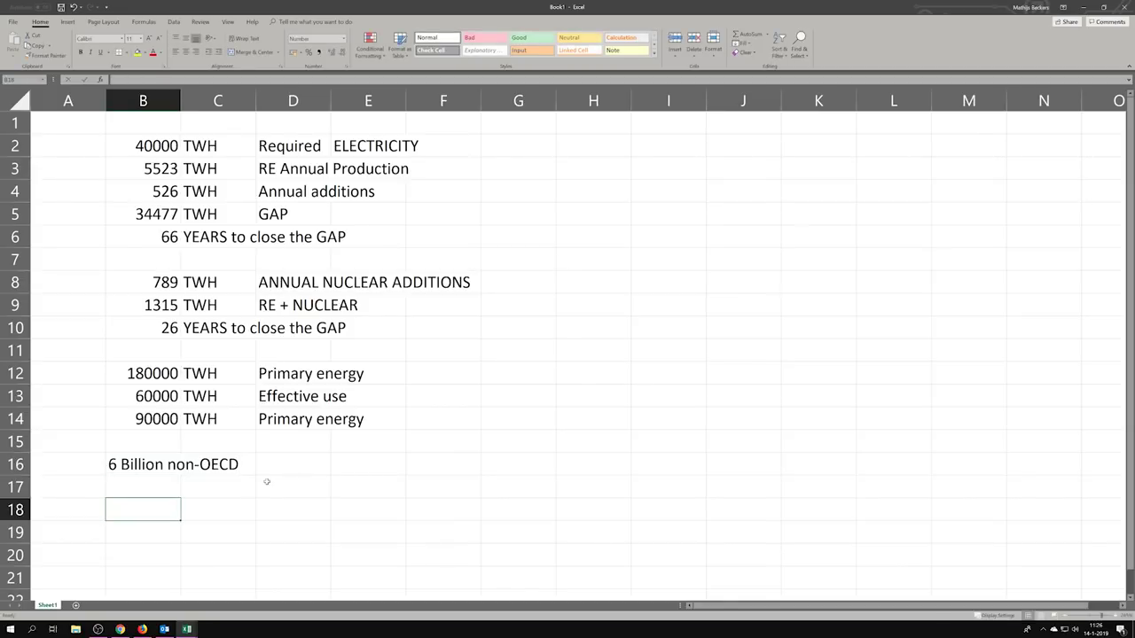
Enter ~20000 in cell D16 and the unit "KWH/Year/Person" in cell E16 for the non-OECD population.
left_click(297, 465)
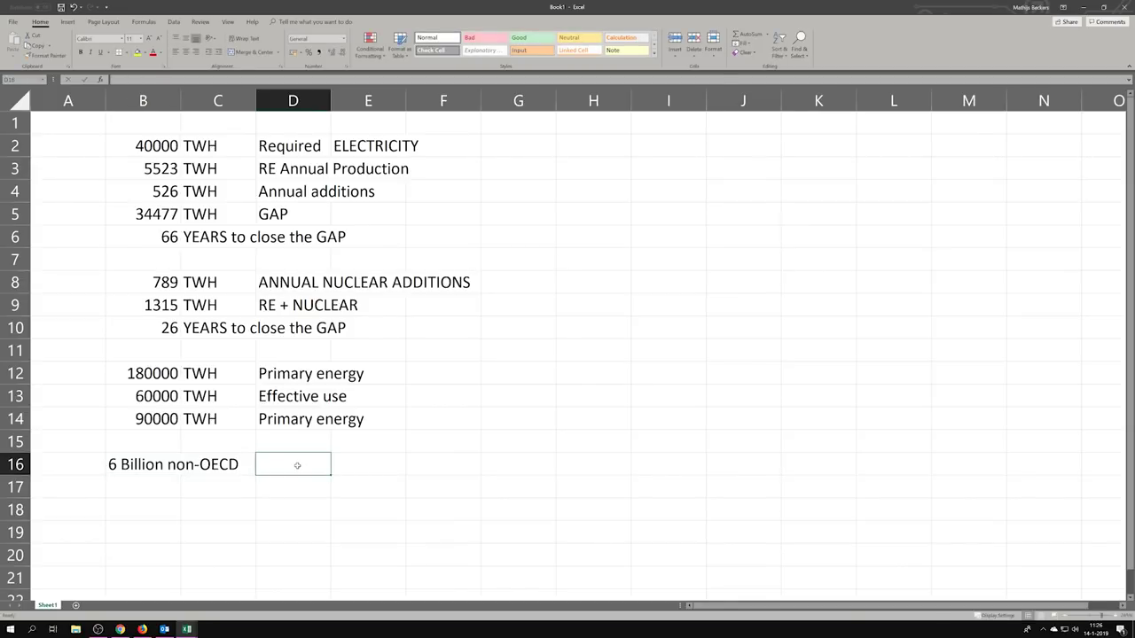
key("shift+space")
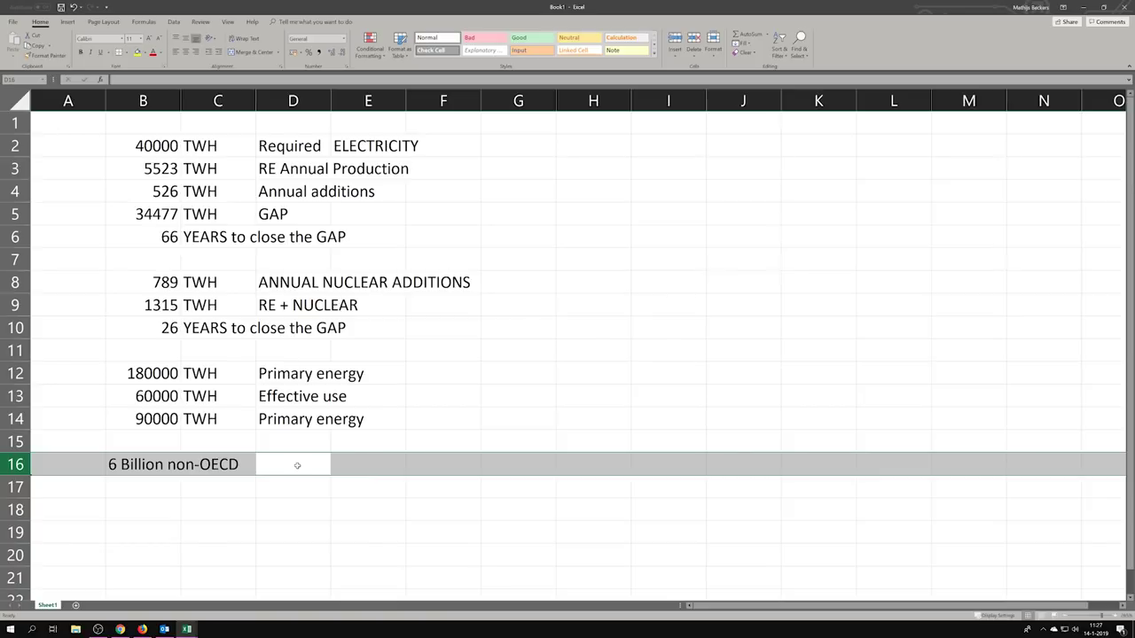
double_click(297, 465)
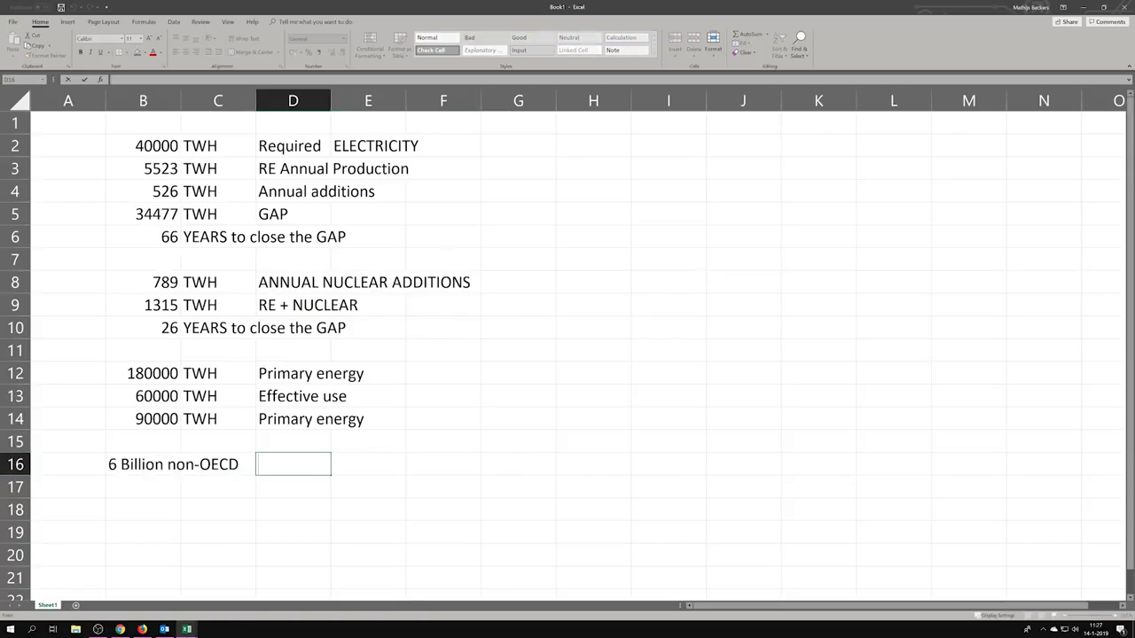
type("~20000")
key("Tab")
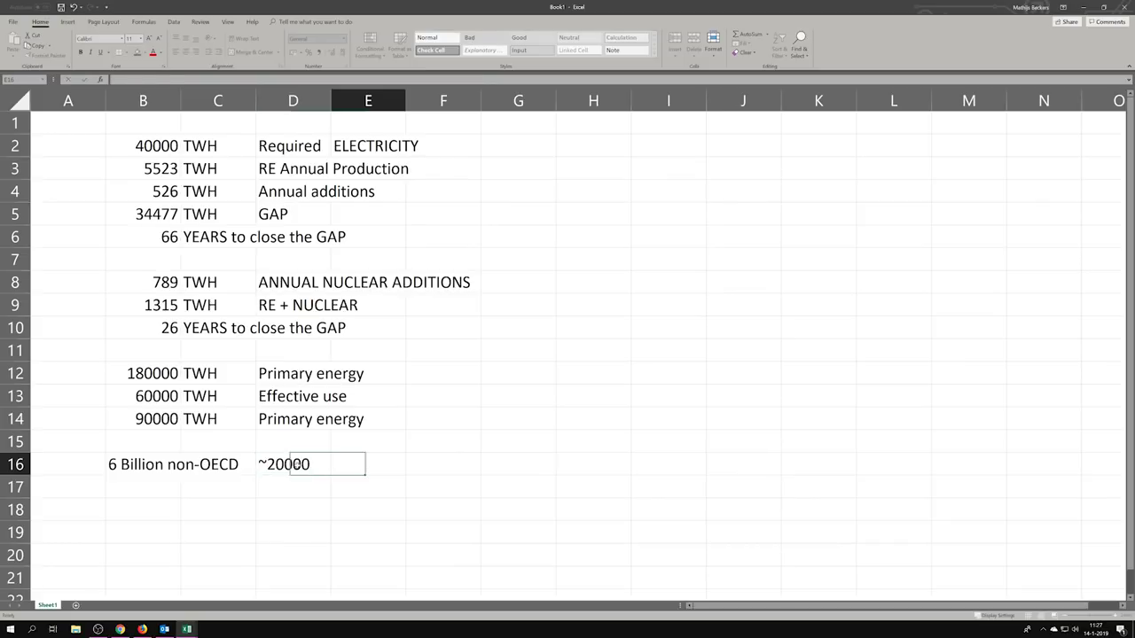
type("KWH")
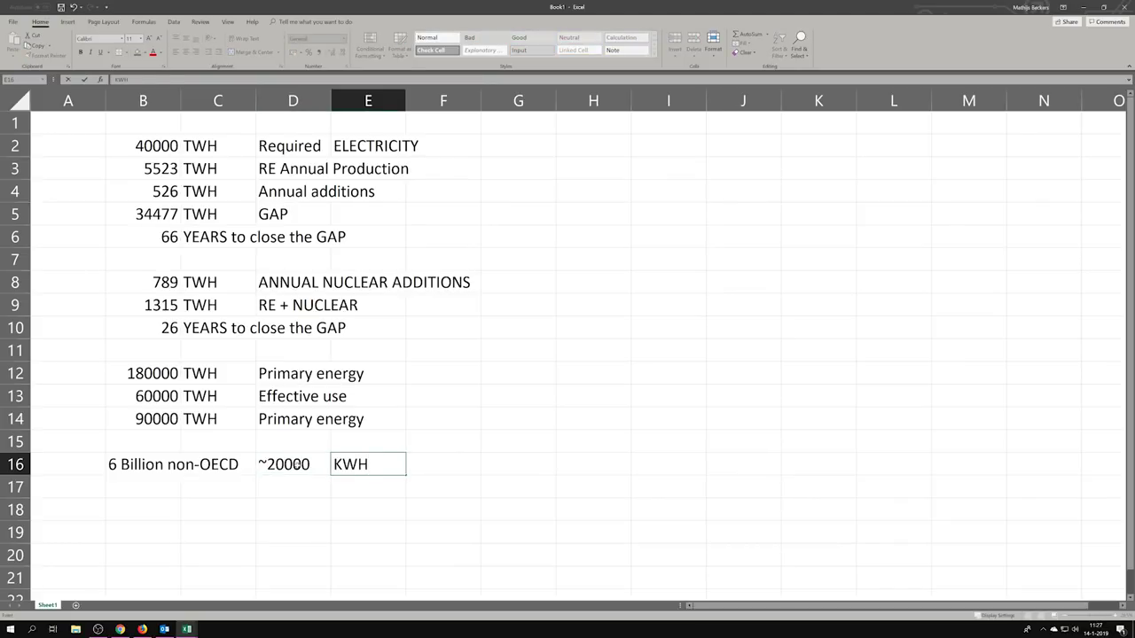
type("/Year/Person")
key("Return")
Enter the population label "1 Billion OECD" in cell B17.
key("Left")
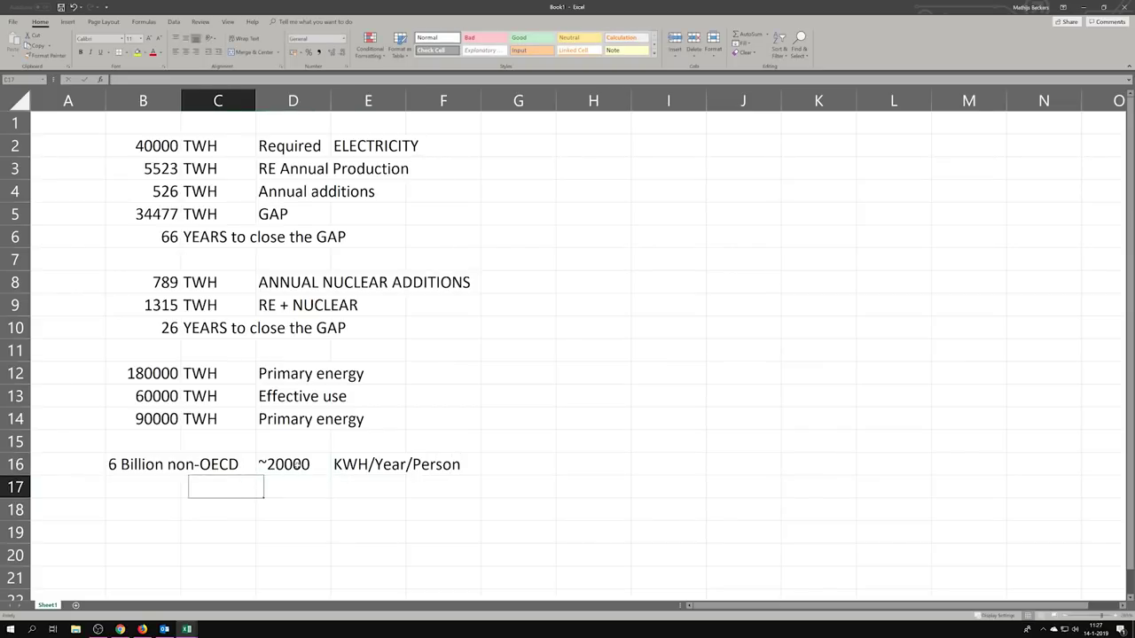
key("Left")
key("Left")
key("Right")
type("2 Bi")
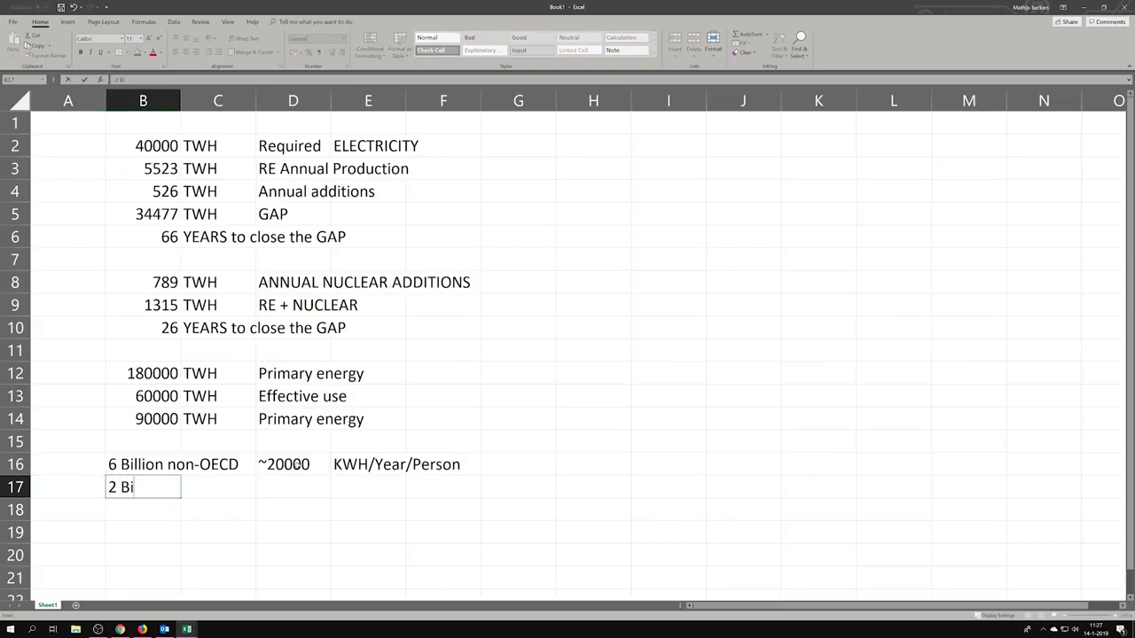
type("ll")
key("BackSpace")
key("BackSpace")
key("BackSpace")
key("BackSpace")
key("BackSpace")
key("BackSpace")
type("1  B")
key("BackSpace")
key("BackSpace")
key("BackSpace")
type("Billion OECD")
key("Tab")
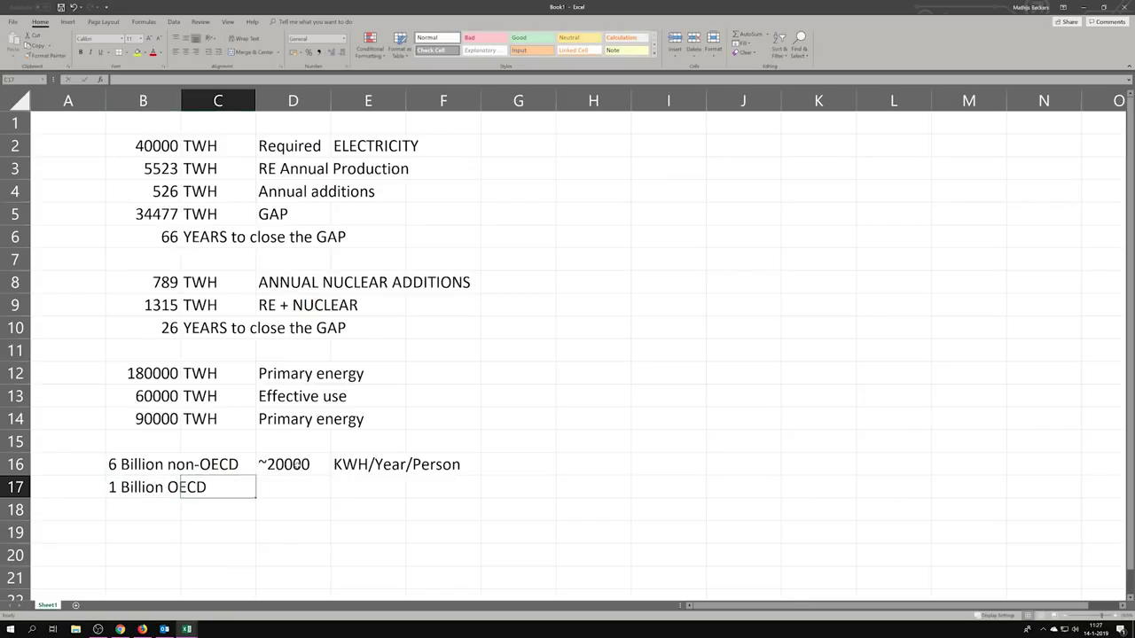
Enter the consumption range "~40000 - 60000" in cell D17 for the OECD population.
key("Tab")
key("shift+space")
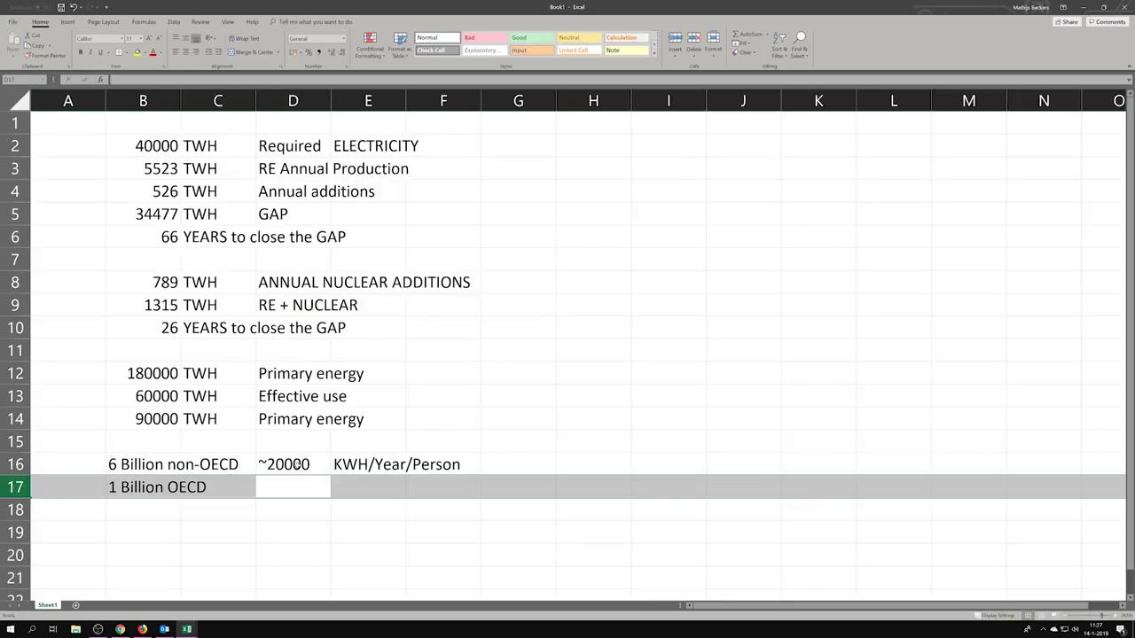
double_click(268, 485)
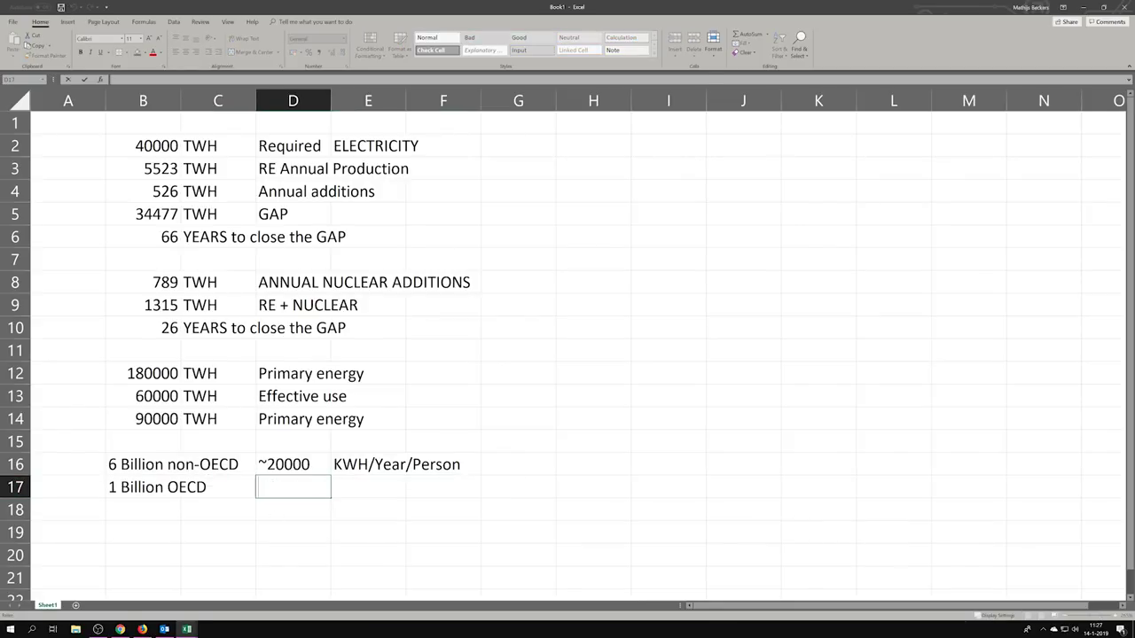
type("~")
type("40--")
key("BackSpace")
key("BackSpace")
type("000")
type(" - 5000")
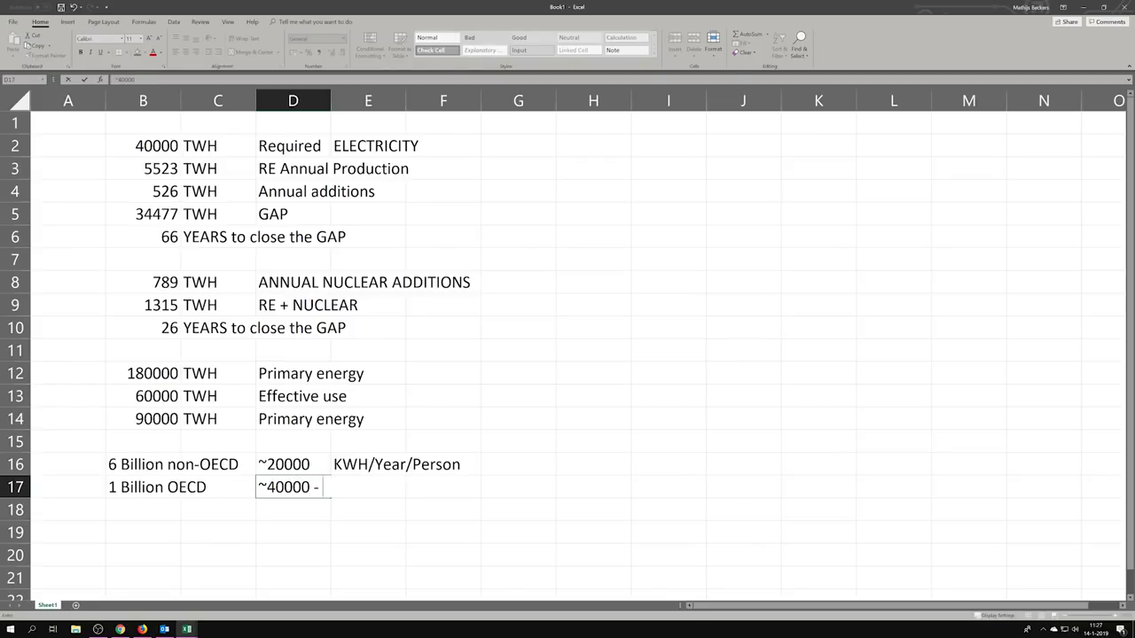
key("BackSpace")
key("BackSpace")
key("BackSpace")
key("BackSpace")
type("60000")
left_click(357, 527)
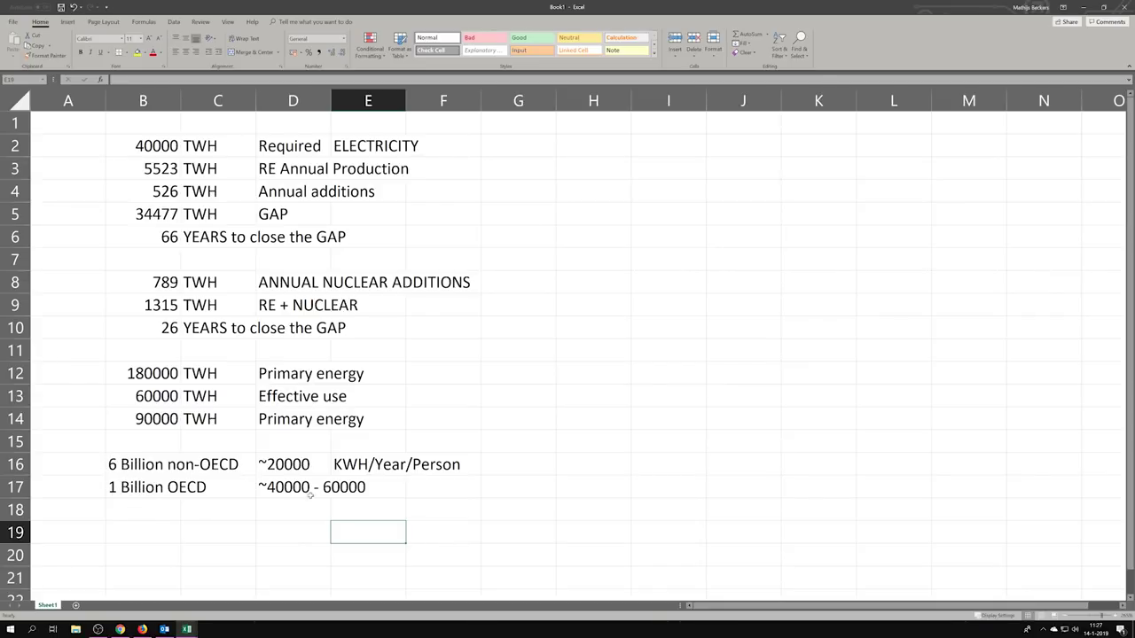
Clear the per-person consumption figures and unit from cells D16 to F17.
left_click(293, 470)
left_click_drag(293, 474, 421, 490)
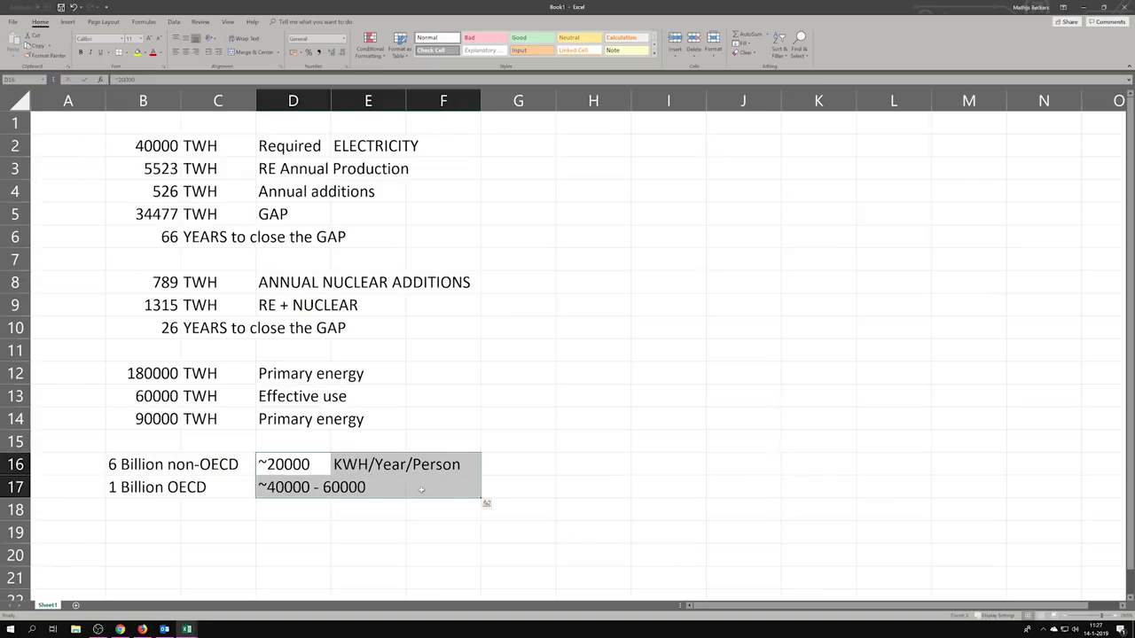
key("Delete")
left_click(97, 631)
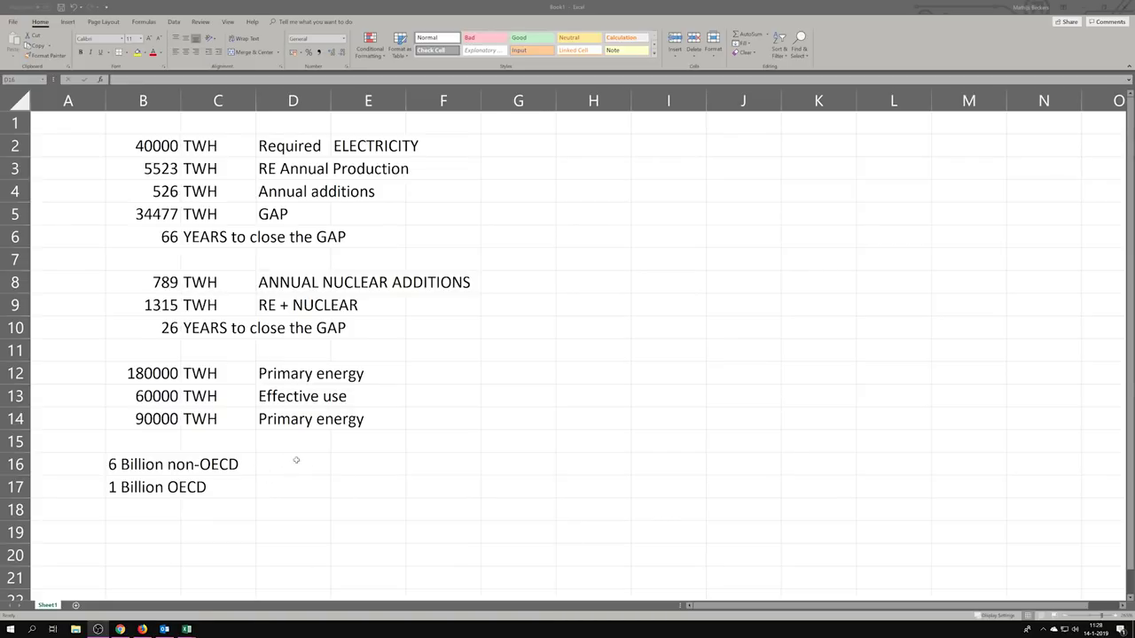
left_click_drag(296, 461, 479, 495)
Change the non-OECD population in cell B16 to 7 Billion.
double_click(117, 465)
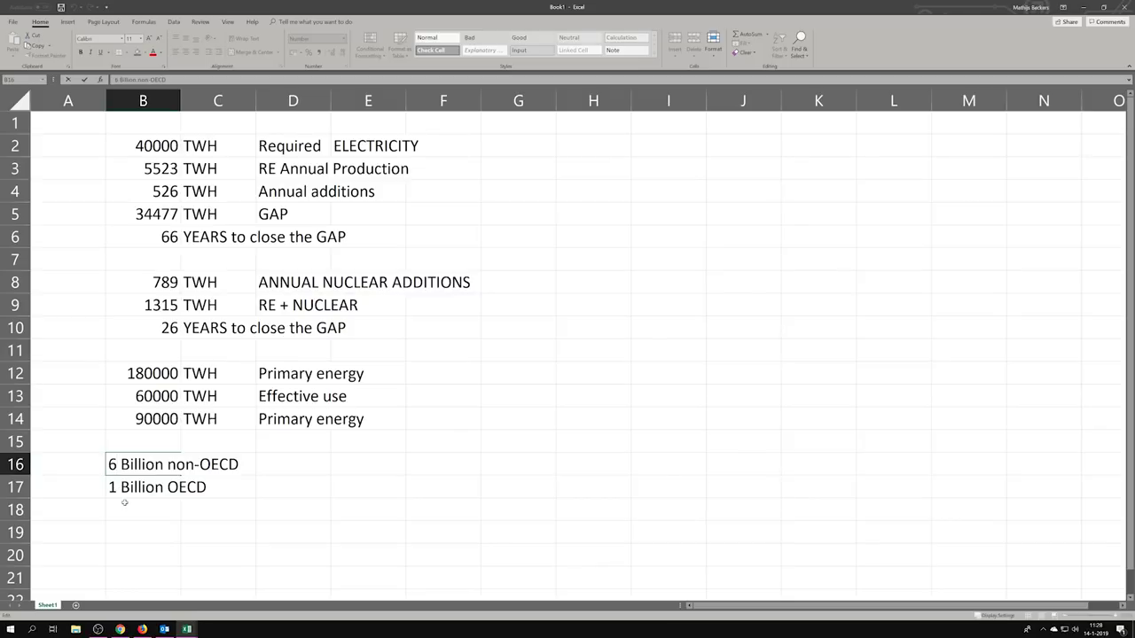
key("BackSpace")
type("7")
left_click(233, 553)
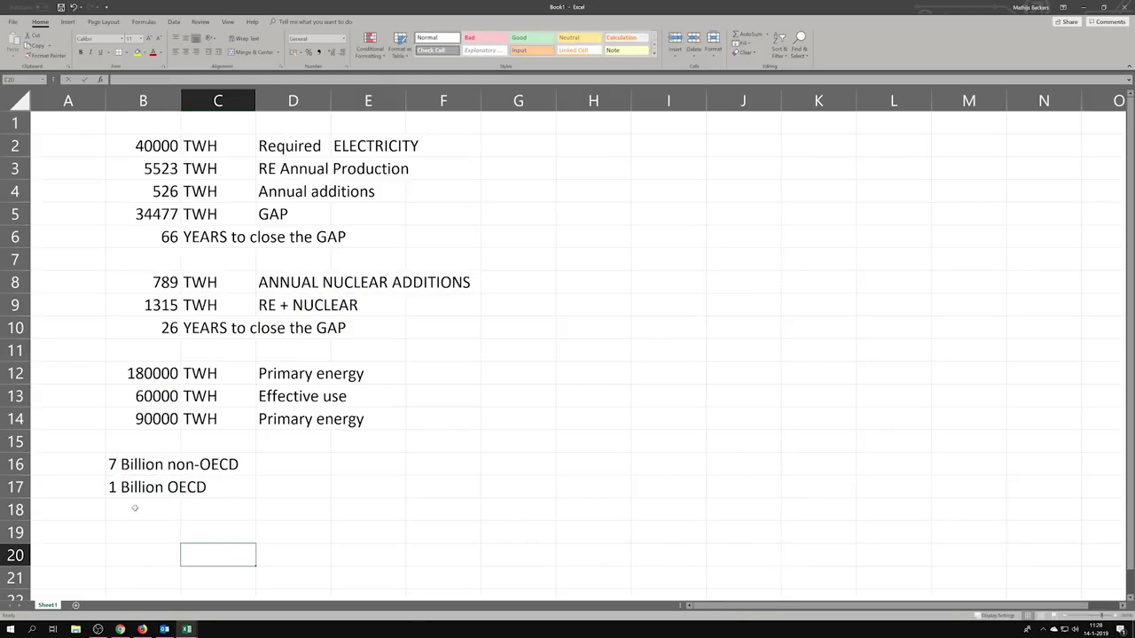
Change the non-OECD population in cell B16 to 6,5 Billion.
double_click(116, 465)
double_click(113, 465)
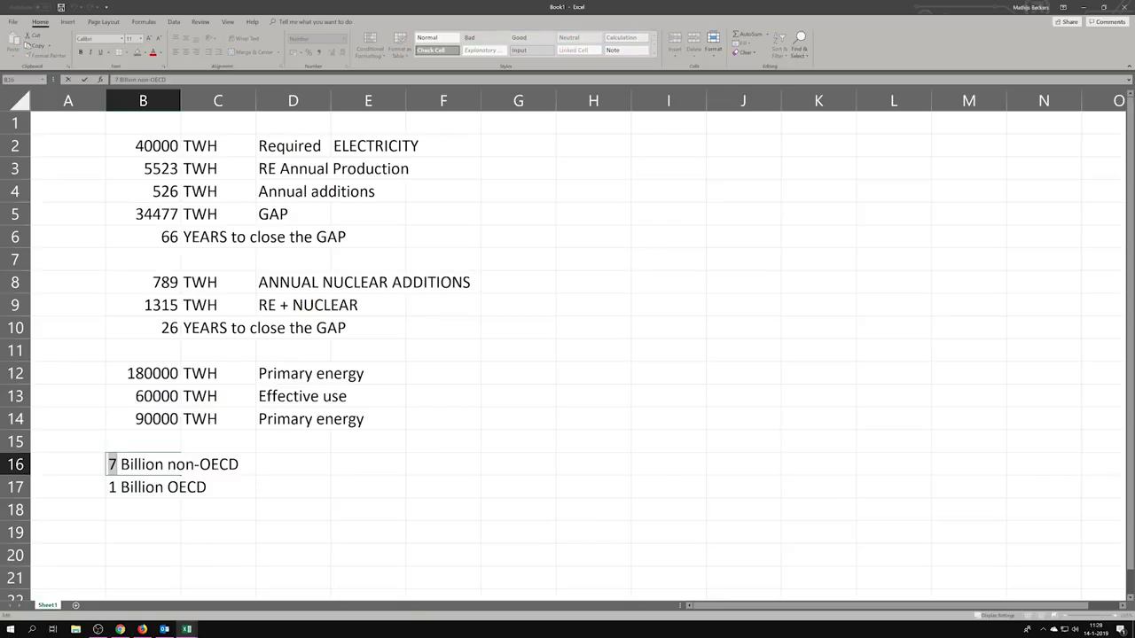
type("6,56")
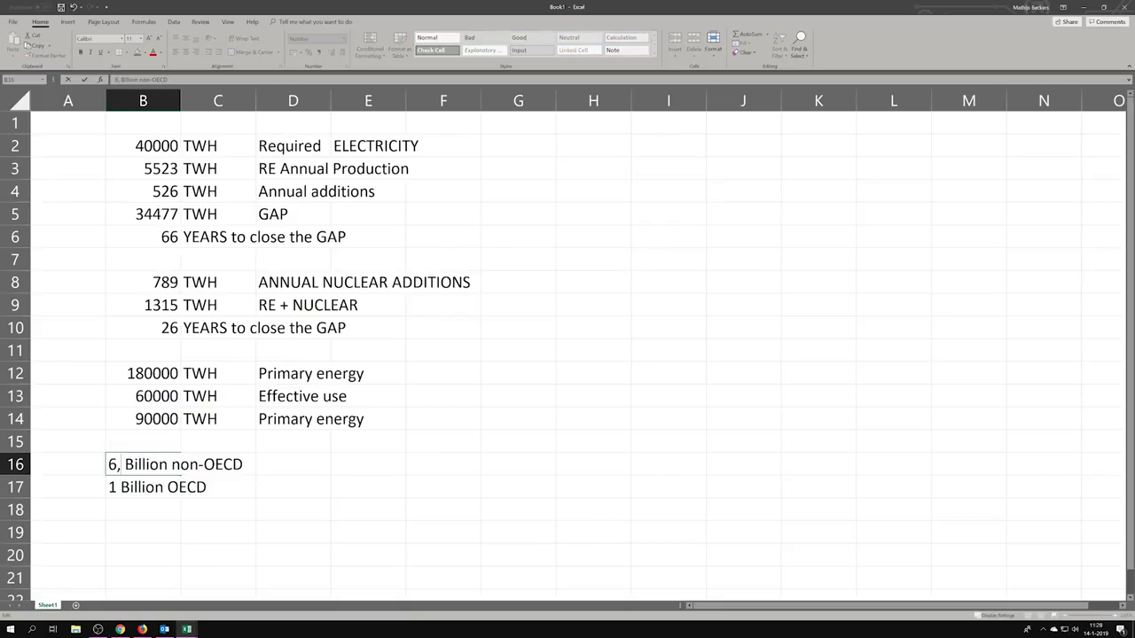
key("BackSpace")
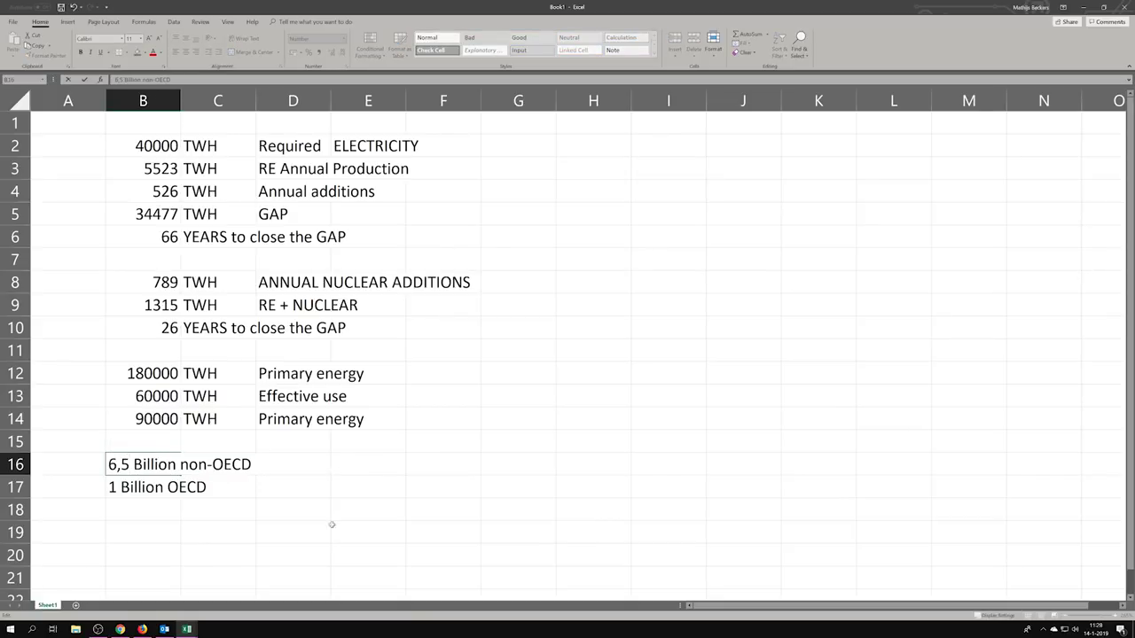
left_click(94, 505)
Change the OECD population in cell B17 to 1,2 Billion.
double_click(114, 487)
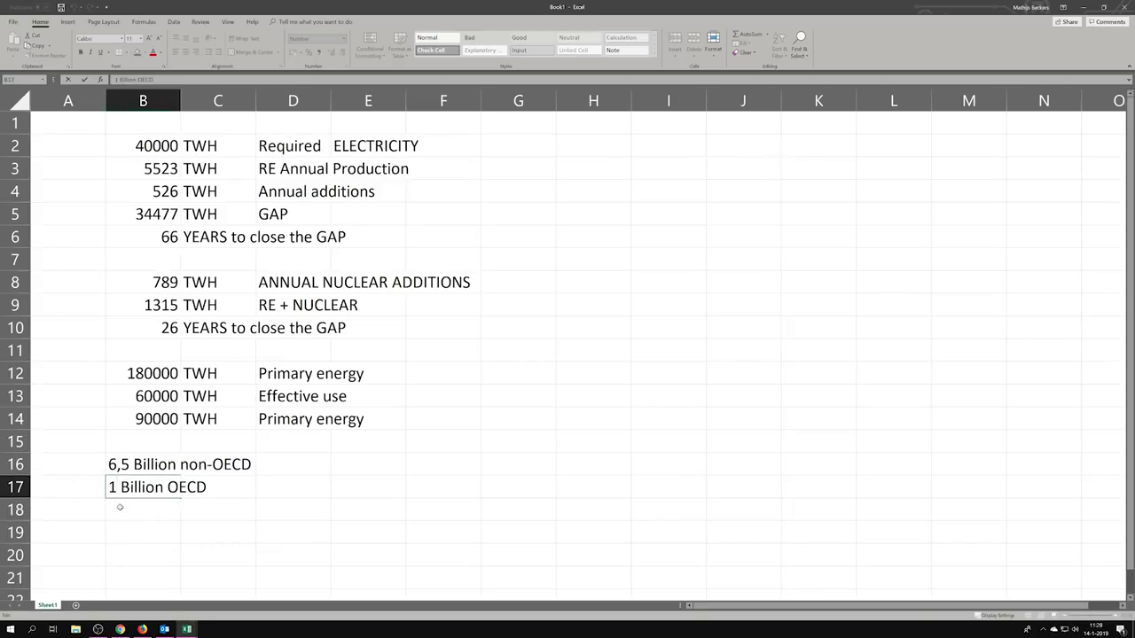
type(",2")
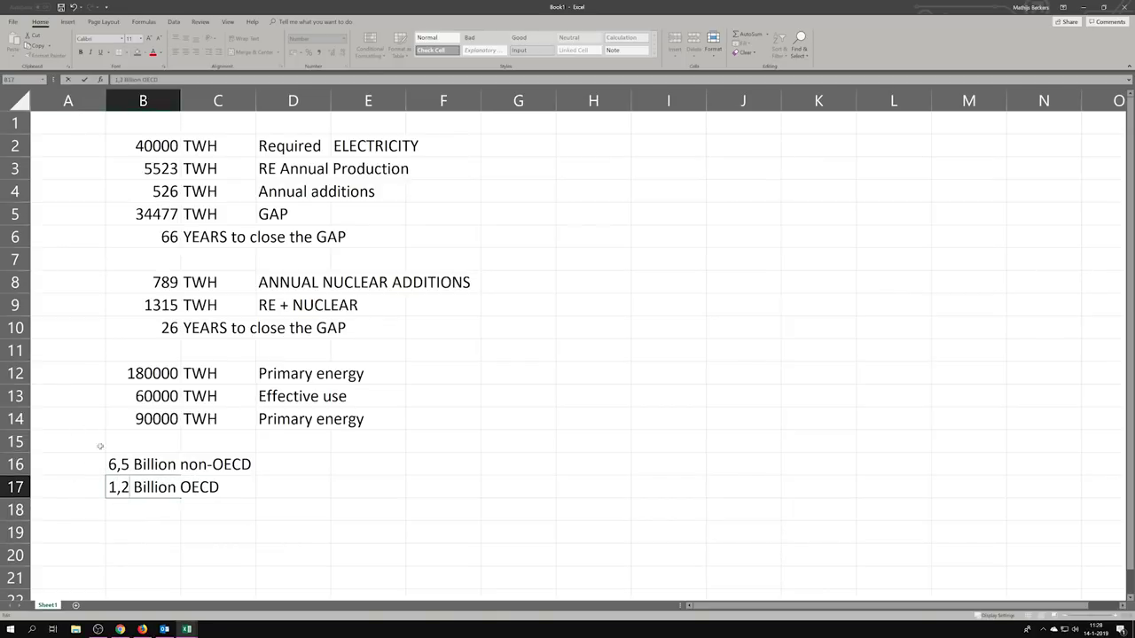
left_click(270, 538)
Enter 20000 in cell D16 for non-OECD and 60000 in cell D17 for OECD.
left_click(288, 460)
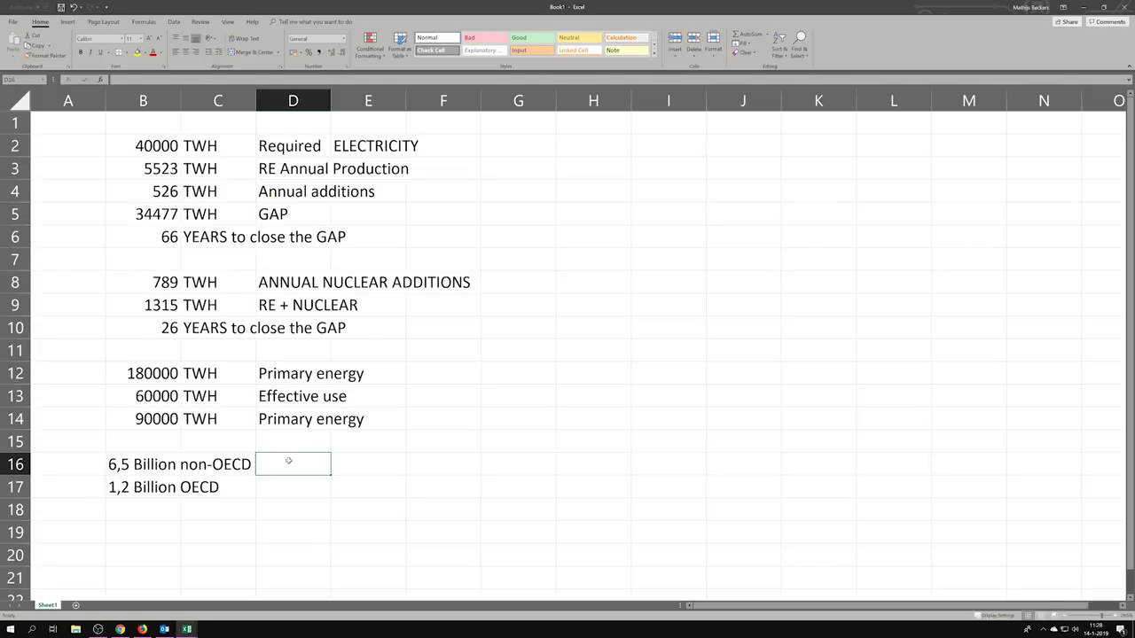
type("20000")
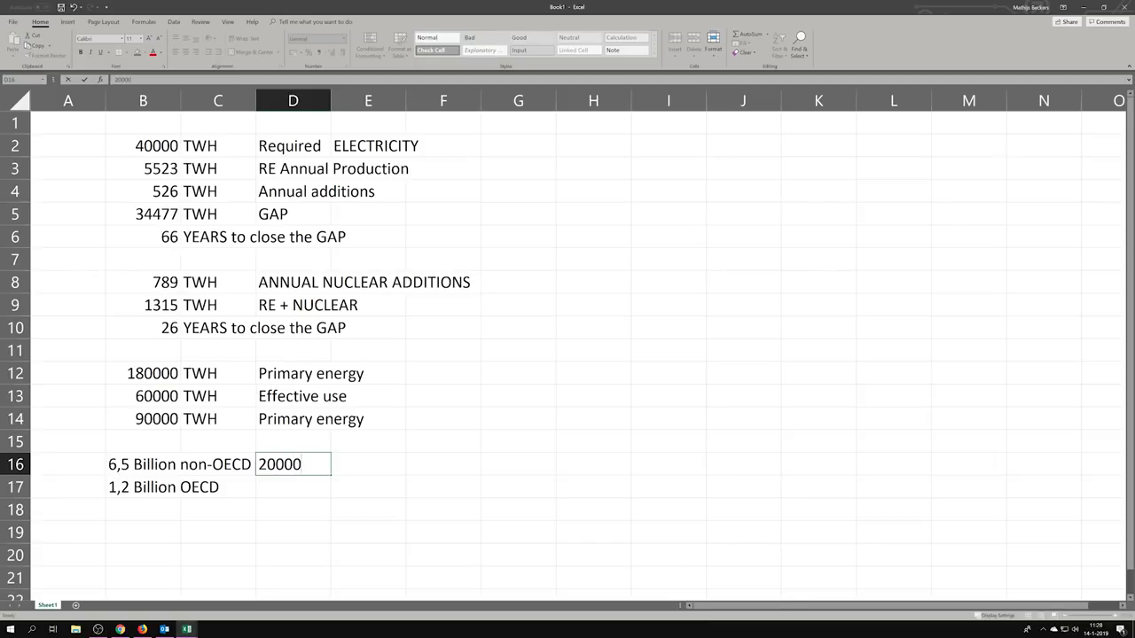
key("Return")
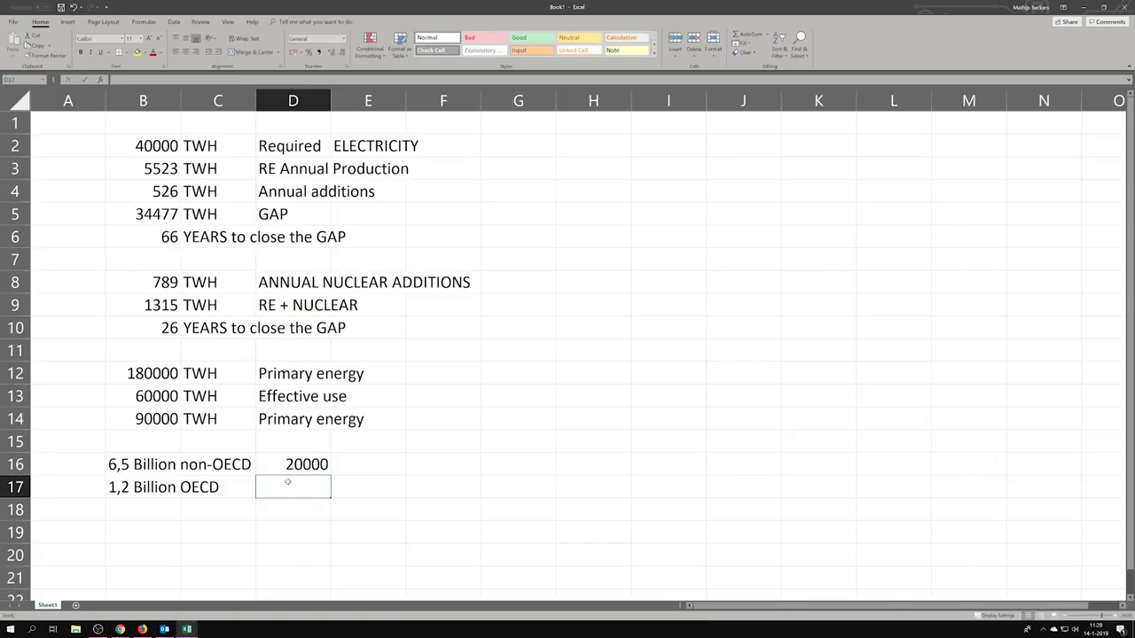
type("60000")
key("Return")
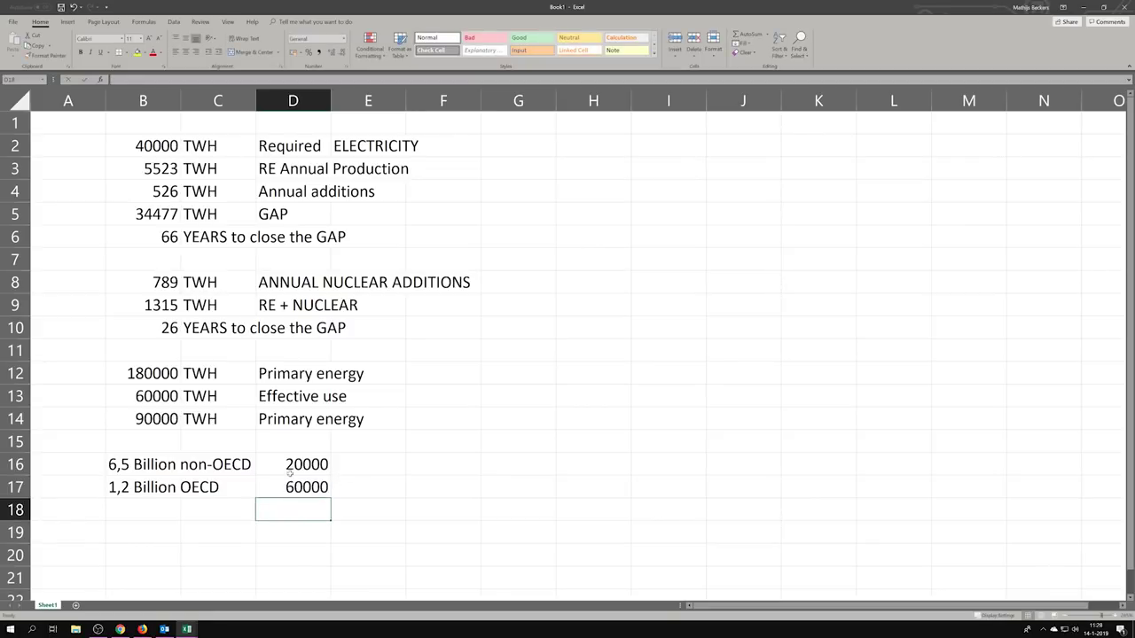
left_click(367, 468)
type("=")
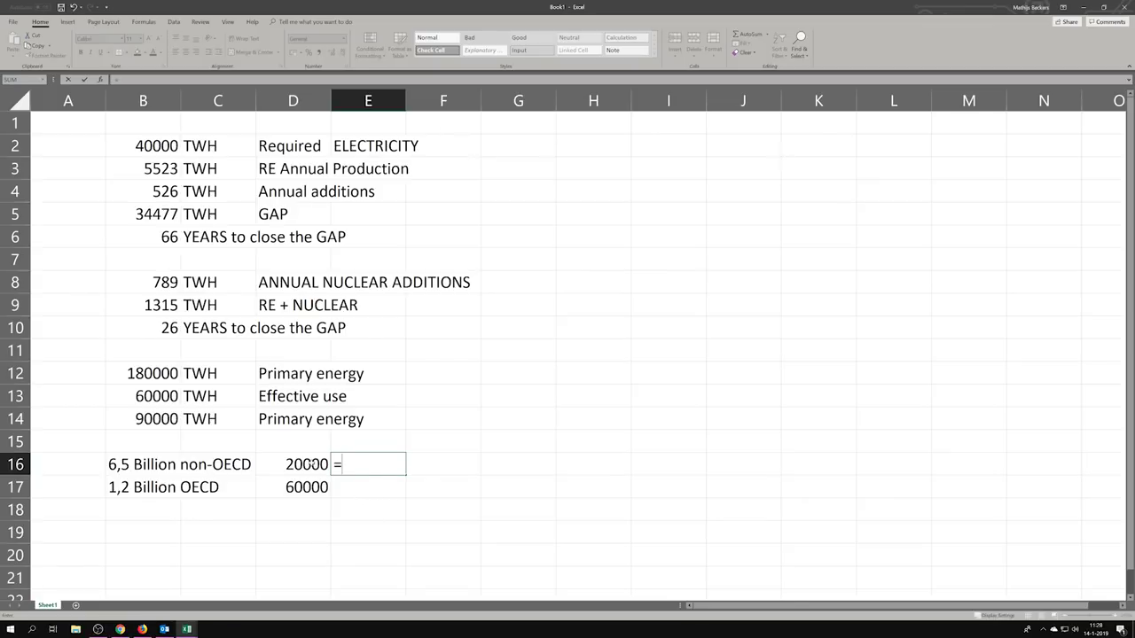
left_click(309, 464)
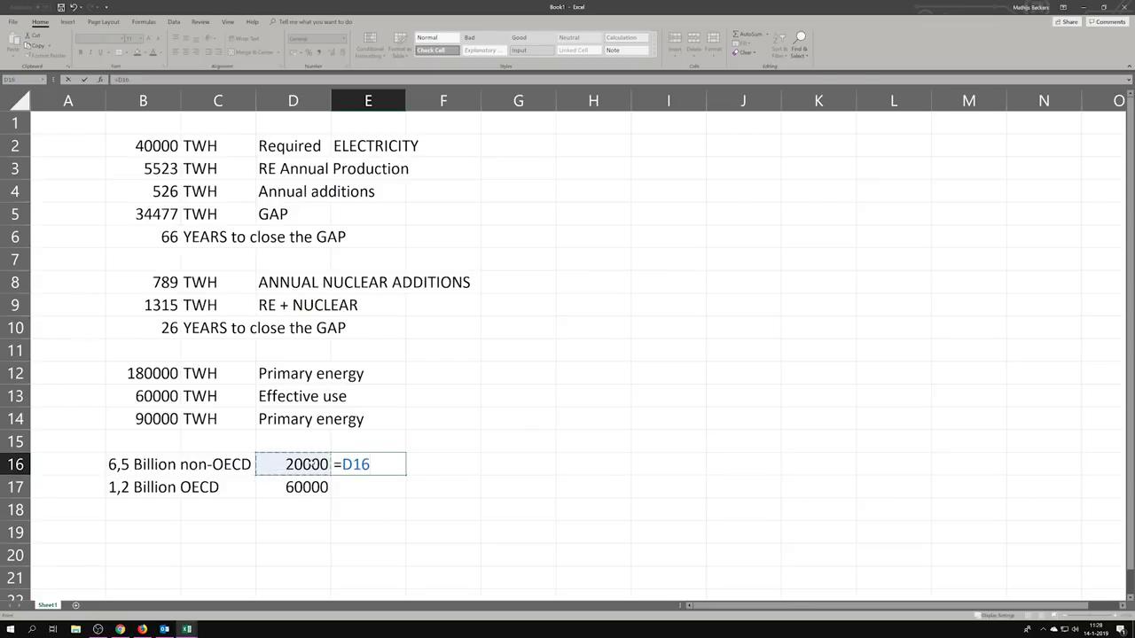
type("*6500000000")
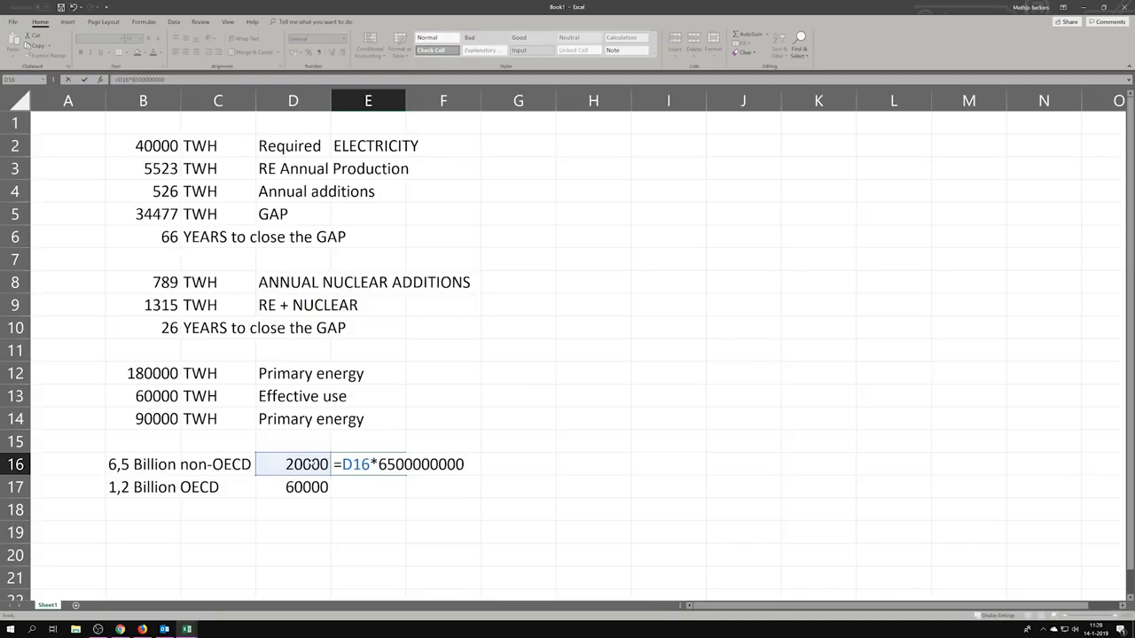
key("Return")
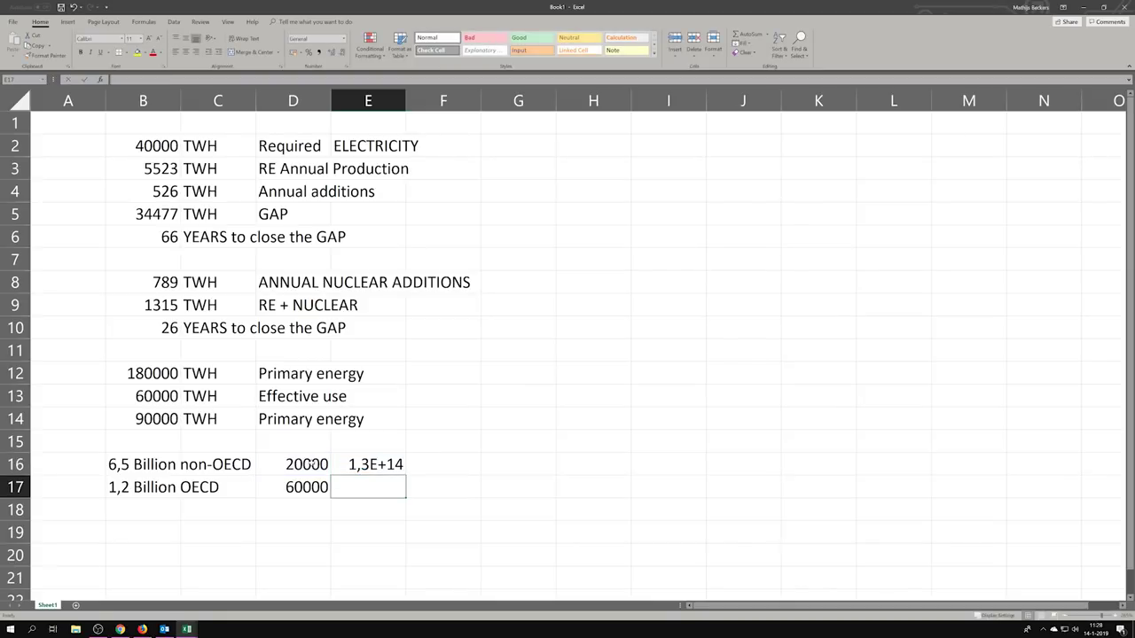
type("=")
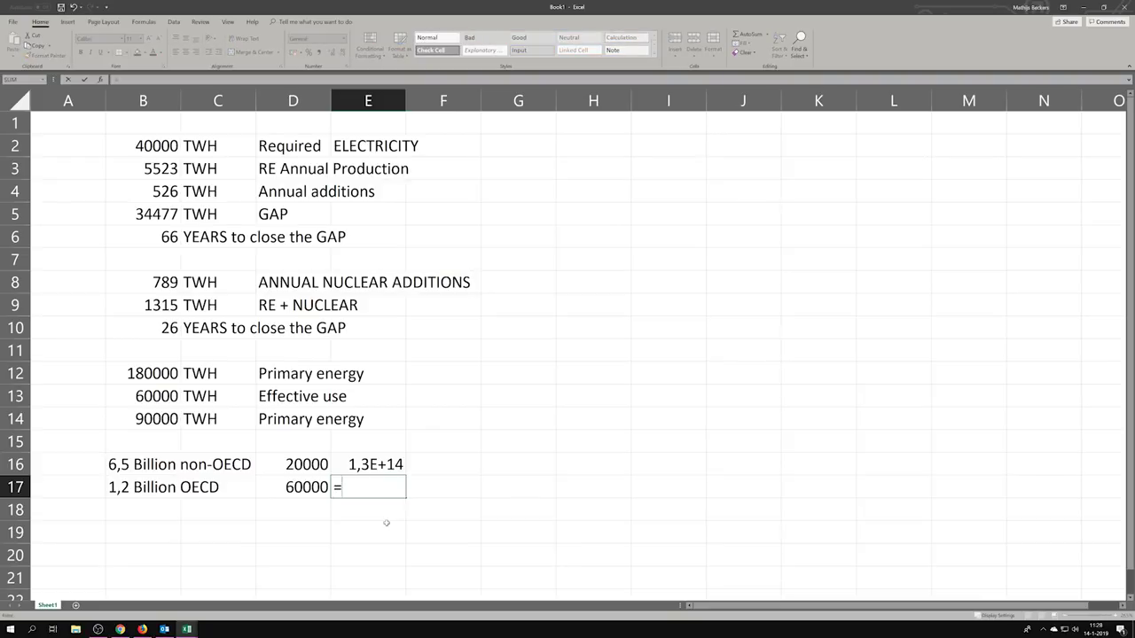
left_click(306, 487)
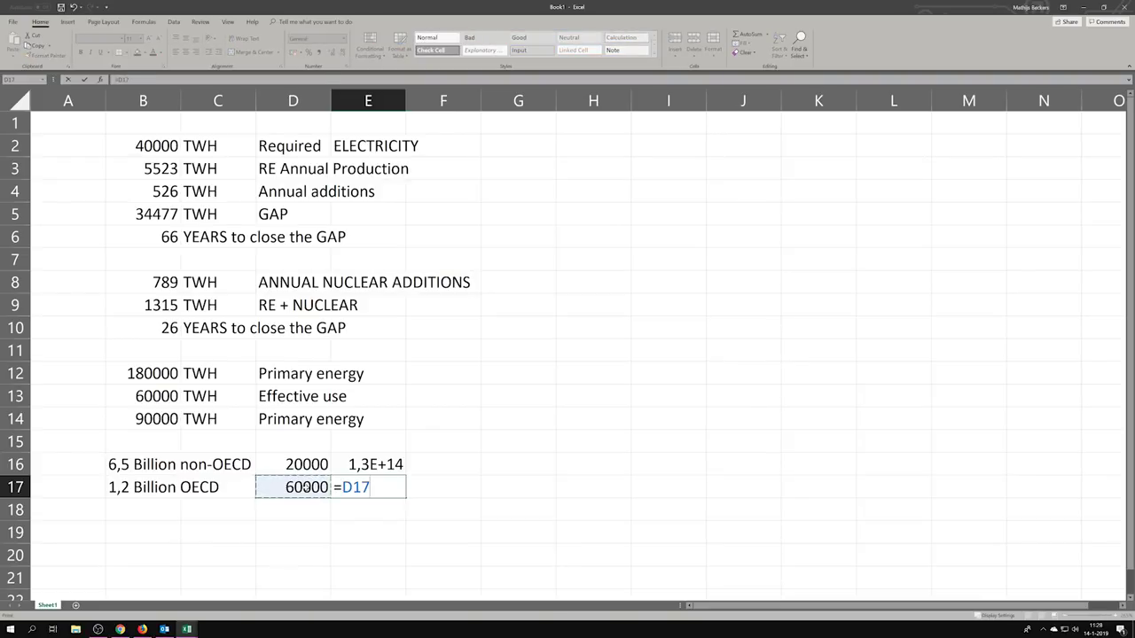
type("*1200000000")
key("Return")
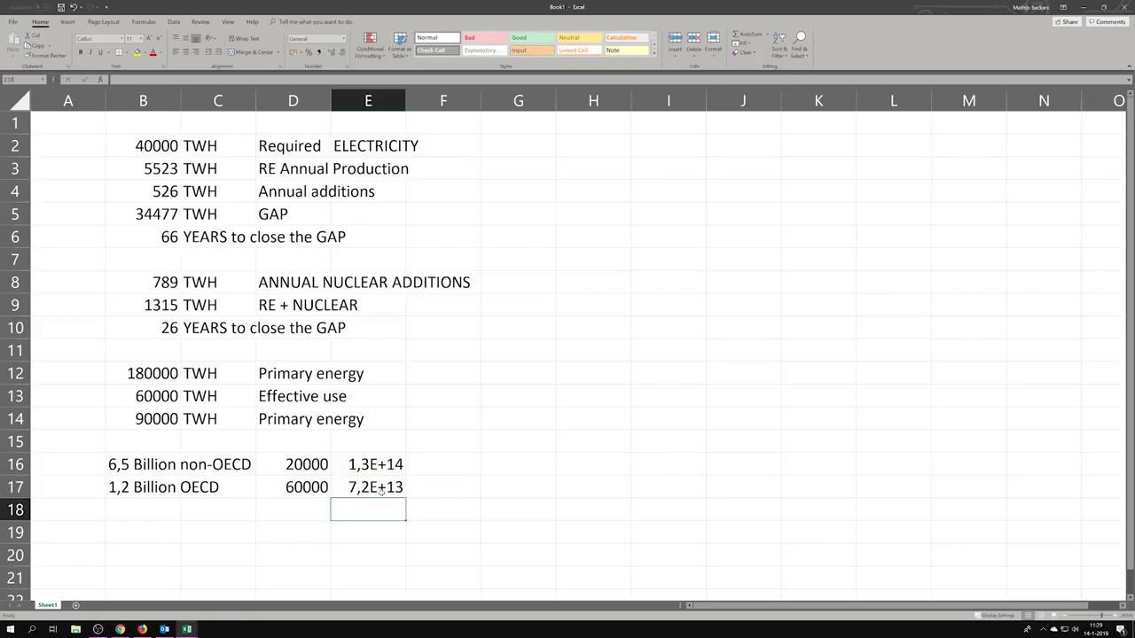
Label the non-OECD and OECD totals with the unit KWH in cells F16 and F17.
left_click_drag(381, 471, 372, 487)
left_click(371, 485)
left_click(371, 502)
left_click(456, 471)
type("KWH")
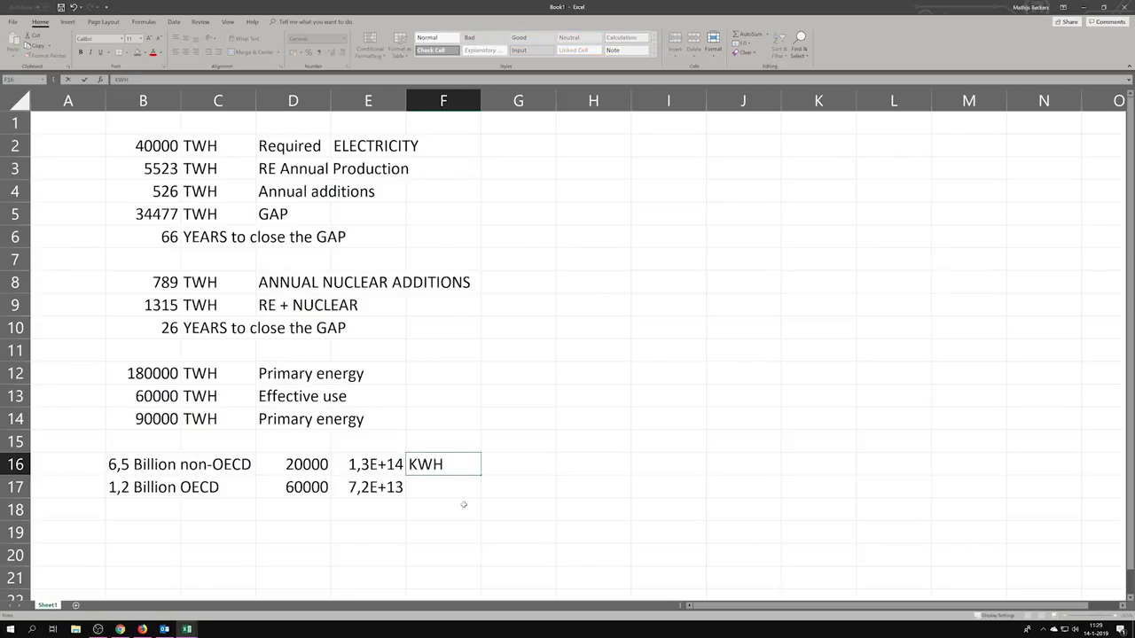
key("Return")
type("KWH")
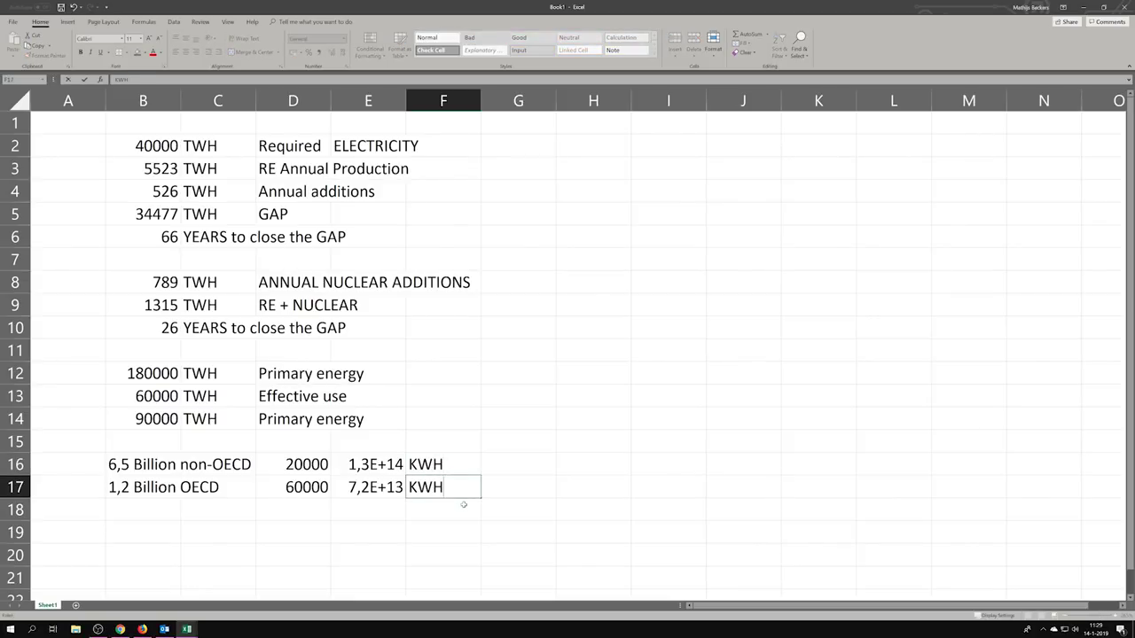
left_click(502, 529)
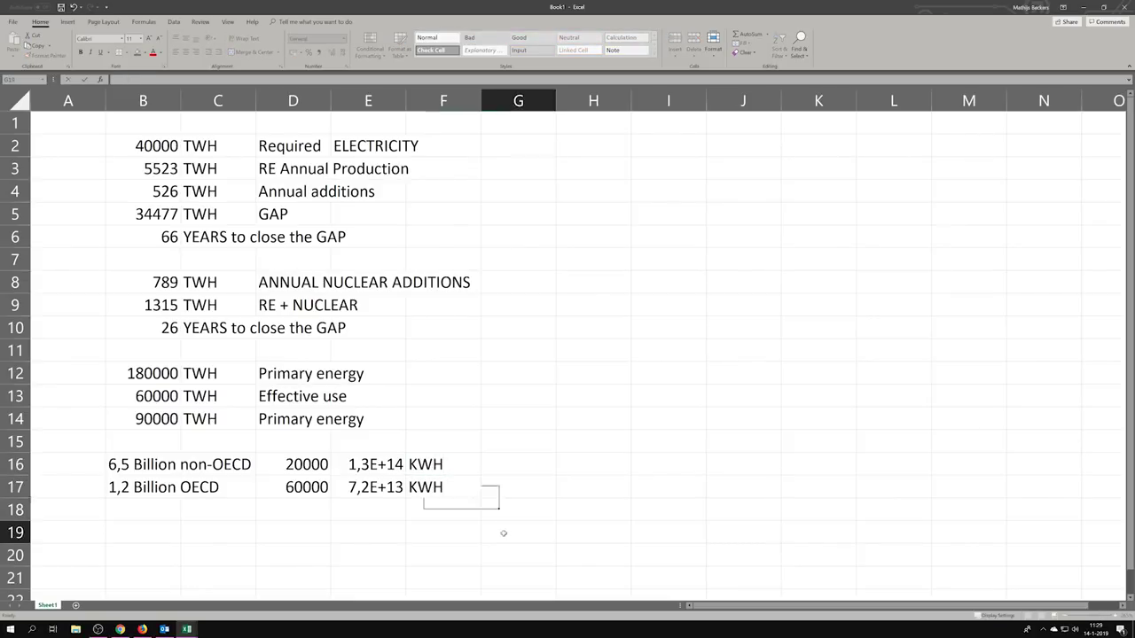
Add the non-OECD and OECD totals in cell E18 with the formula =E16+E17.
left_click(378, 504)
type("=")
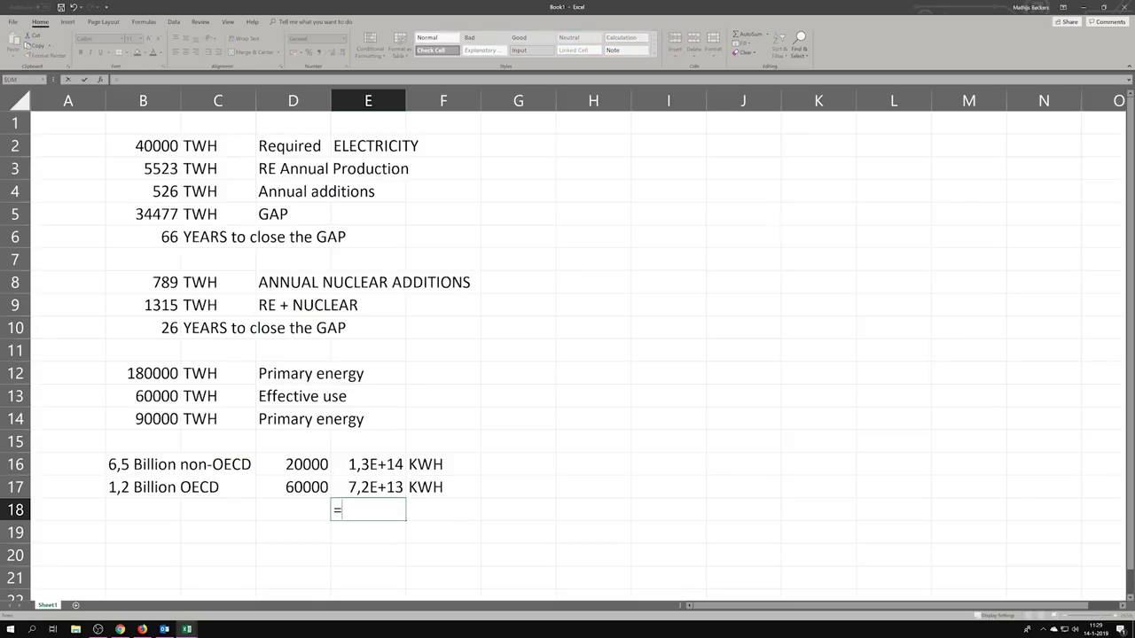
left_click(381, 462)
type("+")
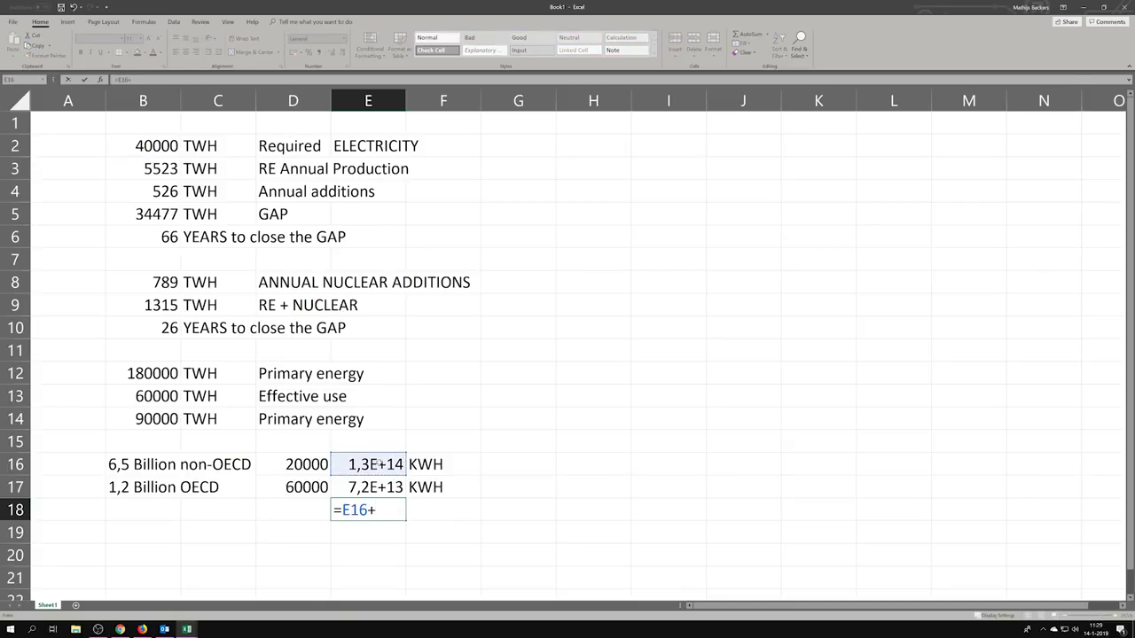
left_click(378, 486)
key("Return")
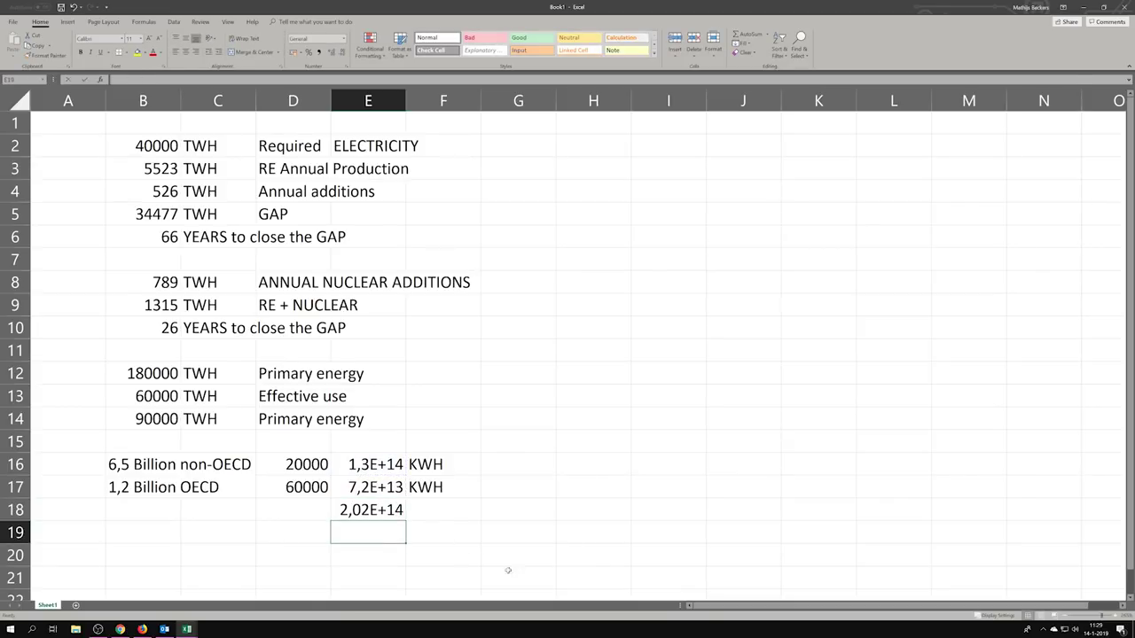
Label the combined total with the unit KWH in cell F18.
left_click(422, 494)
left_click(431, 509)
type("KWH")
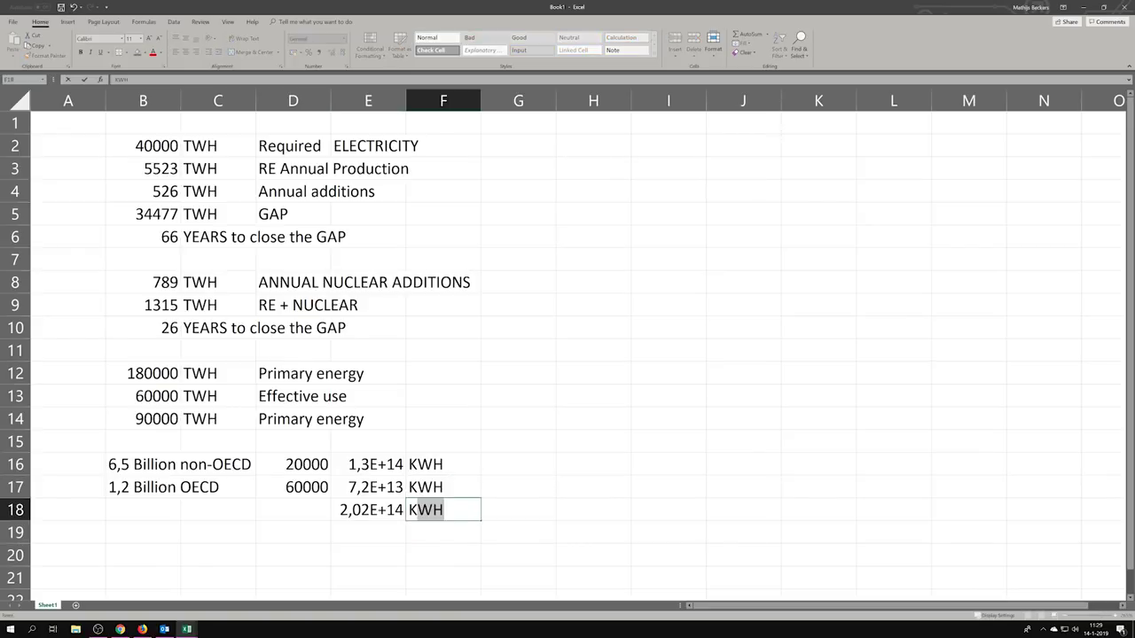
key("Tab")
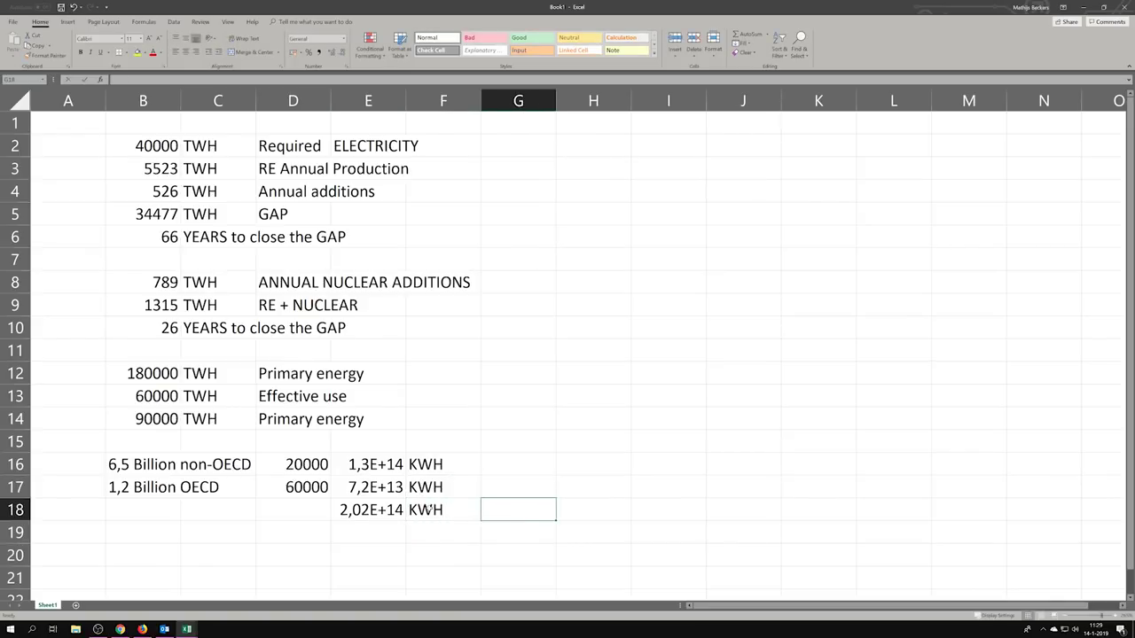
Enter the unit headings MWH, GWH and TWH in cells G15, H15 and I15.
left_click(506, 447)
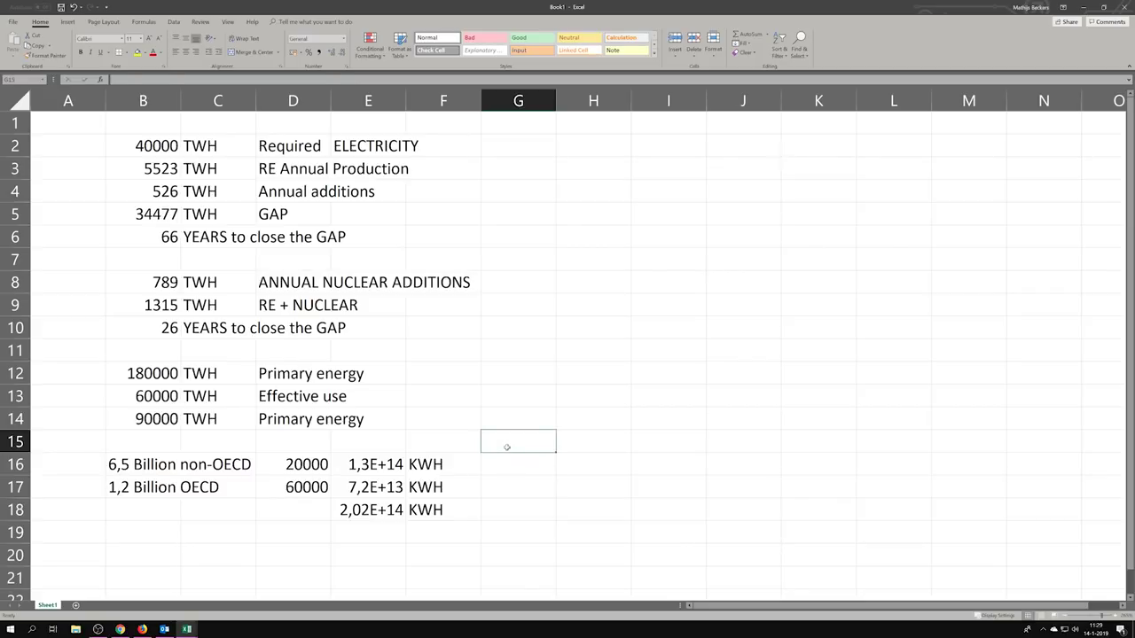
type("MWH")
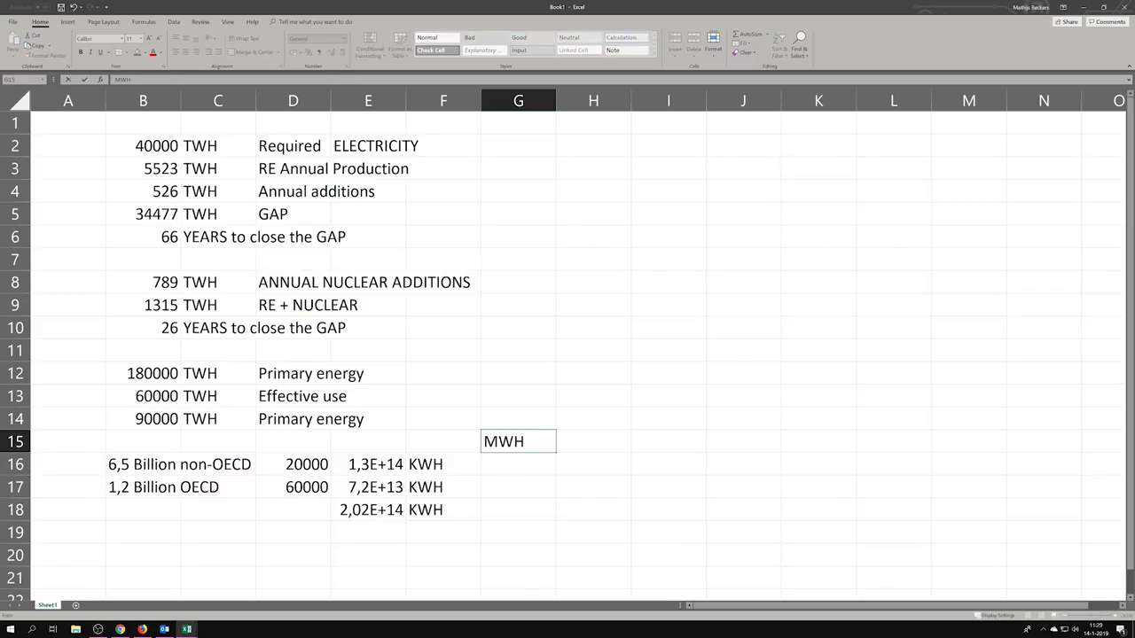
key("Tab")
type("GWH")
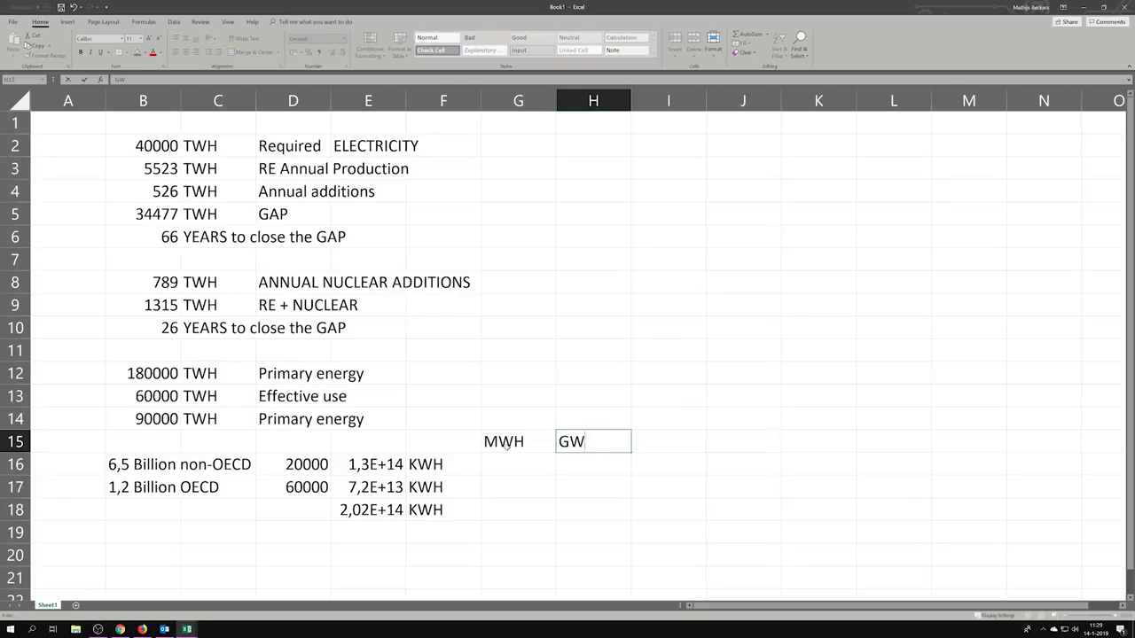
key("Tab")
key("Tab")
key("Left")
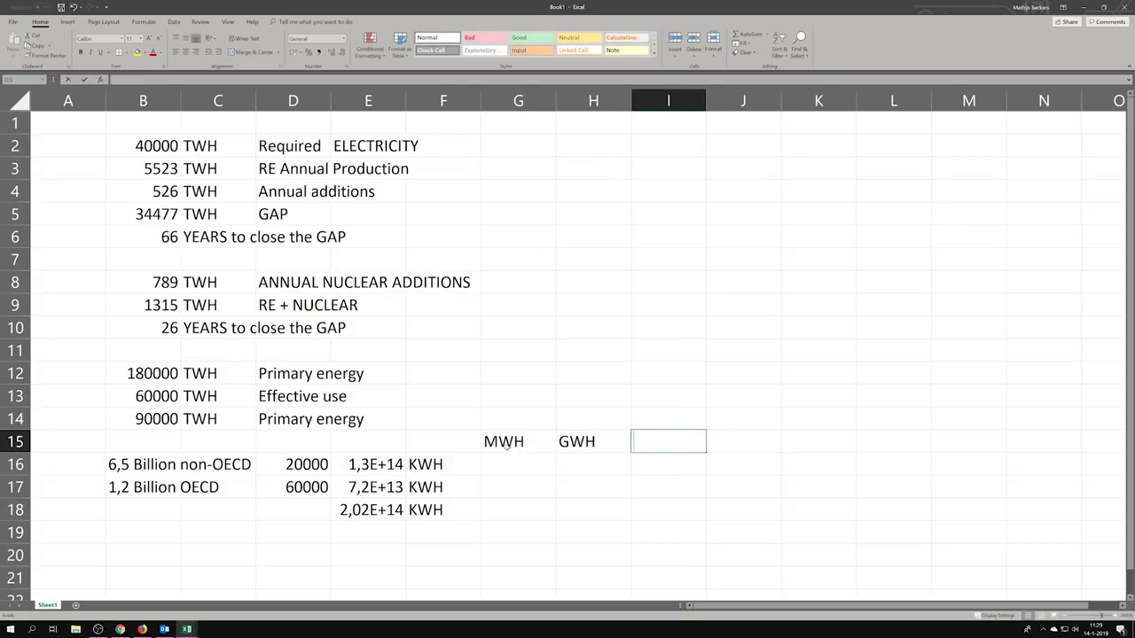
type("TWh")
key("BackSpace")
type("H")
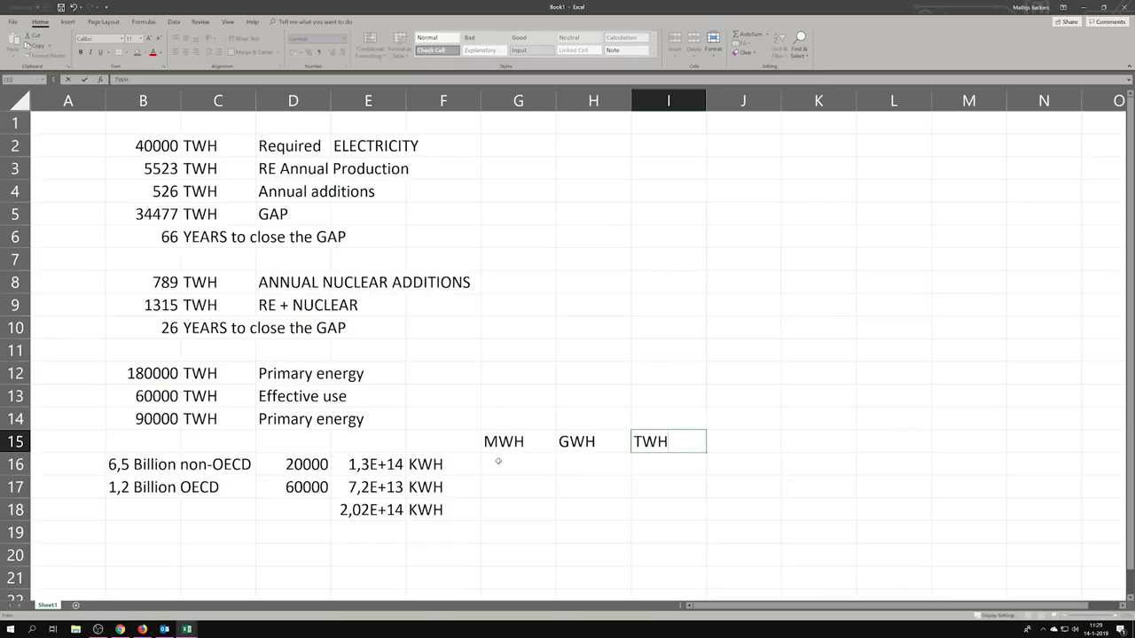
Convert the KWH totals to MWH by entering =E16/1000 in cell G16 and filling it down to G18.
left_click(498, 461)
type("=")
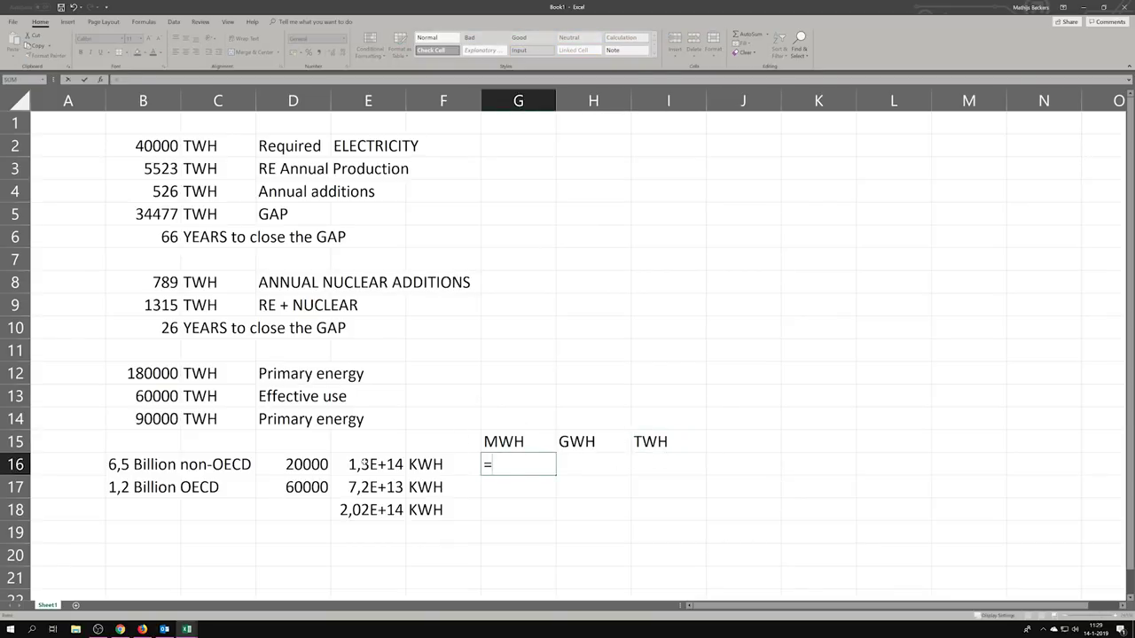
left_click(366, 462)
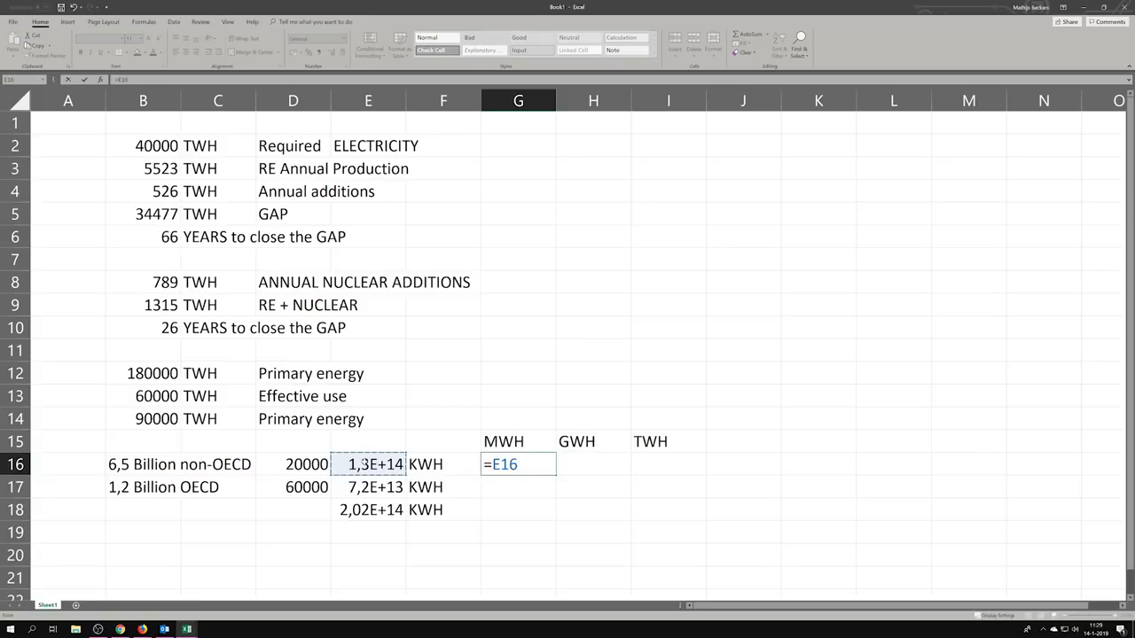
type("/1000")
key("Return")
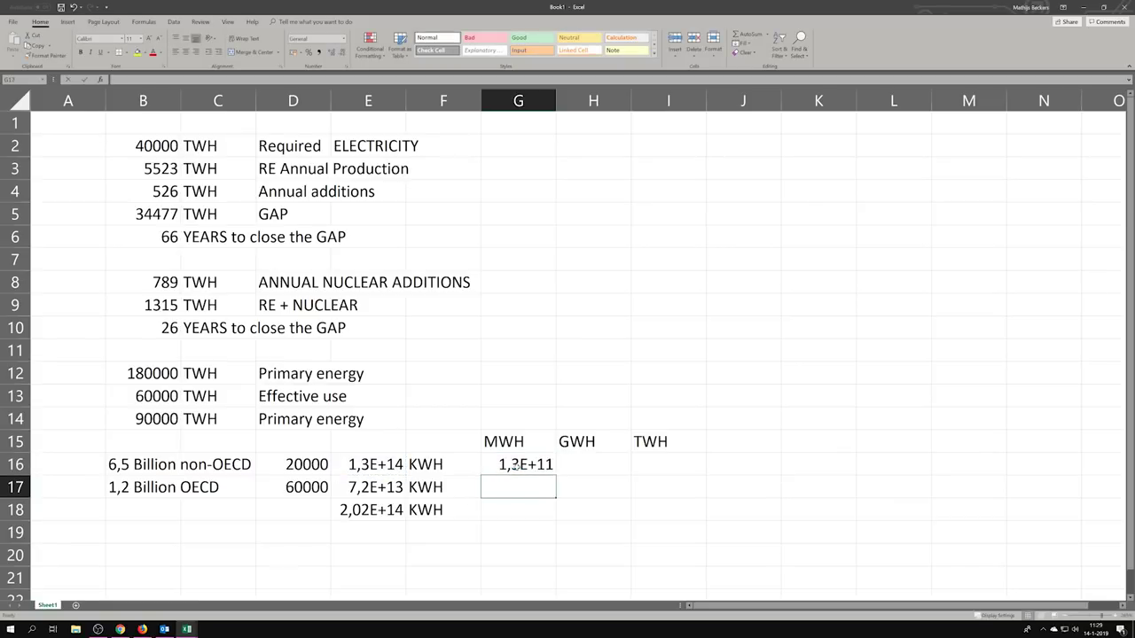
left_click(515, 465)
left_click_drag(558, 474, 558, 524)
left_click(669, 532)
Convert the MWH values to GWH by entering =G16/1000 in cell H16 and filling it down to H18.
left_click(604, 457)
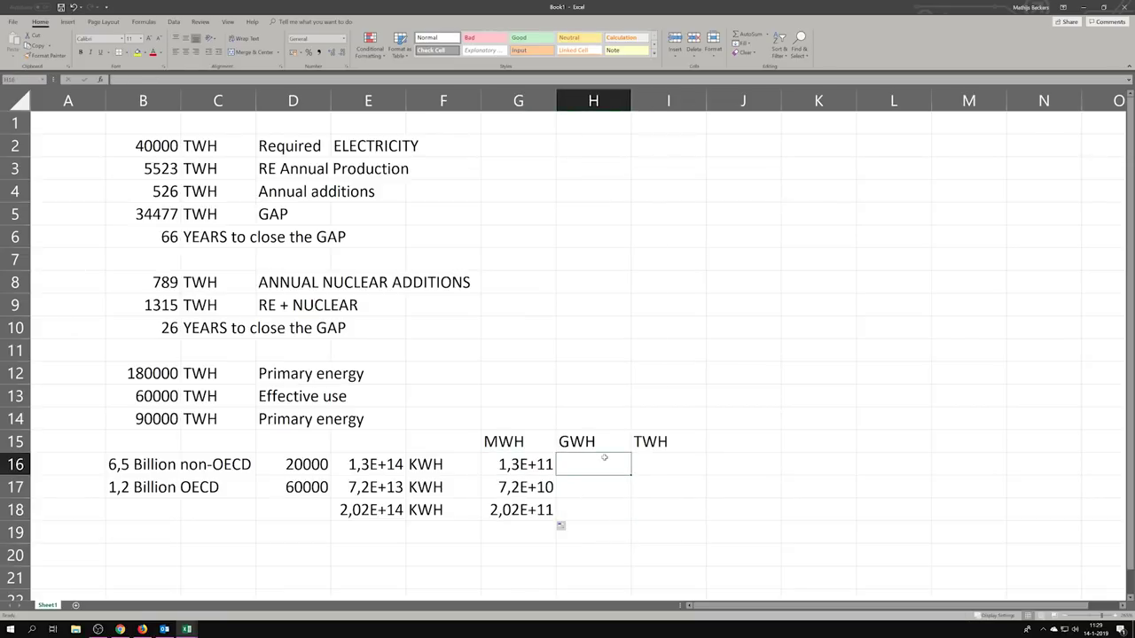
type("=")
left_click(520, 463)
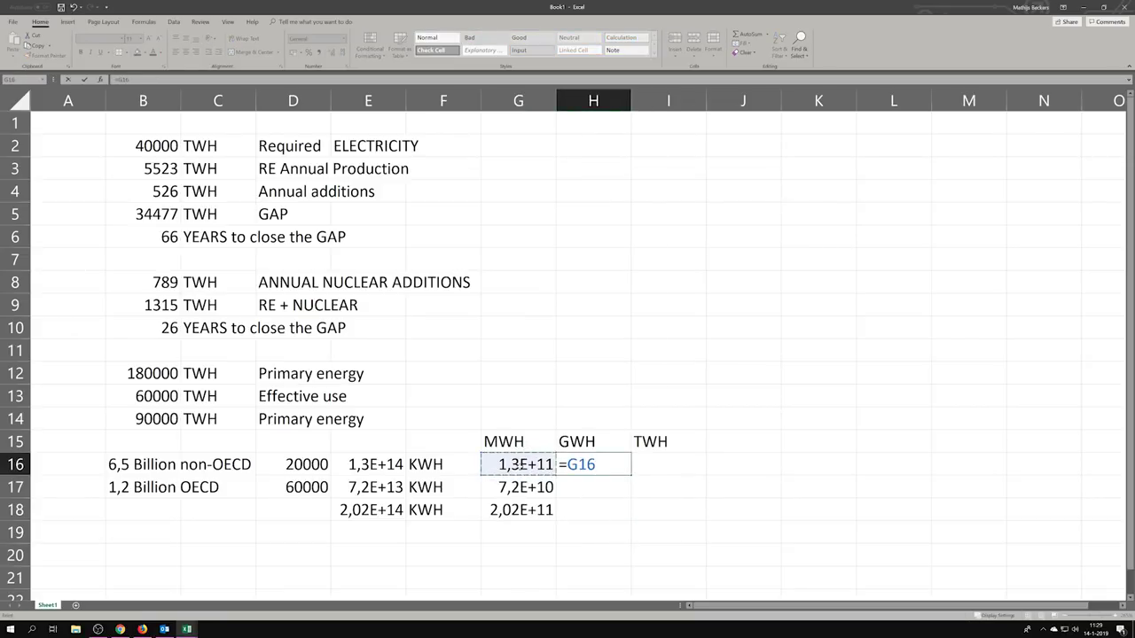
type("/1000")
key("Return")
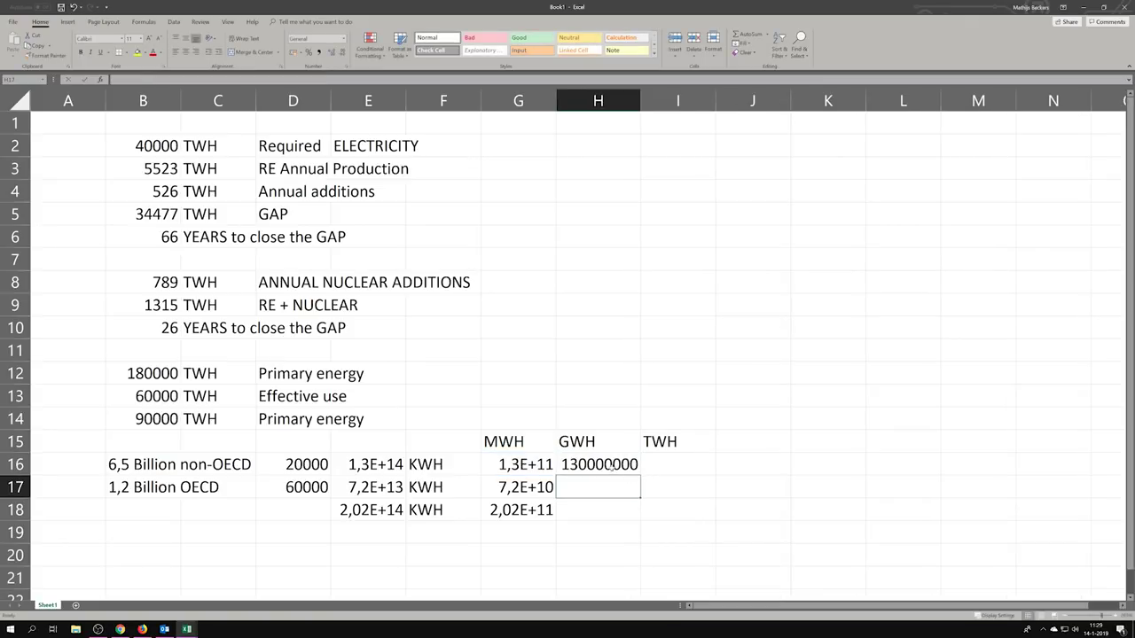
left_click(616, 468)
left_click_drag(641, 476, 632, 515)
left_click(684, 503)
Fill the GWH formulas in H16:H18 across into I16:I18 to convert the values to TWH.
left_click_drag(616, 465, 701, 520)
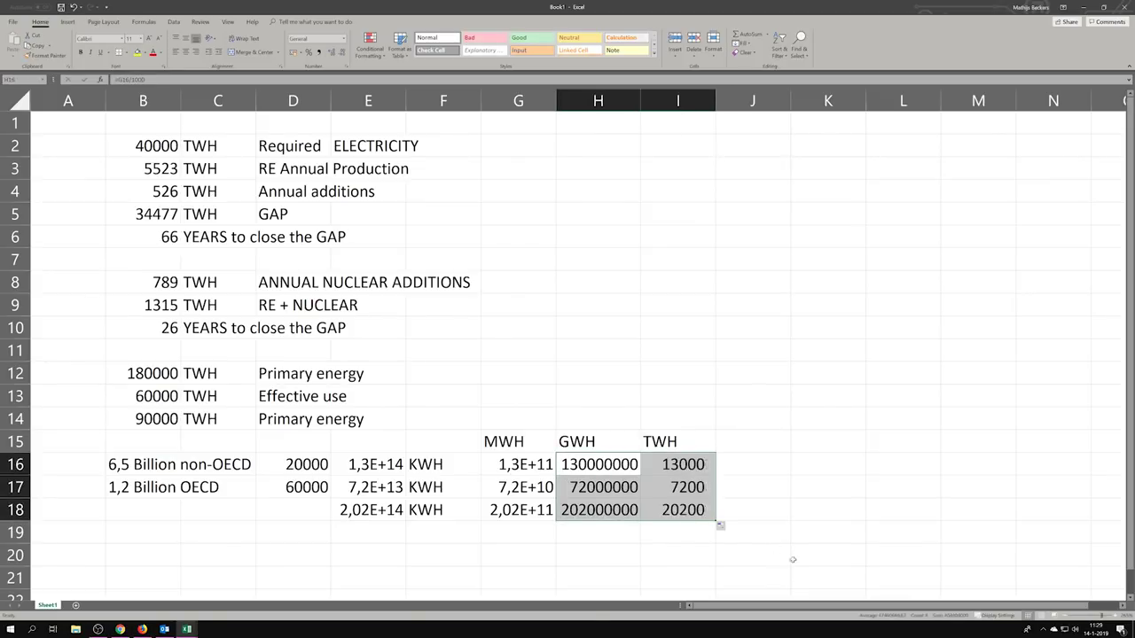
left_click(800, 568)
left_click(685, 510)
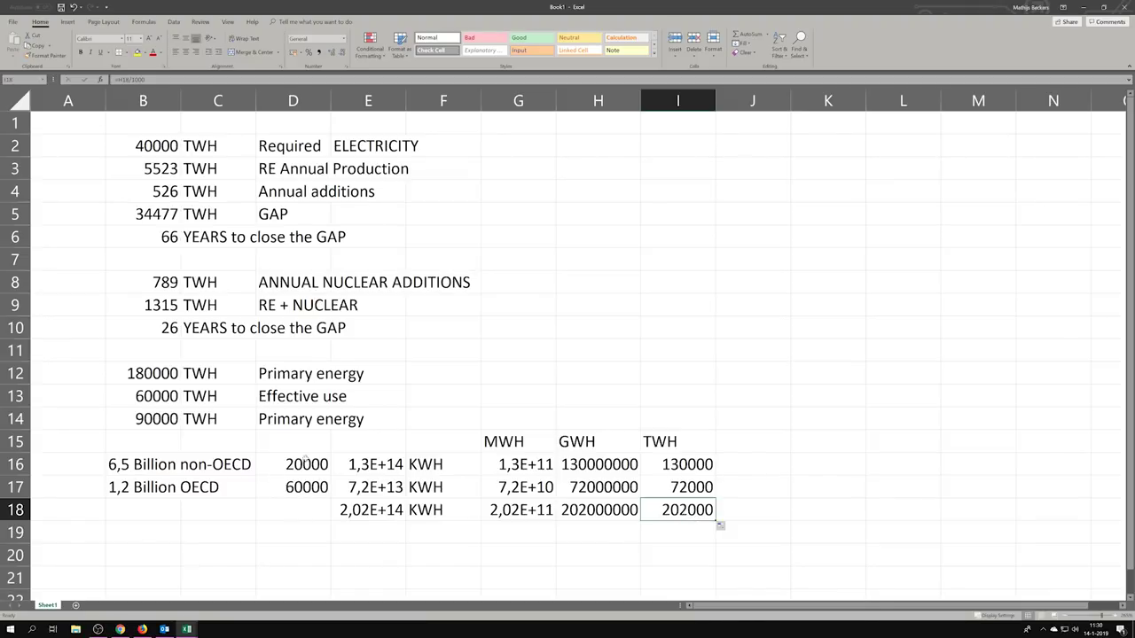
Change the non-OECD per-person energy use in cell D16 to 15000.
left_click(307, 467)
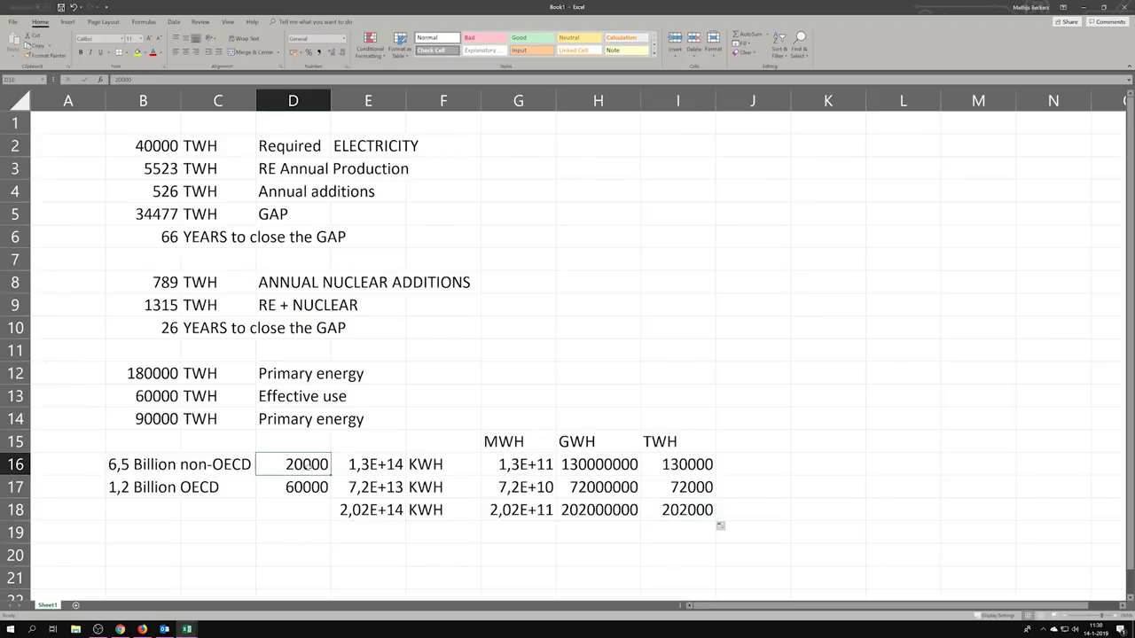
type("15000")
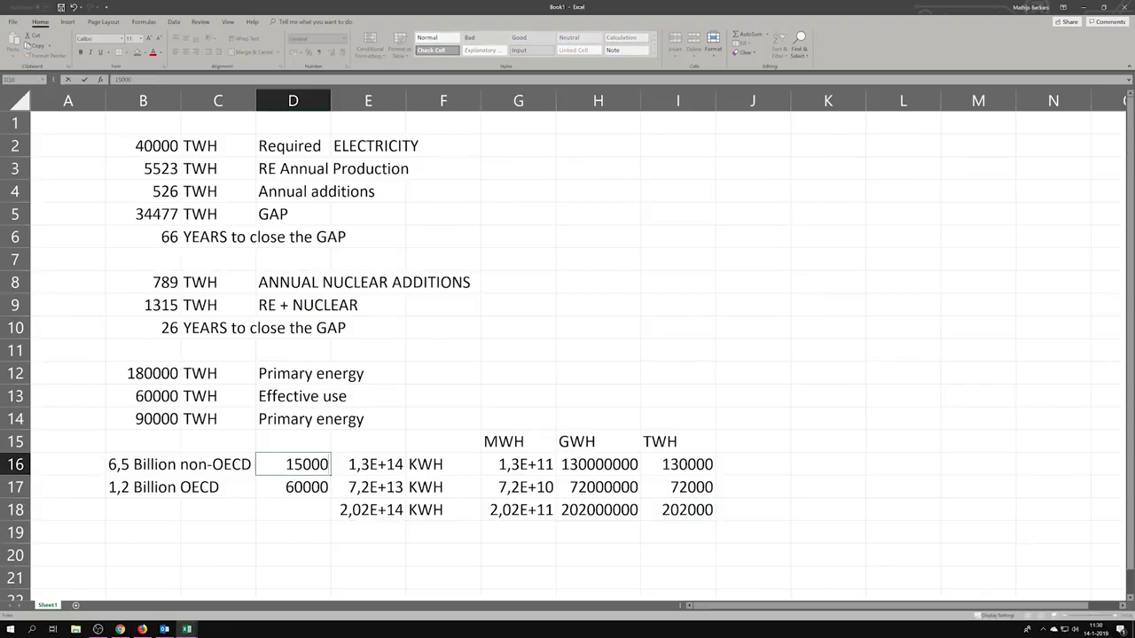
key("Return")
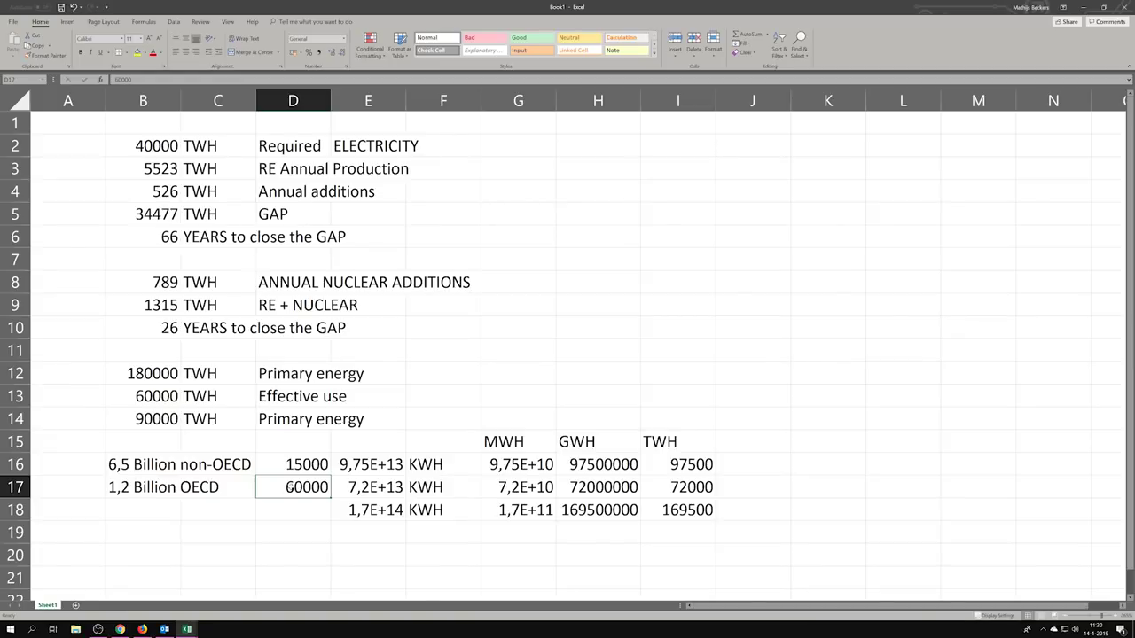
Change the OECD per-person energy use in cell D17 to 50000.
double_click(290, 487)
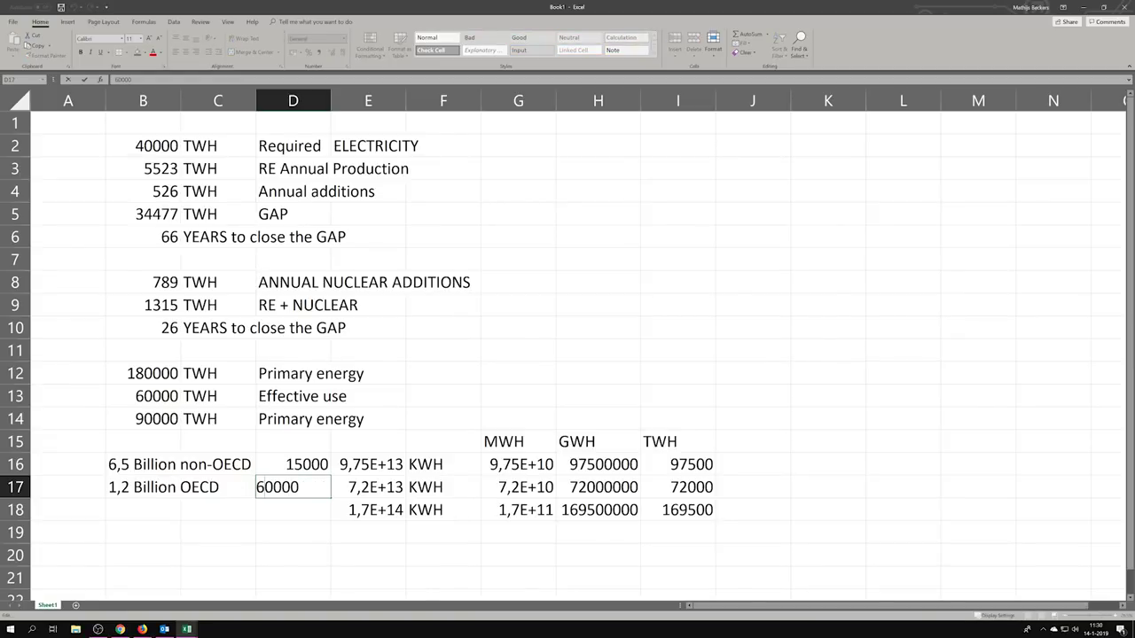
key("Delete")
type("5")
key("Return")
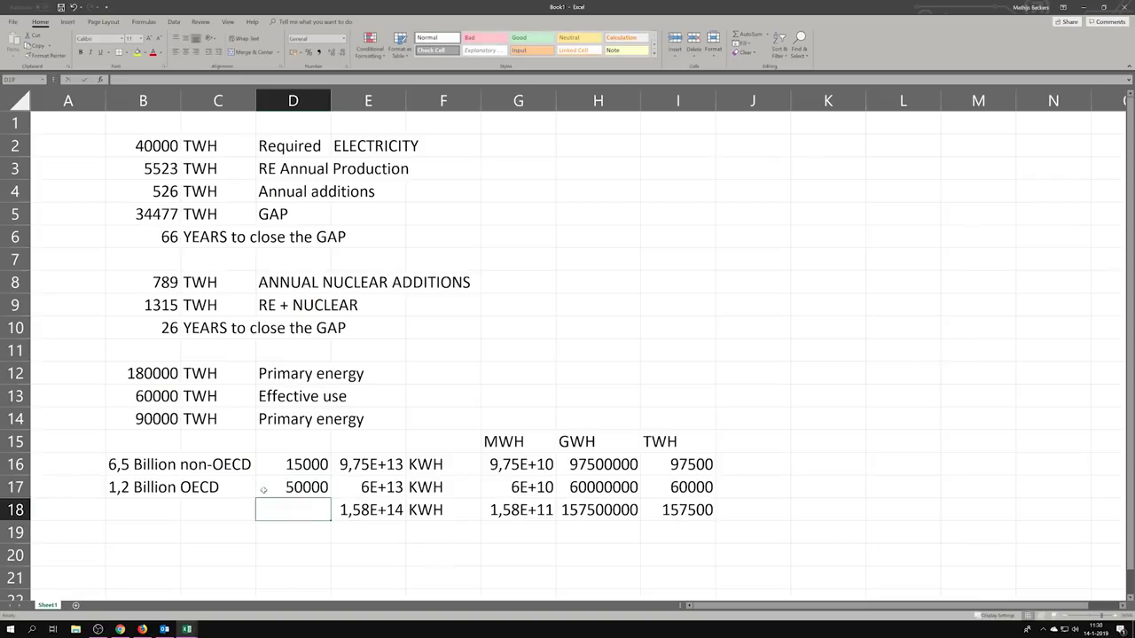
Change the non-OECD per-person energy use in cell D16 to 12000.
left_click(297, 487)
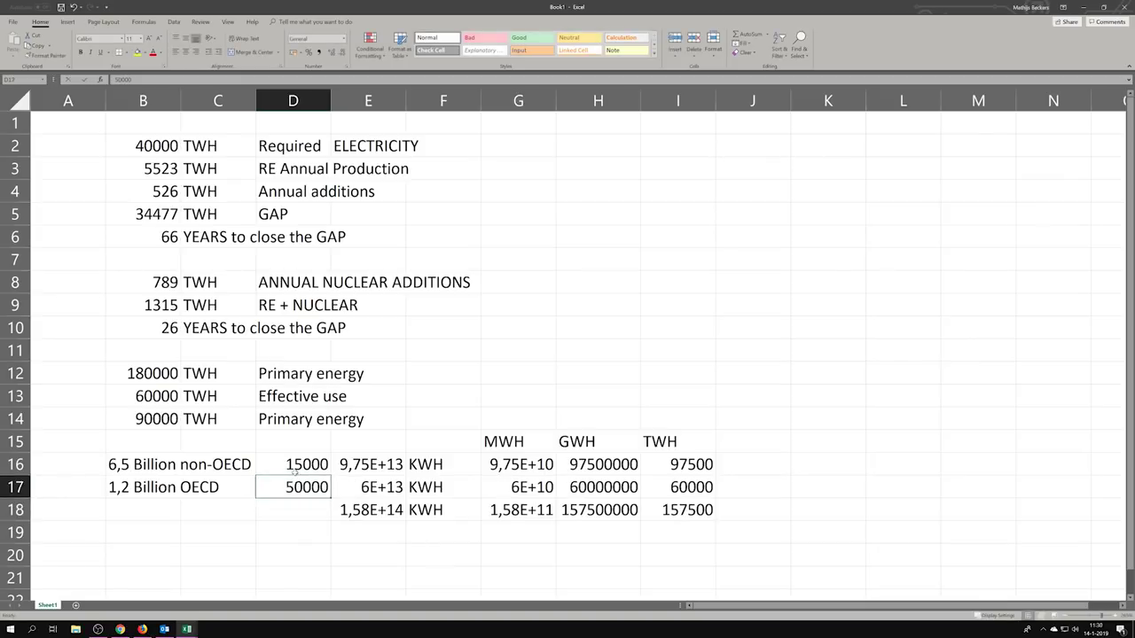
double_click(268, 463)
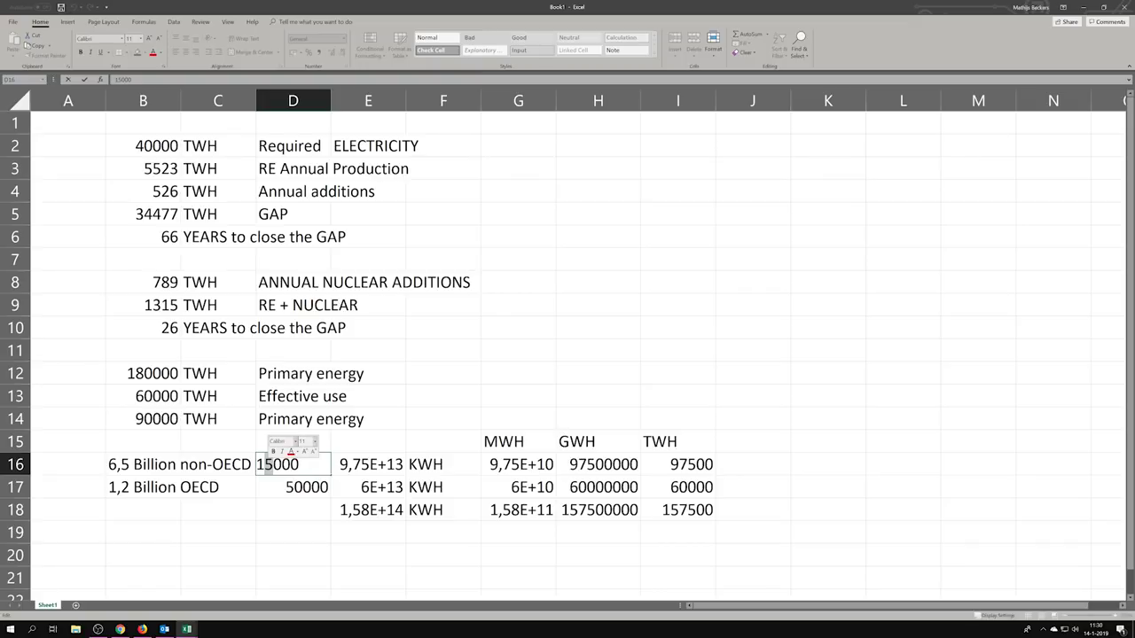
type("2")
key("Return")
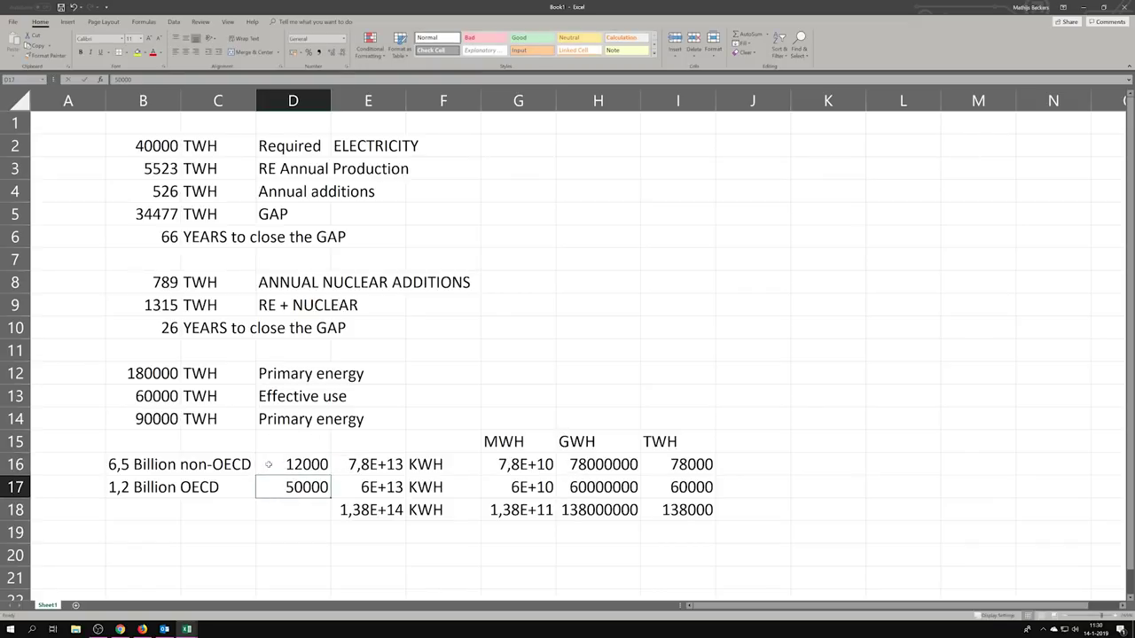
Change the non-OECD per-person energy use in cell D16 to 20000.
double_click(267, 464)
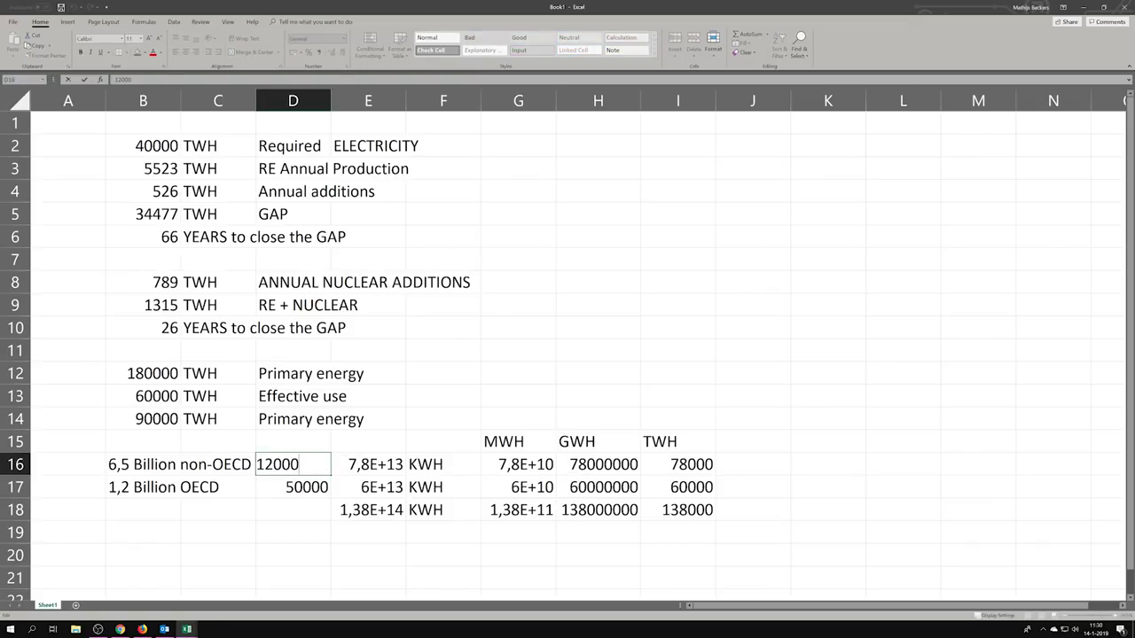
key("Delete")
key("Delete")
type("20")
key("Return")
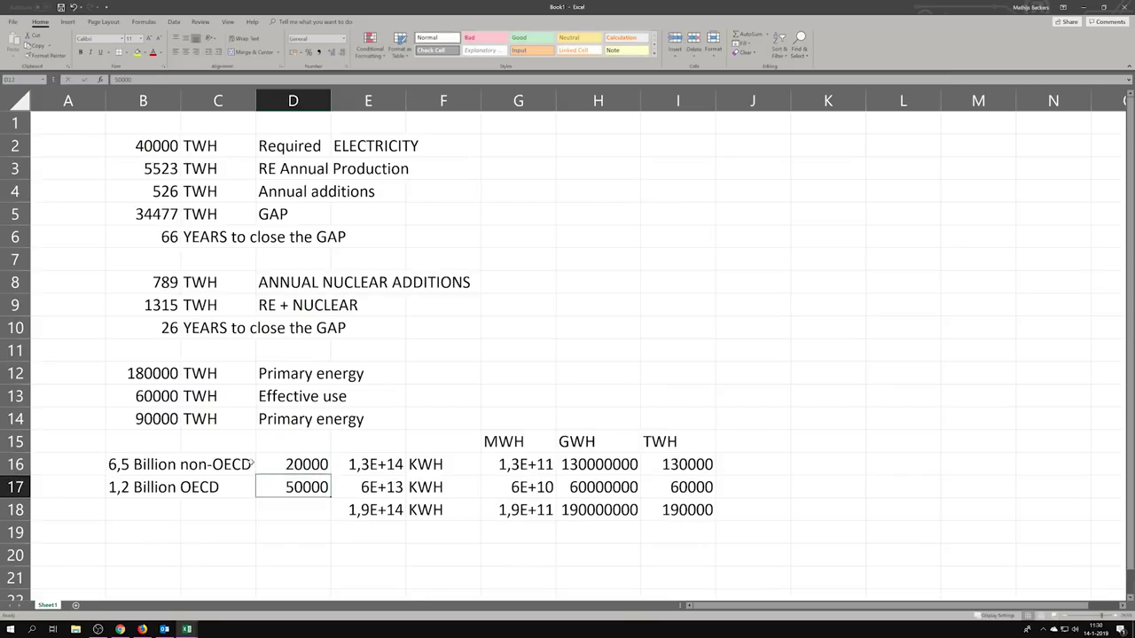
Set the non-OECD per-person energy use in cell D16 to 17000.
double_click(306, 468)
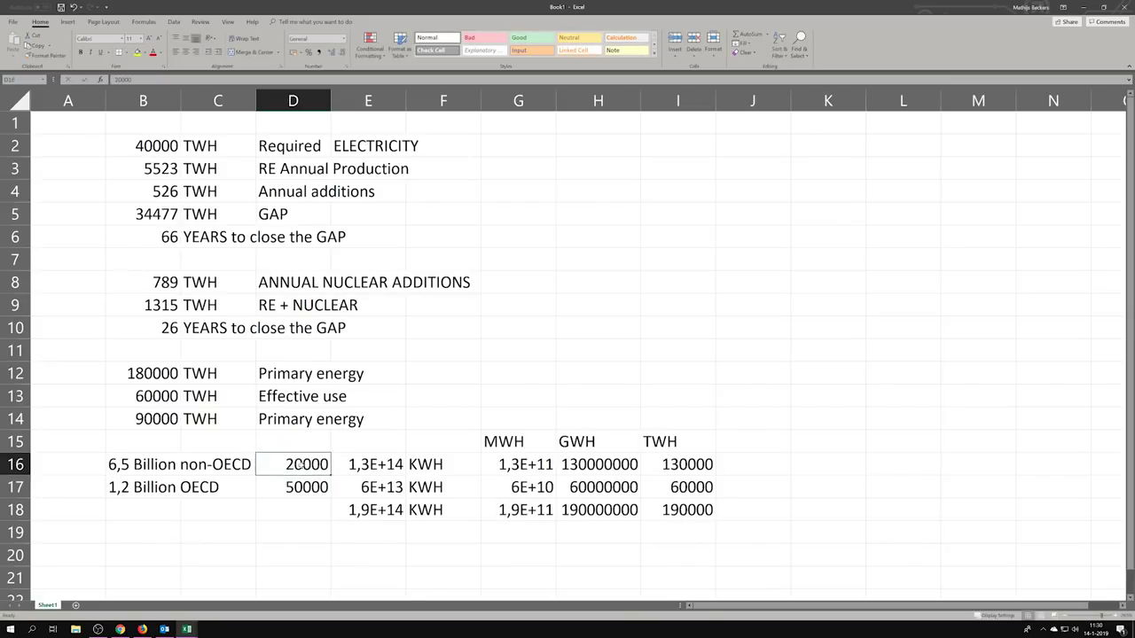
key("BackSpace")
key("BackSpace")
key("BackSpace")
key("BackSpace")
key("BackSpace")
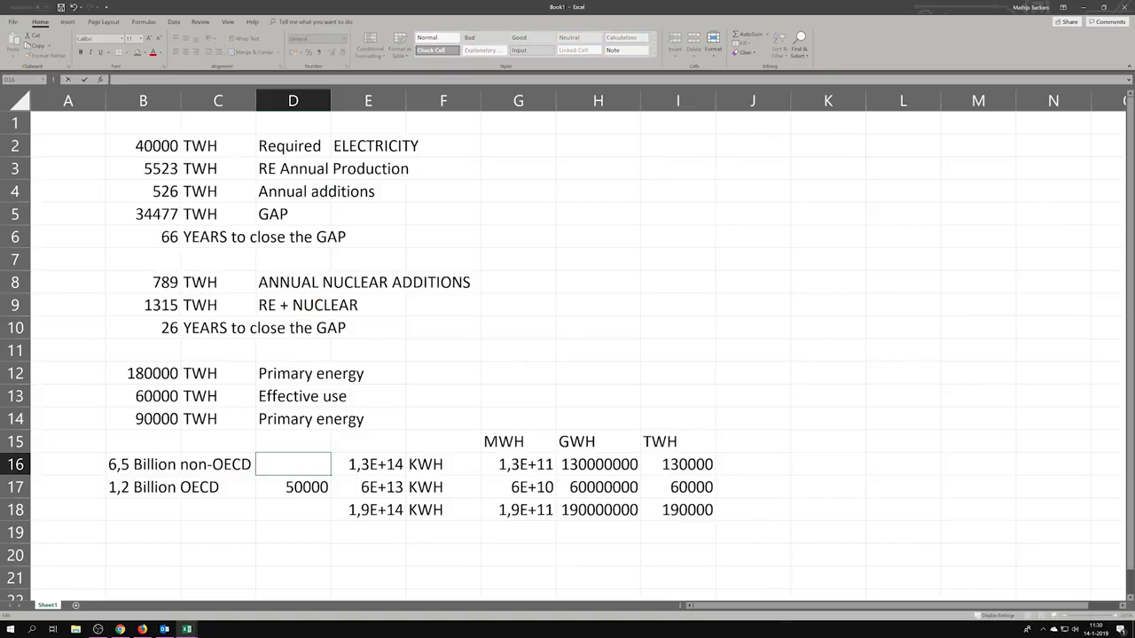
type("17000")
key("Return")
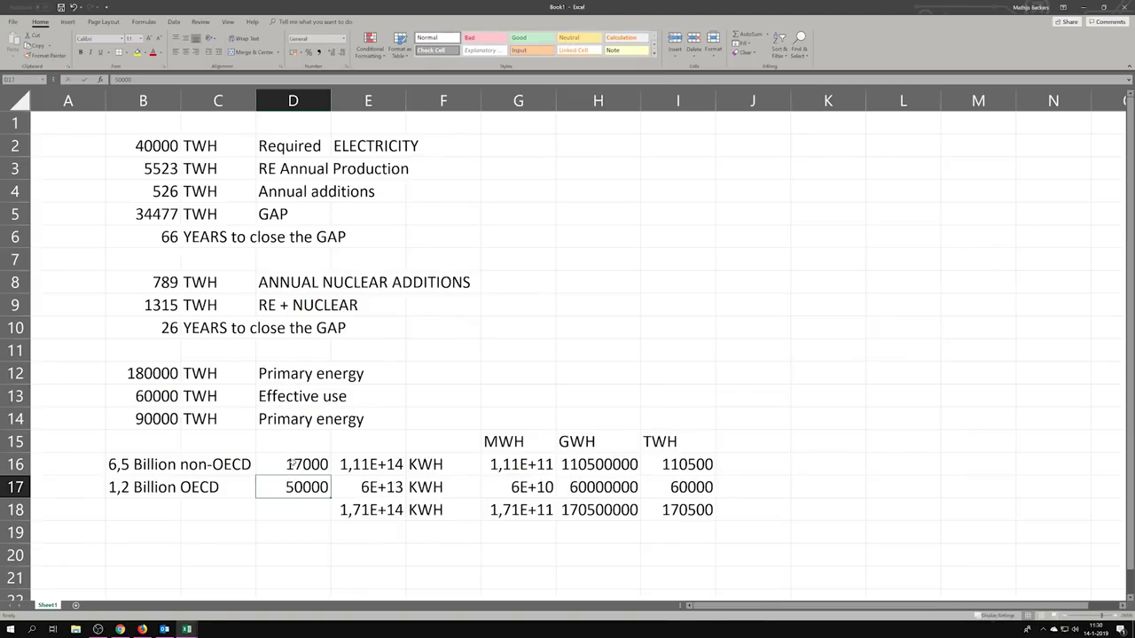
Label the TWH total by entering "TWH / YEAR / WORLD POPULATION" in cell J18.
left_click(758, 510)
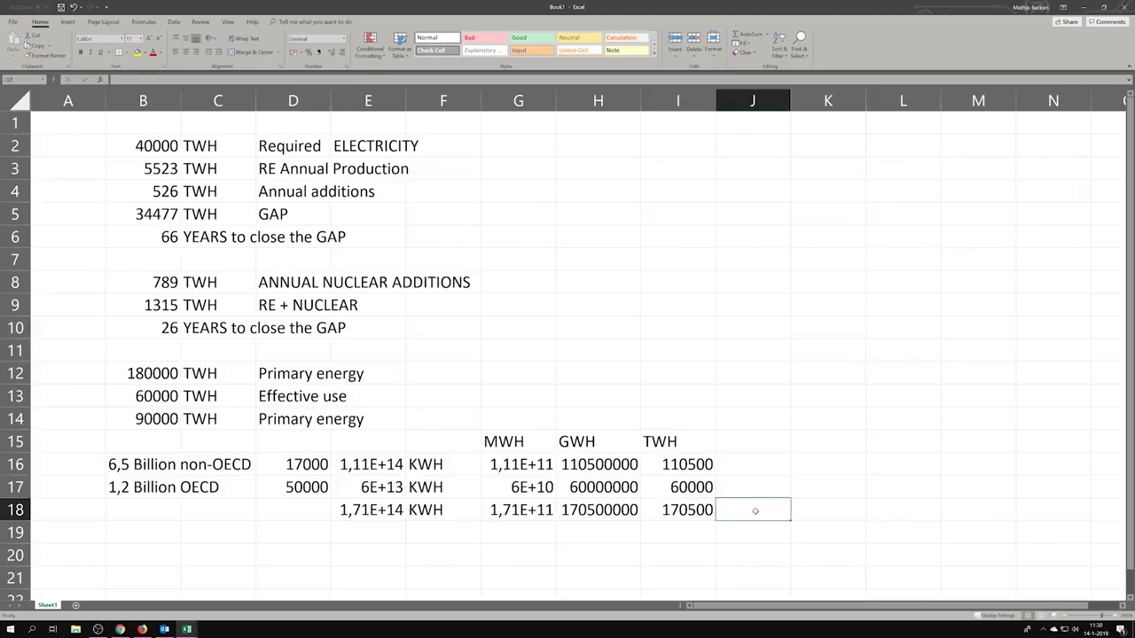
type("TWH")
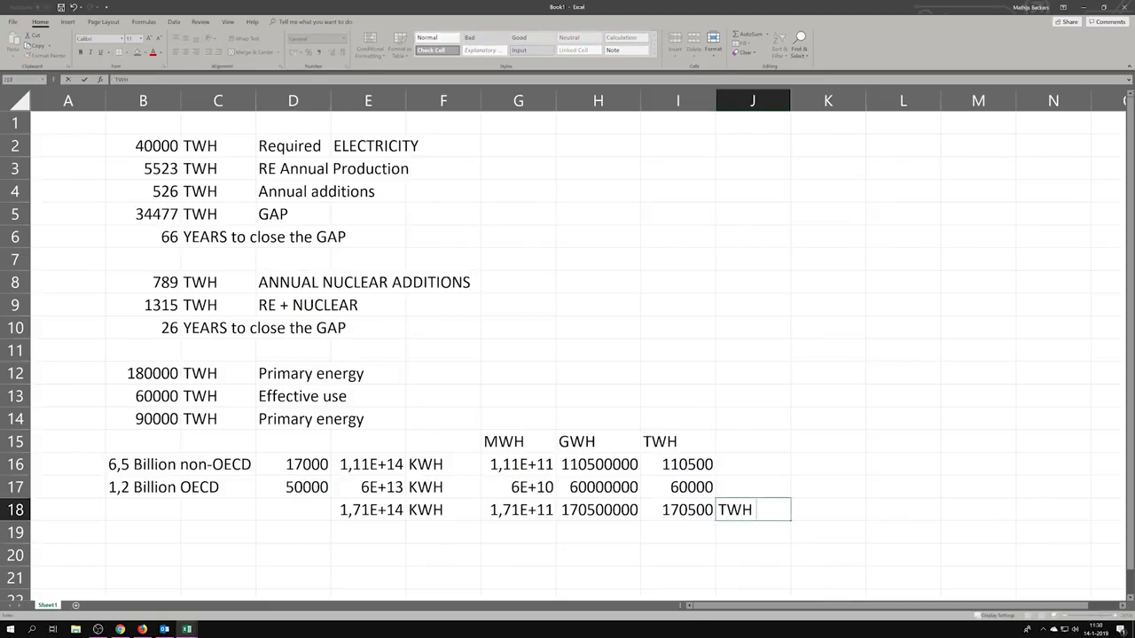
type(" / YEAR / WORLD POP")
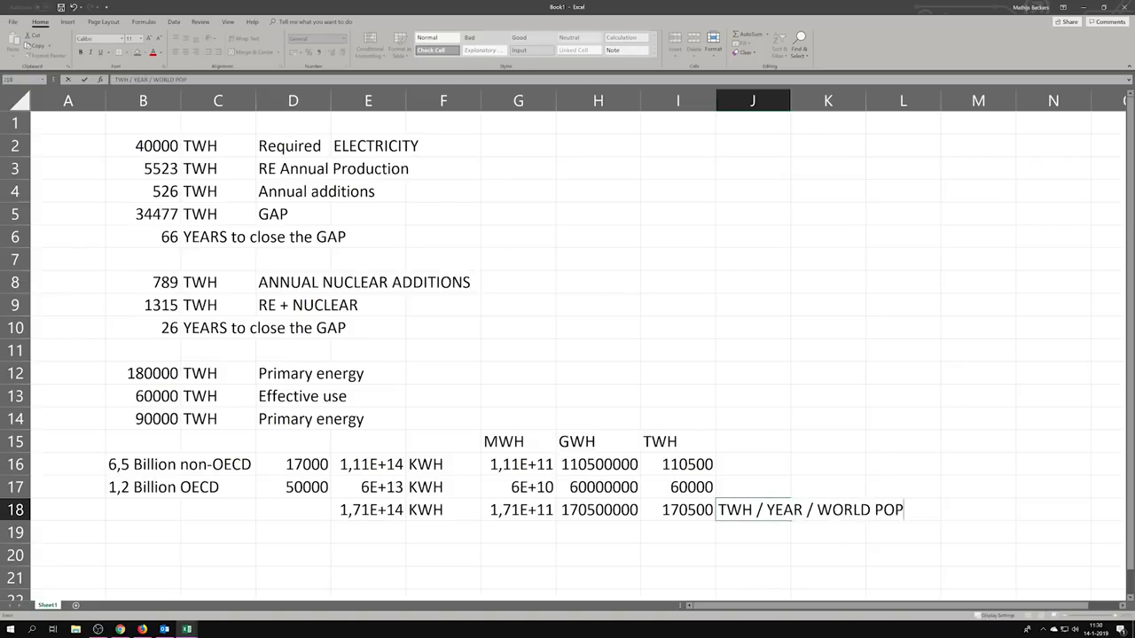
type("ULATION")
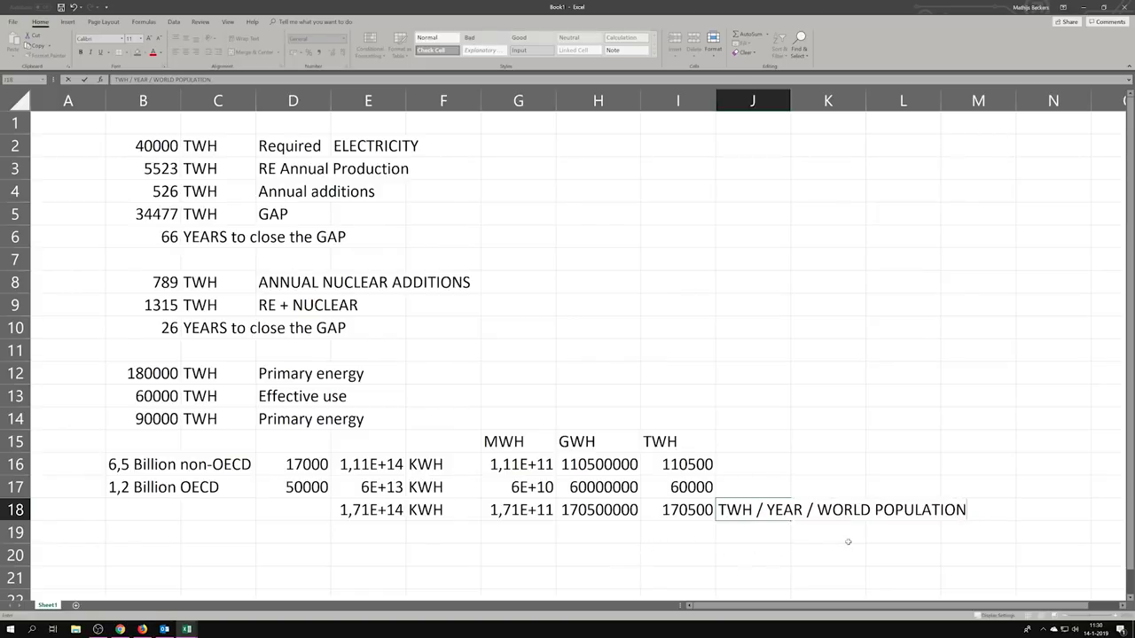
Add the note "2/3rds losses in primary to end-use conversion" in cell J19.
left_click(764, 537)
type("2/")
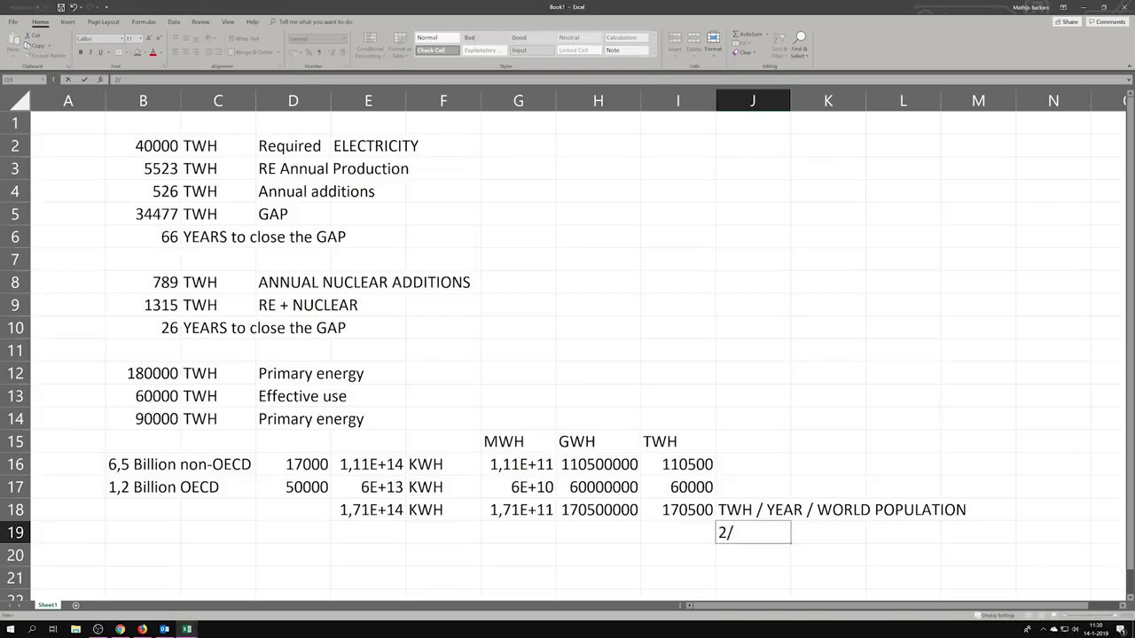
type("4")
key("BackSpace")
type("3rds losses")
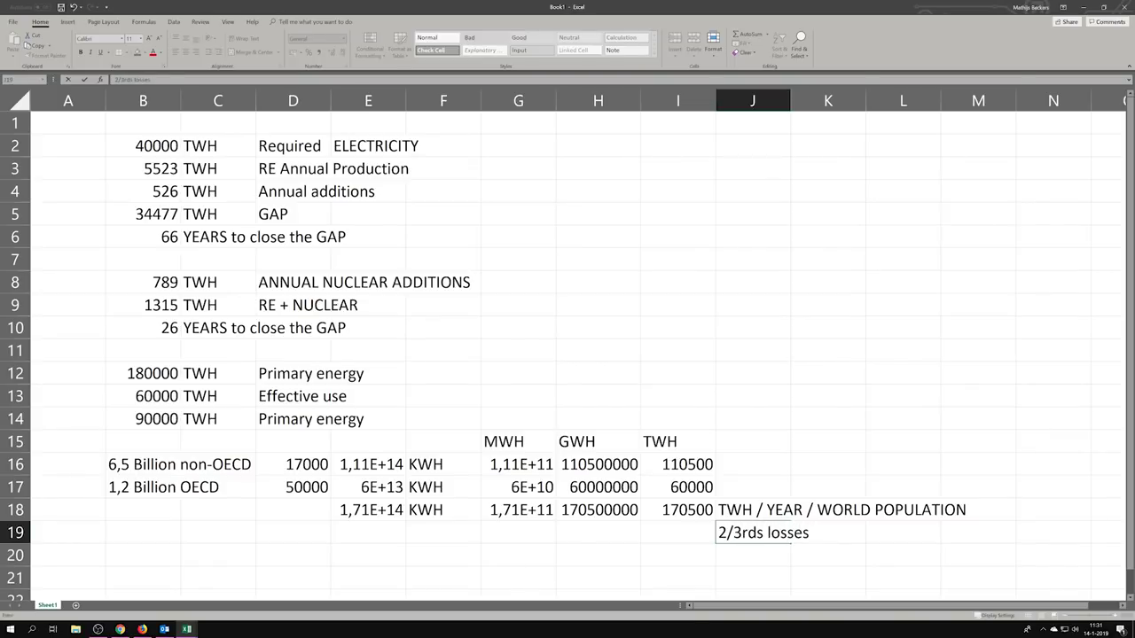
type(" in primary to end-su")
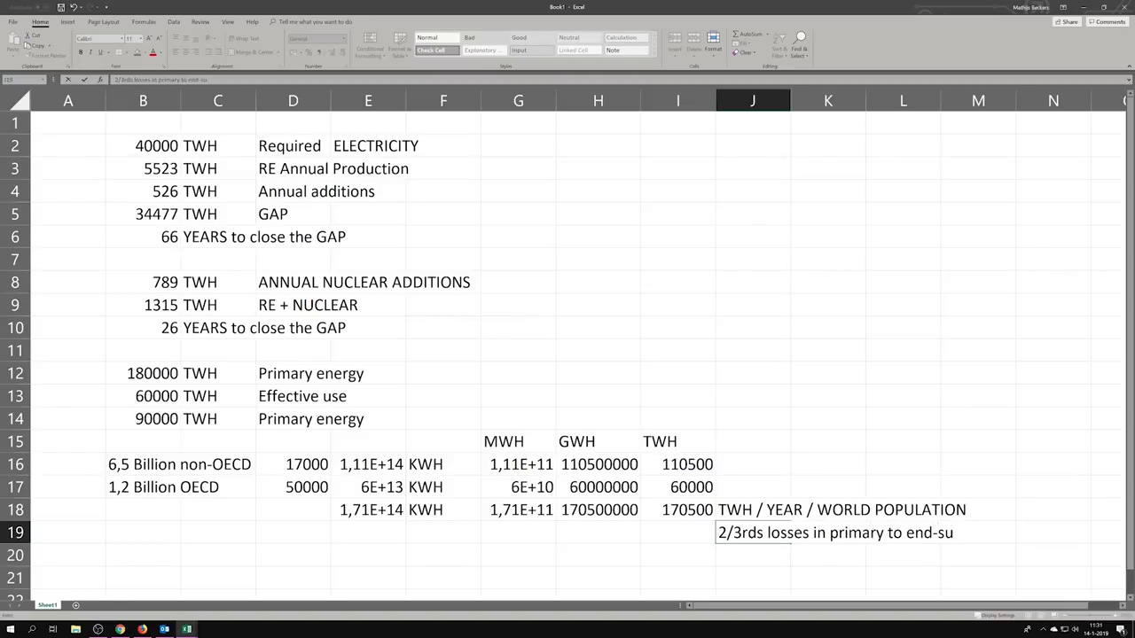
key("BackSpace")
key("BackSpace")
type("use conversion")
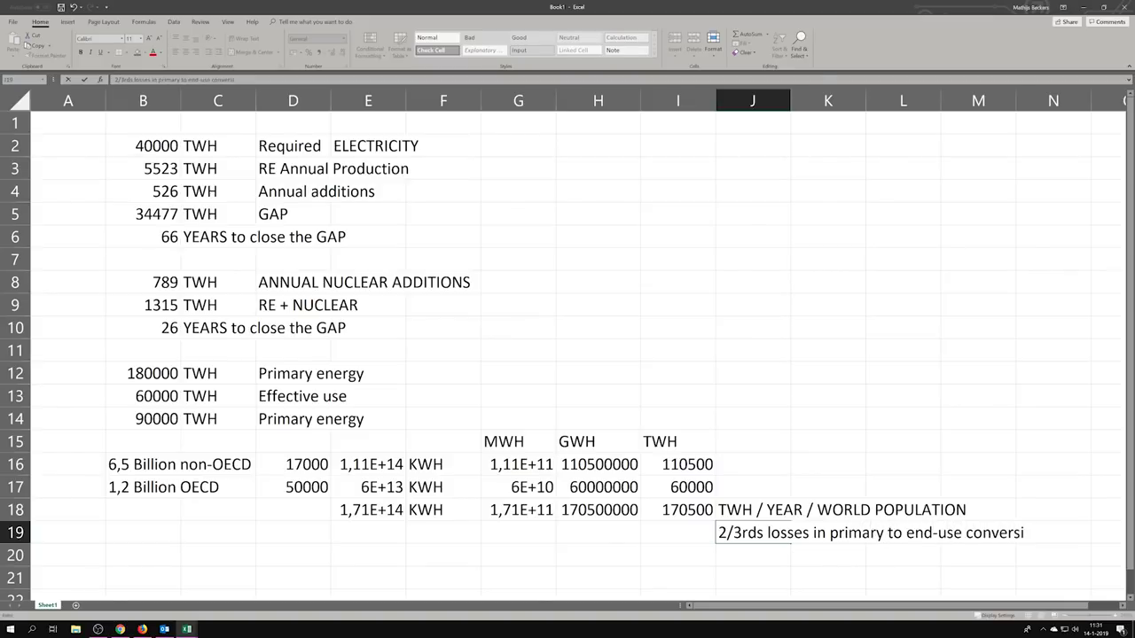
left_click(707, 556)
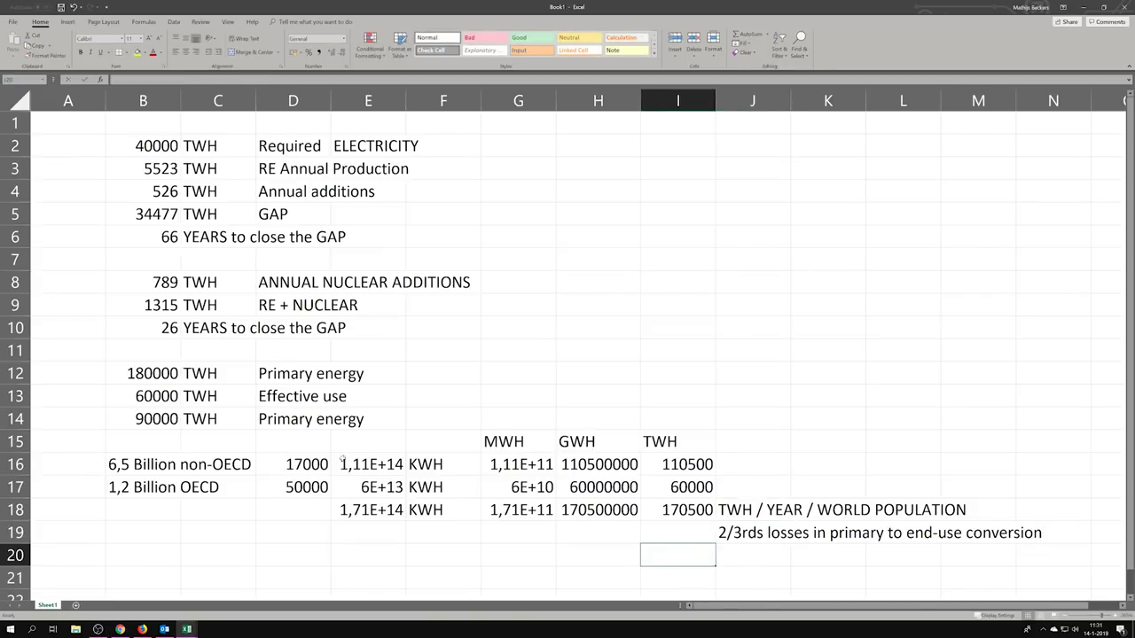
Copy the population energy calculation in B16:N19 and paste it starting at cell B21.
left_click(312, 463)
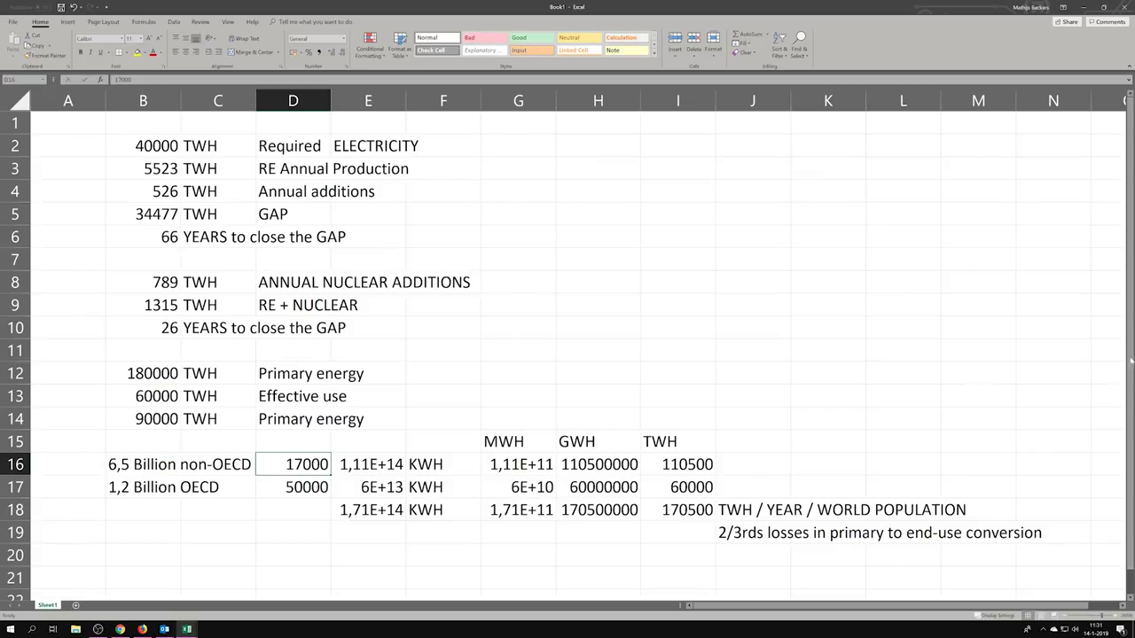
left_click_drag(1130, 360, 1127, 441)
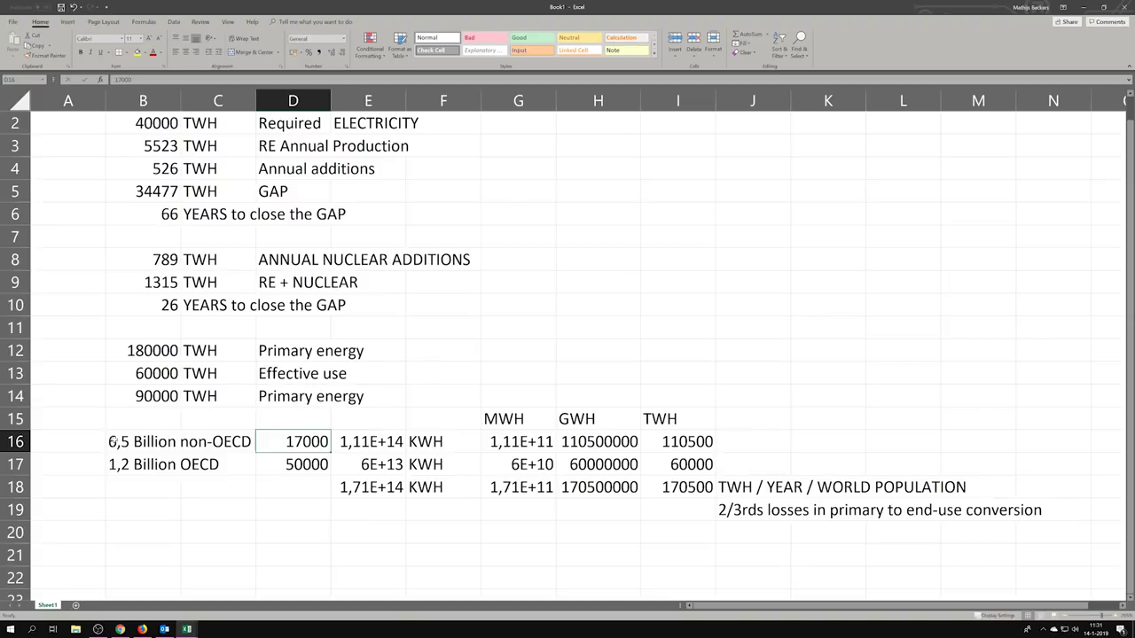
left_click_drag(115, 440, 1068, 511)
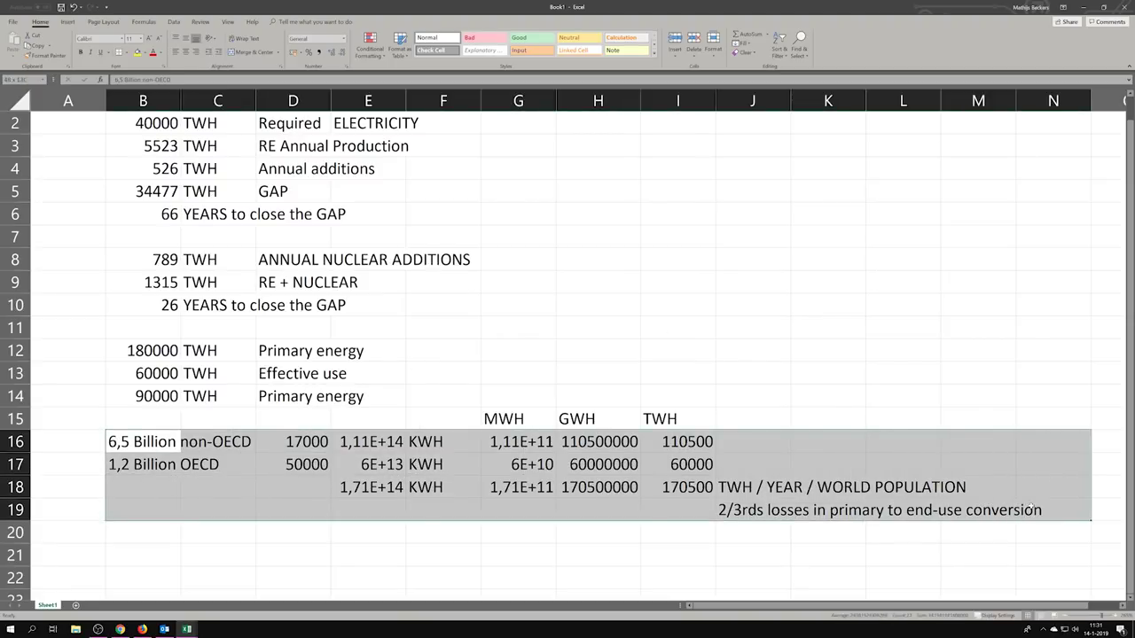
key("ctrl+c")
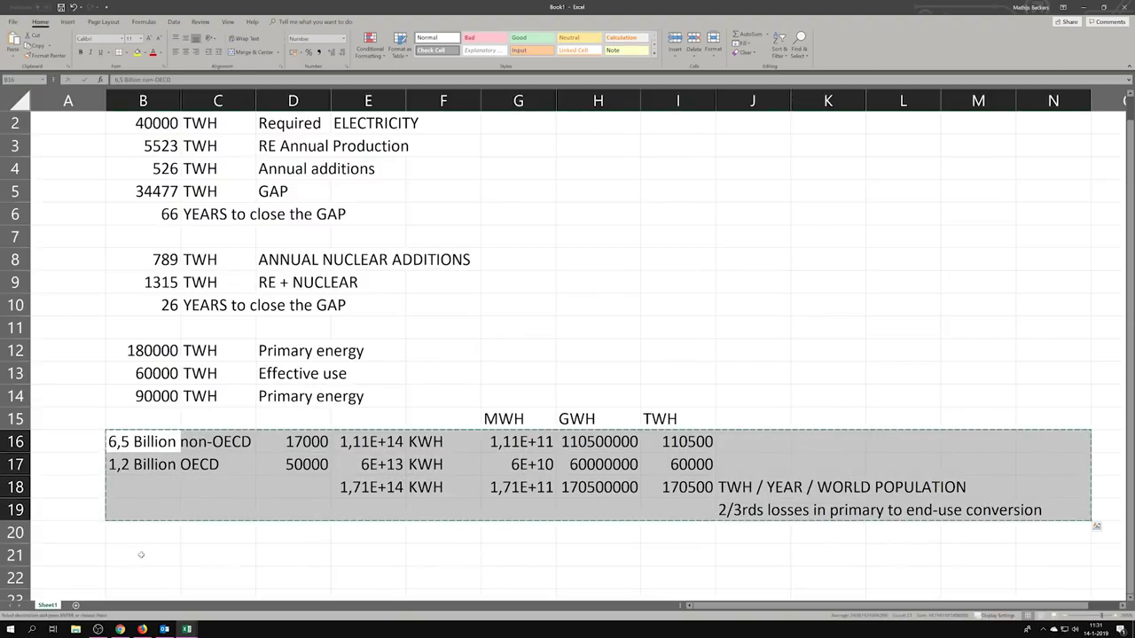
left_click(140, 556)
key("ctrl+v")
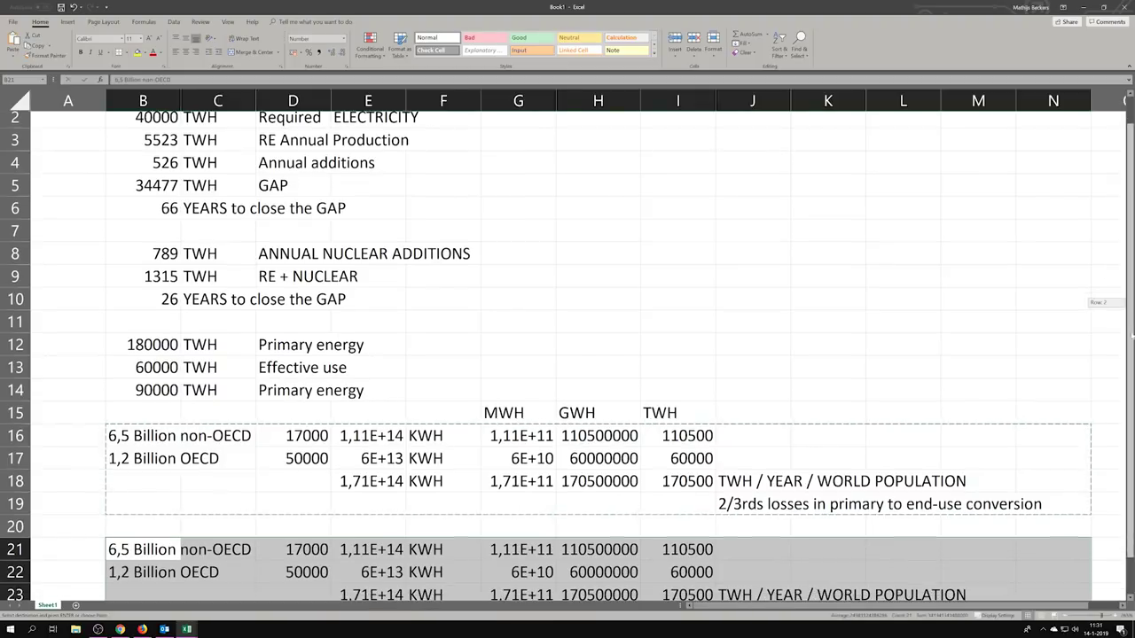
Change the population label in cell B21 of the copied block to "8,5 Billion non-OECD".
scroll(345, 586, "down", 1)
left_click(142, 532)
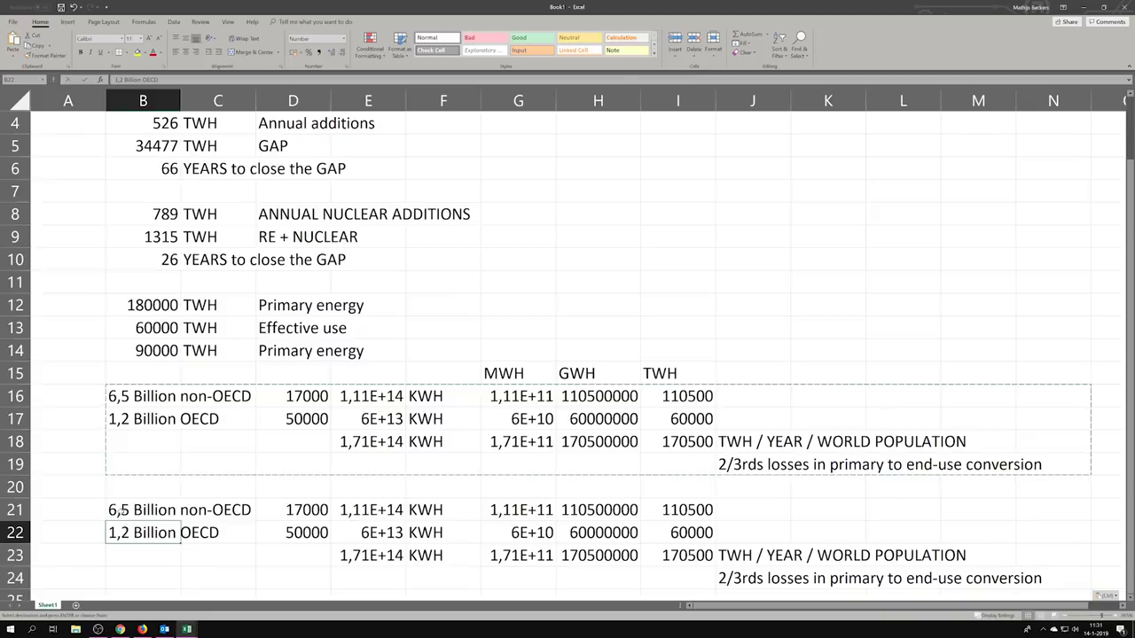
double_click(121, 510)
left_click_drag(121, 510, 108, 510)
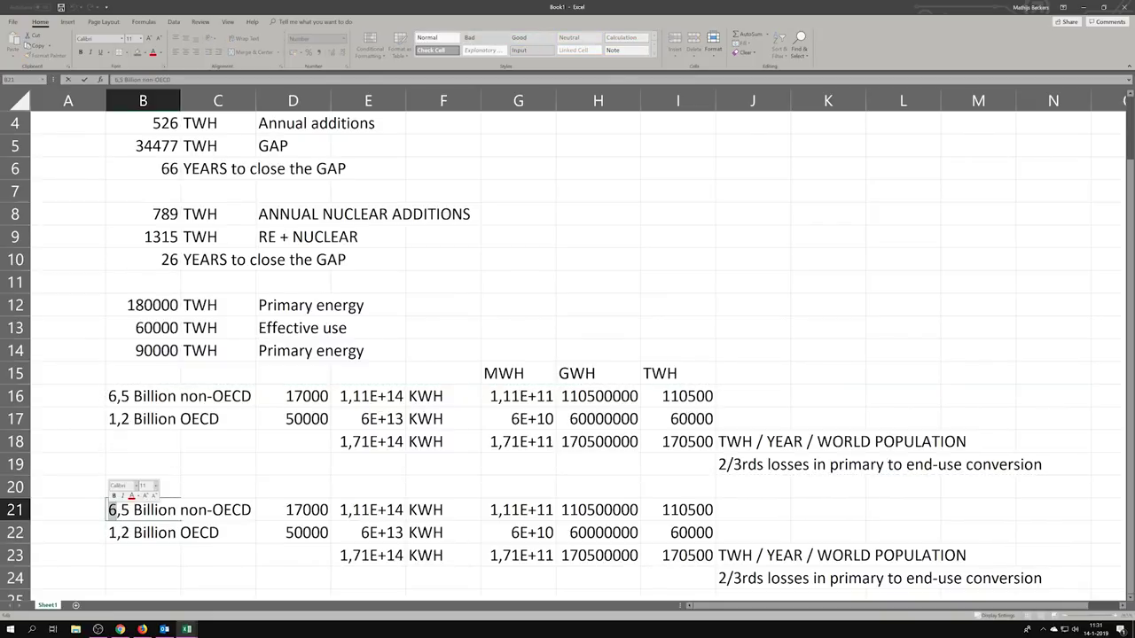
type("8")
Change the population label in cell B22 of the copied block to "1,5 Billion OECD".
left_click(127, 532)
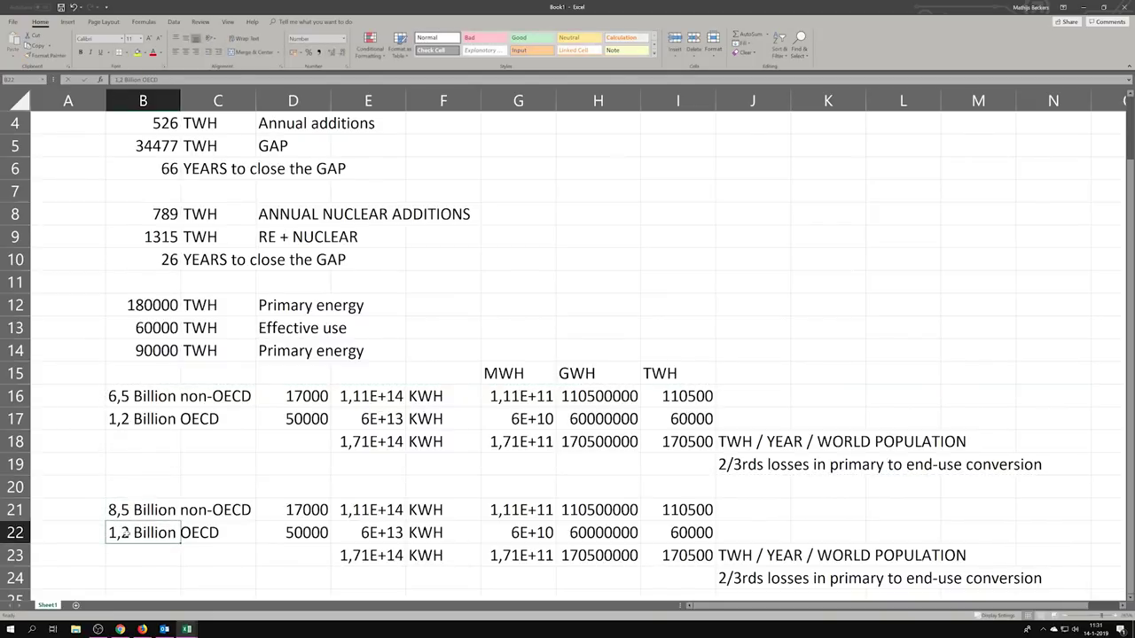
double_click(127, 532)
left_click_drag(130, 532, 123, 532)
type("5")
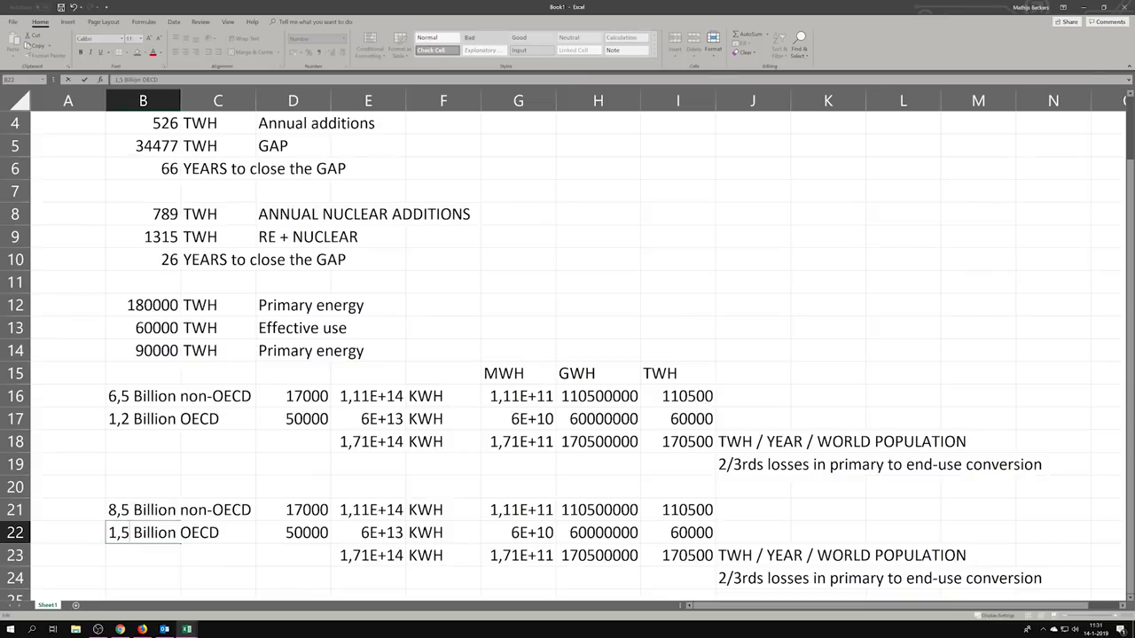
left_click(280, 571)
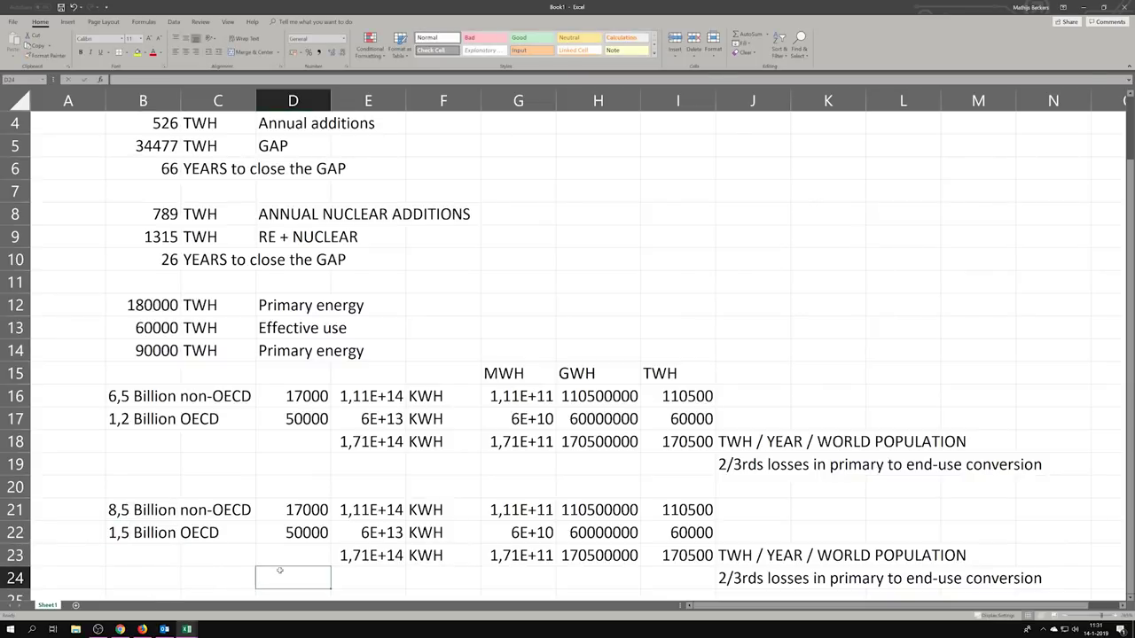
left_click(292, 510)
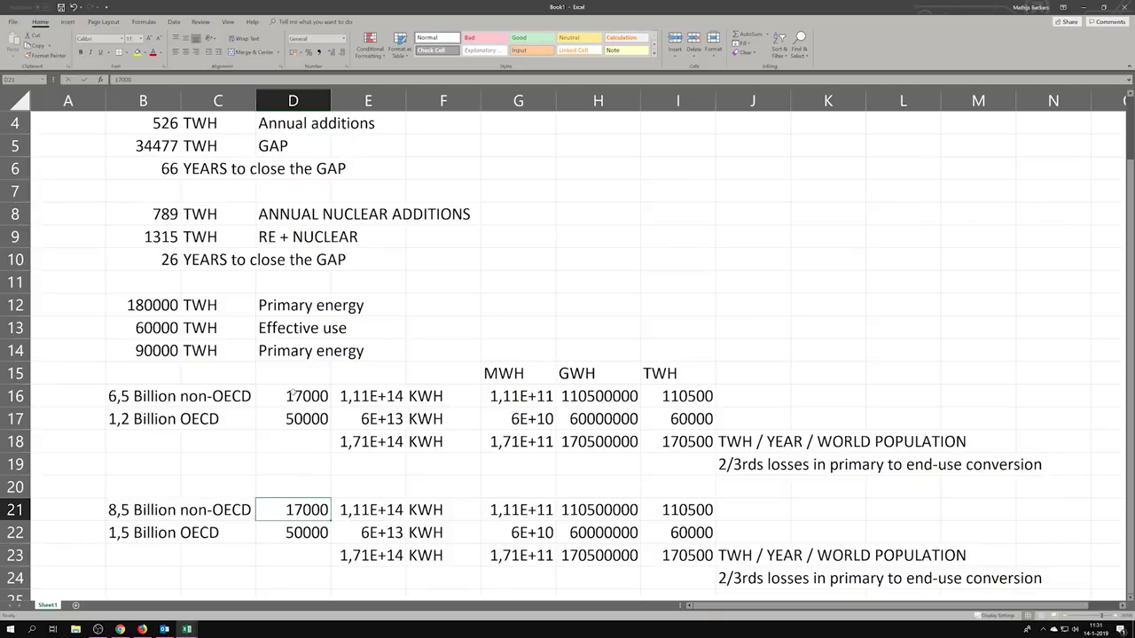
left_click(315, 399)
left_click(298, 416)
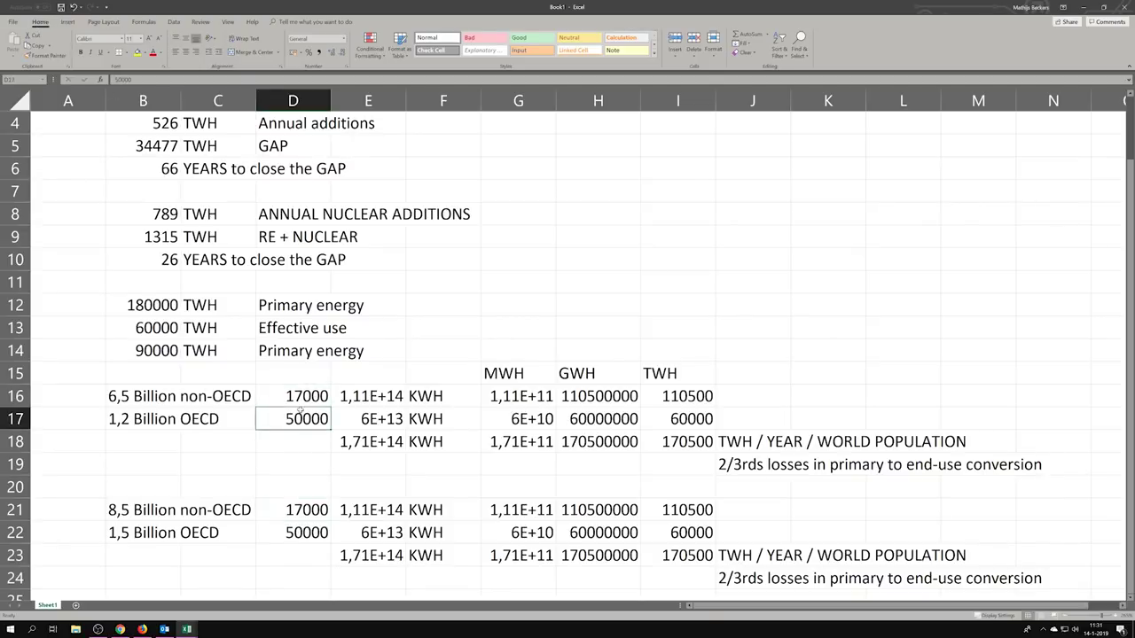
left_click(363, 396)
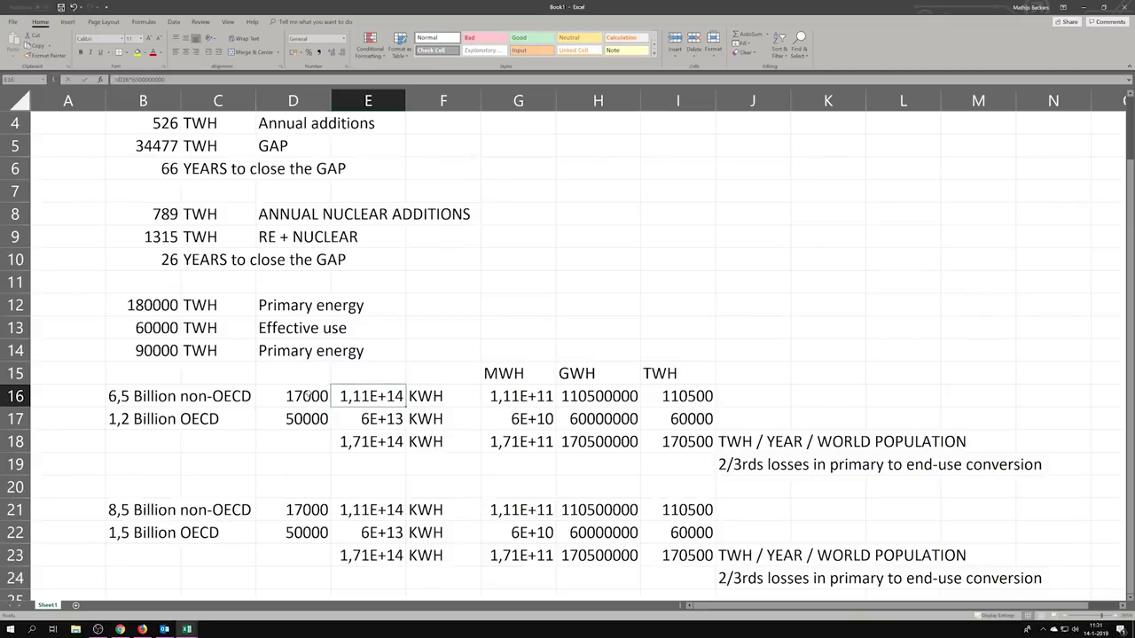
left_click(367, 508)
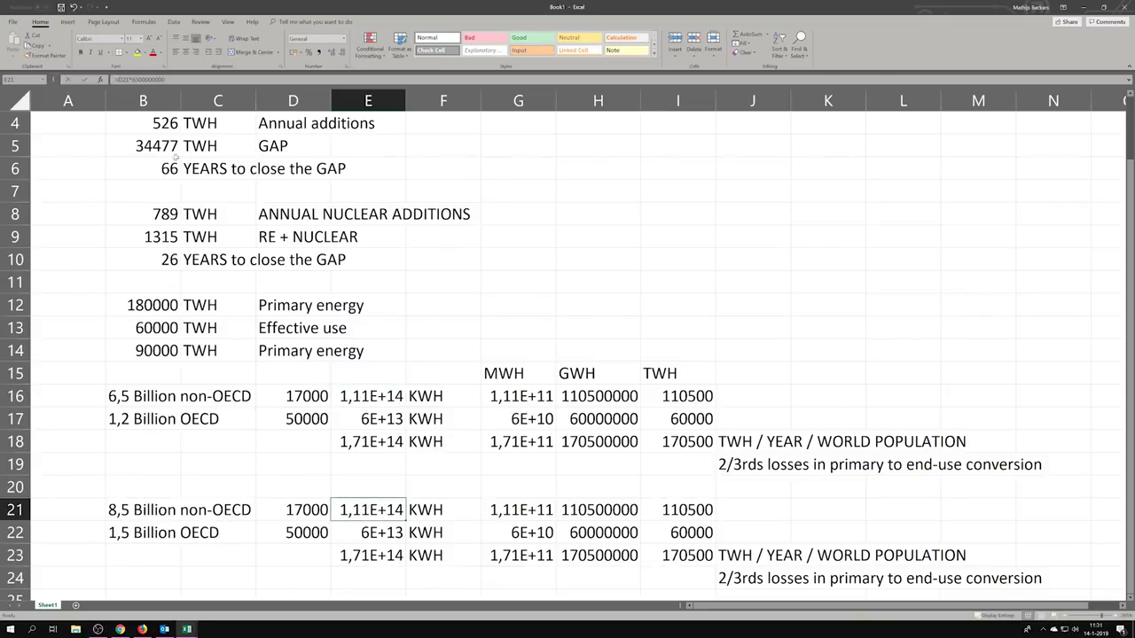
key("F2")
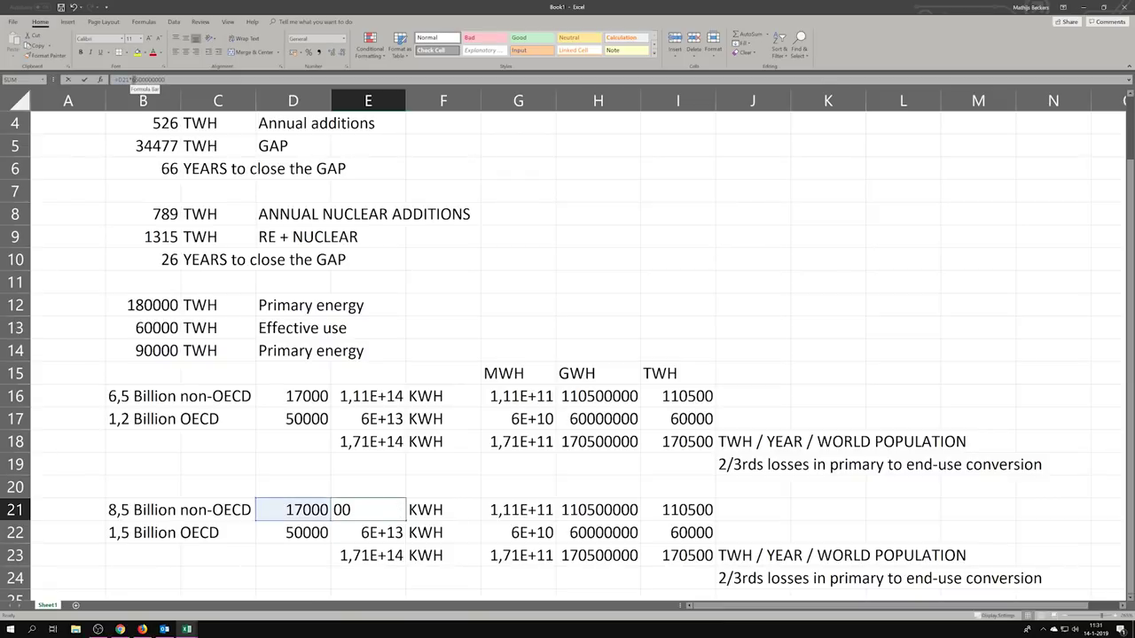
left_click(133, 80)
type("85000000")
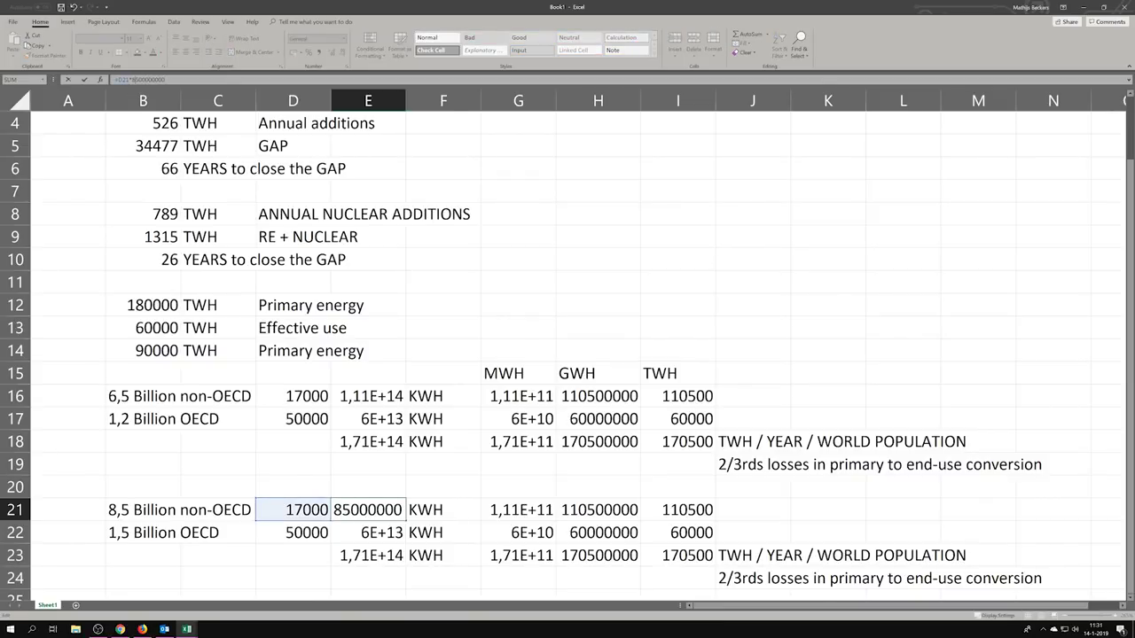
key("Return")
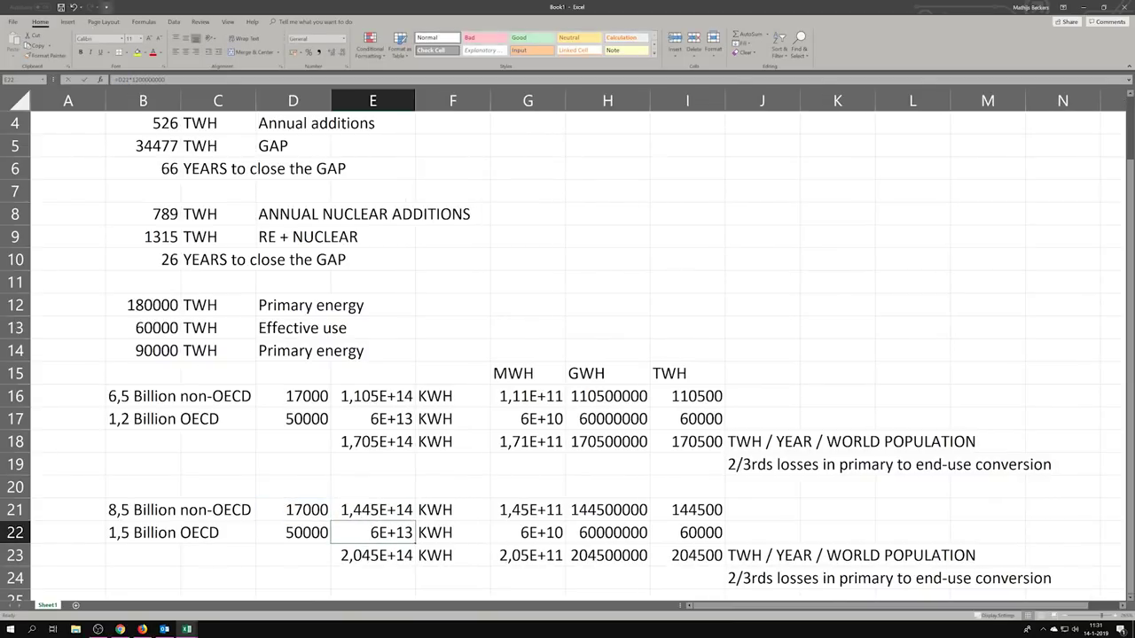
key("F2")
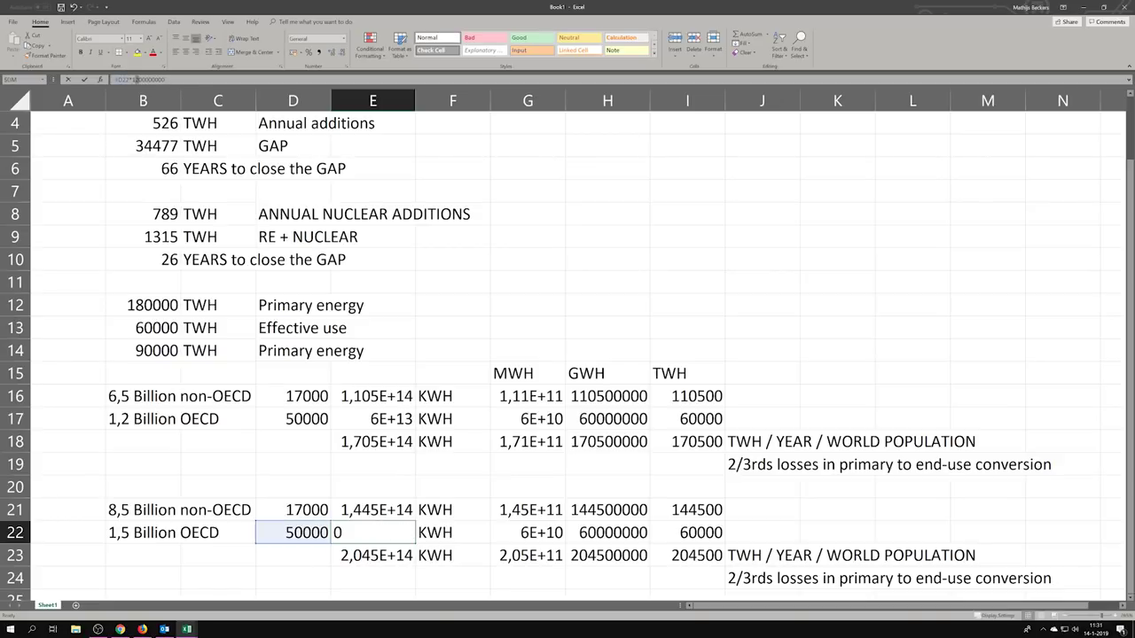
left_click(135, 80)
key("Return")
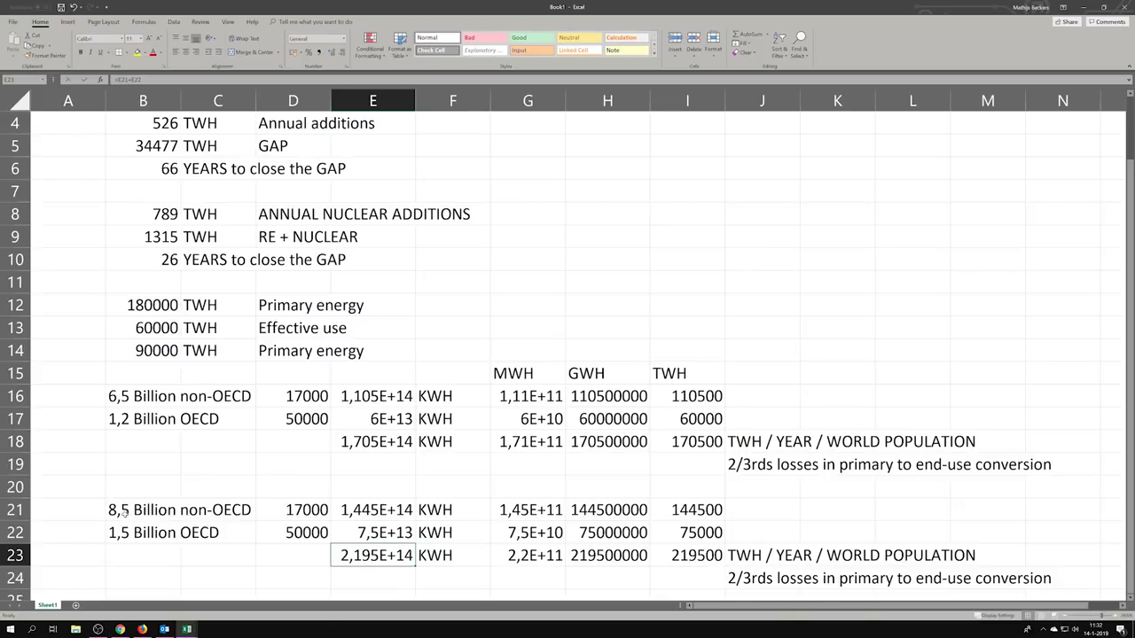
mouse_move(116, 507)
left_mouse_down()
mouse_move(647, 564)
mouse_move(768, 561)
mouse_move(720, 560)
left_mouse_up()
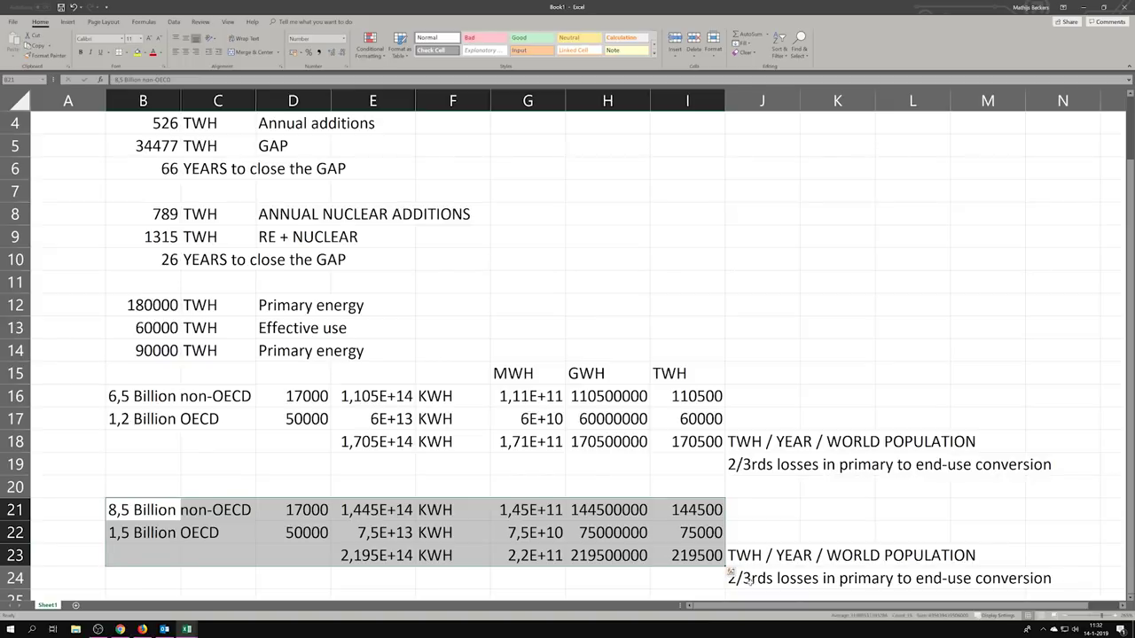
left_click(850, 492)
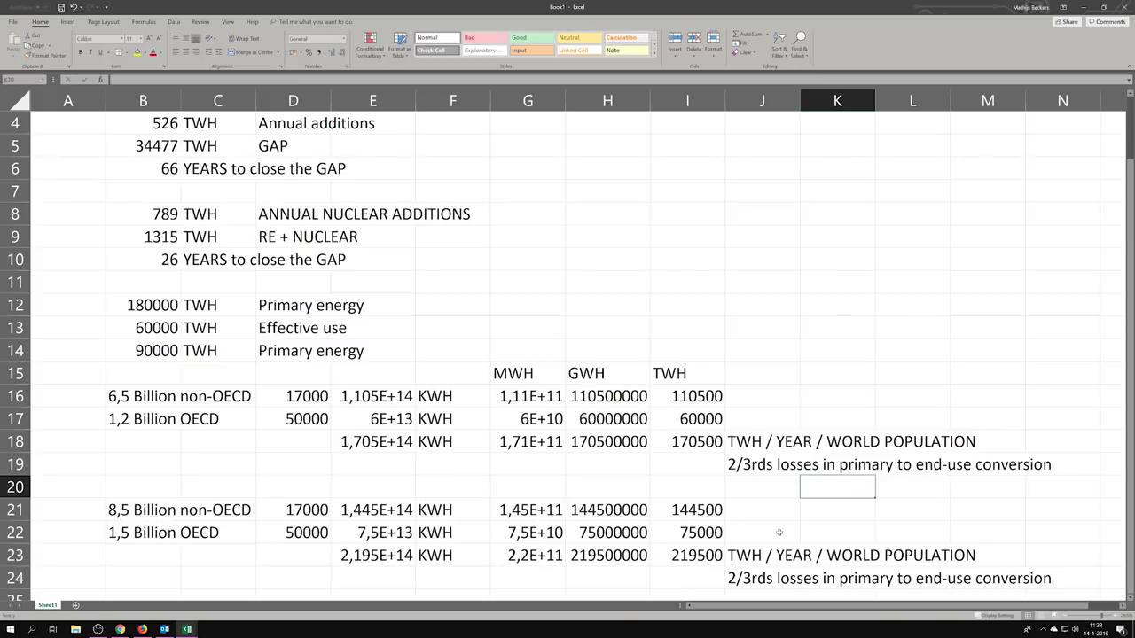
Calculate the difference between the two world energy totals in cell I25 by subtracting I18 from I23.
scroll(754, 532, "down", 2)
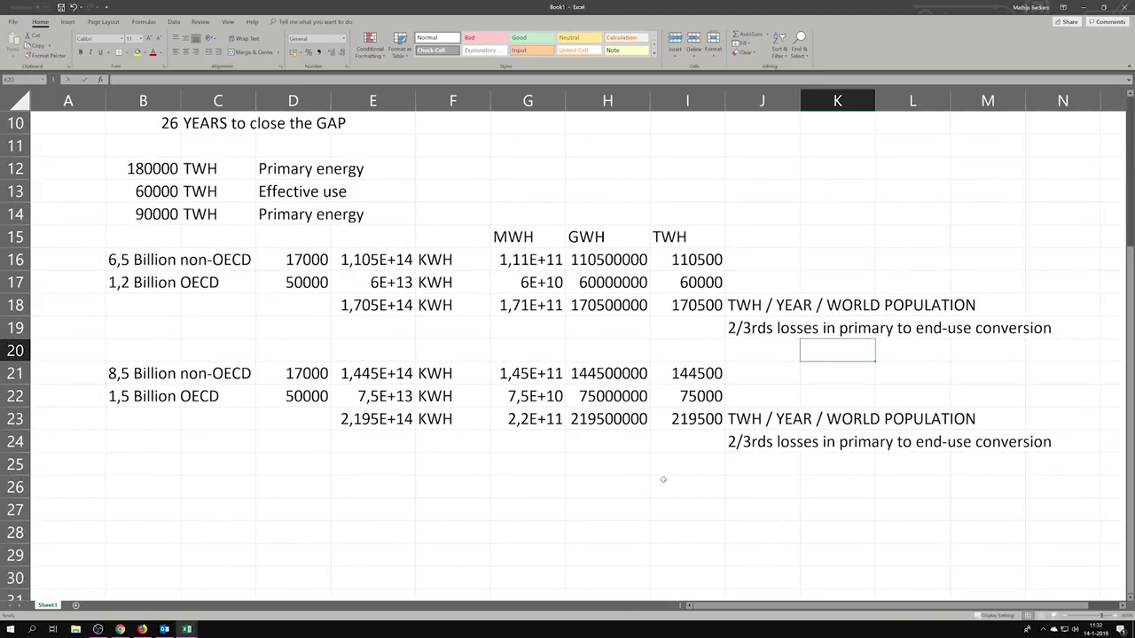
left_click(692, 464)
type("=")
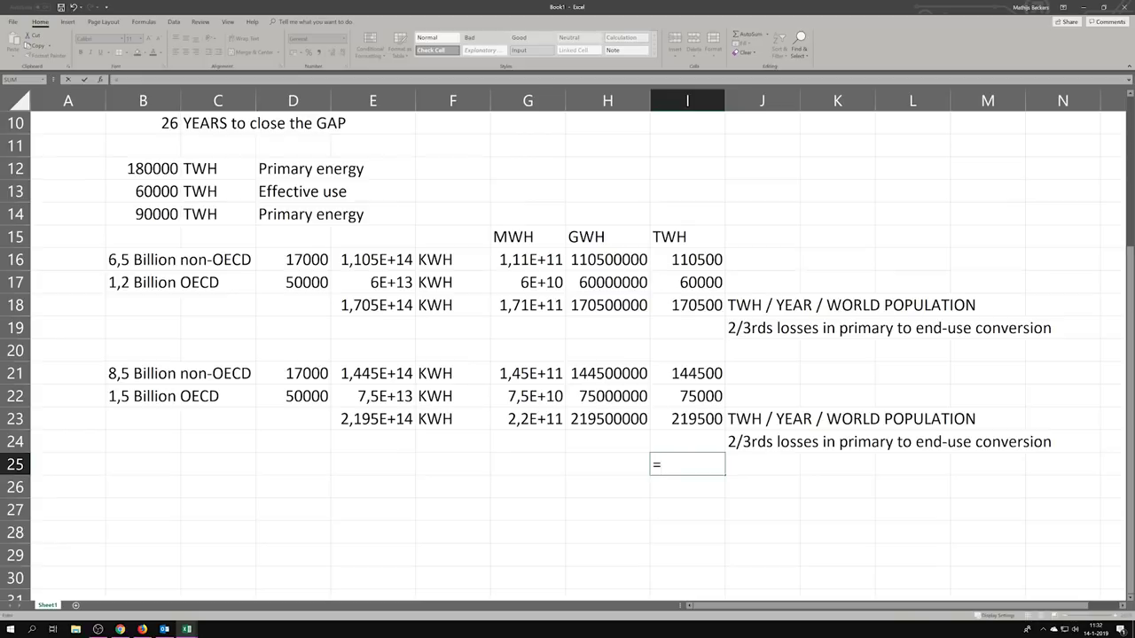
left_click(696, 418)
type("-")
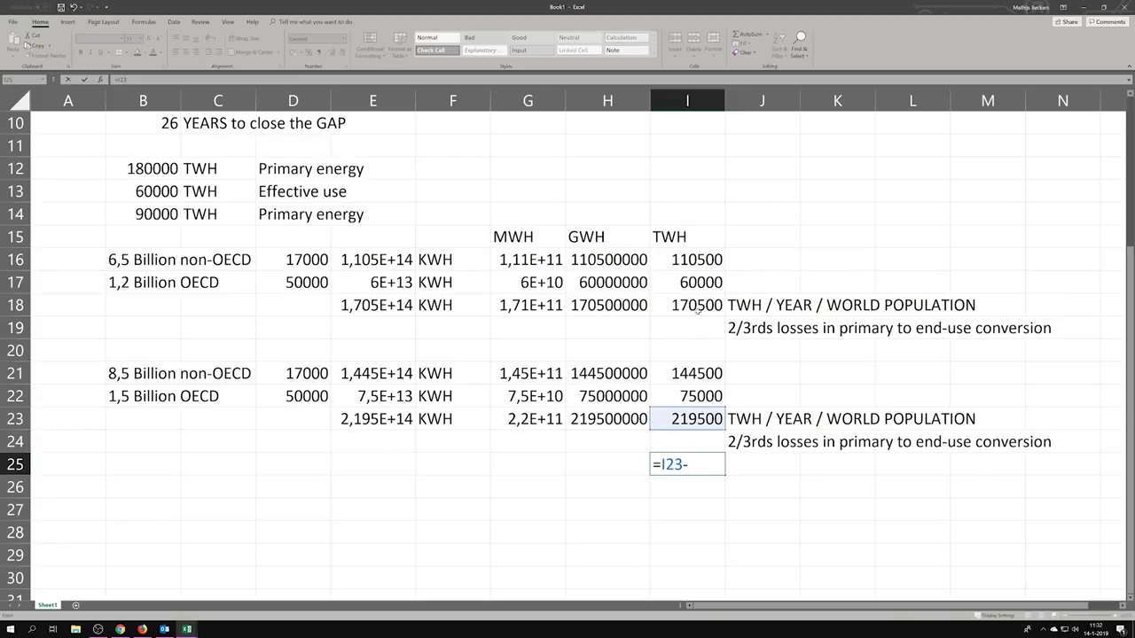
left_click(698, 306)
key("Return")
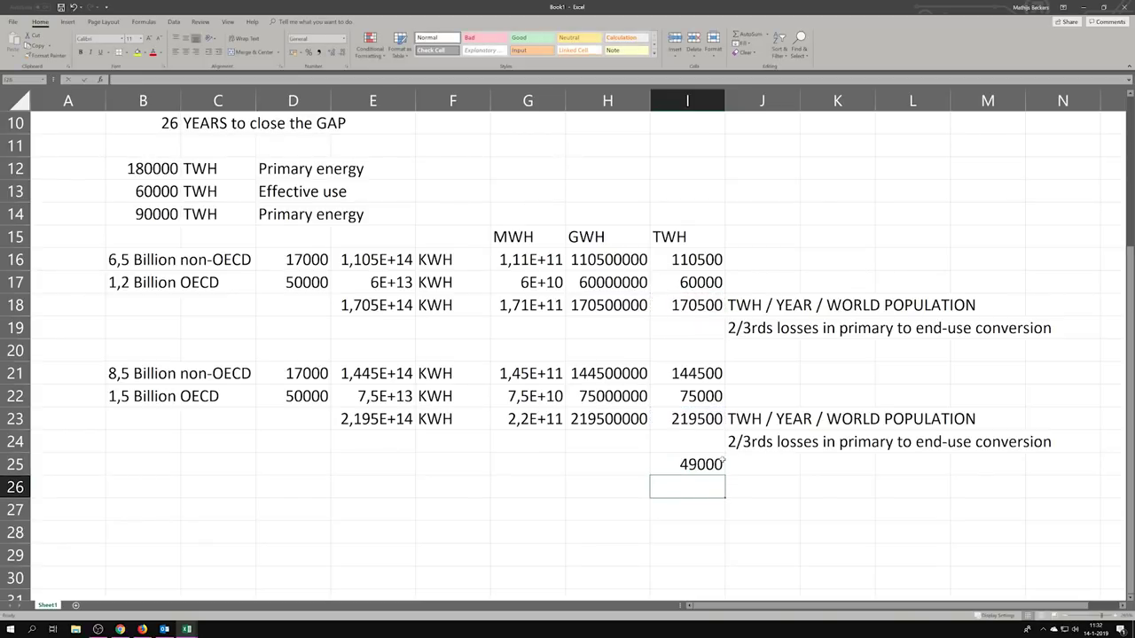
left_click(698, 464)
right_click(697, 465)
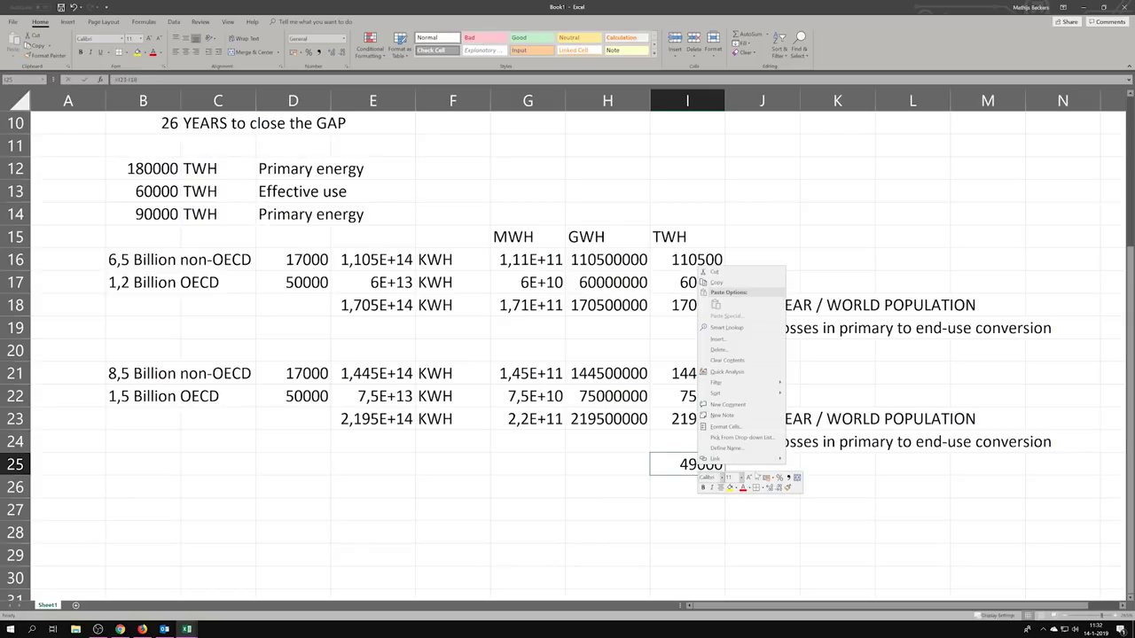
key("Escape")
Label the difference between the totals as "TWH DELTA" in cell J25.
left_click(746, 460)
type("TWH")
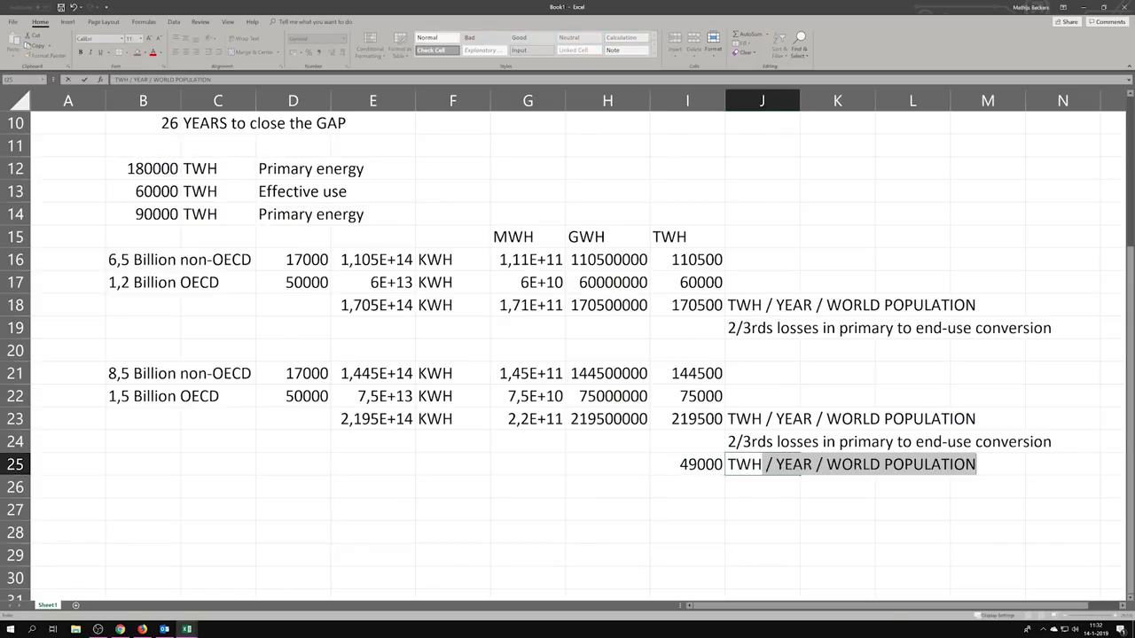
type(" DELATA")
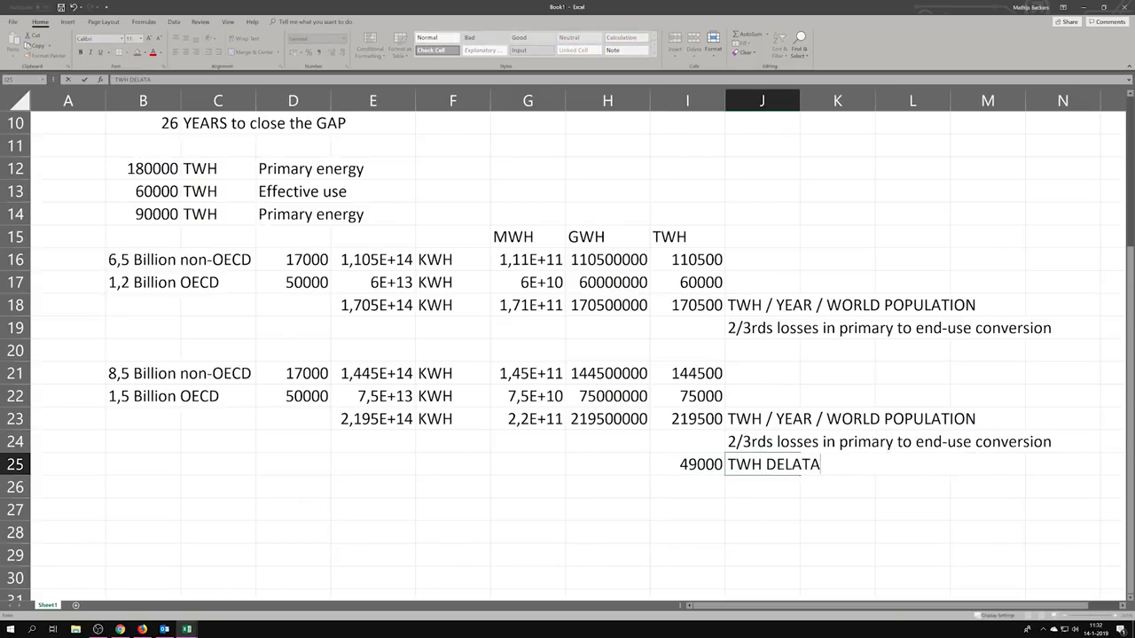
key("Return")
double_click(792, 465)
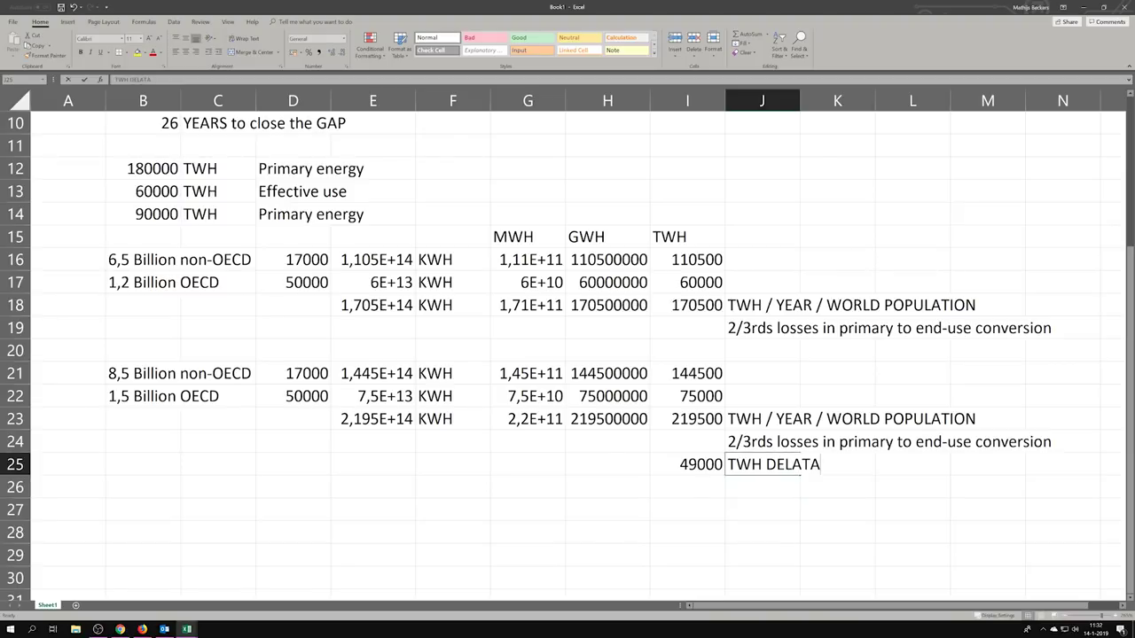
key("BackSpace")
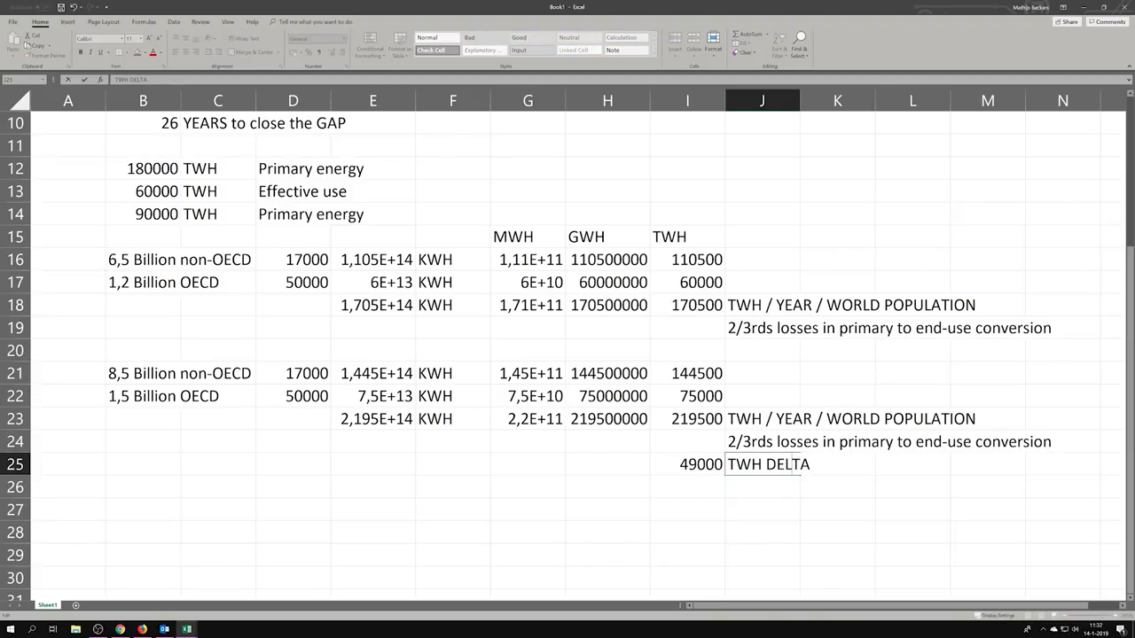
key("Return")
left_click(695, 553)
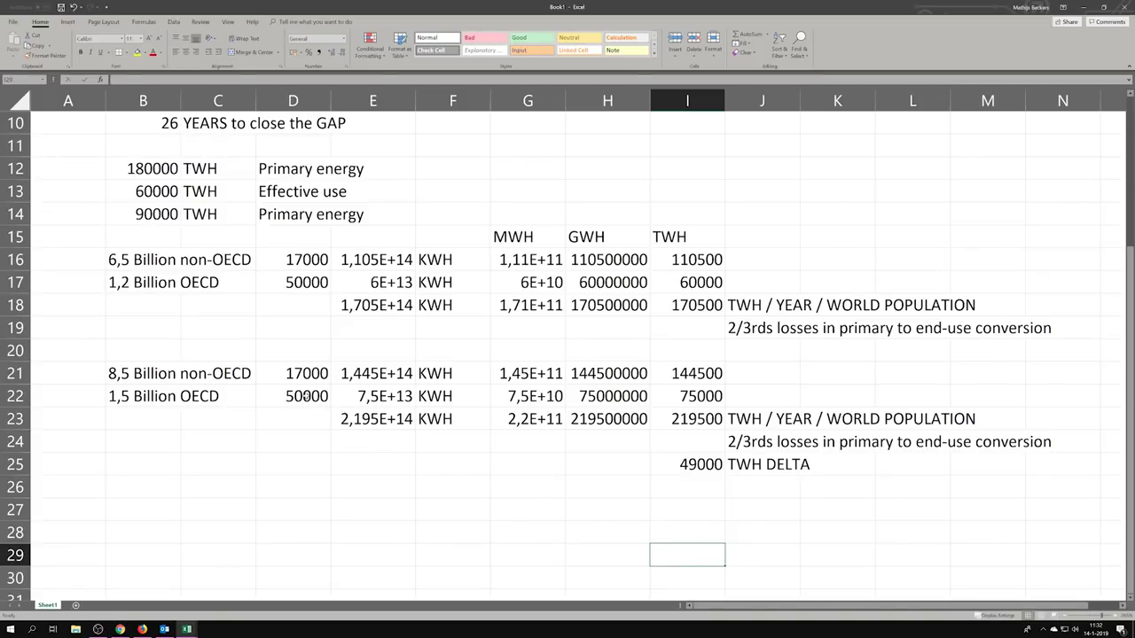
Select the per-person energy use of the 1,5 Billion OECD row in cell D22.
left_click(306, 396)
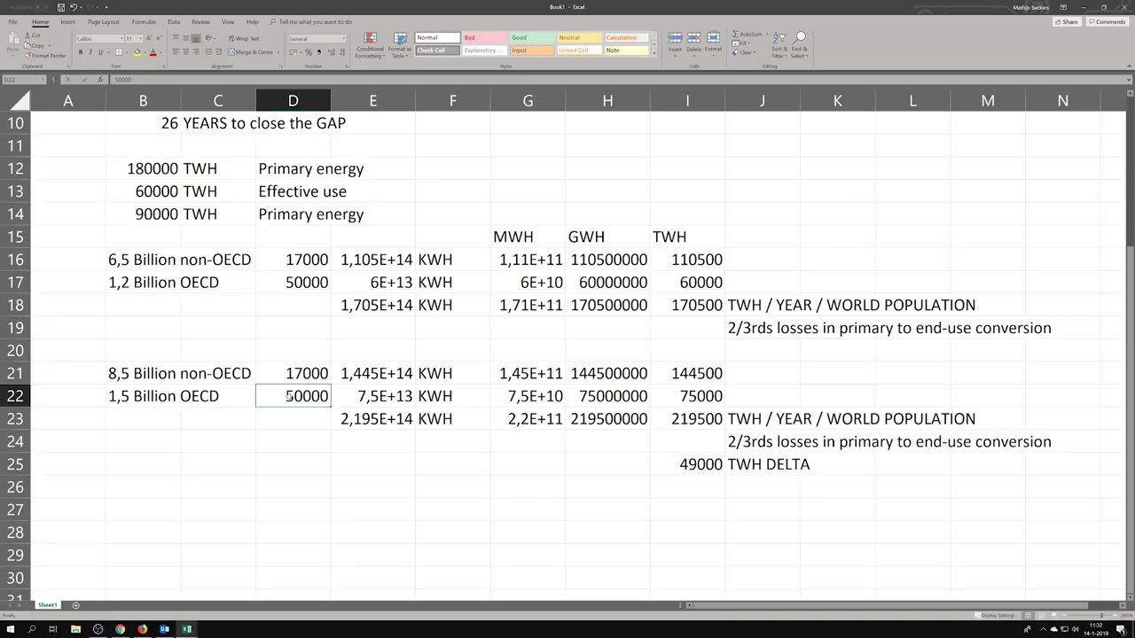
Set the per-capita value for the 1,5 Billion OECD row in D22 to 40000.
key("F2")
key("Home")
key("shift+Right")
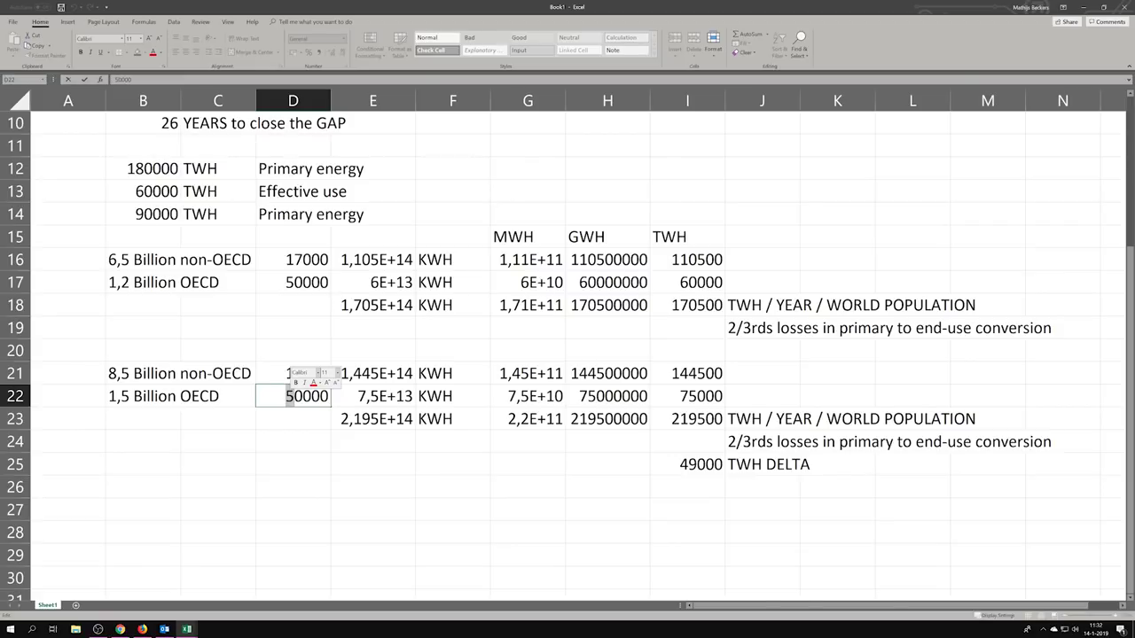
type("4")
key("Return")
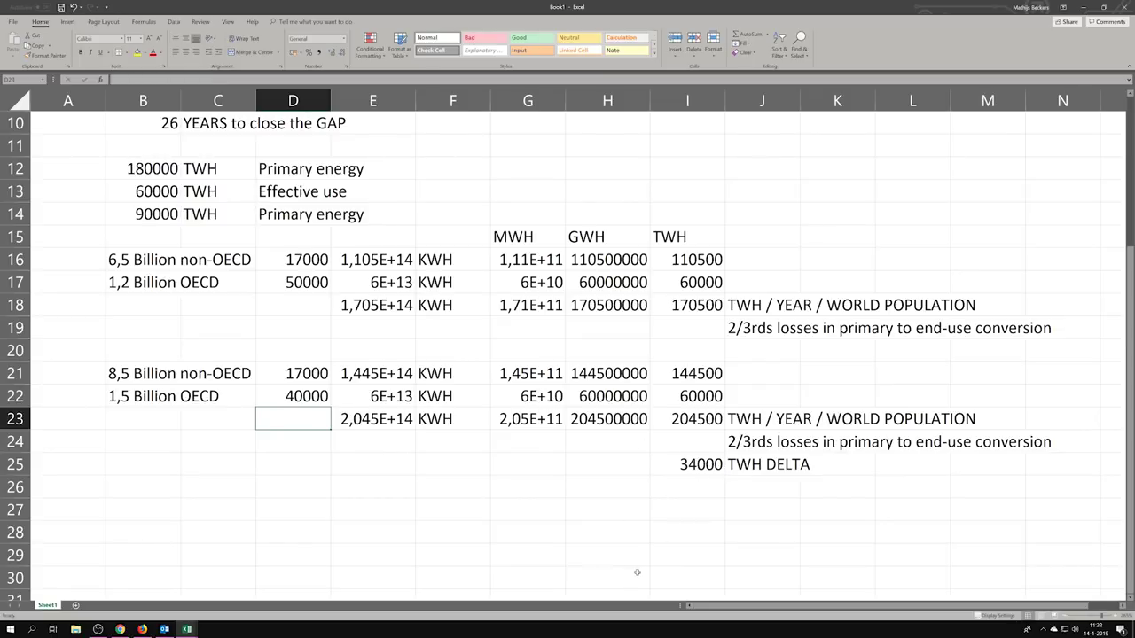
Set the per-capita value for the 8,5 Billion non-OECD row in D21 to 30000.
left_click(312, 373)
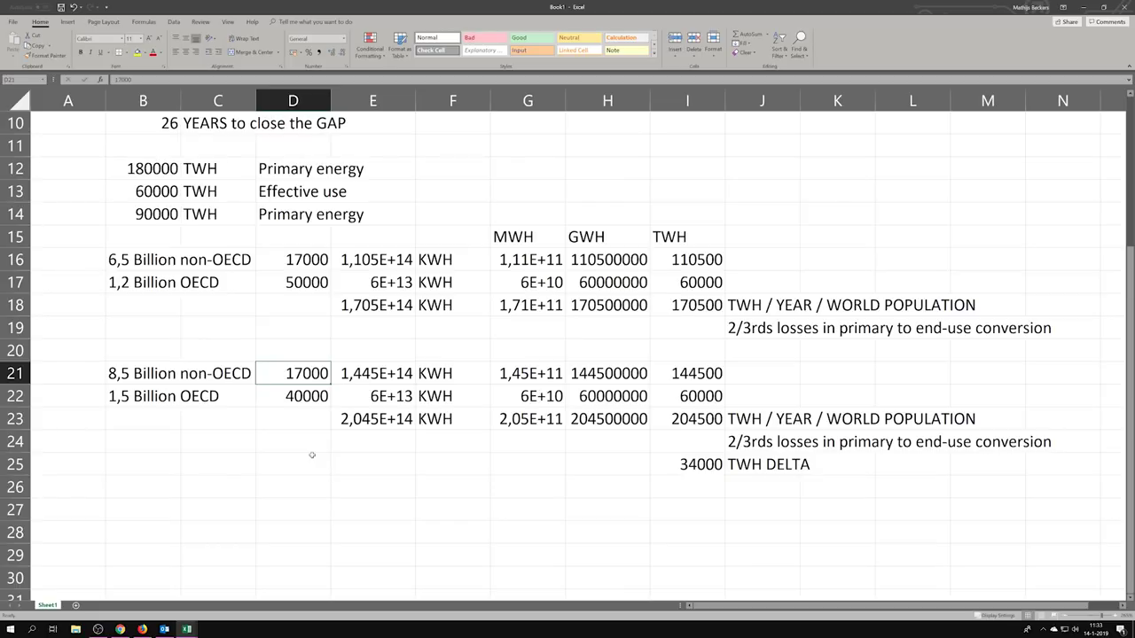
type("30000")
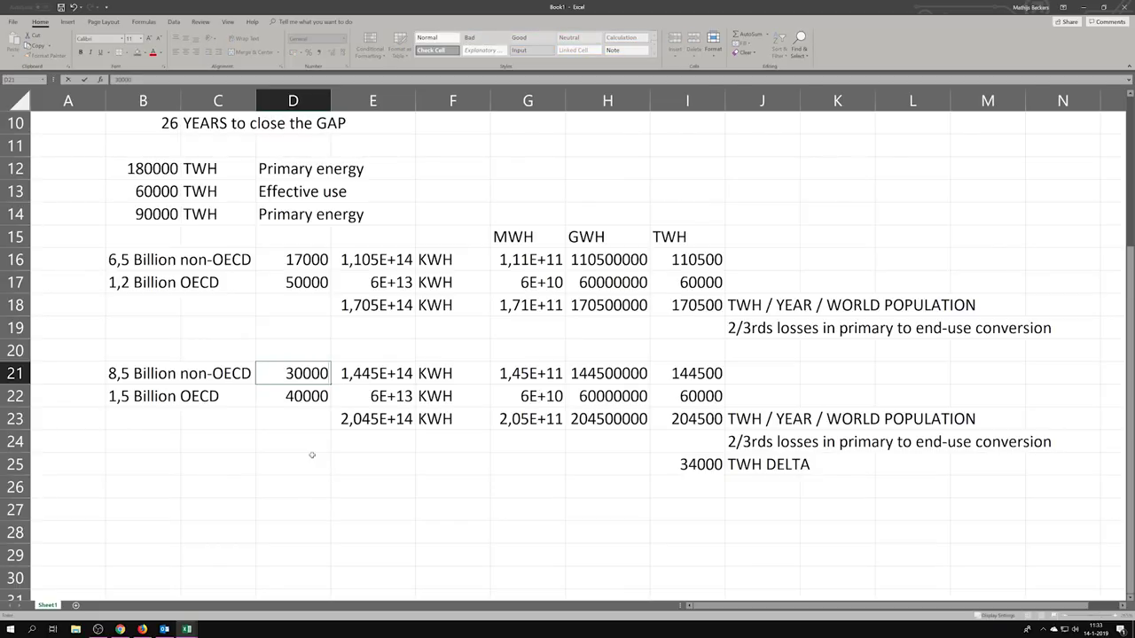
key("ctrl+Return")
key("Down")
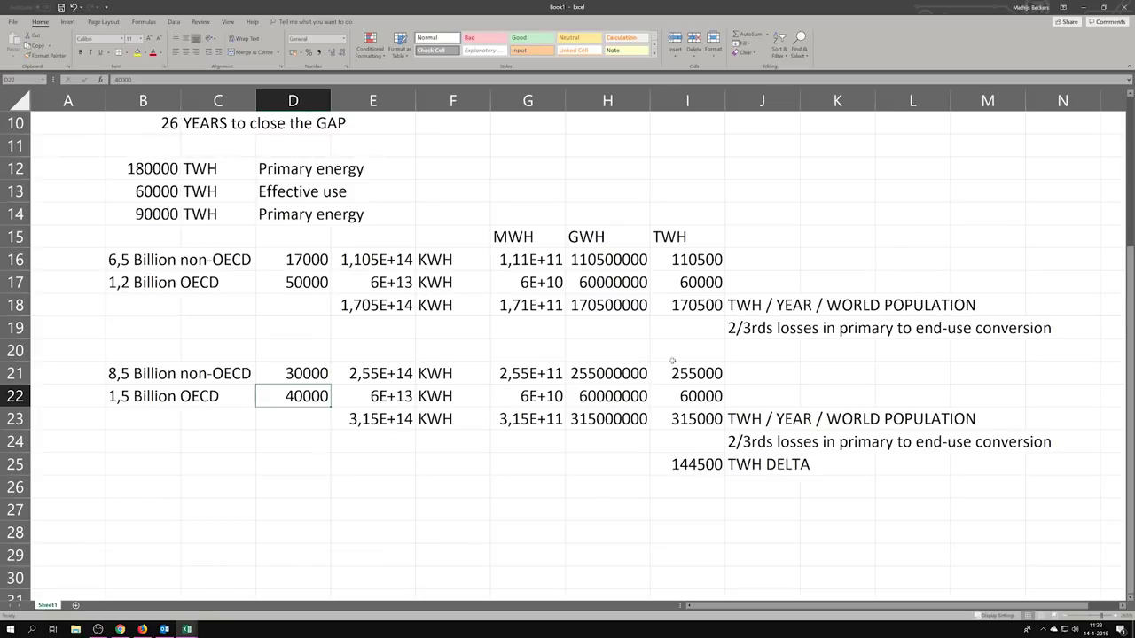
Clear the unit and conversion-loss notes in column J and the TWH delta value in I25.
left_click(696, 427)
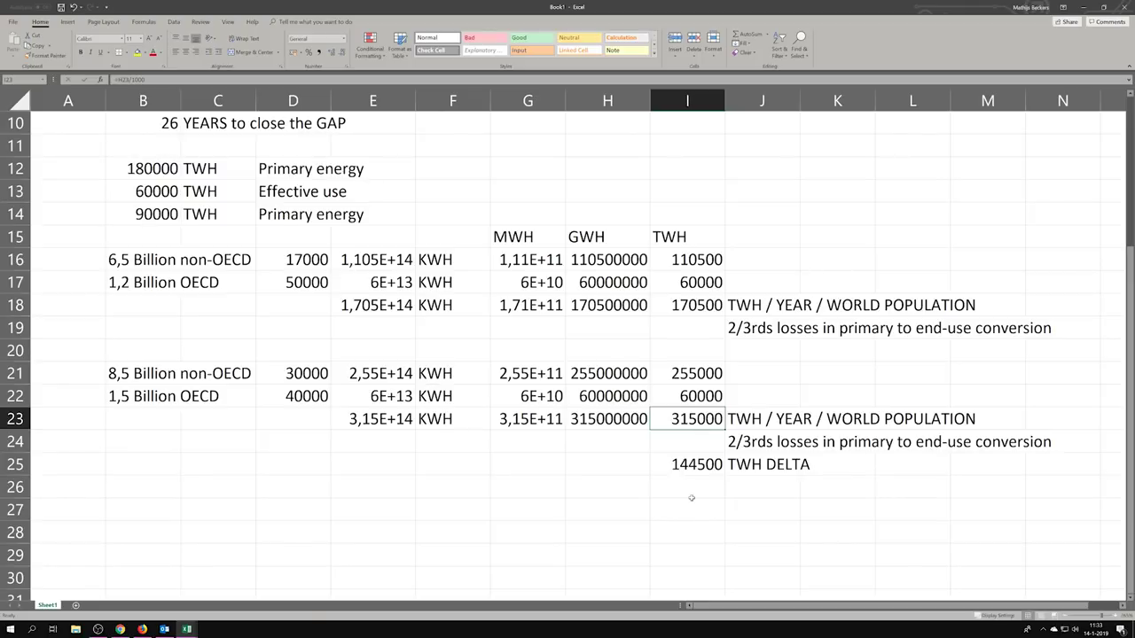
left_click(691, 464)
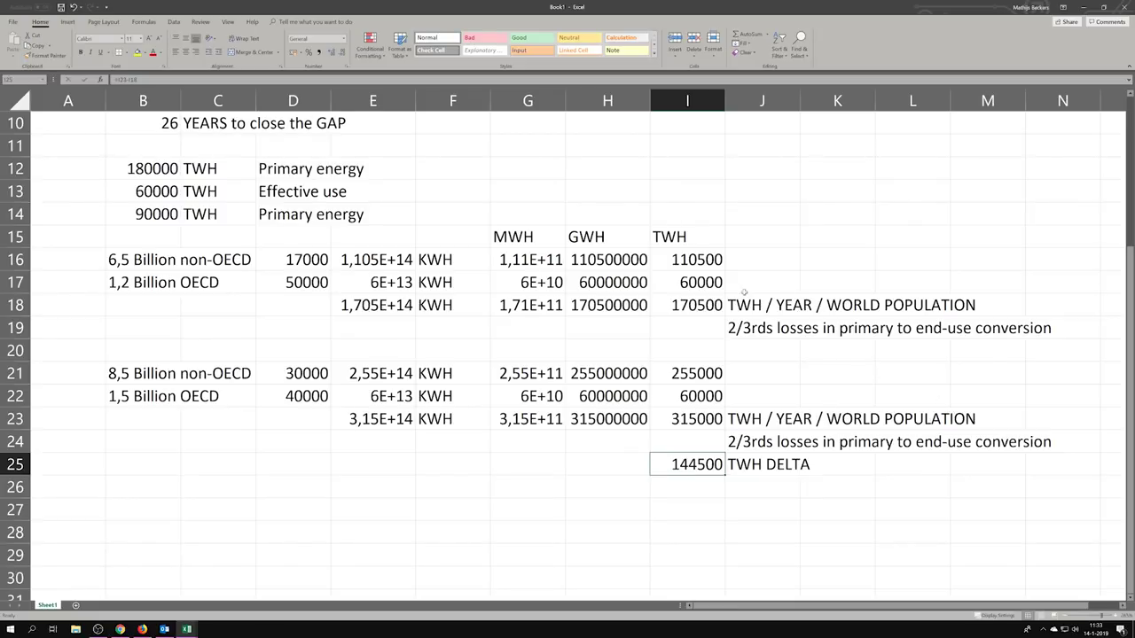
left_click_drag(745, 291, 754, 463)
key("Delete")
left_click(701, 464)
key("Delete")
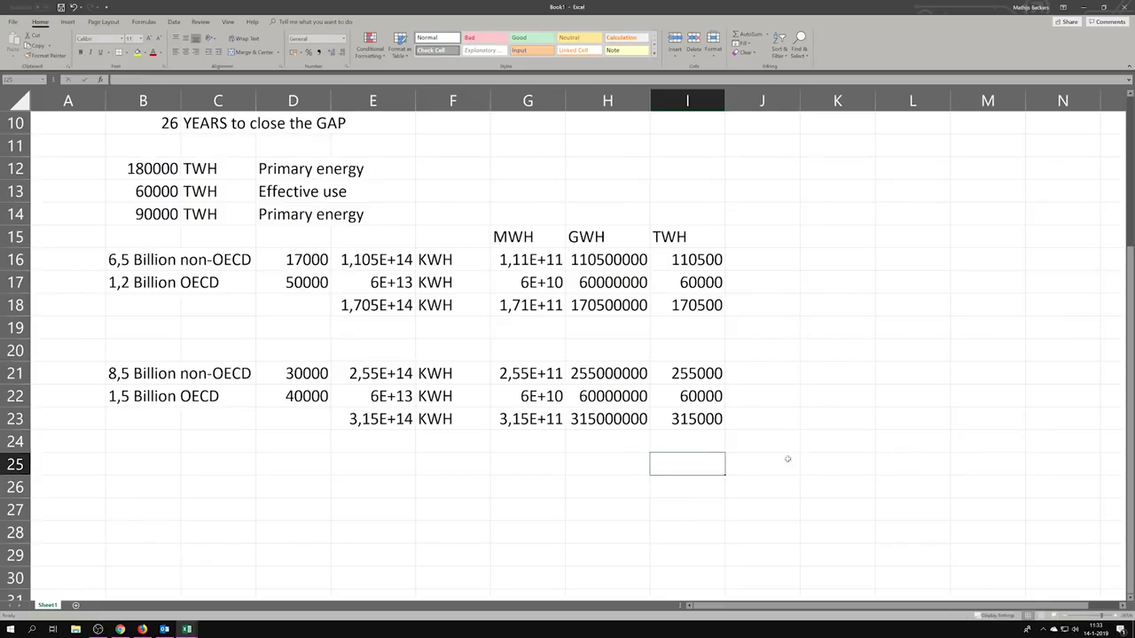
Enter the column header "End-use" in J15, beside the TWH header.
left_click(776, 235)
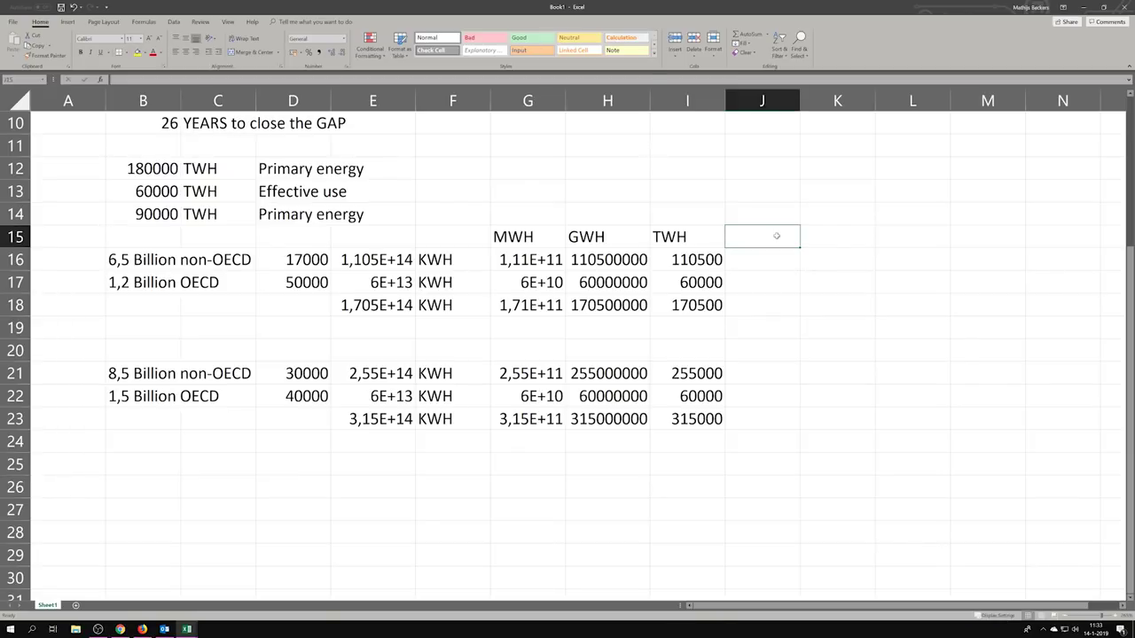
type("END")
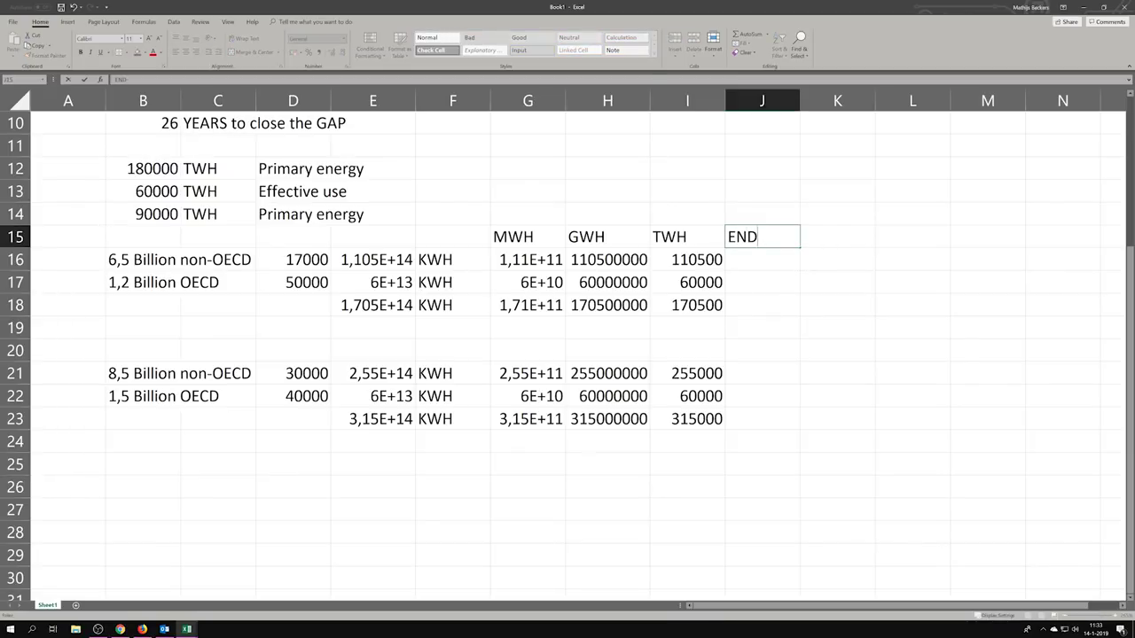
key("BackSpace")
key("BackSpace")
key("BackSpace")
type("End-use")
left_click(798, 318)
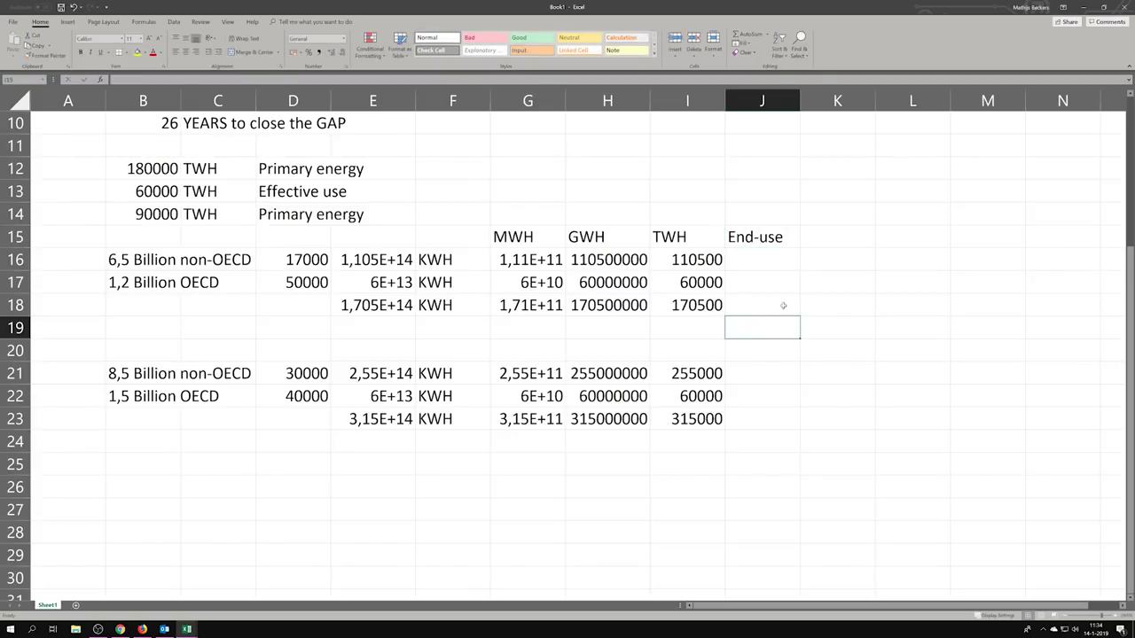
Enter the formula =I16/3 in J16 to calculate end-use energy for the first non-OECD row.
left_click(763, 257)
type("=")
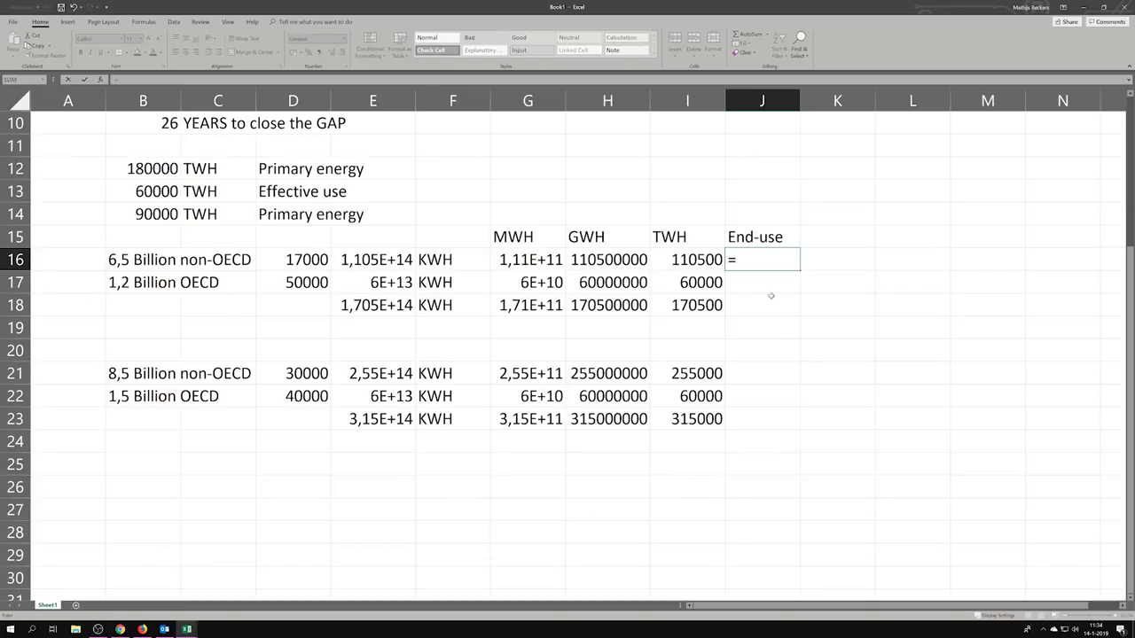
left_click(699, 259)
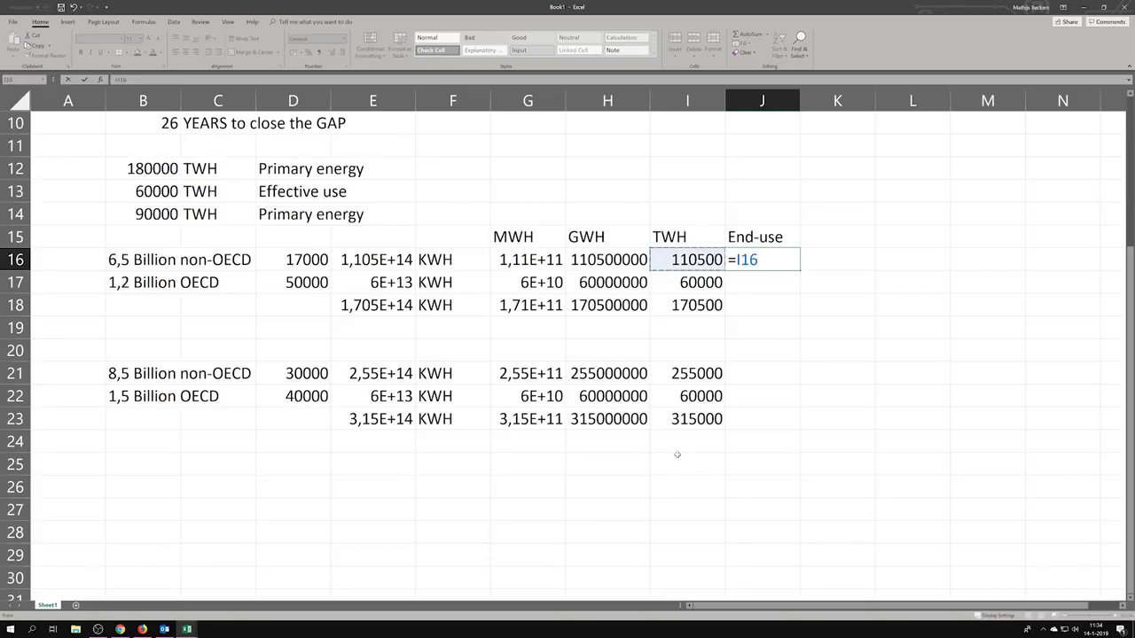
type("/3")
key("Return")
left_click(768, 258)
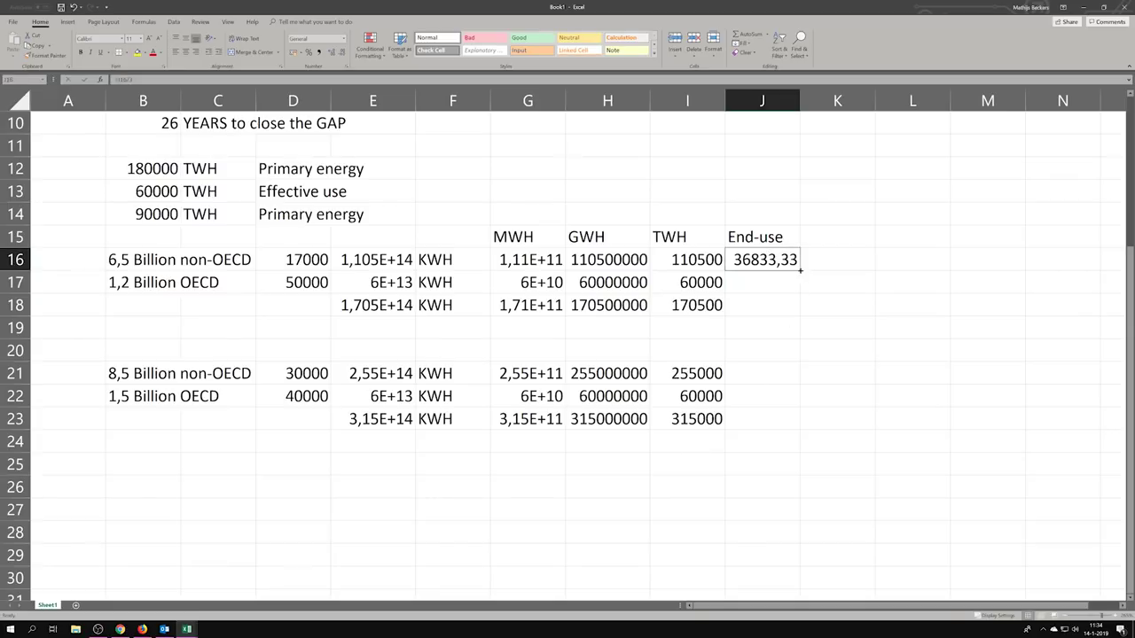
Fill the end-use formula from J16 down to J23 and clear the results in the empty rows J19:J20.
left_click_drag(801, 269, 794, 428)
left_click(912, 396)
left_click_drag(760, 329, 767, 350)
key("Delete")
left_click(837, 351)
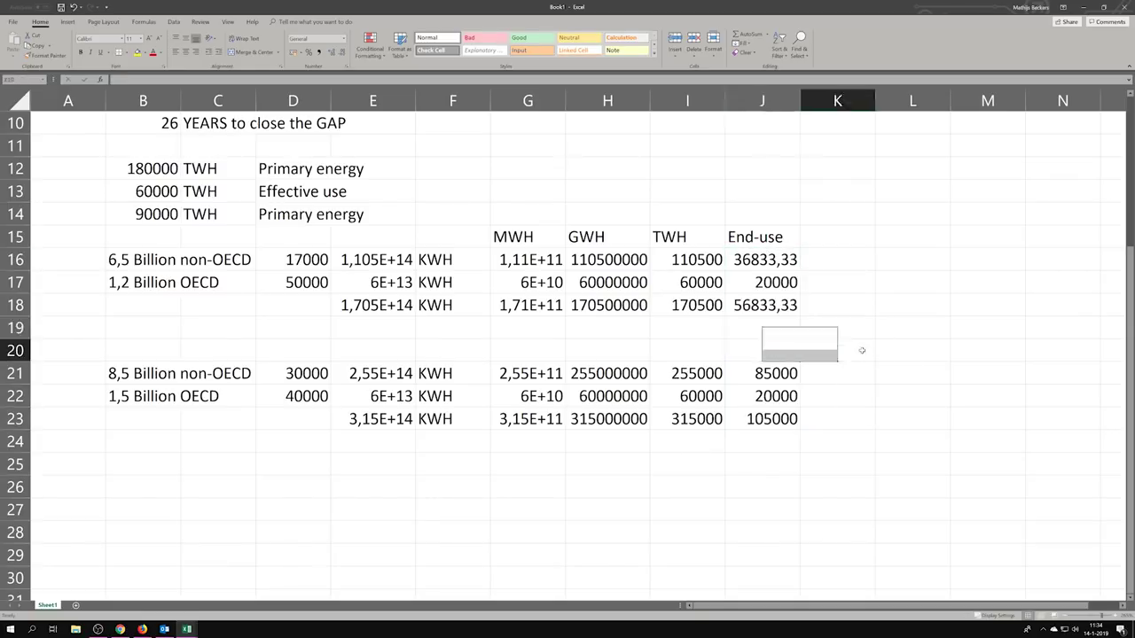
Format the end-use values in J16:J23 as Number with 0 decimal places.
left_click_drag(768, 260, 768, 417)
right_click(770, 416)
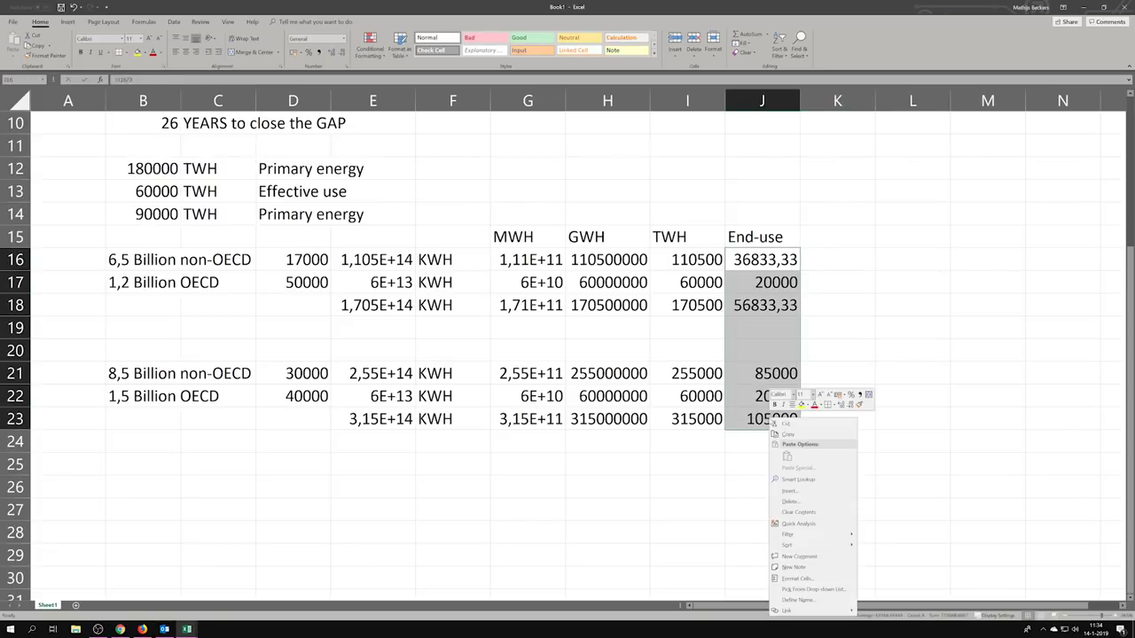
left_click(797, 579)
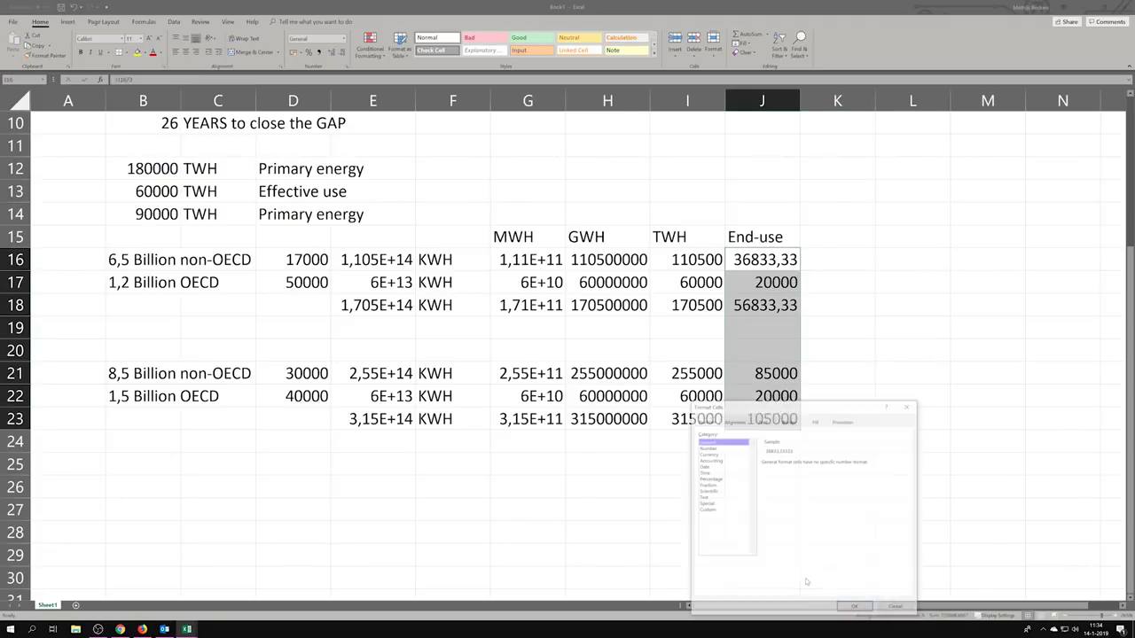
left_click(720, 448)
left_click(766, 475)
left_click(764, 474)
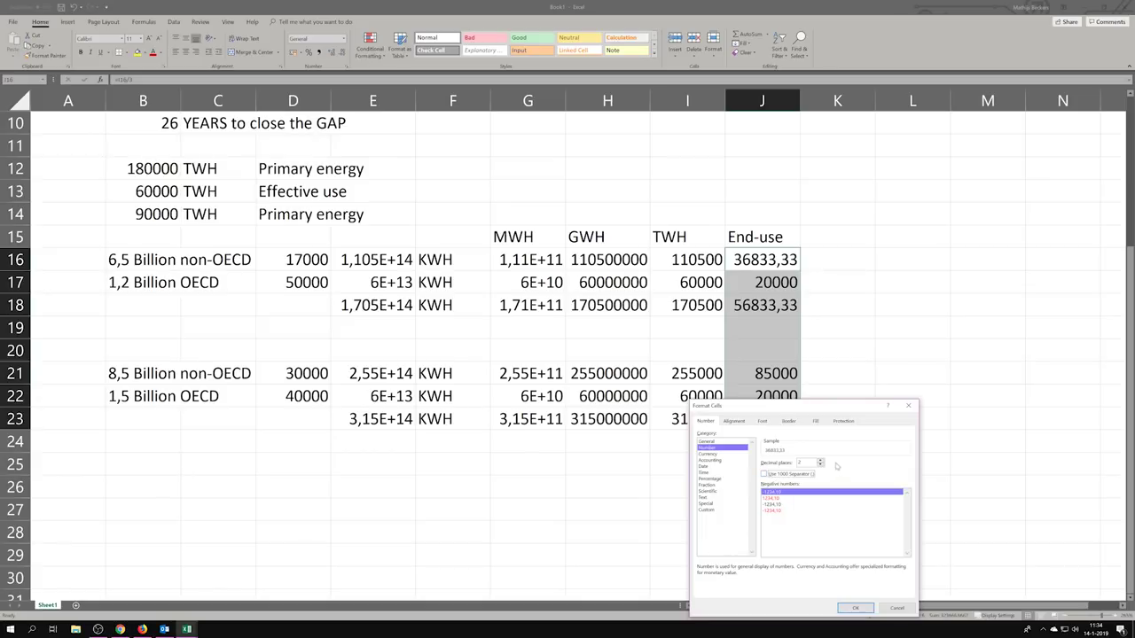
left_click(820, 465)
left_click(820, 465)
left_click(852, 608)
left_click(864, 325)
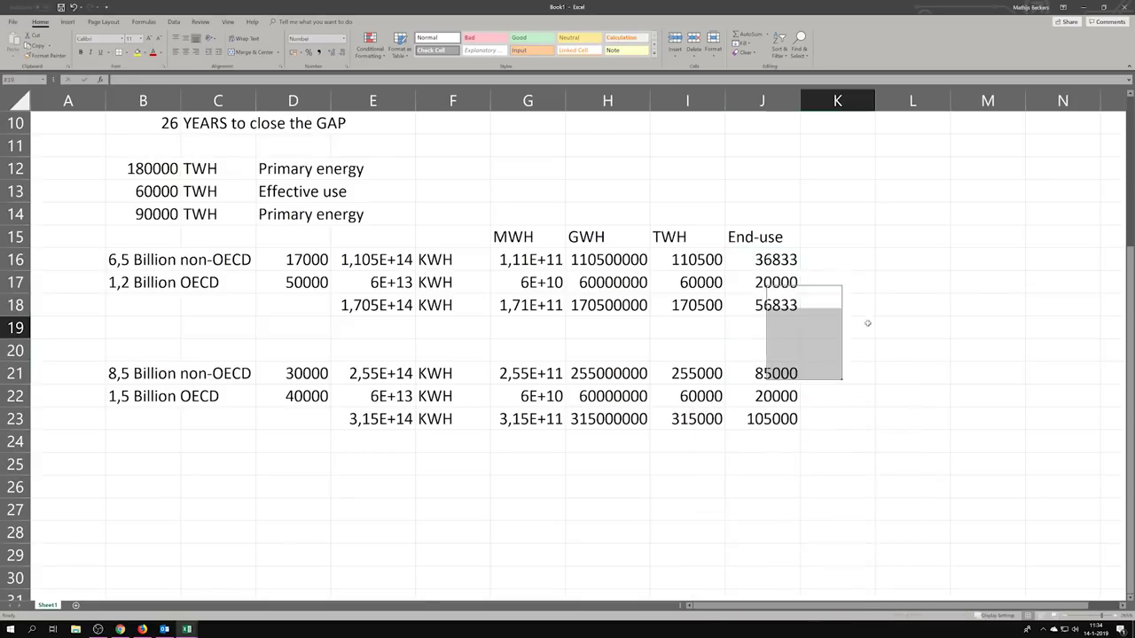
Label the first end-use total by entering "TWH/YEAR/WORLD-POP" in K18.
left_click_drag(775, 258, 775, 283)
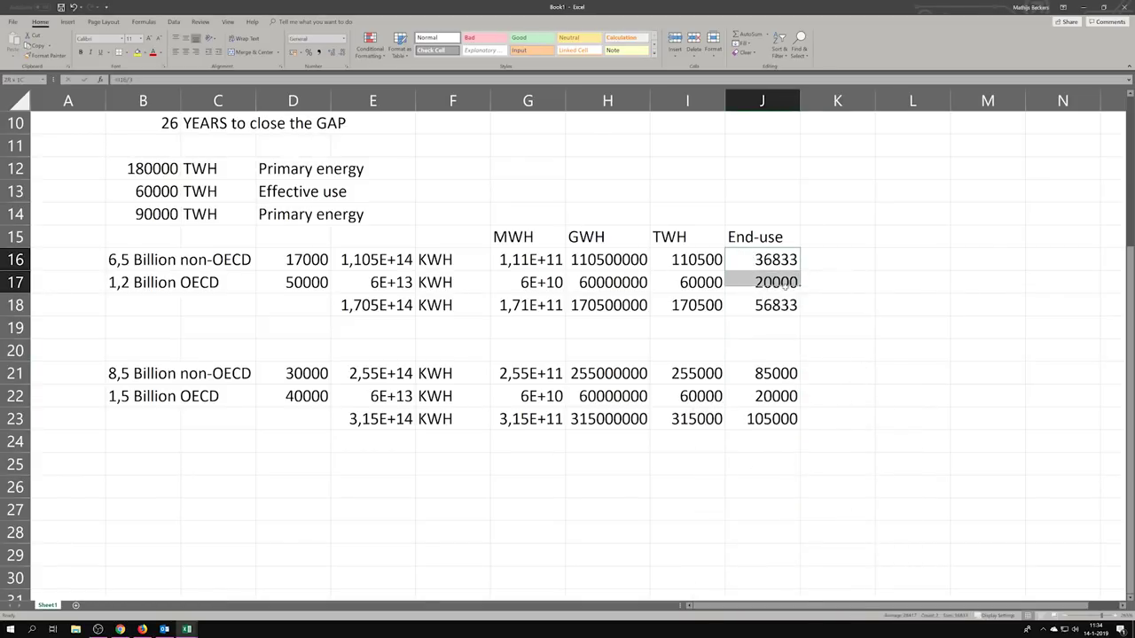
left_click(770, 307)
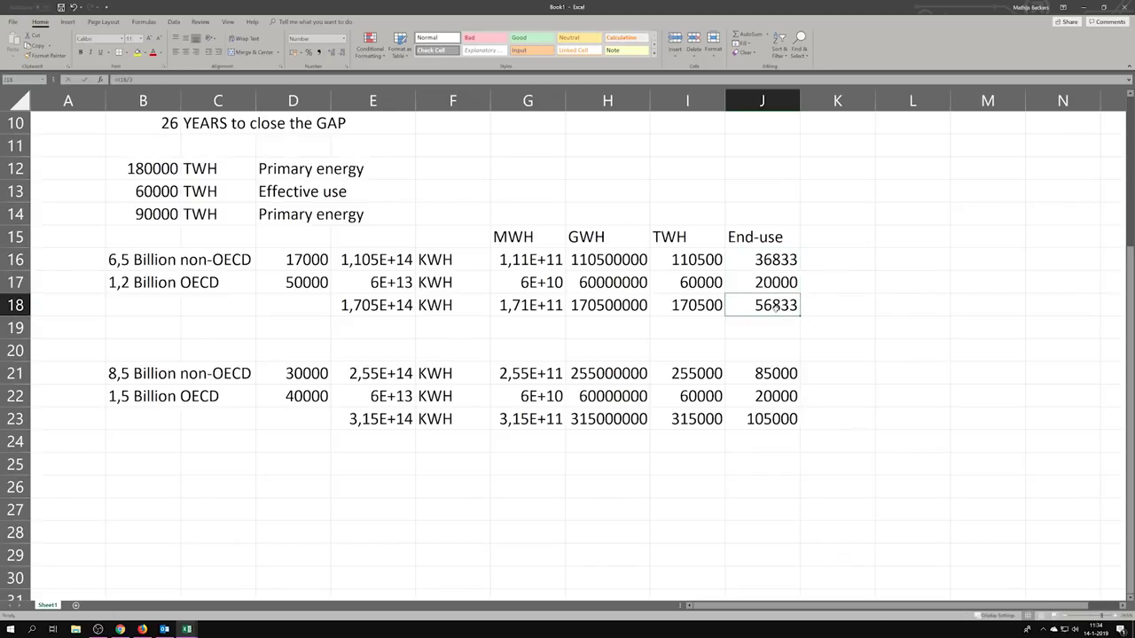
left_click(819, 311)
type("TWH")
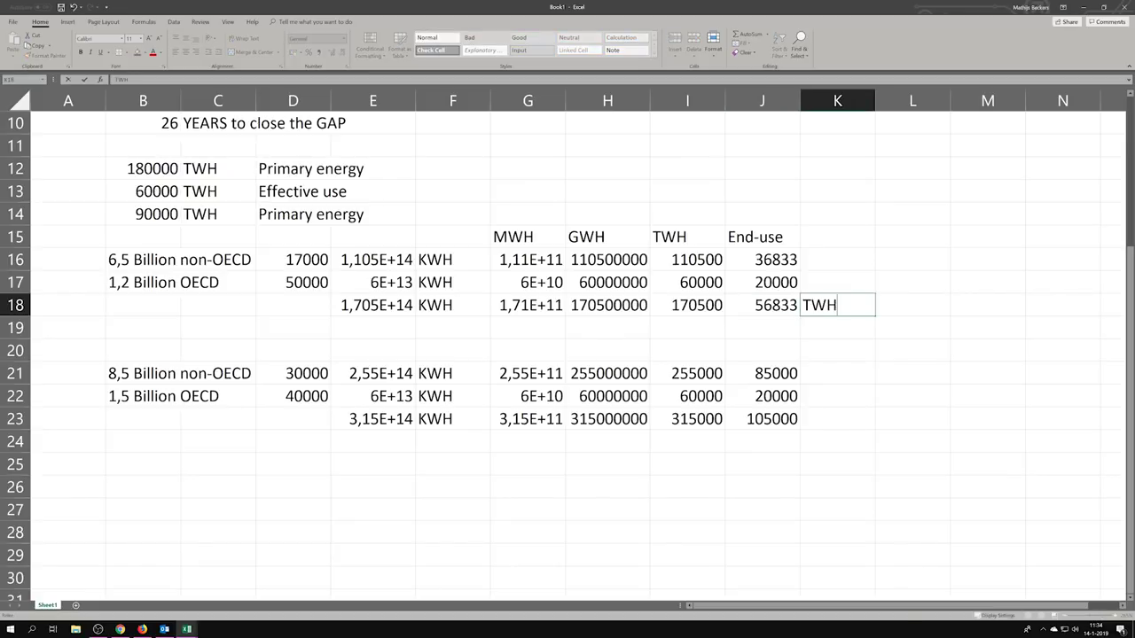
type("/YEAR/WORLD")
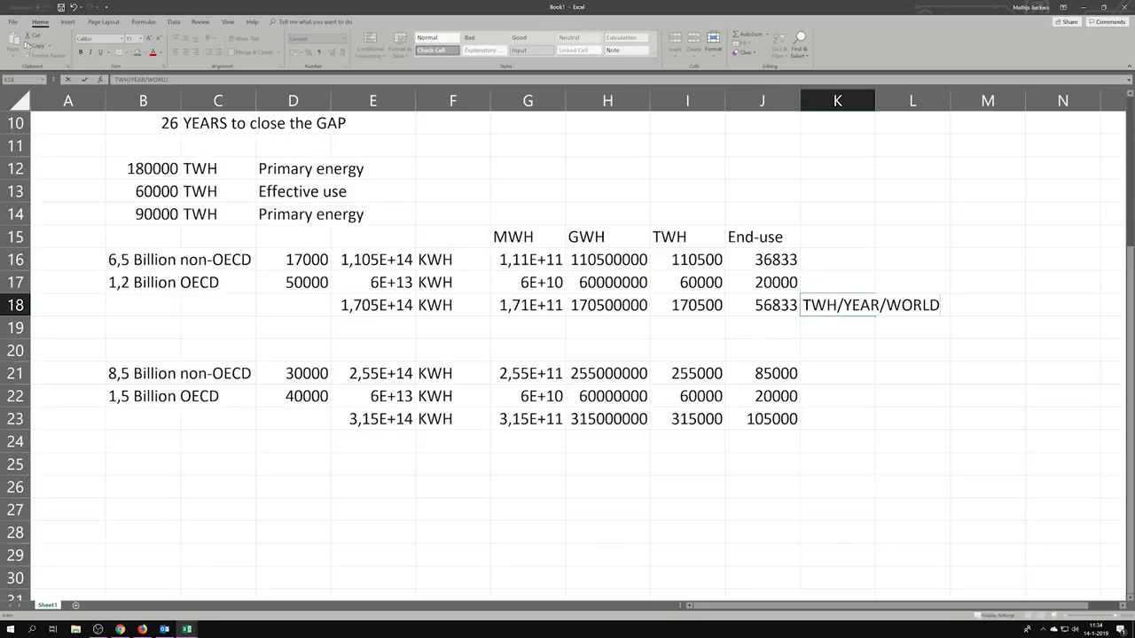
type("0")
key("BackSpace")
type("-{")
key("BackSpace")
type("POP")
key("Return")
key("Up")
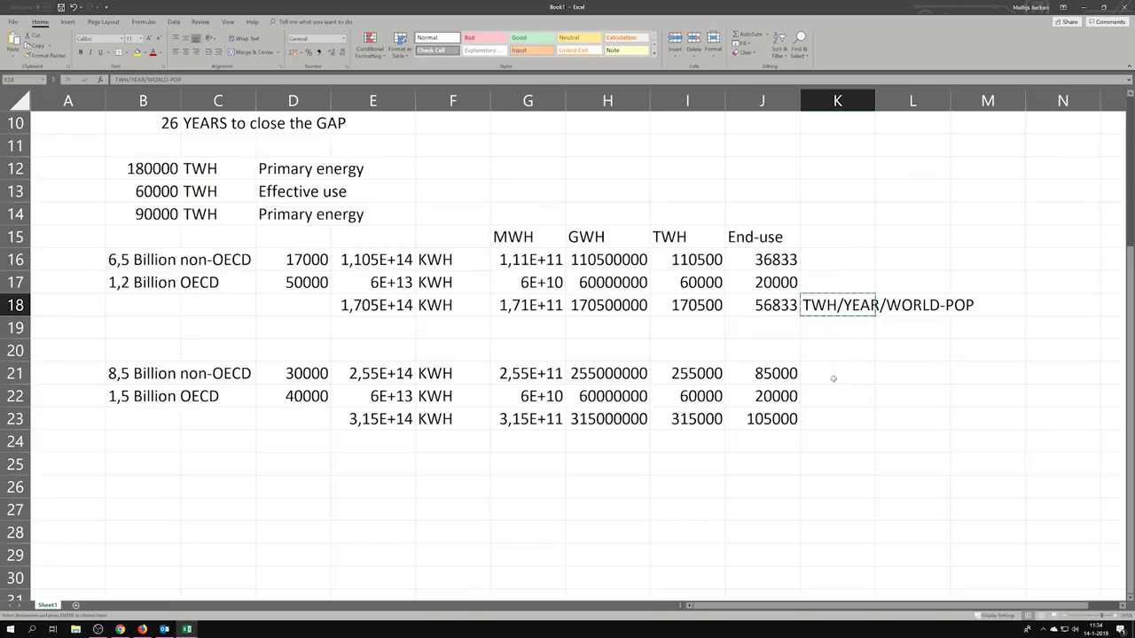
Copy the unit label from K18 to K23, beside the second end-use total.
key("ctrl+c")
left_click(823, 421)
key("ctrl+v")
left_click(834, 468)
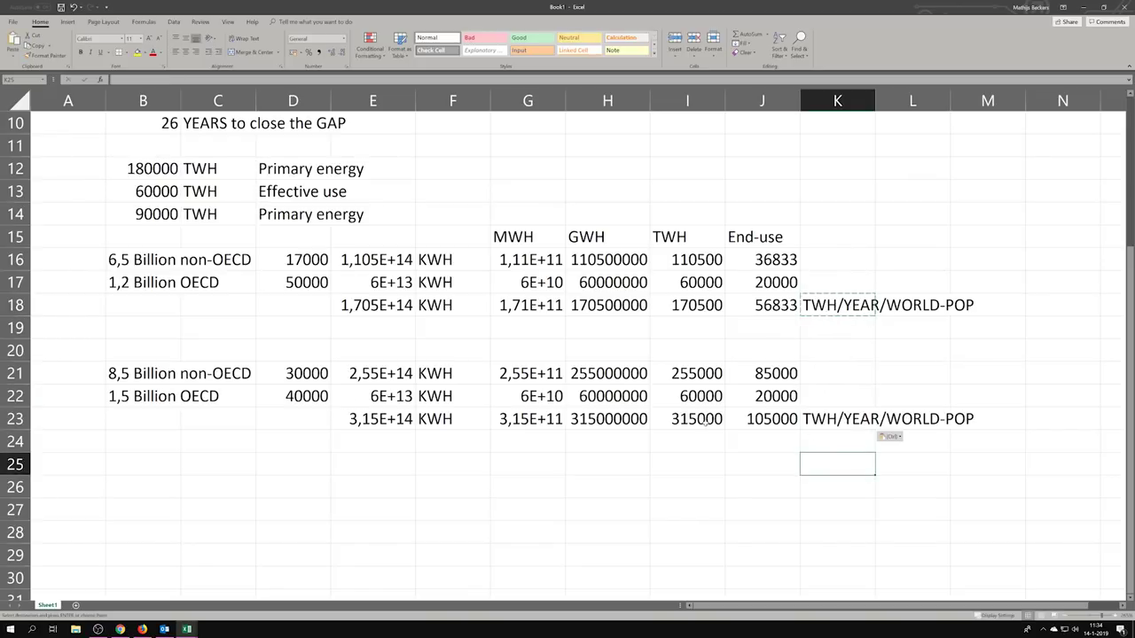
Highlight the End-use column range J15:J23 with a yellow fill.
left_click_drag(763, 230, 786, 422)
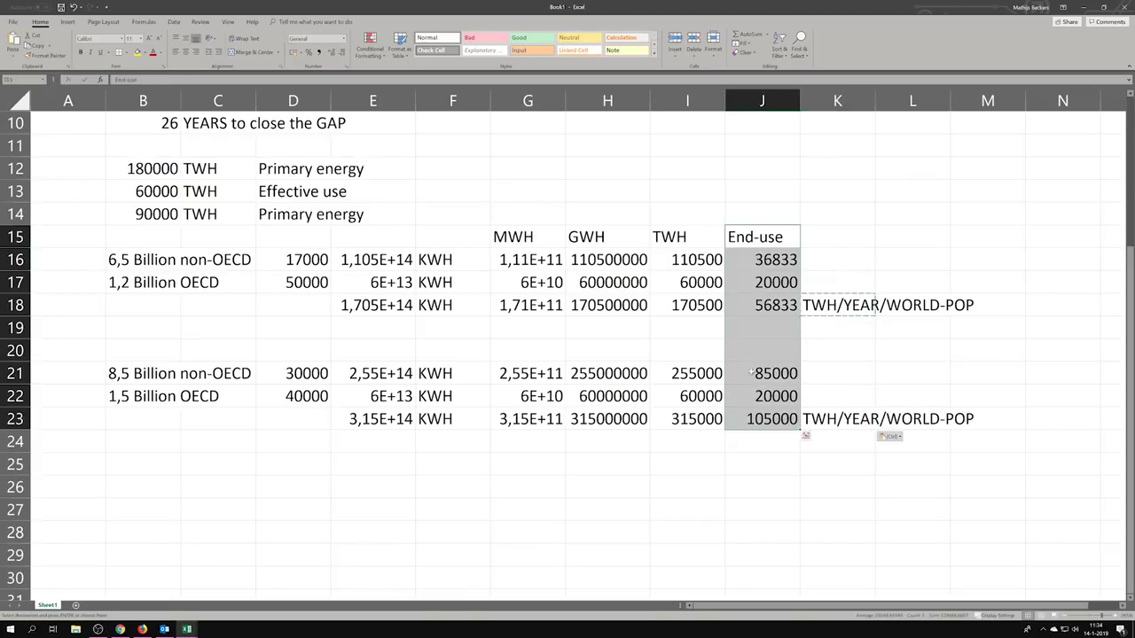
left_click(137, 52)
left_click(454, 238)
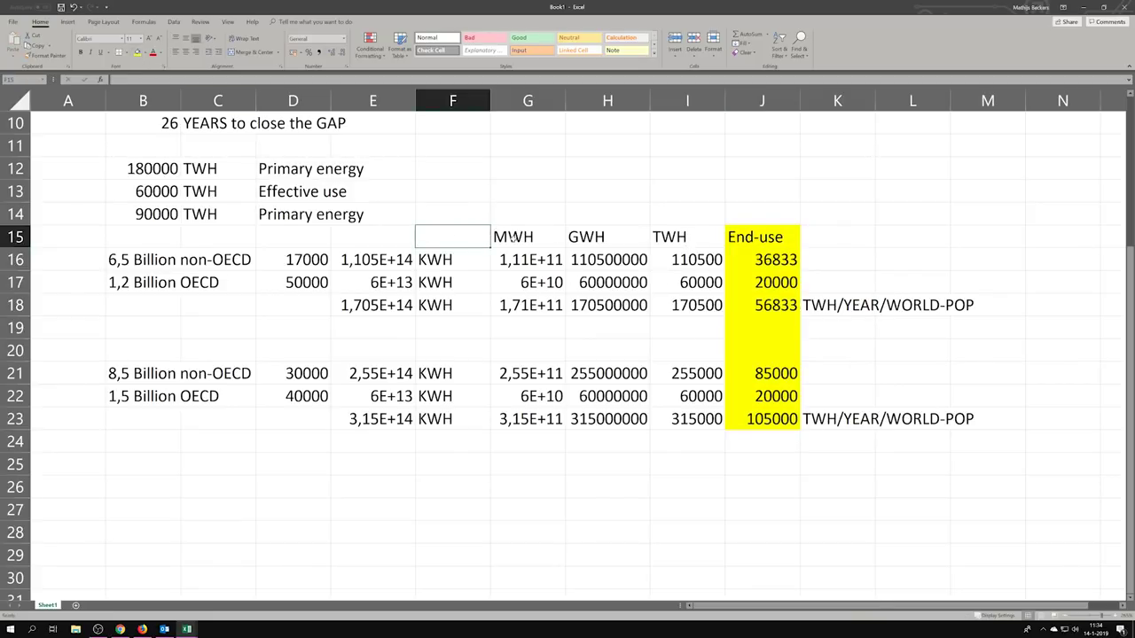
Right-align the headers and values in G15:J24.
left_click_drag(512, 235, 791, 446)
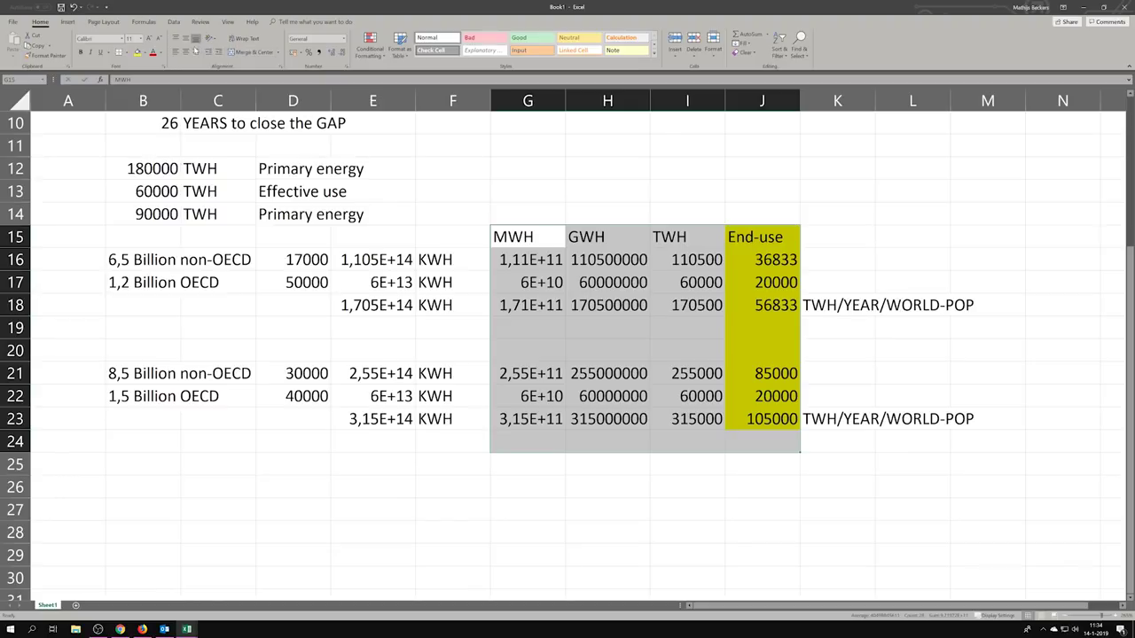
left_click(196, 51)
left_click(938, 366)
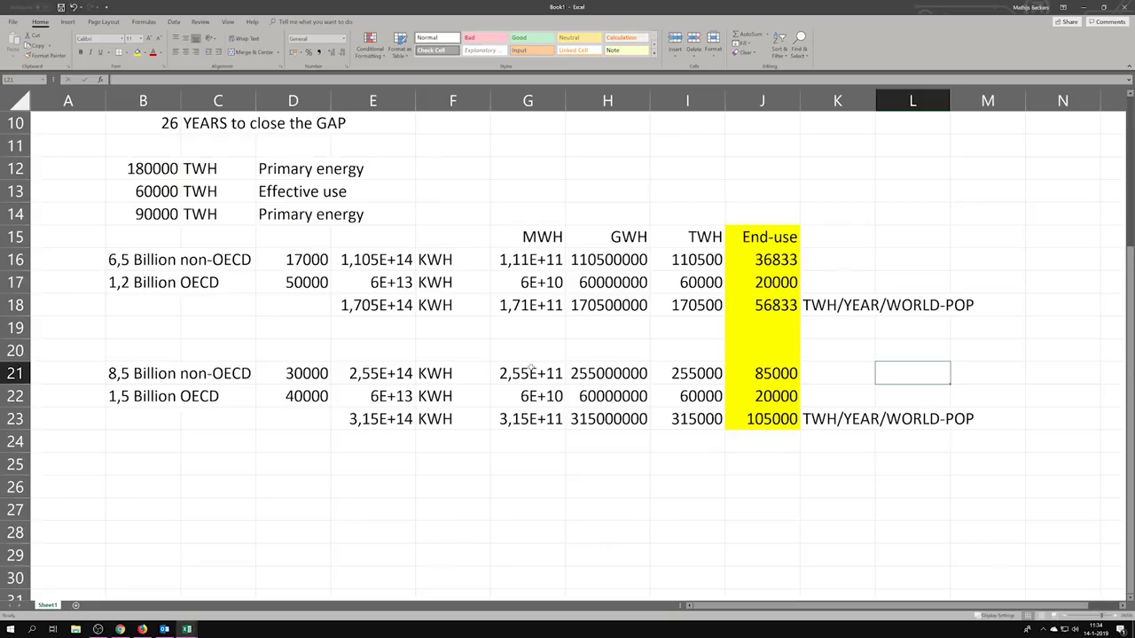
left_click_drag(374, 374, 686, 425)
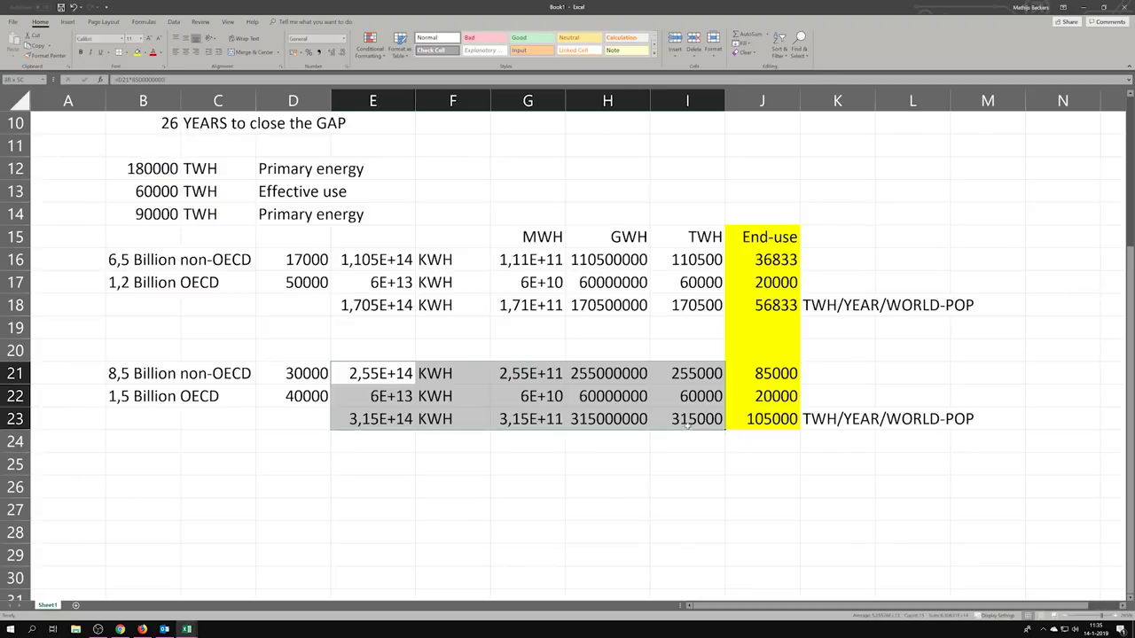
left_click(648, 471)
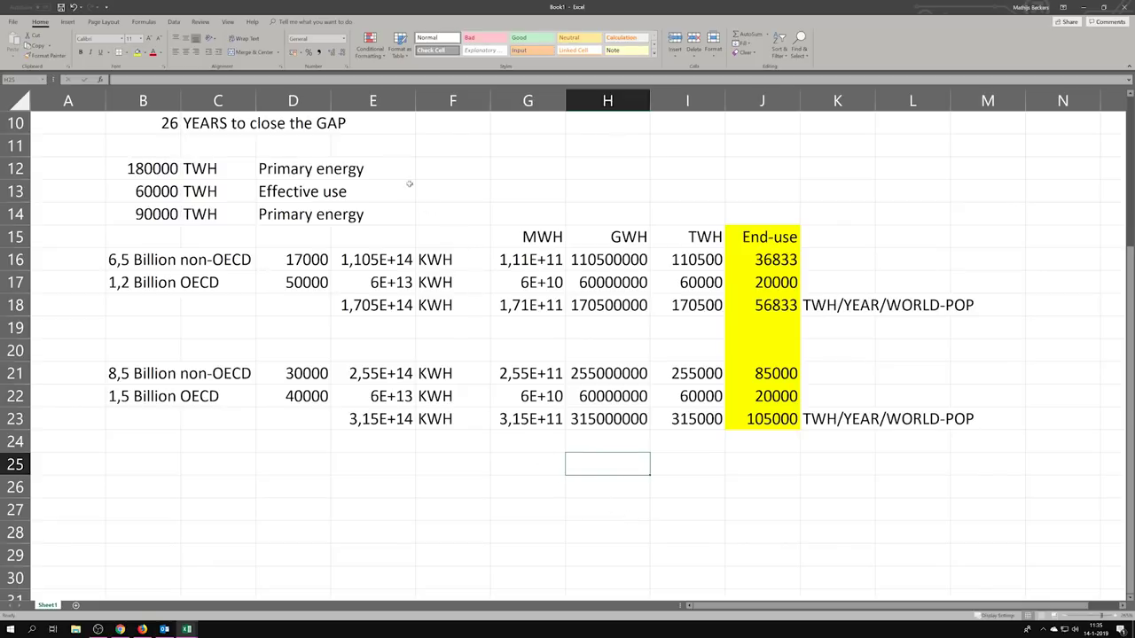
Insert a blank column at column E, between the per-capita values and the KWH results.
right_click(370, 100)
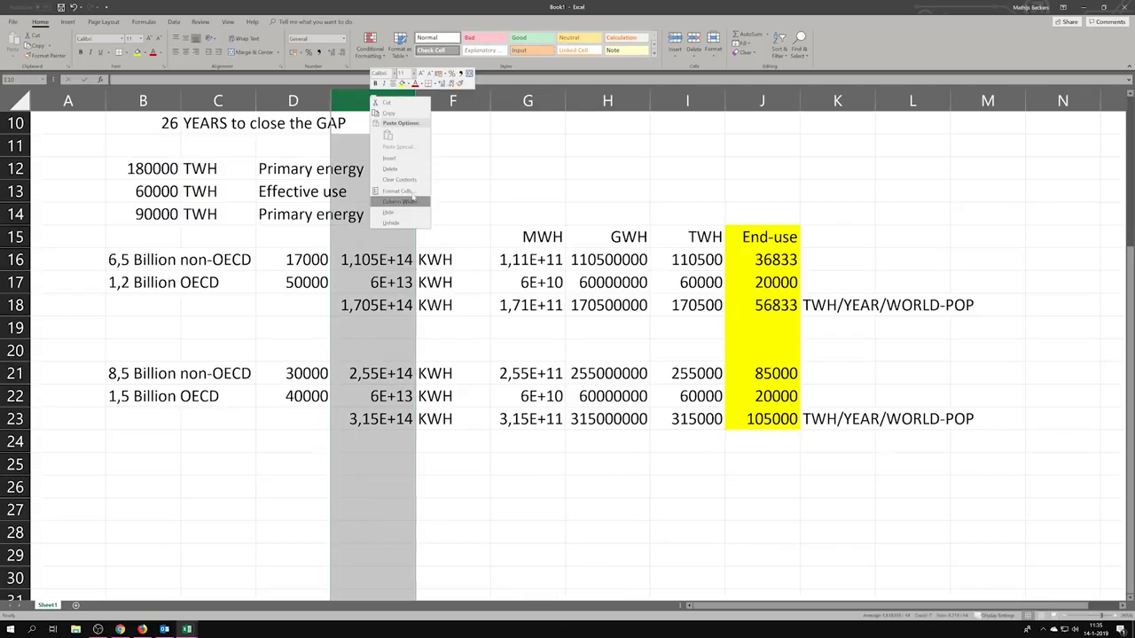
left_click(394, 157)
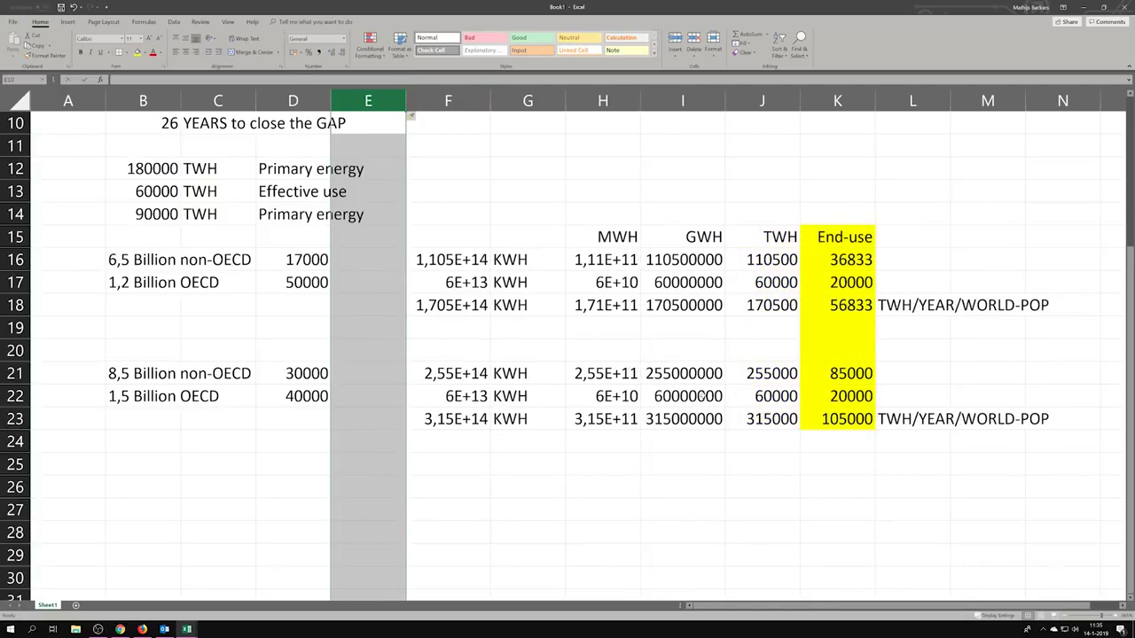
left_click(372, 377)
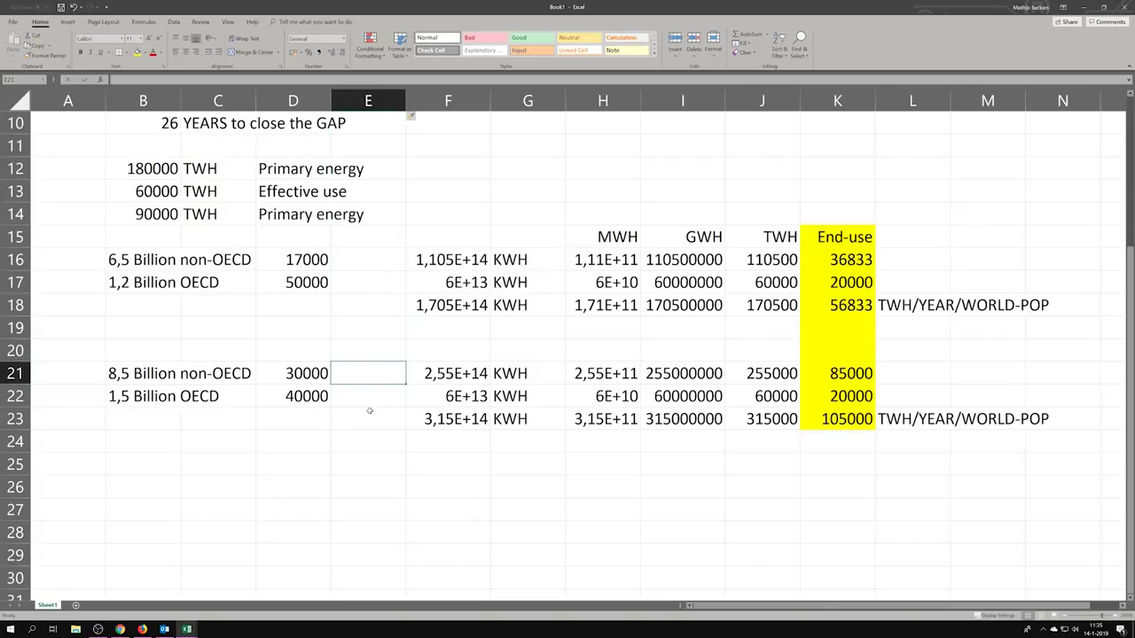
left_click_drag(310, 376, 301, 397)
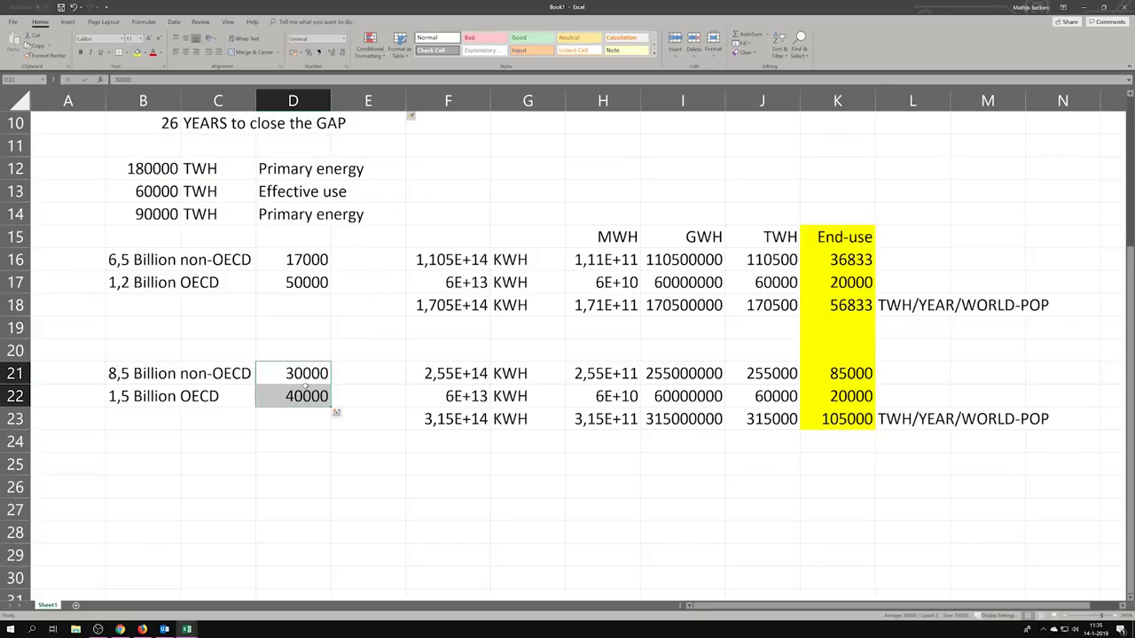
left_click(320, 427)
left_click_drag(312, 378, 315, 404)
left_click(364, 440)
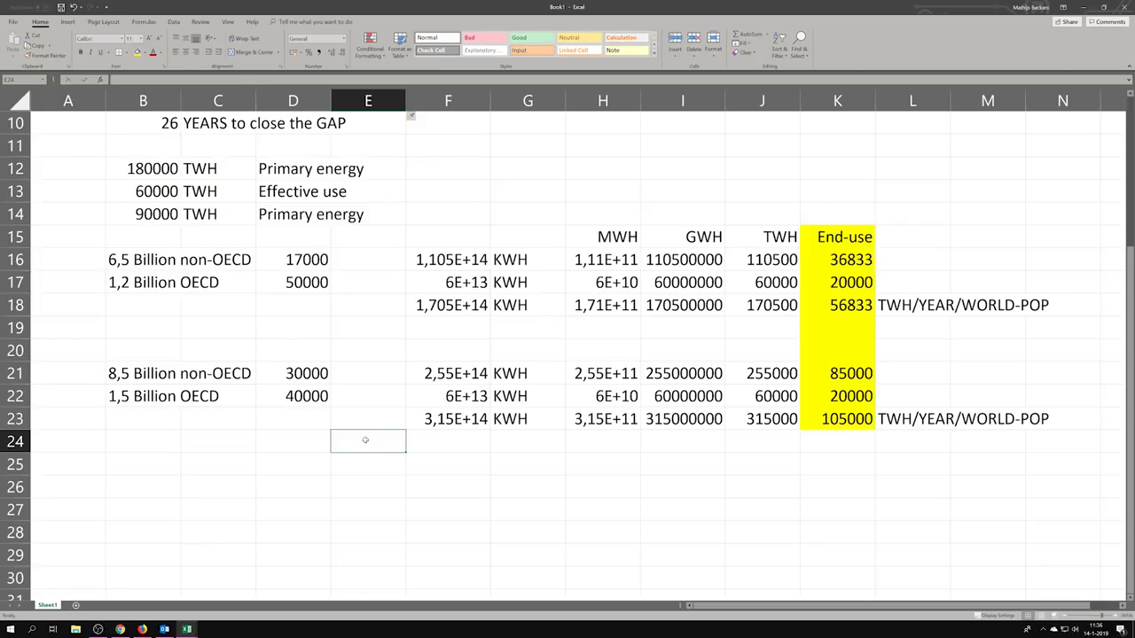
scroll(362, 394, "up", 3)
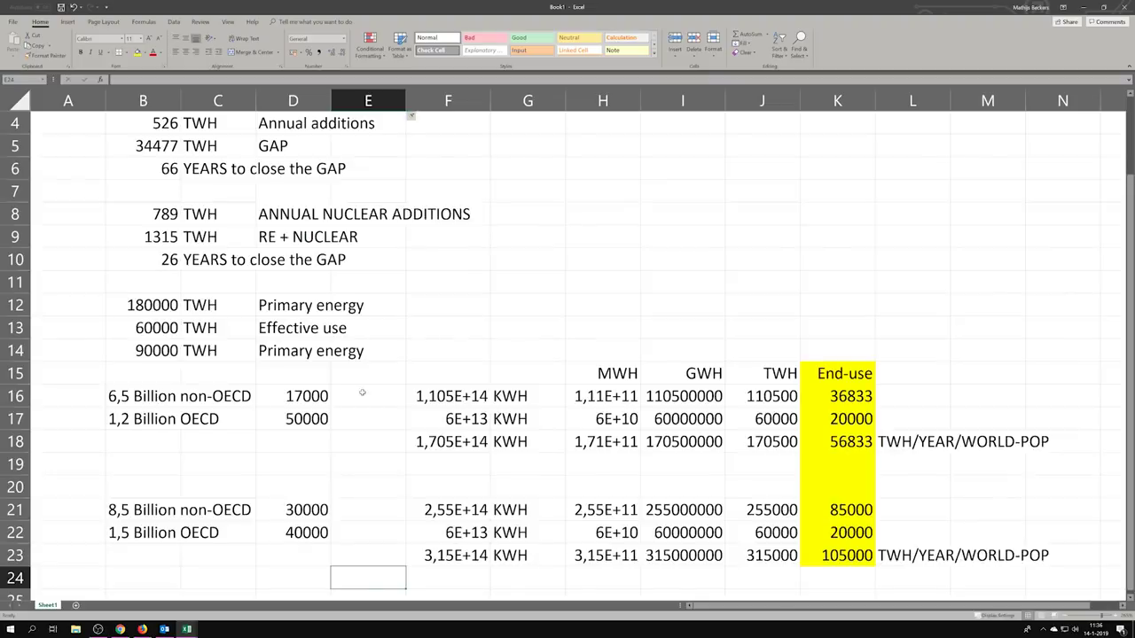
scroll(363, 393, "down", 3)
scroll(362, 393, "up", 2)
scroll(363, 393, "down", 1)
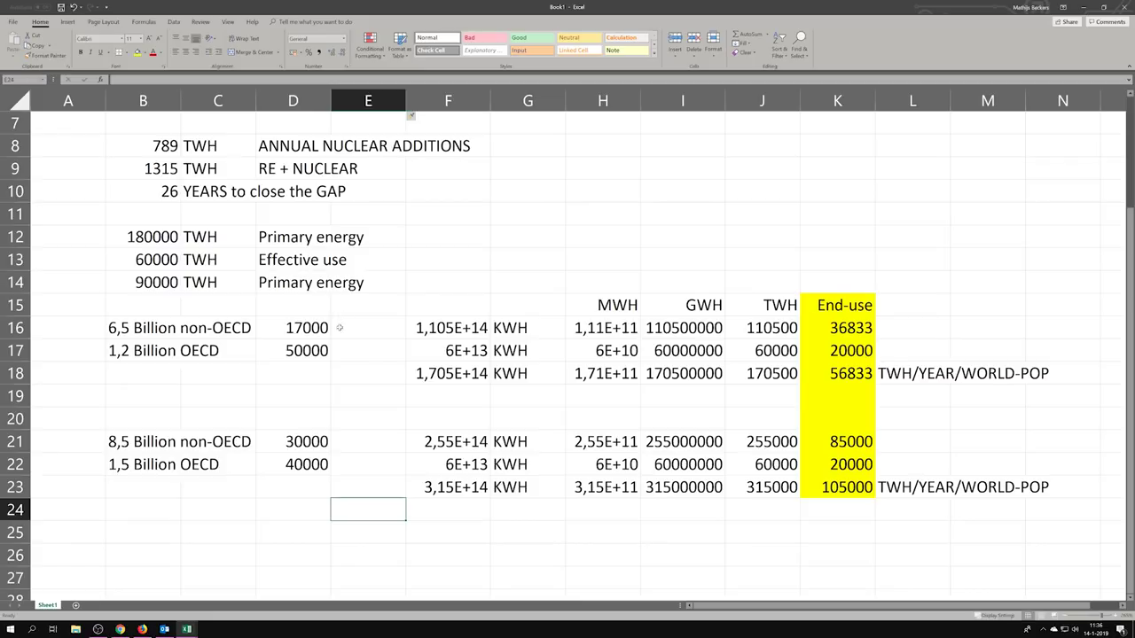
Enter 10000 in E21 for the non-OECD population and the formula =D22/3 in E22 for the OECD population.
left_click(347, 441)
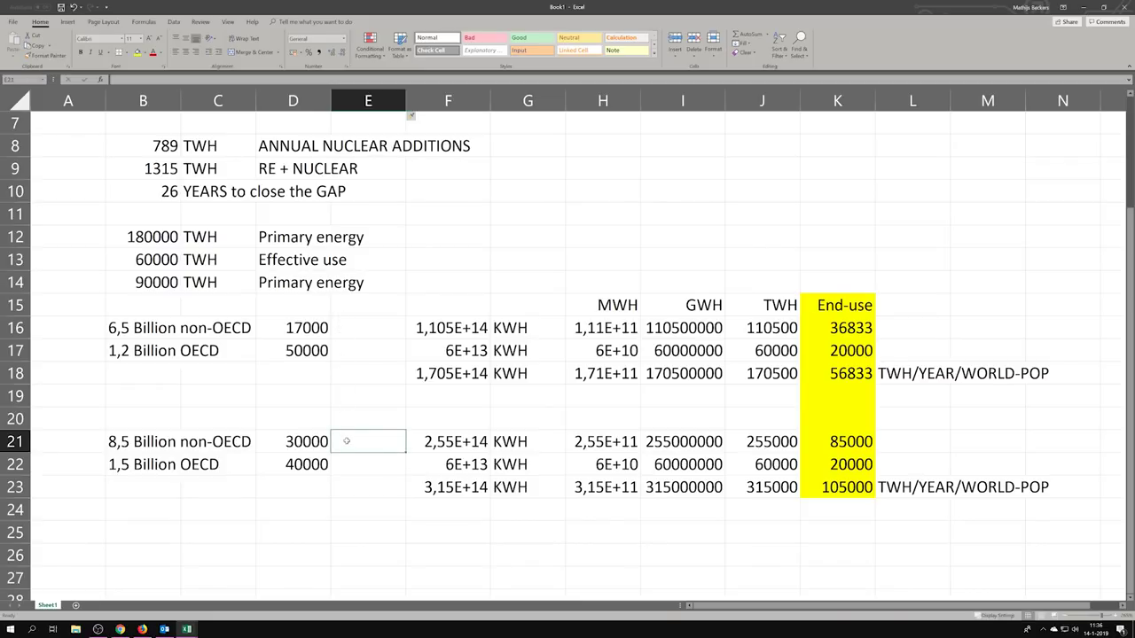
type("10000")
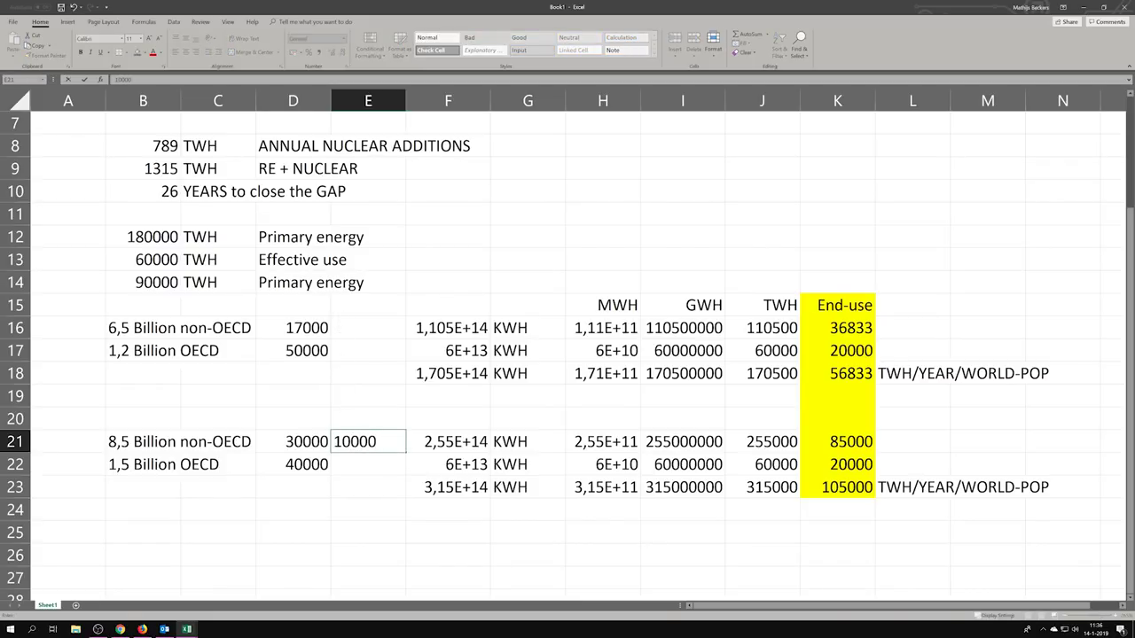
key("Return")
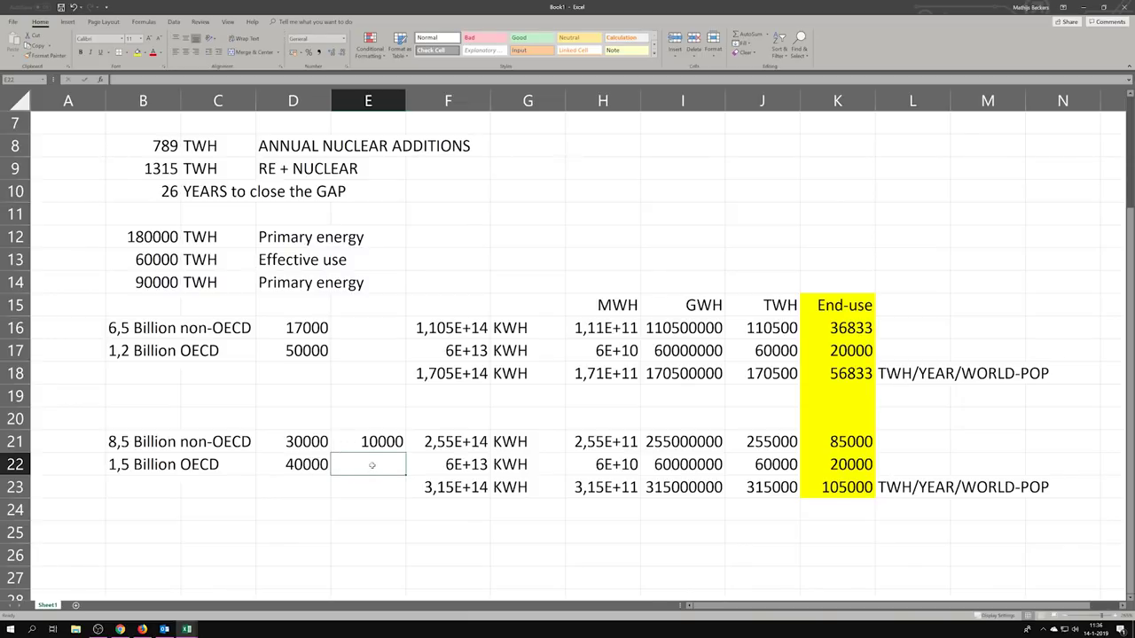
type("=")
left_click(285, 464)
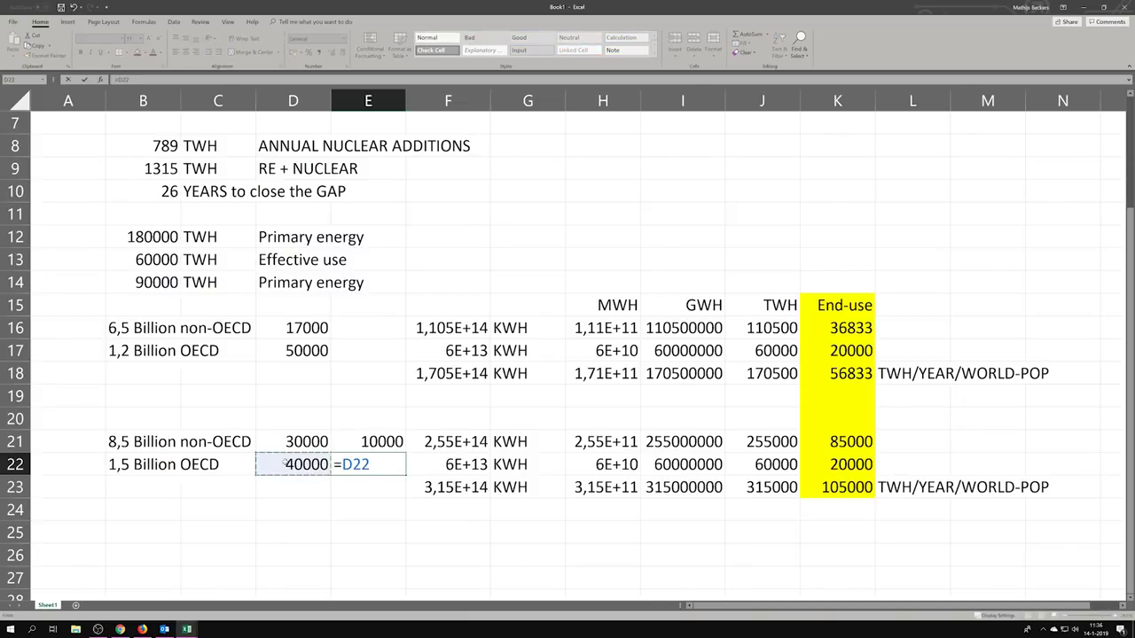
type("/3")
key("Return")
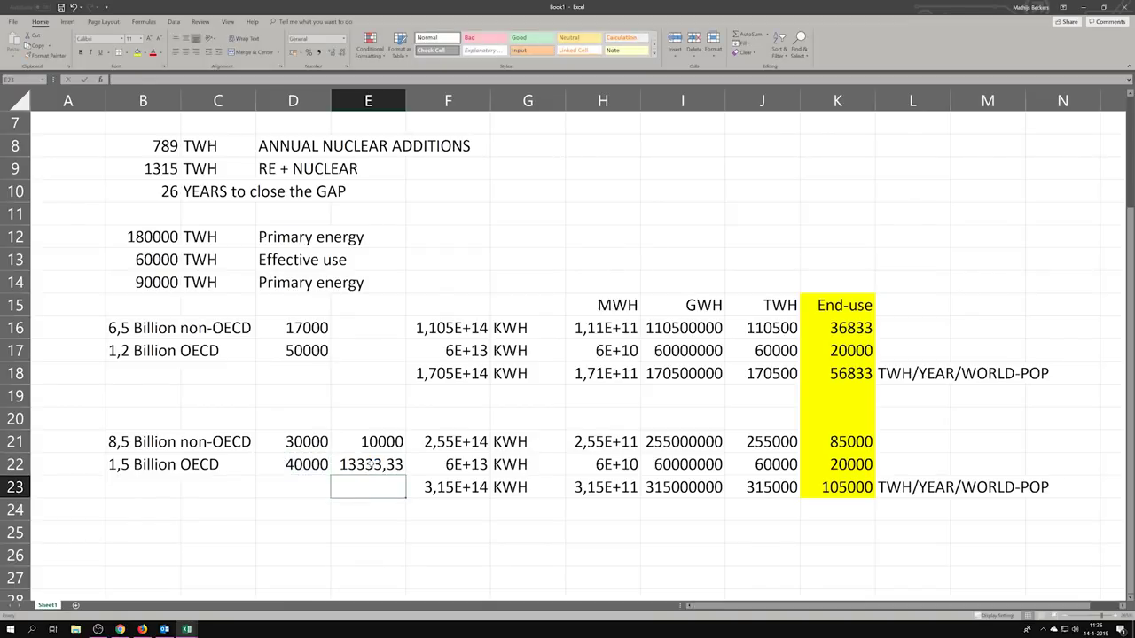
Format E22 as a number with zero decimal places.
right_click(370, 463)
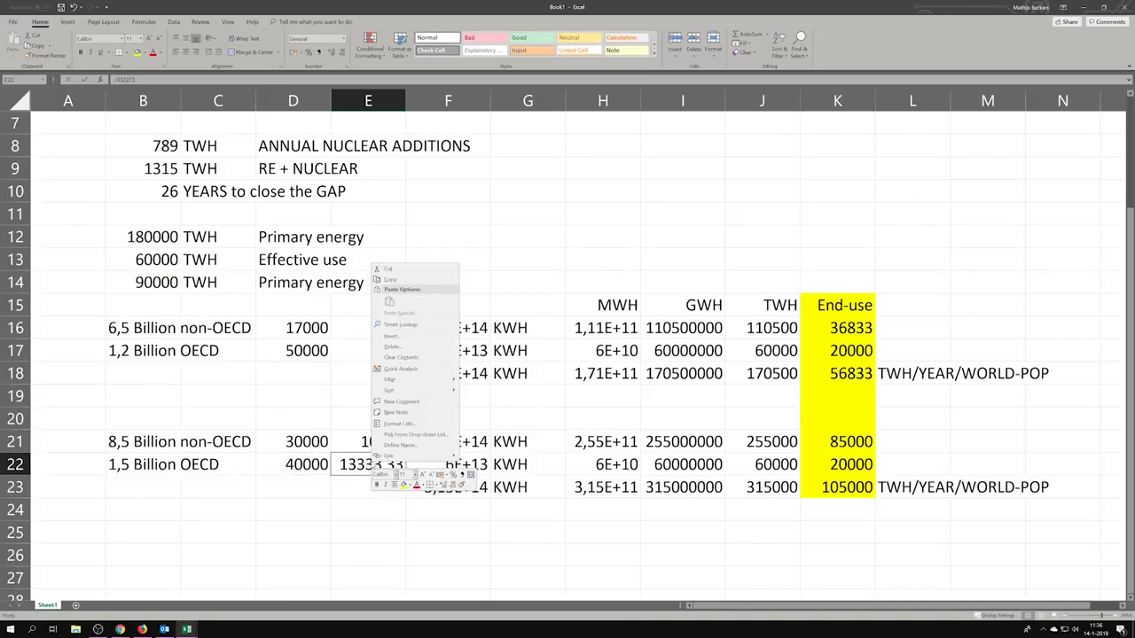
left_click(414, 426)
left_click(328, 358)
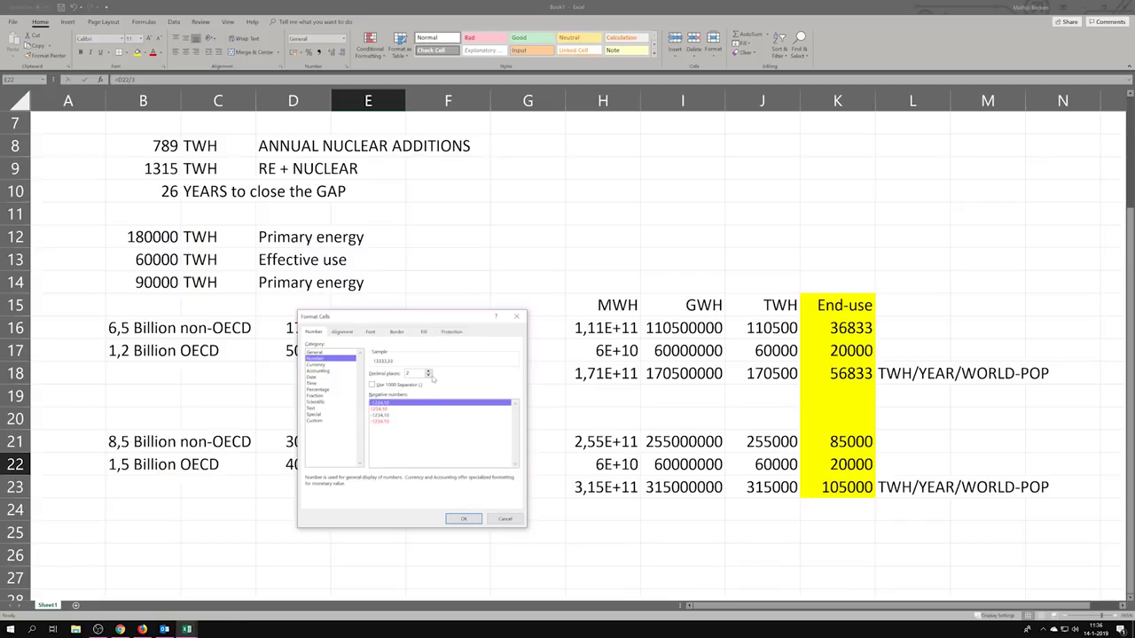
left_click(428, 376)
left_click(428, 376)
left_click(463, 519)
left_click(528, 554)
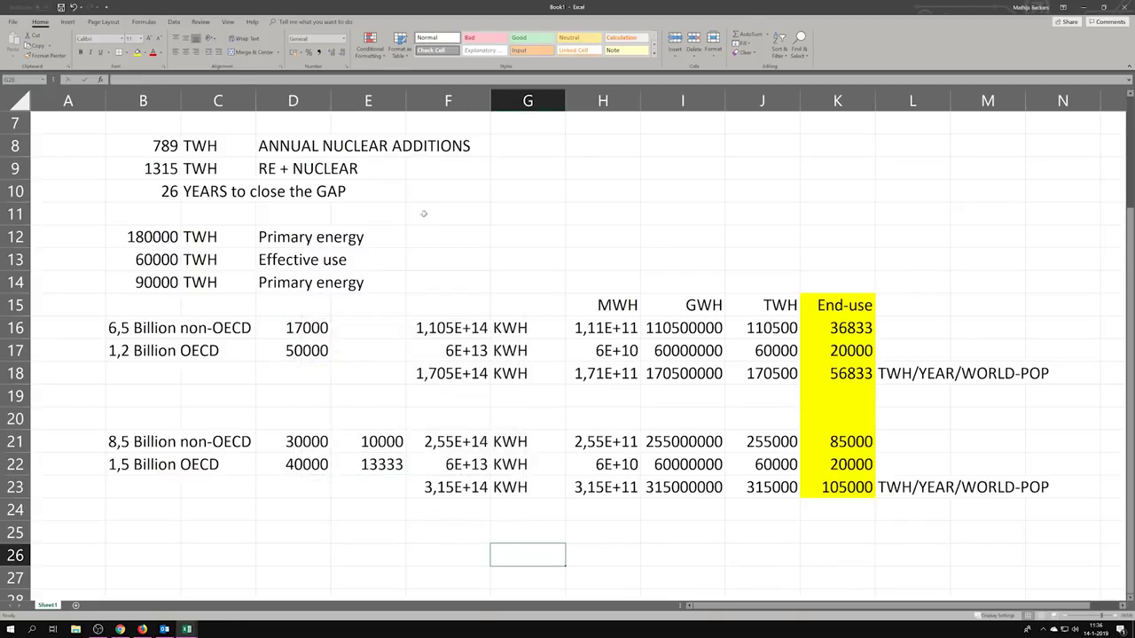
Insert a blank column at column F and clear the future end-use values in L21:L23.
right_click(429, 103)
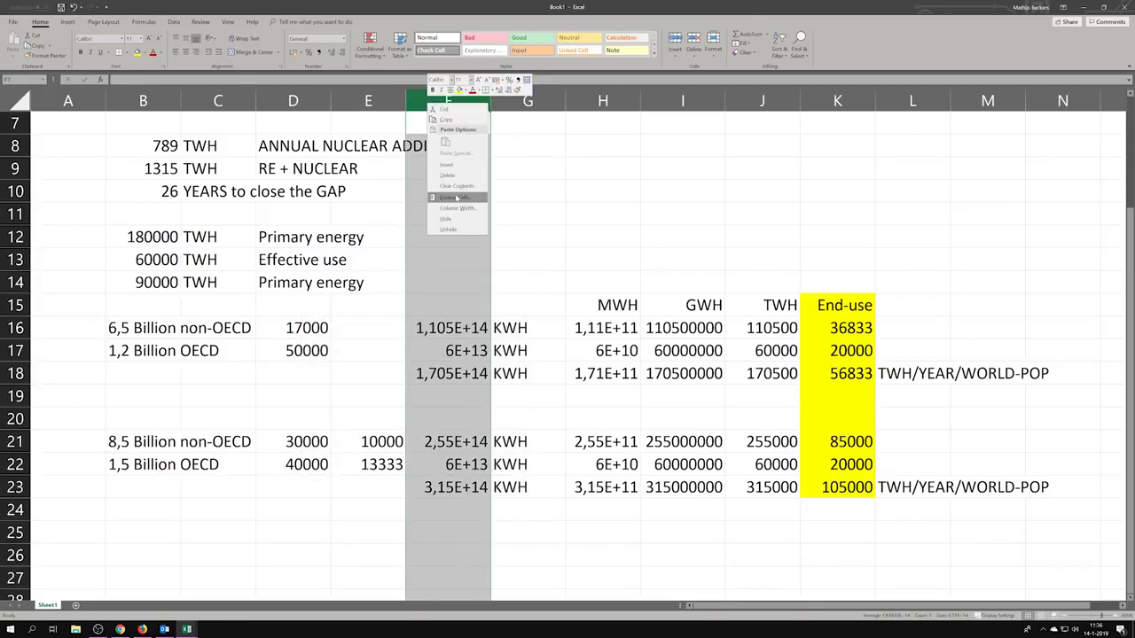
left_click(457, 167)
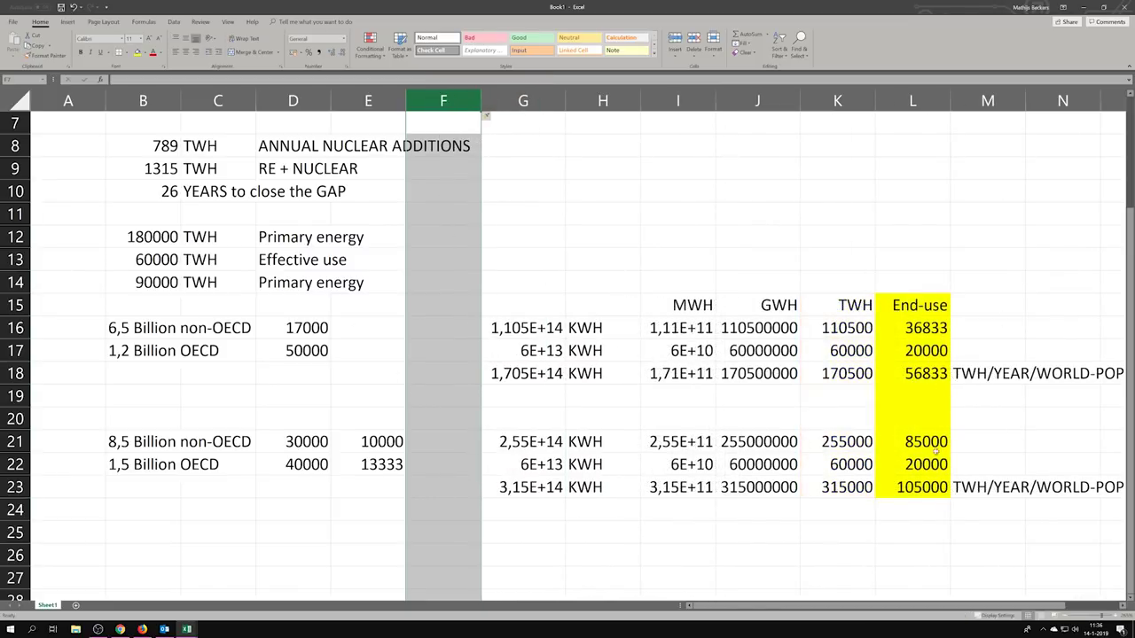
left_click_drag(926, 442, 928, 487)
key("Delete")
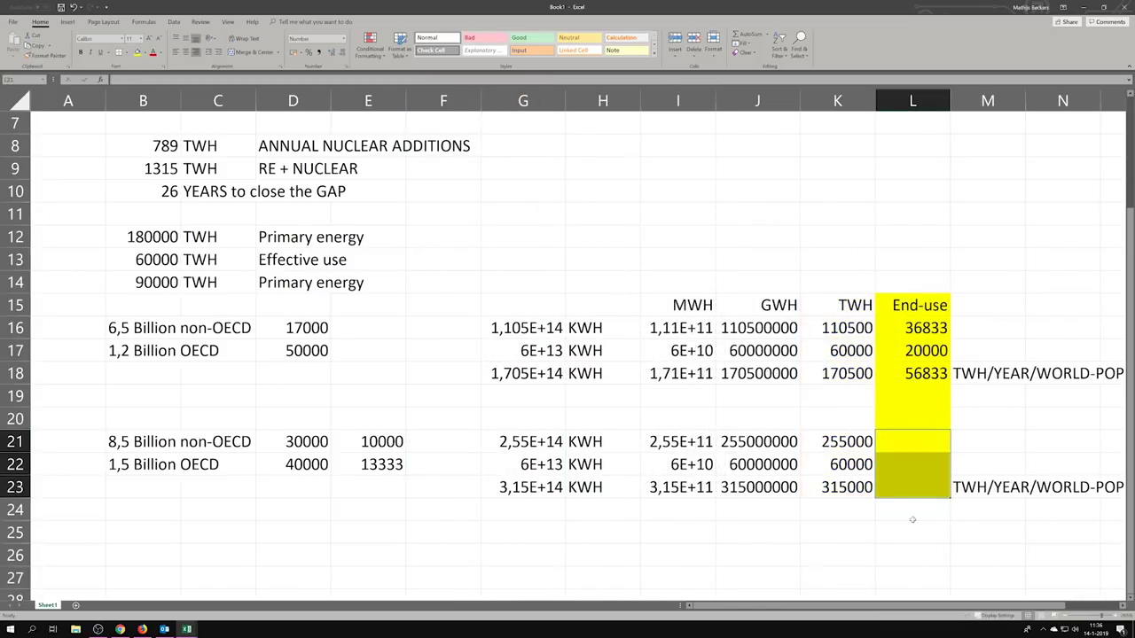
left_click(847, 590)
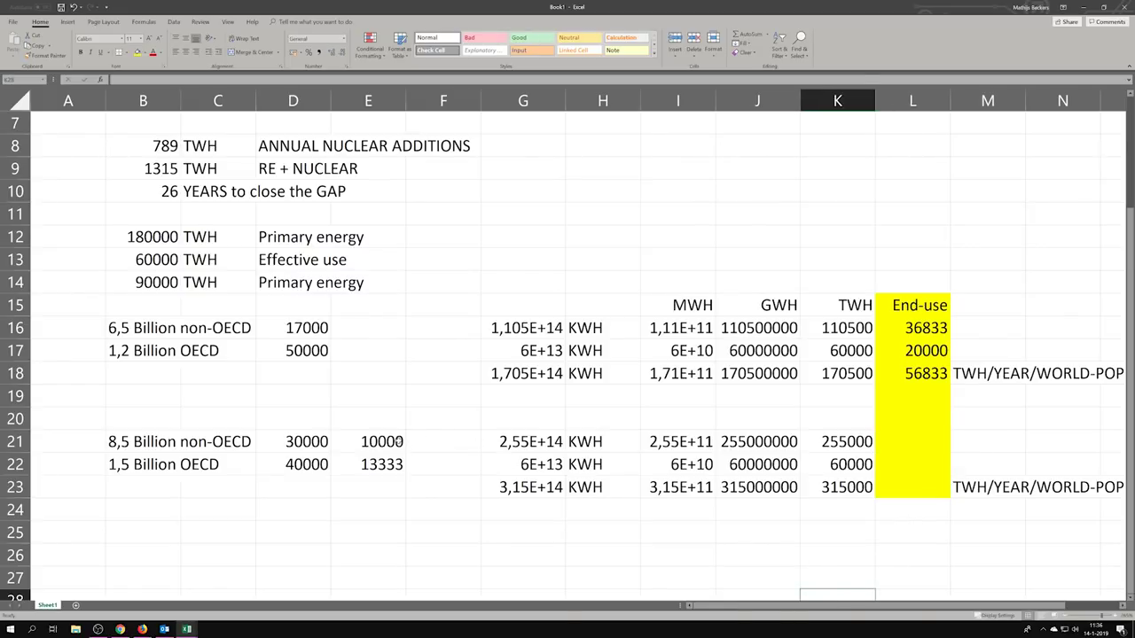
left_click_drag(399, 441, 394, 467)
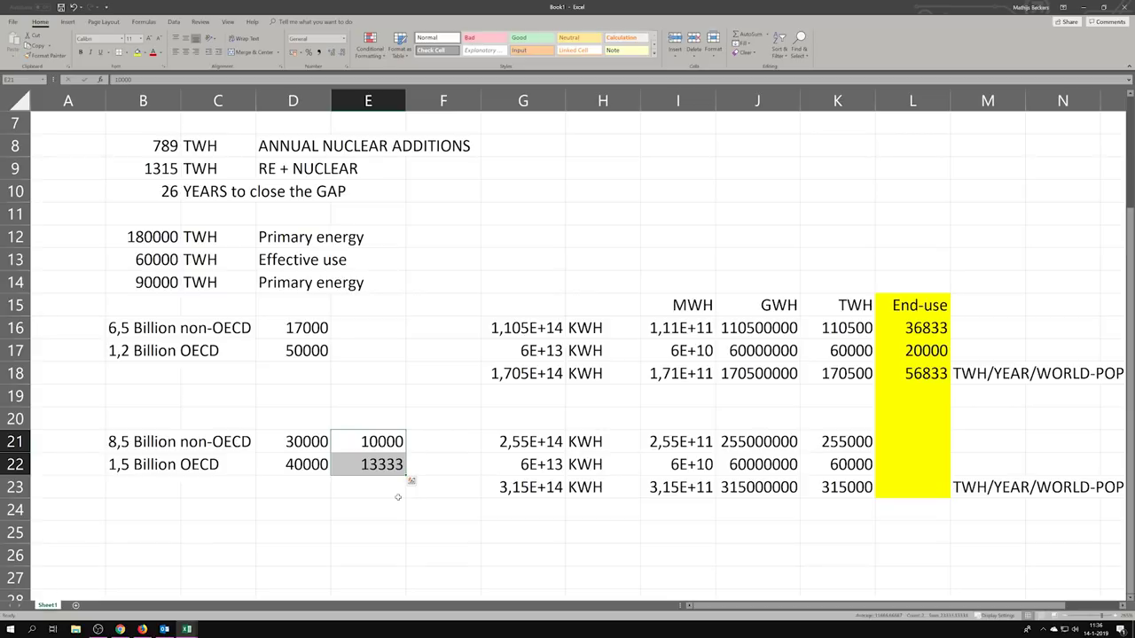
left_click(515, 442)
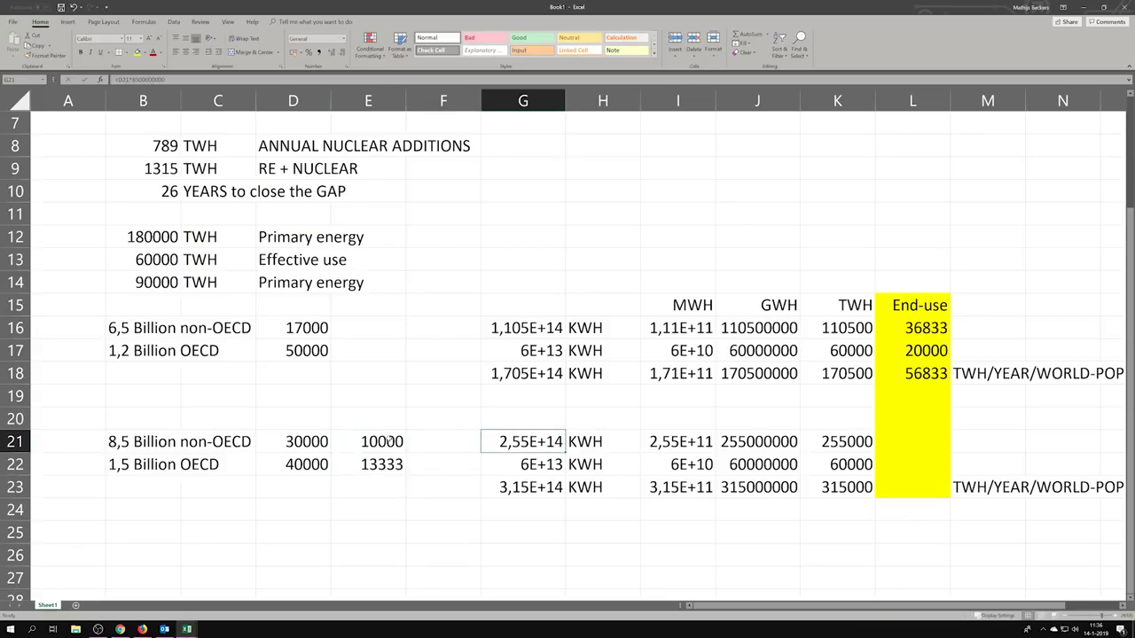
left_click(438, 446)
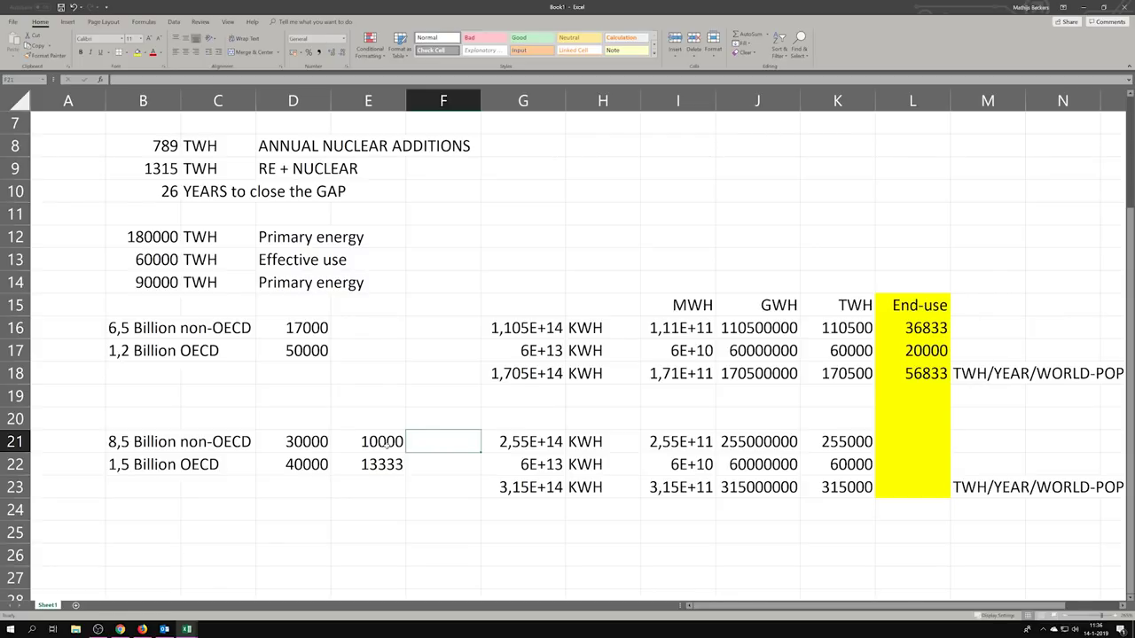
type("=")
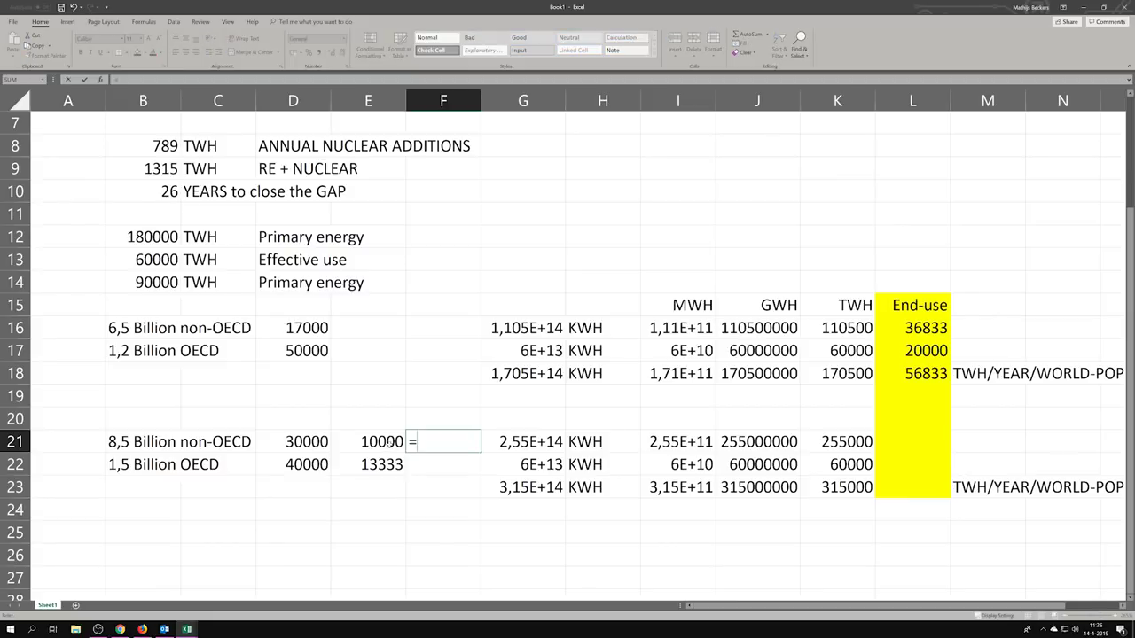
left_click(385, 446)
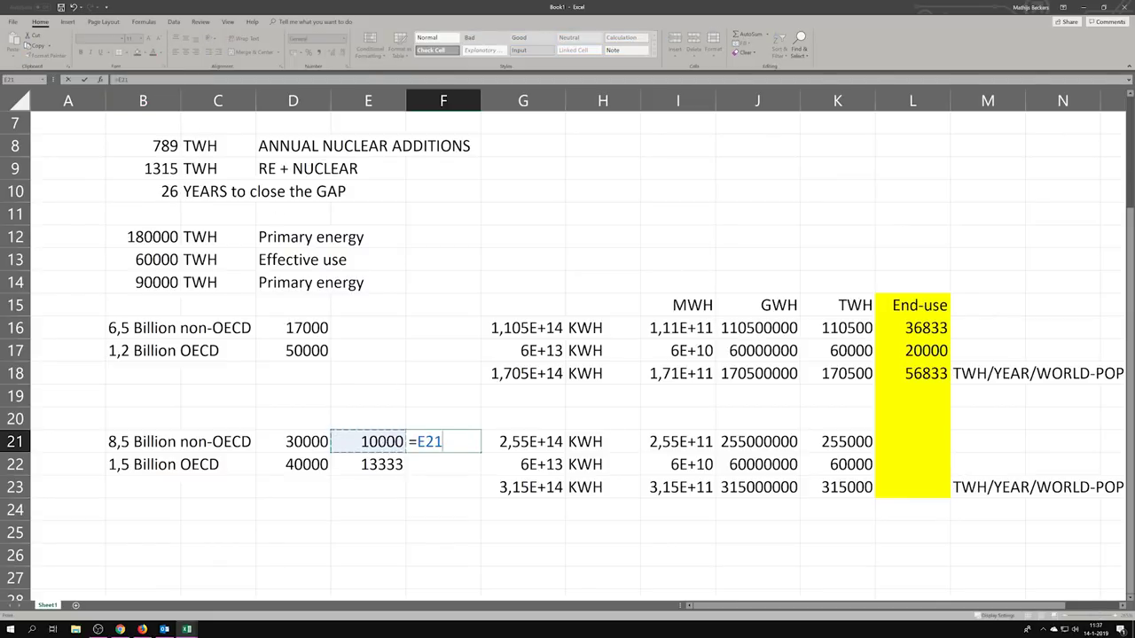
key("F2")
type("+(")
key("BackSpace")
key("BackSpace")
key("BackSpace")
key("BackSpace")
key("BackSpace")
key("Return")
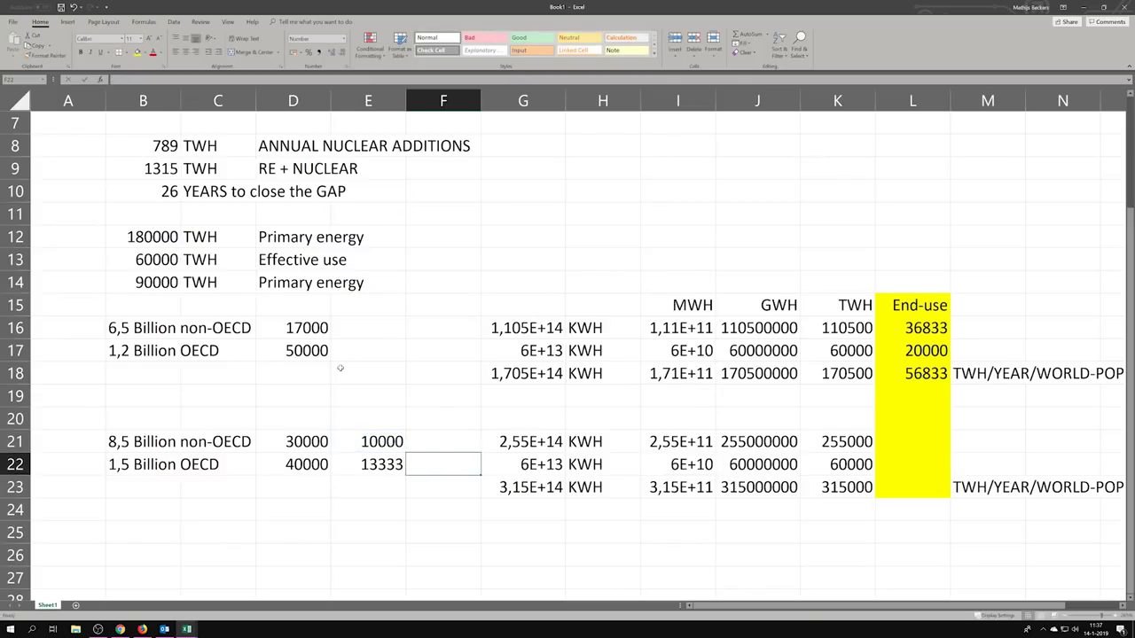
left_click(495, 584)
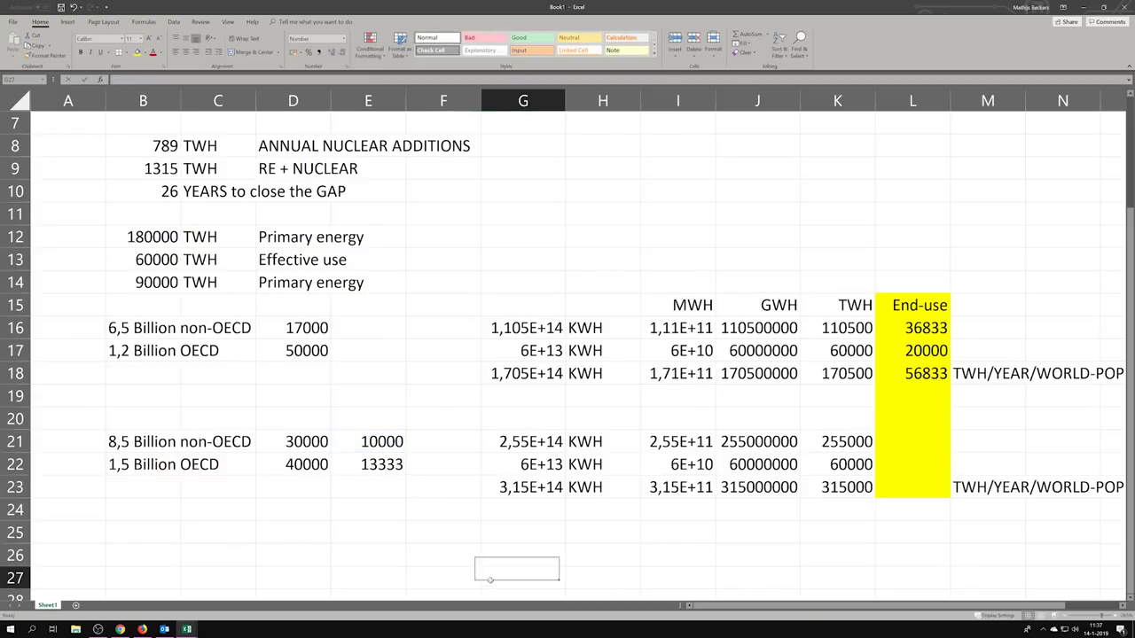
left_click(455, 436)
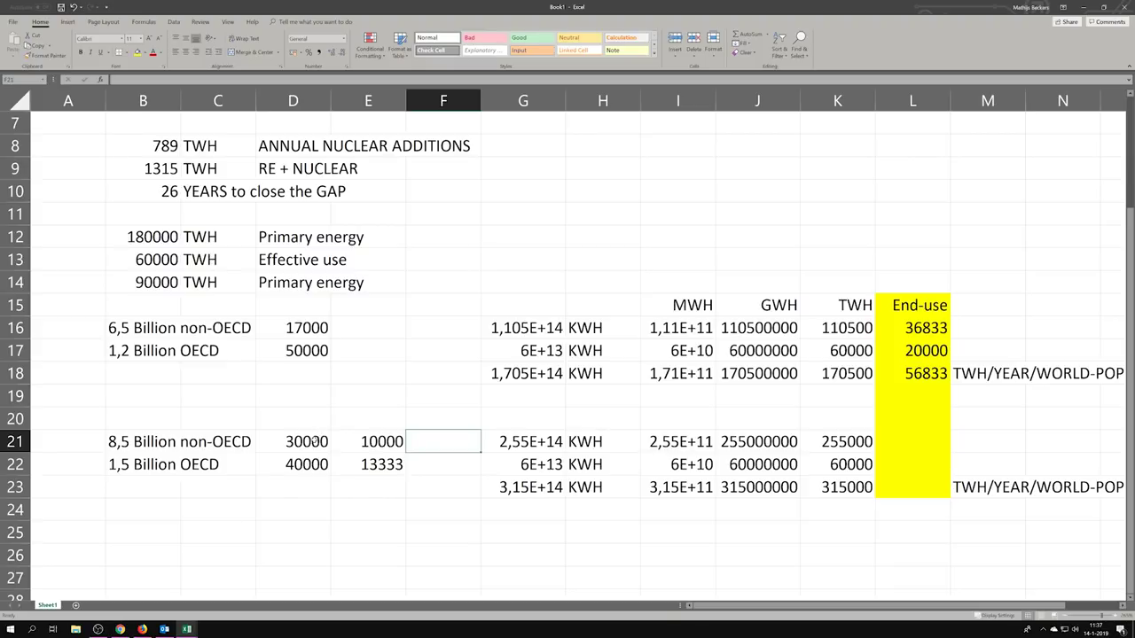
left_click_drag(317, 440, 320, 464)
left_click(337, 500)
left_click(314, 502)
left_click(315, 448)
left_click(418, 506)
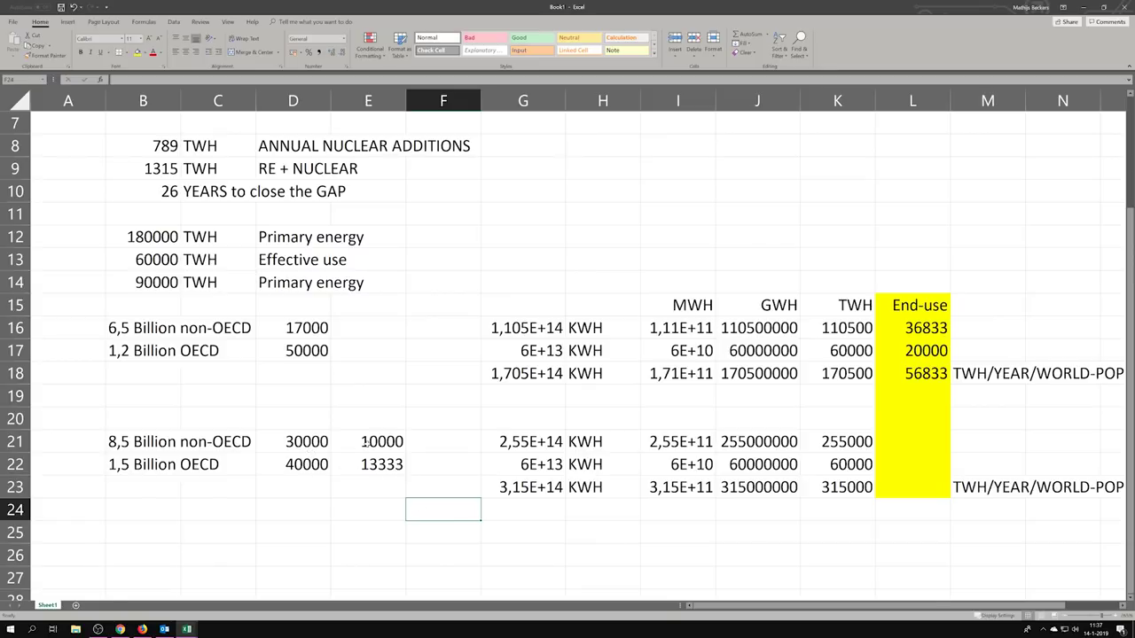
Enter 20000 in F21 for the non-OECD population and 26000 in F22 for the OECD population.
left_click(418, 444)
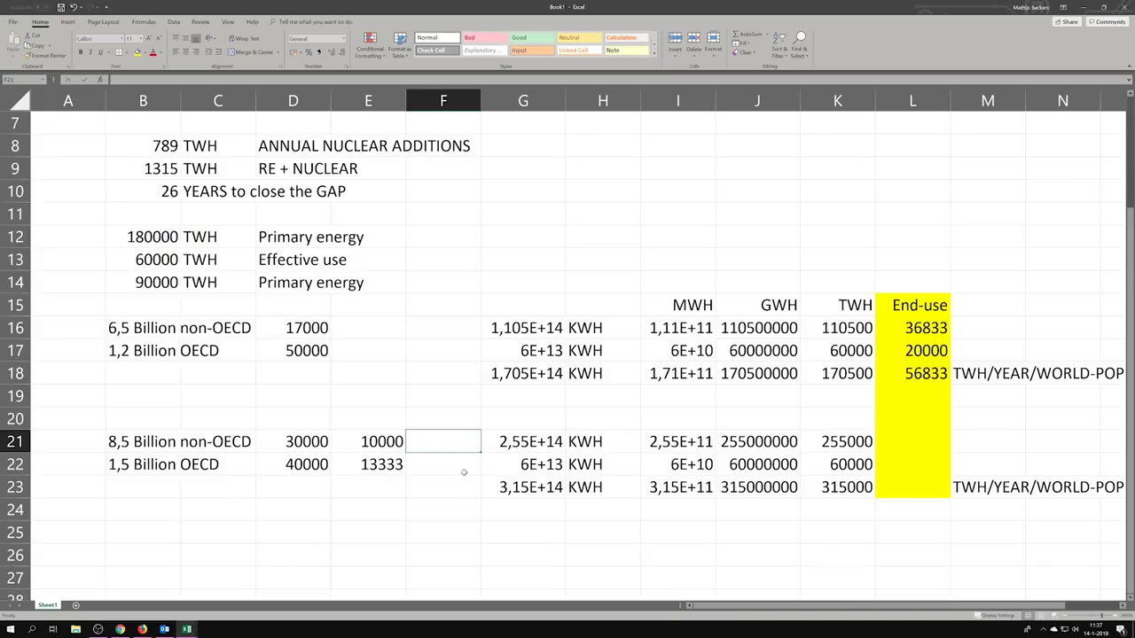
type("20000")
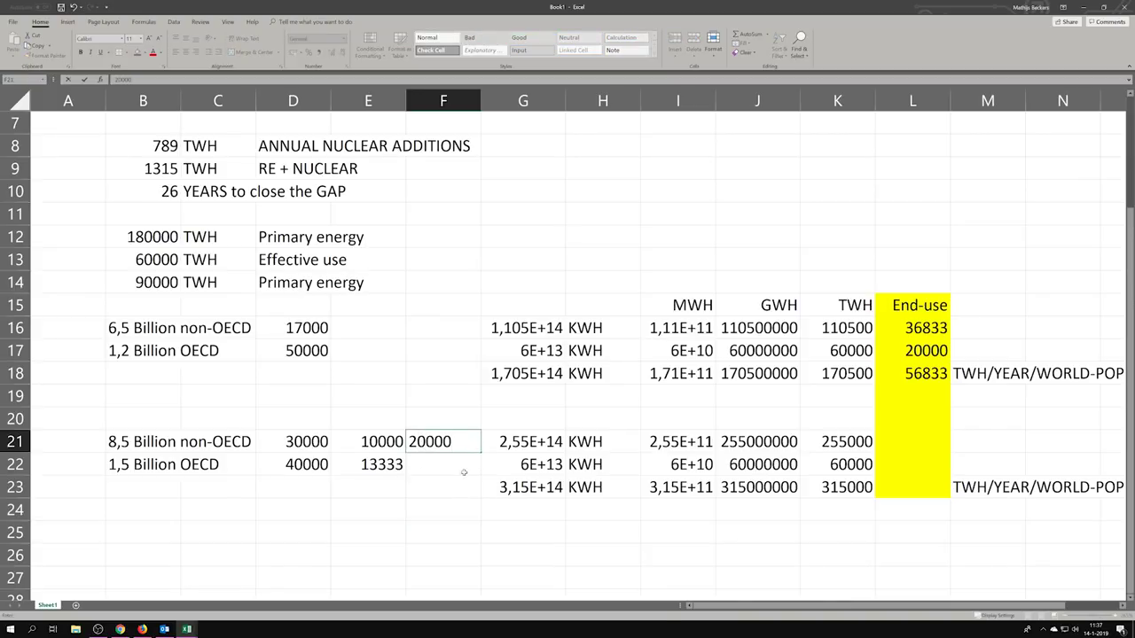
key("Return")
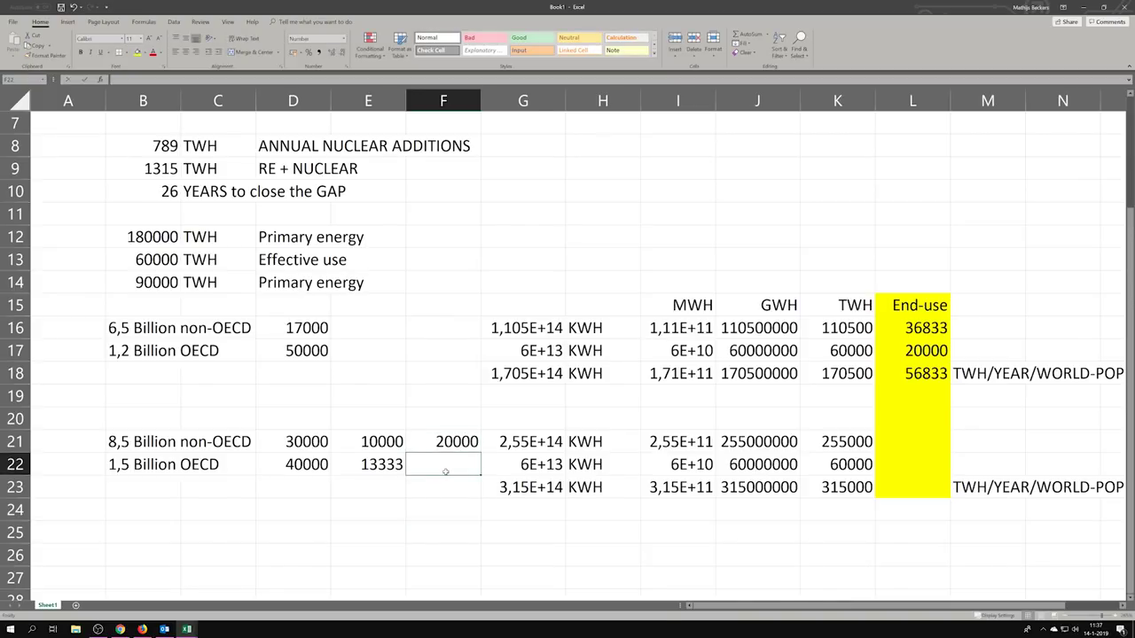
type("26000")
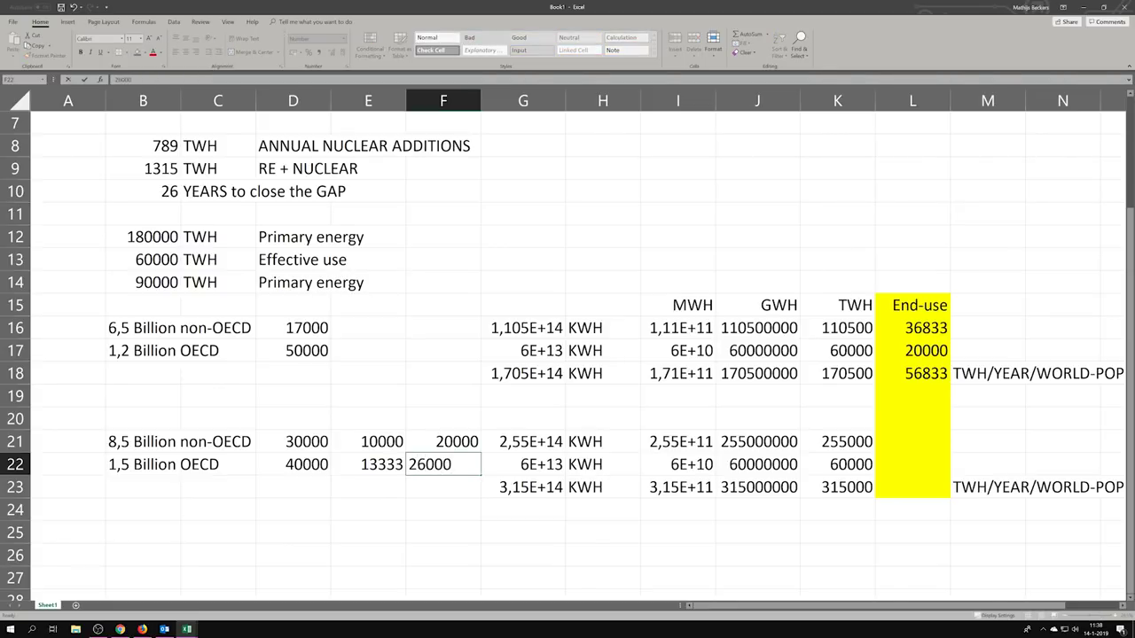
key("Return")
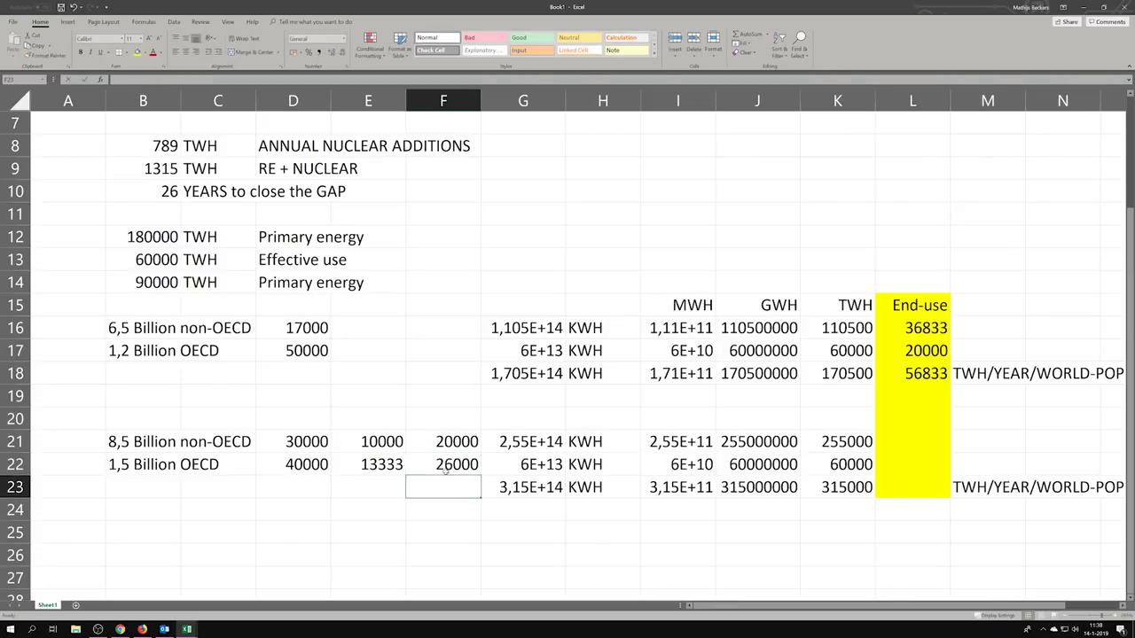
Label the new per-capita values in F21:F22 by entering PRIMARY in F23.
left_click_drag(448, 441, 446, 462)
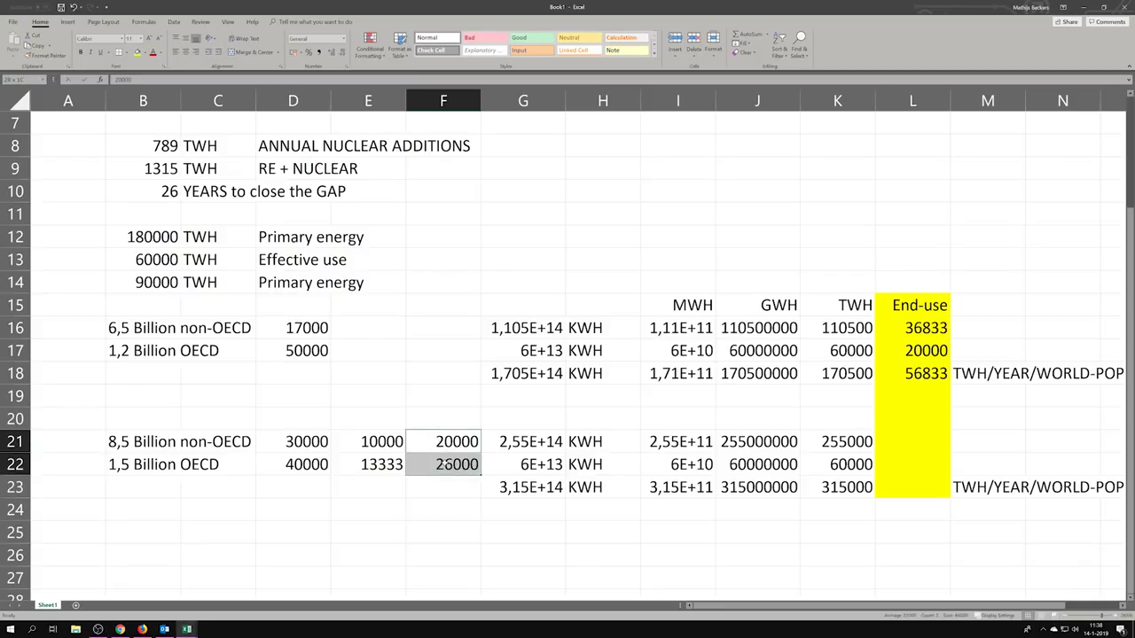
left_click(439, 489)
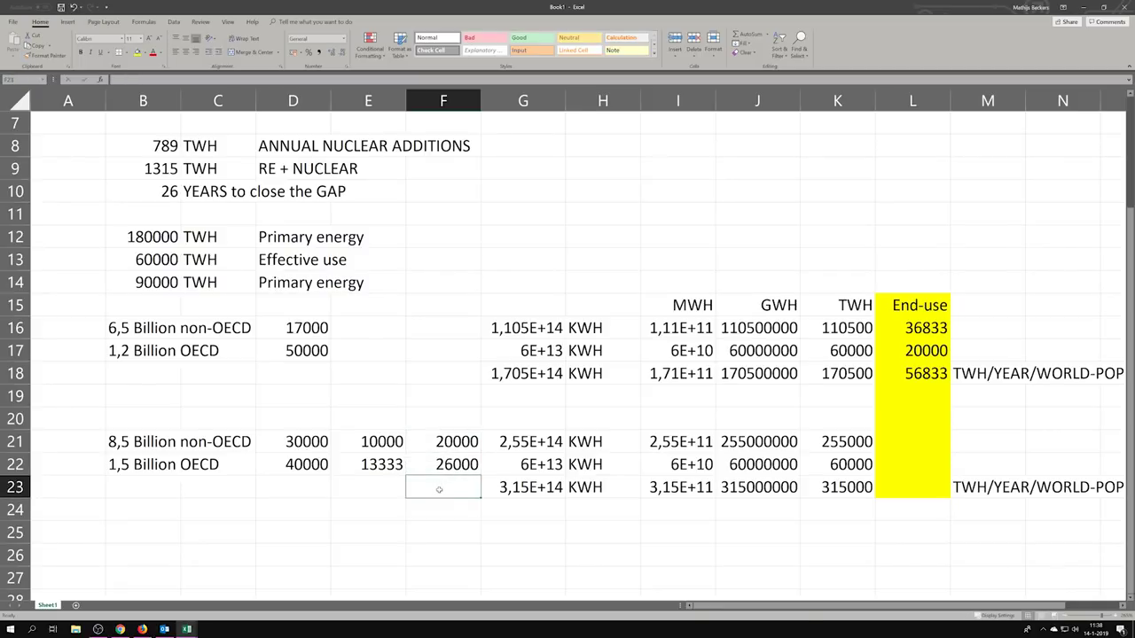
type("PRIMARY")
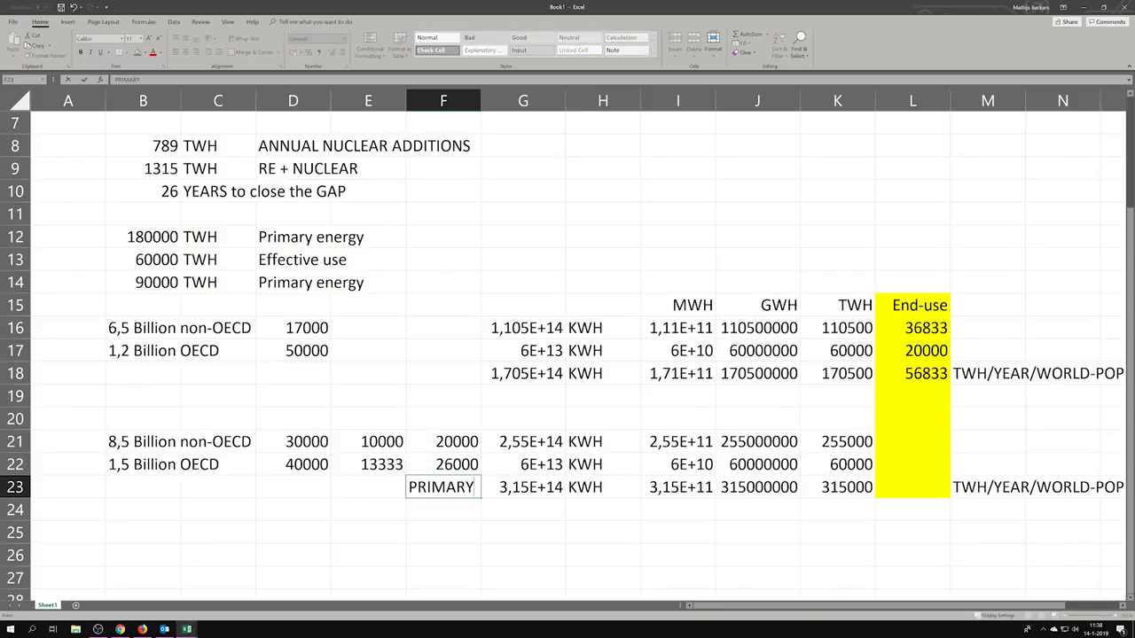
key("Return")
left_click(523, 442)
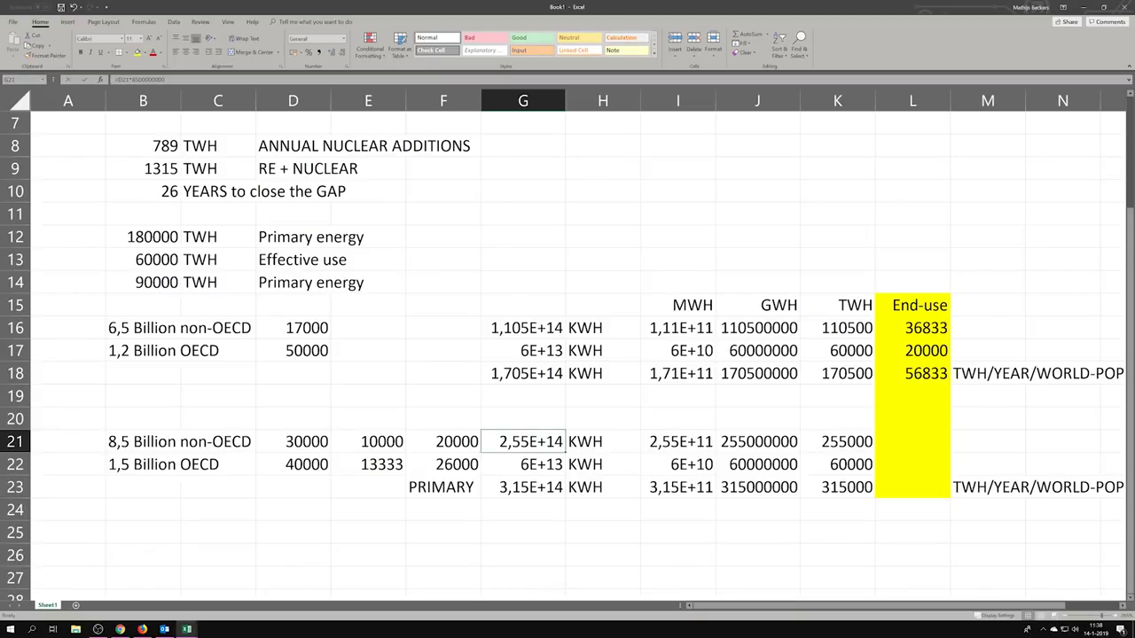
key("F2")
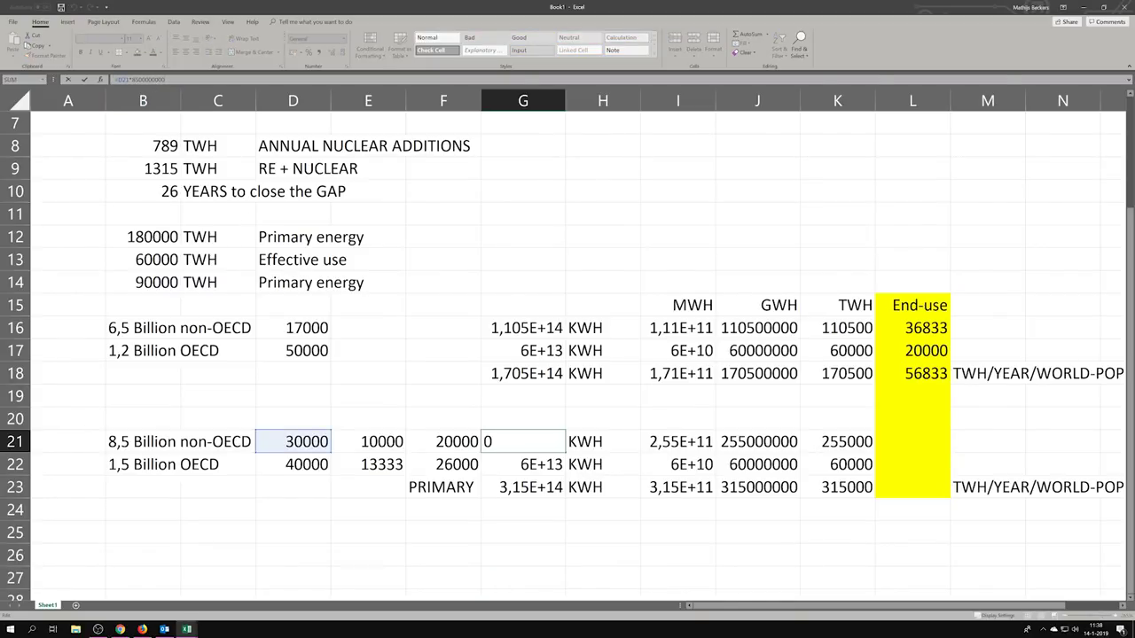
double_click(149, 80)
left_click(149, 80)
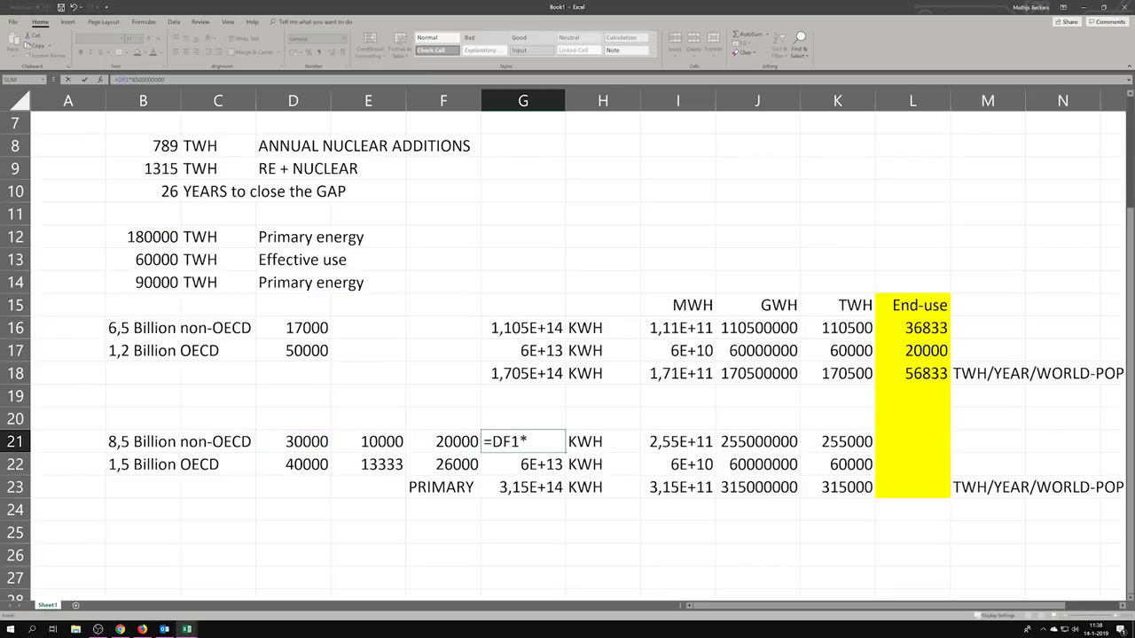
key("Return")
left_click(524, 443)
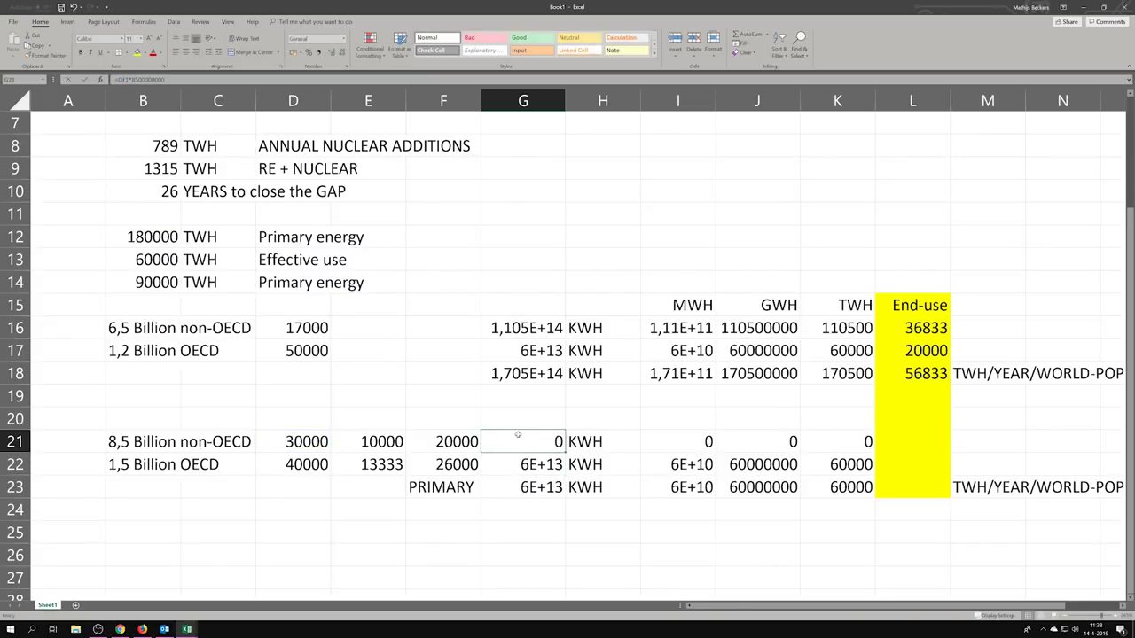
key("F2")
key("Return")
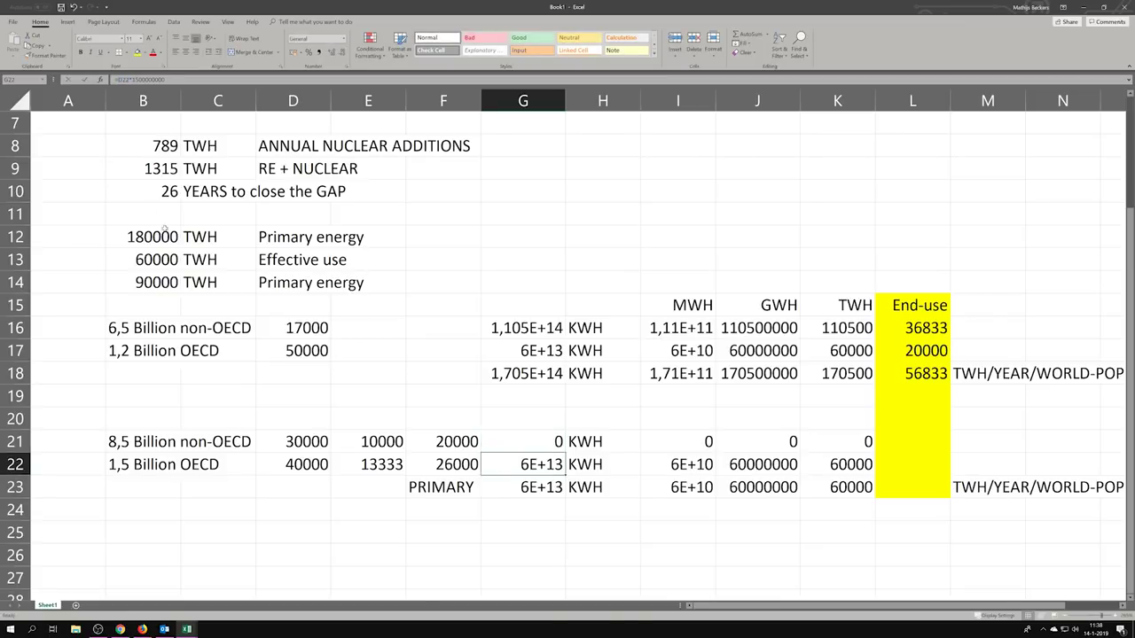
left_click(523, 440)
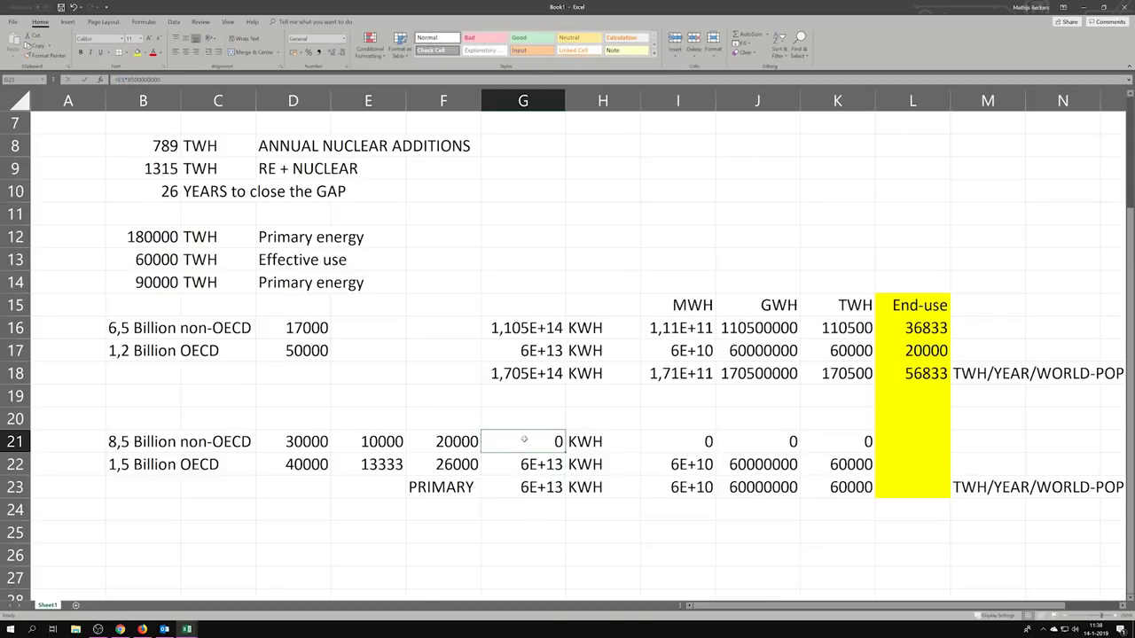
type("=F21*8500000000")
key("Return")
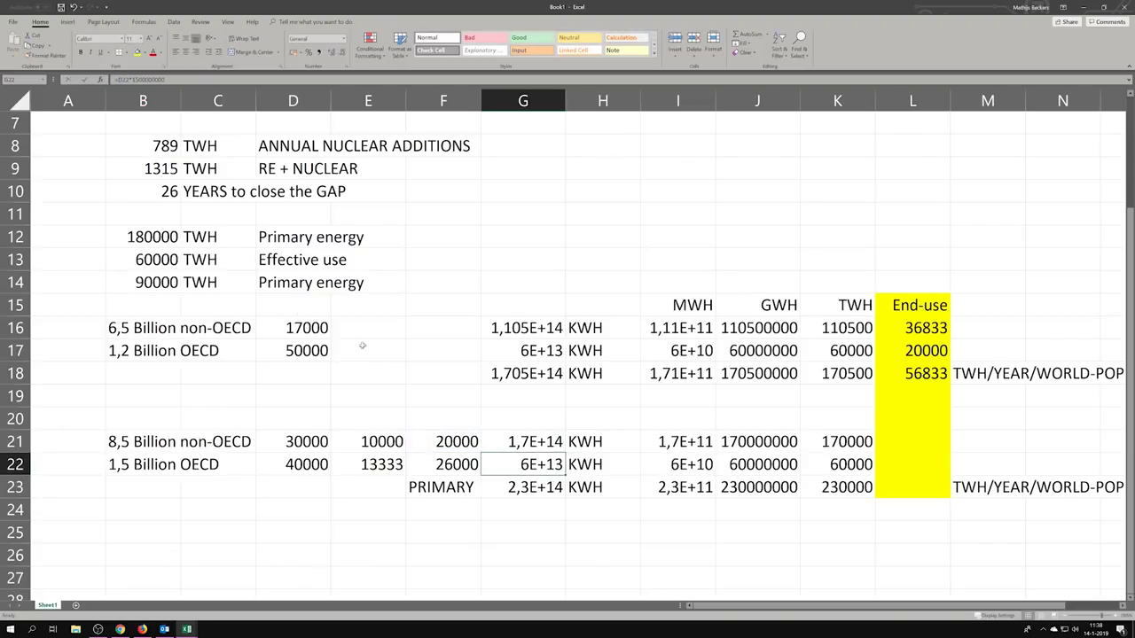
Fill the G21 formula down to G22 for the OECD population.
left_click(537, 442)
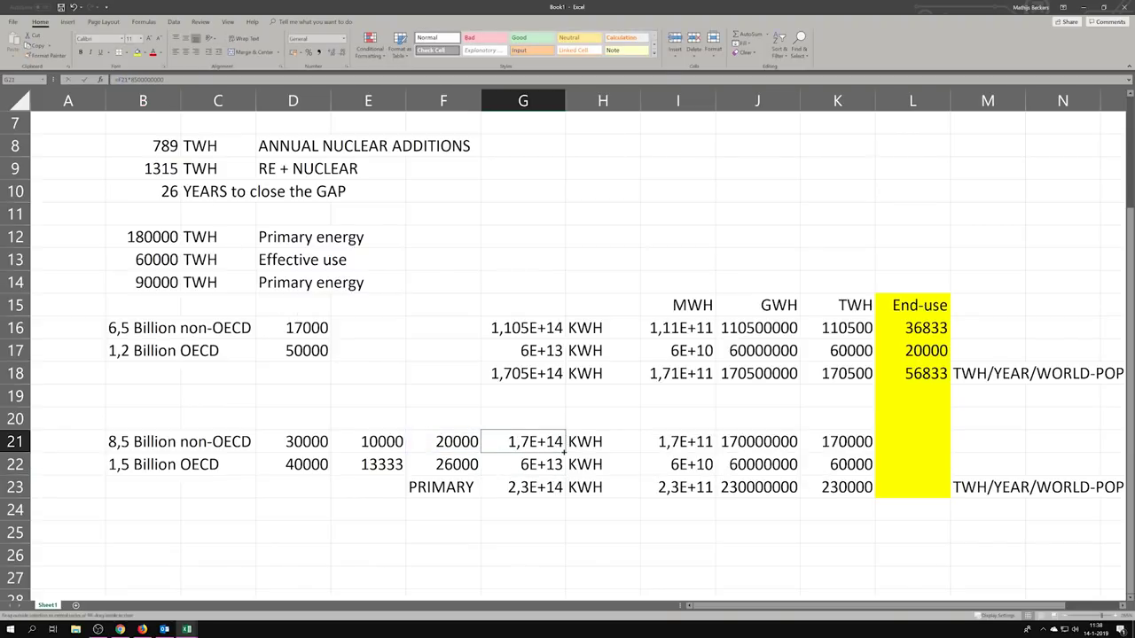
left_click_drag(565, 453, 571, 493)
left_click(582, 553)
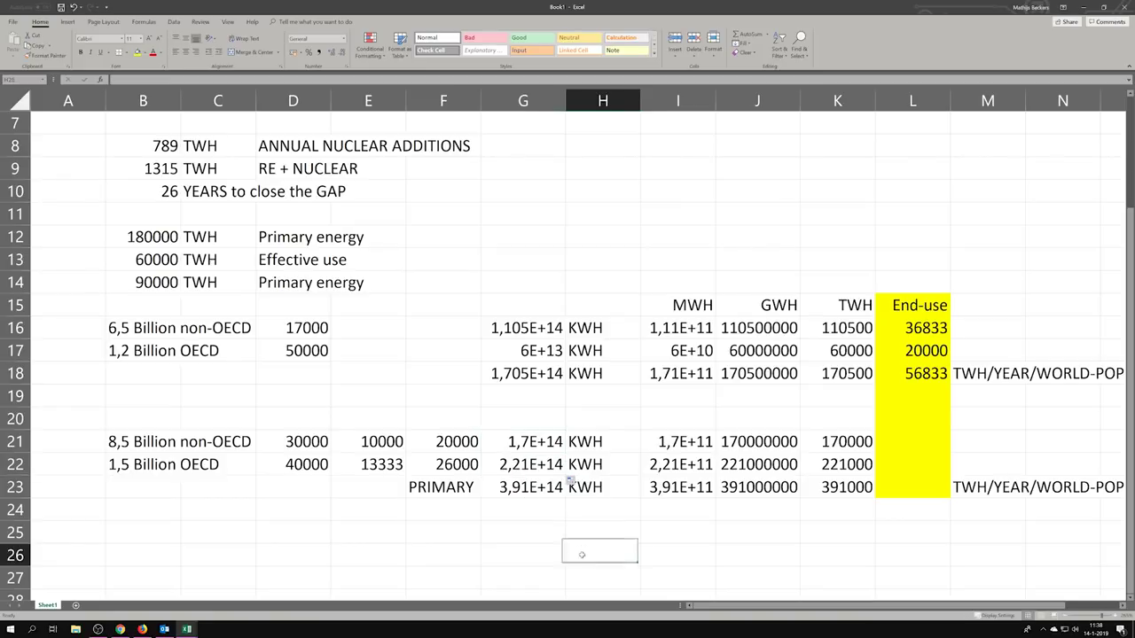
Examine the formulas in G21, G22 and K21 to check how the future energy totals are calculated.
left_click(532, 470)
left_click(858, 521)
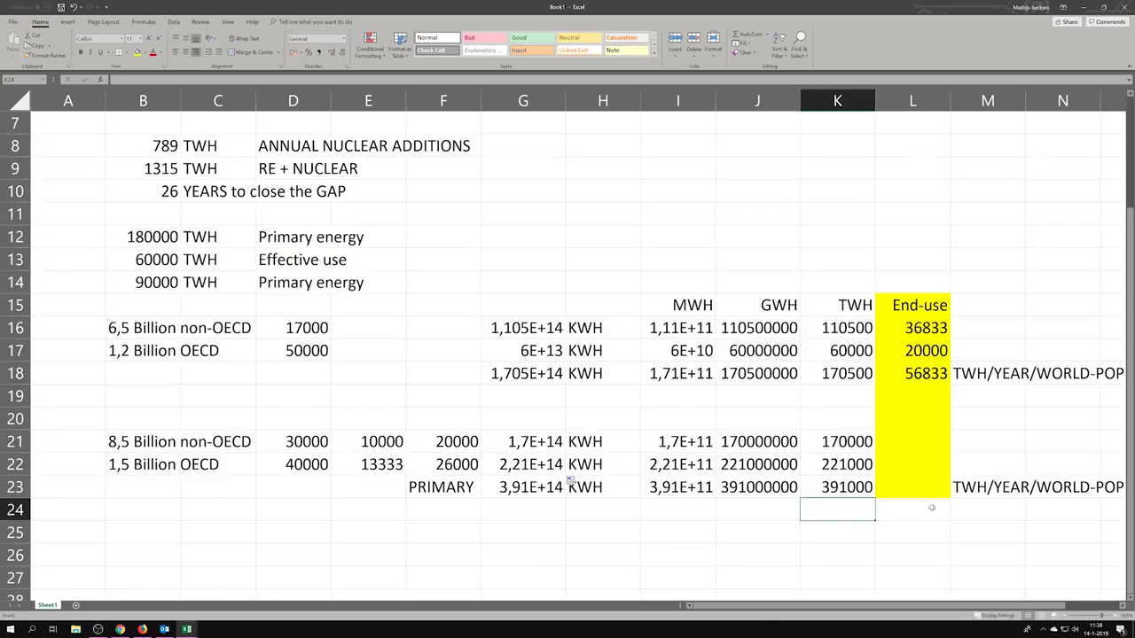
left_click(856, 441)
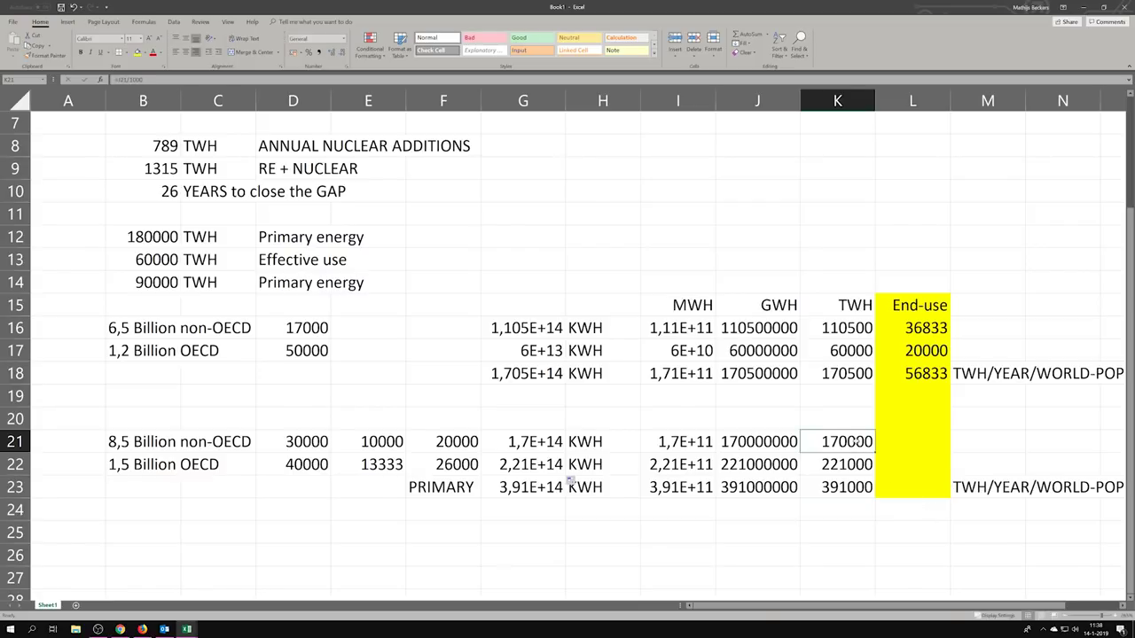
left_click(517, 441)
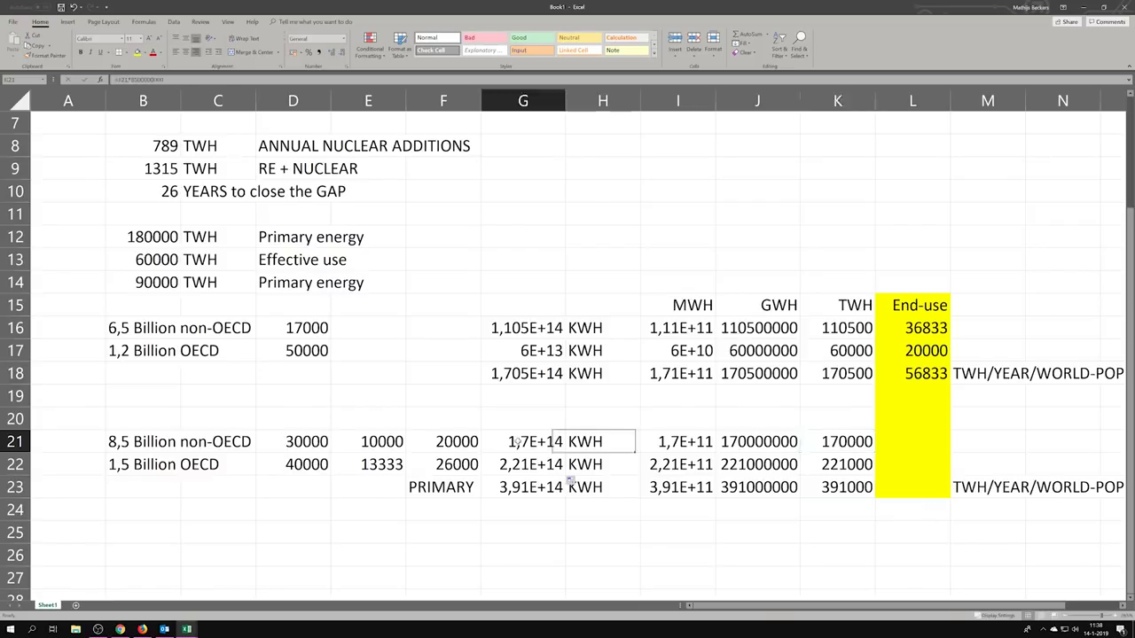
key("Down")
left_click(523, 443)
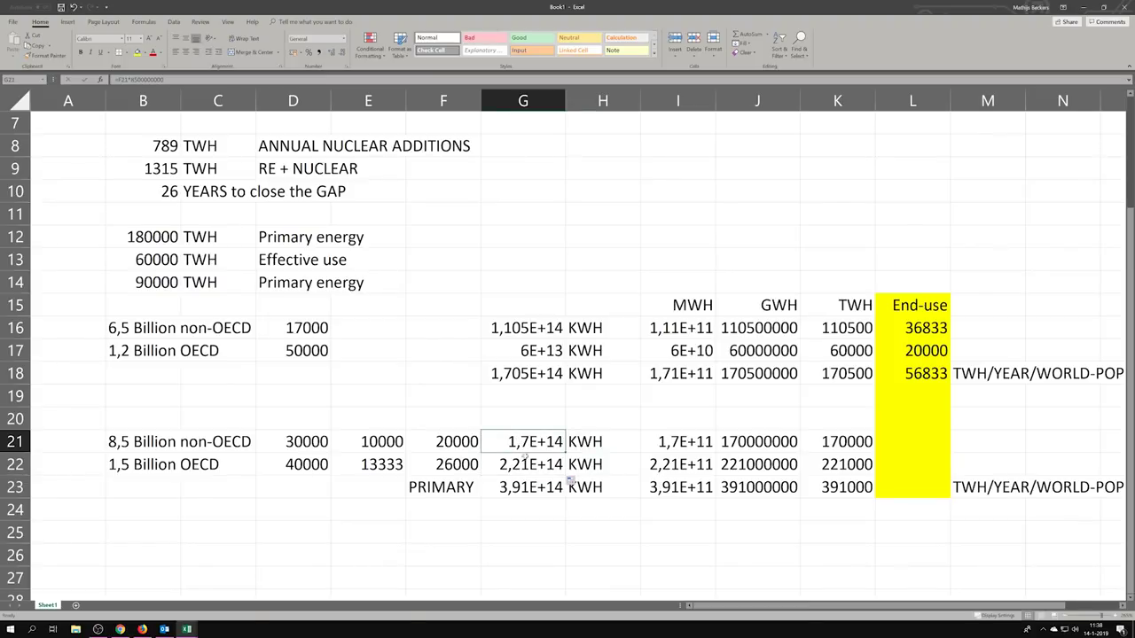
key("Down")
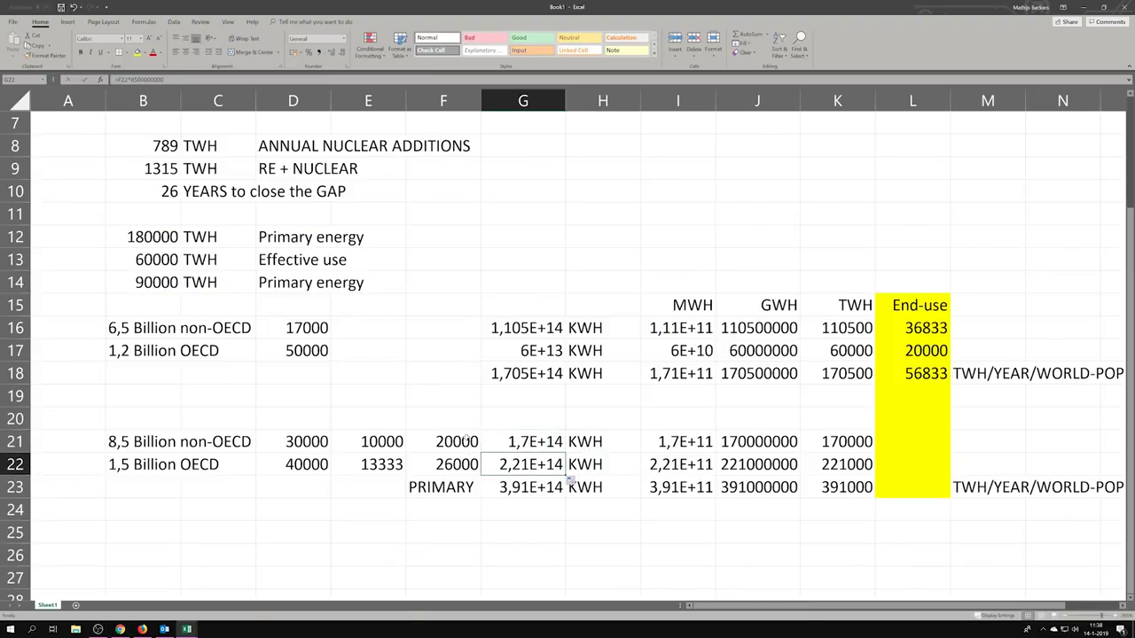
left_click(466, 440)
left_click(540, 441)
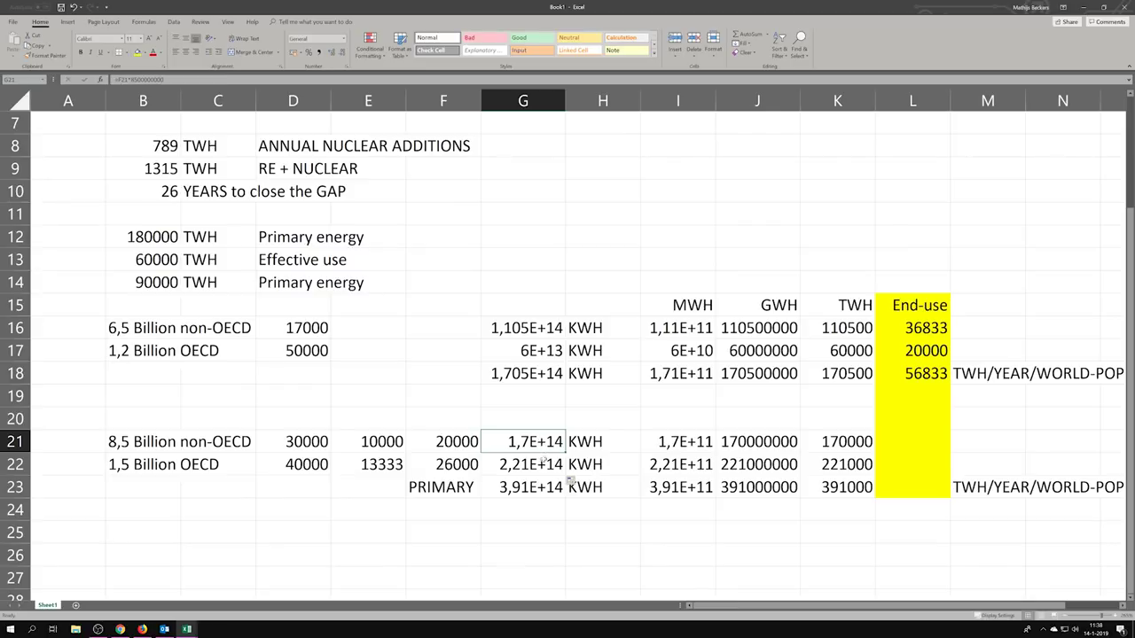
left_click(543, 462)
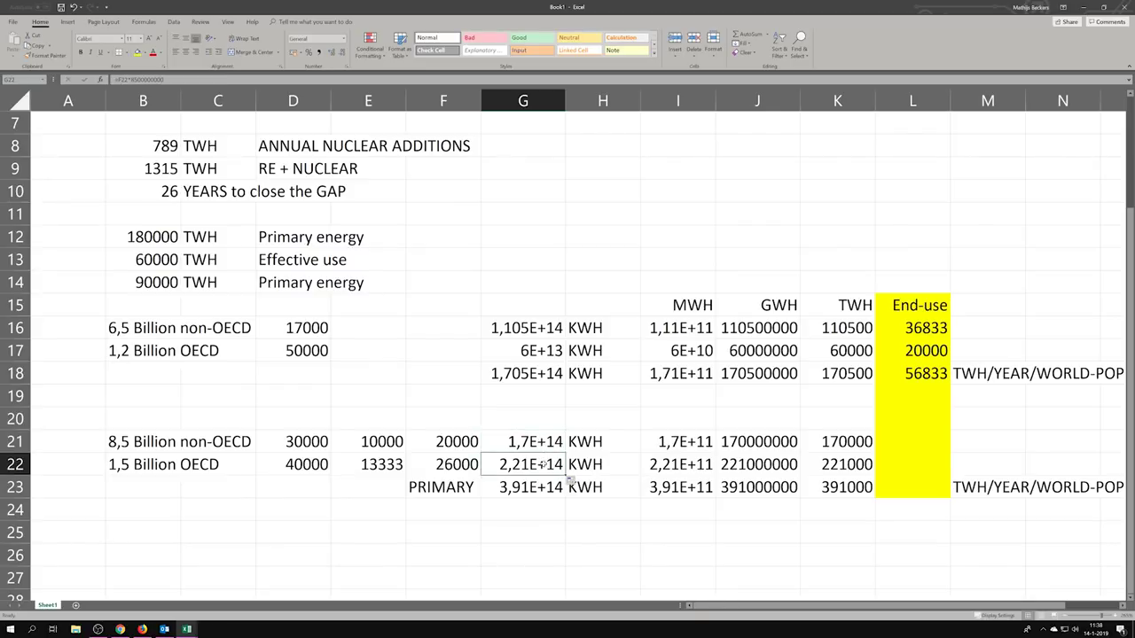
Undo the recent changes back to before the two extra per-capita columns were inserted and the unit block G15:J24 was right-aligned.
left_click(74, 7)
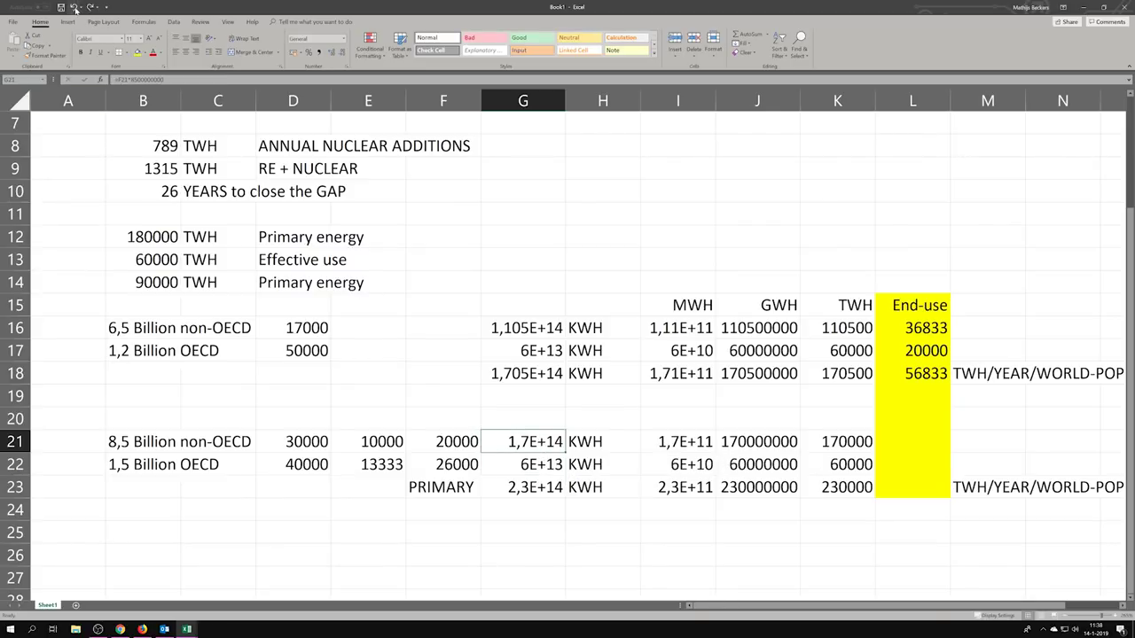
left_click(75, 8)
left_click(75, 7)
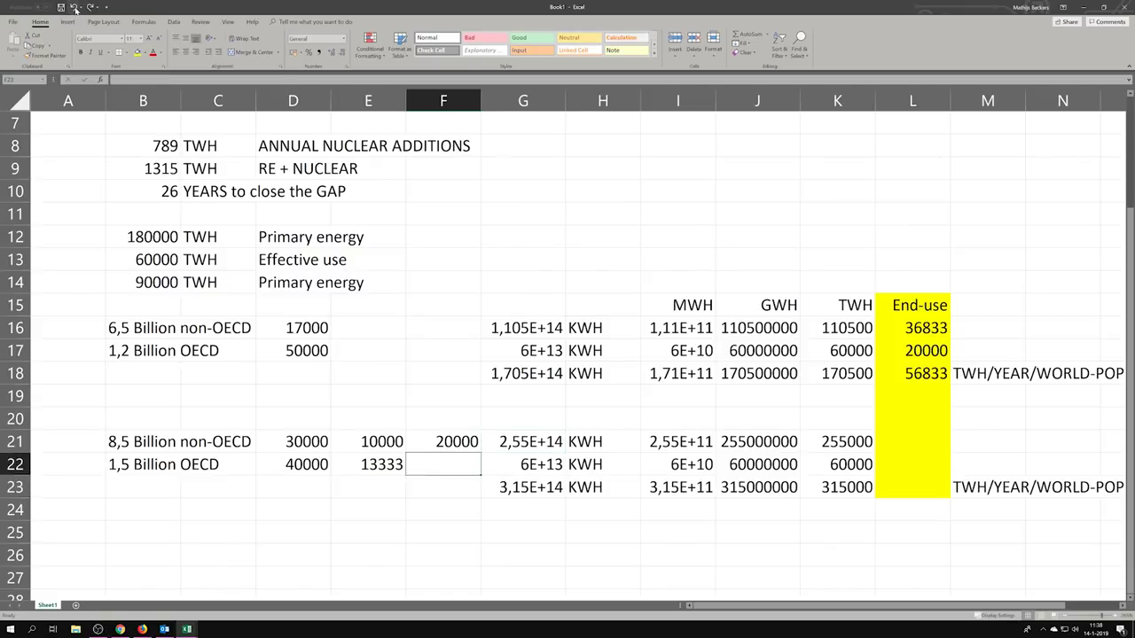
left_click(75, 7)
left_click(74, 7)
left_click(75, 7)
left_click(74, 8)
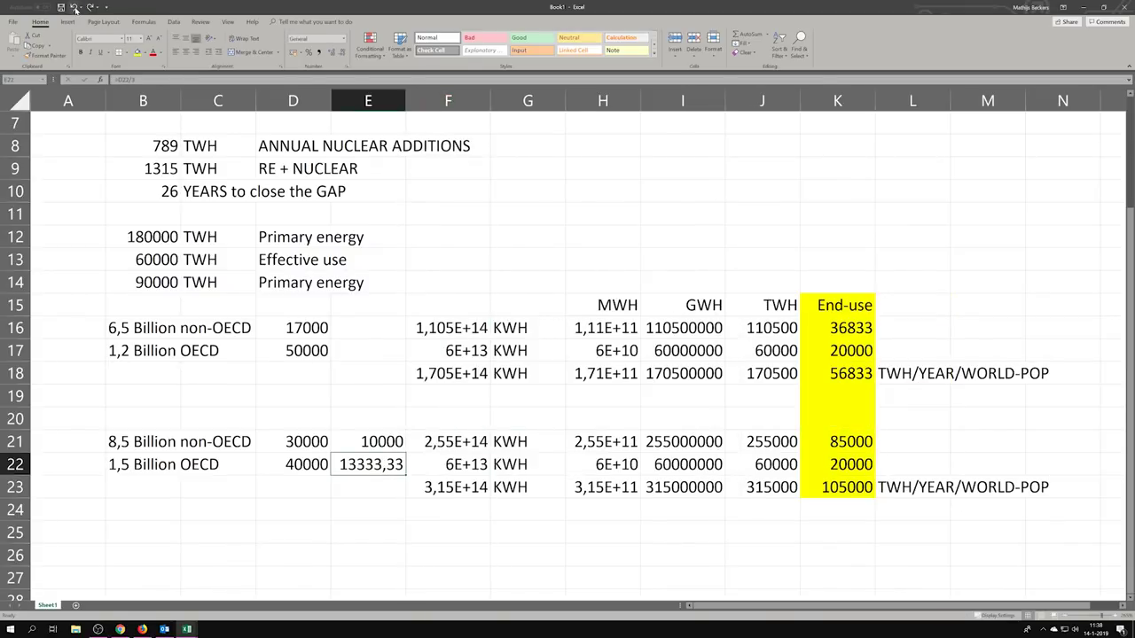
left_click(75, 8)
left_click(74, 7)
left_click(74, 7)
left_click(75, 7)
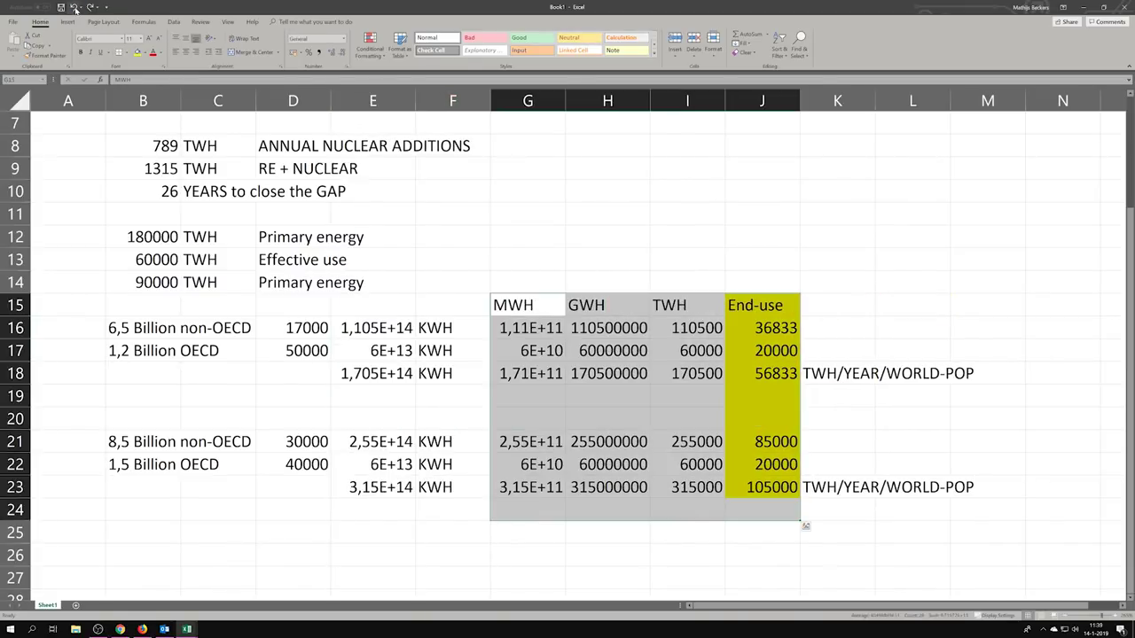
left_click(399, 394)
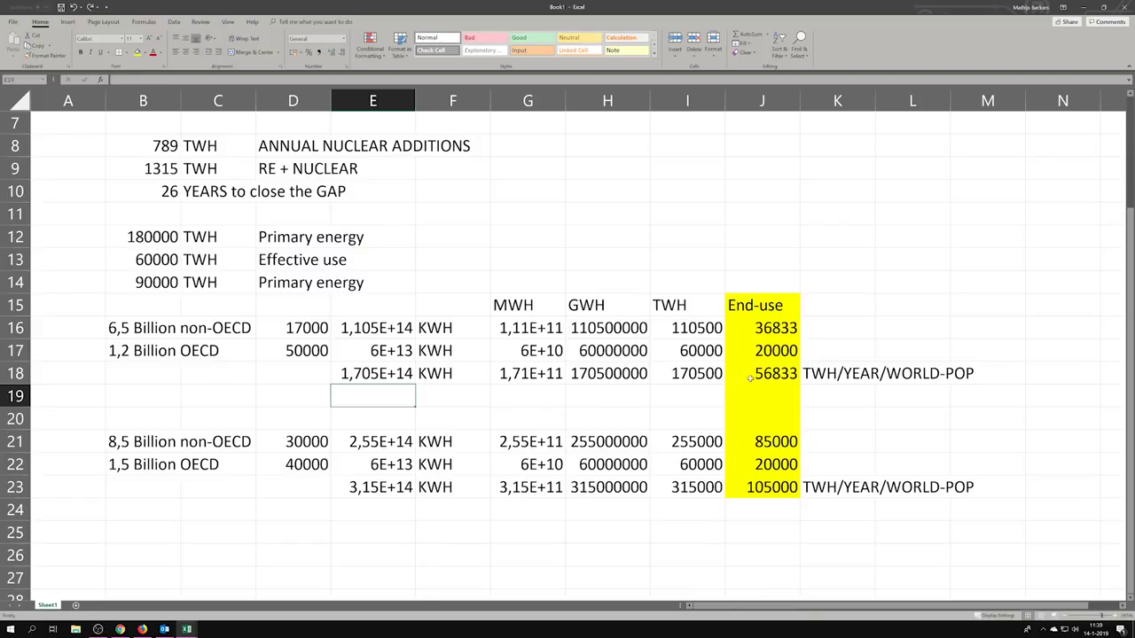
Label the TWH column by entering PRIMARY in I14.
left_click_drag(759, 329, 773, 371)
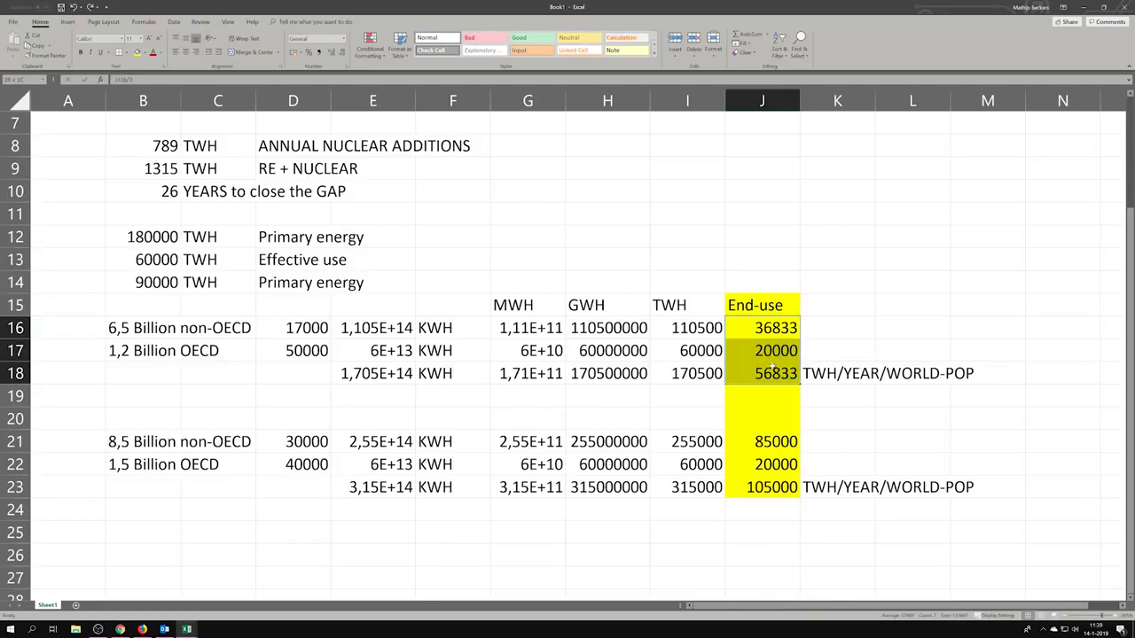
left_click_drag(682, 328, 695, 373)
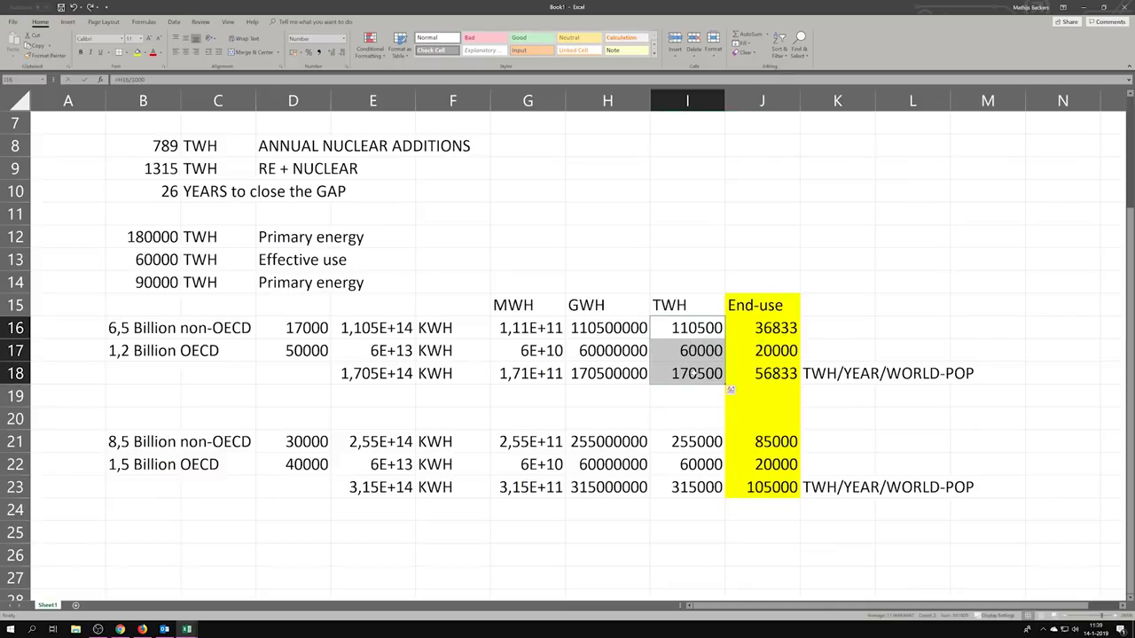
left_click(678, 277)
type("PRIMARY")
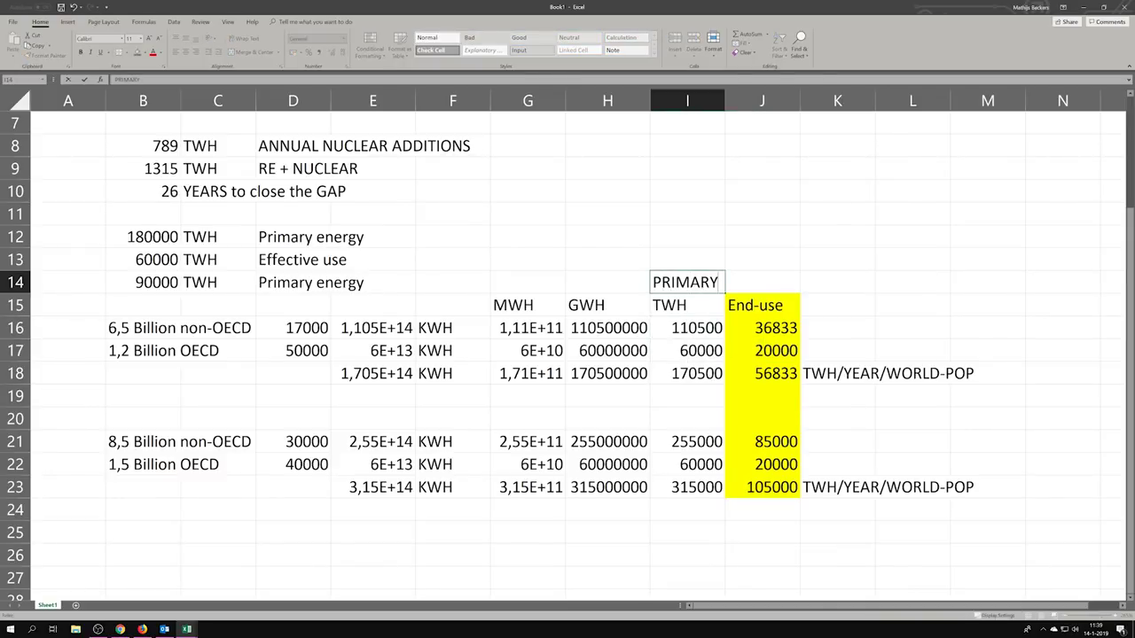
left_click(707, 430)
Fill the primary energy cells I14:I23 with light green.
left_click_drag(682, 284, 697, 490)
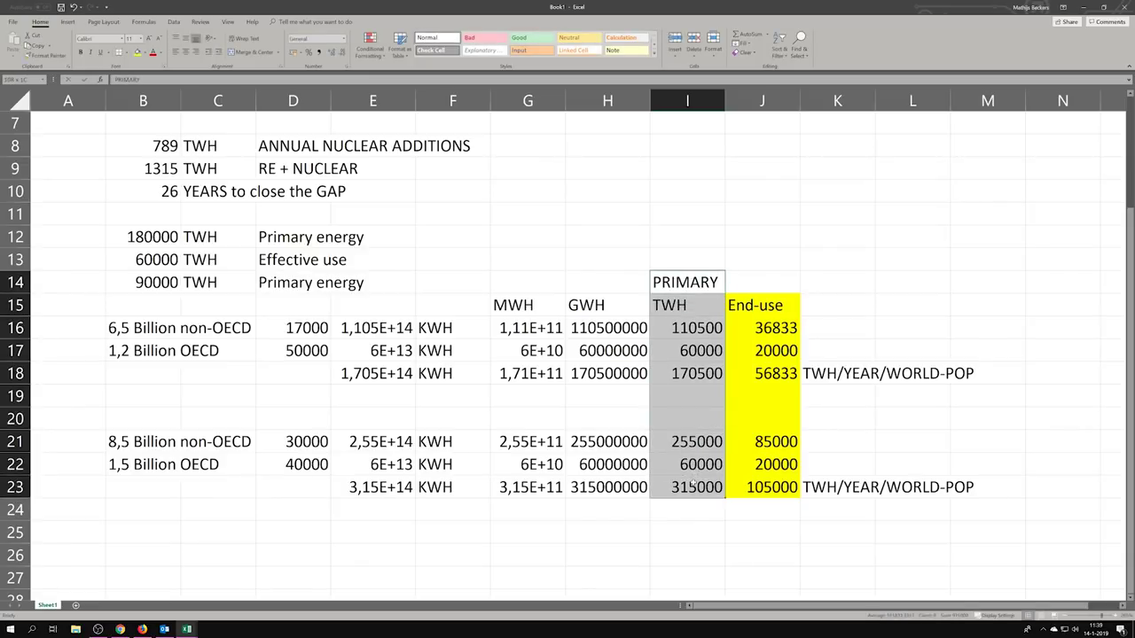
left_click(144, 52)
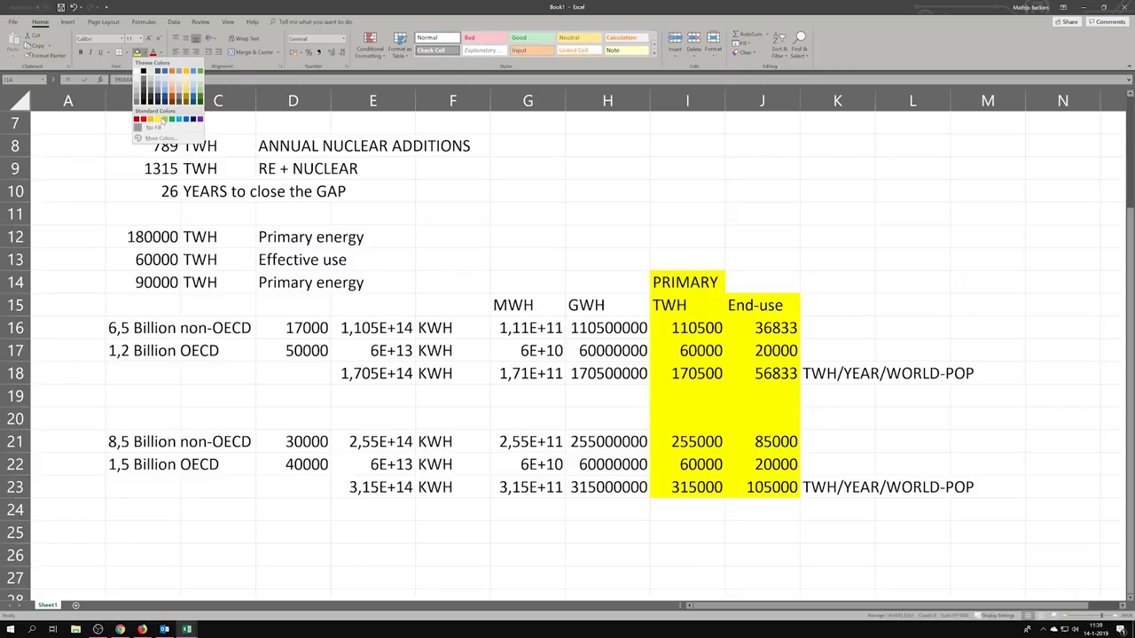
left_click(162, 120)
left_click(817, 335)
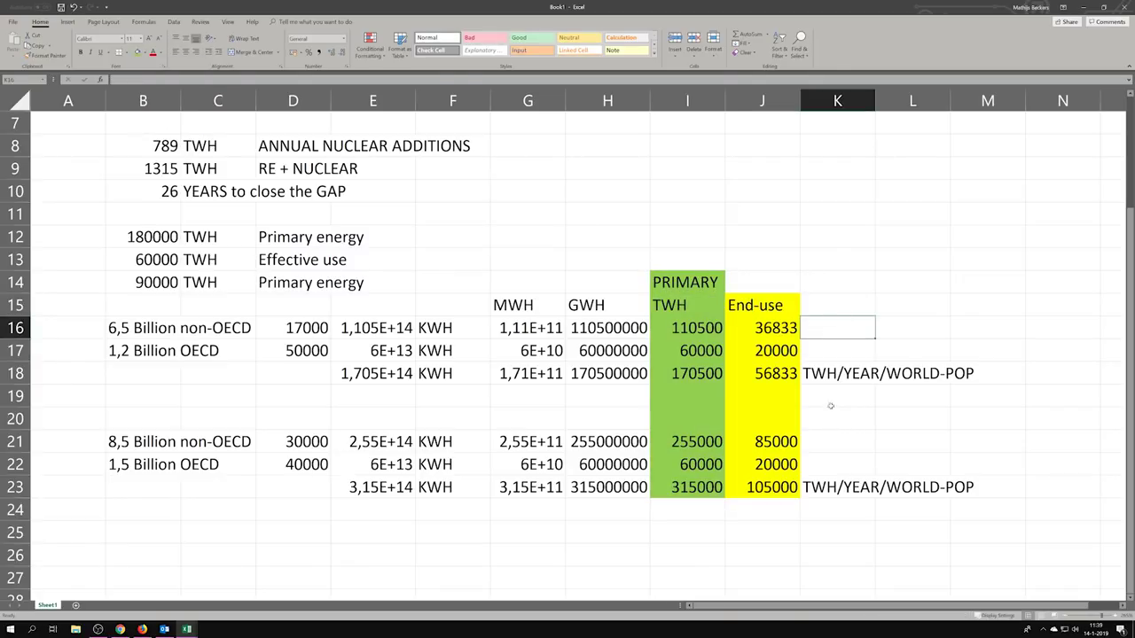
Right-align all cells of the worksheet.
left_click(118, 100)
left_click(21, 100)
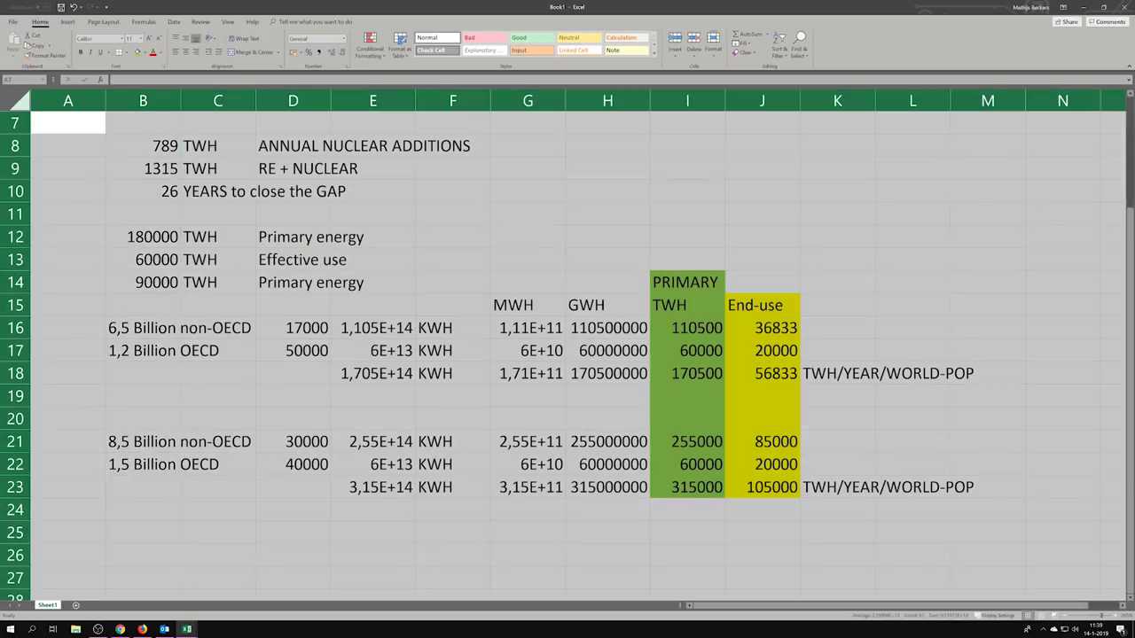
left_click(195, 52)
left_click(560, 147)
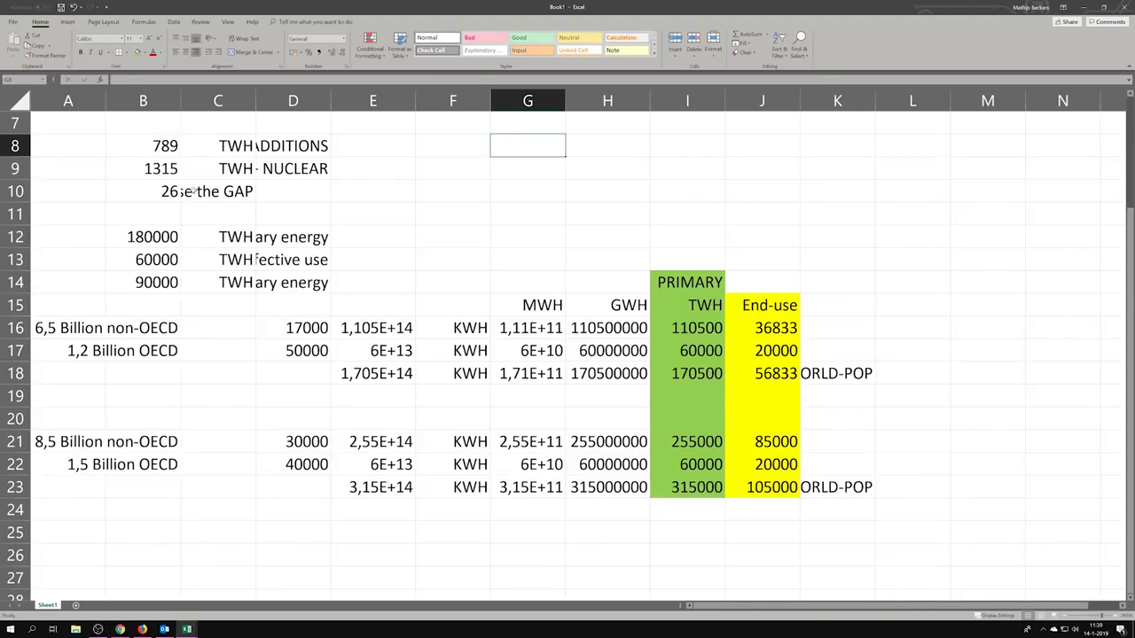
Left-align the "YEARS to close the GAP" text in C10.
left_click(193, 191)
left_click(175, 51)
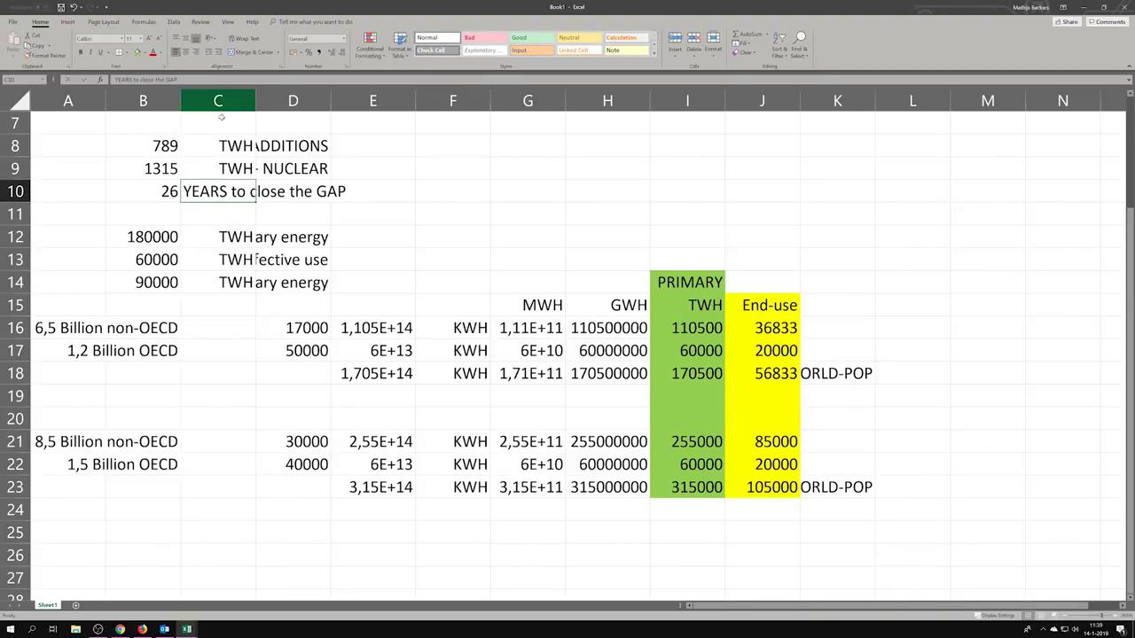
key("Right")
key("Right")
key("Right")
key("Down")
key("Down")
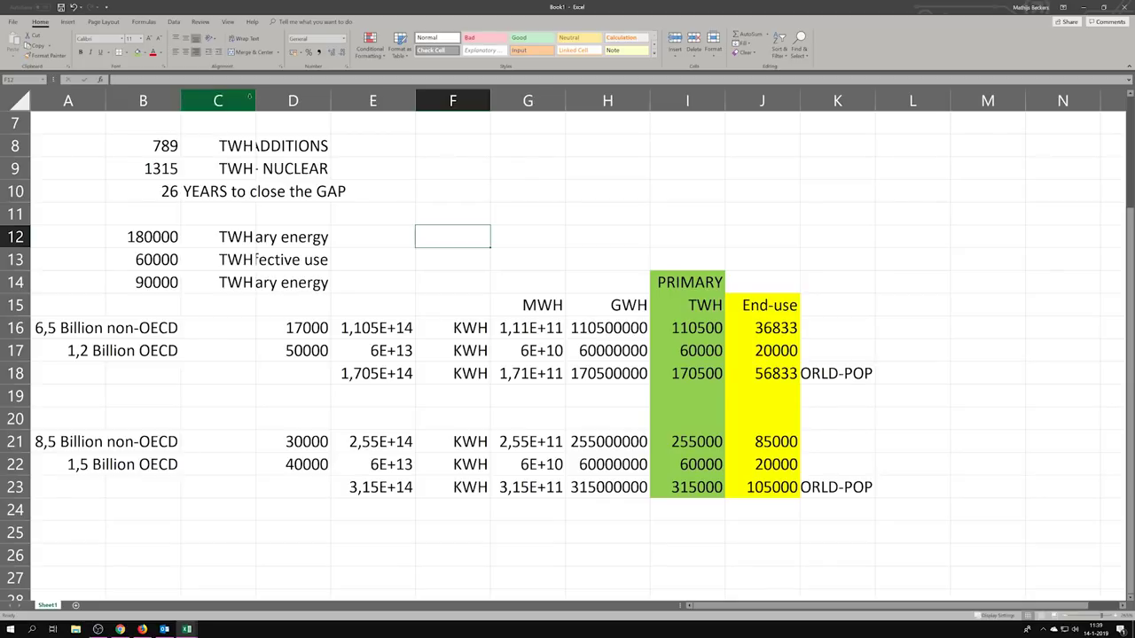
Left-align all of column D and make column C slightly narrower.
left_click(275, 100)
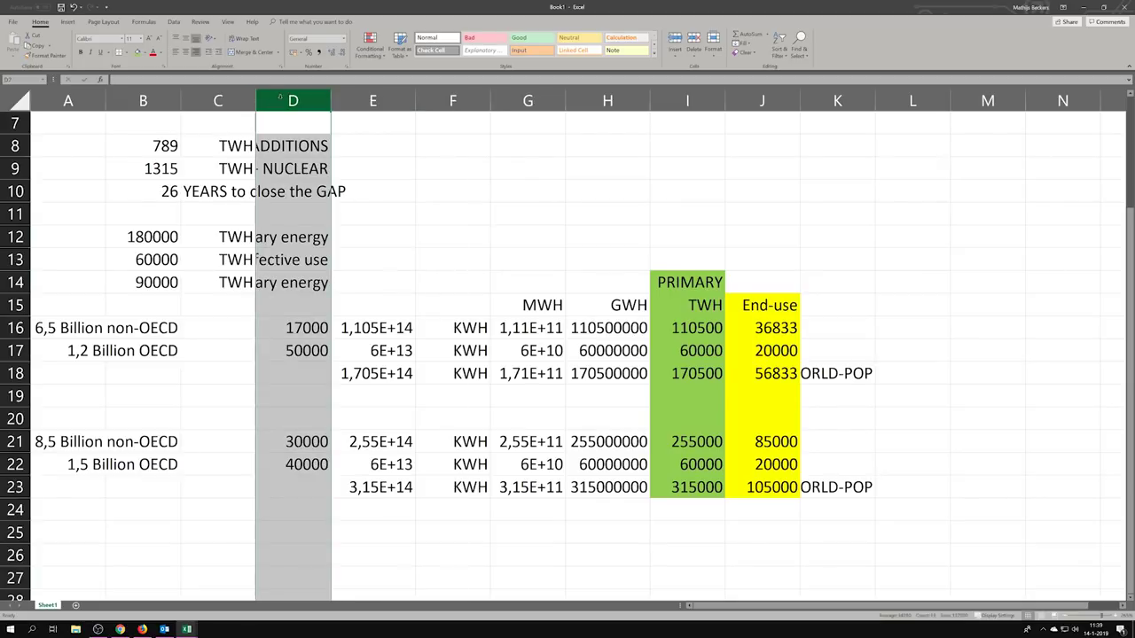
left_click(176, 51)
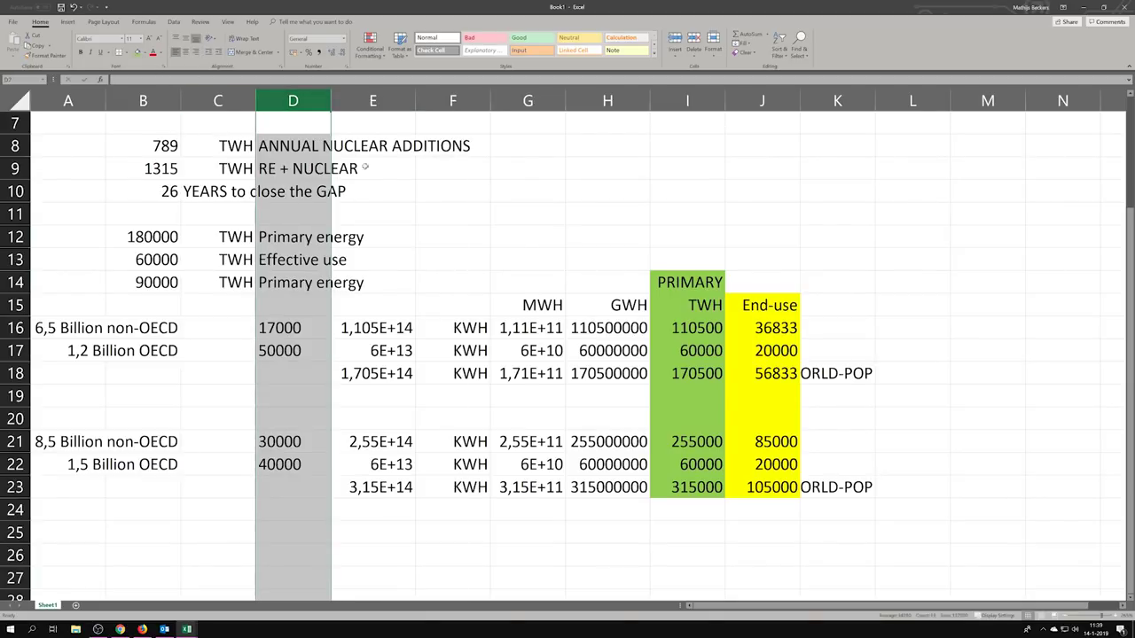
left_click(364, 167)
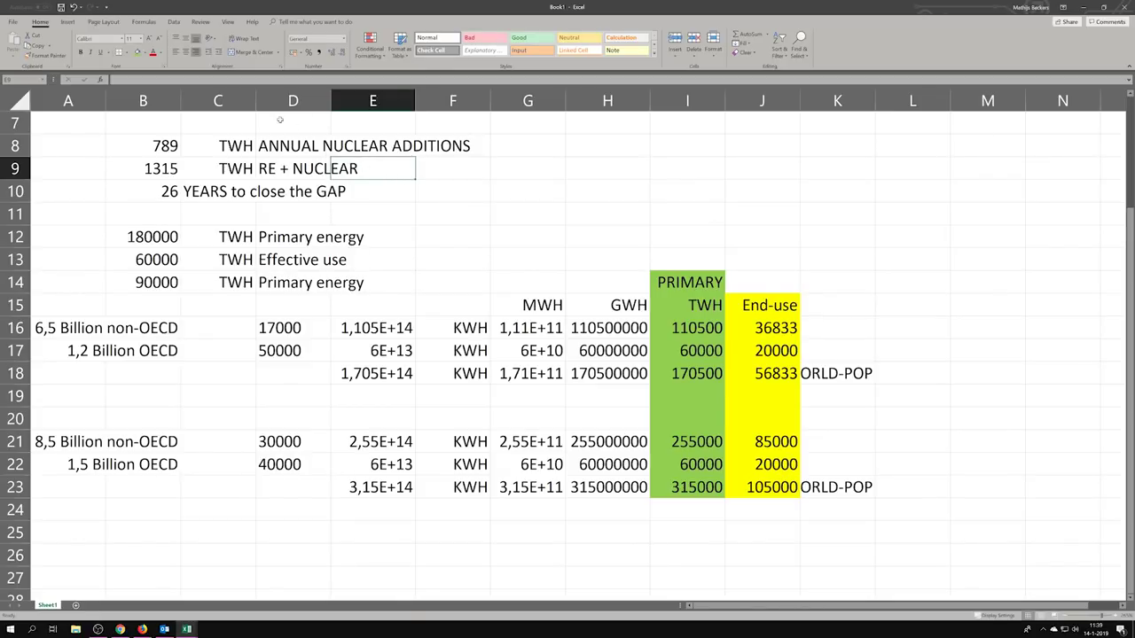
left_click_drag(255, 100, 232, 100)
left_click(462, 265)
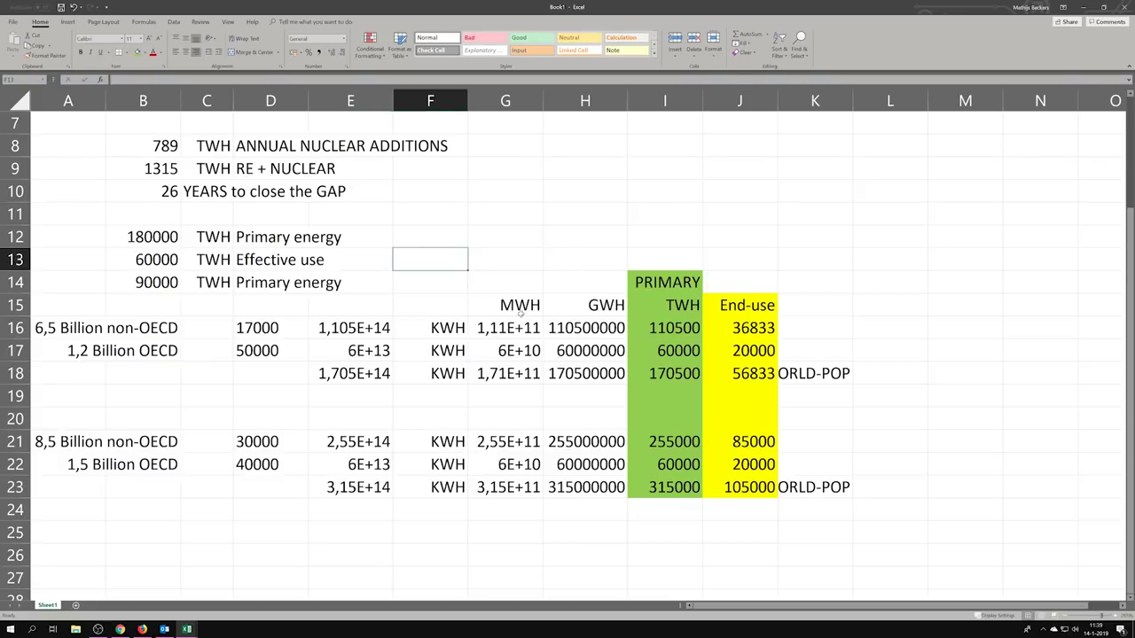
left_click(266, 332)
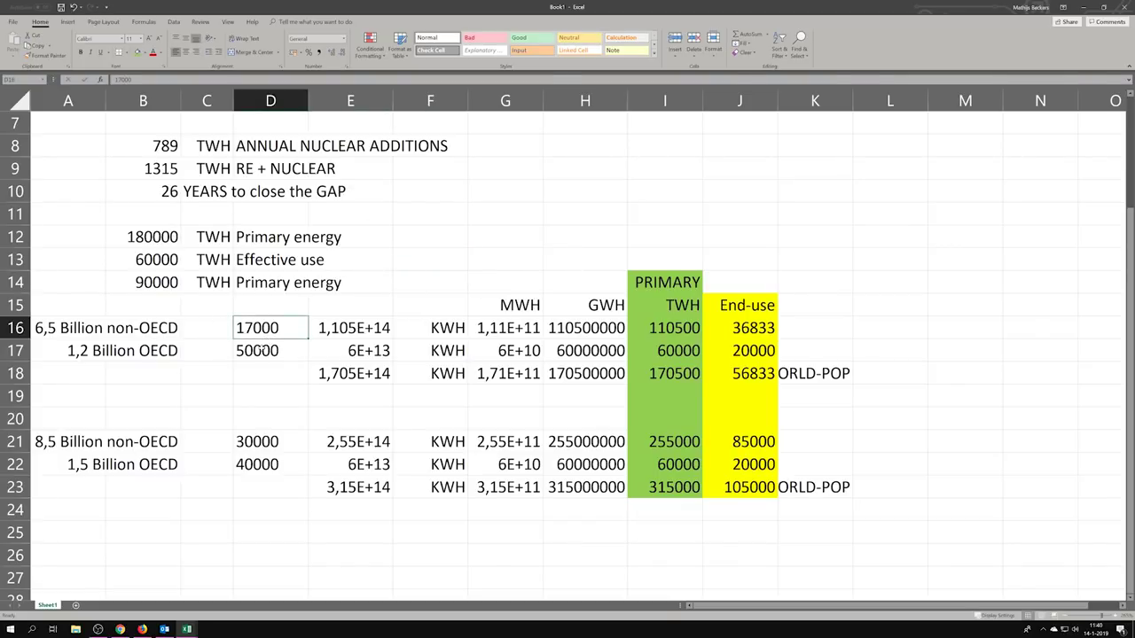
left_click(266, 352)
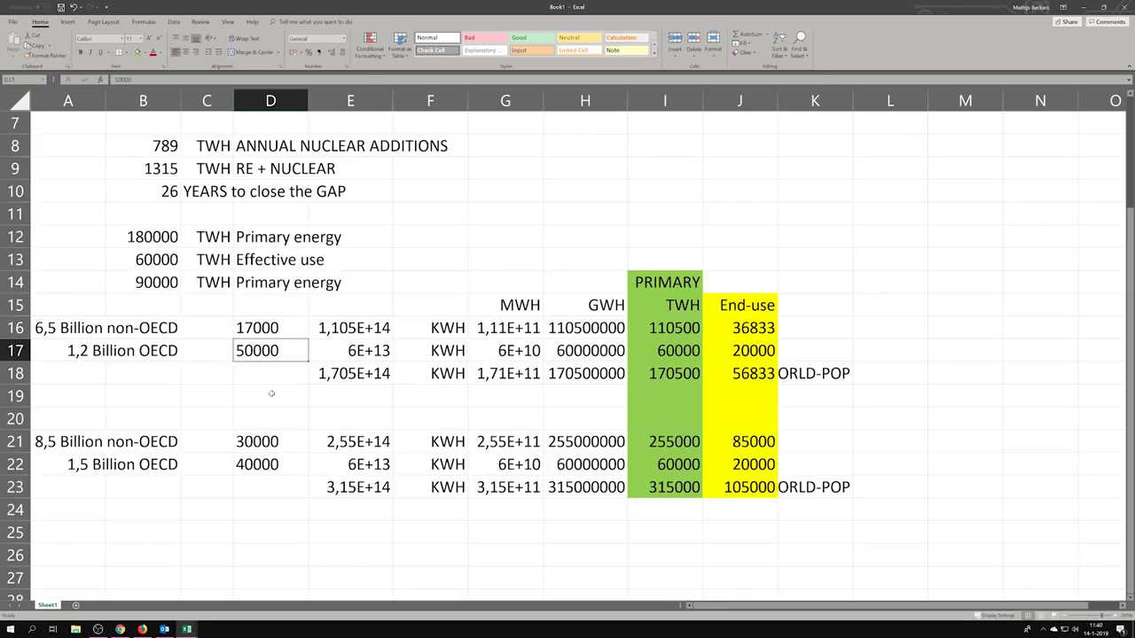
left_click_drag(349, 326, 353, 376)
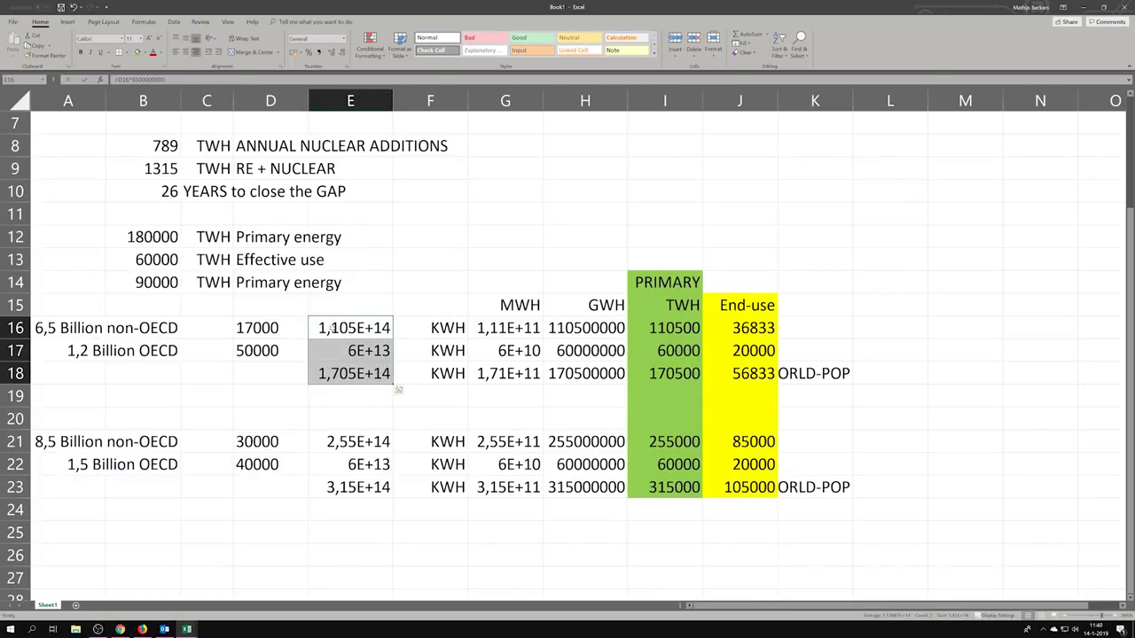
Clear the KWH labels from F16:F23 and delete column F from the sheet.
left_click_drag(434, 328, 434, 488)
key("Delete")
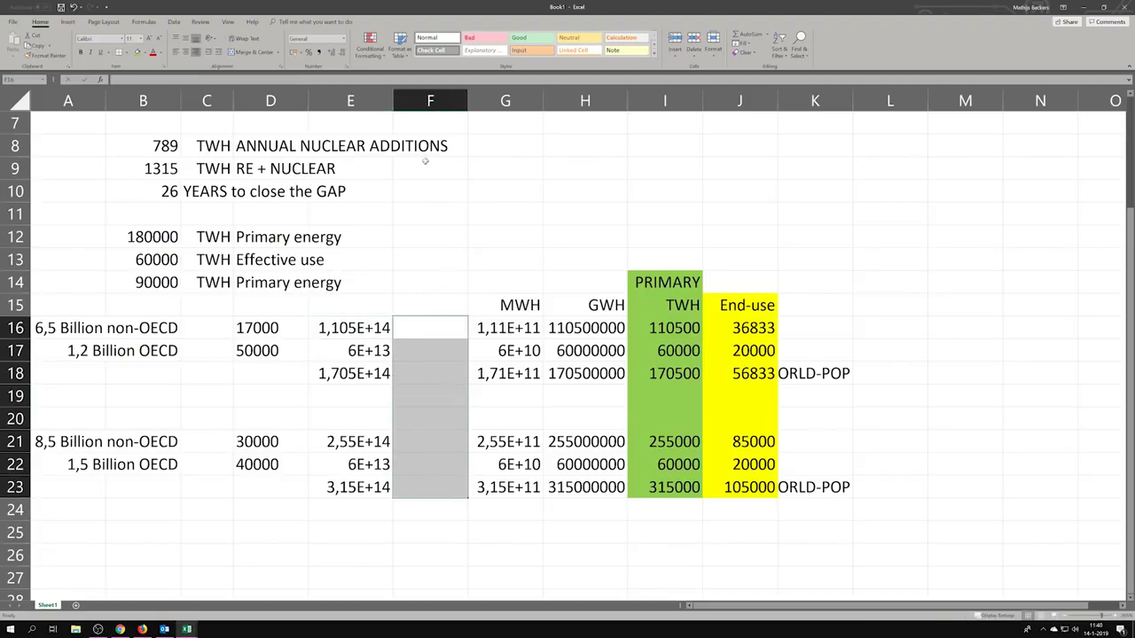
right_click(451, 99)
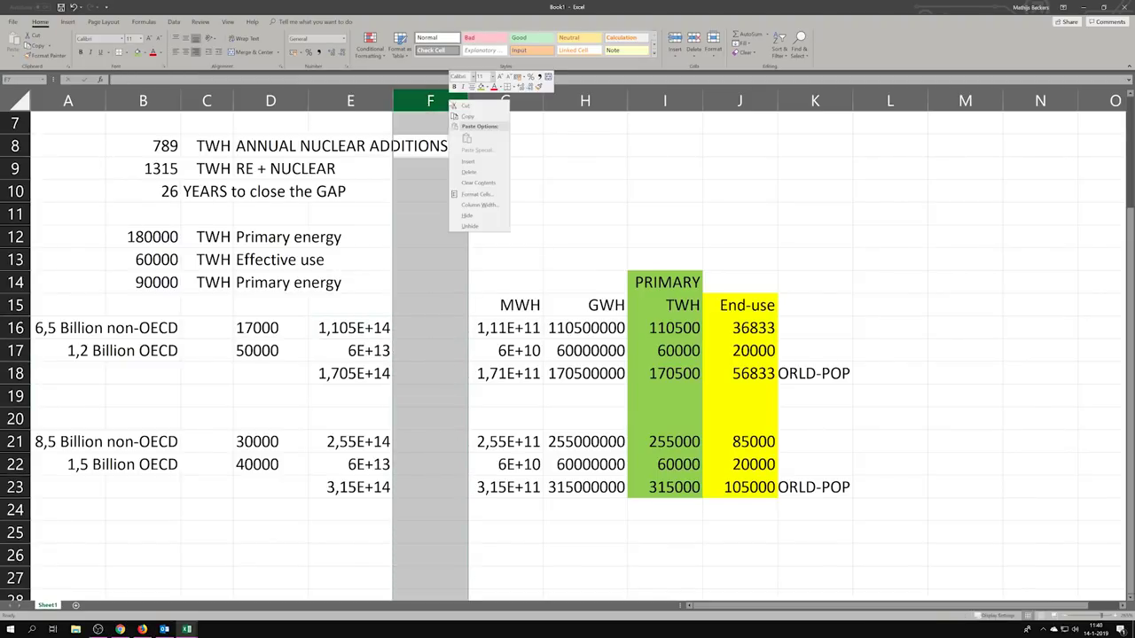
left_click(477, 171)
Enter the header KWH in cell E15 above the first energy column.
left_click(372, 303)
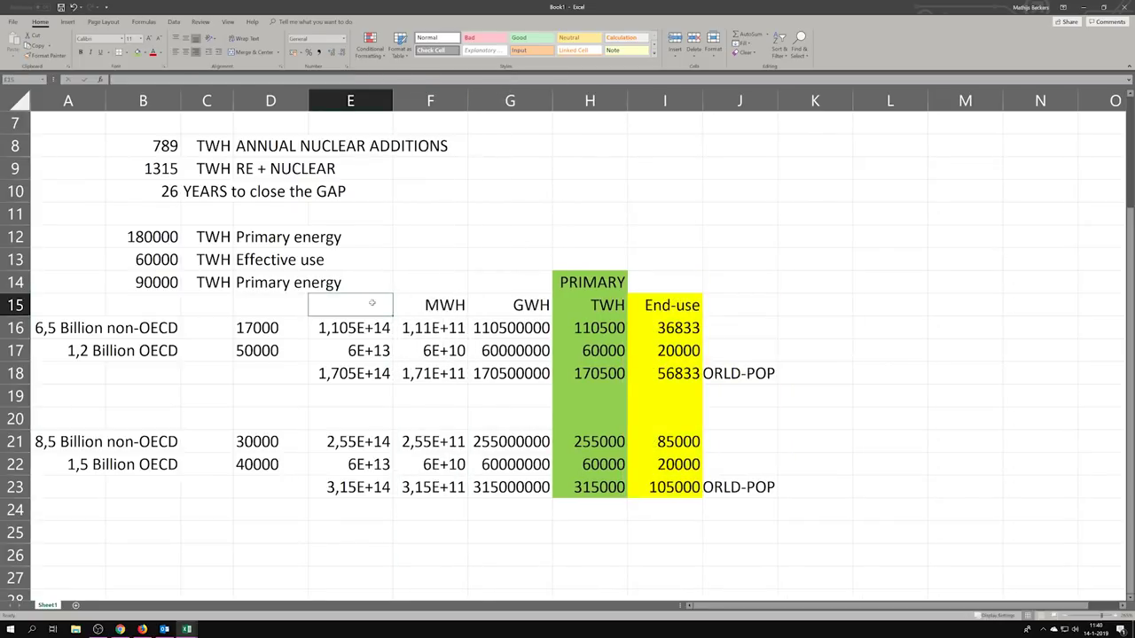
type("KWH")
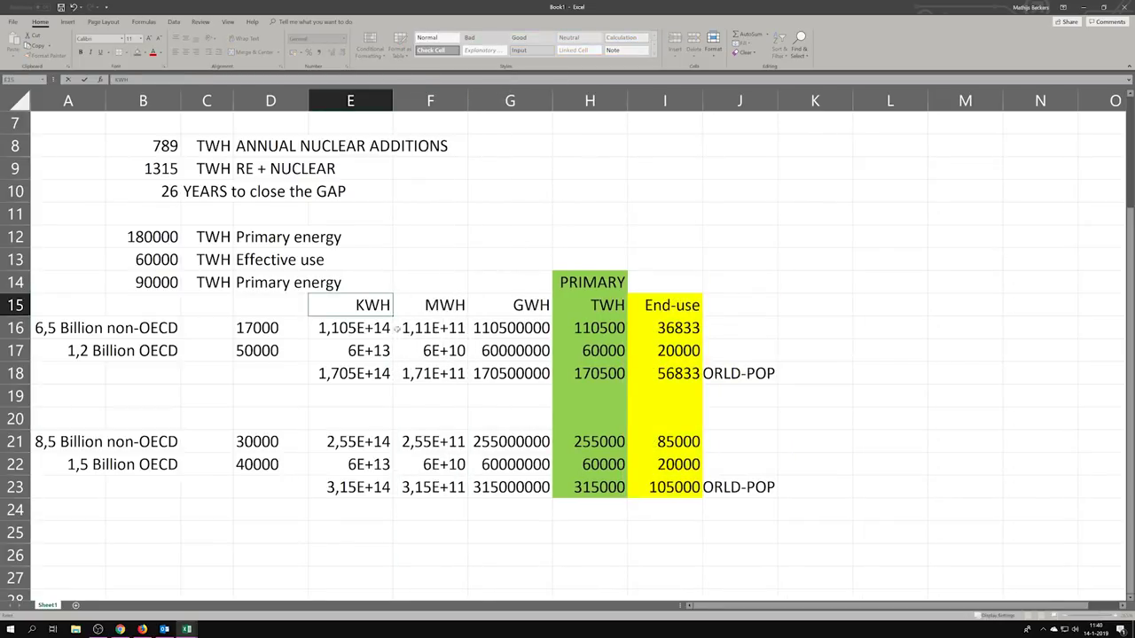
left_click(360, 441)
Copy the unit headers in E15:I15 to row 20, starting at E20, above the second demand block.
left_click(388, 305)
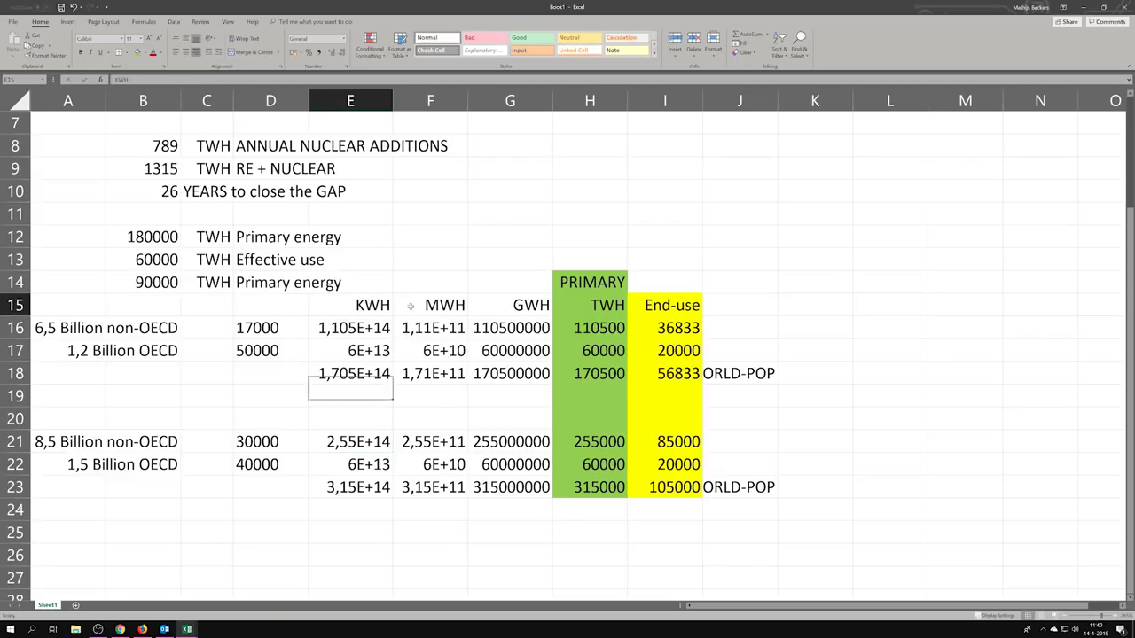
left_click_drag(411, 306, 711, 304)
key("ctrl+c")
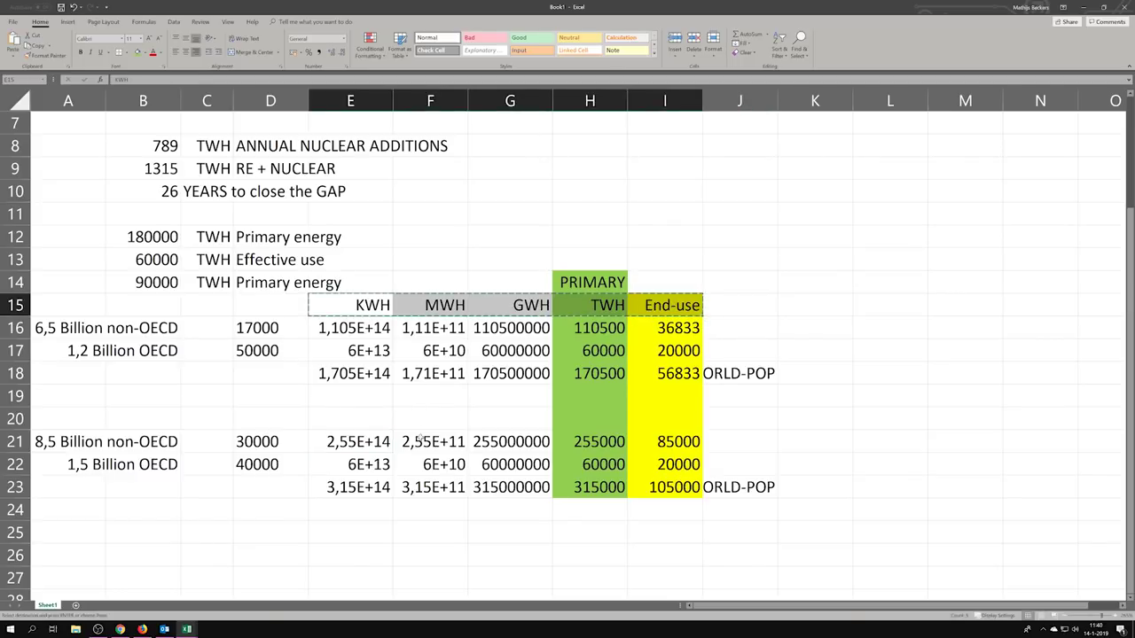
left_click(354, 418)
key("ctrl+v")
left_click(891, 441)
Left-align cells J18:J23 containing the TWH/YEAR/WORLD-POP labels.
left_click(724, 375)
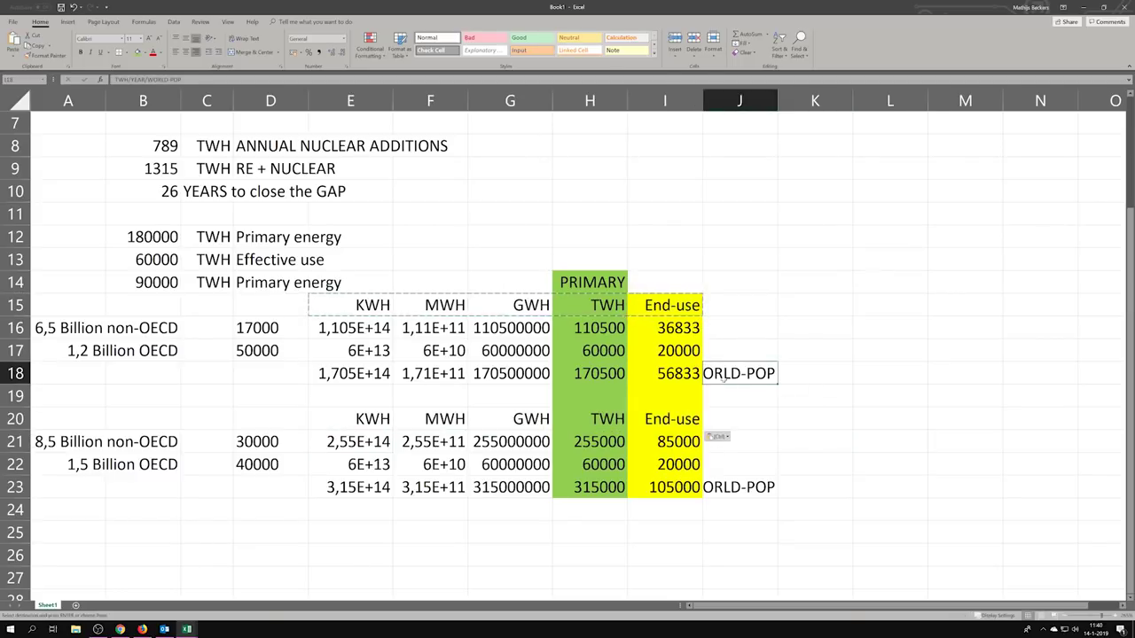
left_click_drag(725, 375, 739, 489)
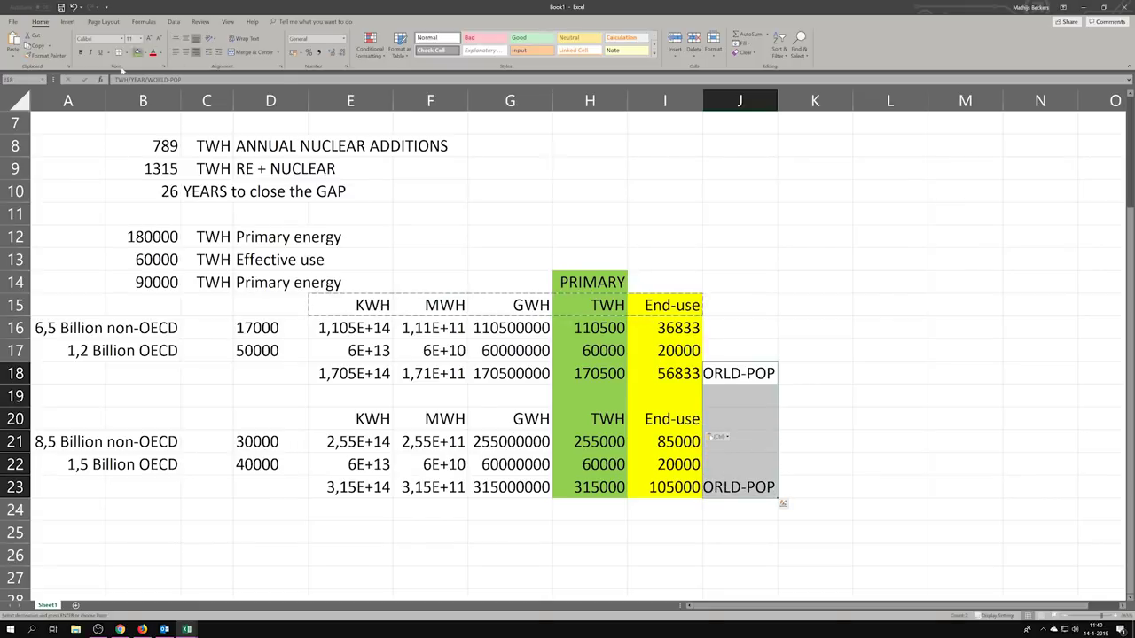
left_click(812, 255)
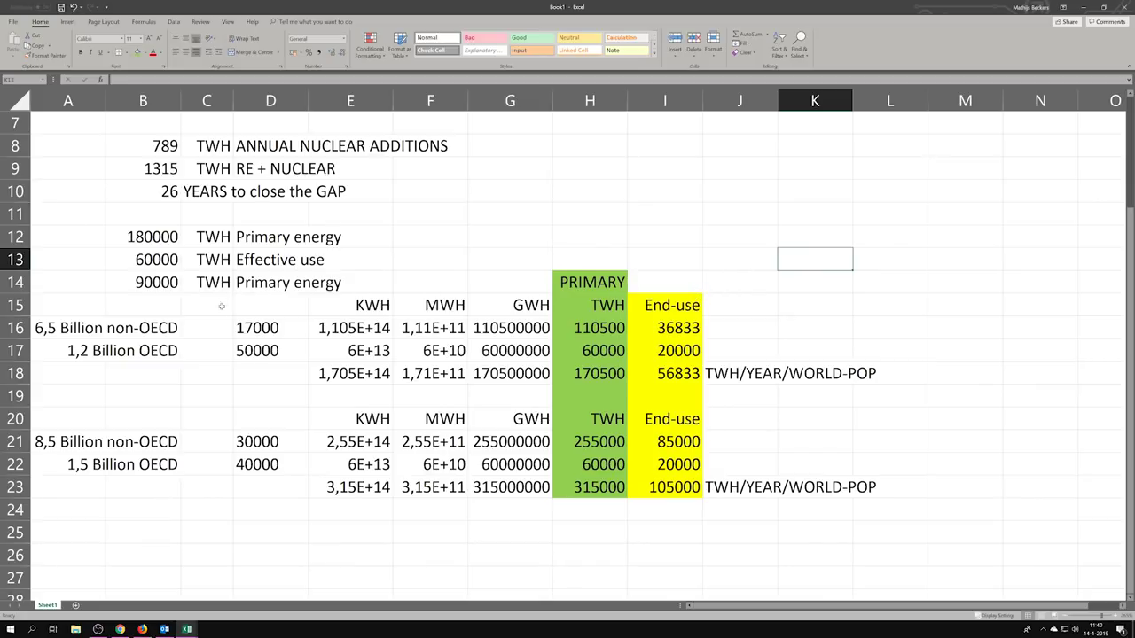
mouse_move(249, 305)
left_mouse_down()
mouse_move(532, 311)
mouse_move(566, 446)
mouse_move(589, 487)
left_mouse_up()
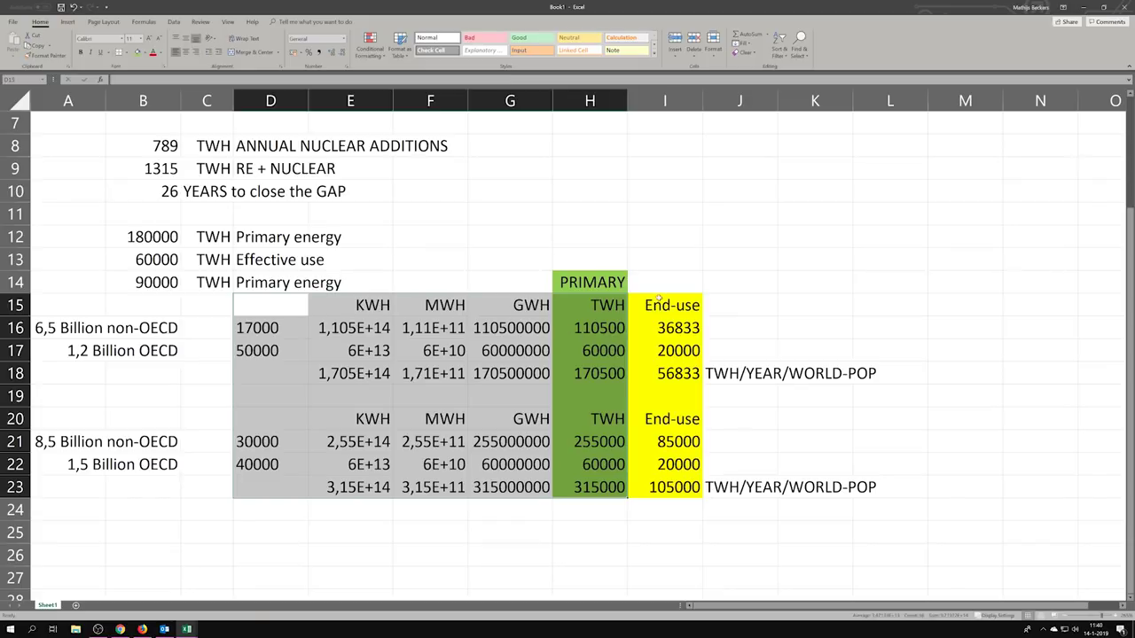
left_click_drag(658, 299, 655, 485)
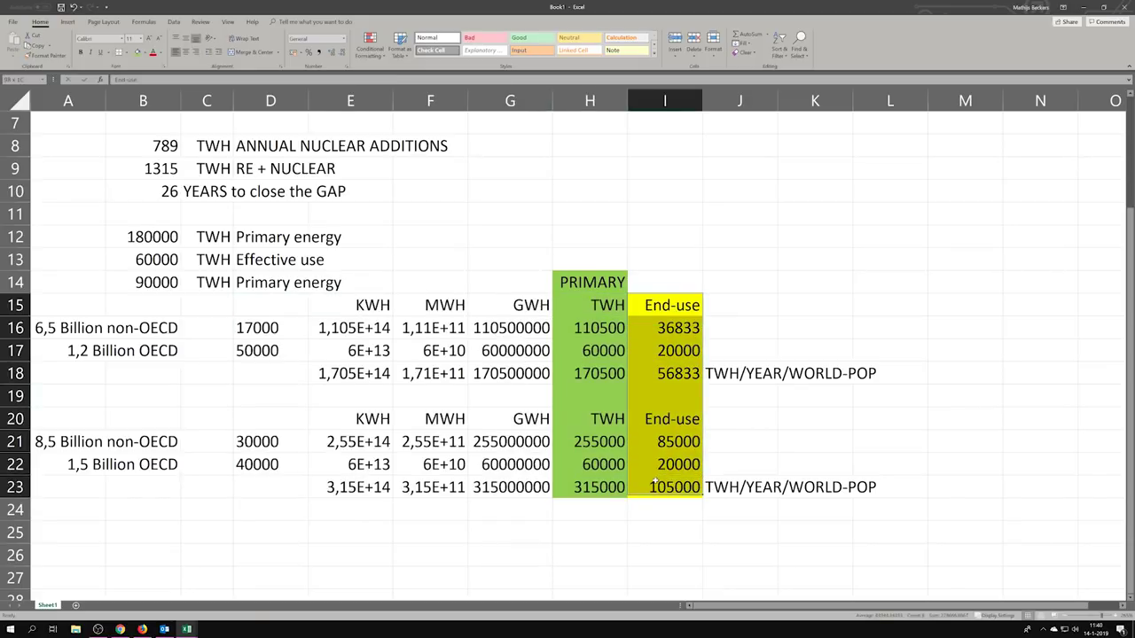
left_click(732, 530)
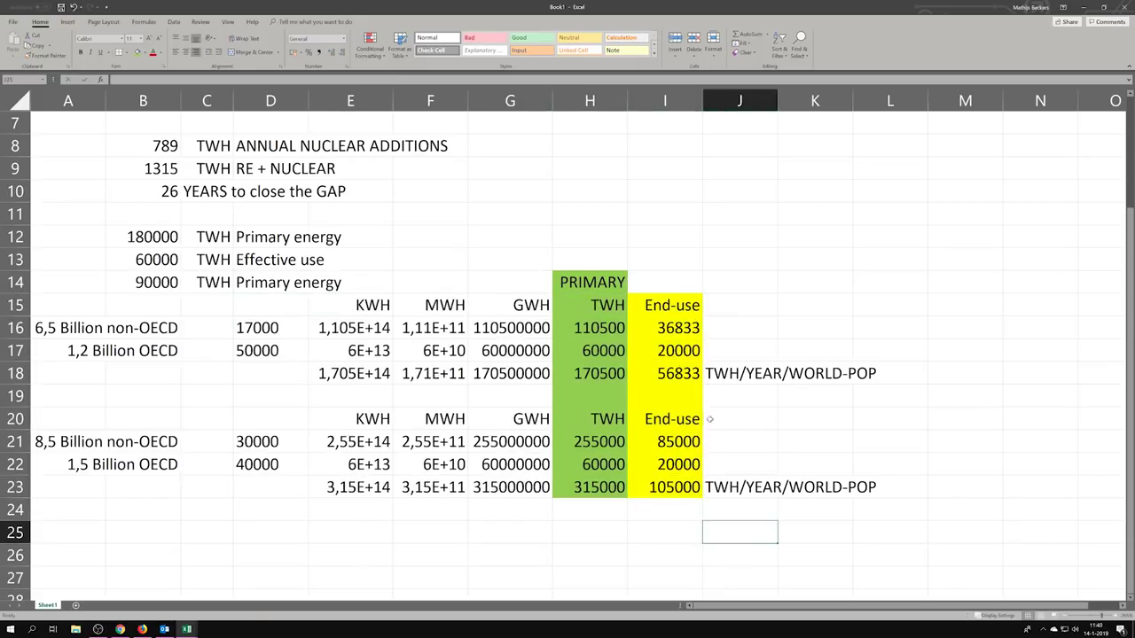
left_click(688, 326)
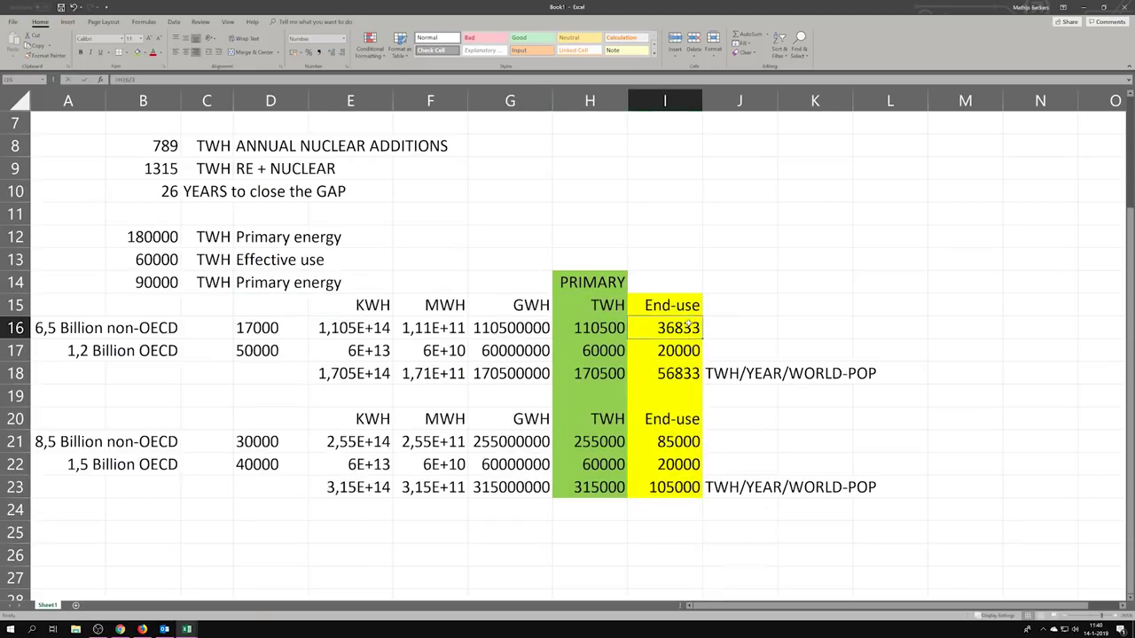
left_click(678, 440)
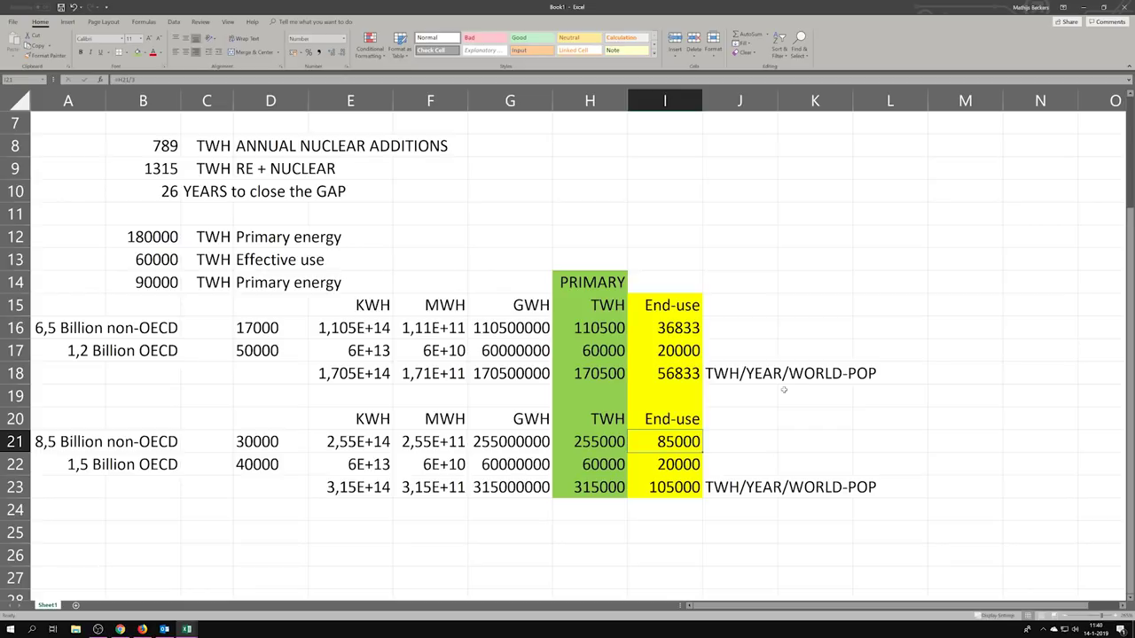
Clear the TWH/YEAR/WORLD-POP labels from cells J18 and J23.
left_click(736, 376)
key("Delete")
left_click(723, 489)
key("Delete")
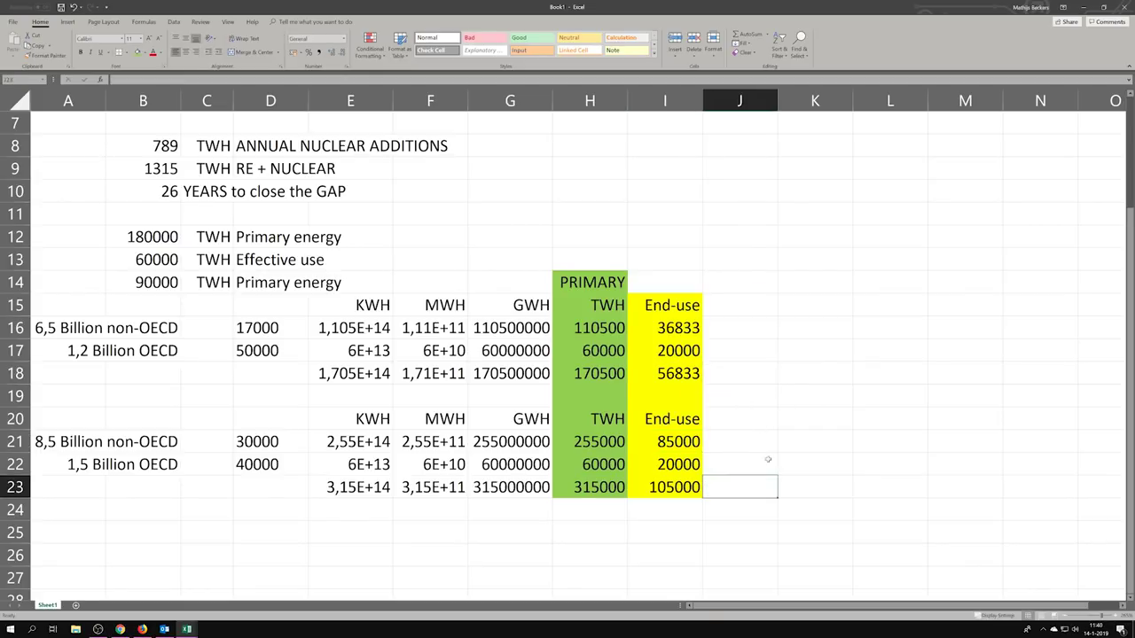
left_click(768, 441)
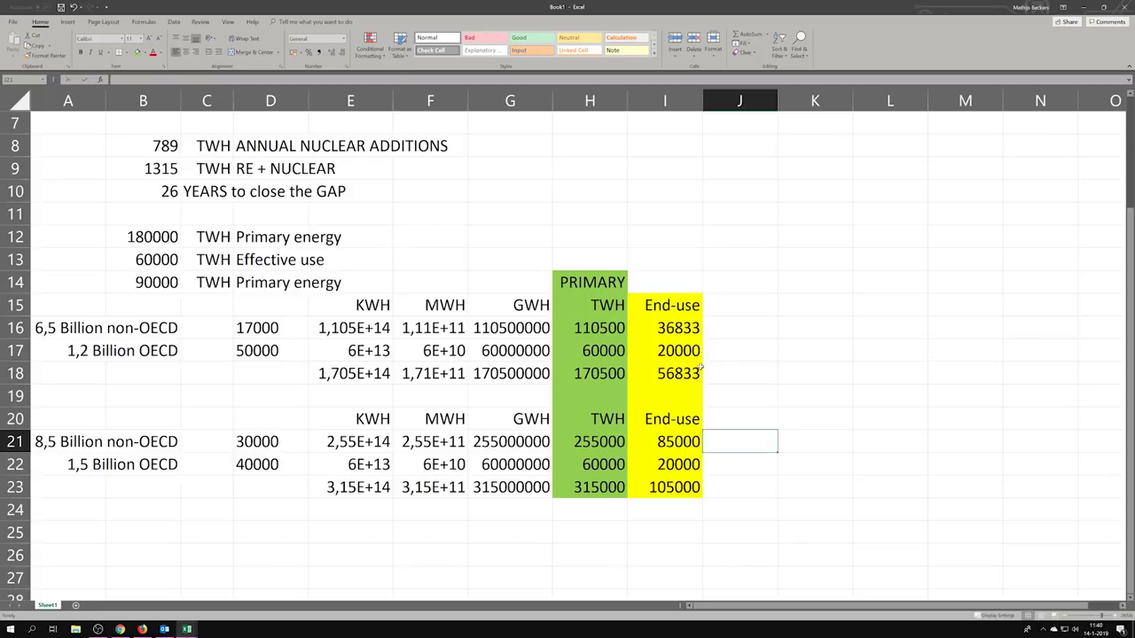
Enter the formula =I16*2 in J16 to double the end-use value and fill it down to J23.
left_click_drag(681, 302, 690, 487)
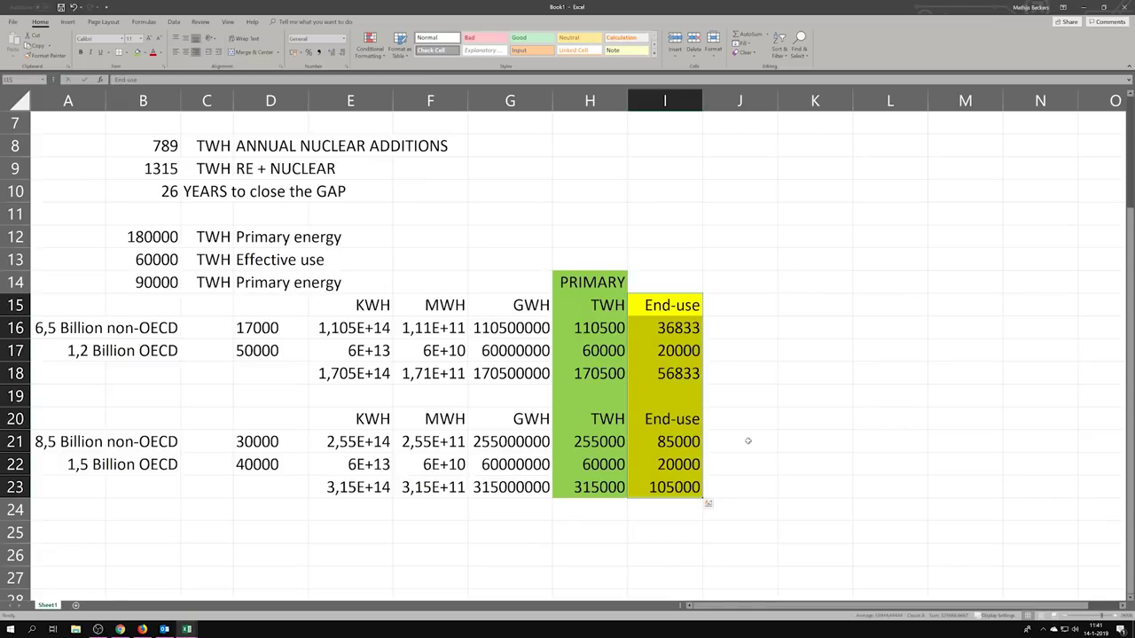
left_click(723, 332)
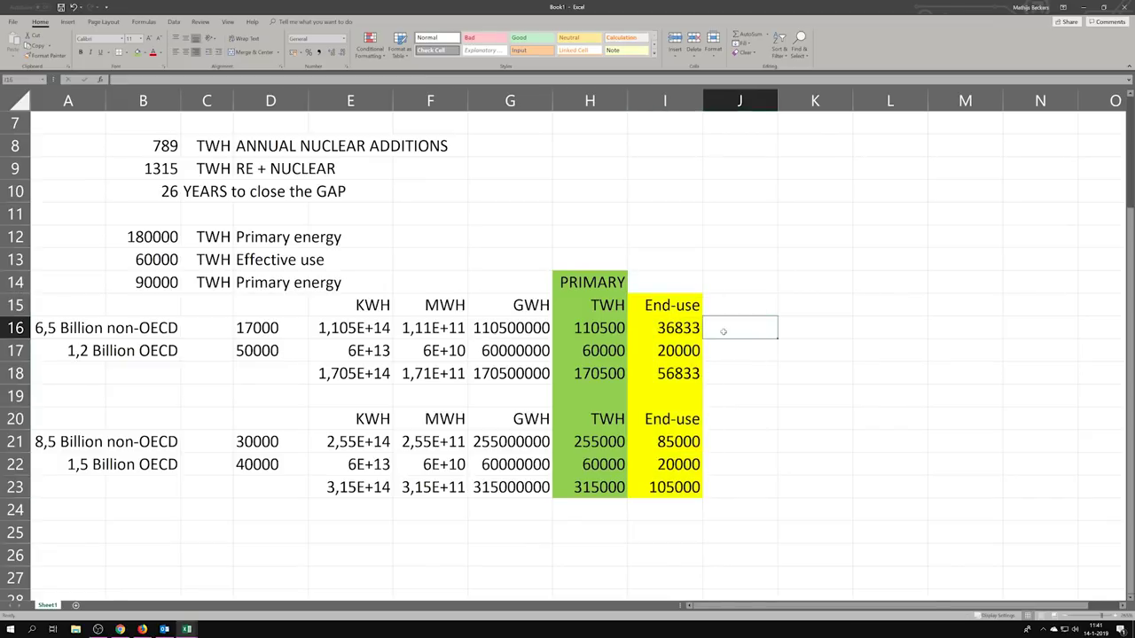
type("=")
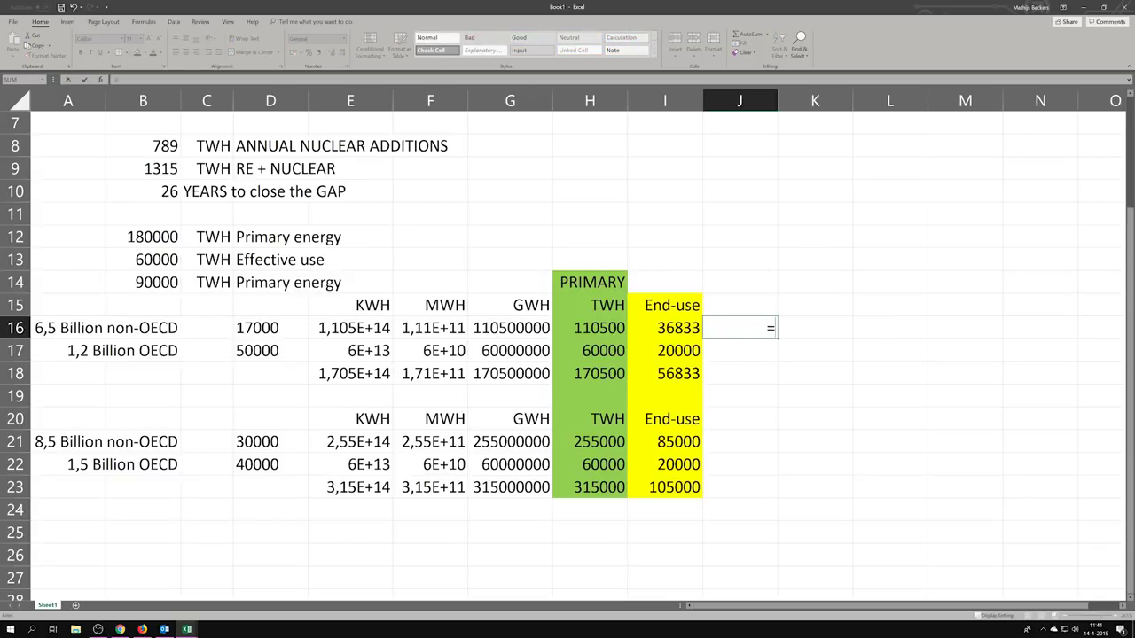
left_click(667, 326)
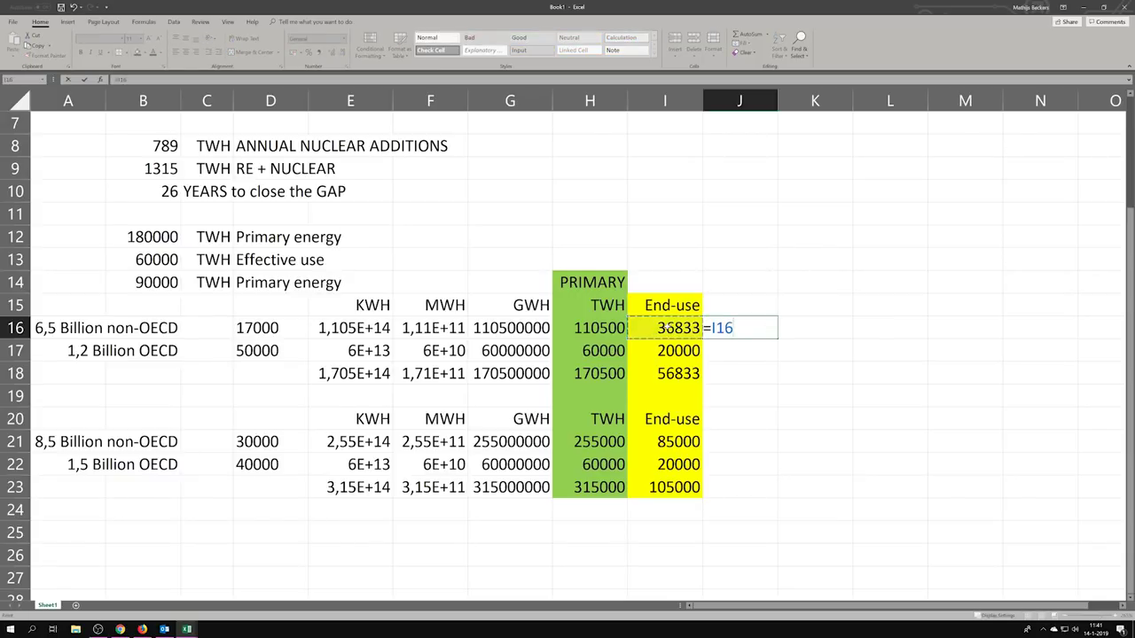
type("*2")
key("Return")
left_click(770, 330)
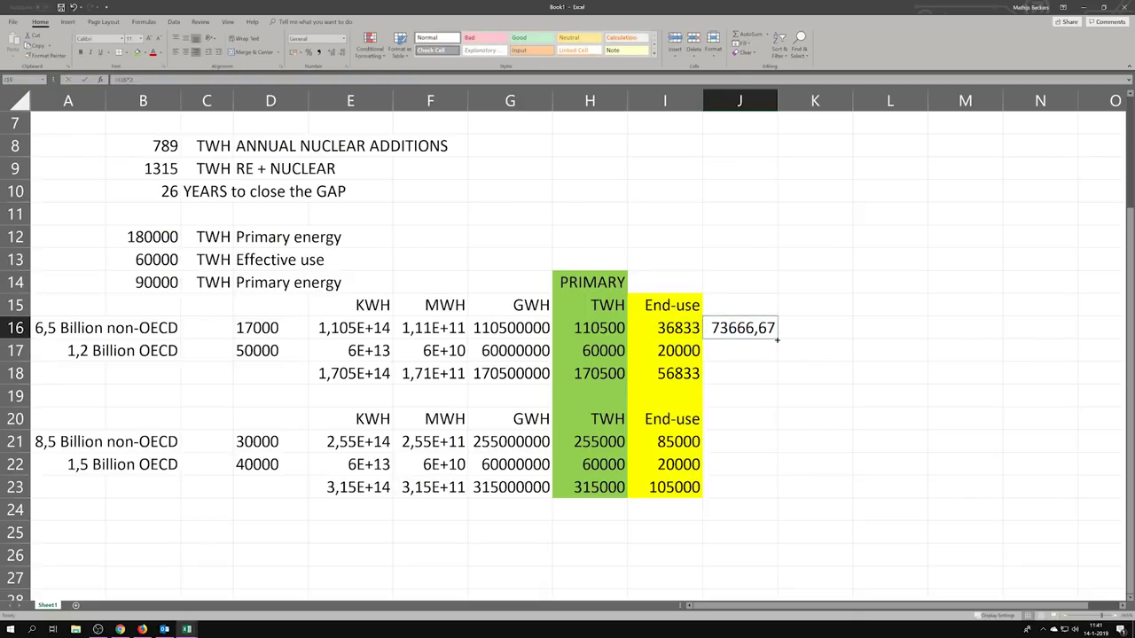
left_click_drag(772, 332, 759, 494)
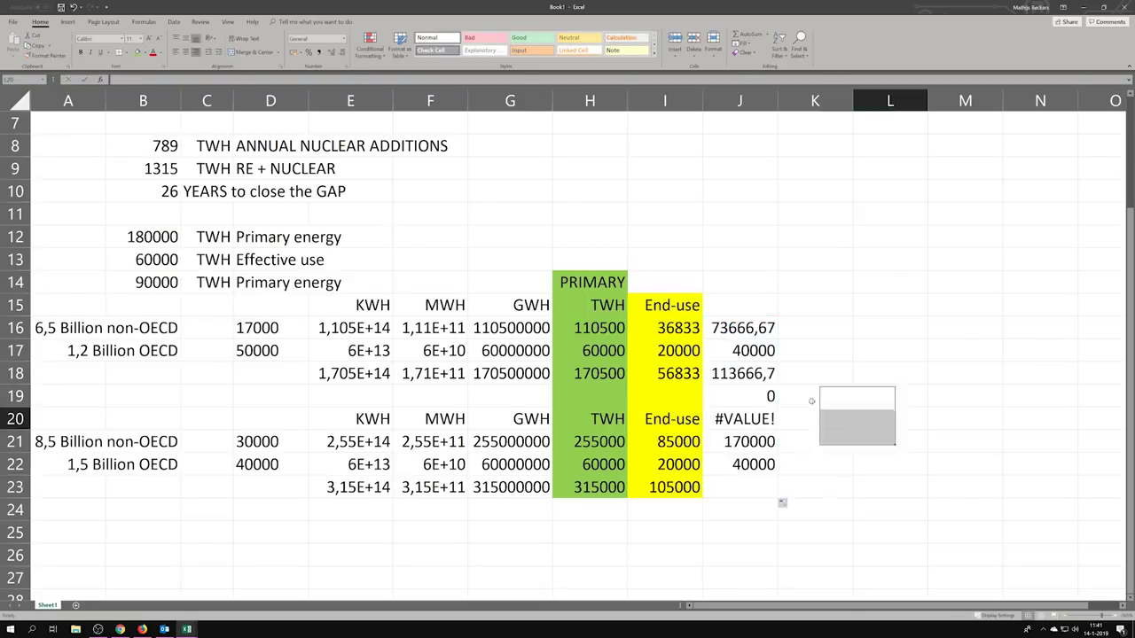
Clear the unneeded formula results from cells J19 and J20 between the two demand blocks.
left_click(740, 397)
key("Delete")
left_click(737, 420)
key("Delete")
left_click(836, 399)
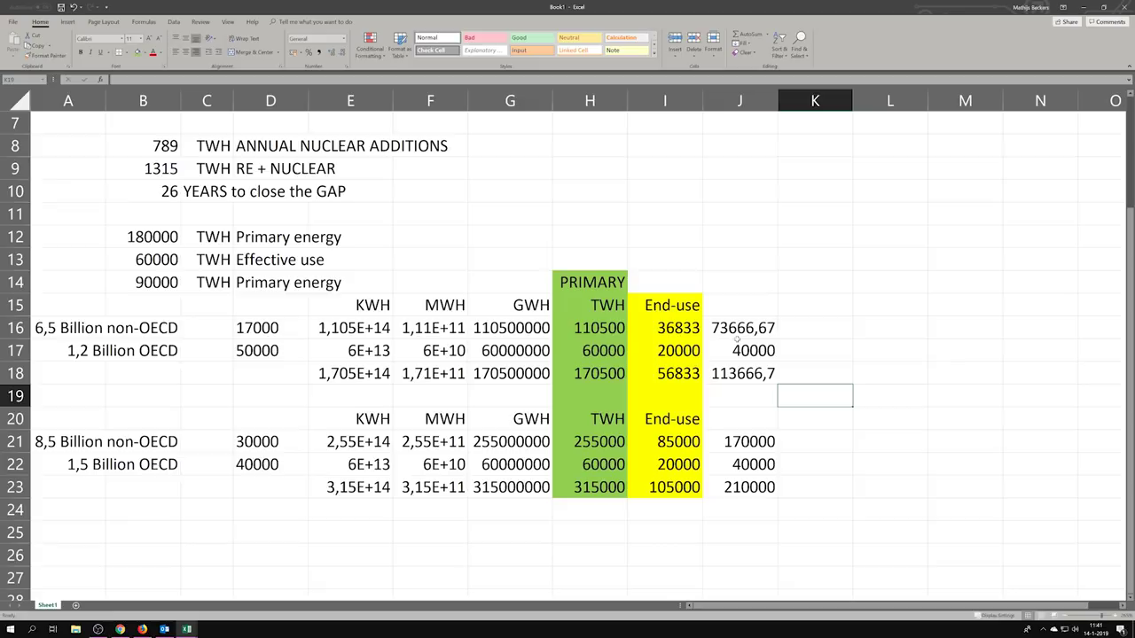
left_click(739, 373)
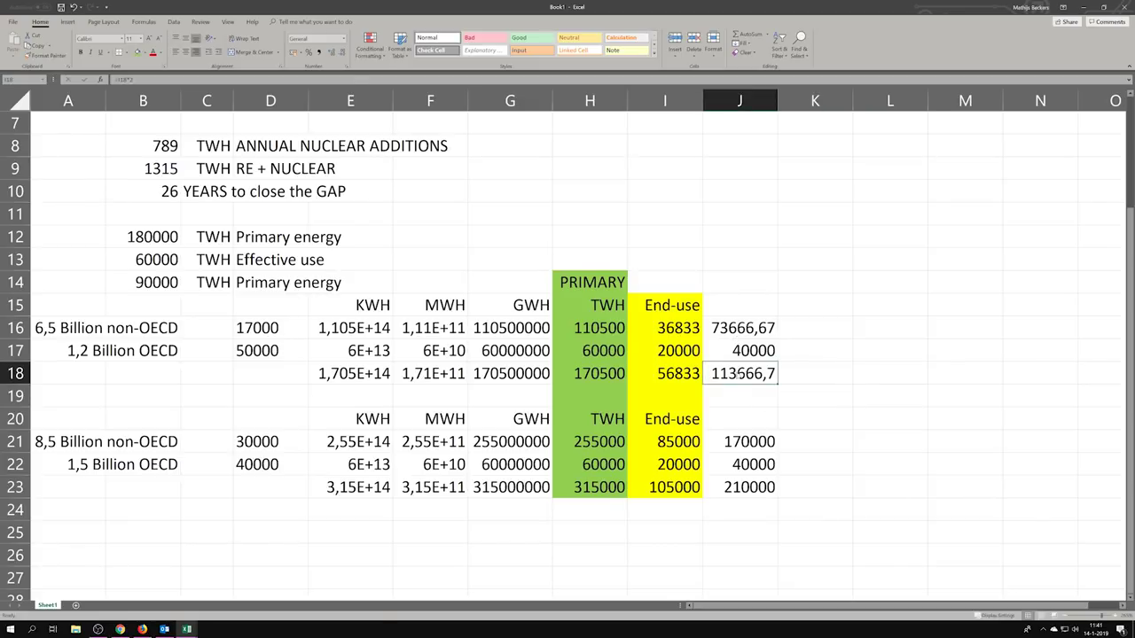
right_click(740, 373)
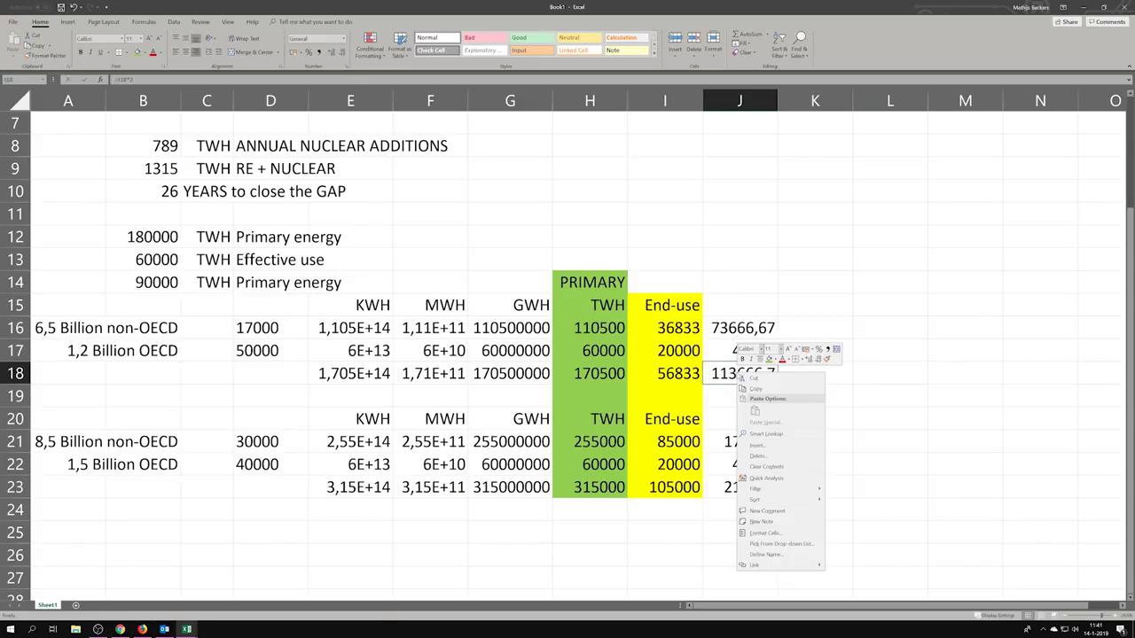
left_click(961, 450)
left_click(727, 312)
Format the doubled end-use values in J16:J23 as Number with 0 decimal places.
left_click_drag(743, 329, 745, 488)
right_click(739, 369)
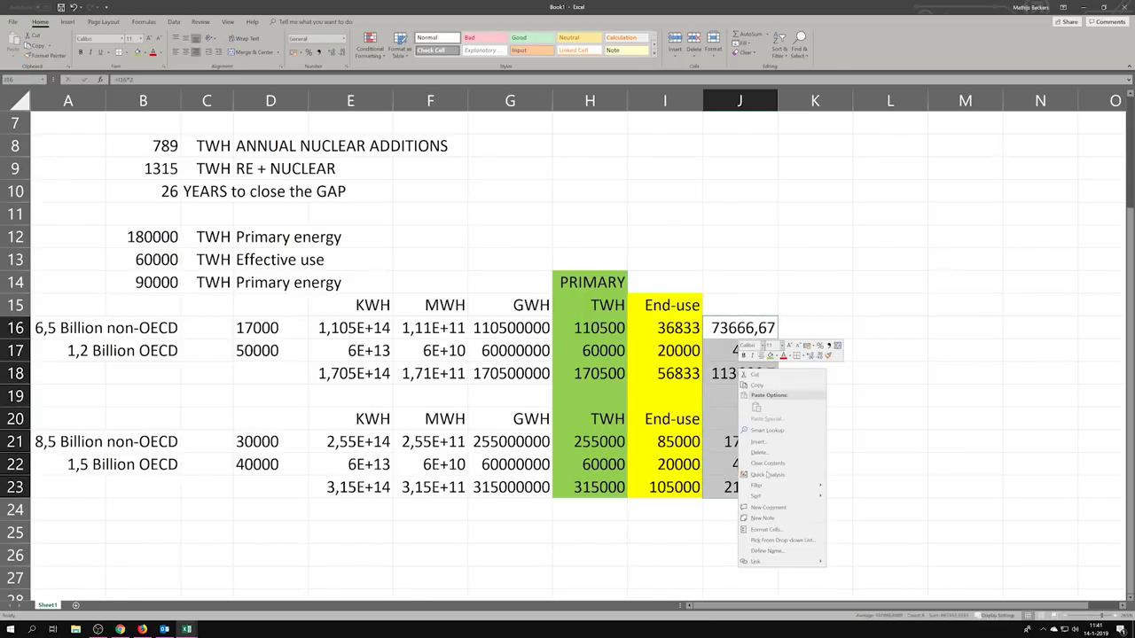
left_click(766, 529)
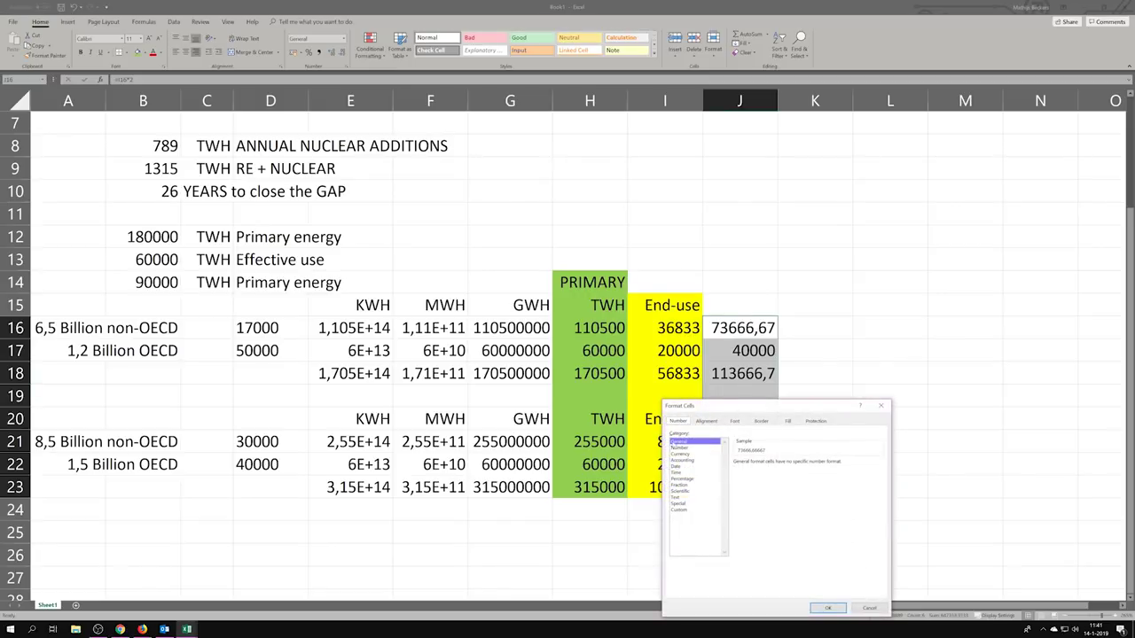
left_click(691, 449)
left_click(793, 466)
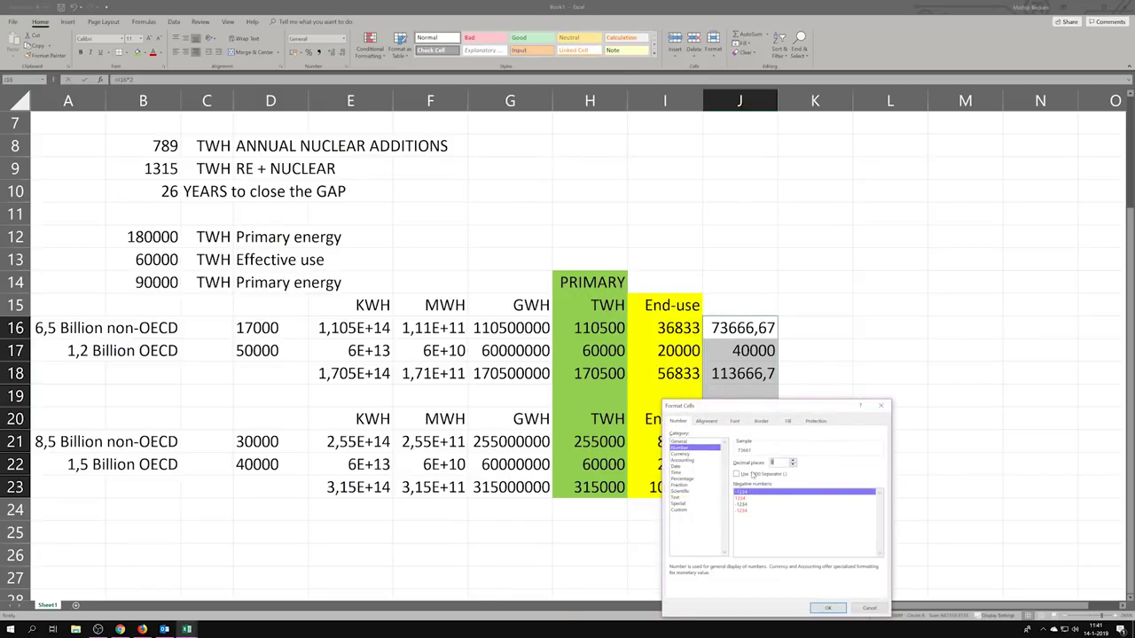
left_click(827, 607)
left_click(854, 461)
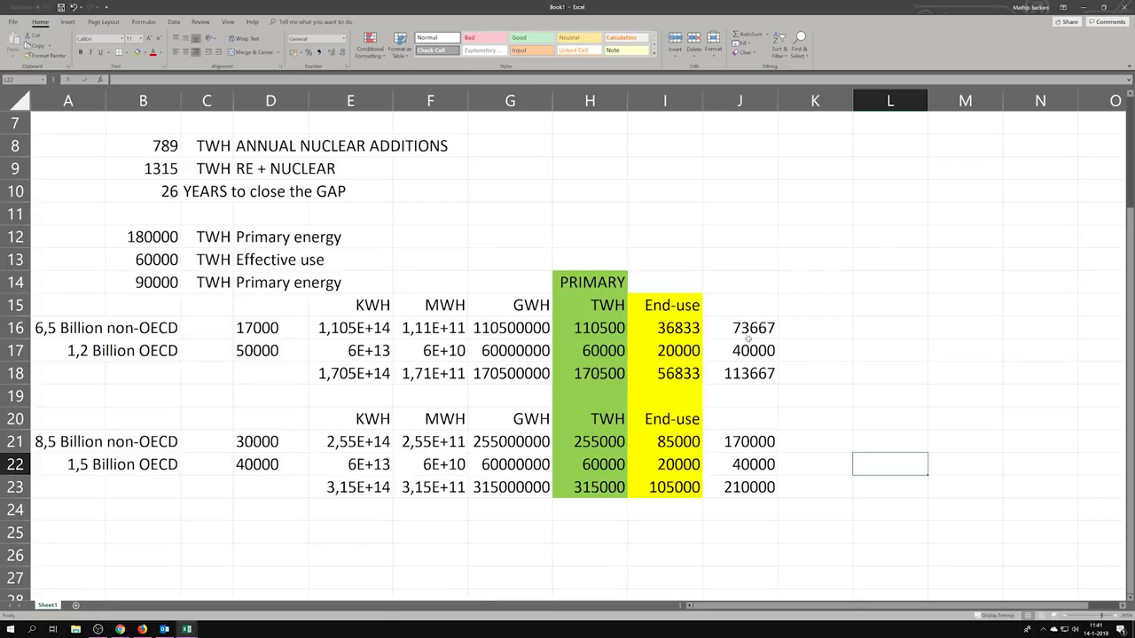
left_click(754, 378)
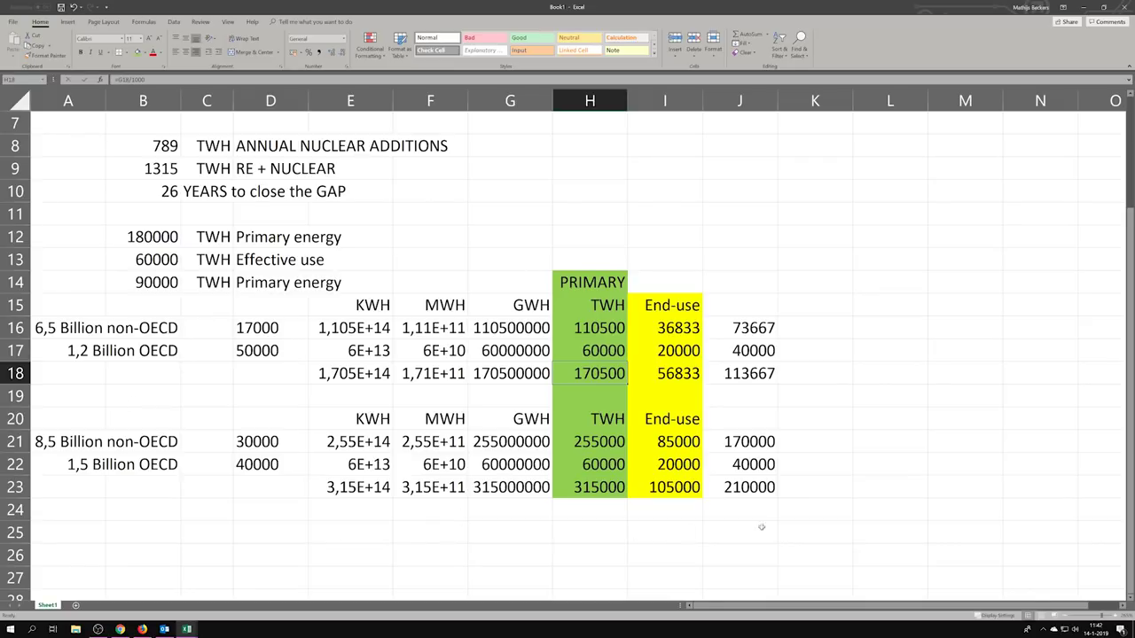
left_click(768, 487)
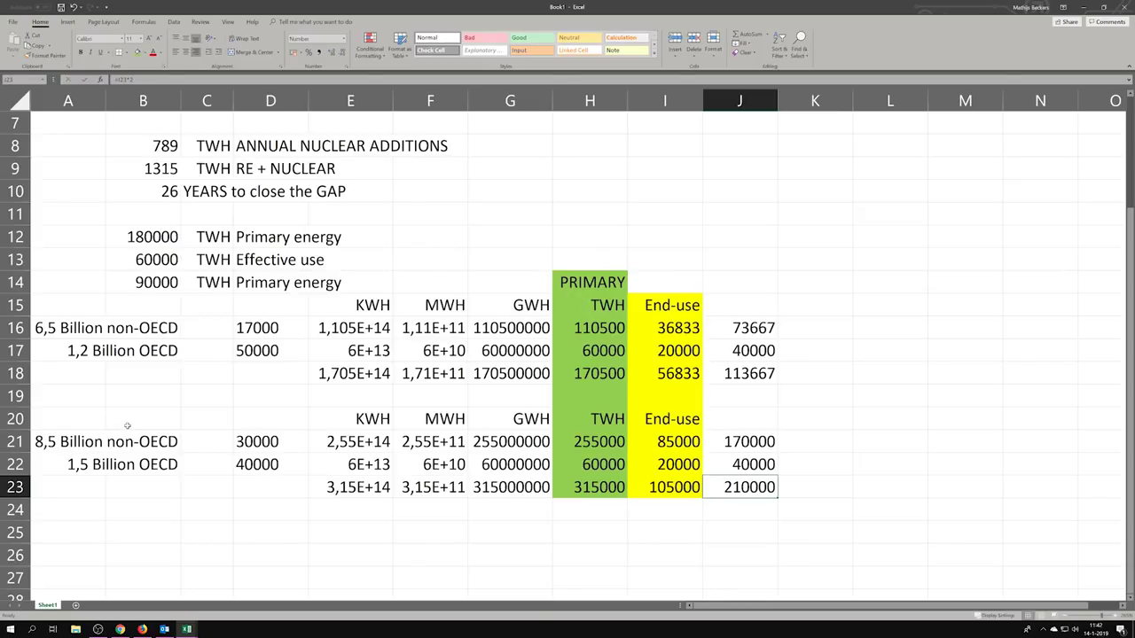
left_click(252, 442)
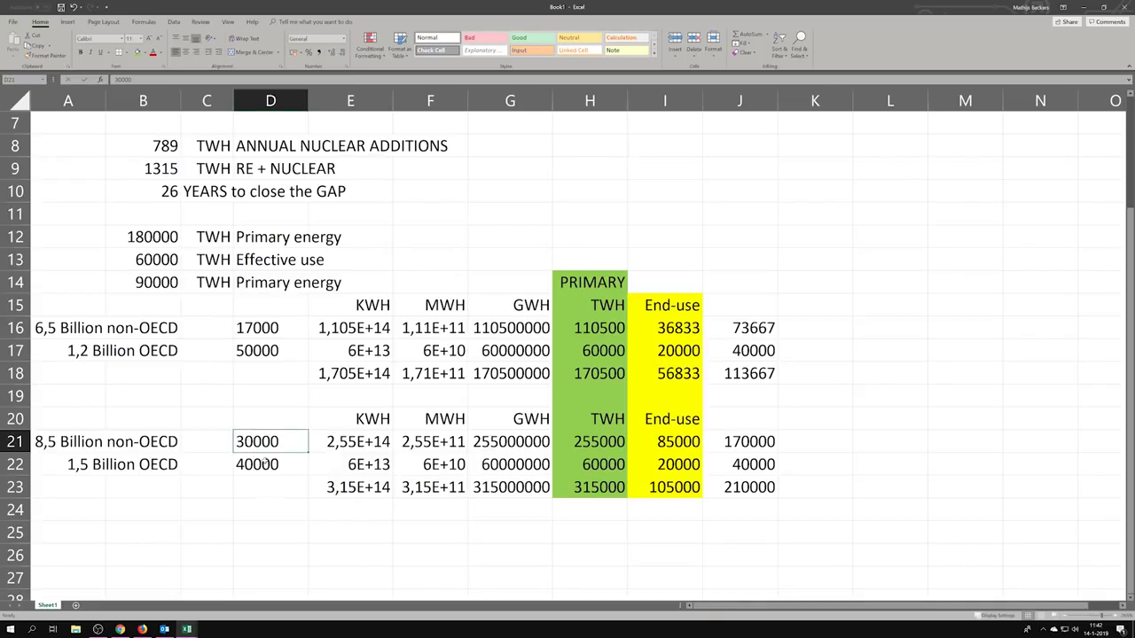
Set the per-capita energy use of the 8,5 billion non-OECD population in D21 to 40000.
left_click(265, 458)
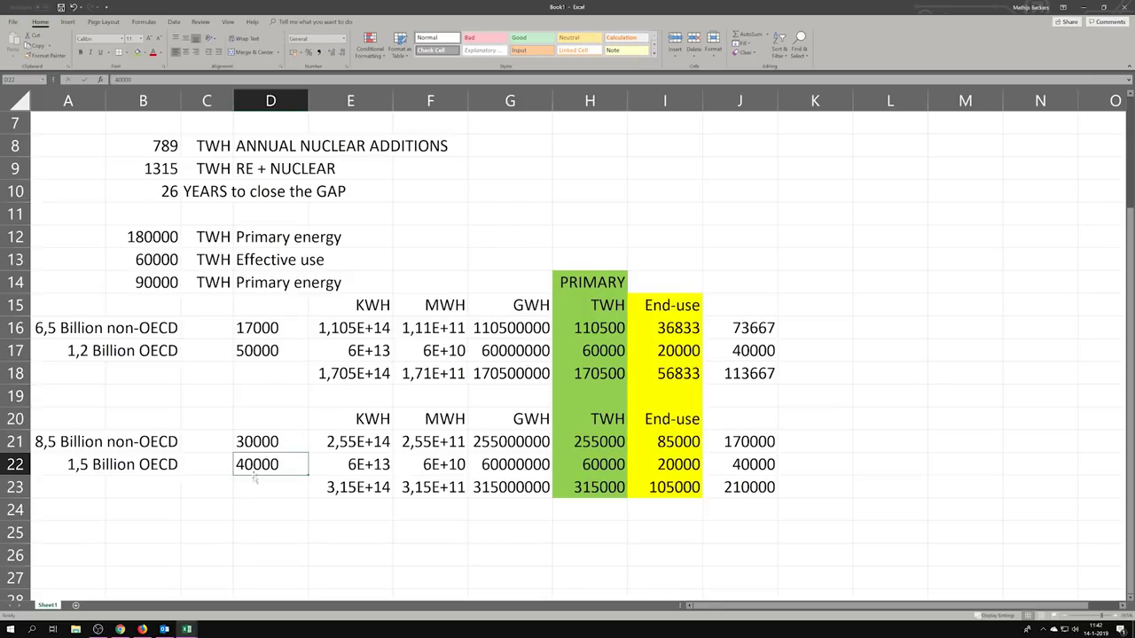
left_click(247, 440)
type("40000")
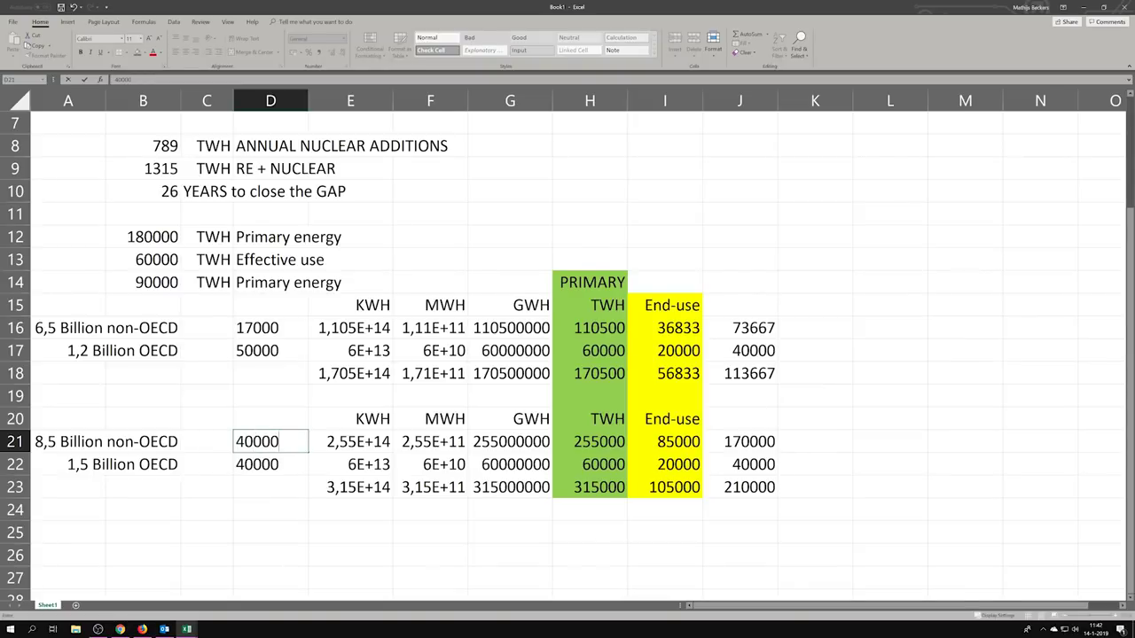
key("Return")
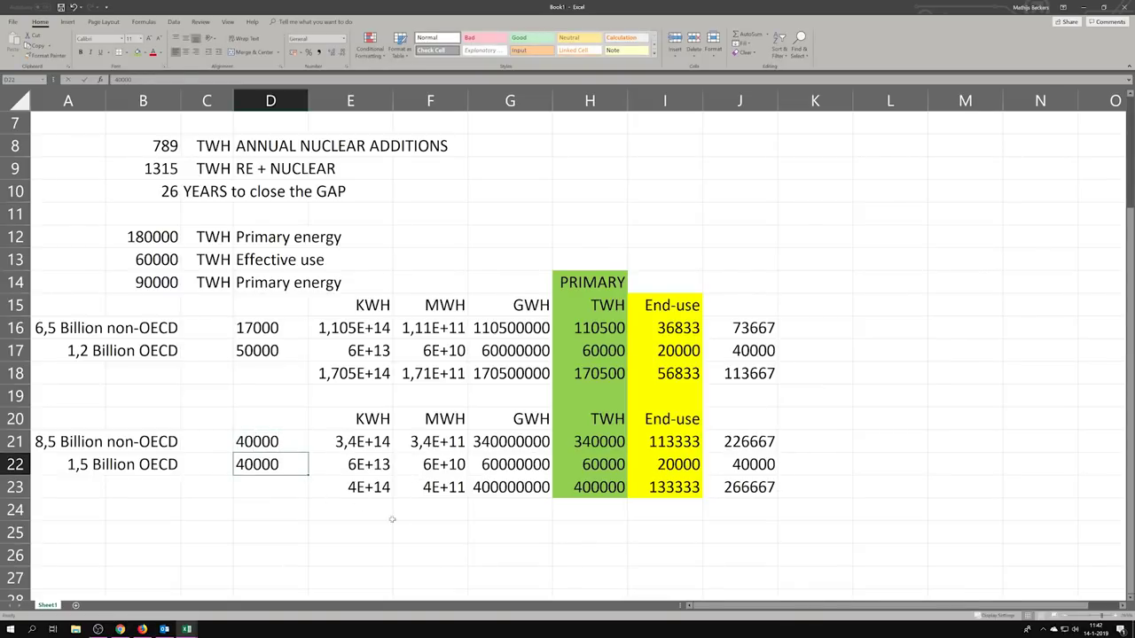
Enter the formula =((I23/90)*100)/8766 in I24 to convert the future end-use total into required capacity, accepting the suggested formula correction.
left_click(737, 494)
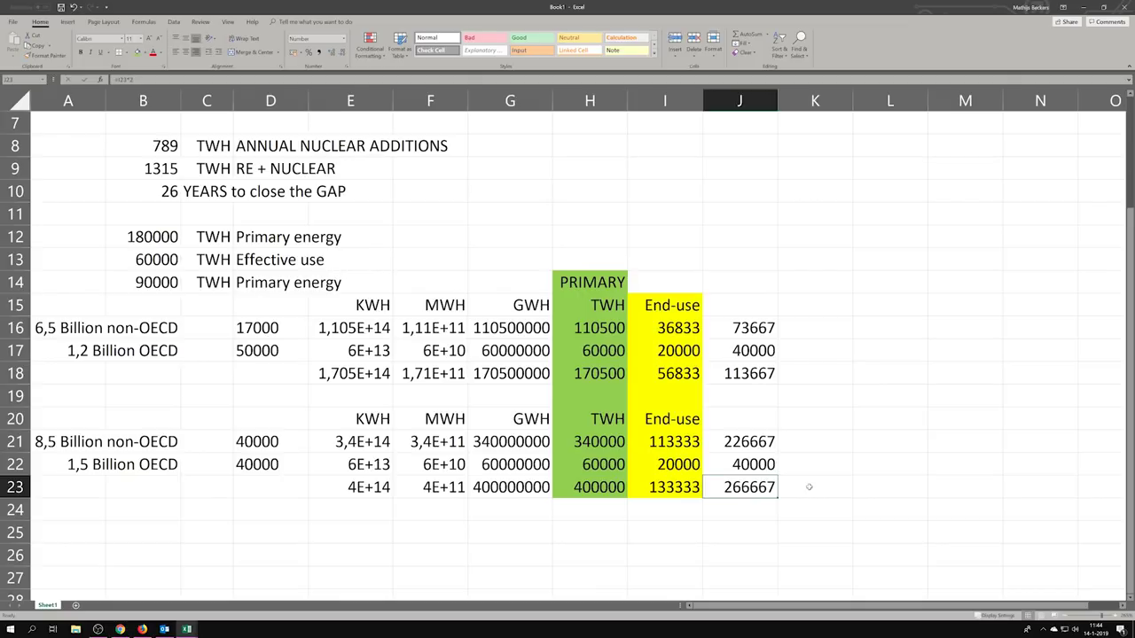
left_click(675, 492)
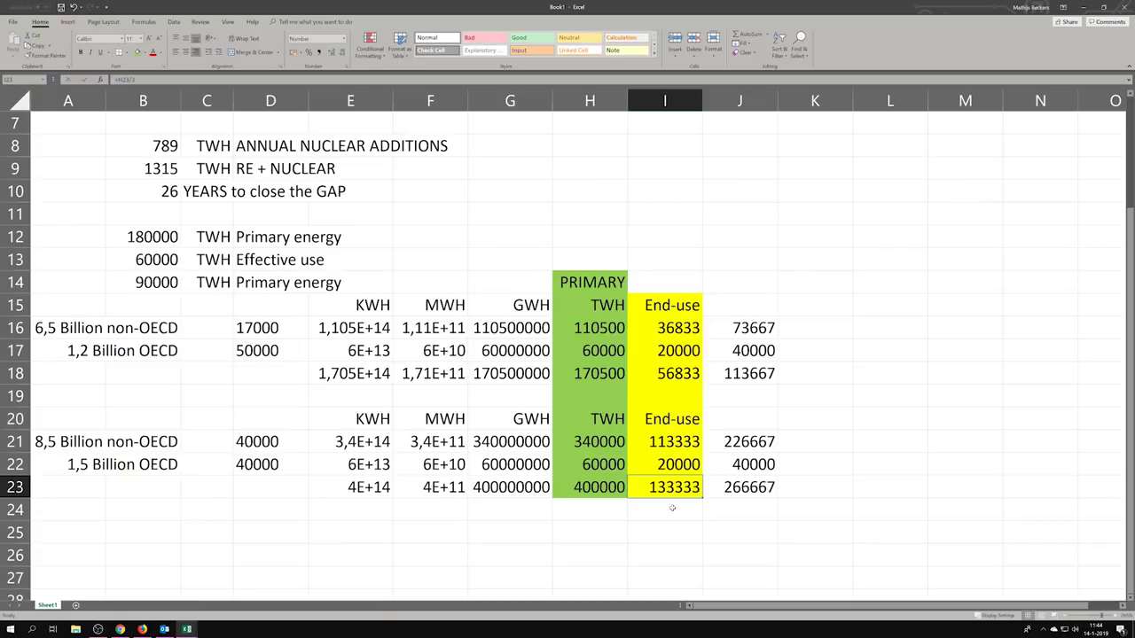
left_click(672, 508)
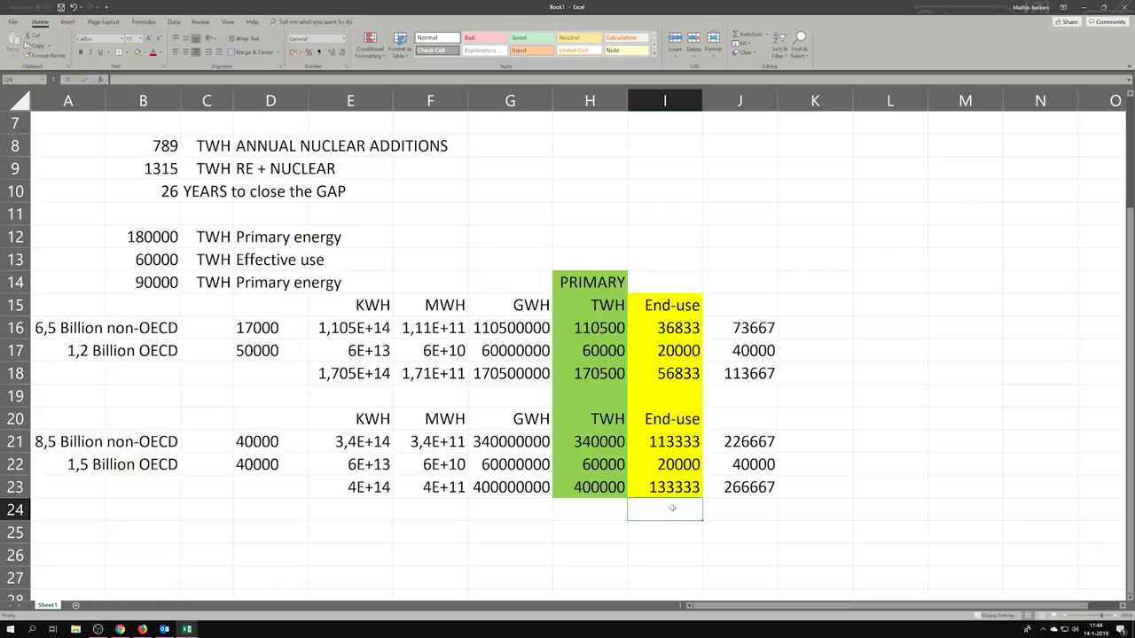
type("=")
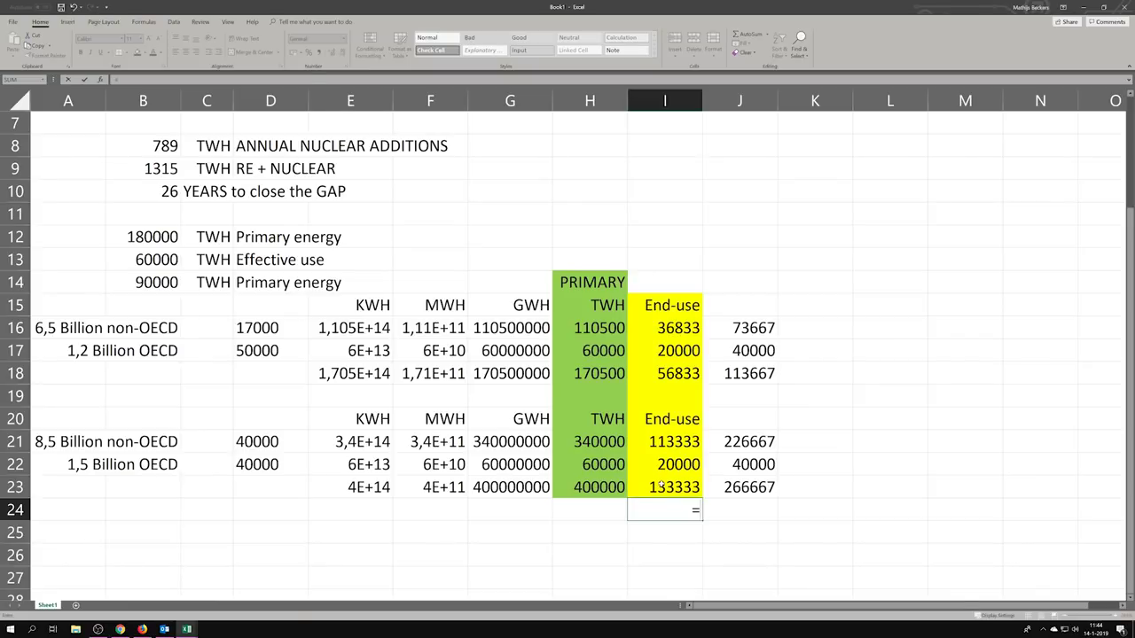
left_click(660, 486)
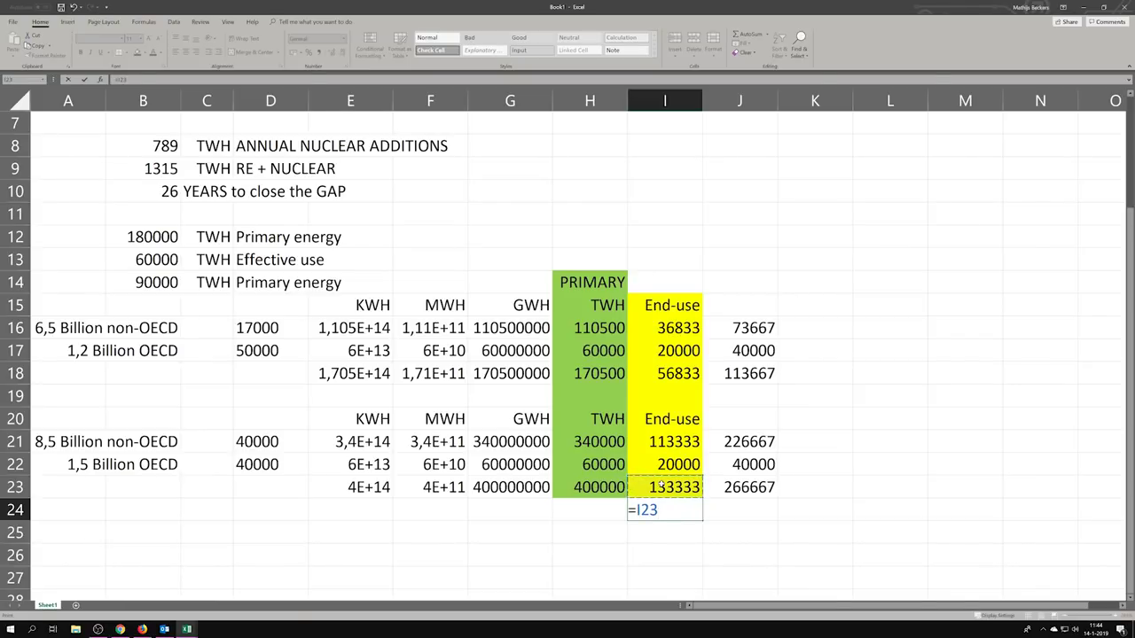
type("/90")
left_click(637, 510)
type("(")
left_click(686, 510)
type(")*1000")
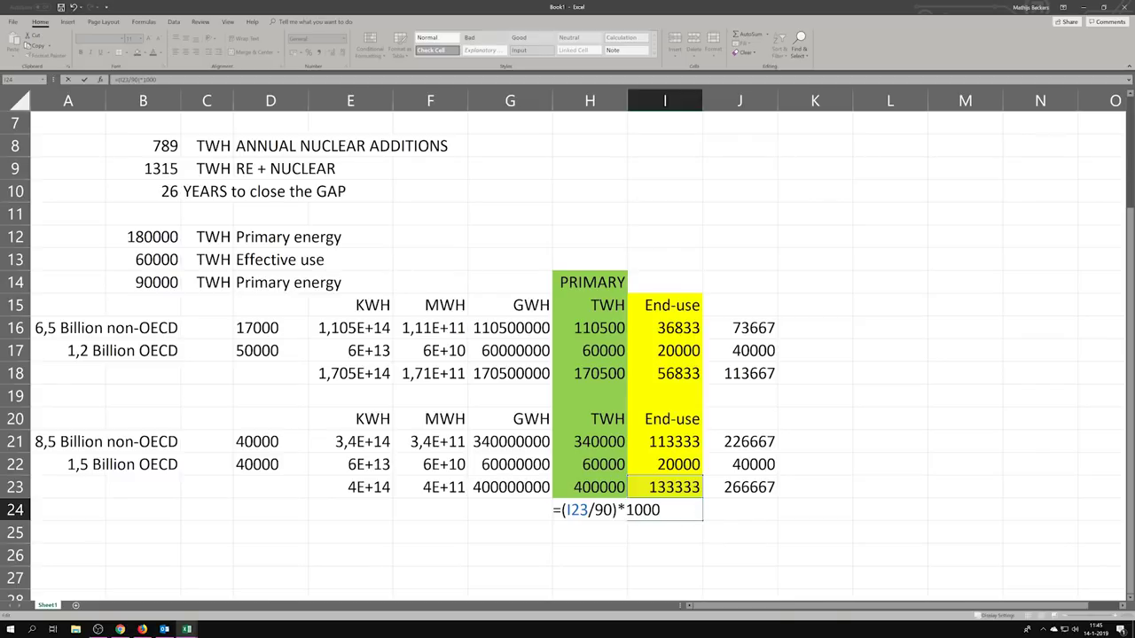
key("BackSpace")
type(")")
left_click(560, 510)
type("(")
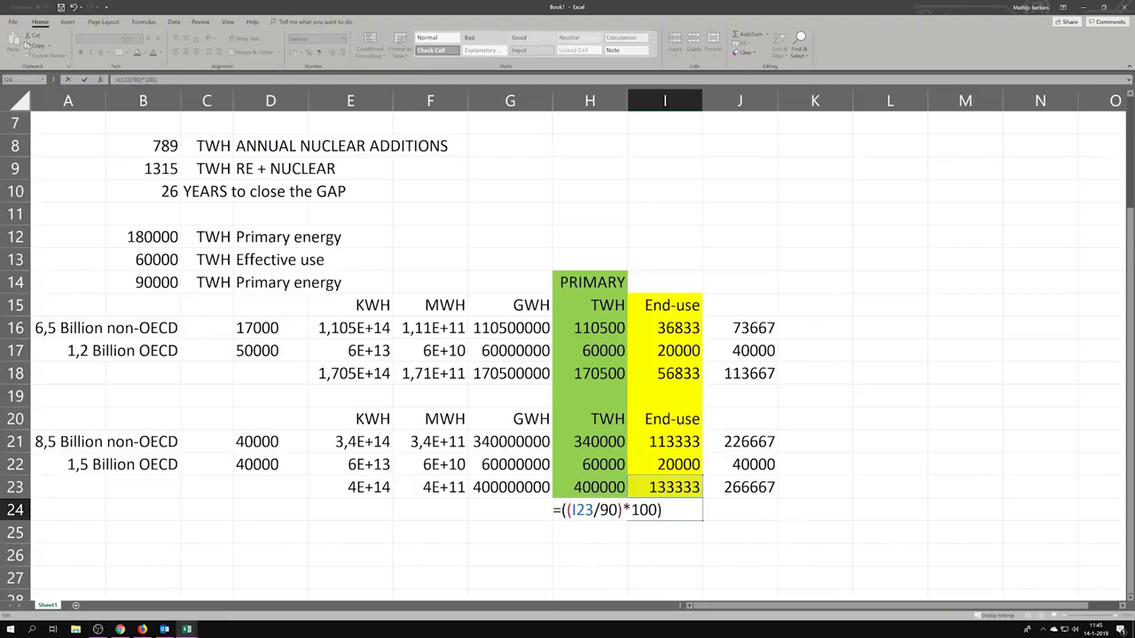
left_click(662, 509)
type("/8766")
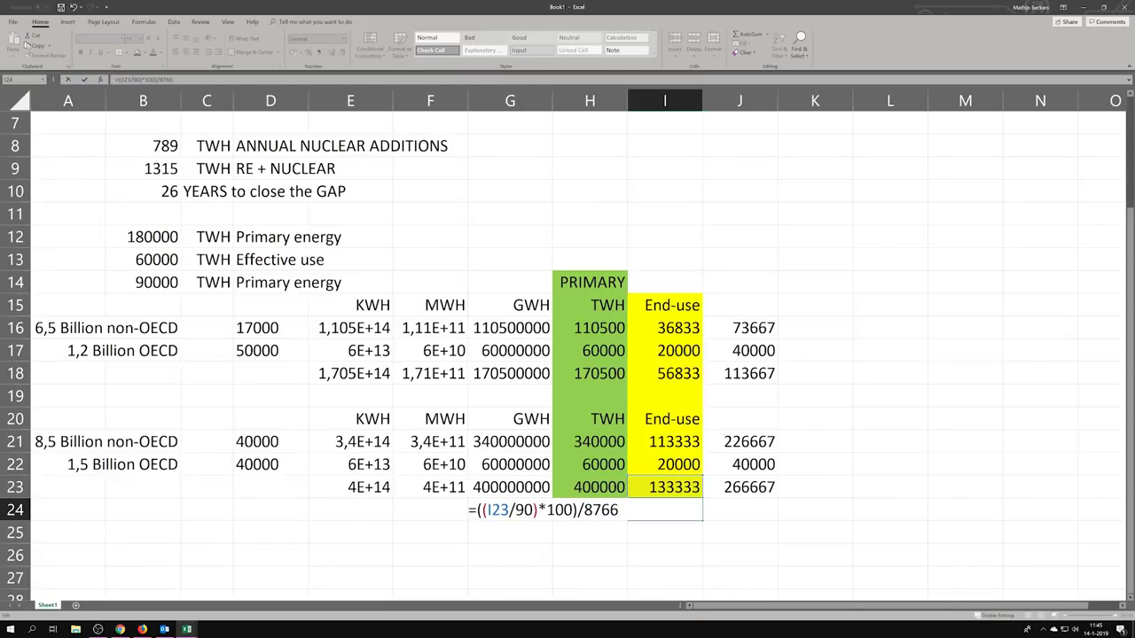
type(")")
key("Return")
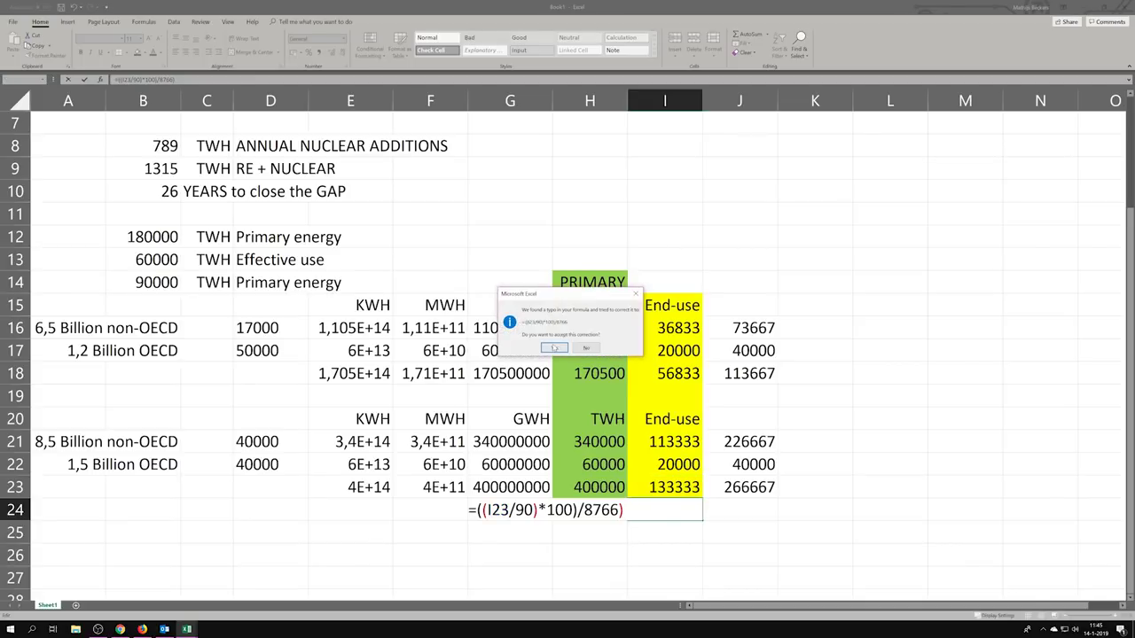
left_click(554, 348)
Format the capacity result in I24 as Number with 0 decimal places.
left_click(677, 515)
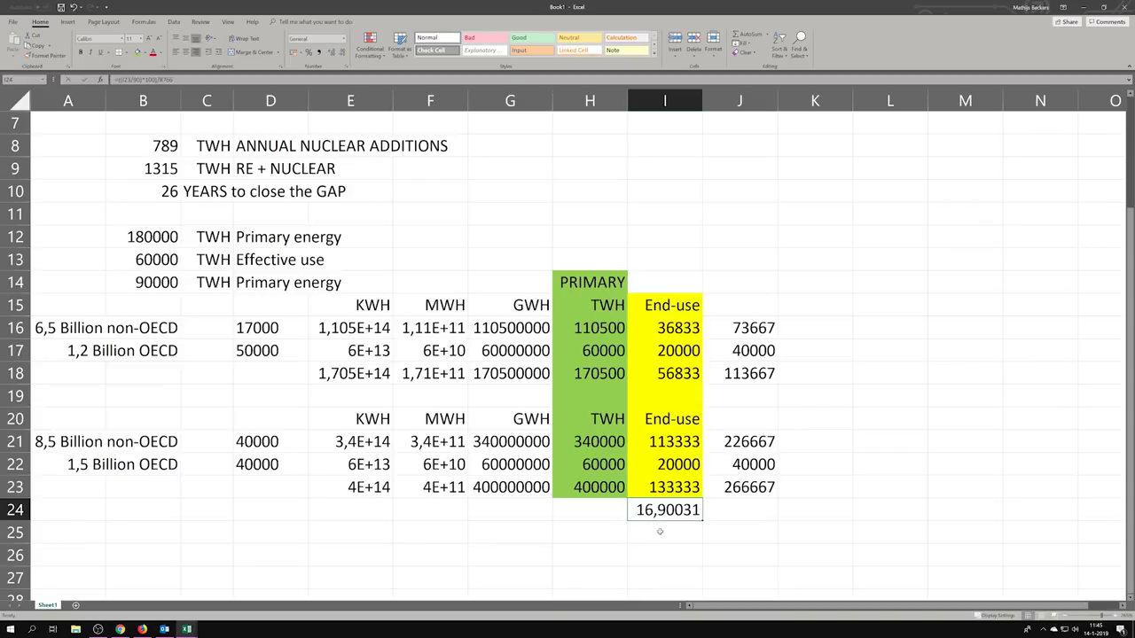
right_click(656, 510)
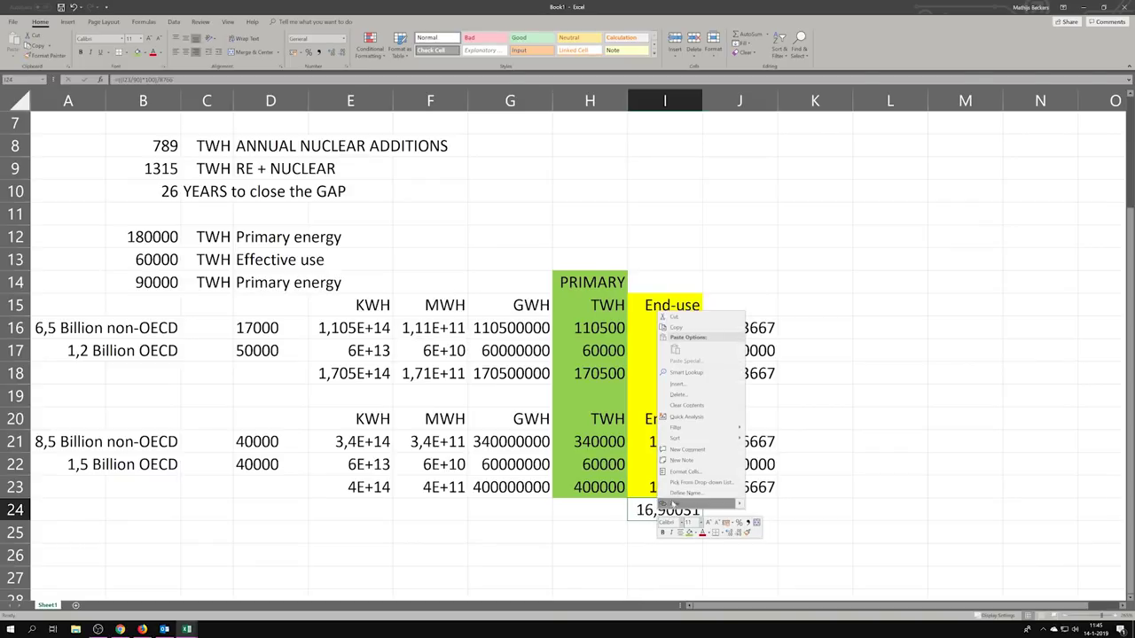
left_click(692, 473)
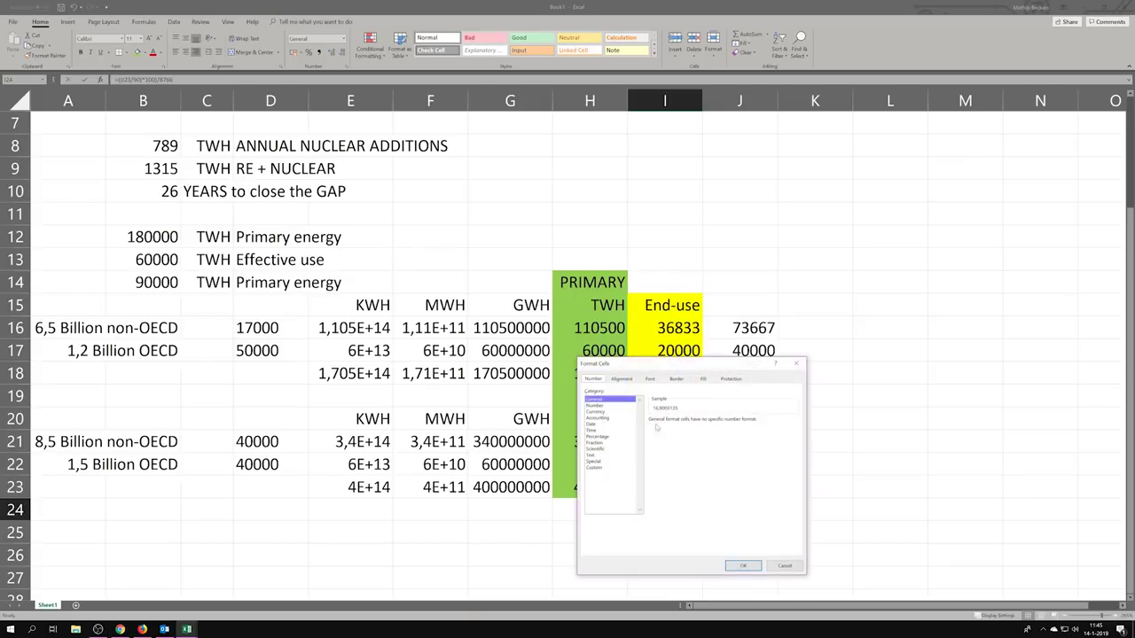
left_click(596, 405)
left_click(709, 418)
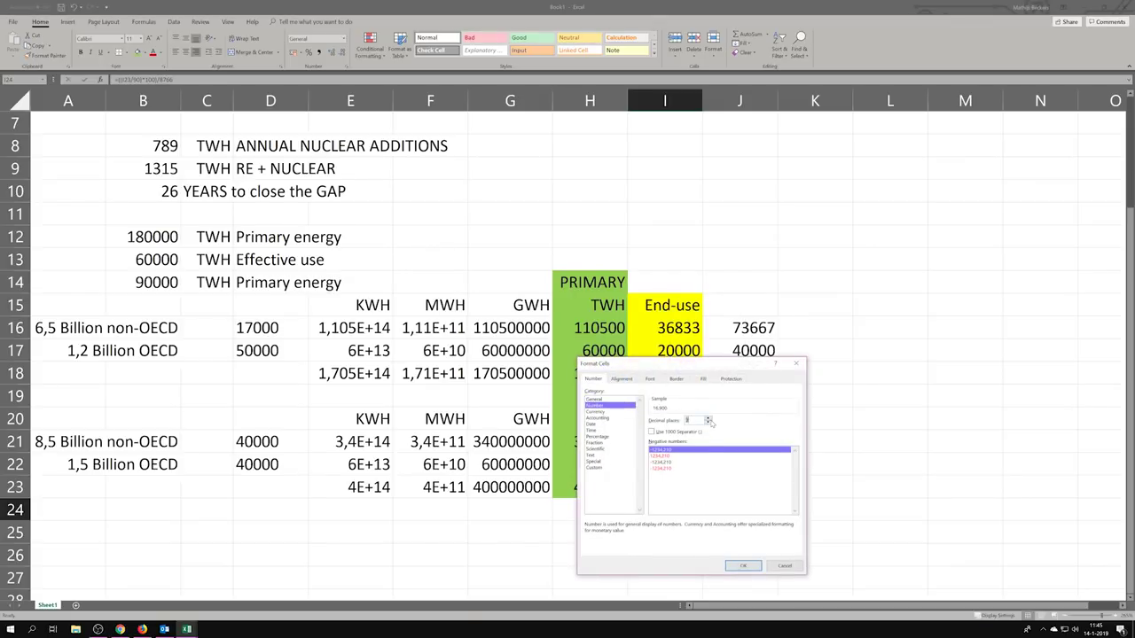
left_click(708, 418)
left_click(709, 424)
left_click(743, 565)
Enter the unit label TW in I25 below the capacity result.
left_click(735, 512)
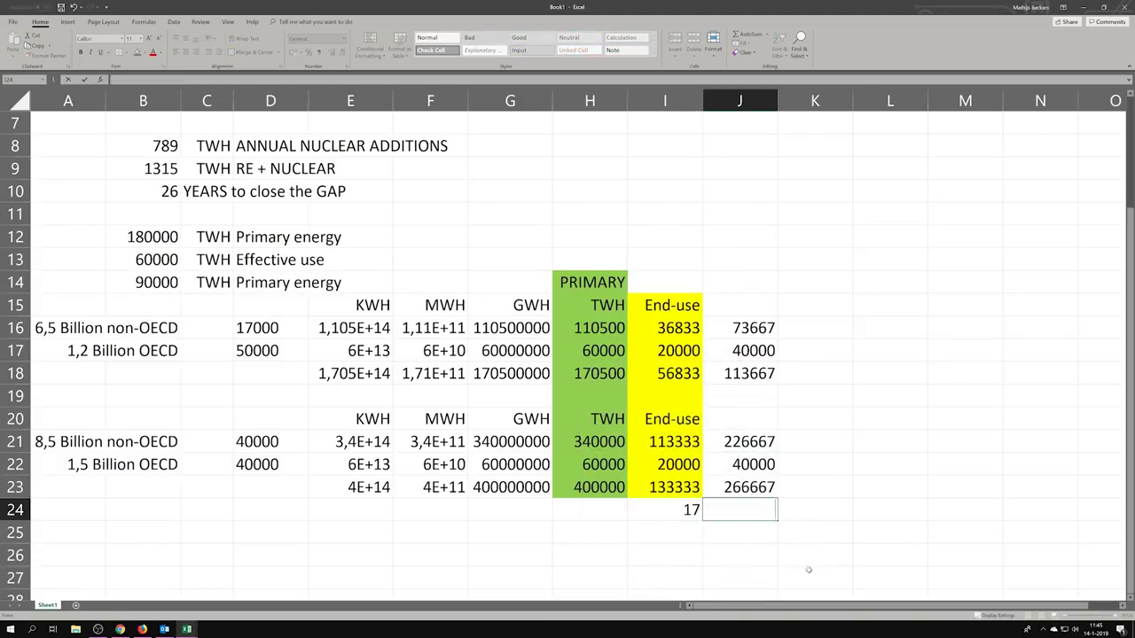
left_click(814, 575)
scroll(712, 524, "down", 3)
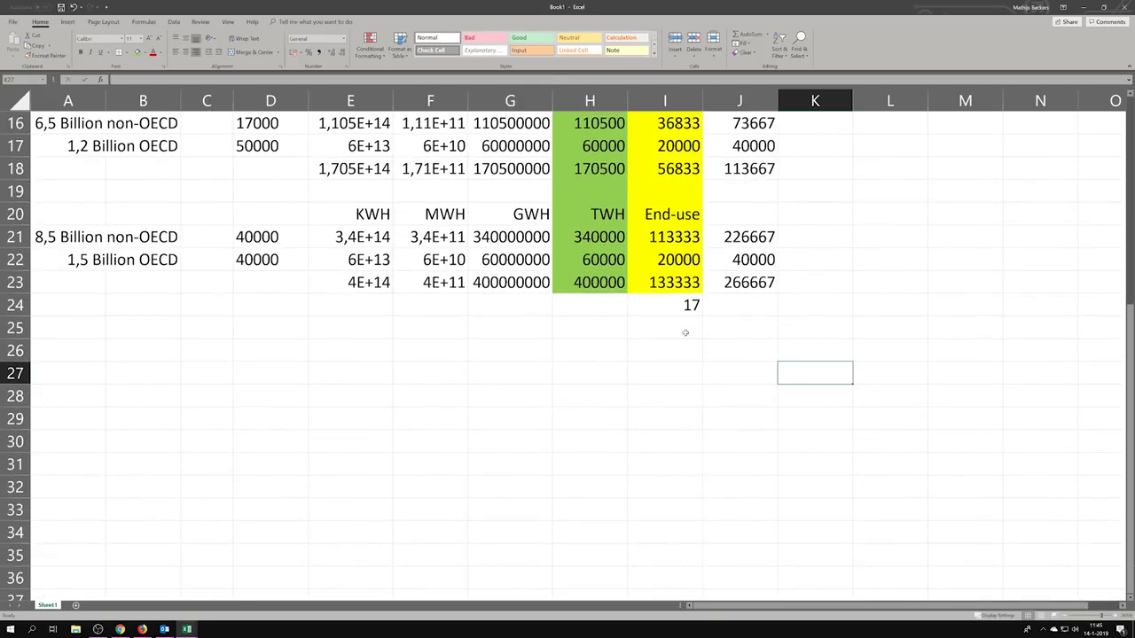
left_click(685, 332)
type("TW")
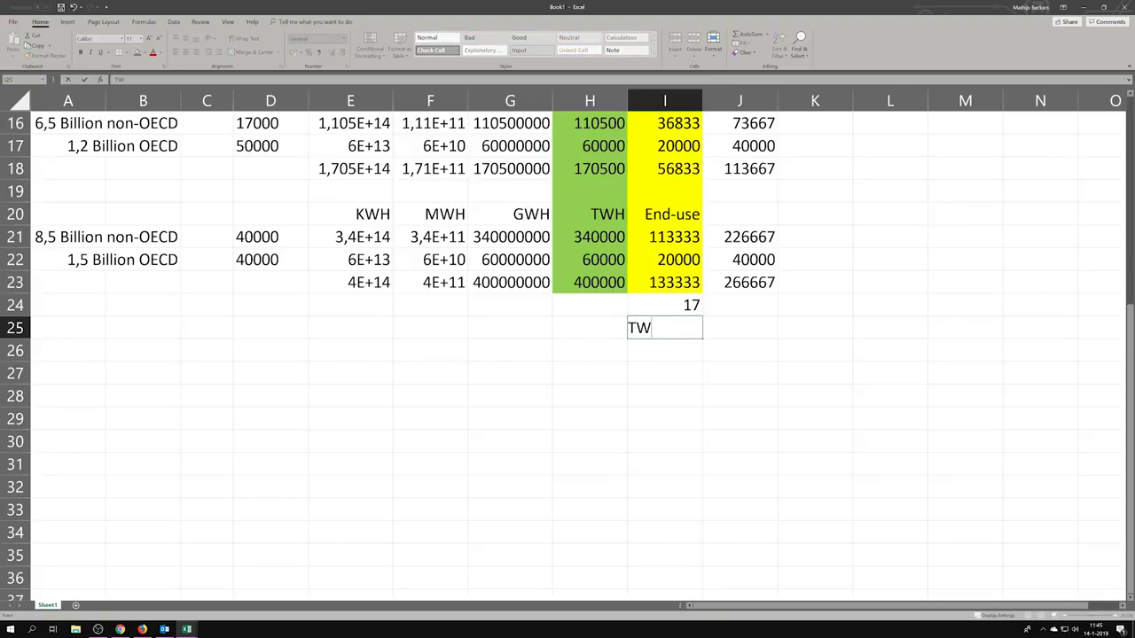
key("Return")
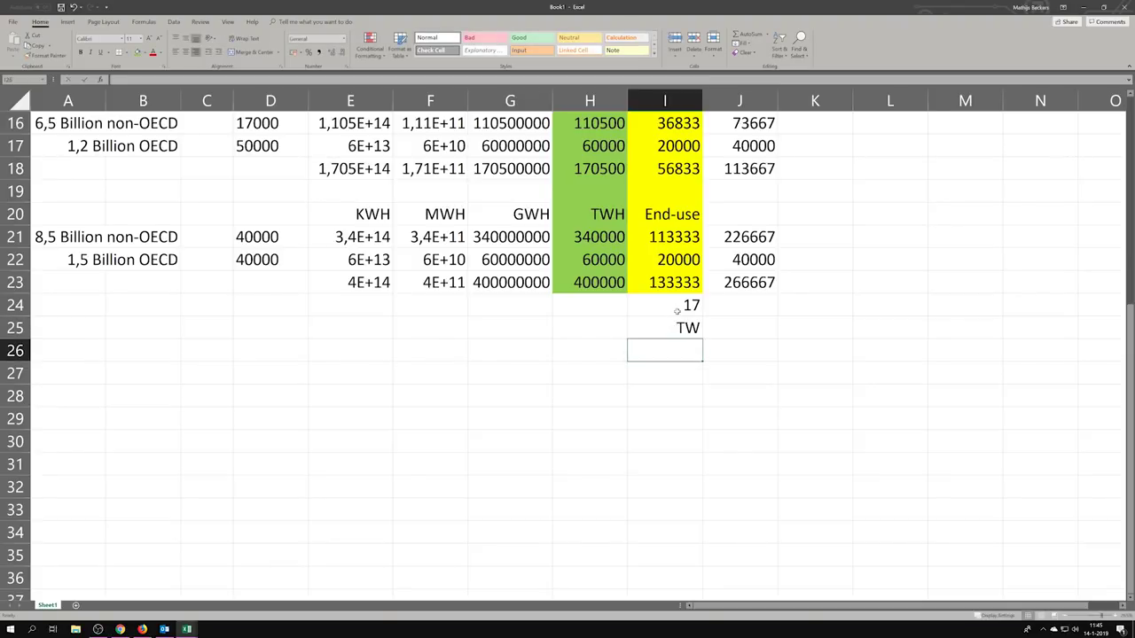
Move the capacity value and its TW label from I24:I25 down to I27:I28.
key("Up")
key("Up")
key("shift+Down")
key("ctrl+c")
left_click_drag(677, 350, 674, 376)
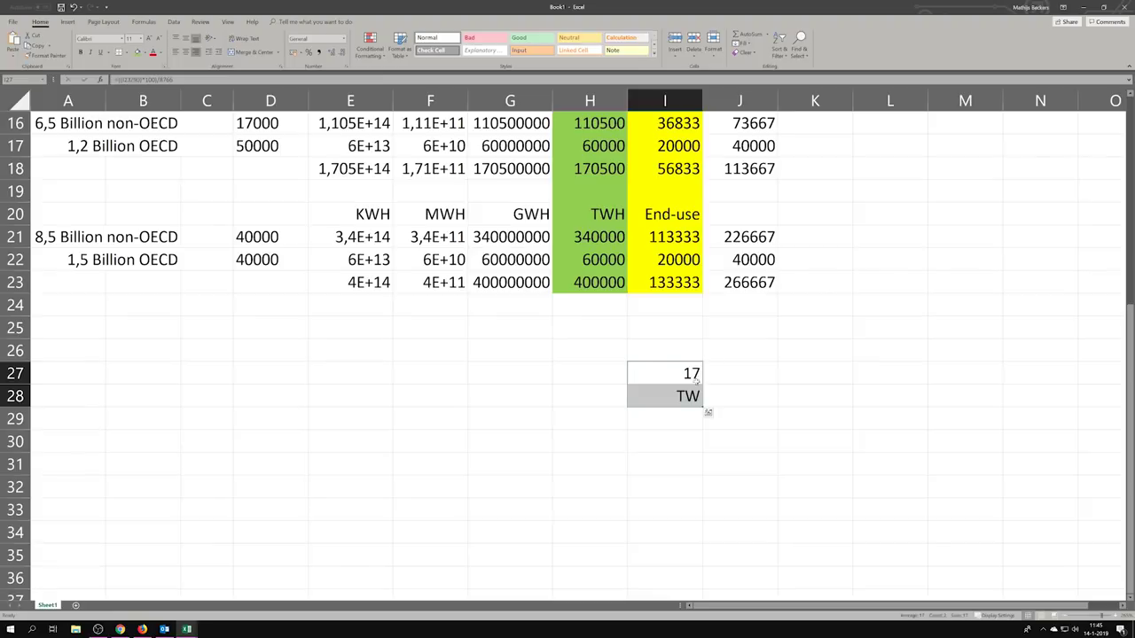
Enter the formula =I27*1000 in J27 to convert the capacity to gigawatts, and label it GW in J28.
left_click(732, 380)
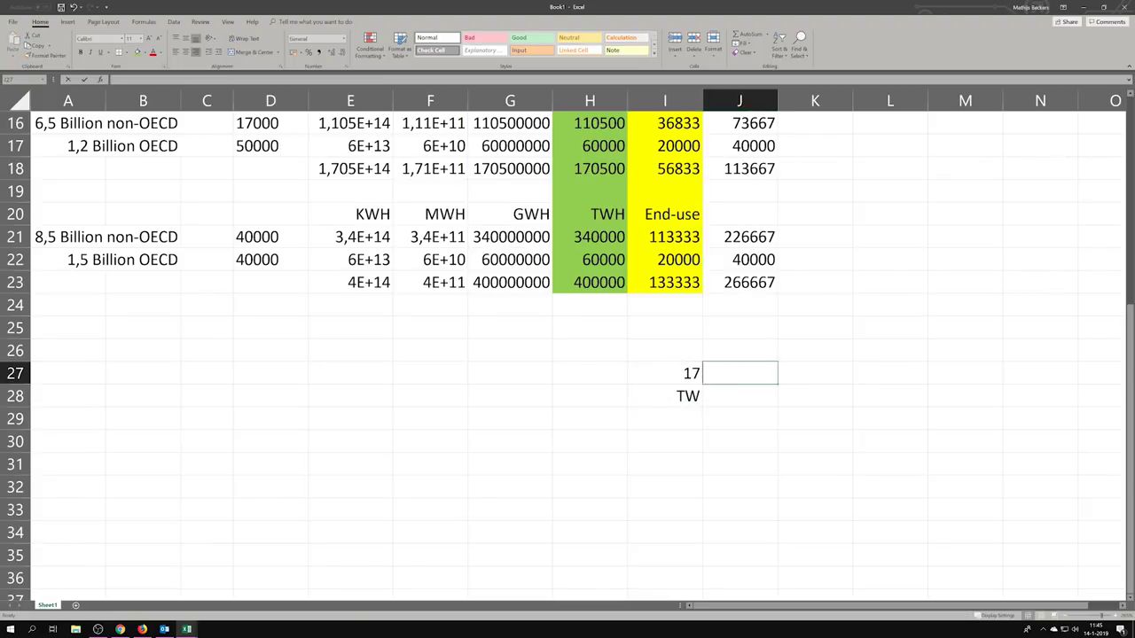
type("=")
left_click(686, 368)
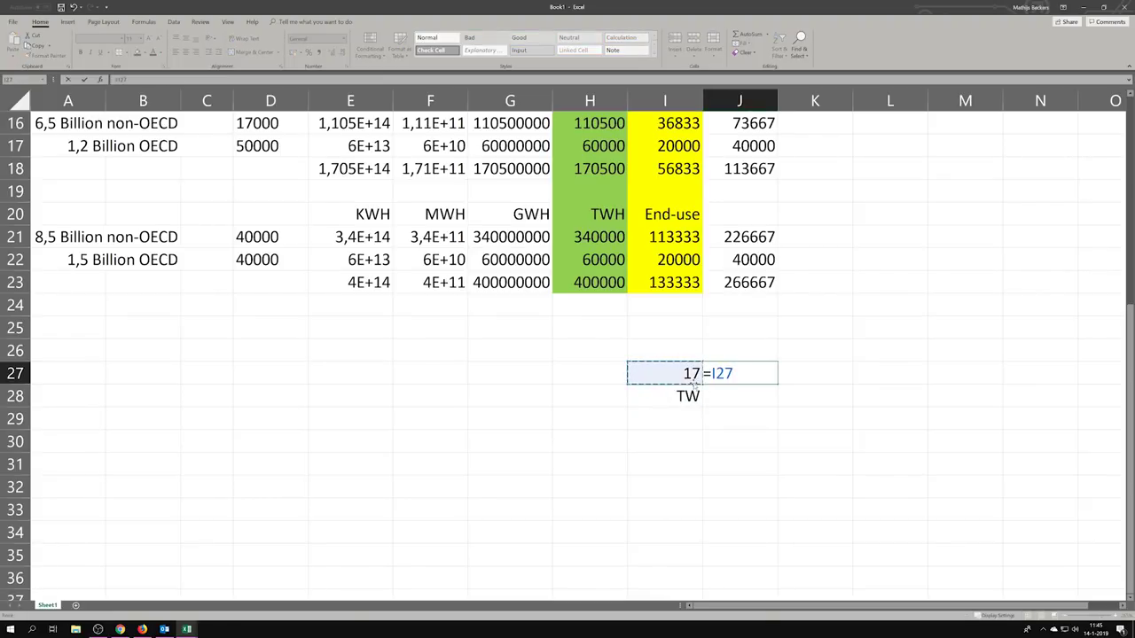
type("*1000")
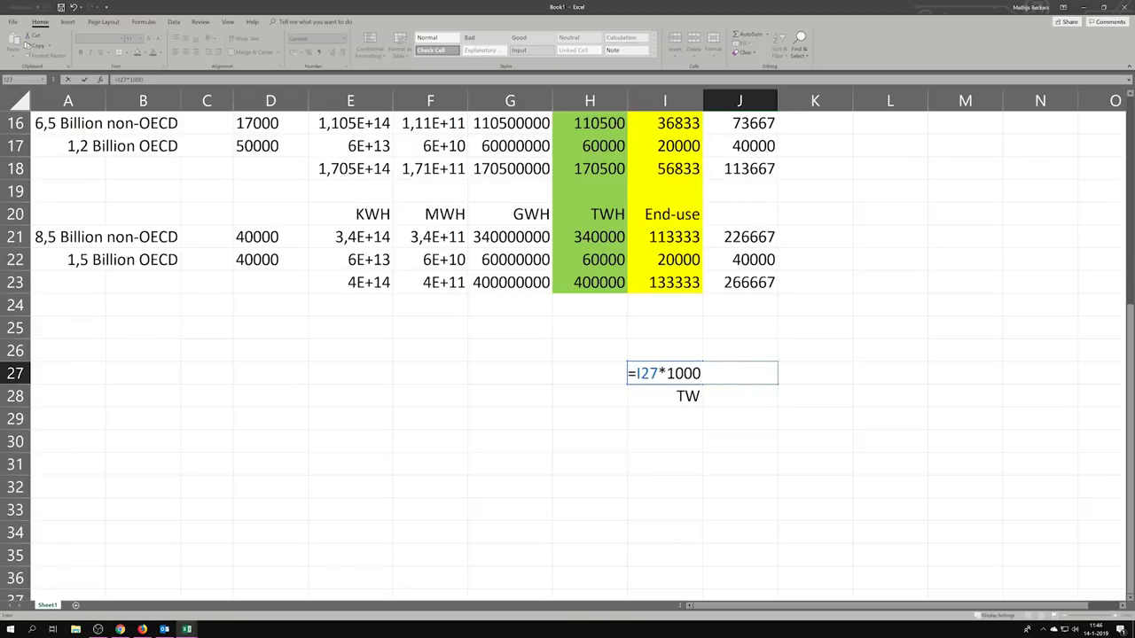
key("Return")
type("G")
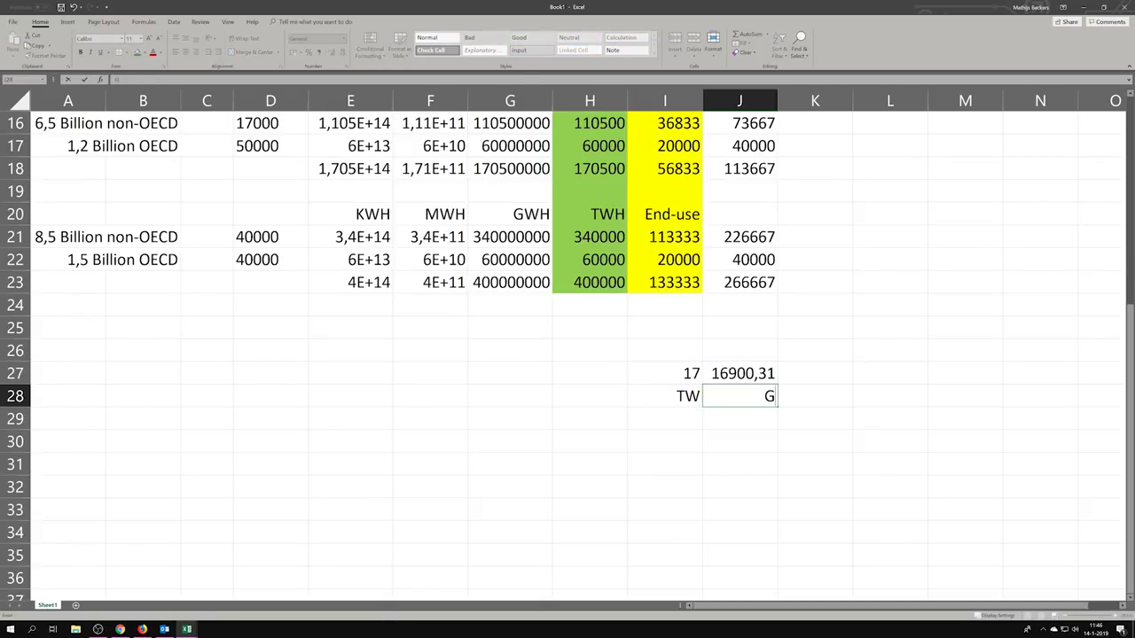
type("W")
left_click(732, 374)
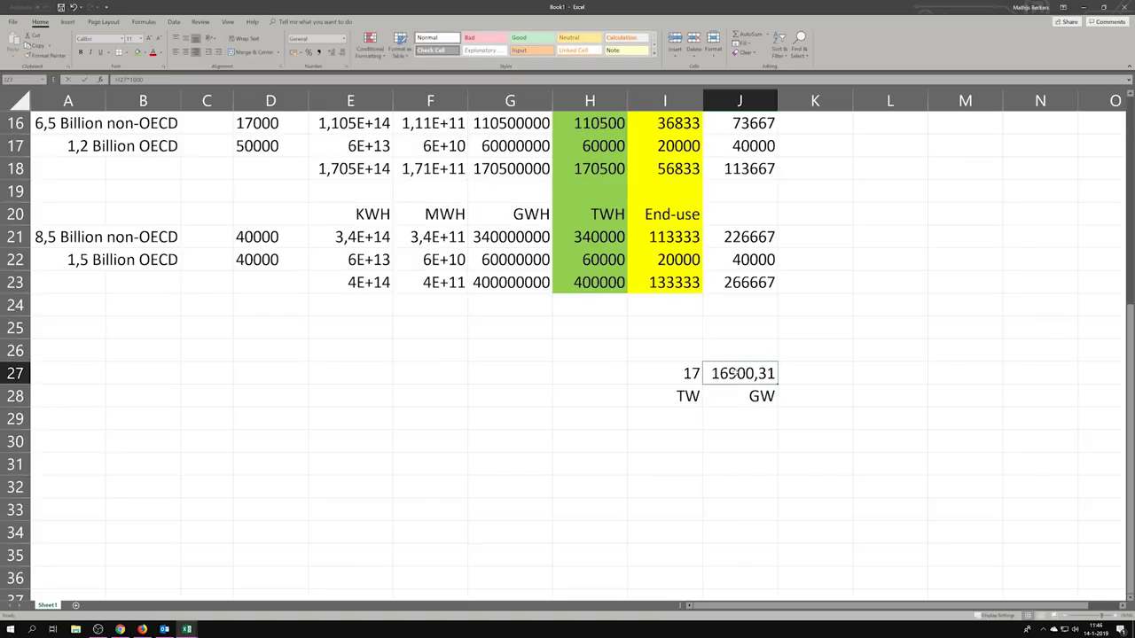
left_click(815, 396)
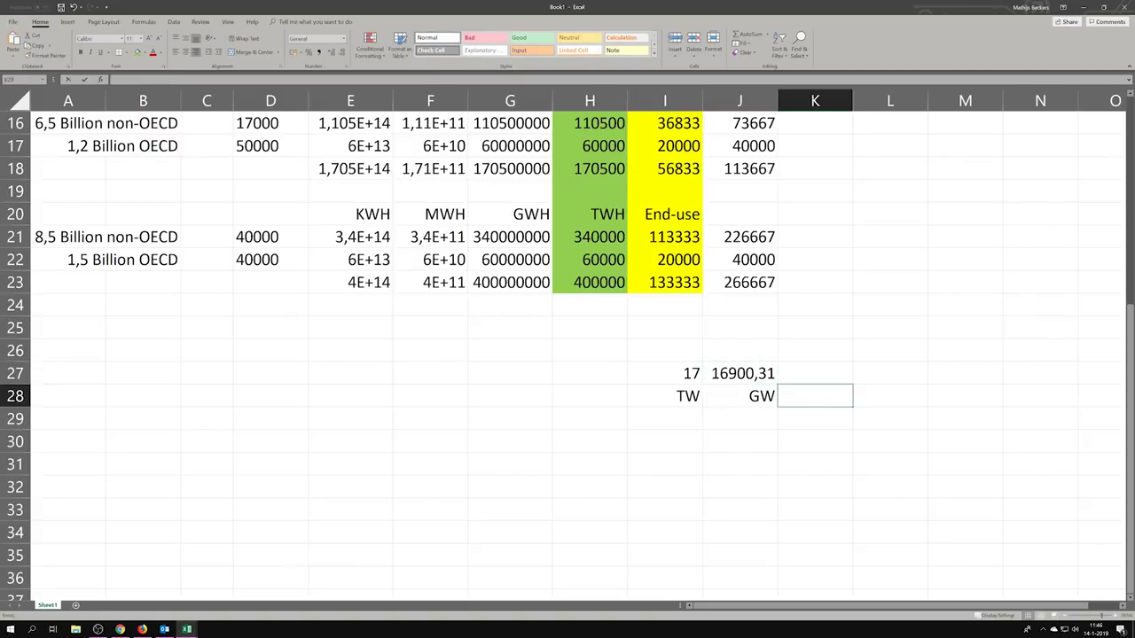
double_click(749, 373)
right_click(748, 372)
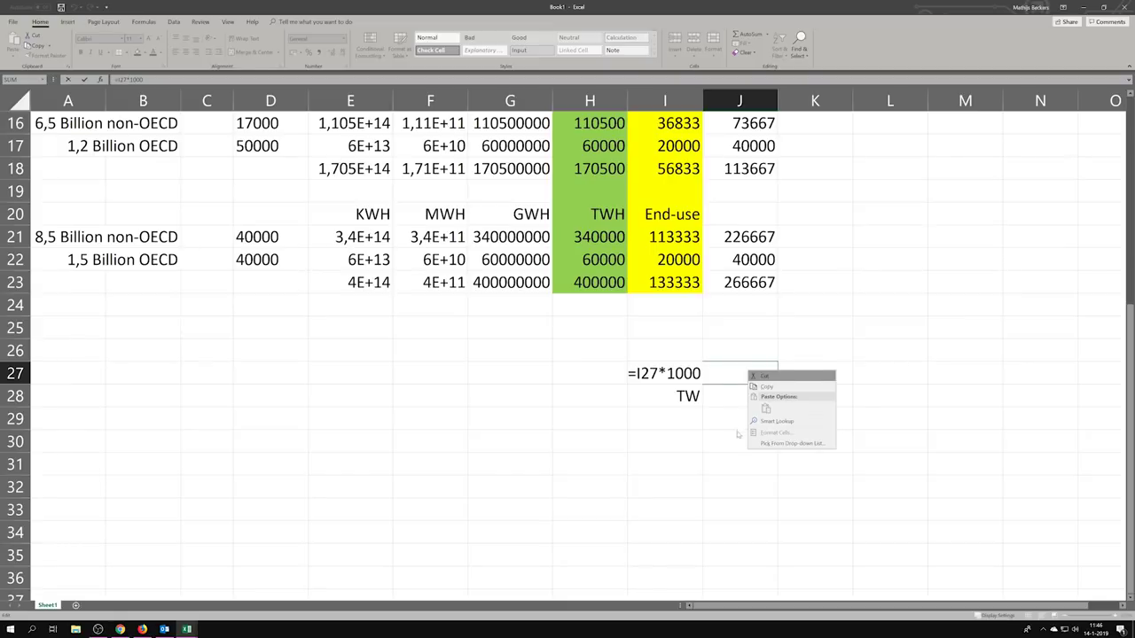
key("Escape")
left_click(735, 486)
Format the gigawatt value in J27 as Number with 0 decimal places.
right_click(747, 376)
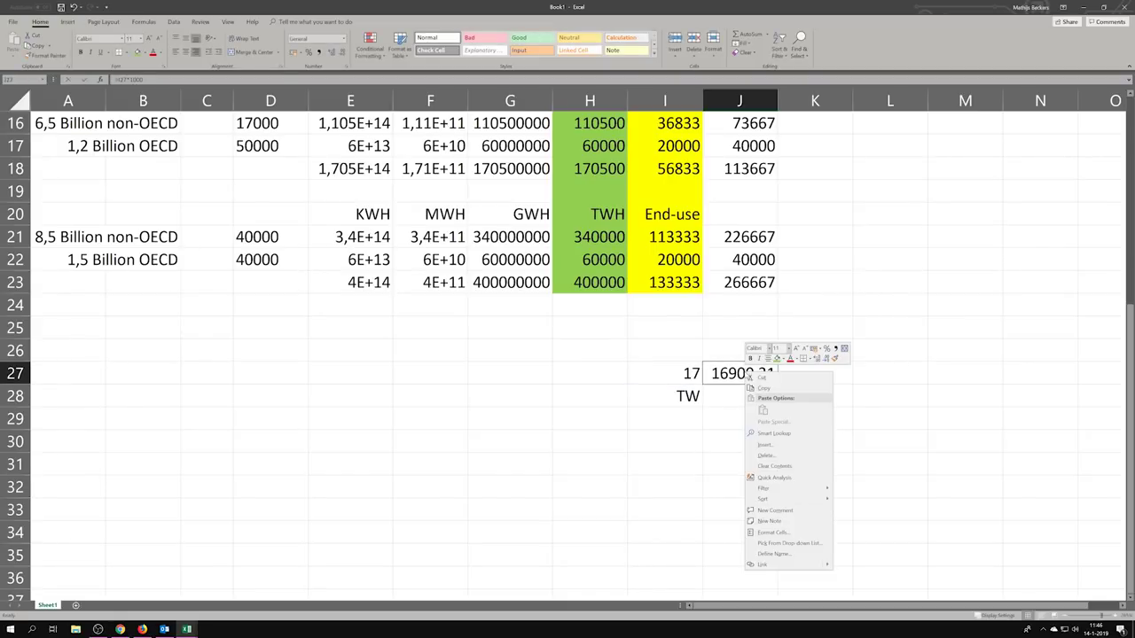
left_click(772, 532)
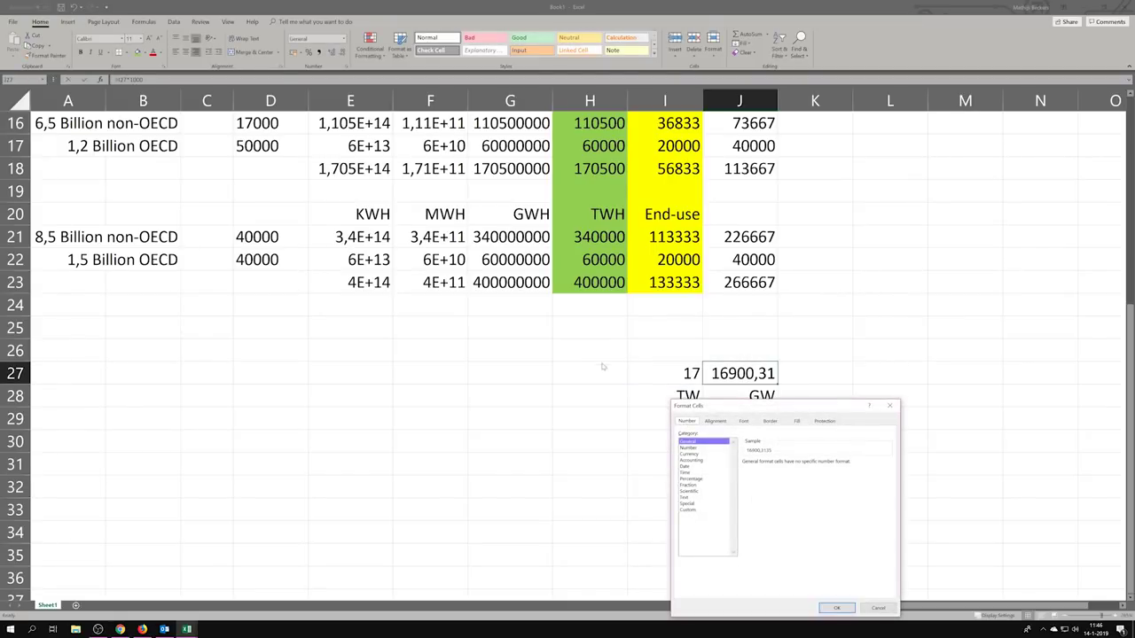
left_click(697, 447)
left_click(803, 465)
left_click(803, 465)
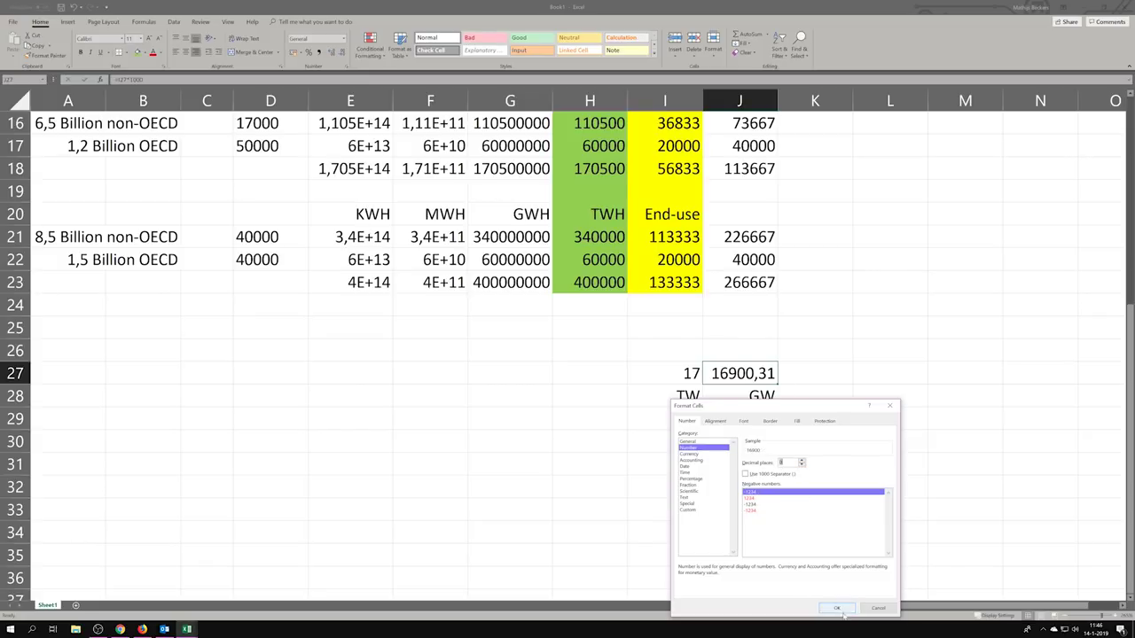
left_click(837, 608)
left_click(854, 473)
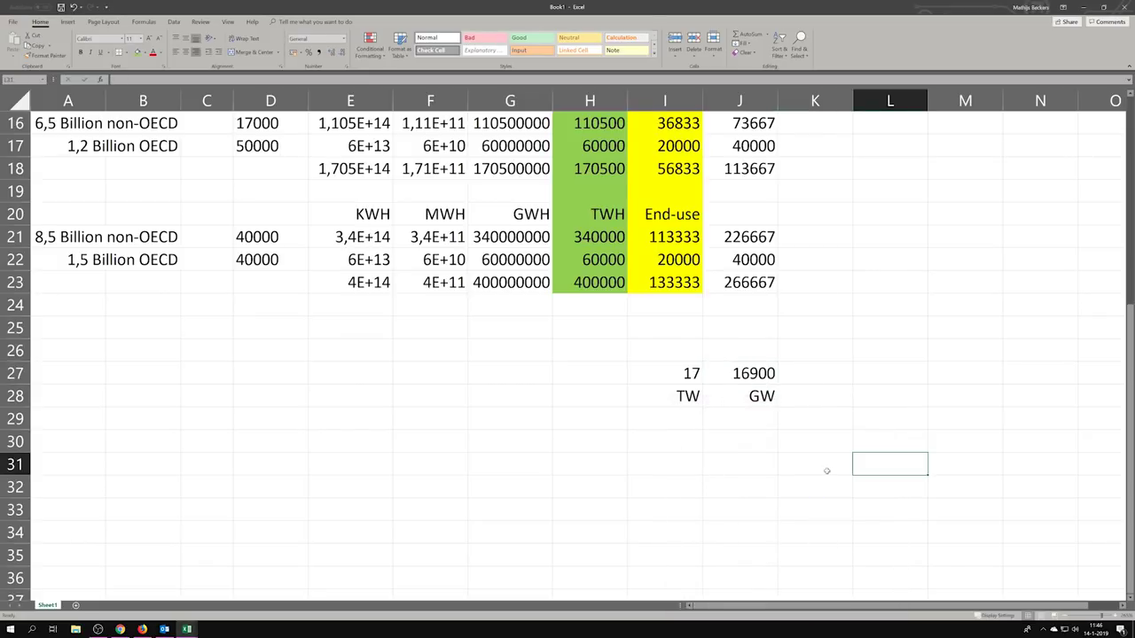
left_click(824, 367)
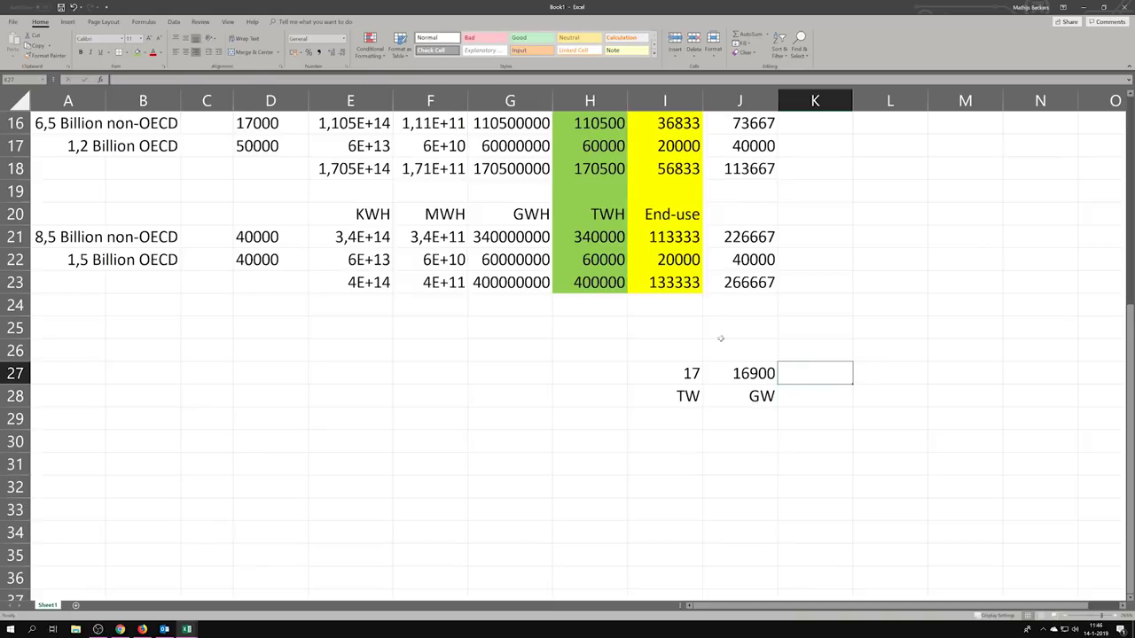
key("Left")
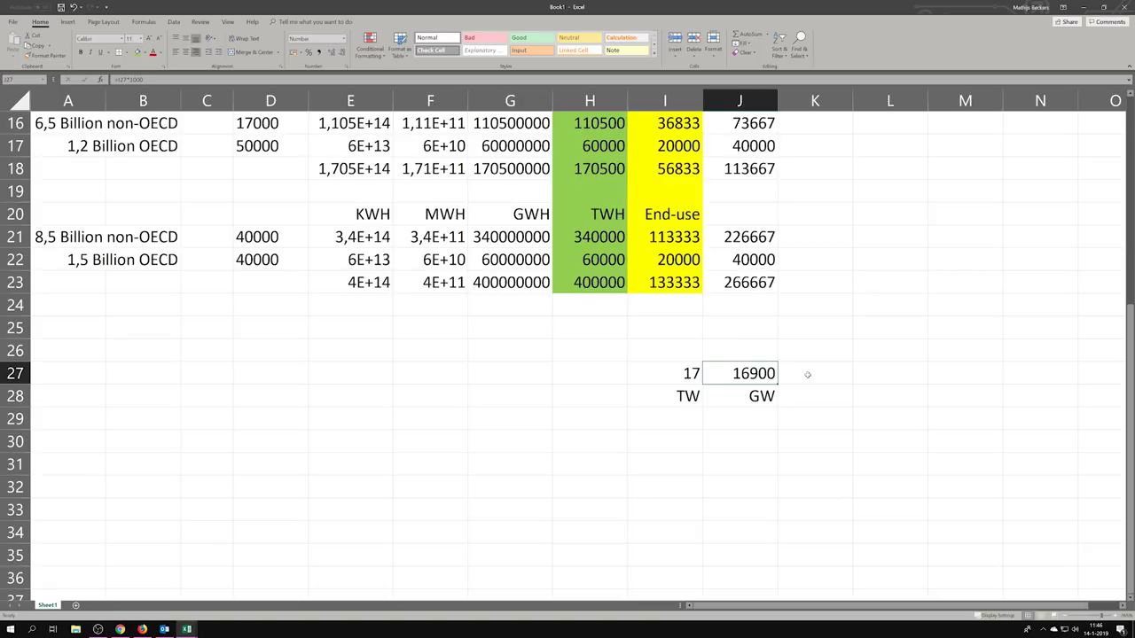
left_click(808, 374)
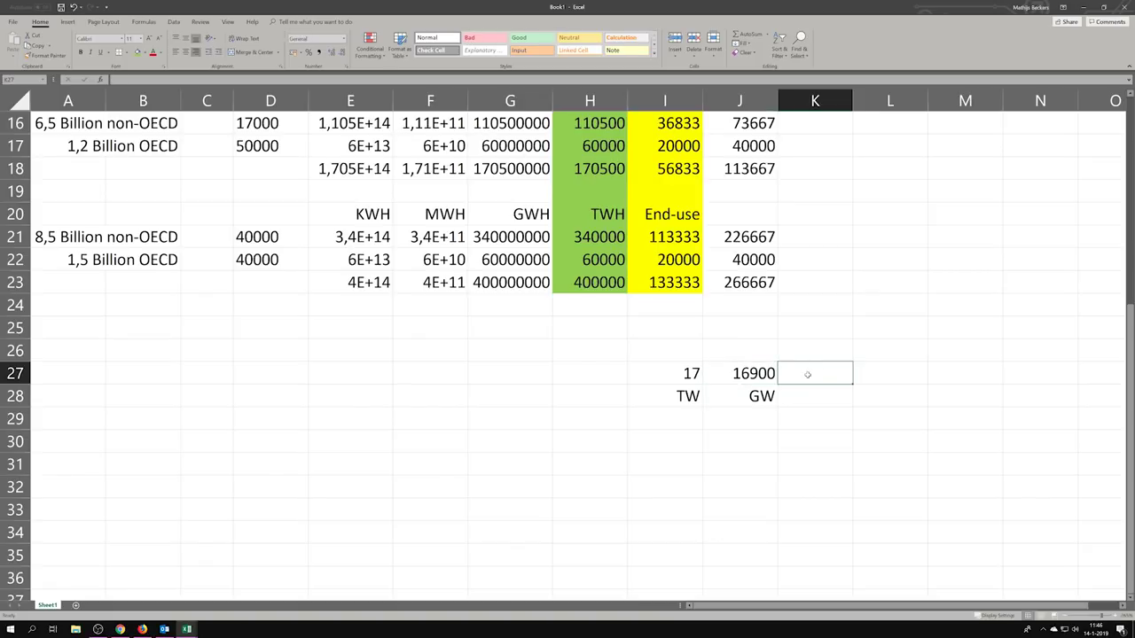
Enter the formula =J27/8 in K27 to divide the gigawatt capacity by 8.
type("=")
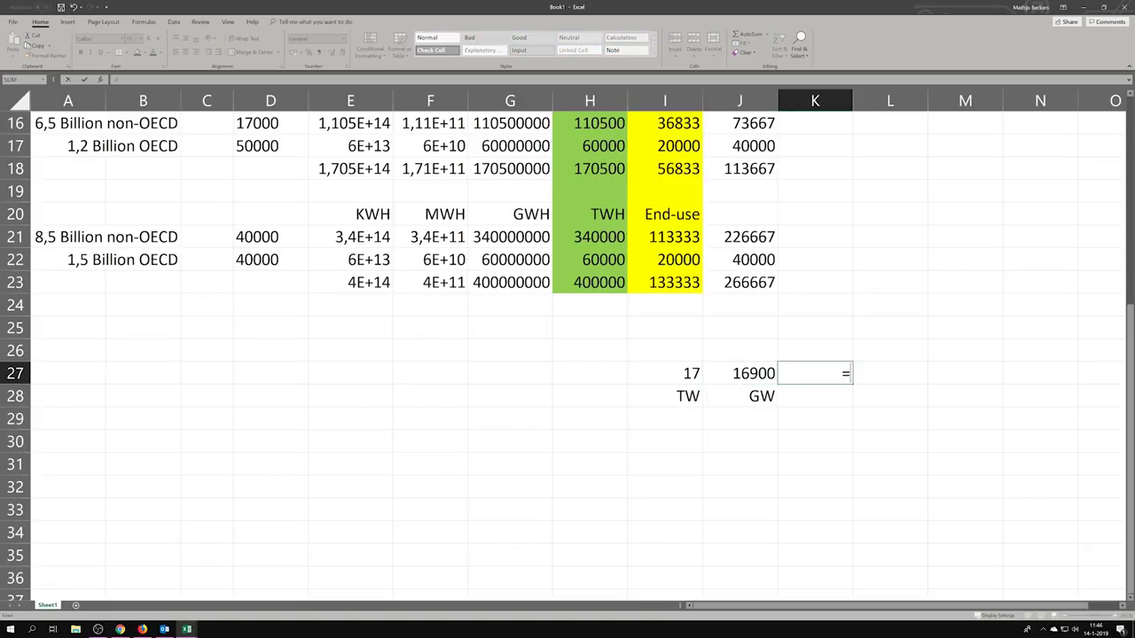
left_click(760, 377)
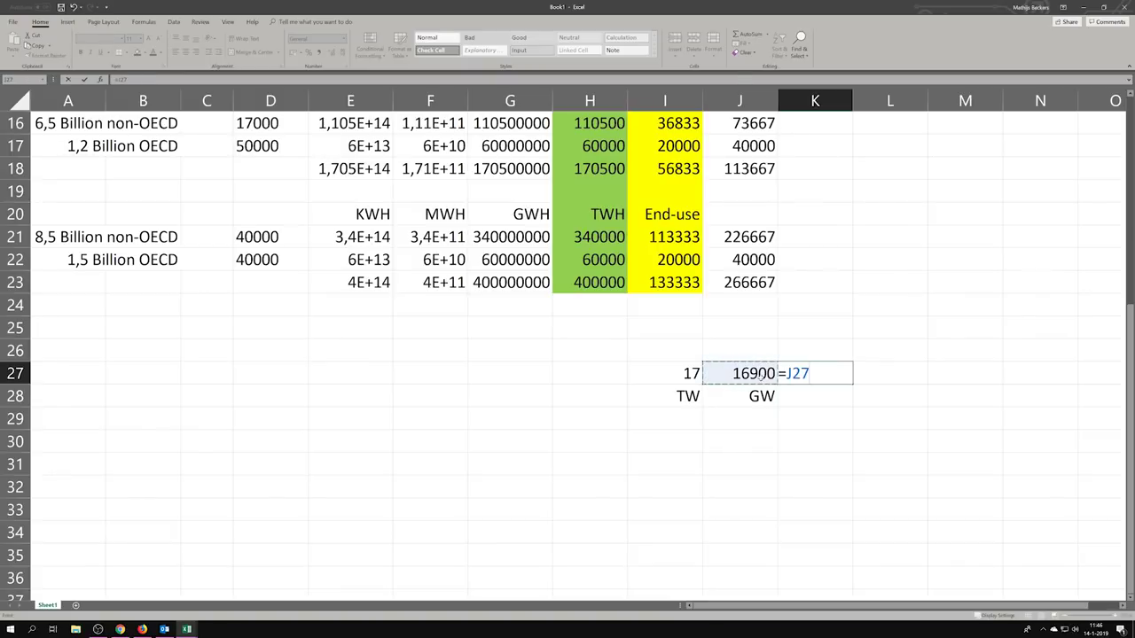
type("*")
key("BackSpace")
type("/8")
key("Return")
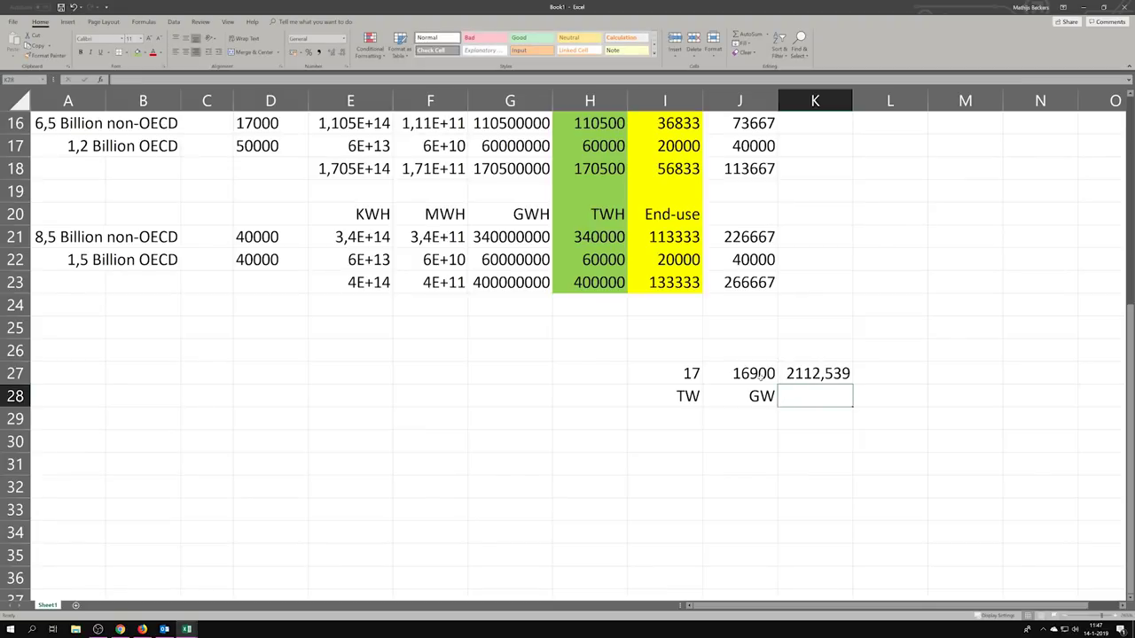
Format the result in K27 as Number with 0 decimal places.
right_click(803, 374)
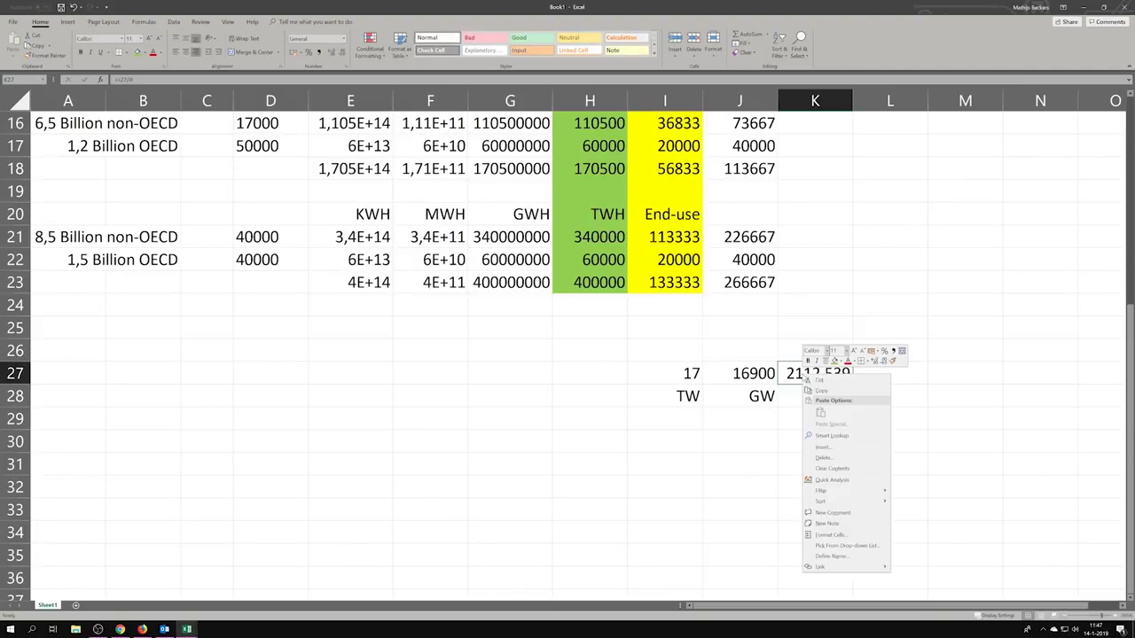
left_click(831, 535)
left_click(753, 448)
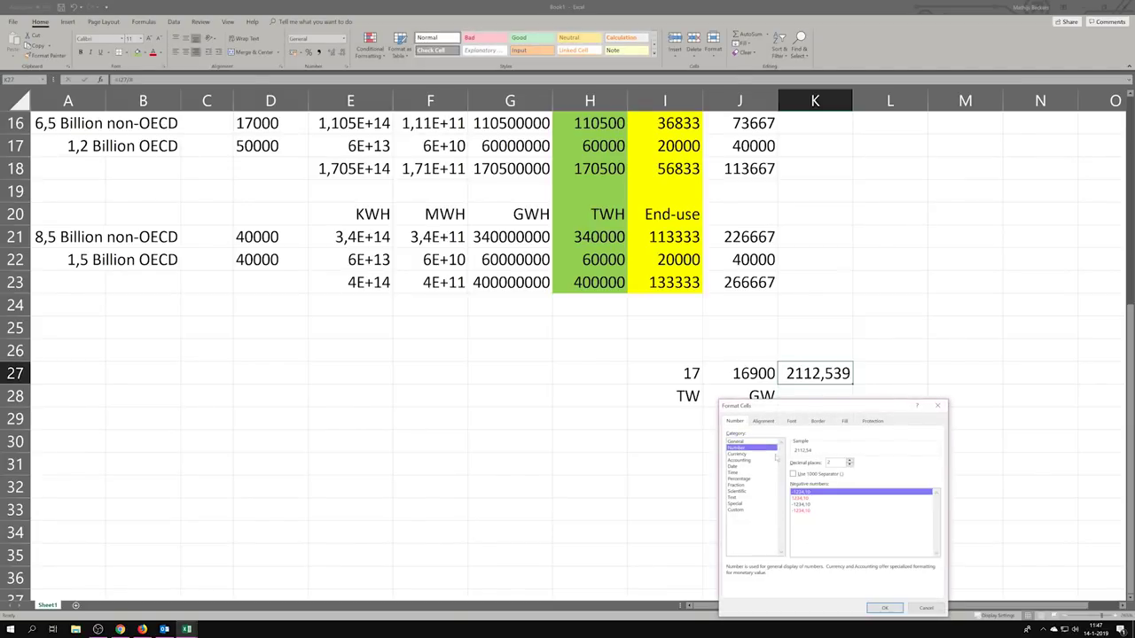
left_click(849, 466)
left_click(849, 465)
left_click(884, 608)
left_click(867, 503)
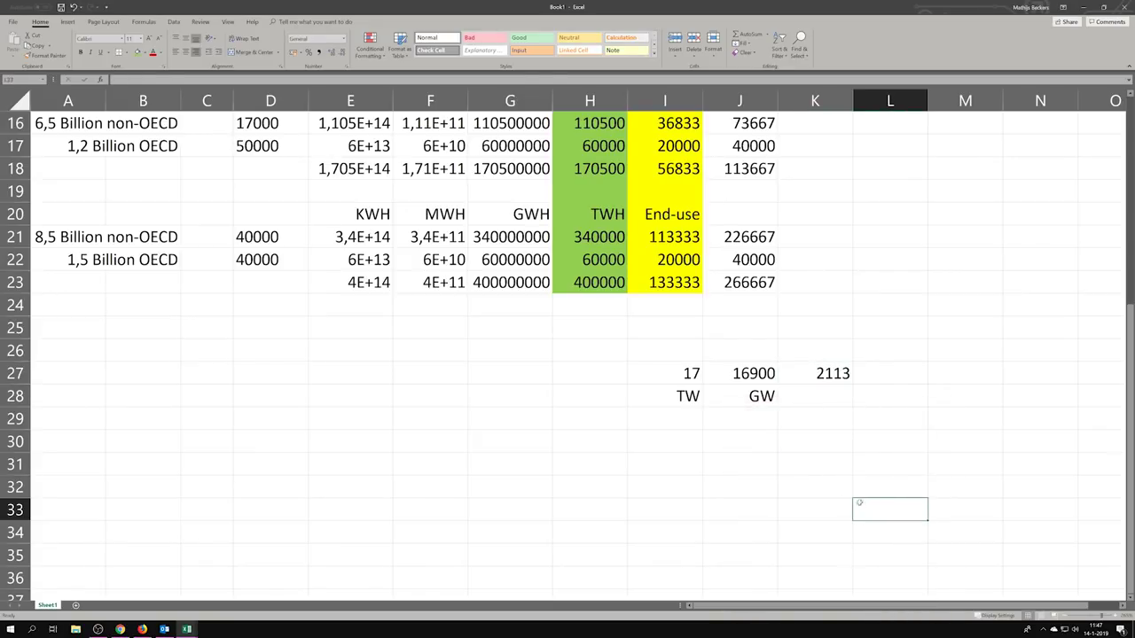
left_click(665, 284)
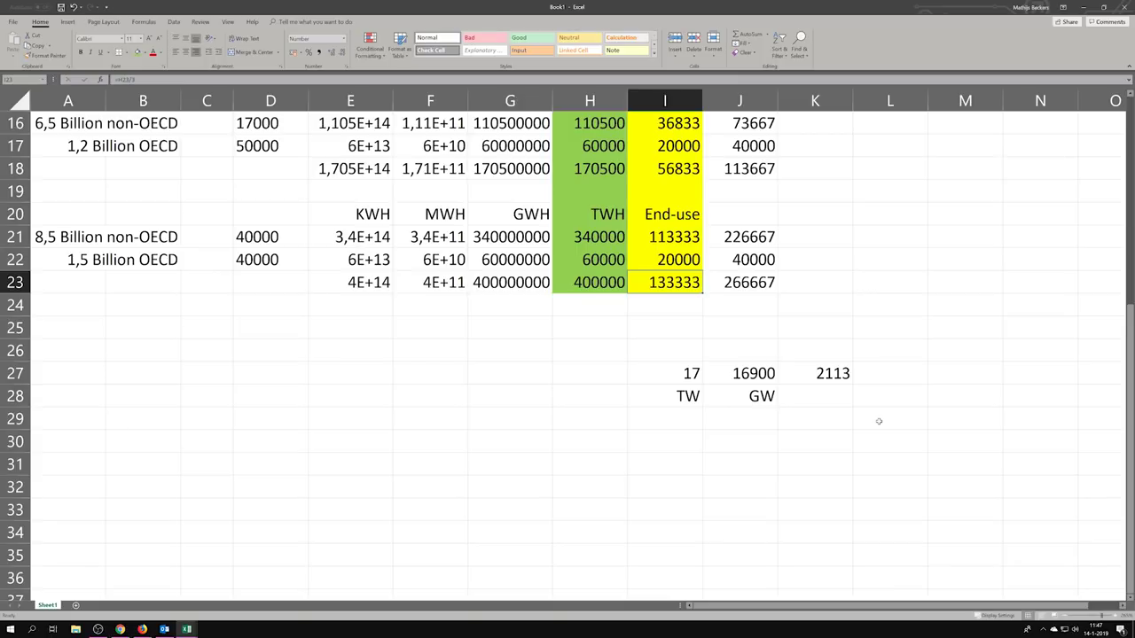
left_click(734, 374)
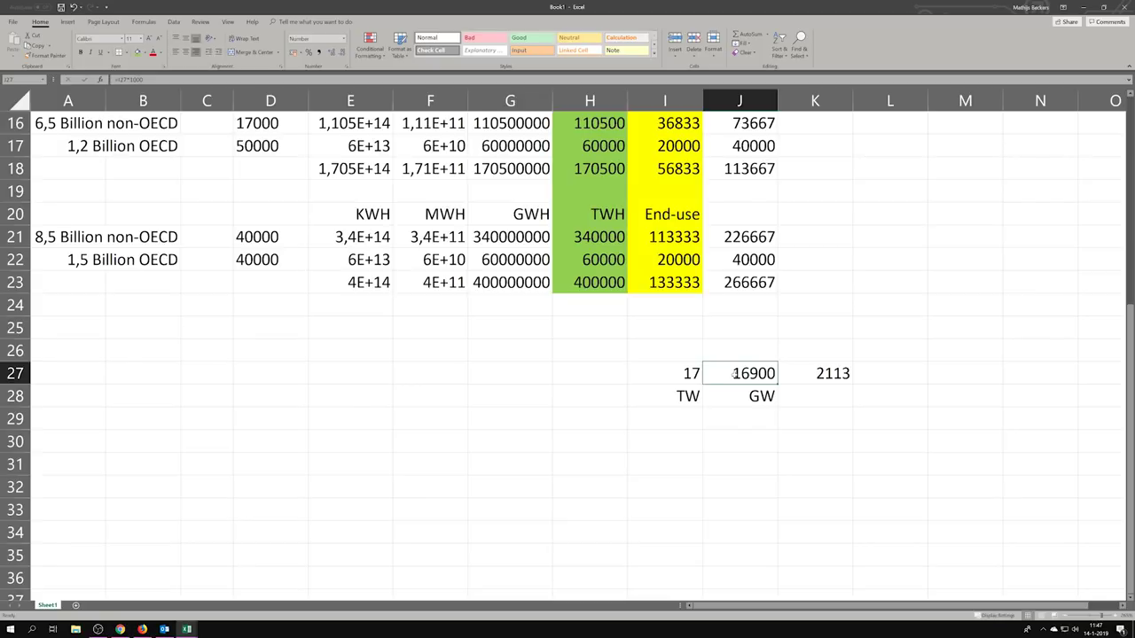
left_click(671, 439)
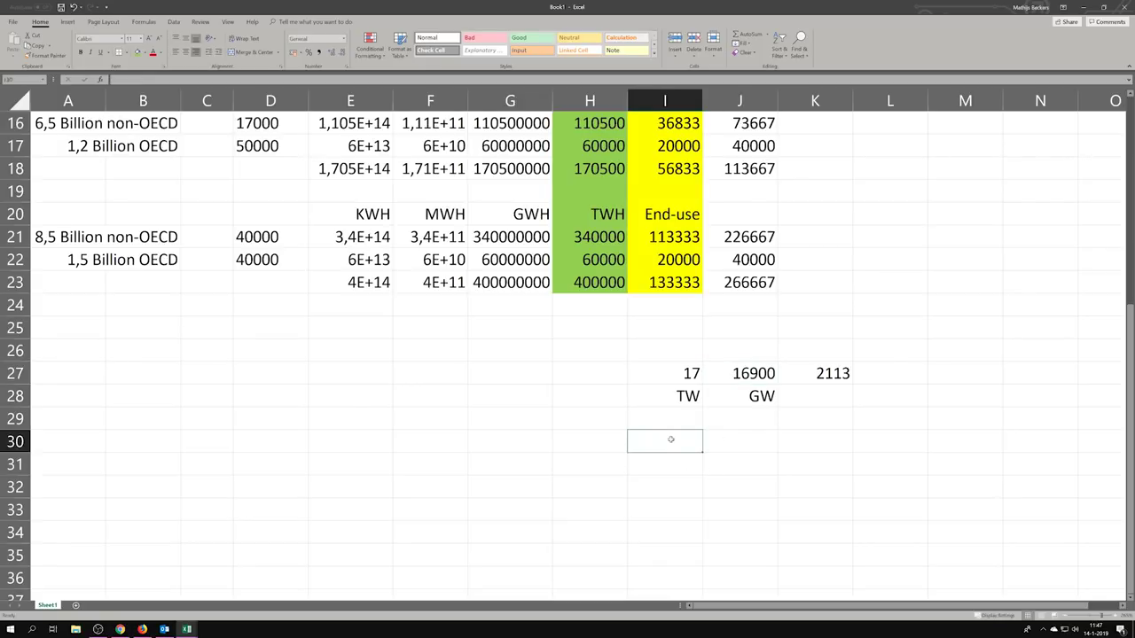
type("100GW")
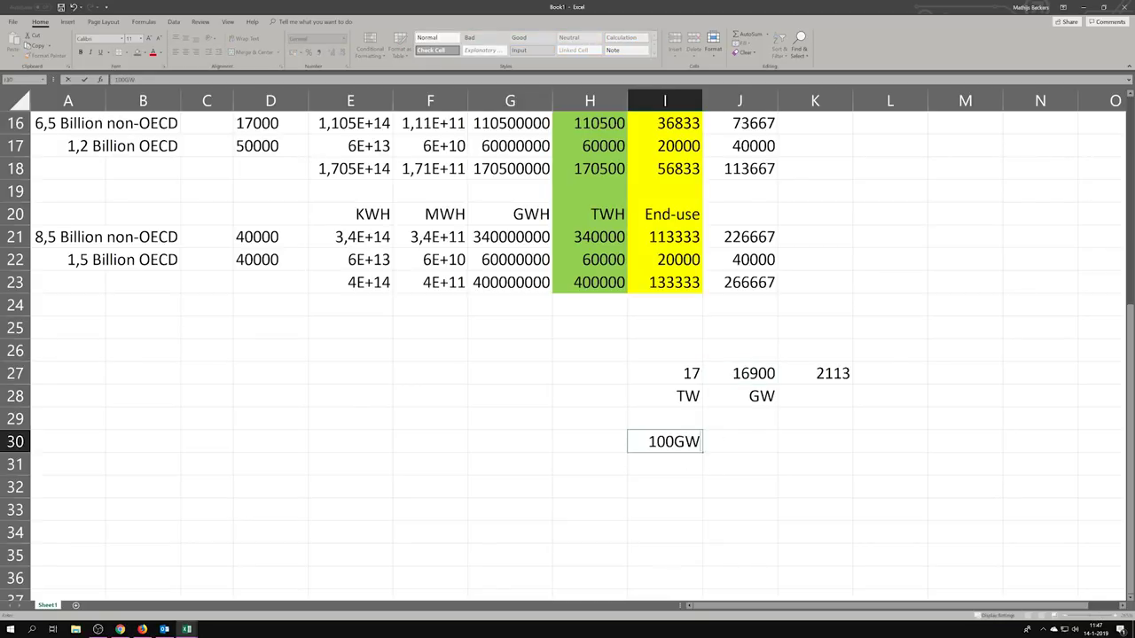
key("BackSpace")
key("BackSpace")
key("BackSpace")
key("BackSpace")
type("00GW")
key("Tab")
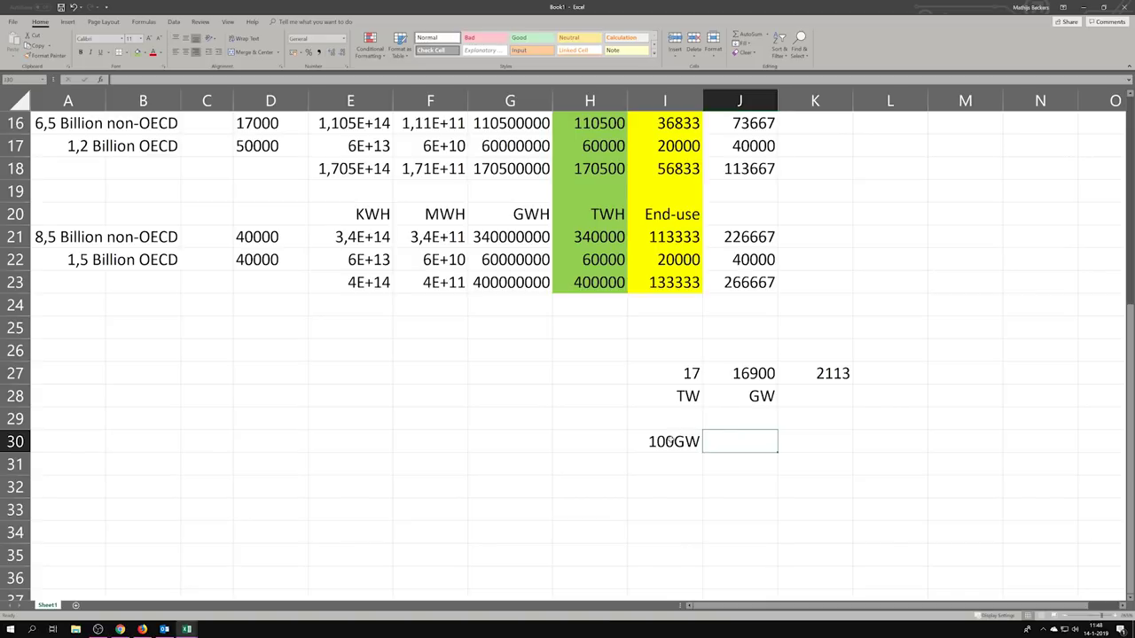
type("=")
key("BackSpace")
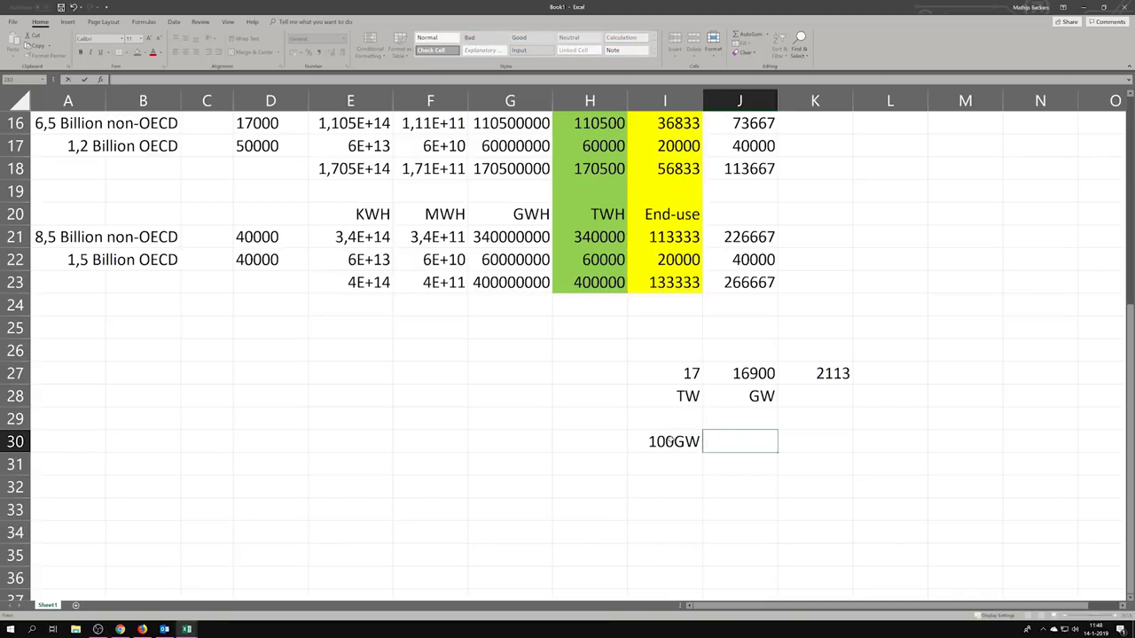
left_click(678, 443)
key("Delete")
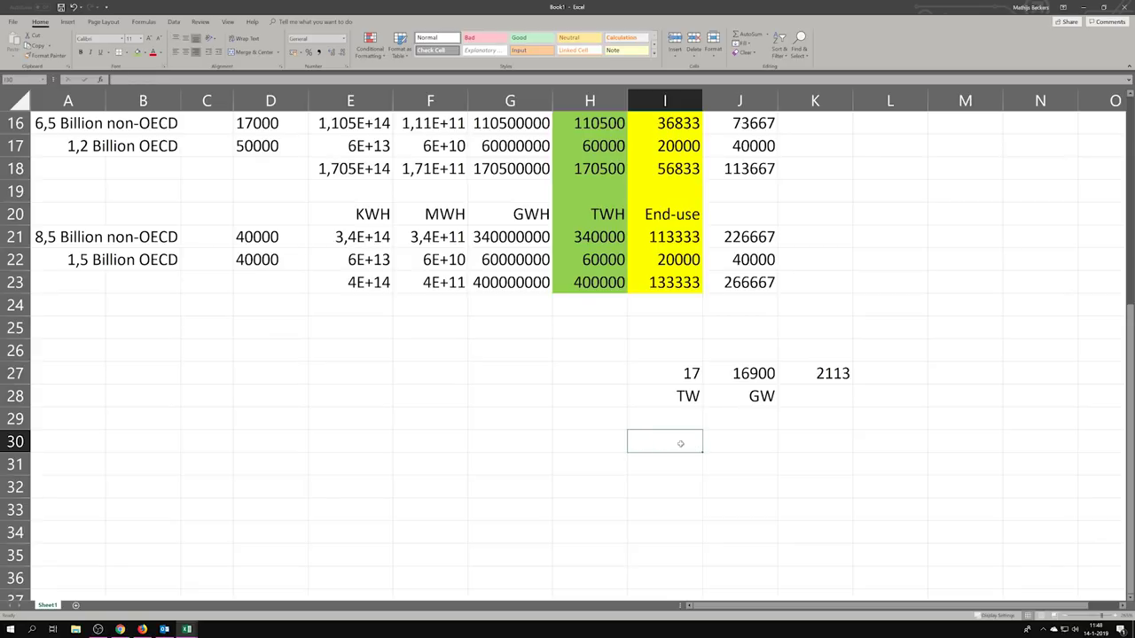
Enter the capacity value 100 in I30 and its unit label GW in J30.
type("1000")
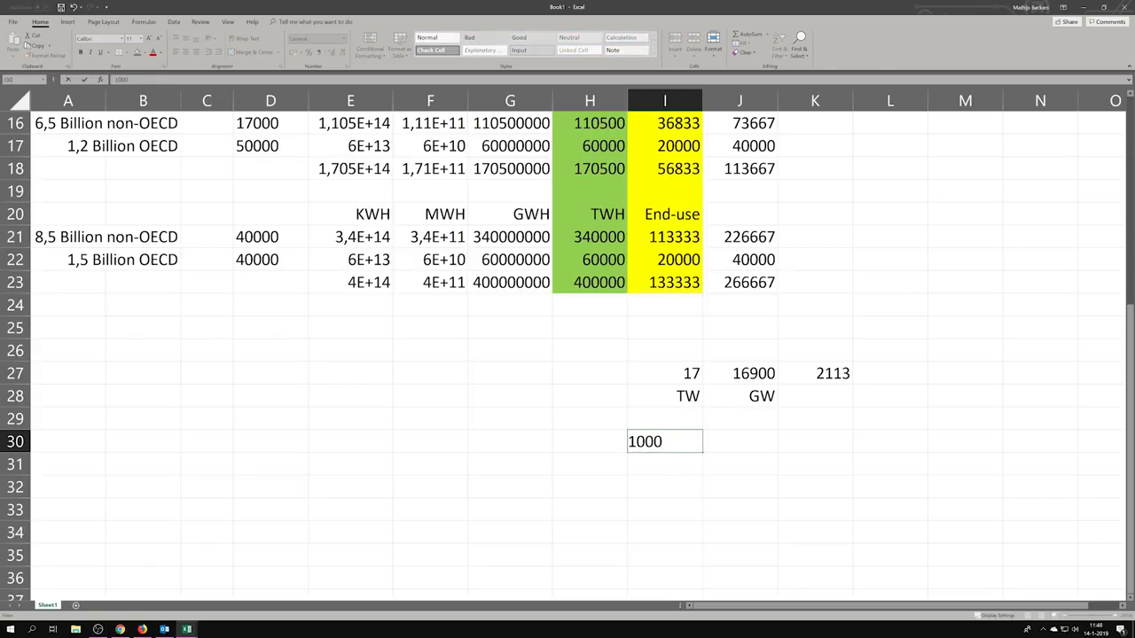
key("BackSpace")
key("Tab")
type("GW")
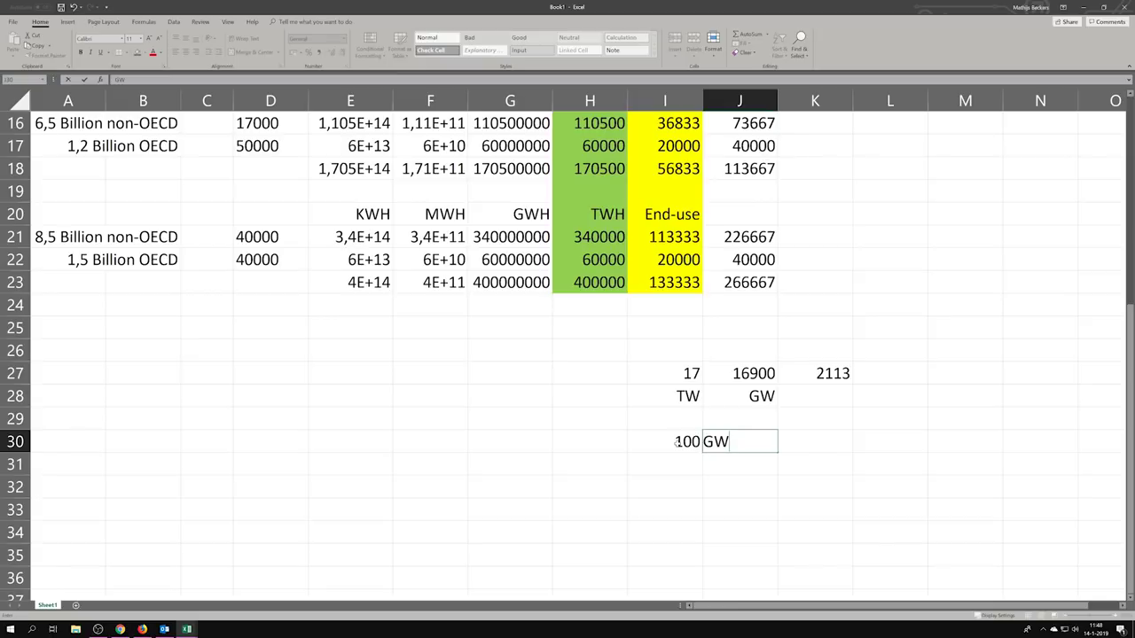
key("Return")
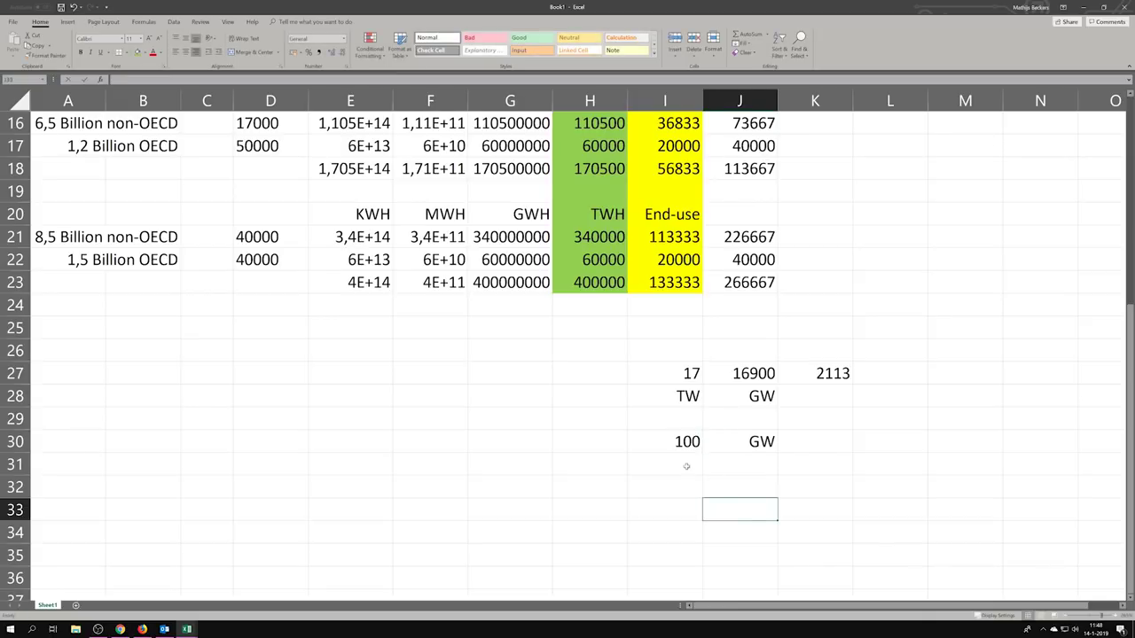
Enter the formula =((I30*8766)/100)*90 in I31 to calculate the yearly output at 90 percent.
left_click(685, 463)
type("=")
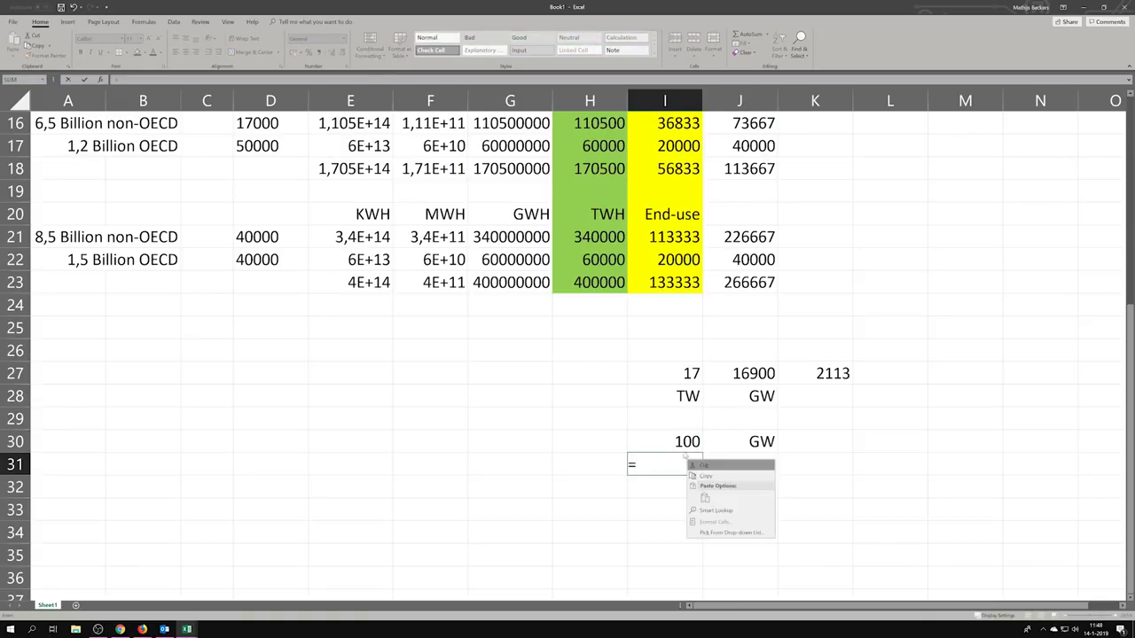
left_click(677, 440)
type("*8766")
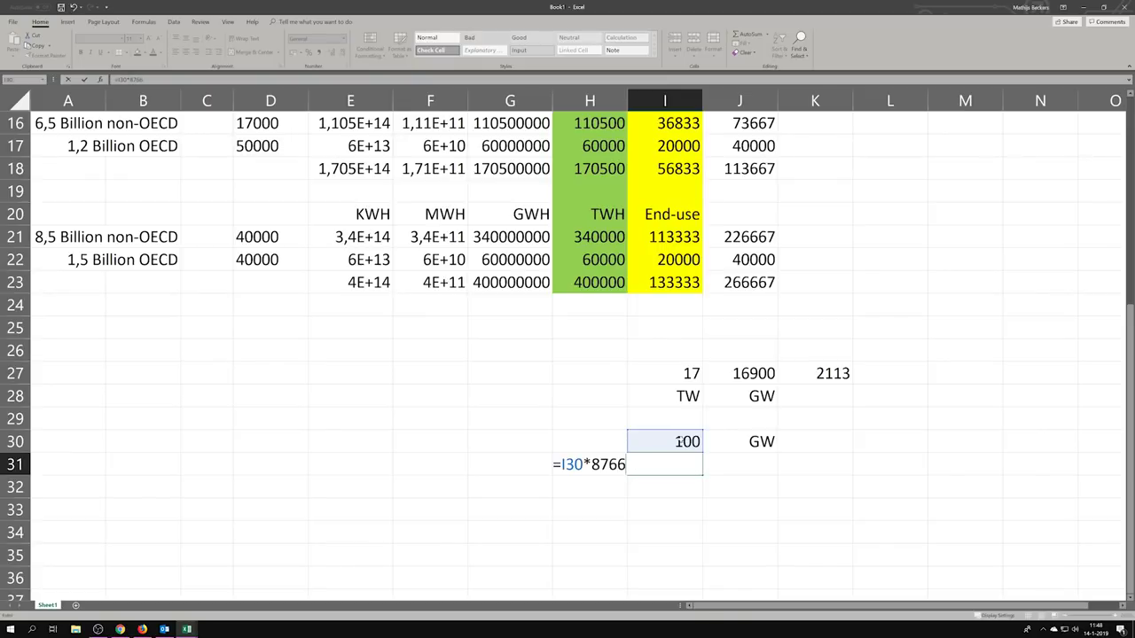
type(")")
left_click(561, 464)
type("(")
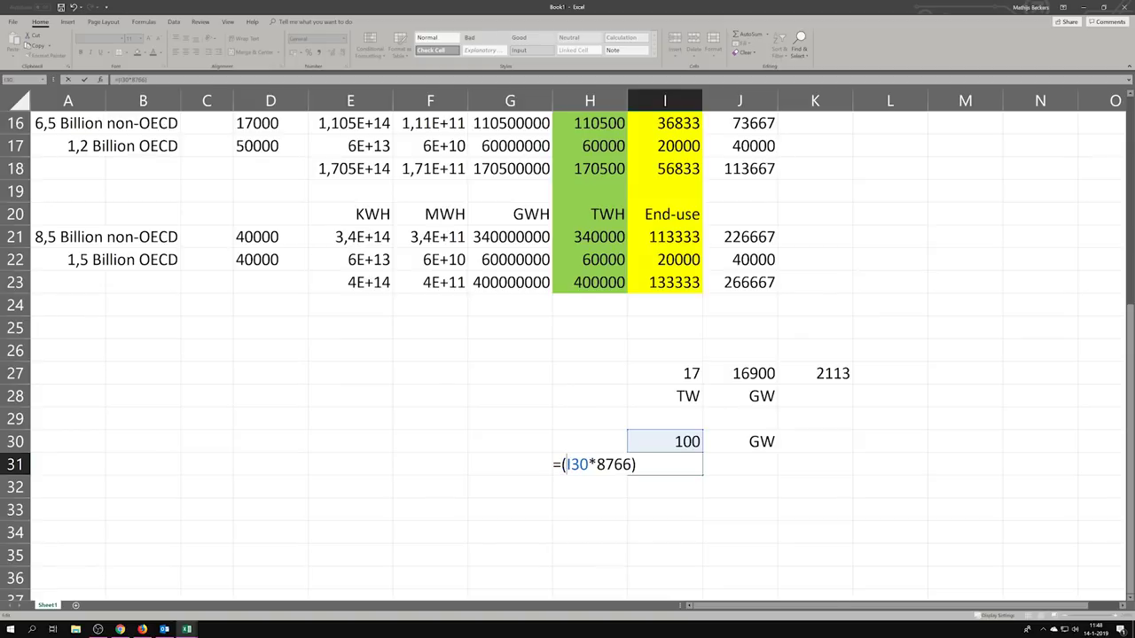
type("(")
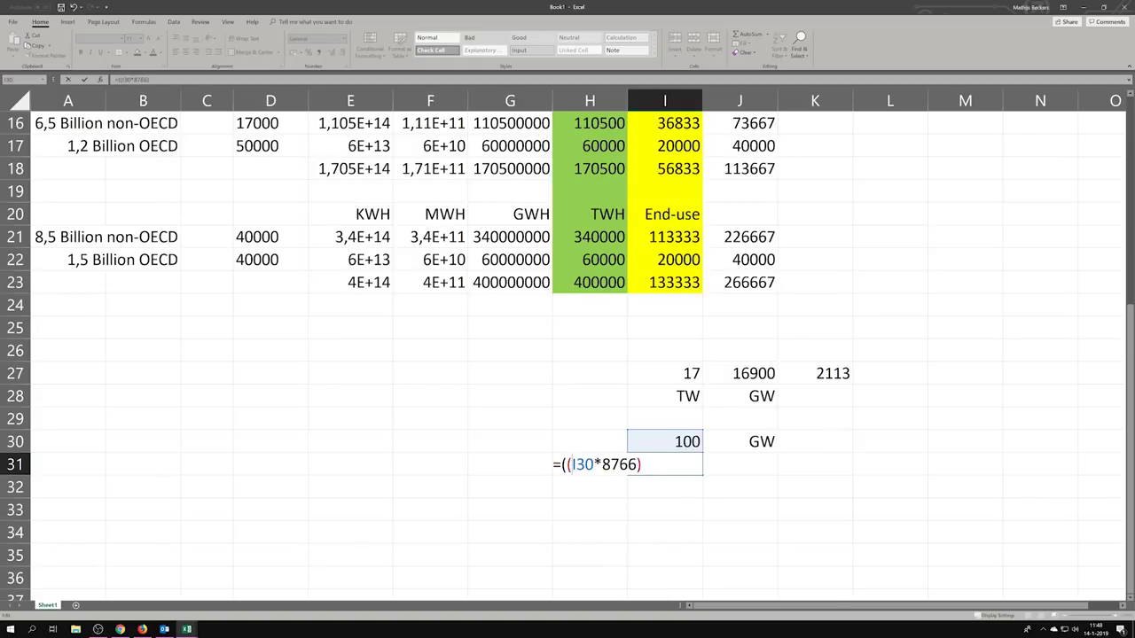
left_click(642, 464)
type("/100)*90")
key("Return")
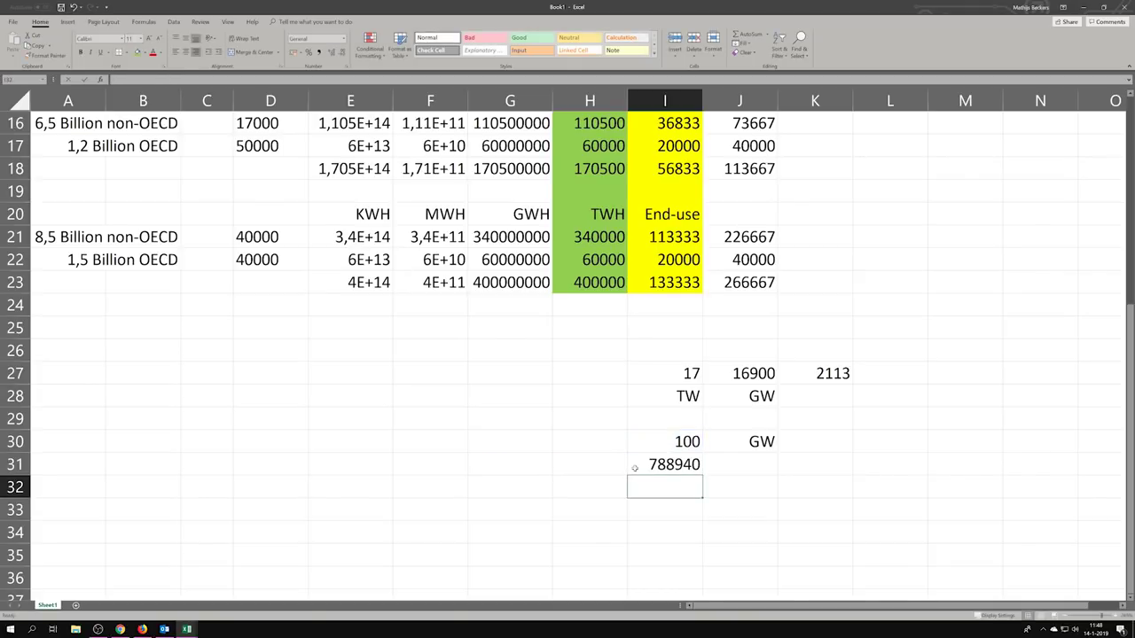
Extend the formula in I31 to divide the bracketed result by 1000, giving =(((I30*8766)/100)*90)/1000.
left_click(700, 472)
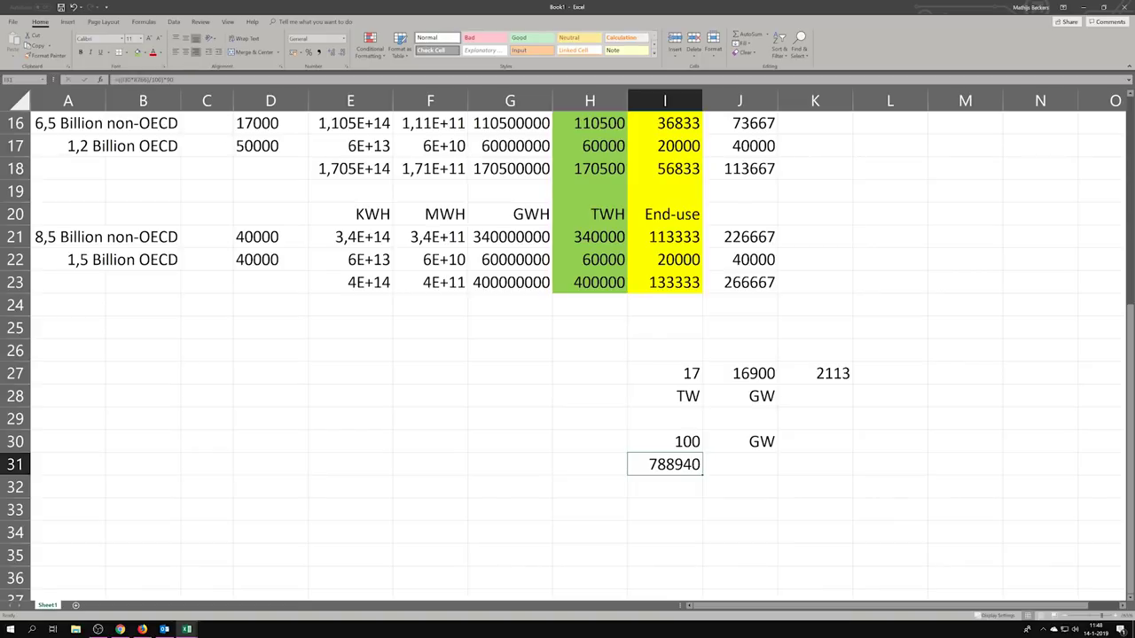
key("F2")
type(")/100")
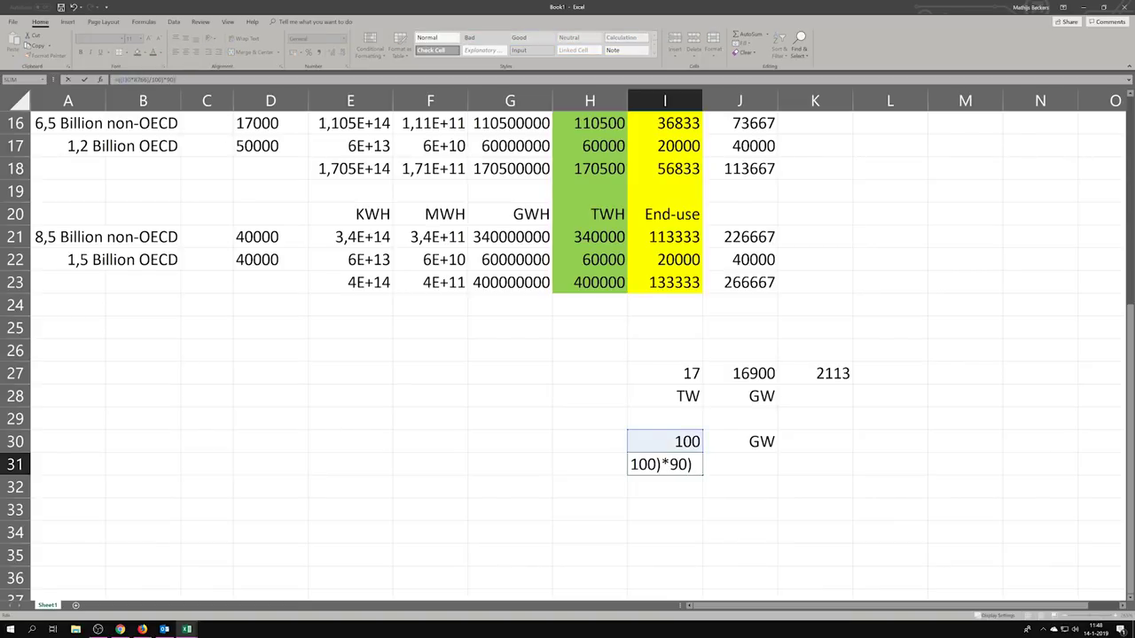
type("0")
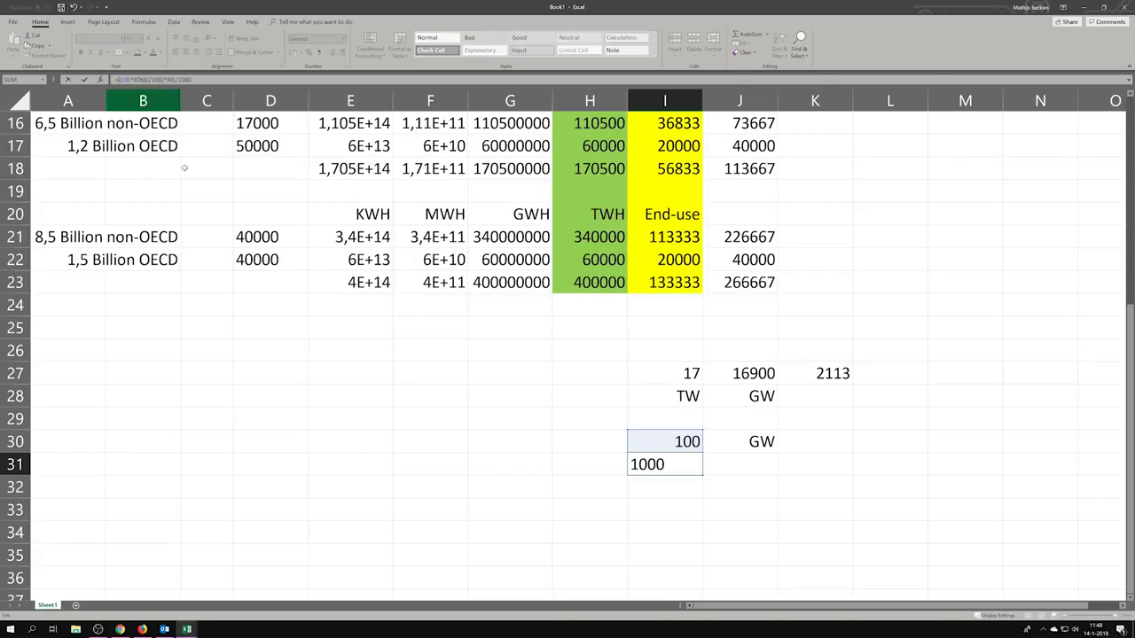
key("Home")
key("Return")
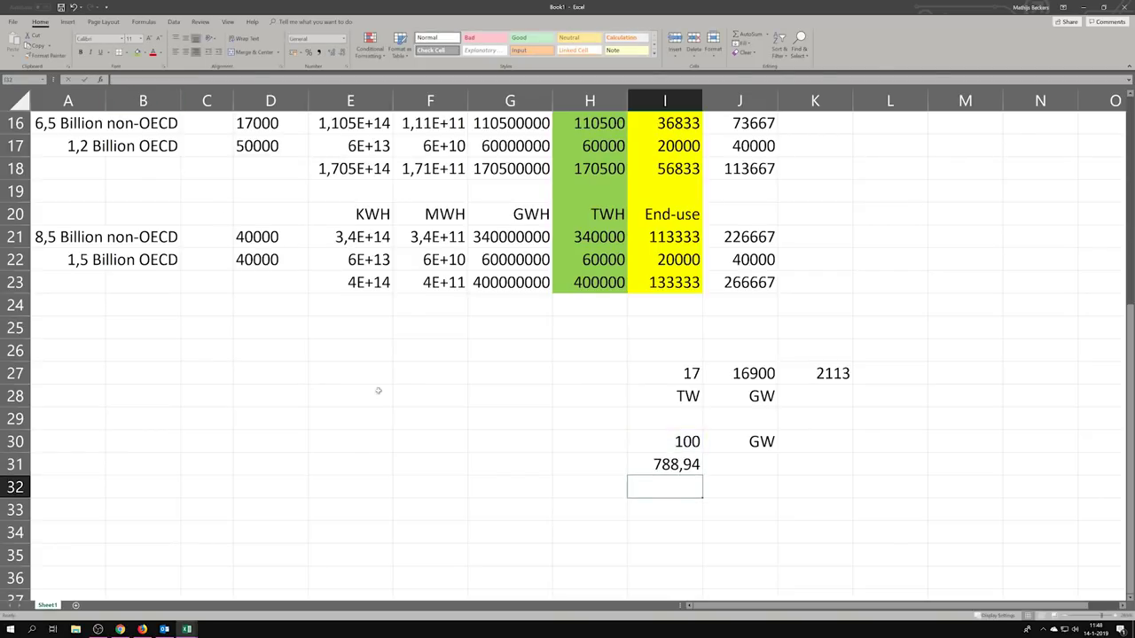
Format the yearly output in I31 as Number with 0 decimal places.
right_click(683, 467)
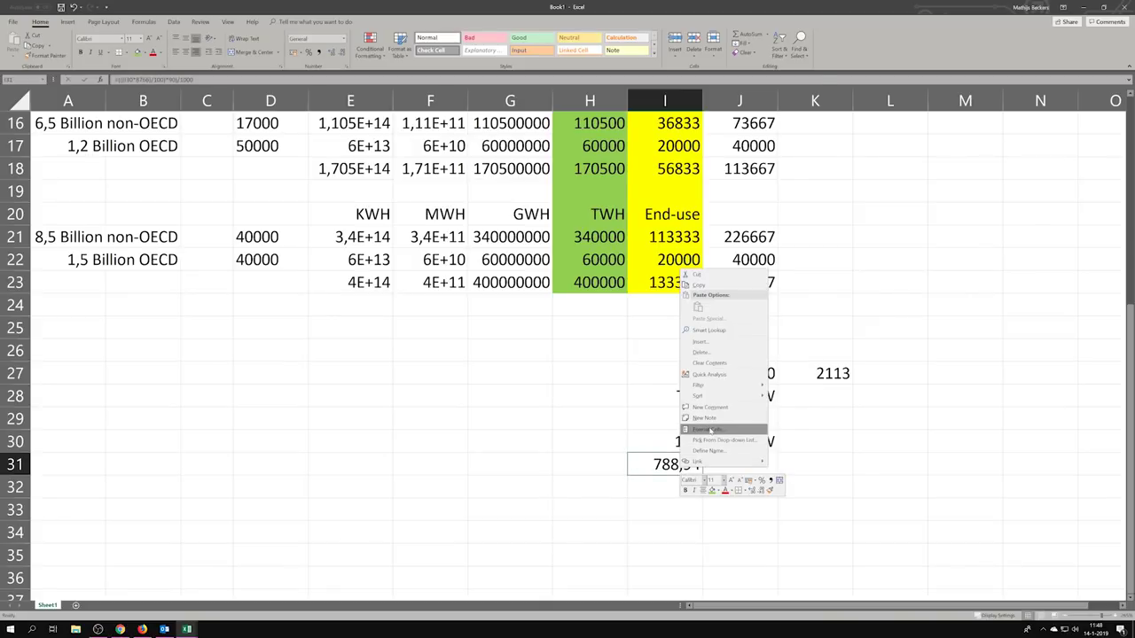
left_click(709, 430)
left_click(614, 361)
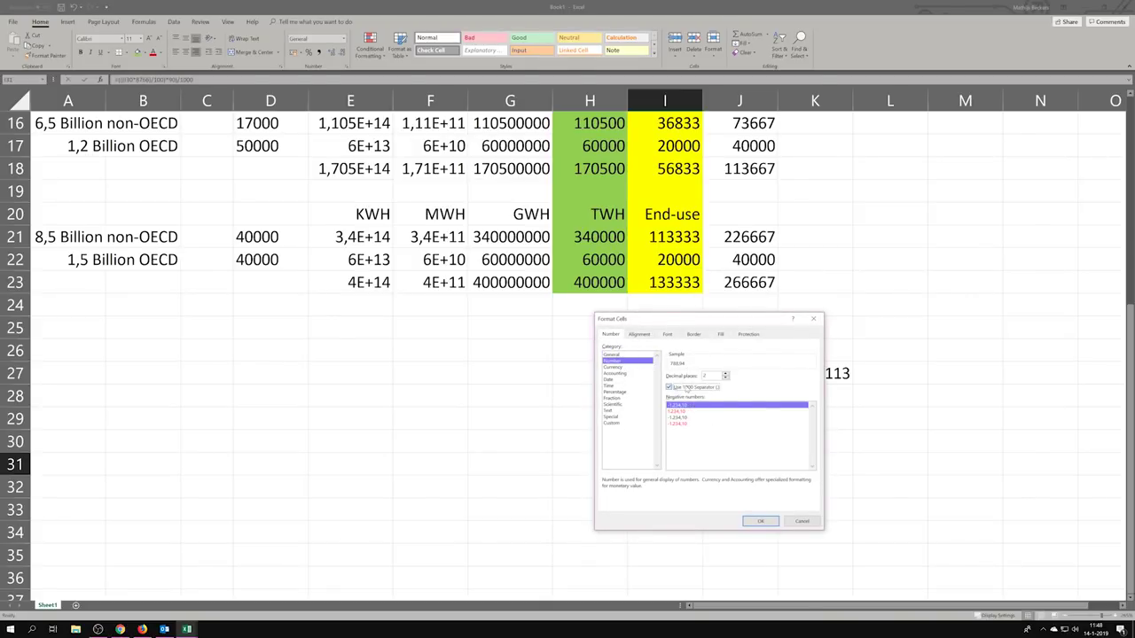
left_click(727, 381)
left_click(727, 381)
left_click(760, 521)
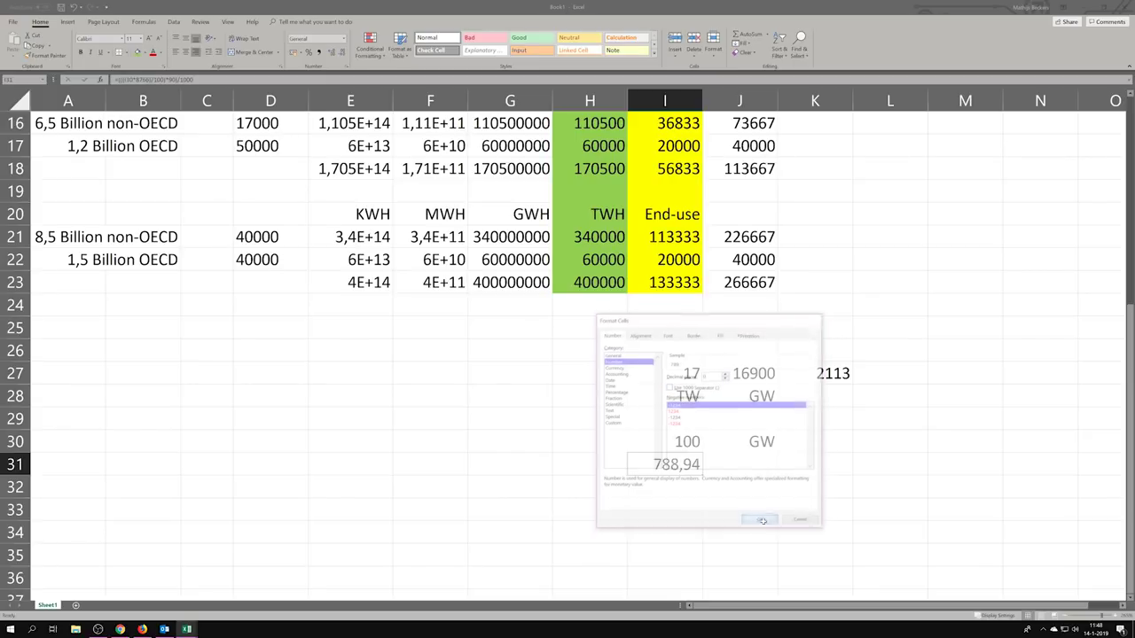
left_click(747, 506)
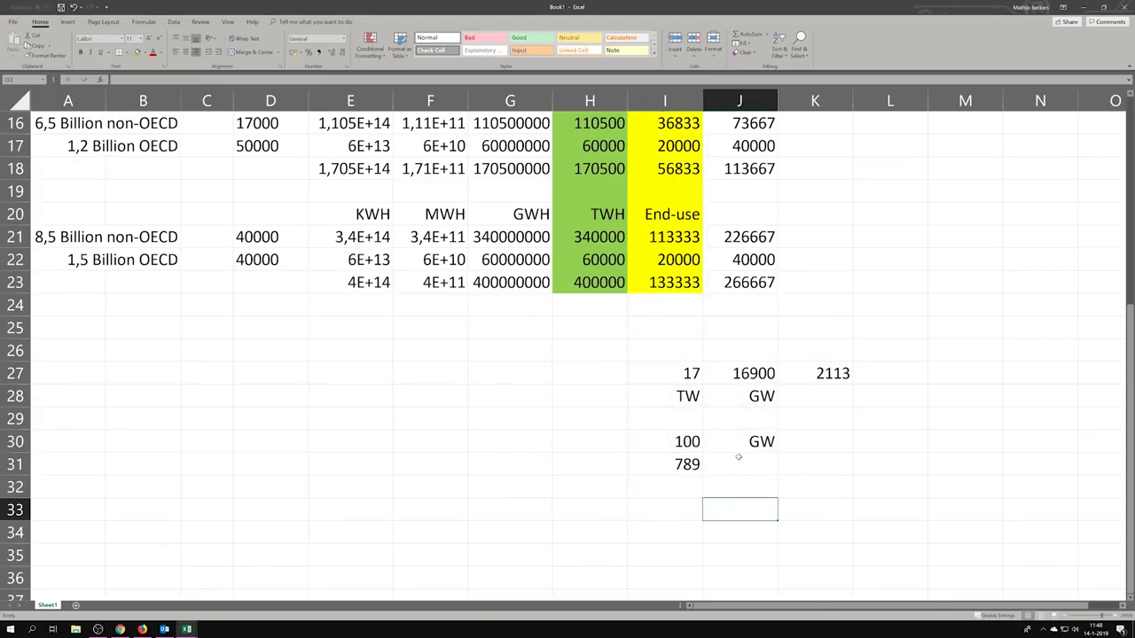
Try to enter a formula in K30 that divides the 100 GW capacity in I30 by 8.
left_click(798, 445)
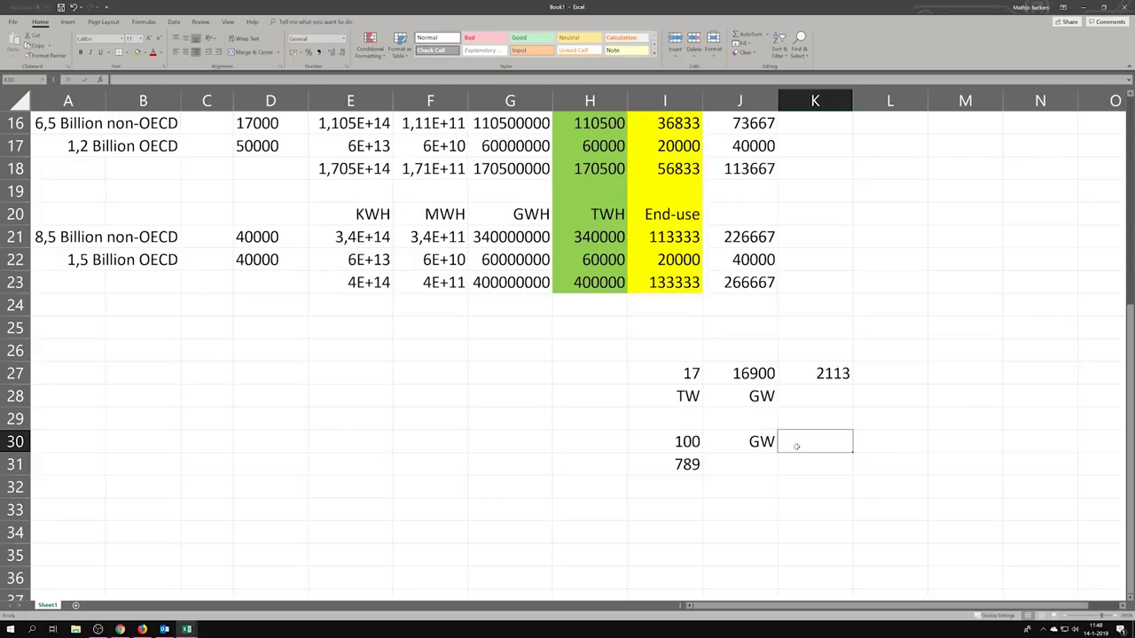
type("=")
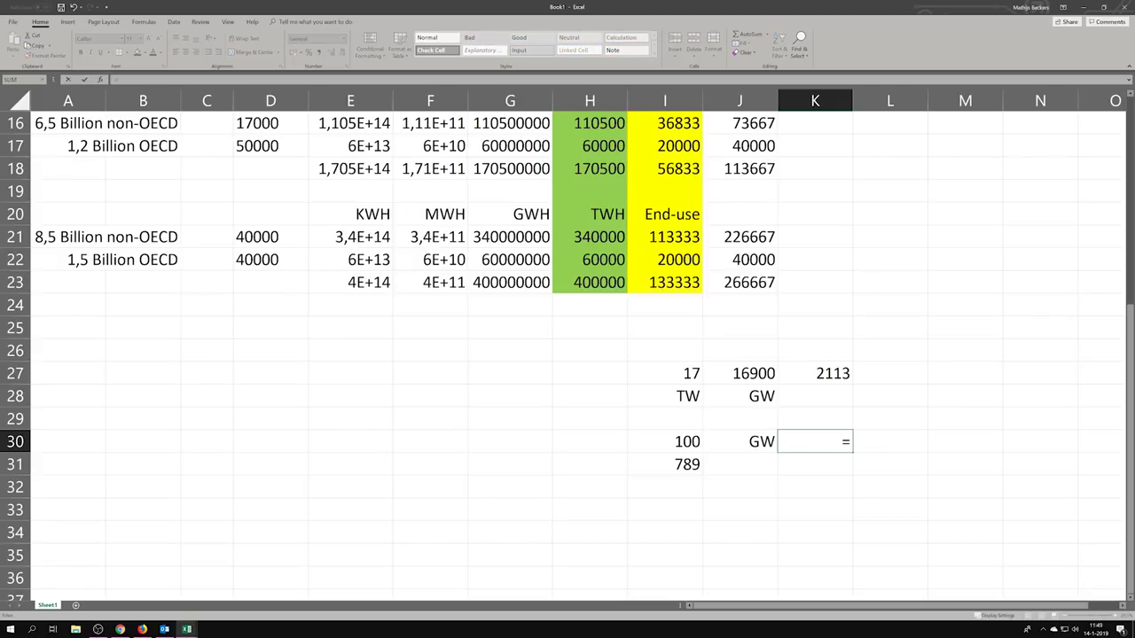
left_click(695, 440)
type("8")
key("Return")
left_click_drag(878, 452, 853, 444)
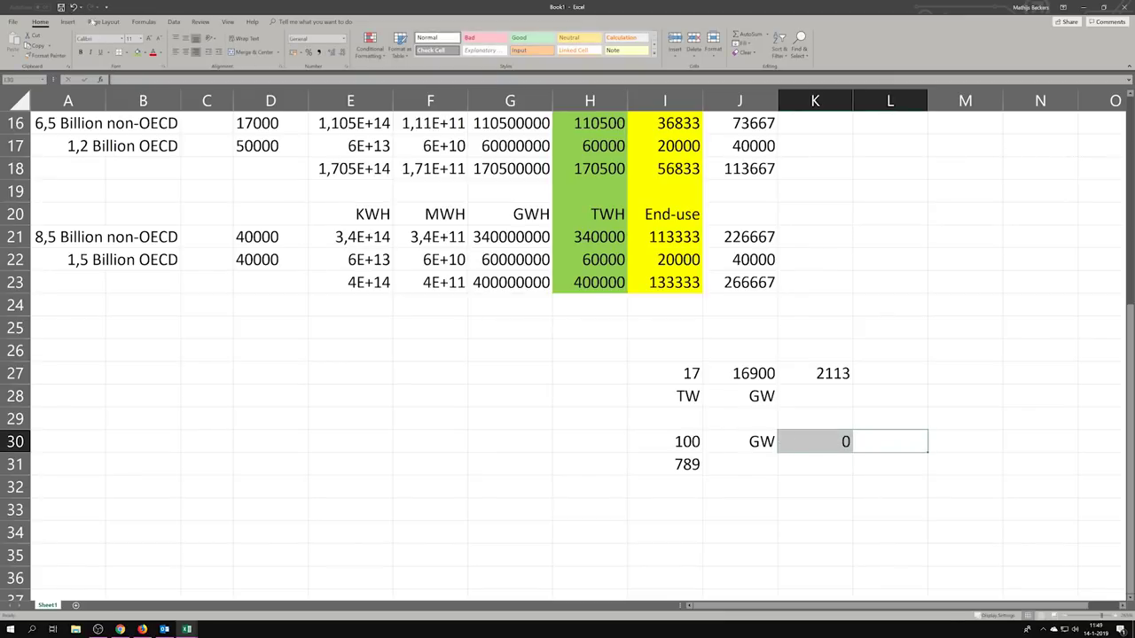
Replace the K30 formula with =I30/8 to divide the 100 GW capacity by 8.
left_click(800, 436)
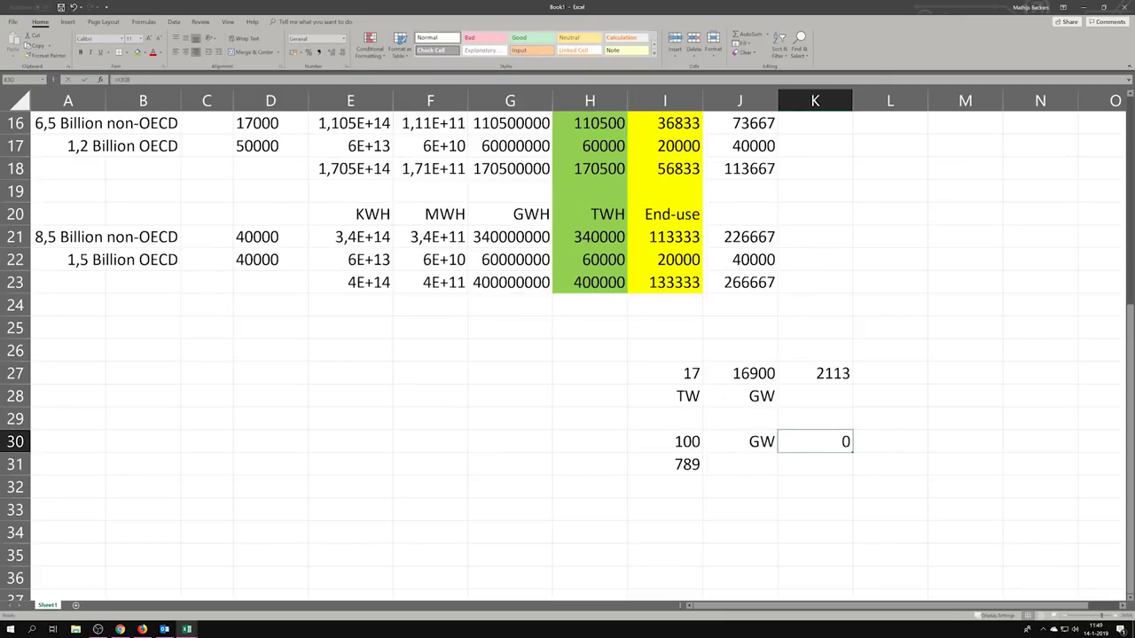
double_click(801, 436)
key("BackSpace")
key("BackSpace")
key("BackSpace")
key("BackSpace")
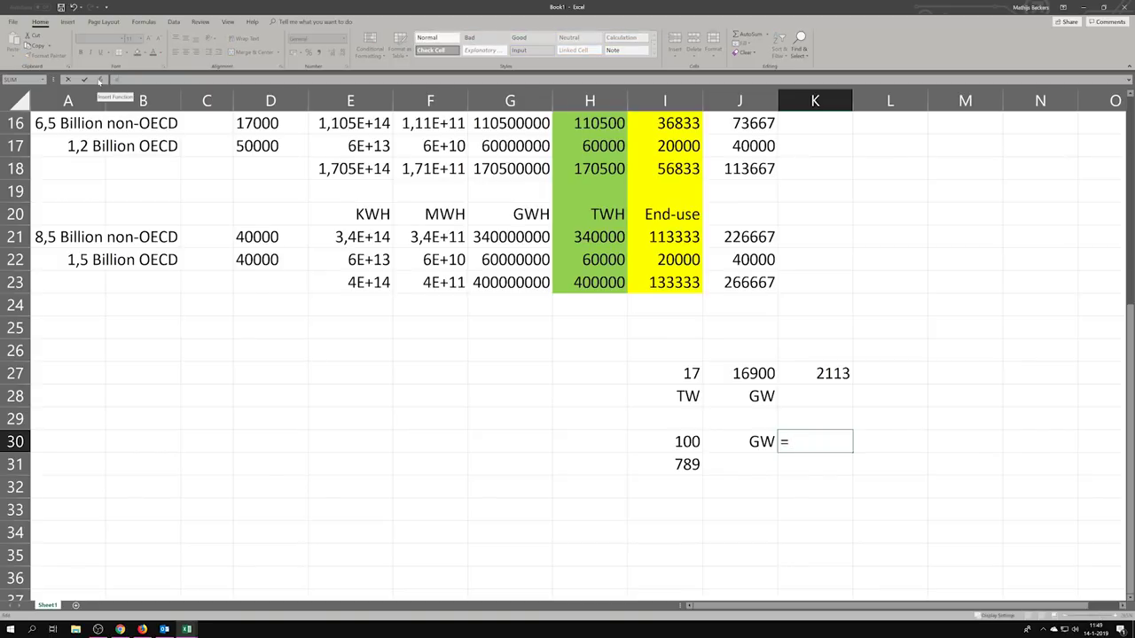
left_click(698, 441)
type("/8")
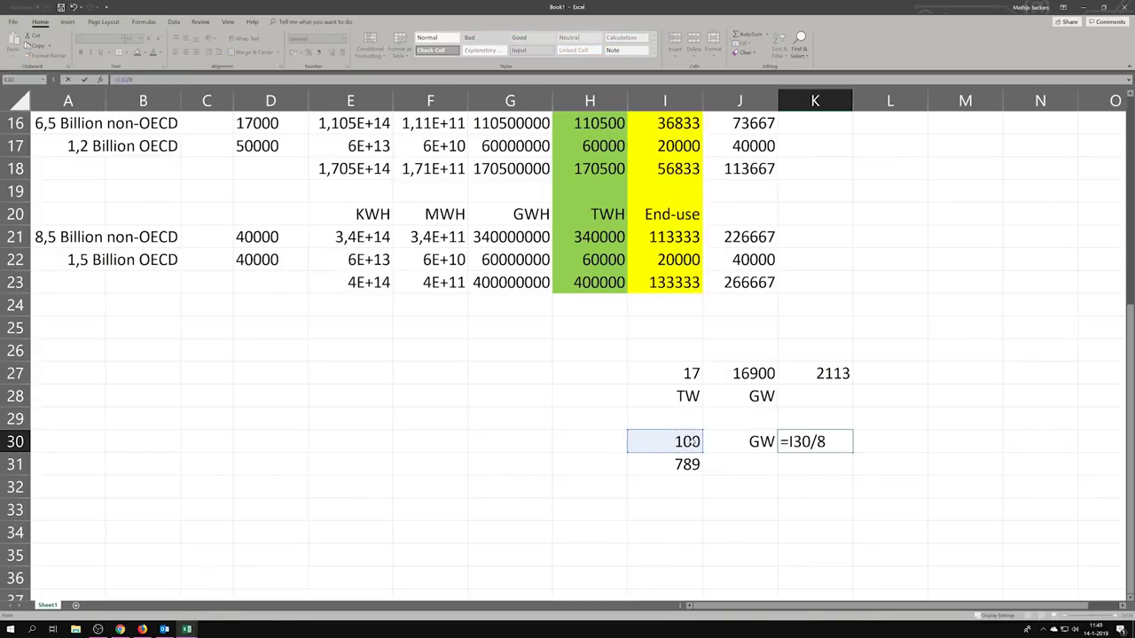
key("Return")
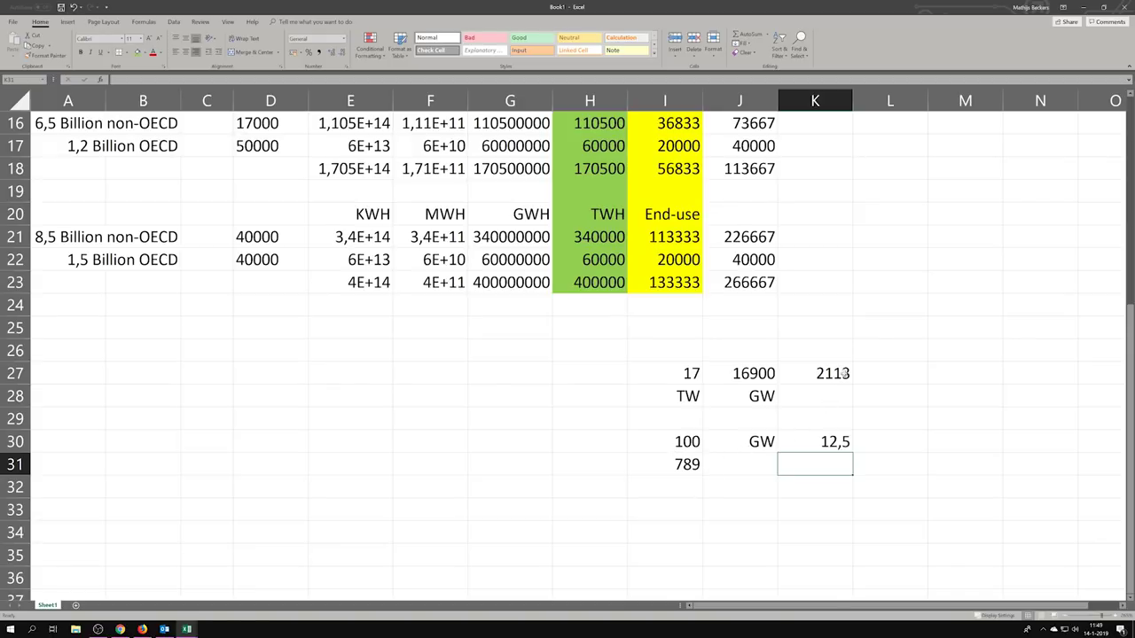
Enter the formula =K27/K30 in K33 to divide the two yearly capacity figures.
left_click(844, 373)
left_click(822, 443)
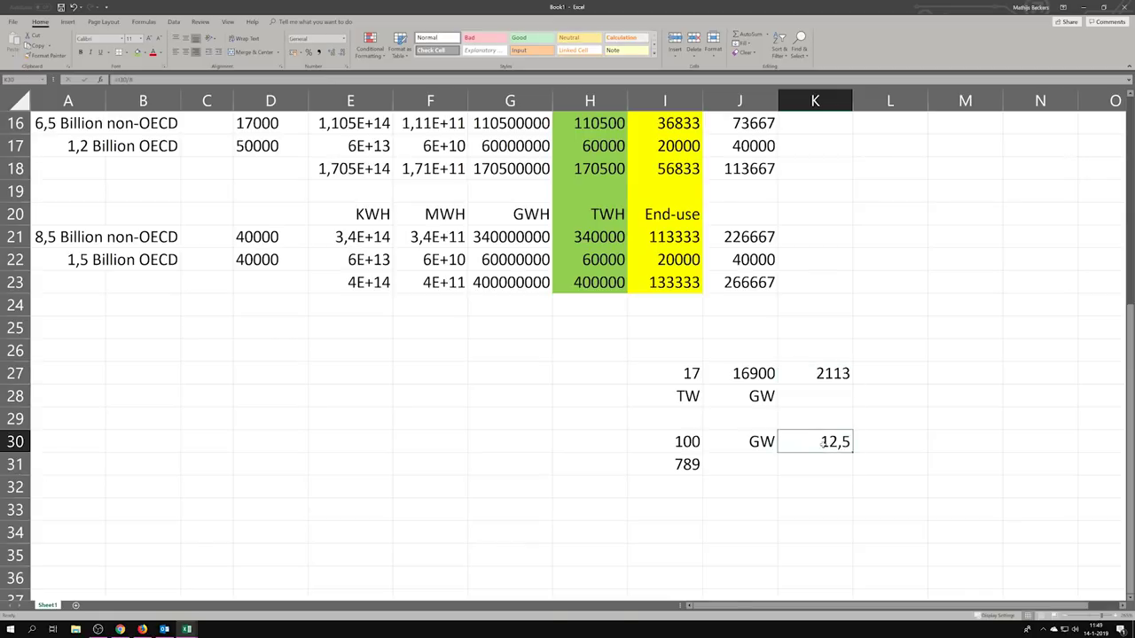
left_click(819, 510)
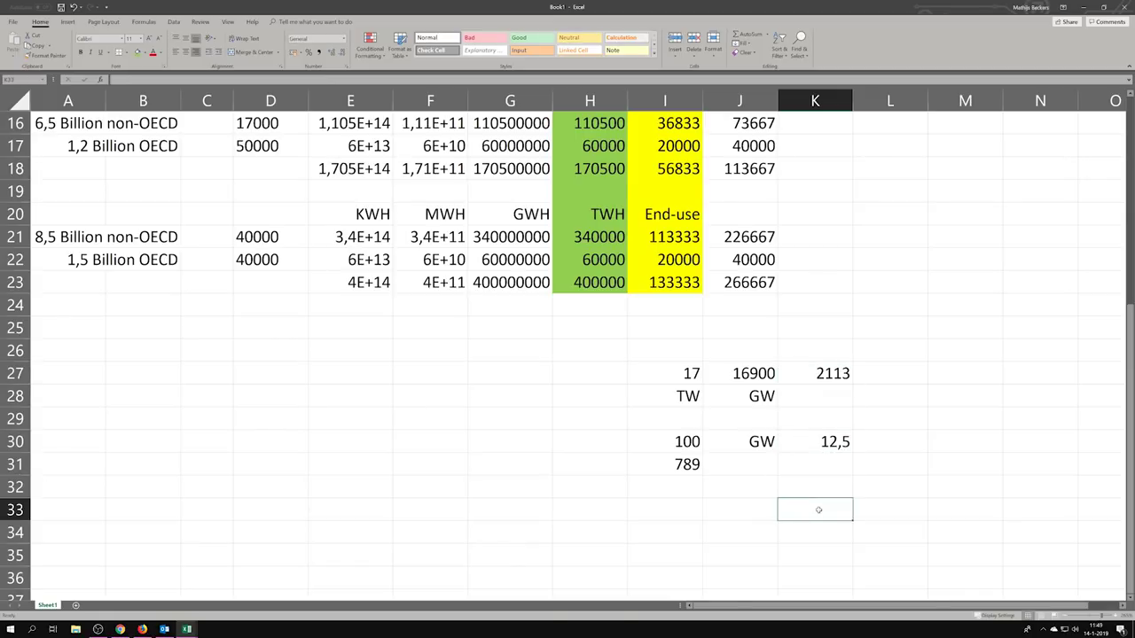
type("=")
left_click(831, 376)
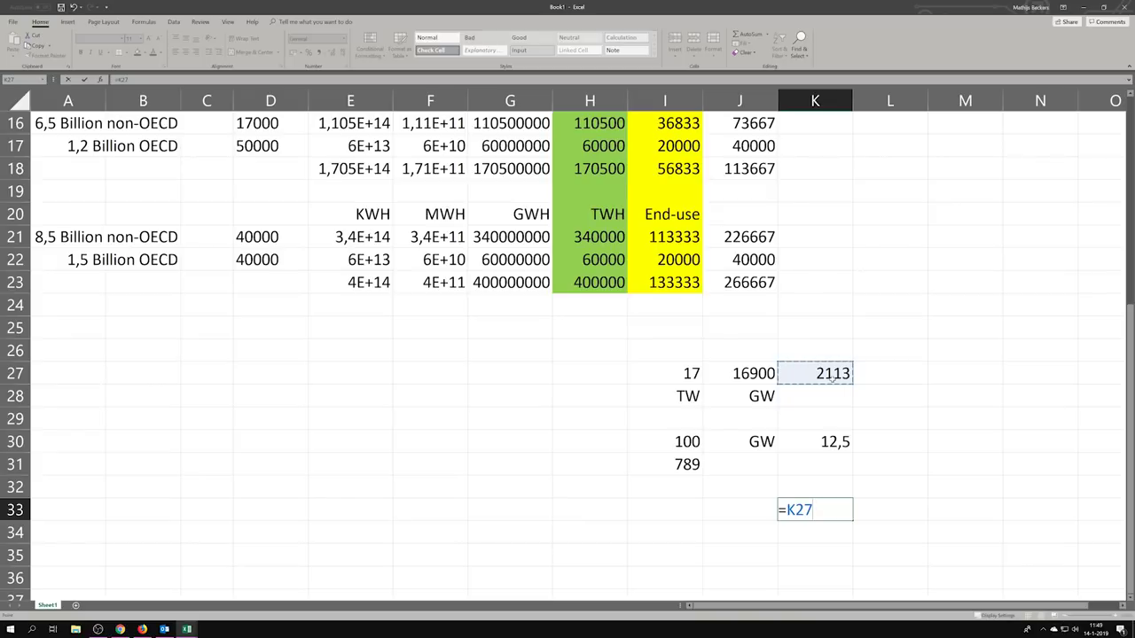
type("/")
left_click(830, 442)
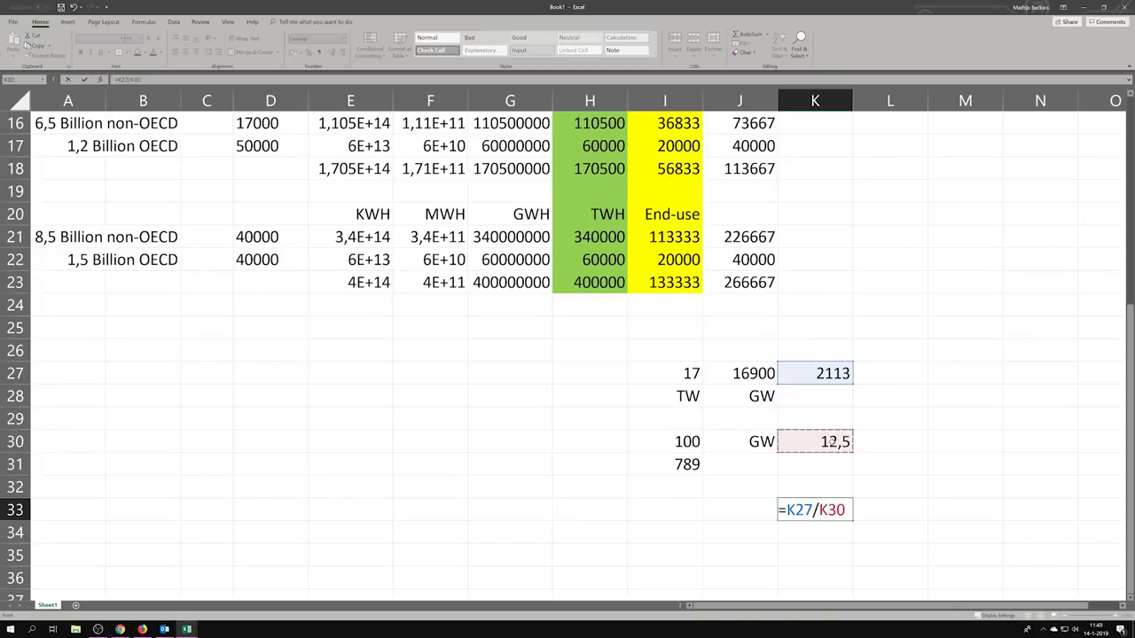
key("Return")
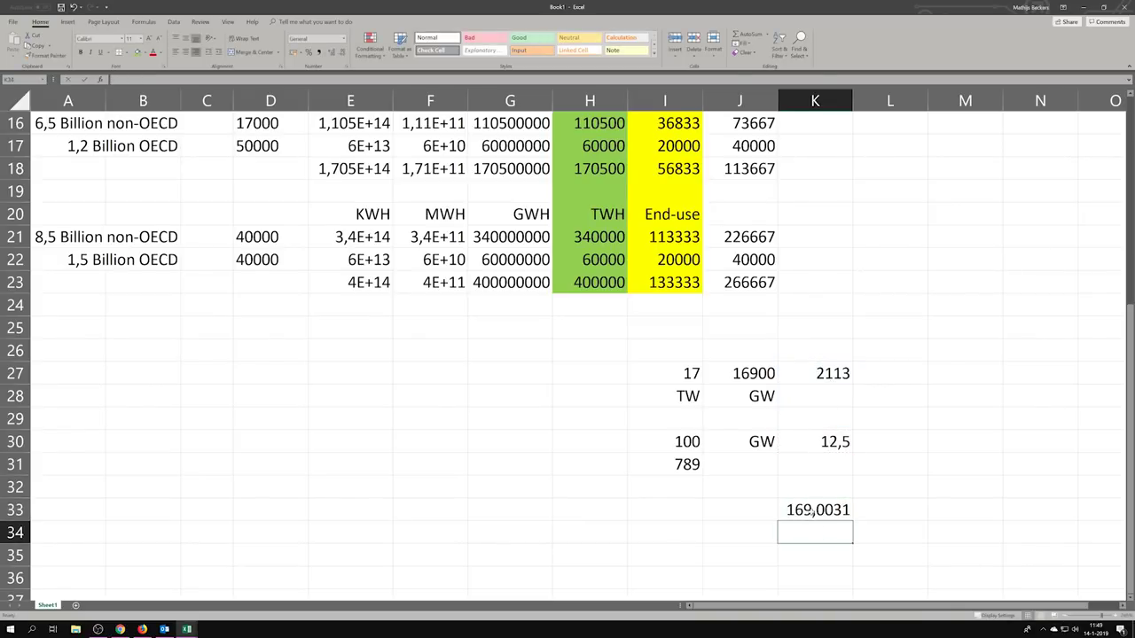
Format the quotient in K33 as Number with 0 decimal places.
left_click(811, 517)
right_click(810, 514)
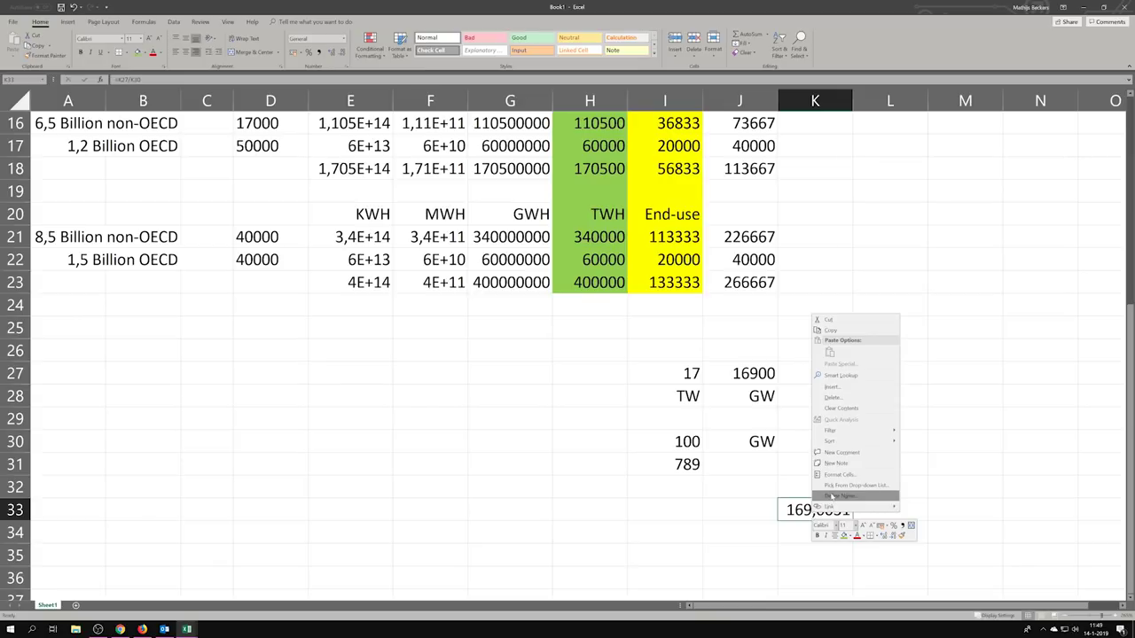
left_click(839, 475)
left_click(752, 405)
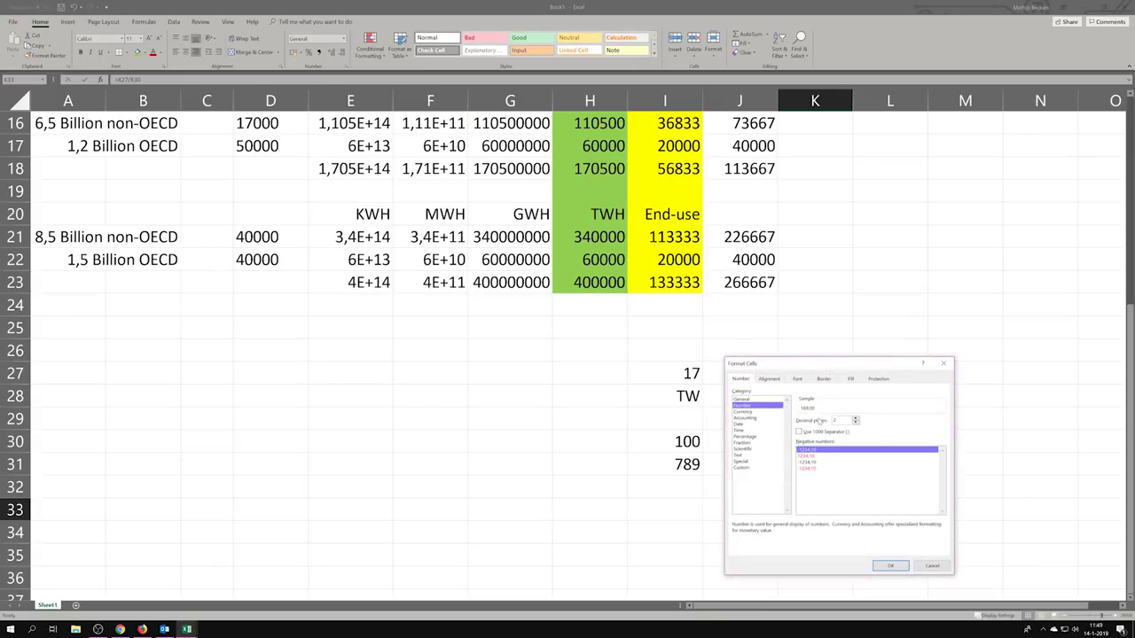
left_click(890, 566)
left_click(972, 457)
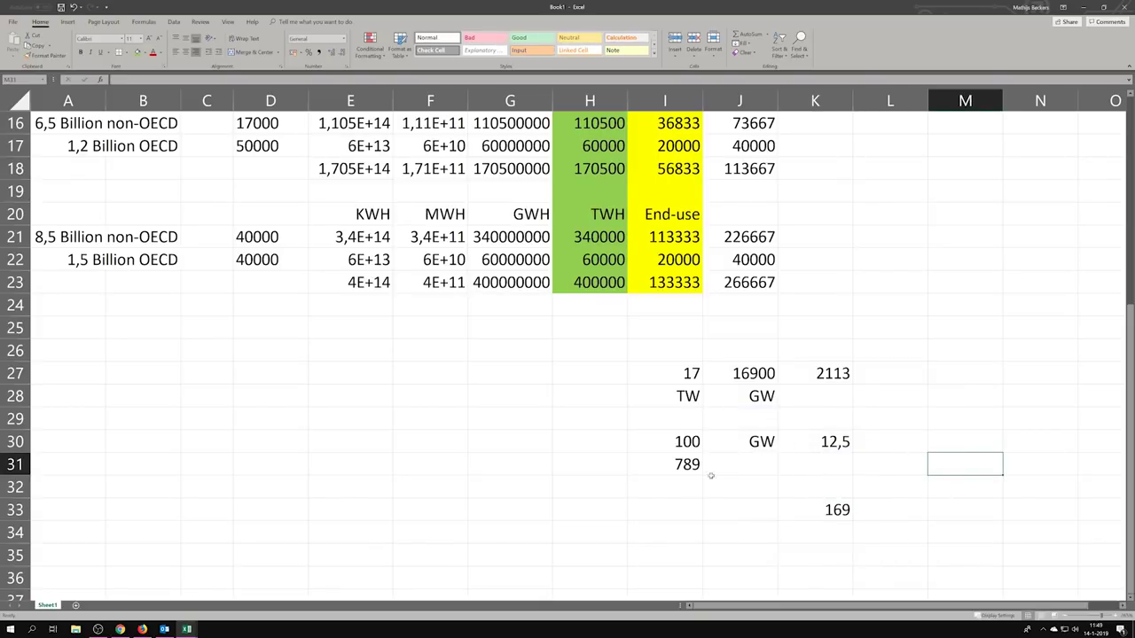
Enter the formula =I23/I31 in I33 to divide total end-use demand by the yearly output of 100 GW.
left_click(672, 508)
type("=")
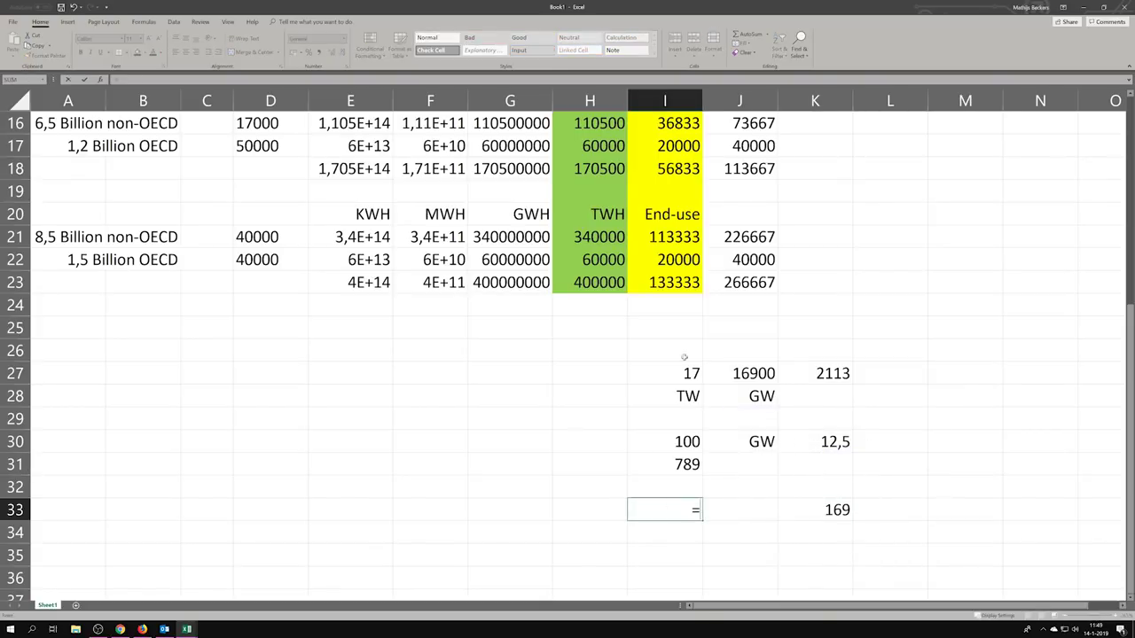
left_click(666, 283)
type("/")
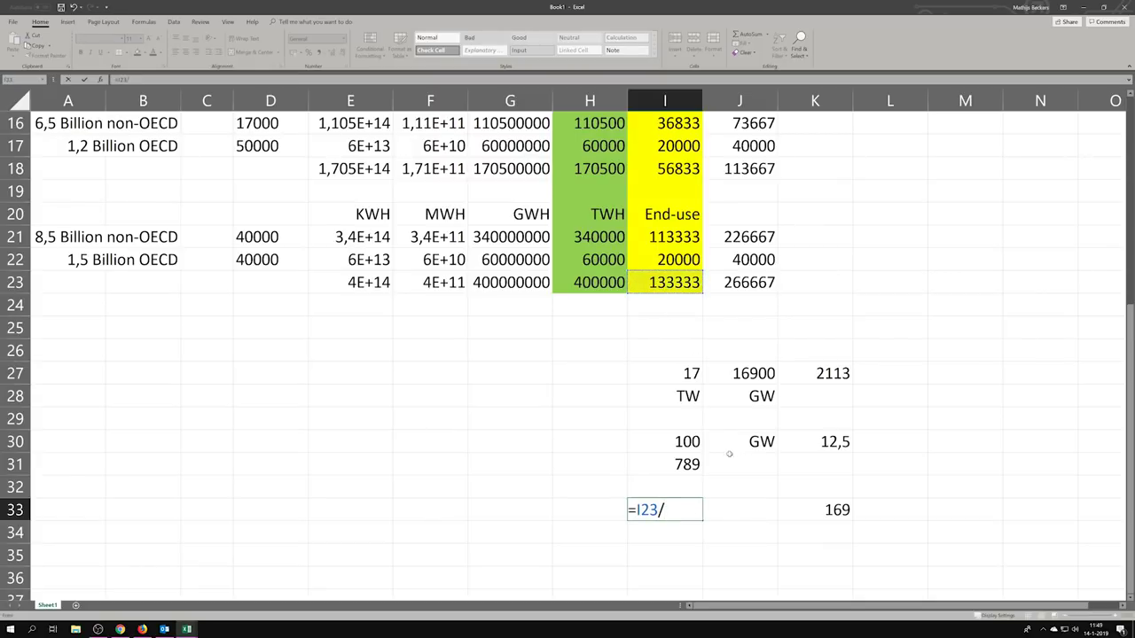
left_click(676, 465)
key("Return")
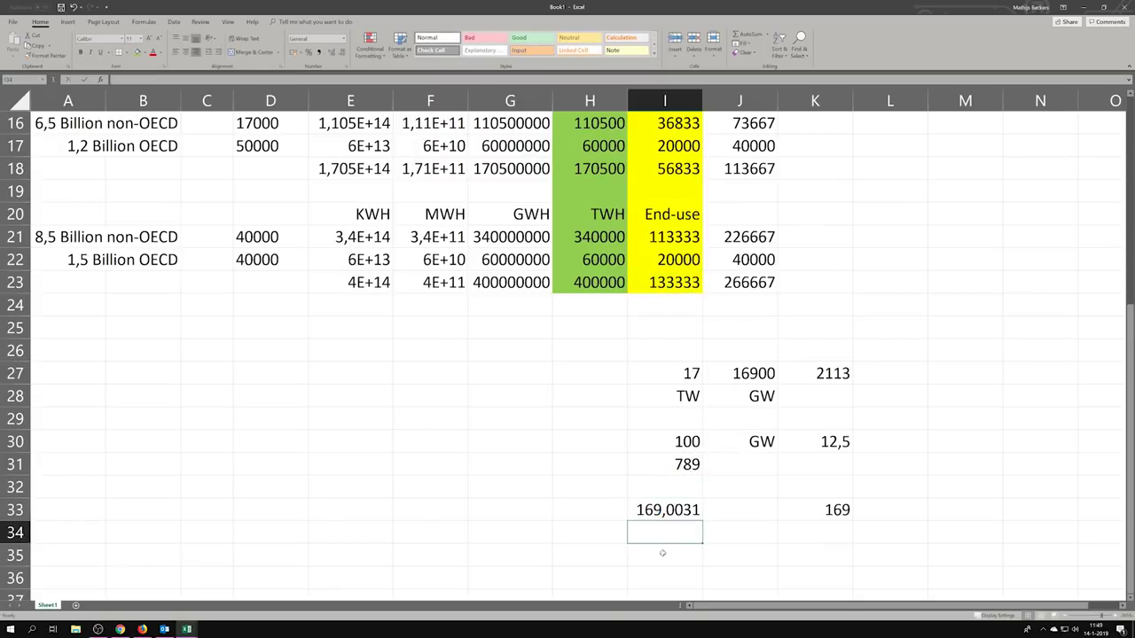
Format the quotient in I33 as Number with 0 decimal places.
right_click(644, 518)
key("Escape")
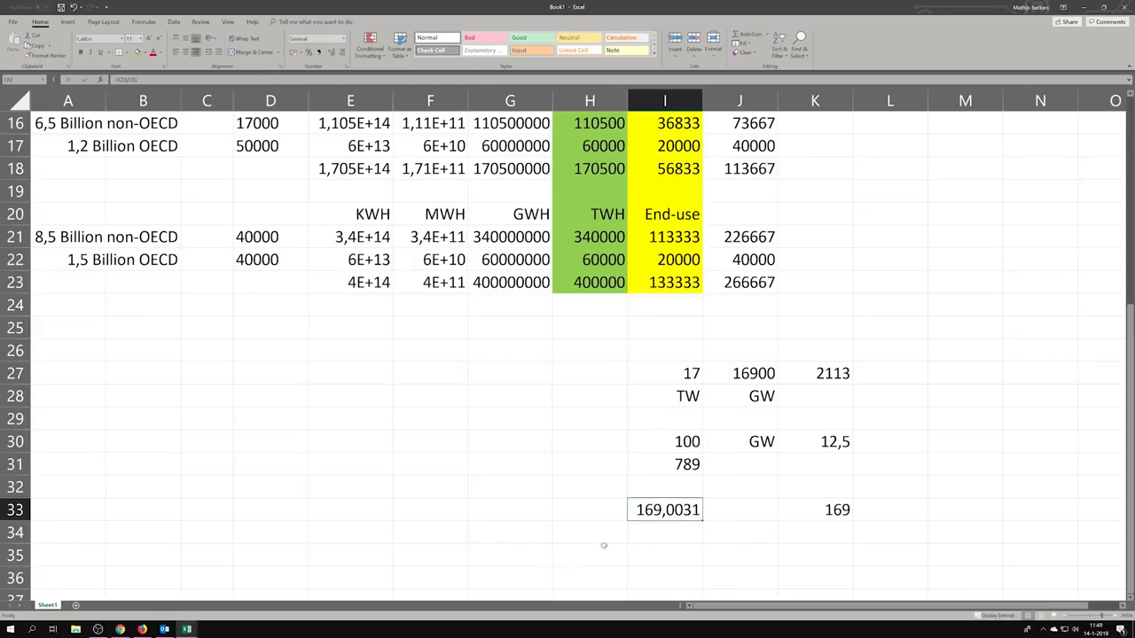
right_click(661, 519)
left_click(686, 476)
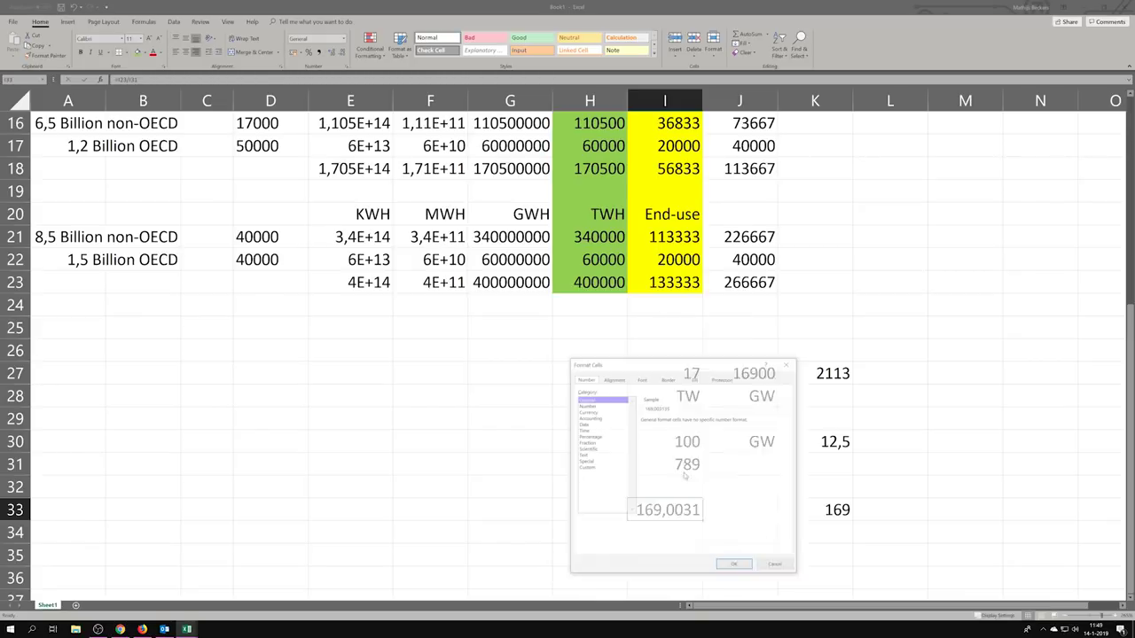
left_click(585, 405)
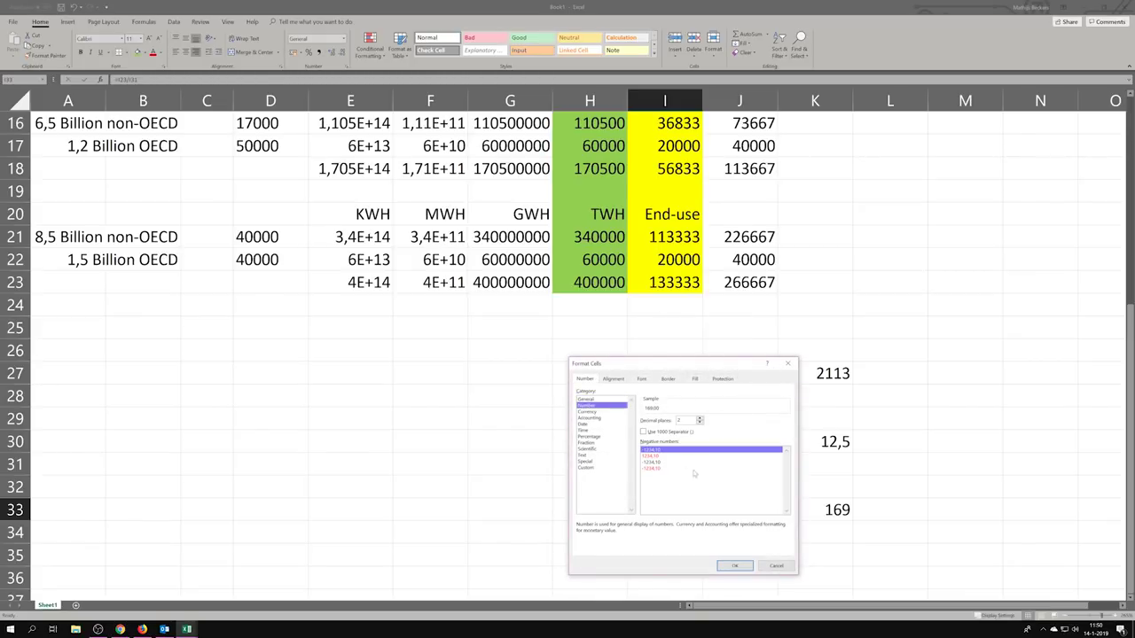
left_click(699, 423)
left_click(734, 566)
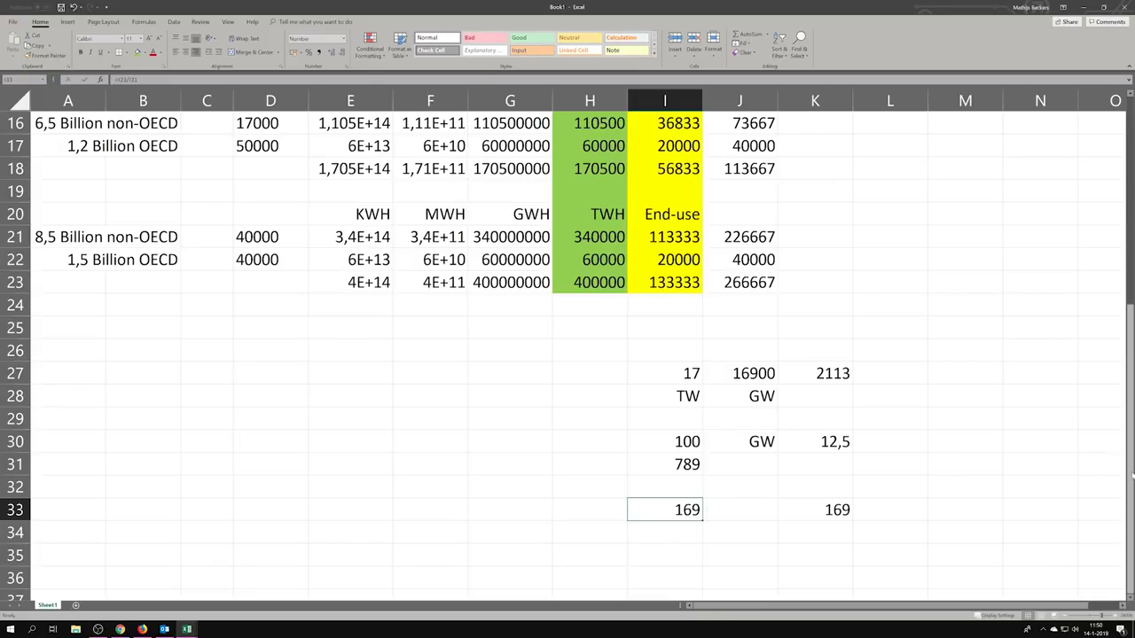
Left-align the cut-off "YEARS to close the GAP" label in C6.
left_click_drag(1130, 479, 1126, 250)
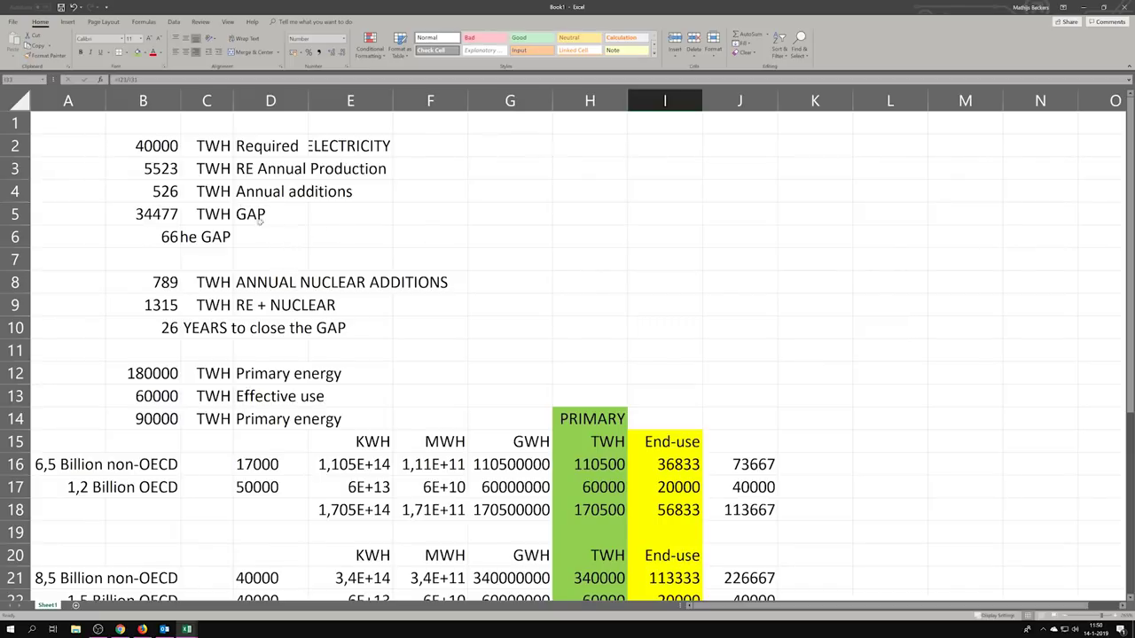
left_click(152, 149)
left_click_drag(151, 144, 346, 417)
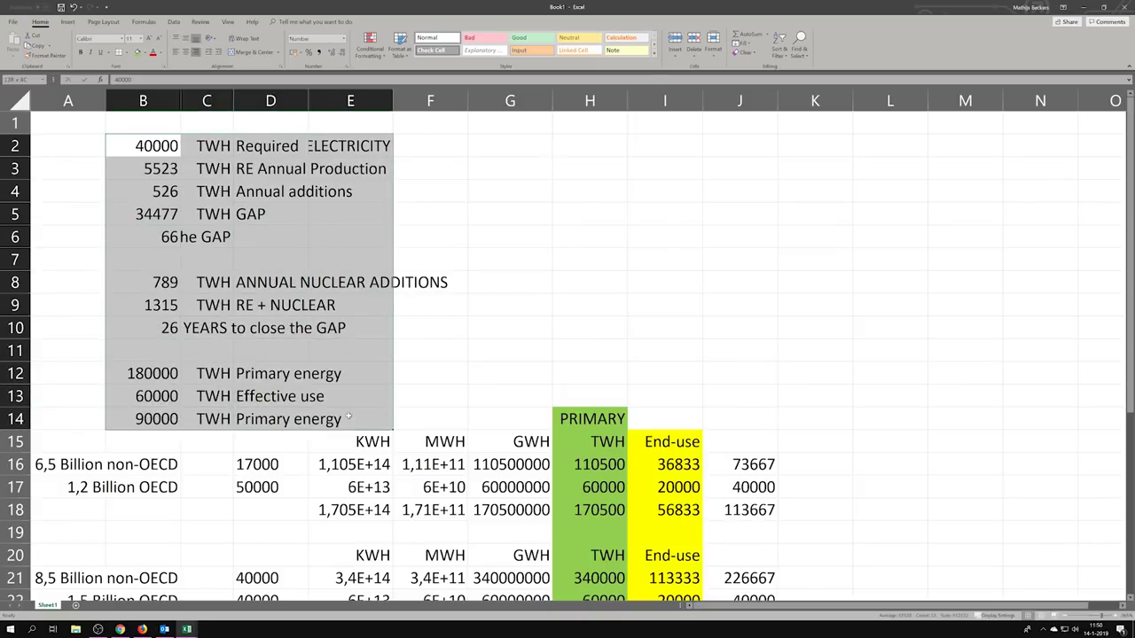
left_click(164, 147)
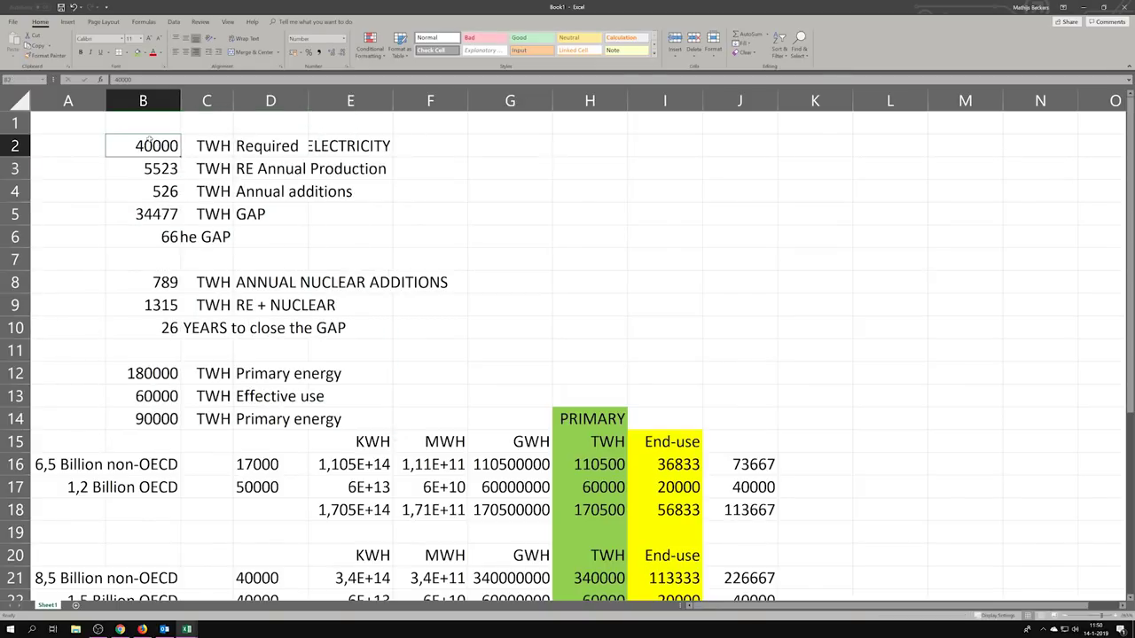
left_click(195, 234)
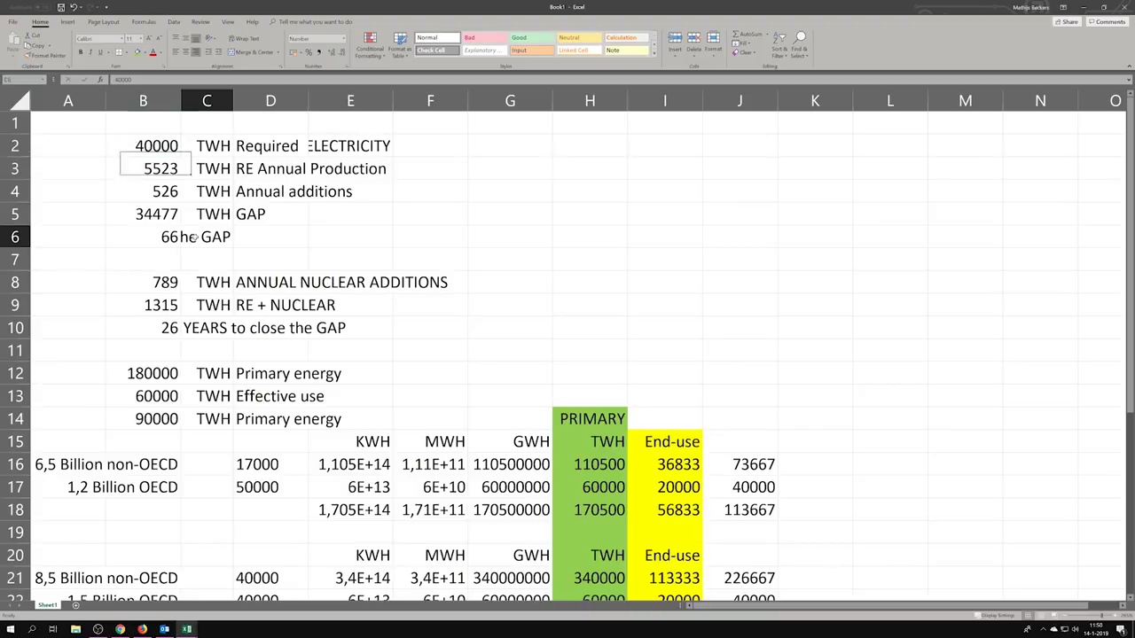
left_click(176, 51)
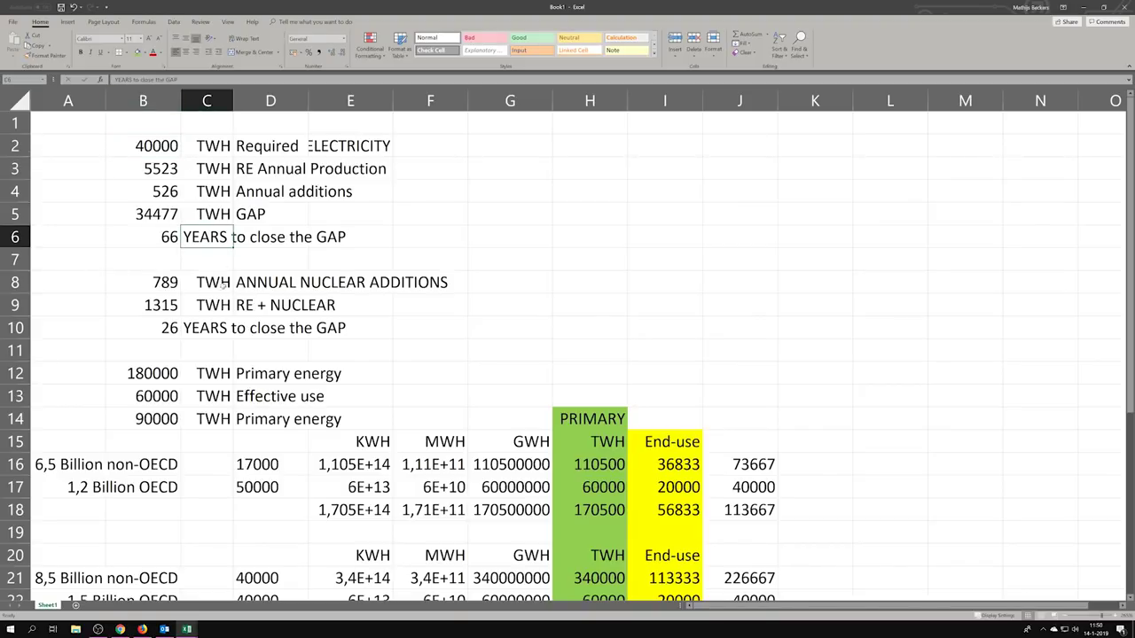
Examine the years needed to close the gap, the annual additions, and the primary energy and effective use figures in column B.
left_click(220, 329)
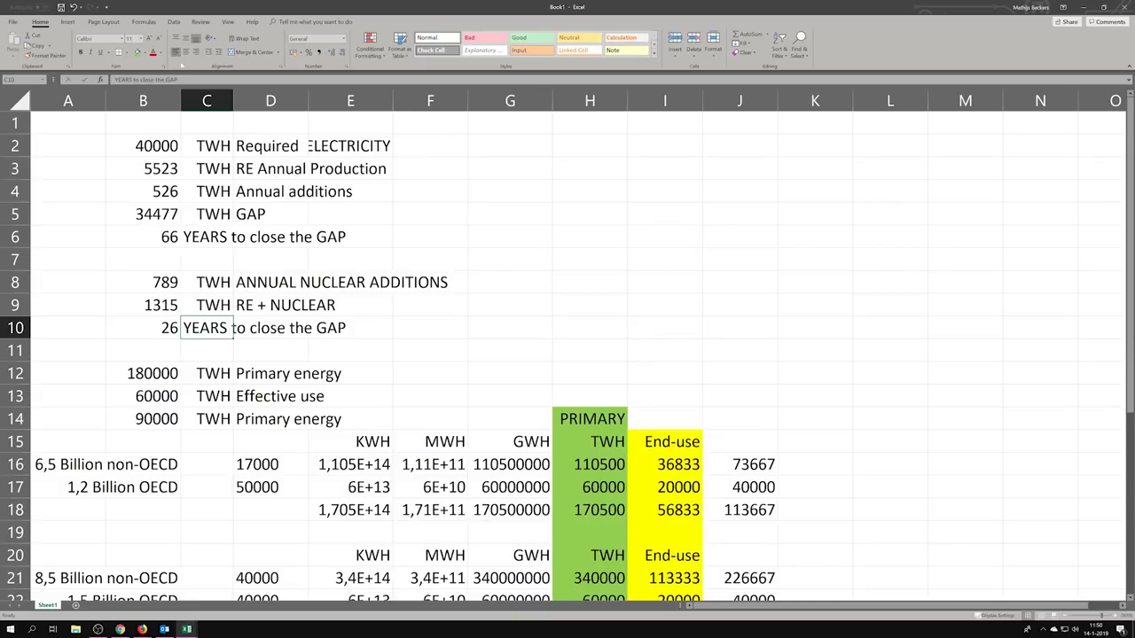
left_click(162, 237)
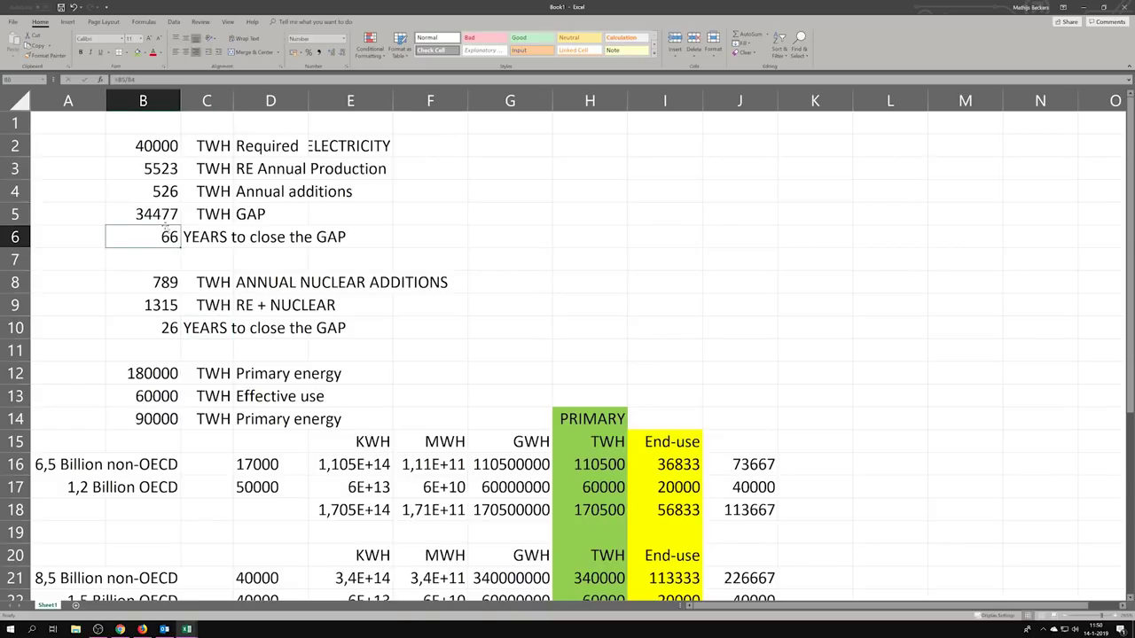
left_click(166, 190)
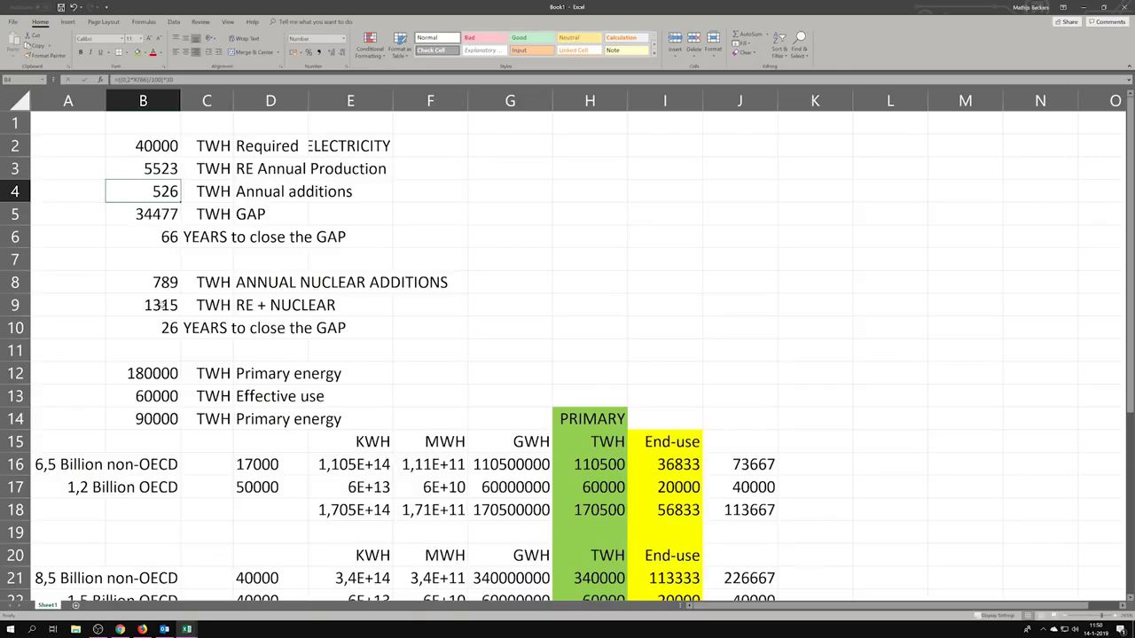
left_click(167, 327)
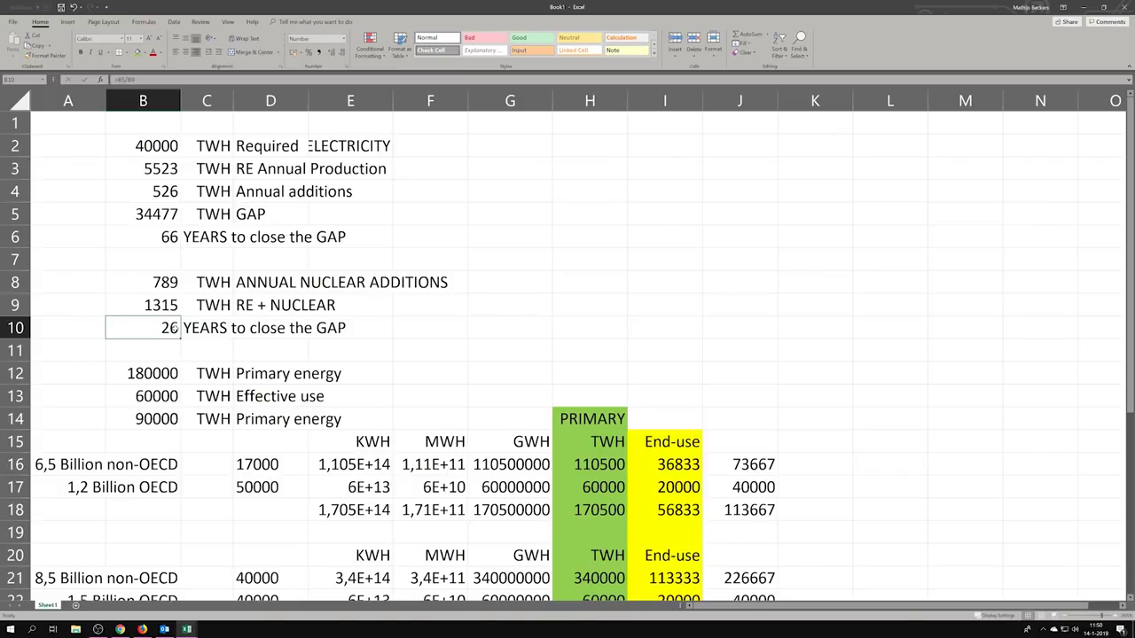
scroll(183, 318, "down", 2)
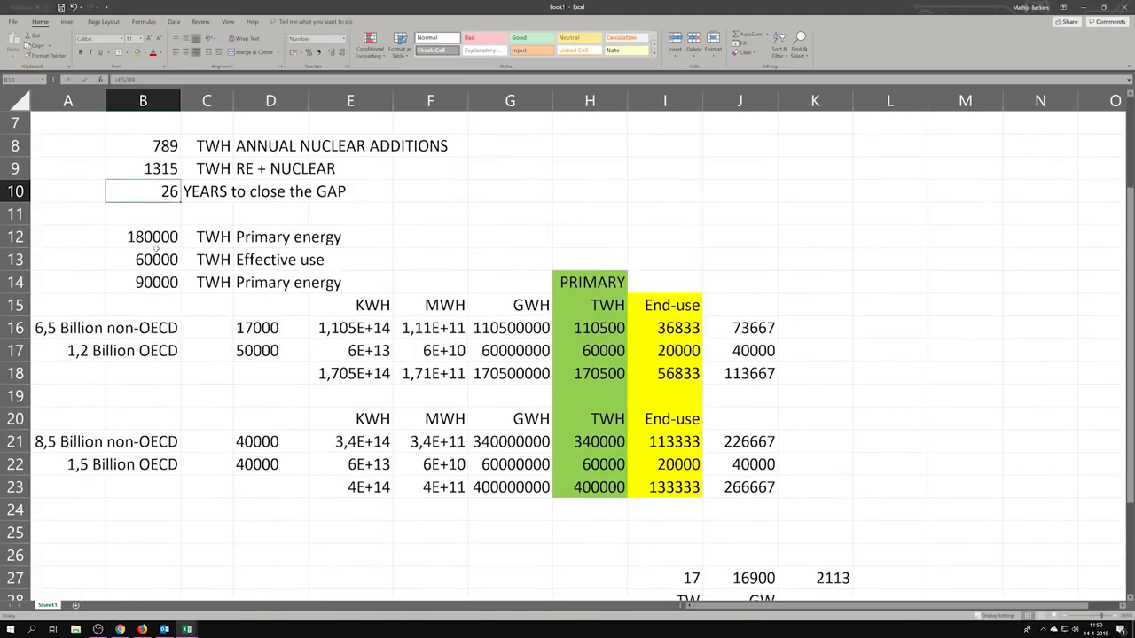
left_click(148, 237)
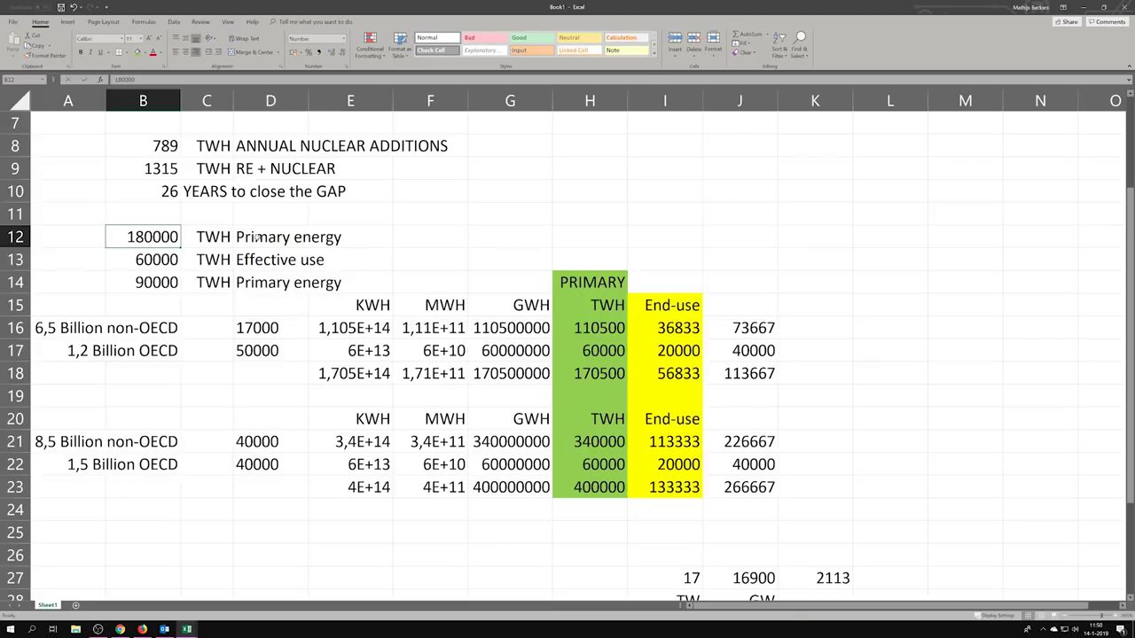
left_click(163, 261)
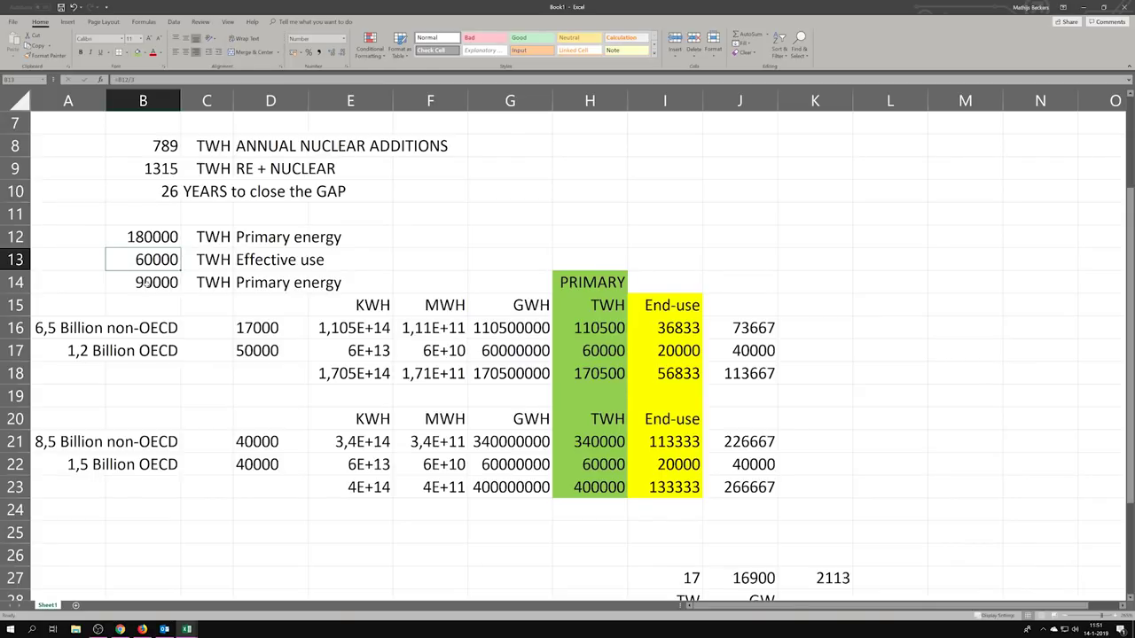
Set the second primary energy figure, in B14, to 120000 TWH.
left_click(146, 283)
key("BackSpace")
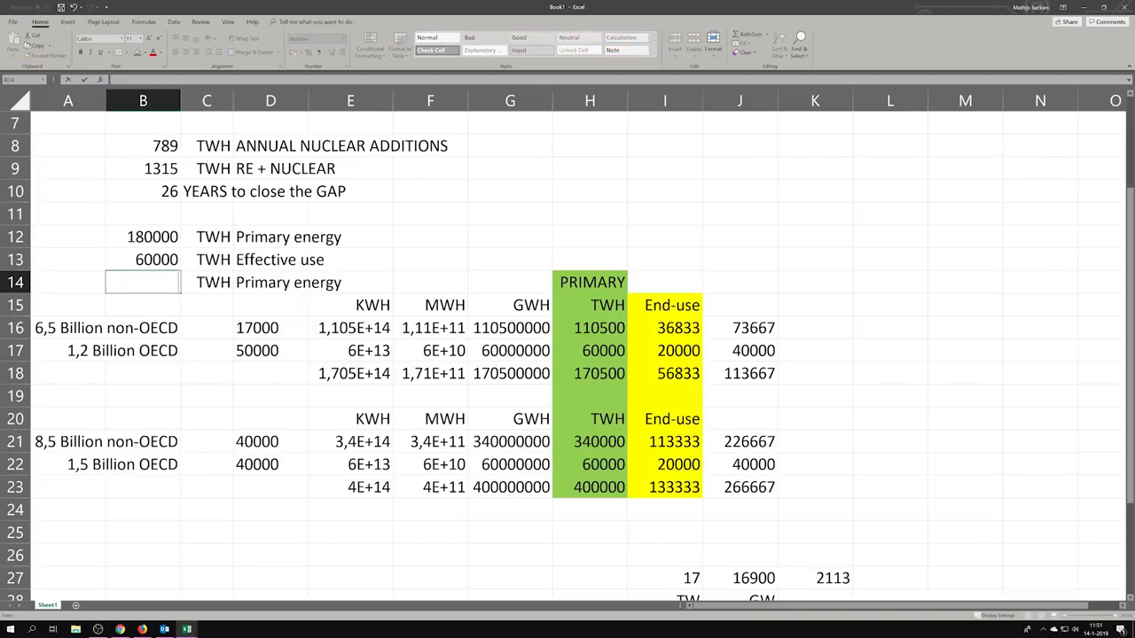
type("120000")
key("Return")
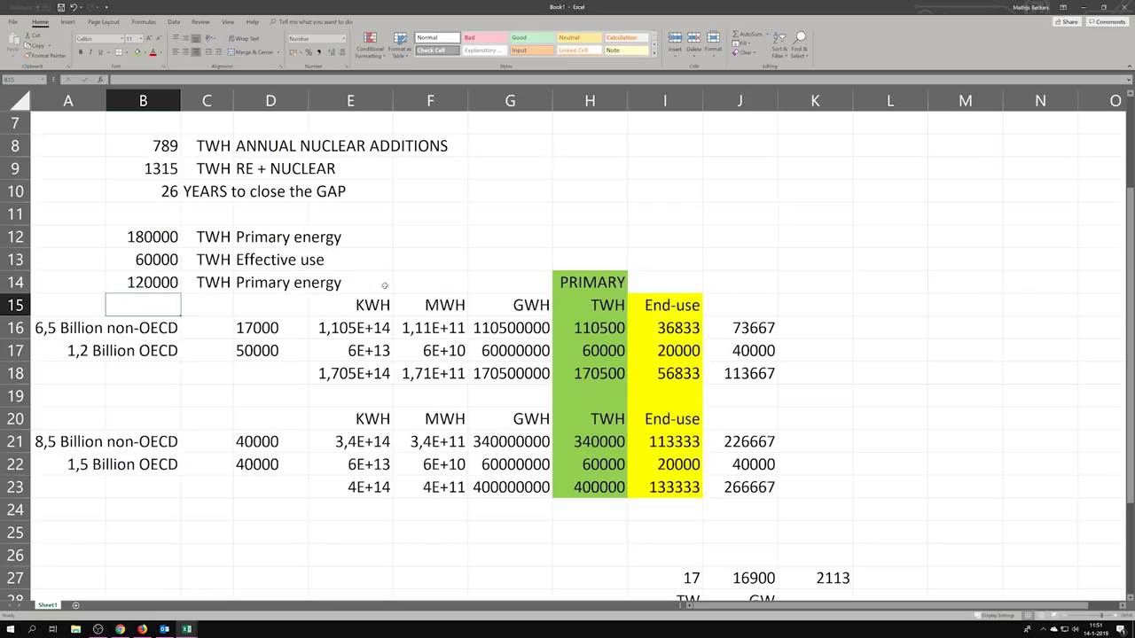
Make the primary energy figure in B14 red and bold.
left_click(149, 282)
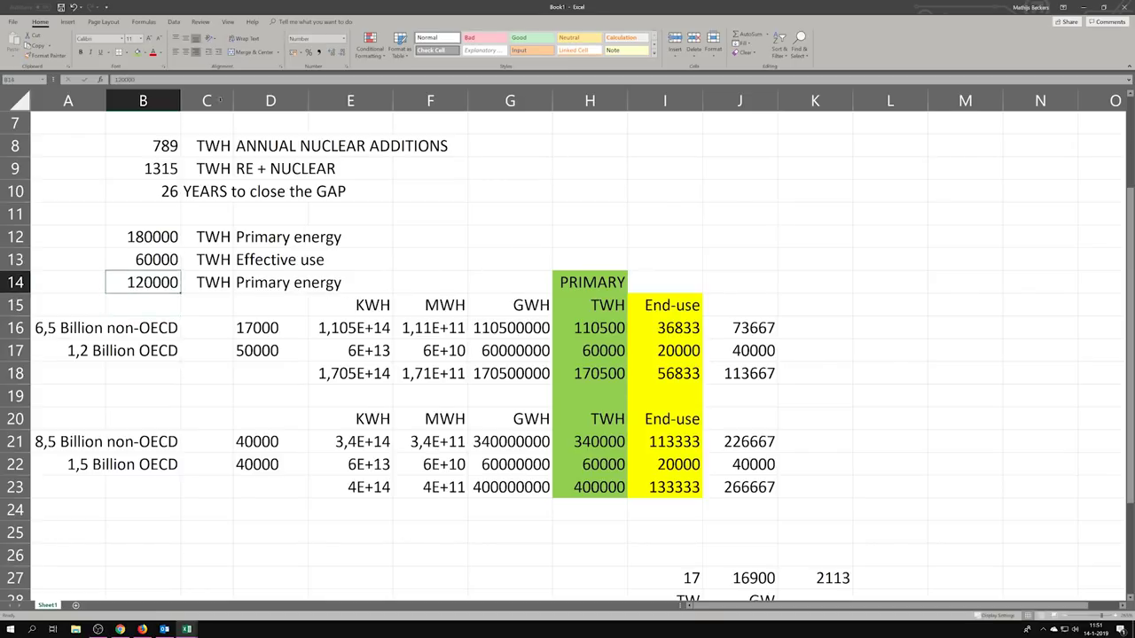
left_click(152, 51)
left_click(80, 51)
left_click(403, 282)
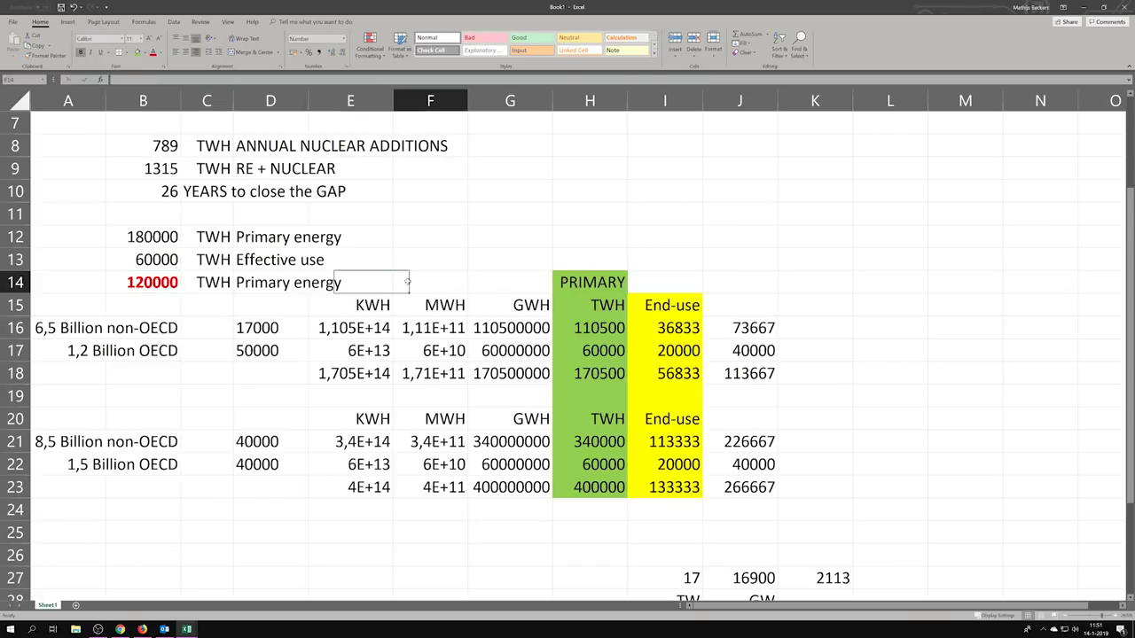
Label cell F14 above the unit headings as END-USE.
type("UND")
key("BackSpace")
key("BackSpace")
key("BackSpace")
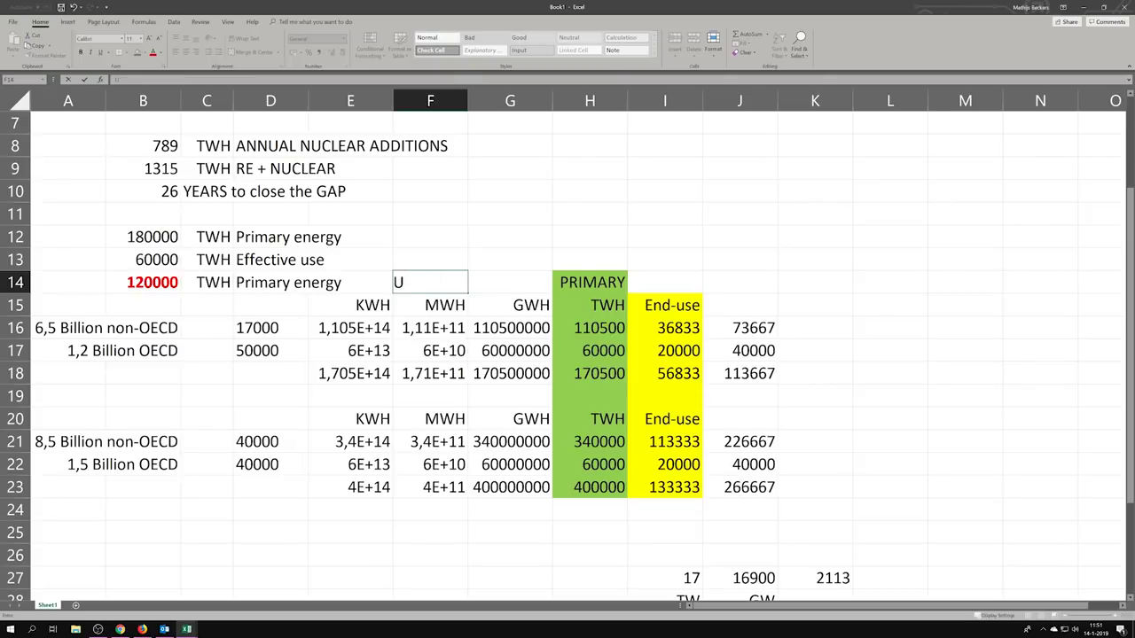
type("END-USE")
left_click(404, 372)
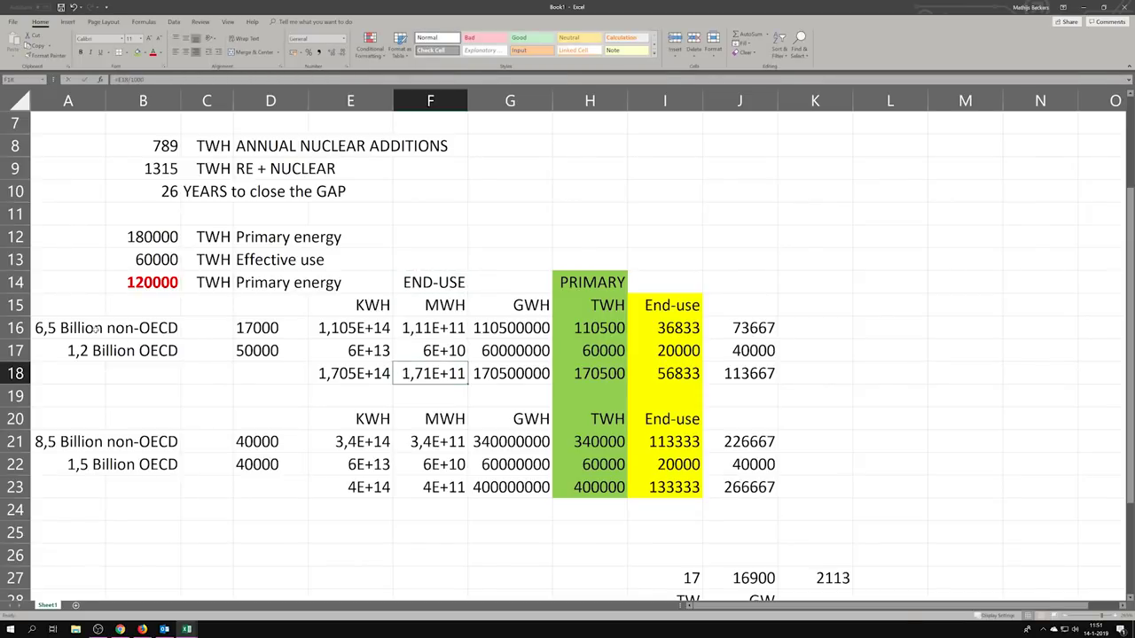
Set the per-person energy use of the 8,5 Billion non-OECD group, in D21, to 17000.
mouse_move(62, 330)
left_mouse_down()
mouse_move(753, 353)
mouse_move(747, 486)
left_mouse_up()
left_click(205, 379)
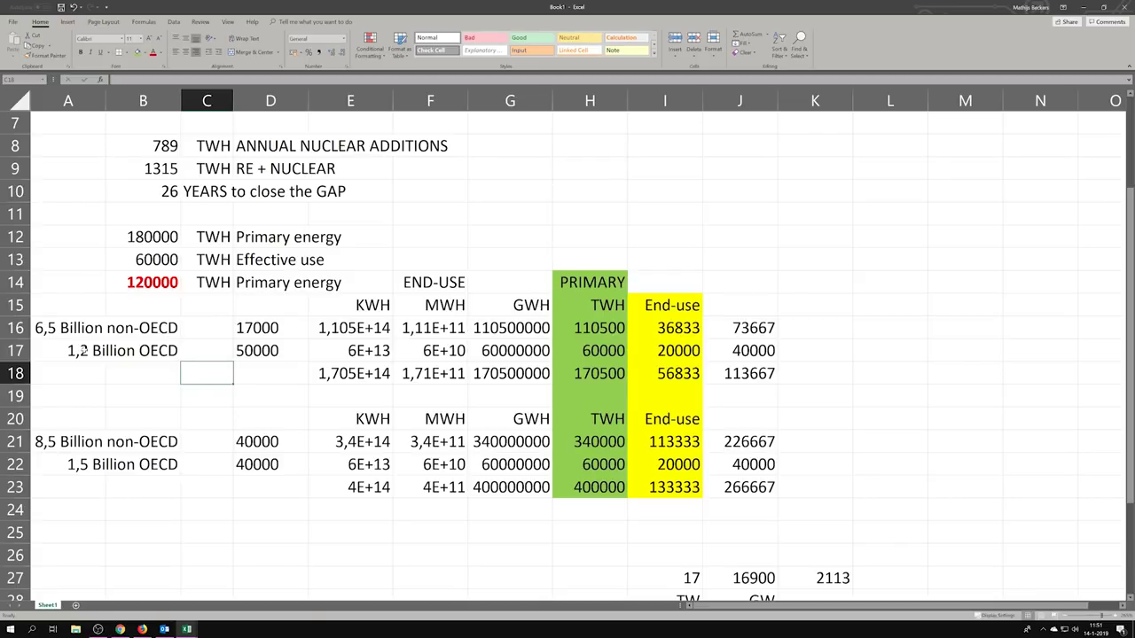
left_click(255, 449)
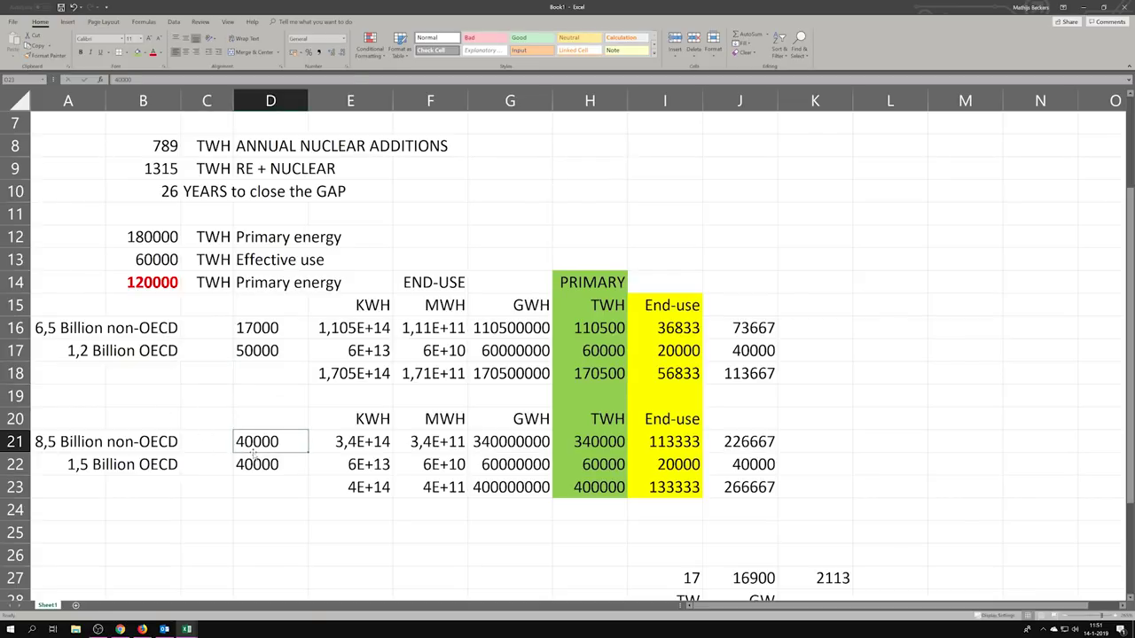
type("17000")
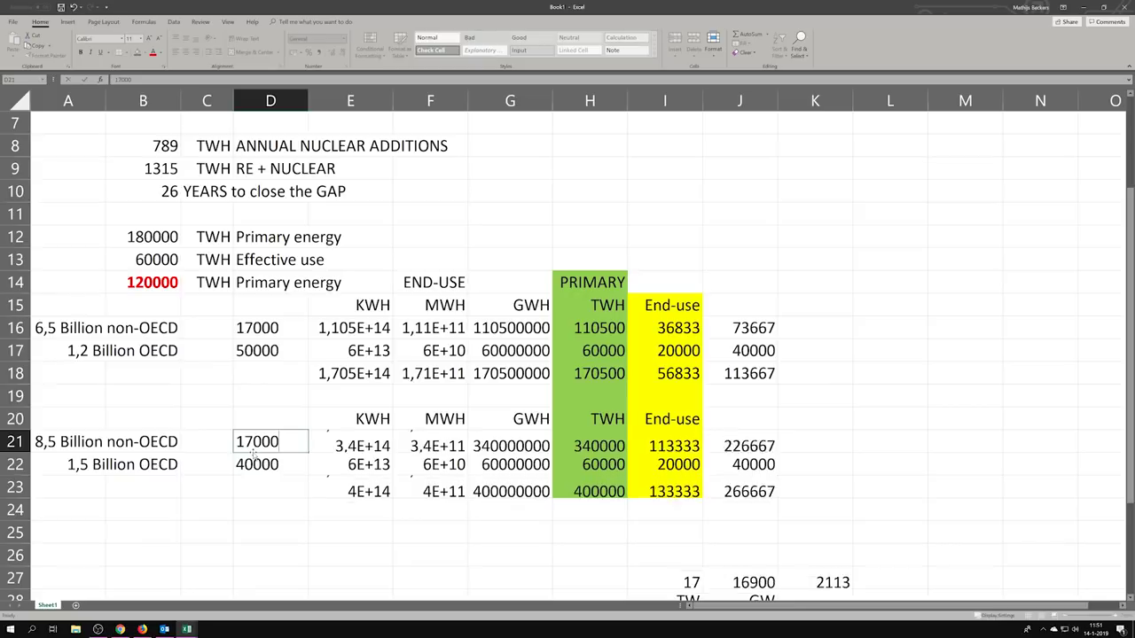
key("Return")
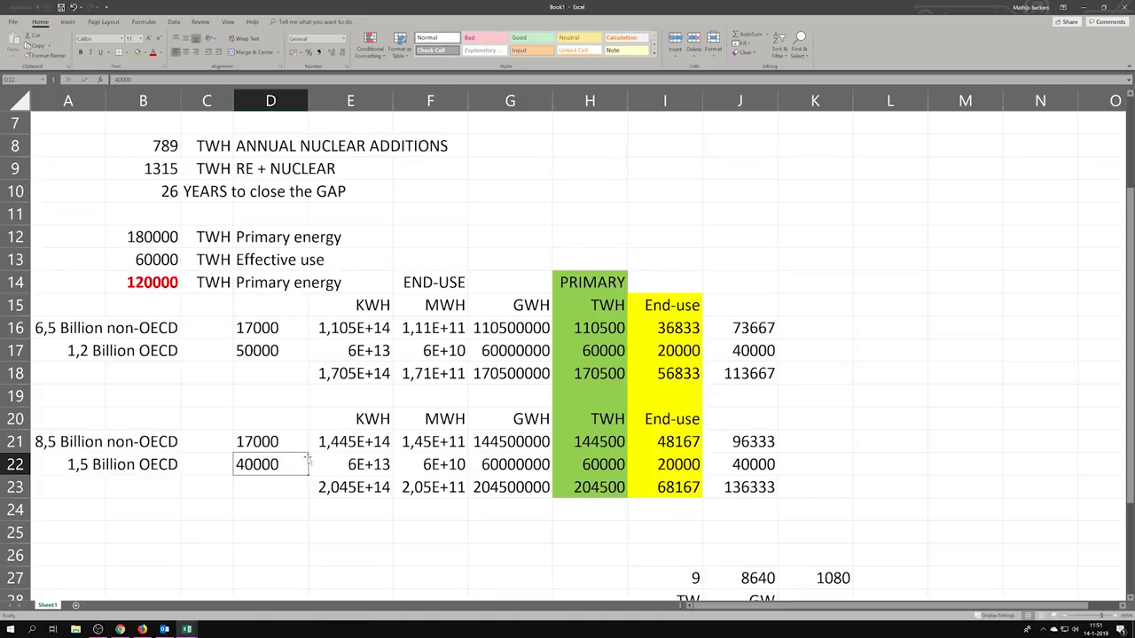
Examine the recalculated primary and end-use totals and the TW and GW capacity figures alongside the summary of required electricity and gap years.
scroll(843, 445, "down", 1)
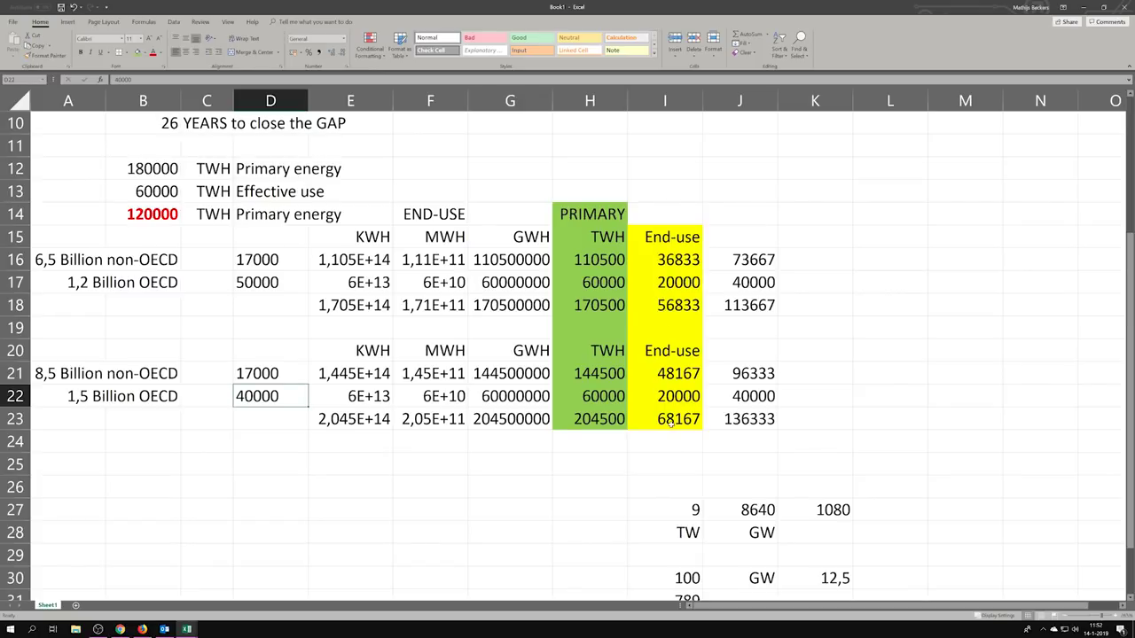
scroll(671, 423, "down", 3)
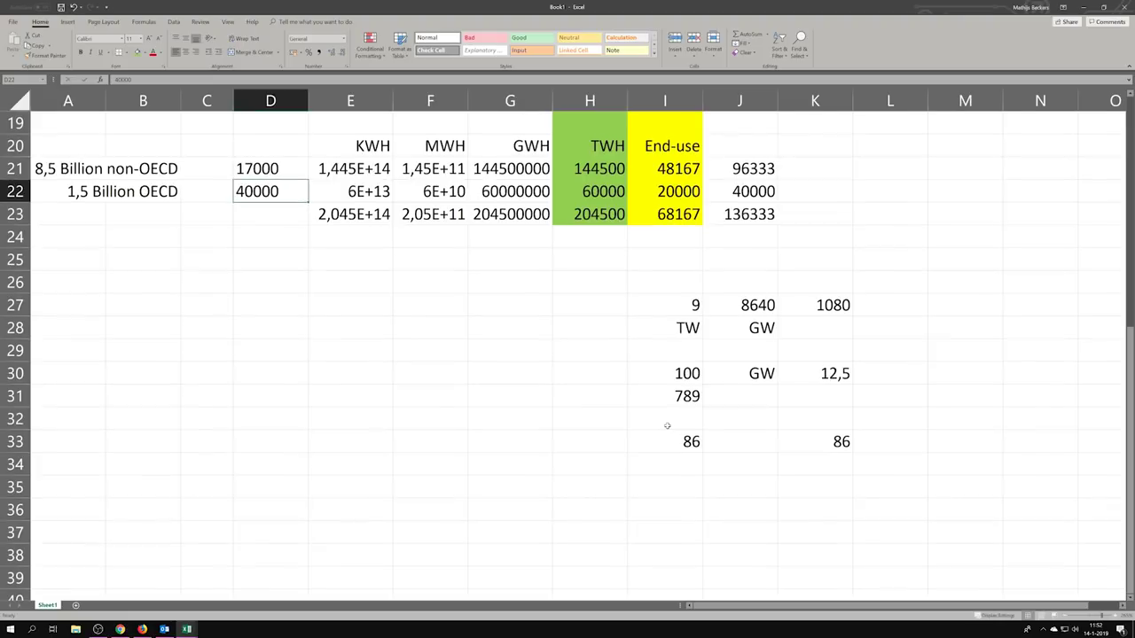
scroll(669, 424, "up", 2)
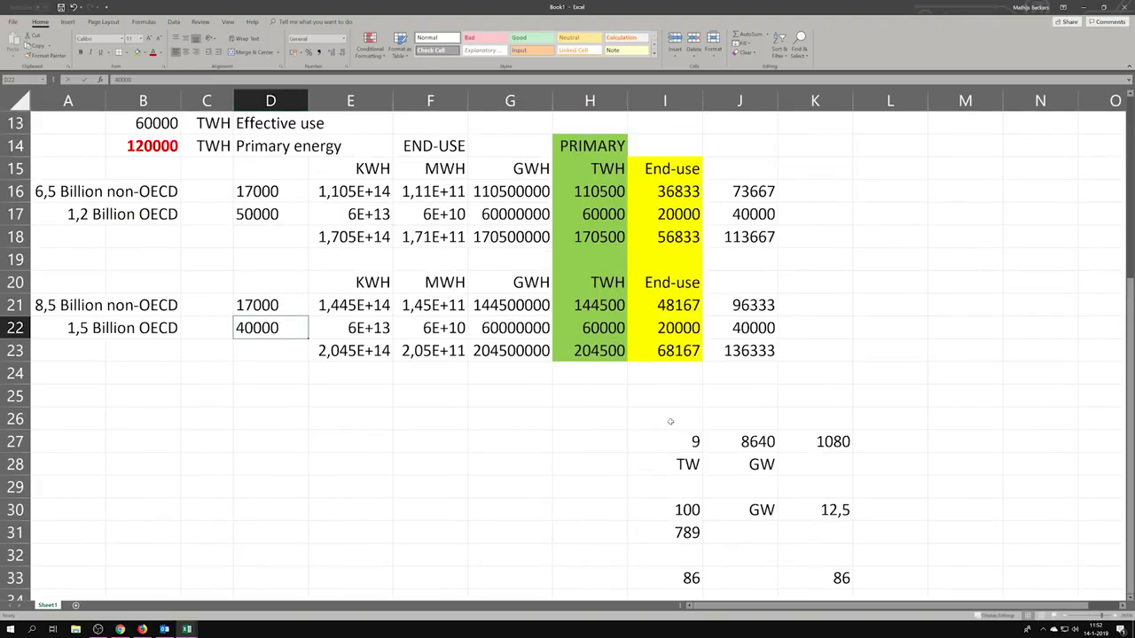
scroll(670, 422, "down", 4)
scroll(669, 421, "up", 2)
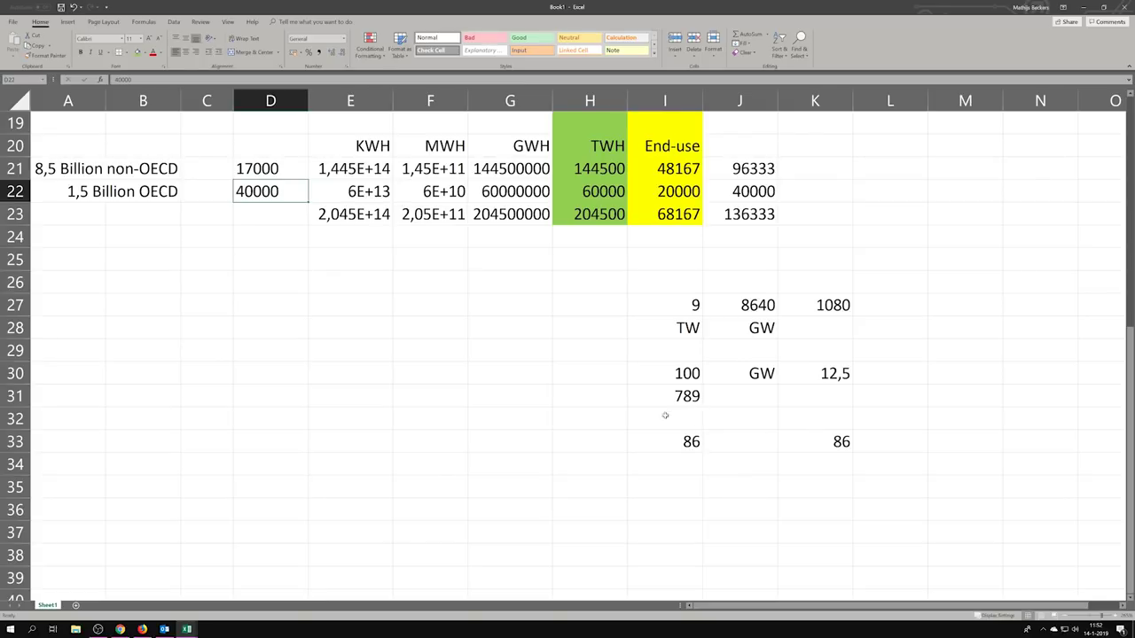
scroll(385, 420, "up", 6)
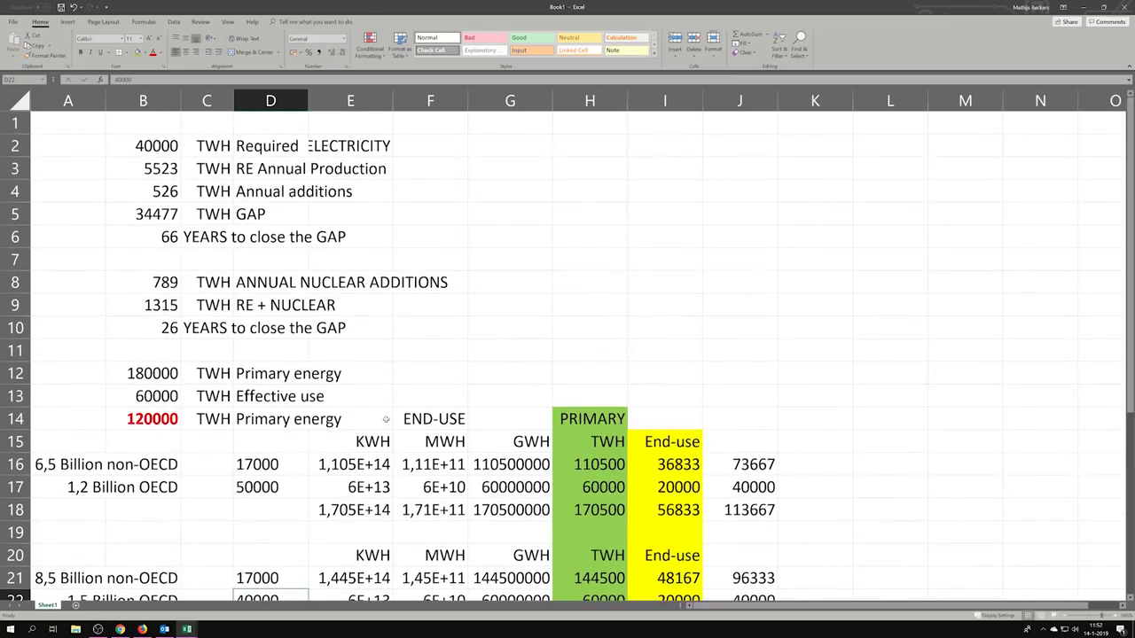
scroll(386, 420, "down", 5)
scroll(386, 419, "up", 5)
scroll(387, 419, "down", 3)
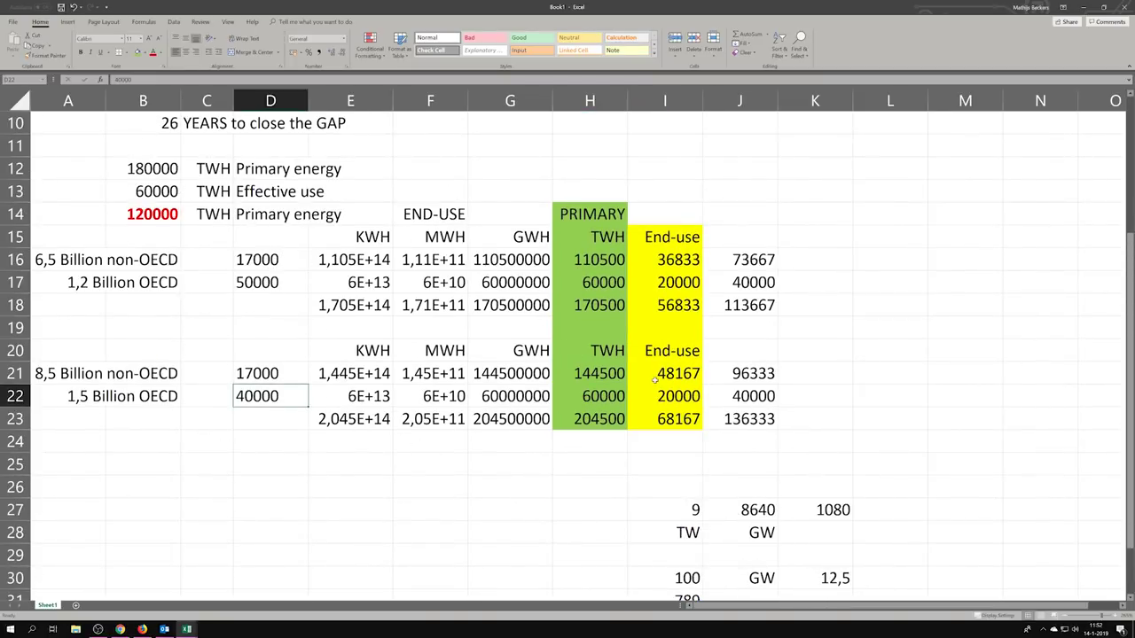
scroll(558, 386, "up", 3)
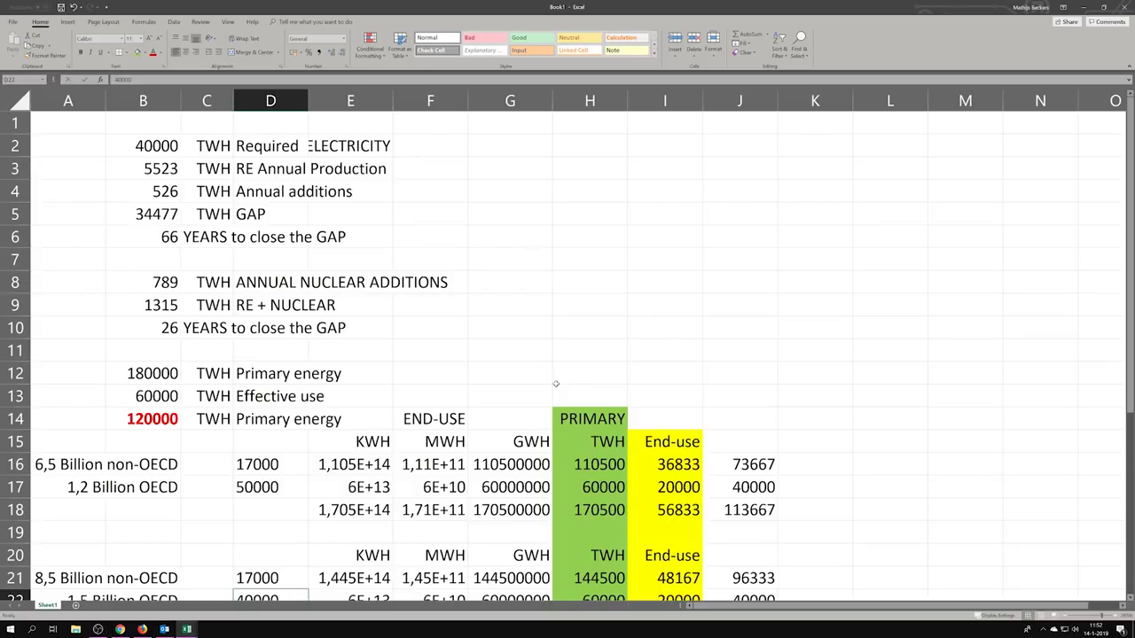
scroll(554, 384, "down", 8)
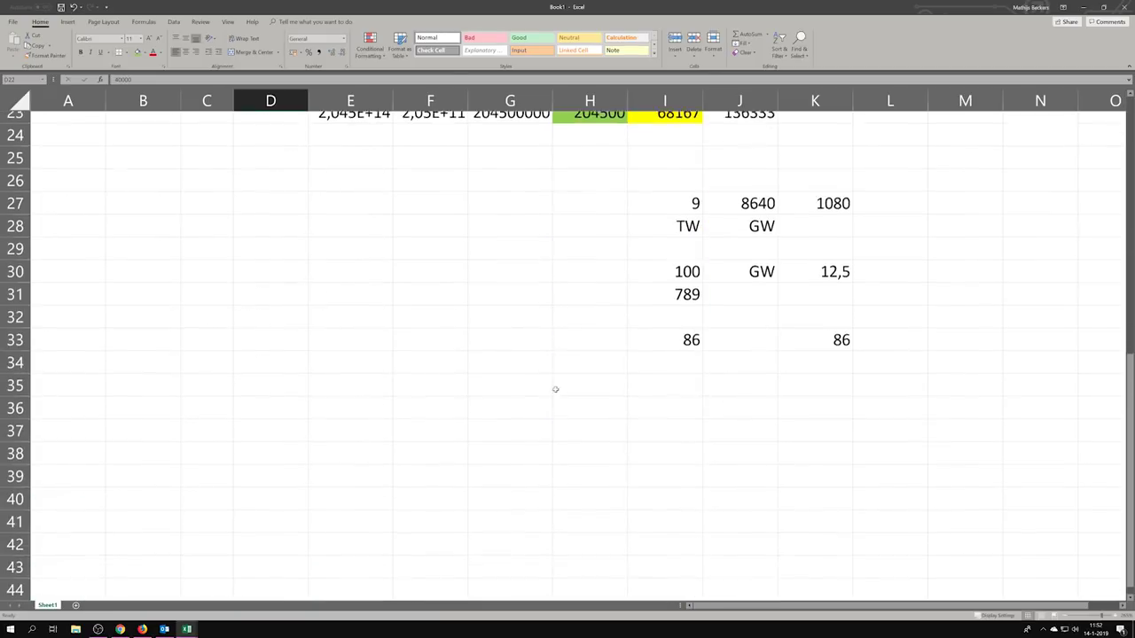
scroll(557, 399, "up", 8)
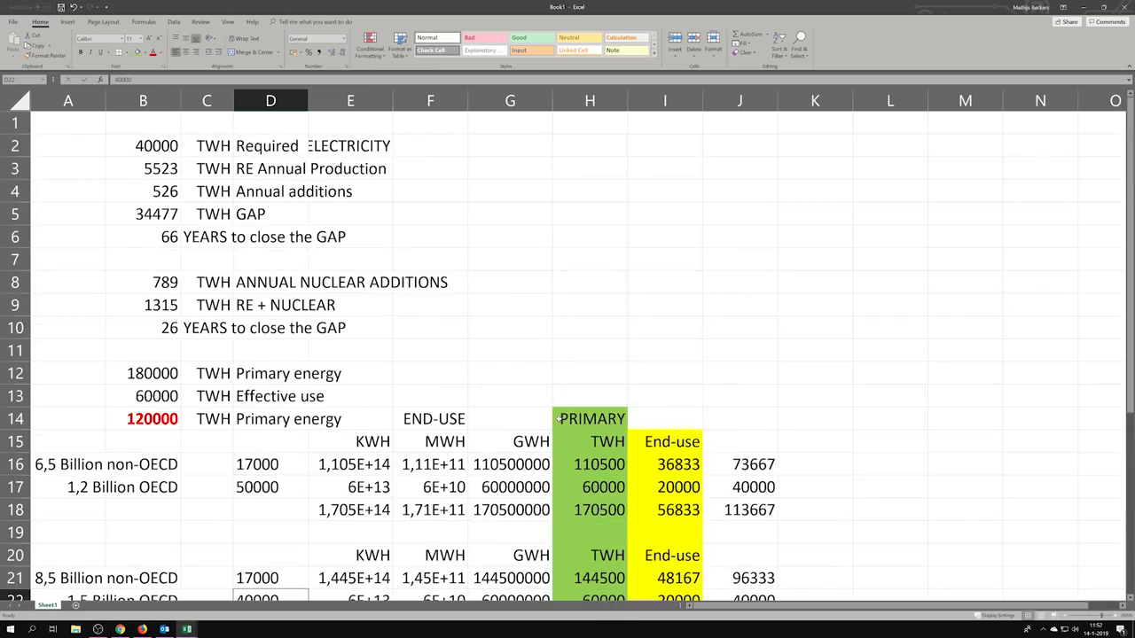
scroll(557, 418, "down", 6)
scroll(557, 419, "up", 6)
scroll(557, 419, "down", 1)
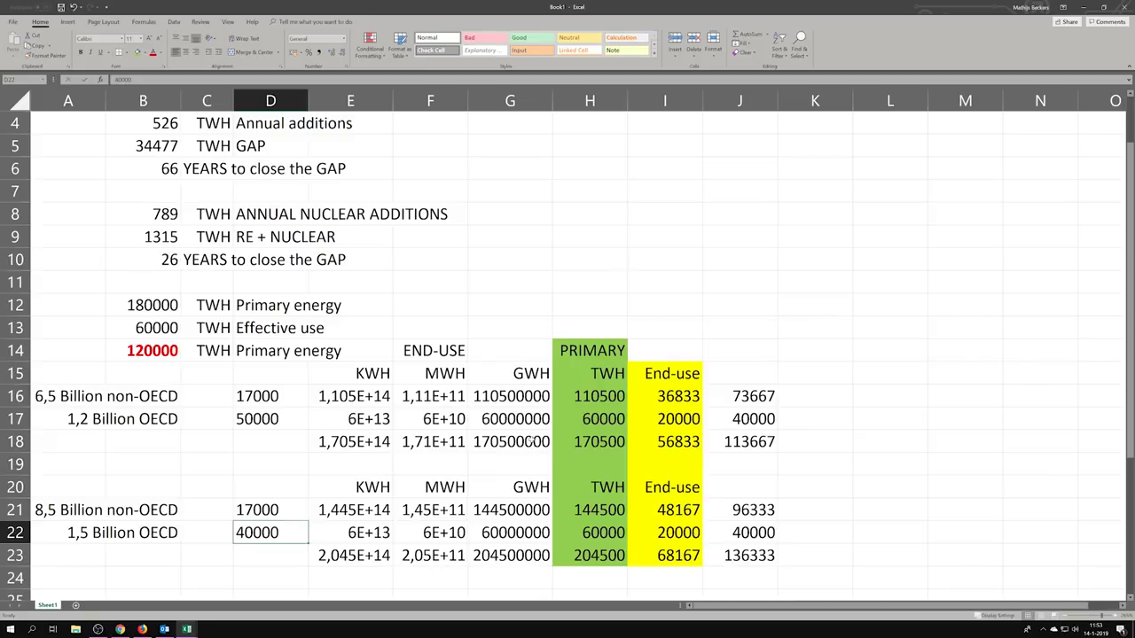
scroll(562, 420, "down", 5)
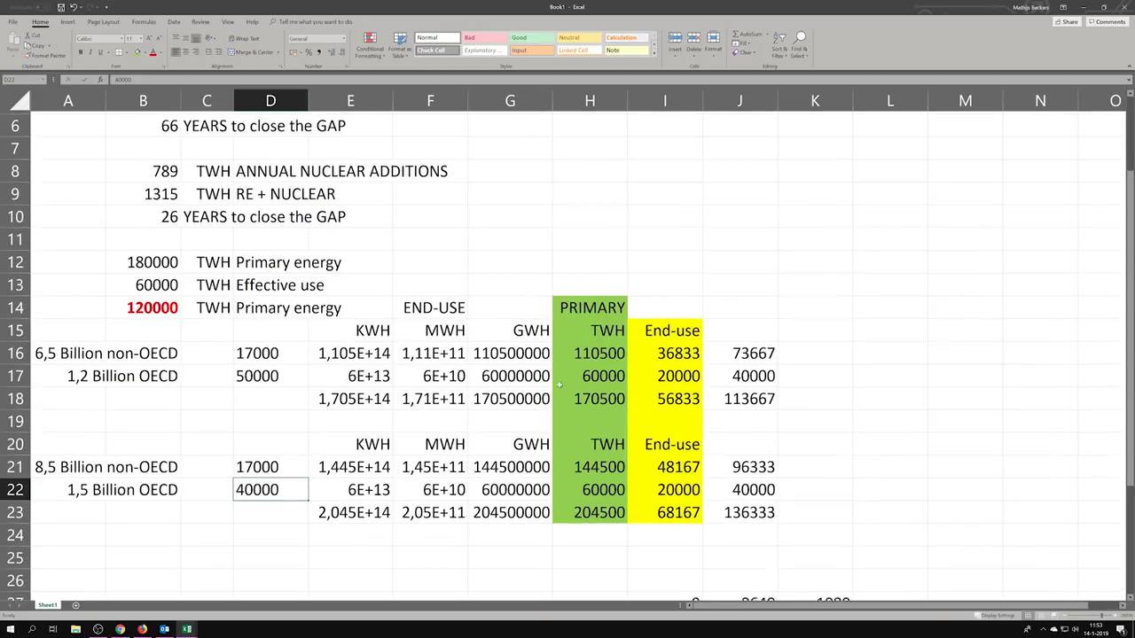
scroll(545, 403, "up", 5)
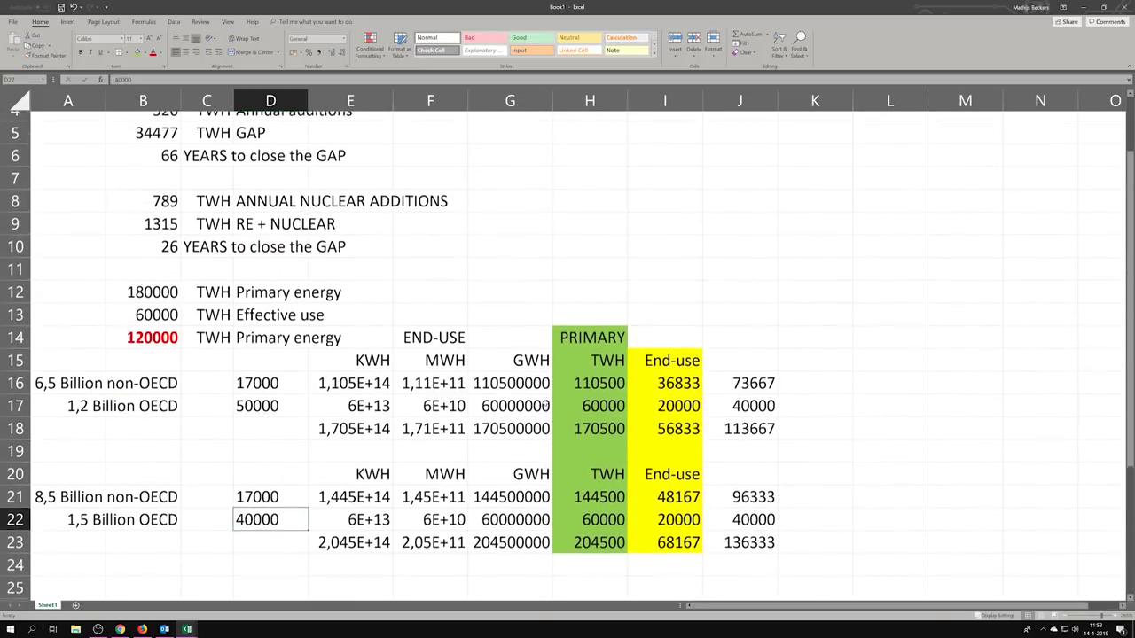
scroll(545, 401, "down", 2)
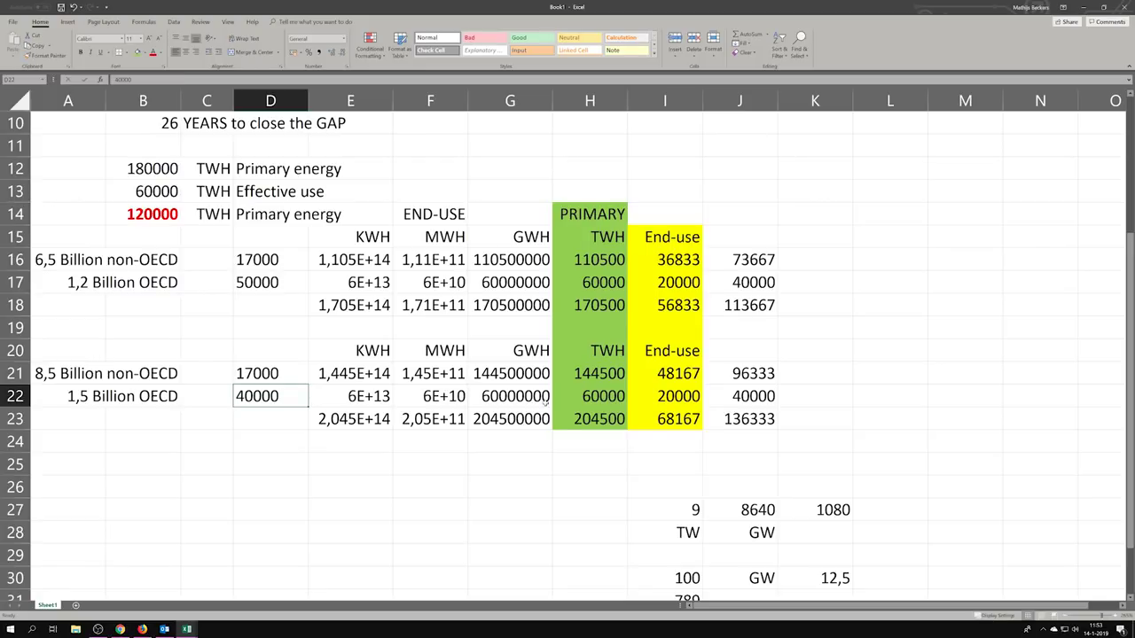
Set the 8,5 Billion non-OECD energy use in D21 to 20000 and compare the totals in J18 and J23.
left_click(175, 216)
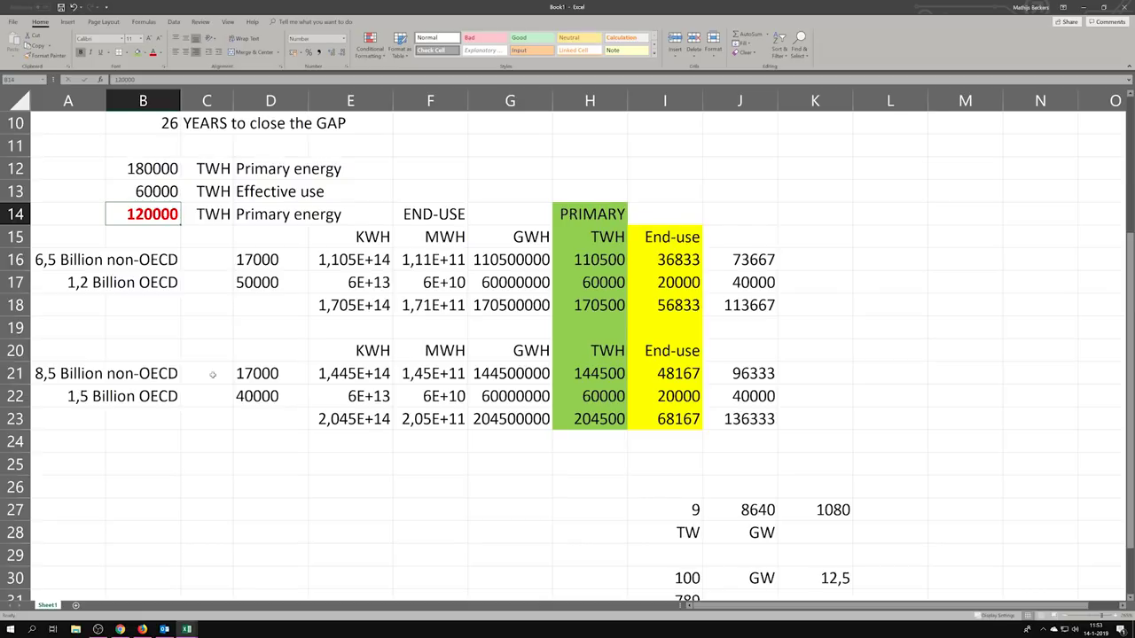
left_click(257, 373)
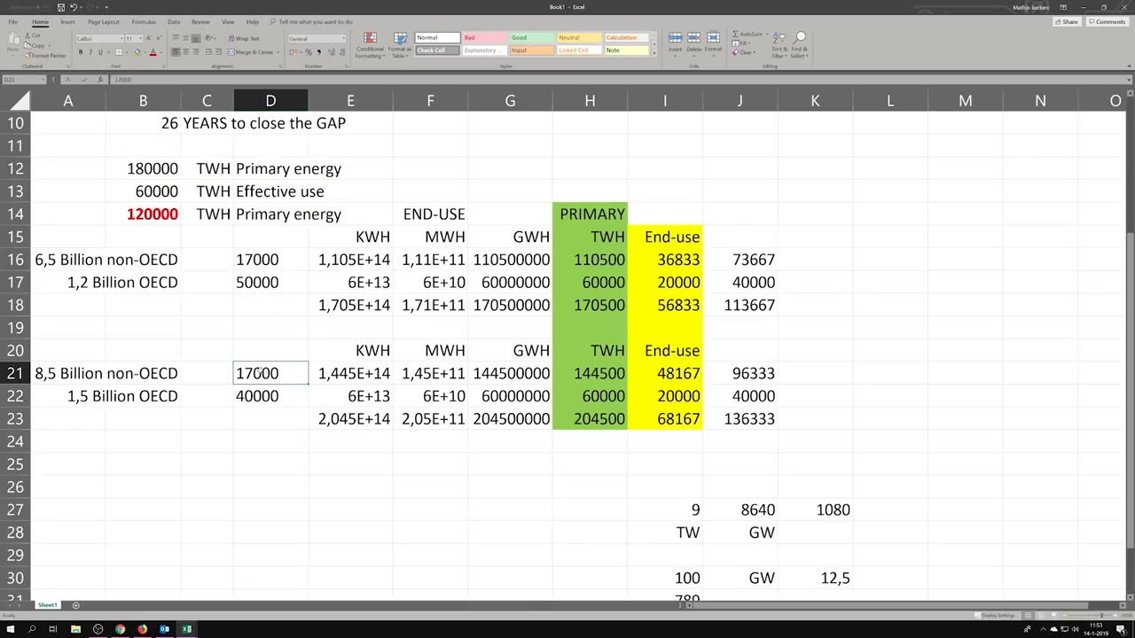
type("20000")
key("Return")
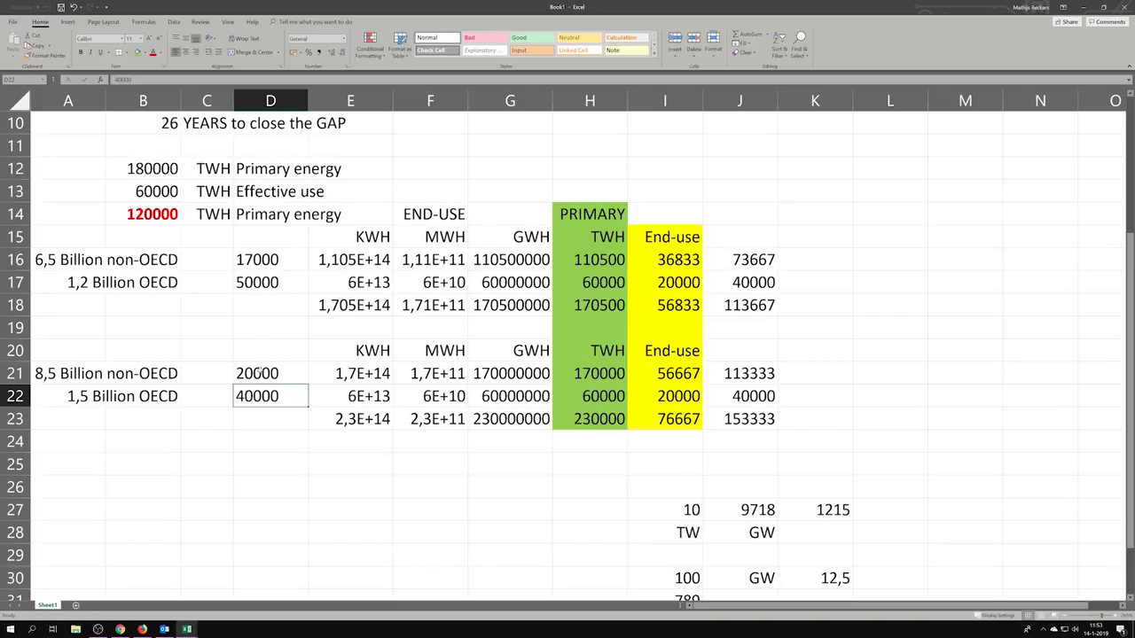
left_click(736, 304)
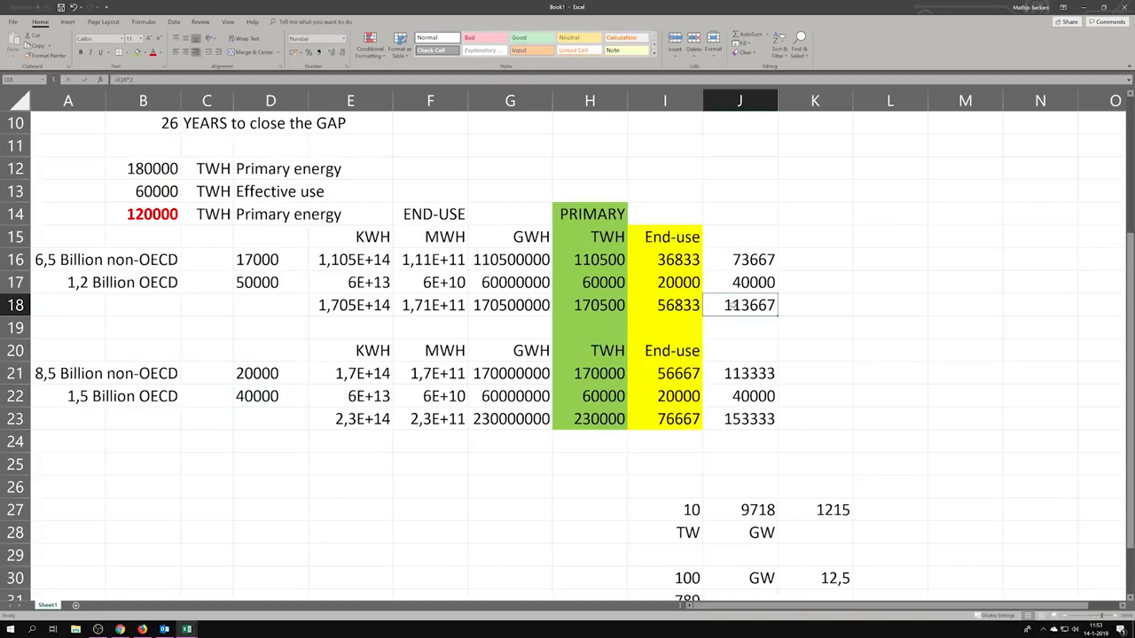
left_click(747, 420)
left_click(745, 307)
left_click(754, 411)
left_click(743, 289)
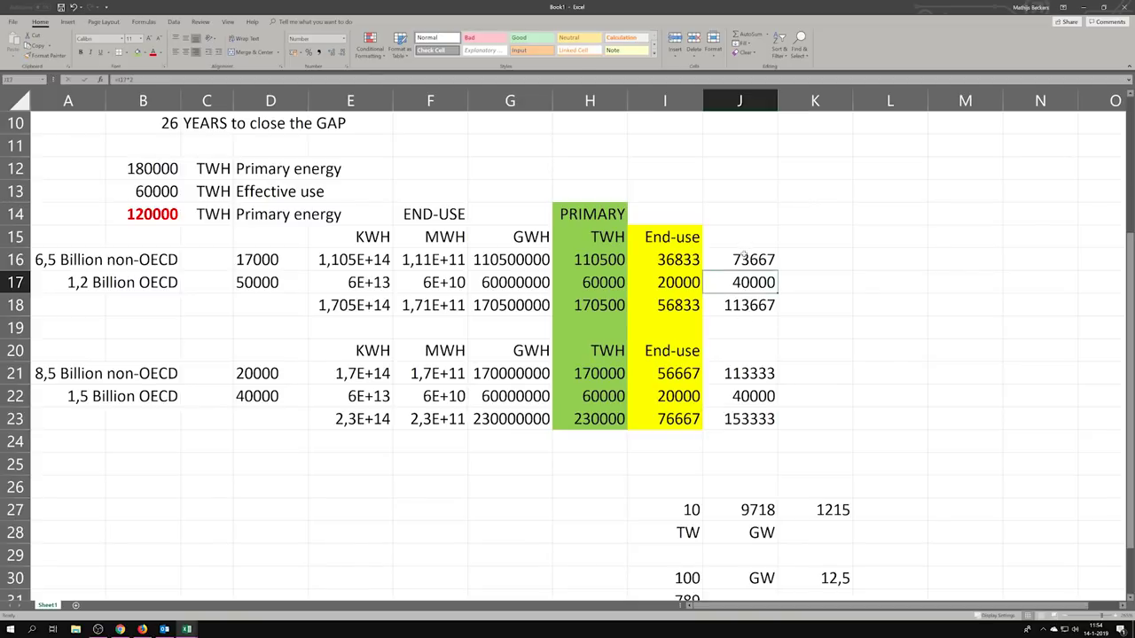
Add the heading "Primary with 1/3rd losses" in J14 above the column J figures and left-align it.
left_click_drag(743, 257, 746, 420)
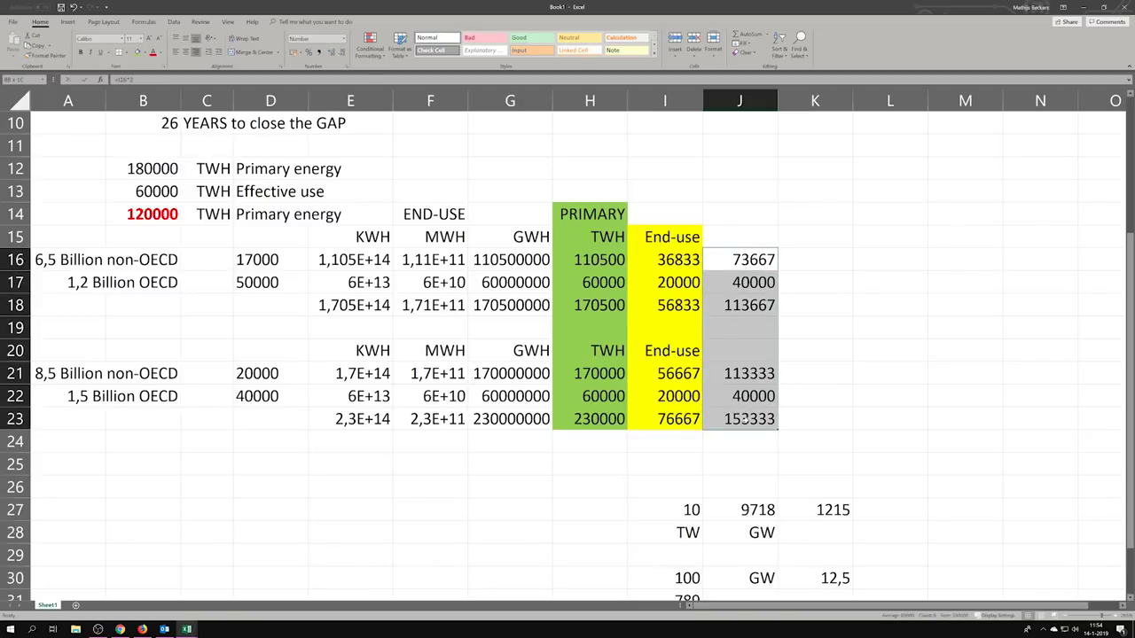
left_click(743, 214)
type("Primary")
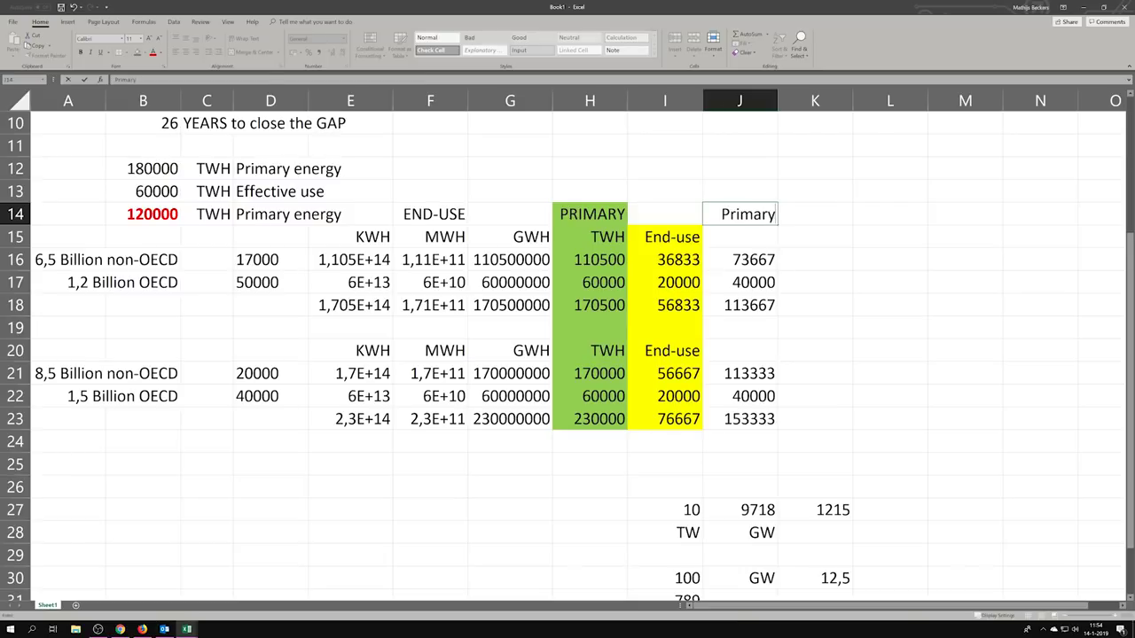
type("  with")
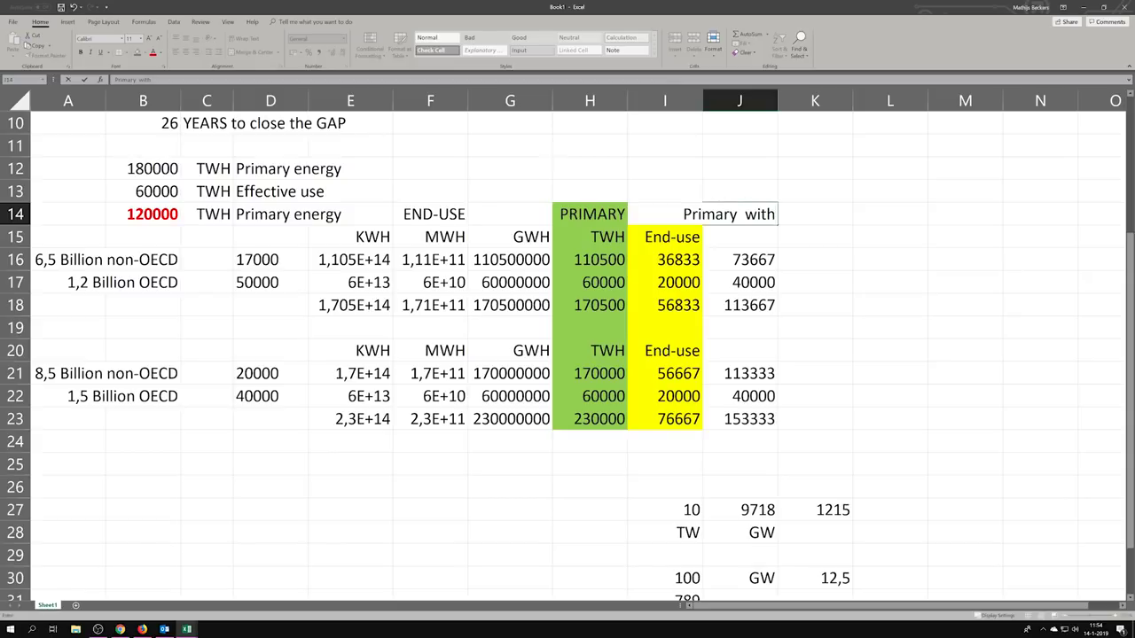
type(" 1/3rd losses")
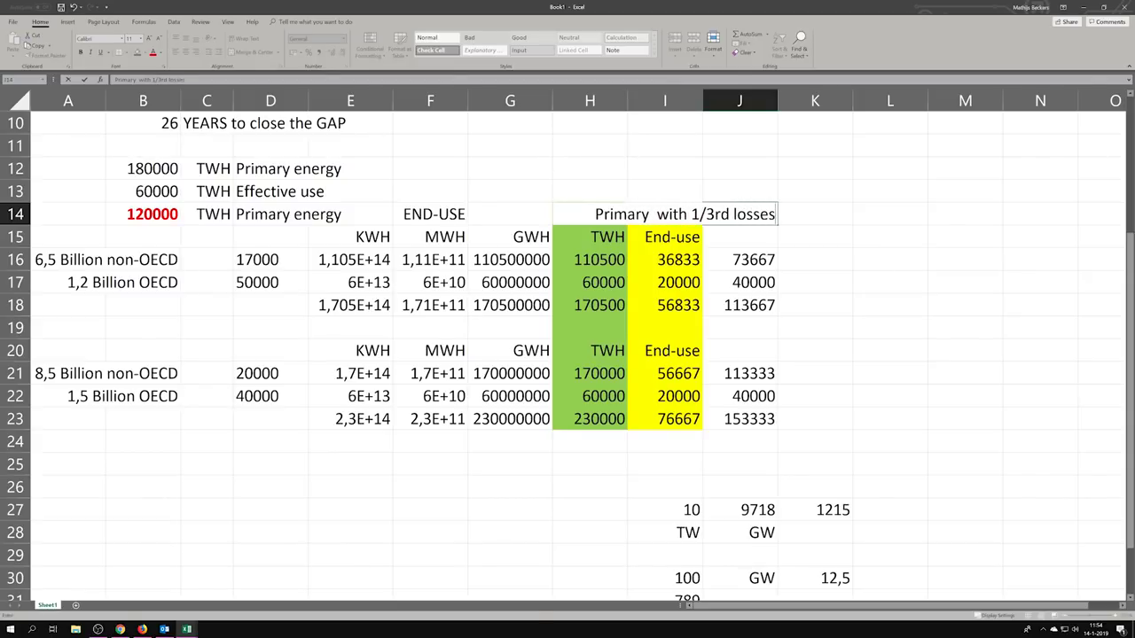
key("Return")
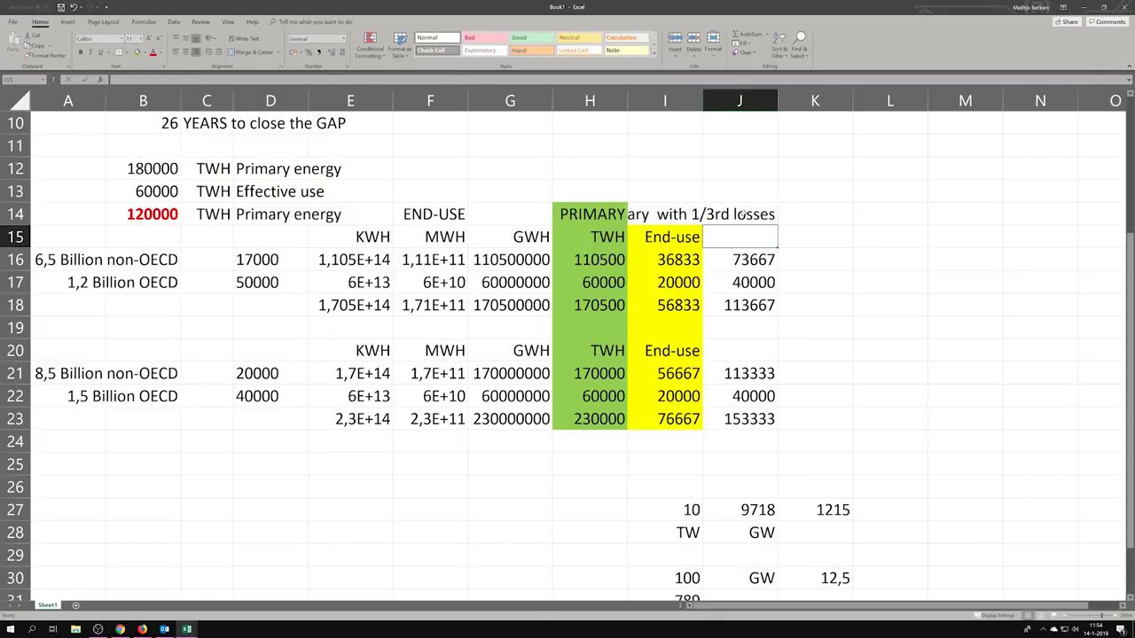
key("Up")
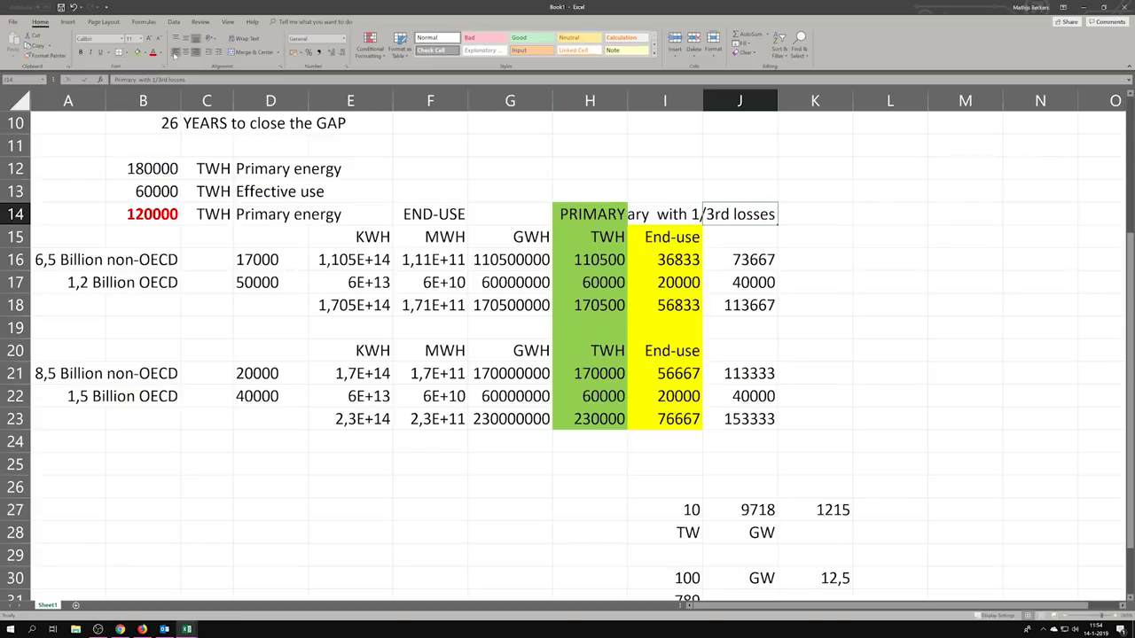
left_click(176, 53)
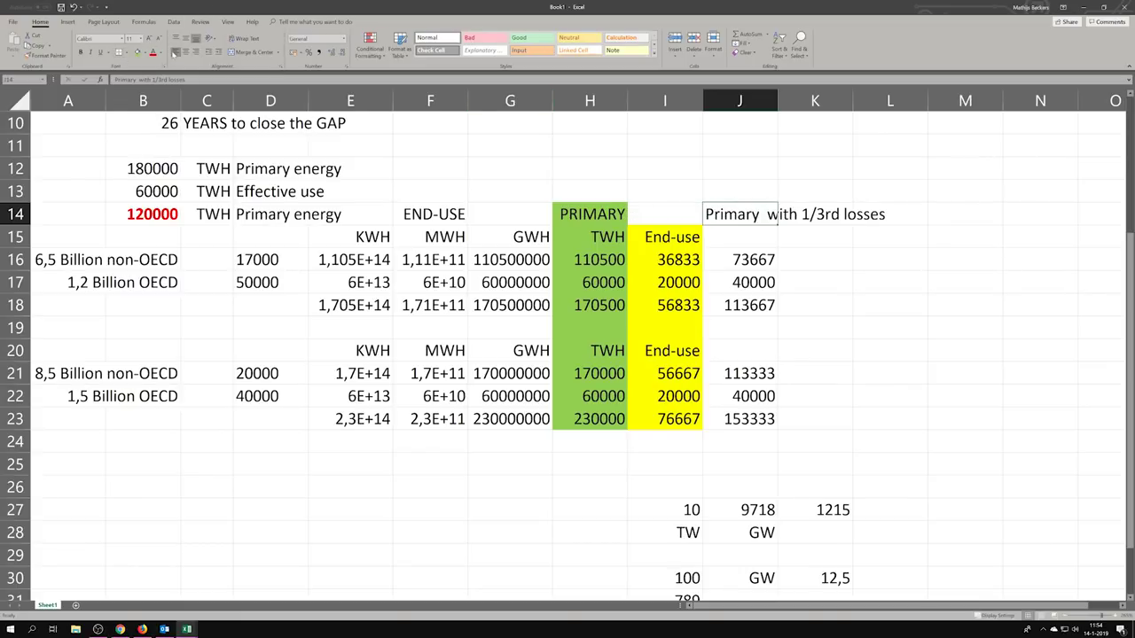
Make the J14 heading and the column J figures down to J23 bold and red.
left_click(81, 52)
left_click(152, 52)
left_click_drag(749, 212, 745, 424)
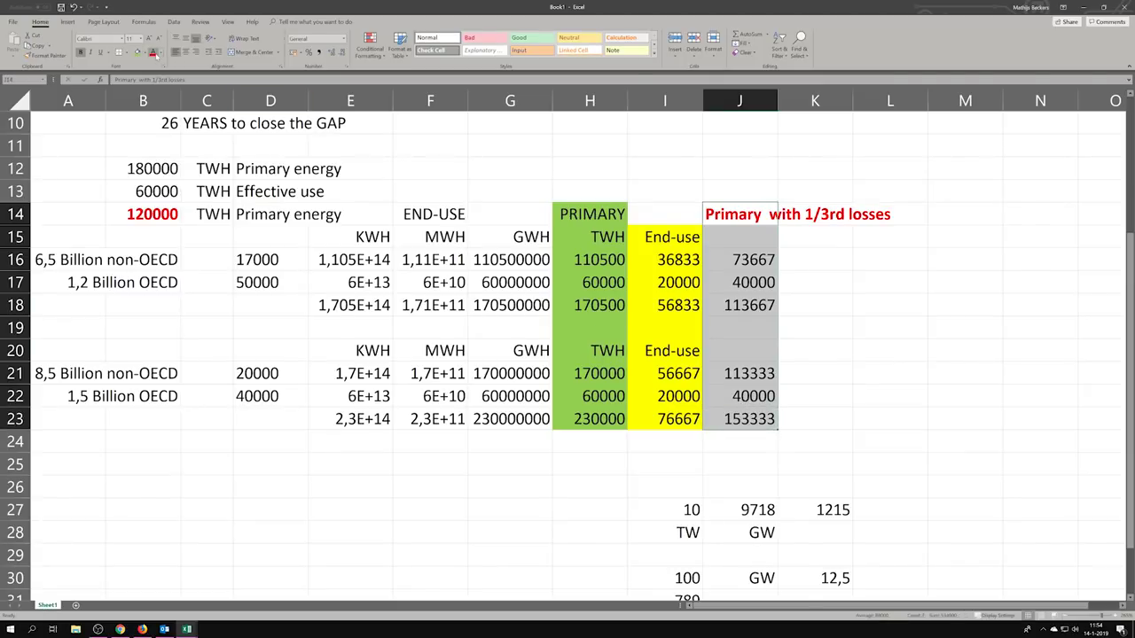
left_click(152, 53)
left_click(80, 53)
left_click(80, 52)
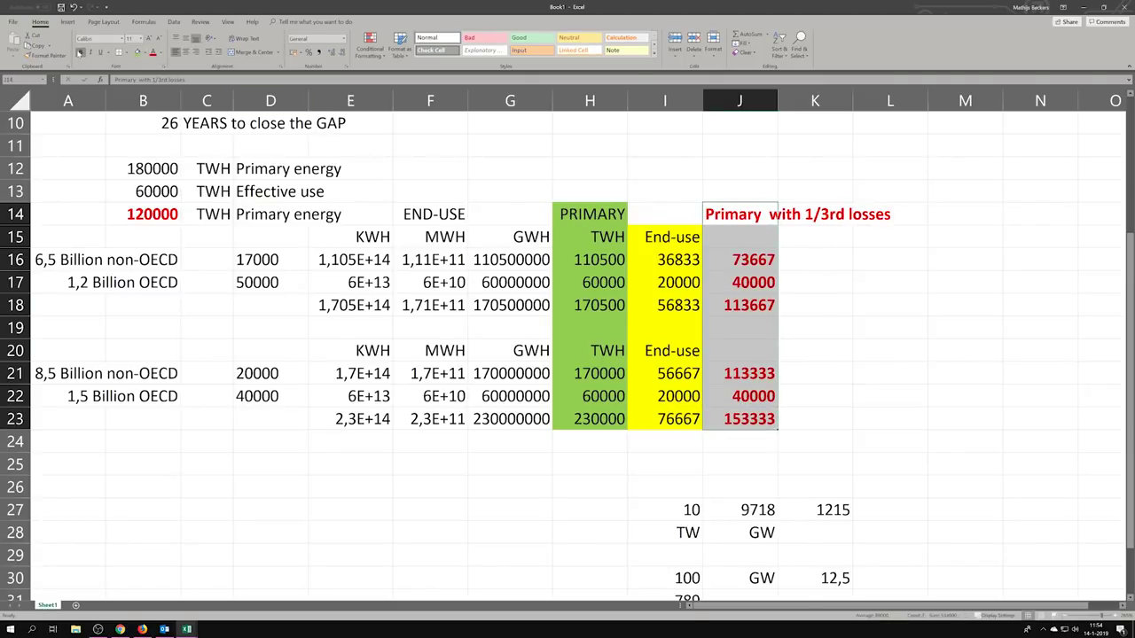
left_click(808, 420)
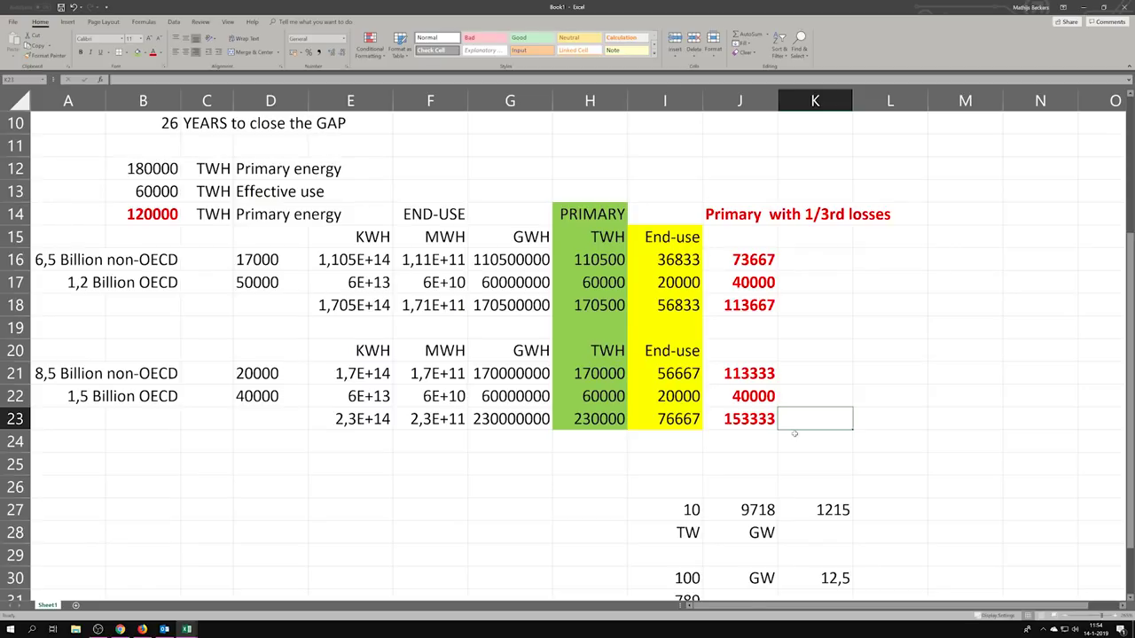
scroll(803, 430, "down", 3)
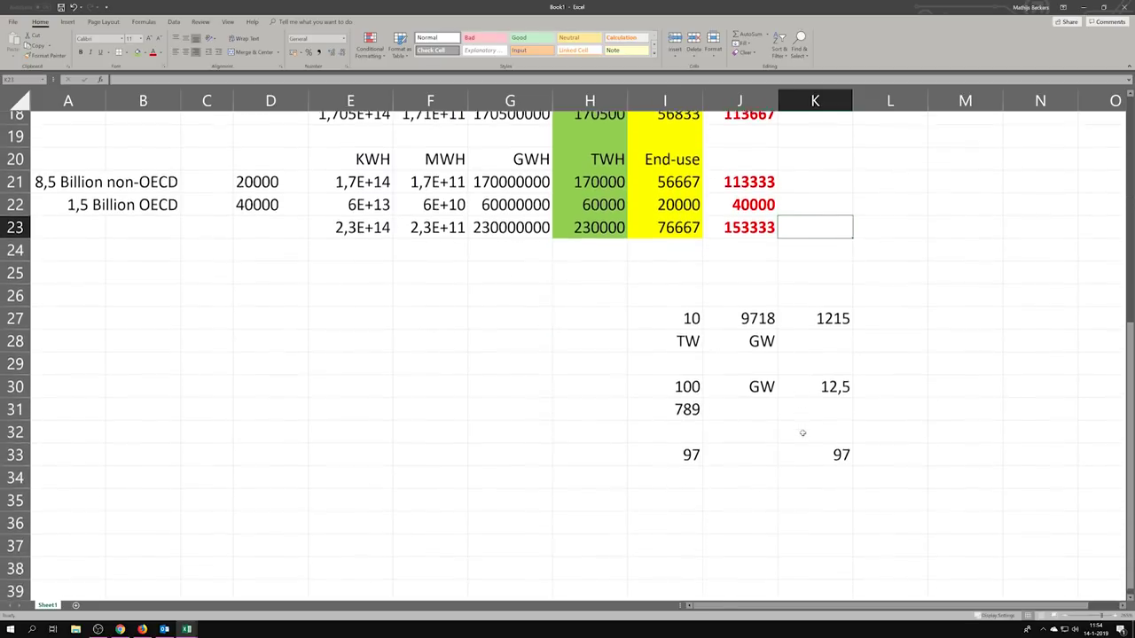
Enter a formula in K23 that divides the 8,5 and 1,5 Billion scenario's red total in J23 by 500.
scroll(803, 431, "up", 5)
scroll(802, 431, "down", 3)
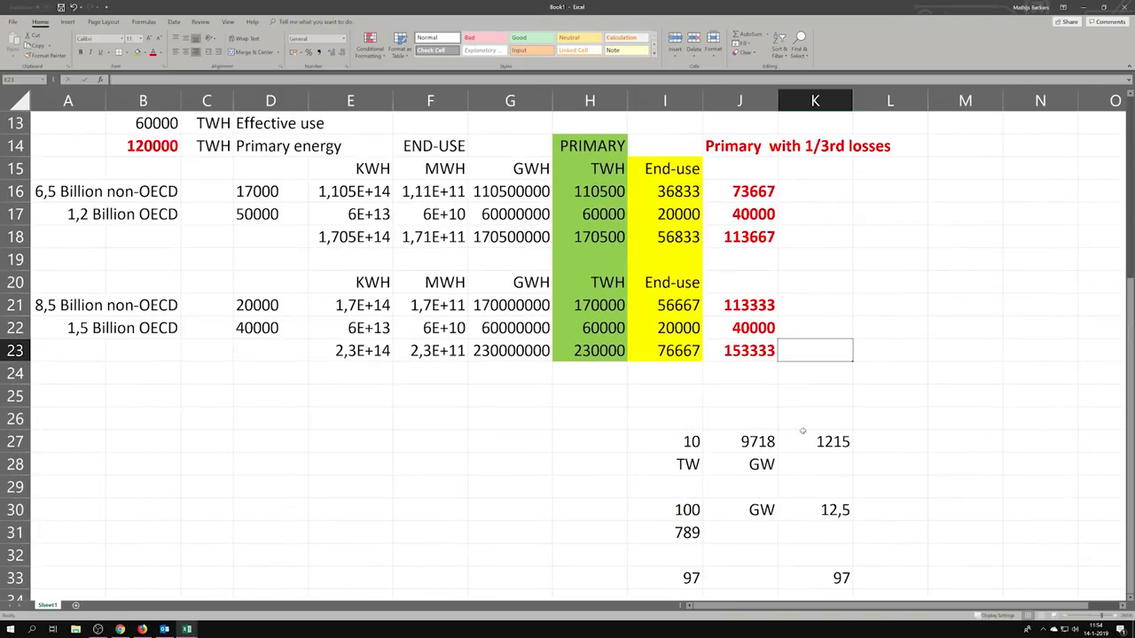
scroll(816, 432, "up", 1)
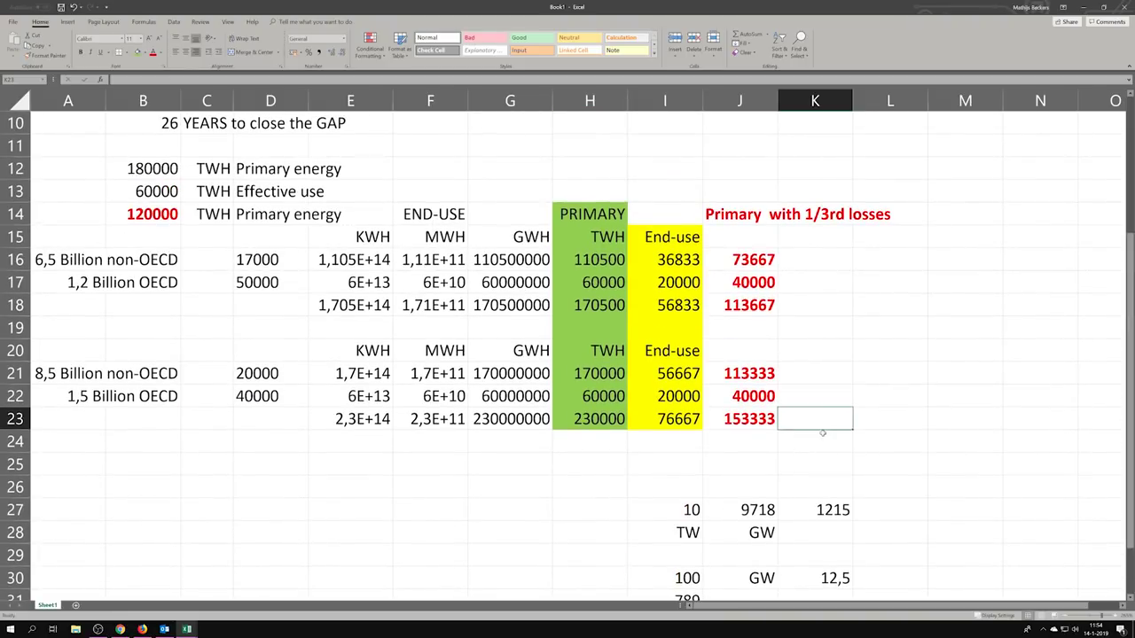
type("=")
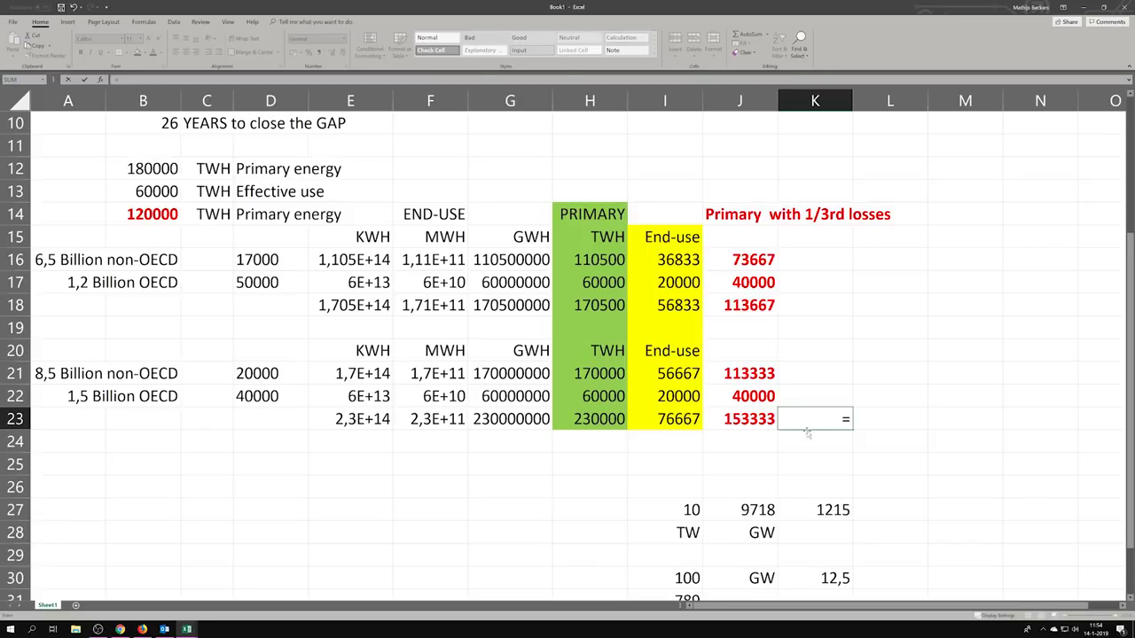
left_click(745, 418)
type("/500")
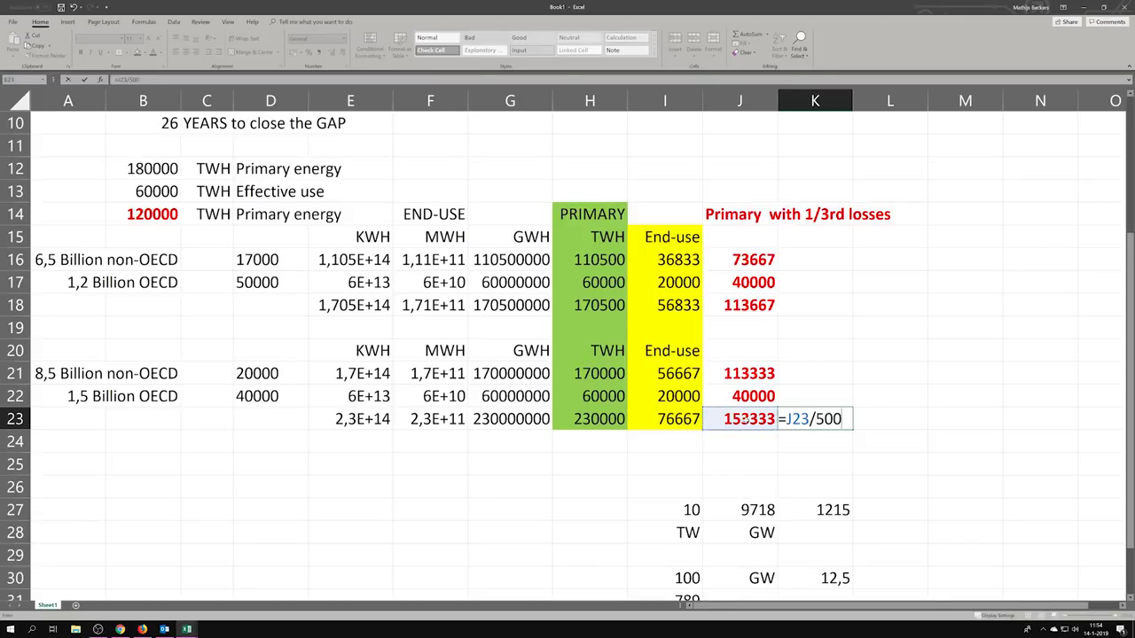
key("Return")
Format K23 as a Number with 0 decimal places.
right_click(811, 424)
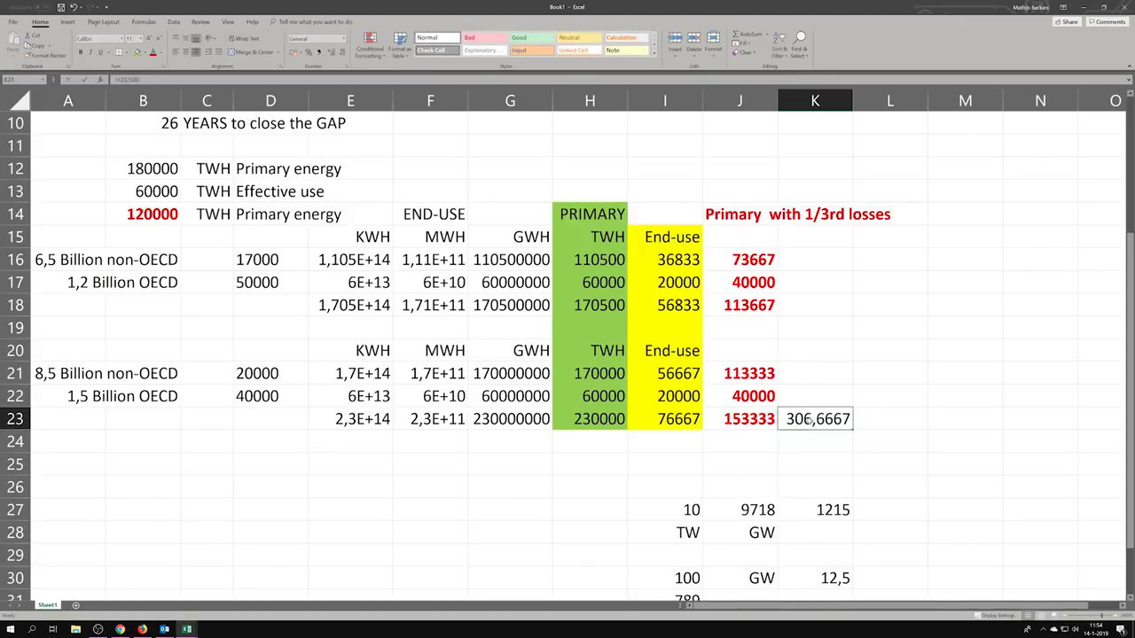
left_click(838, 383)
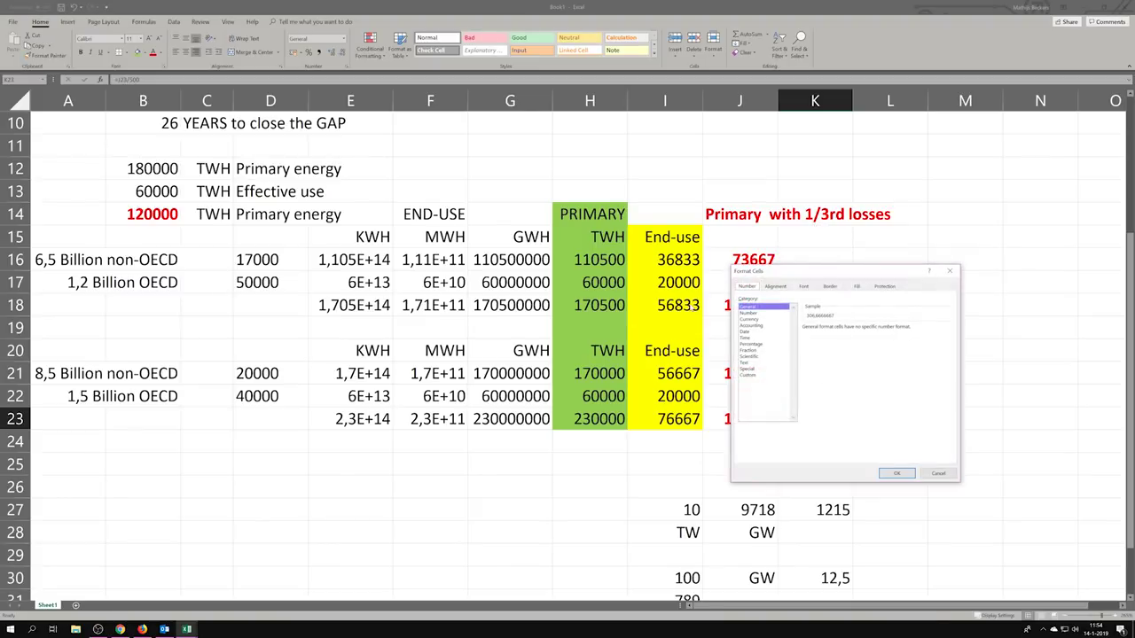
left_click(753, 313)
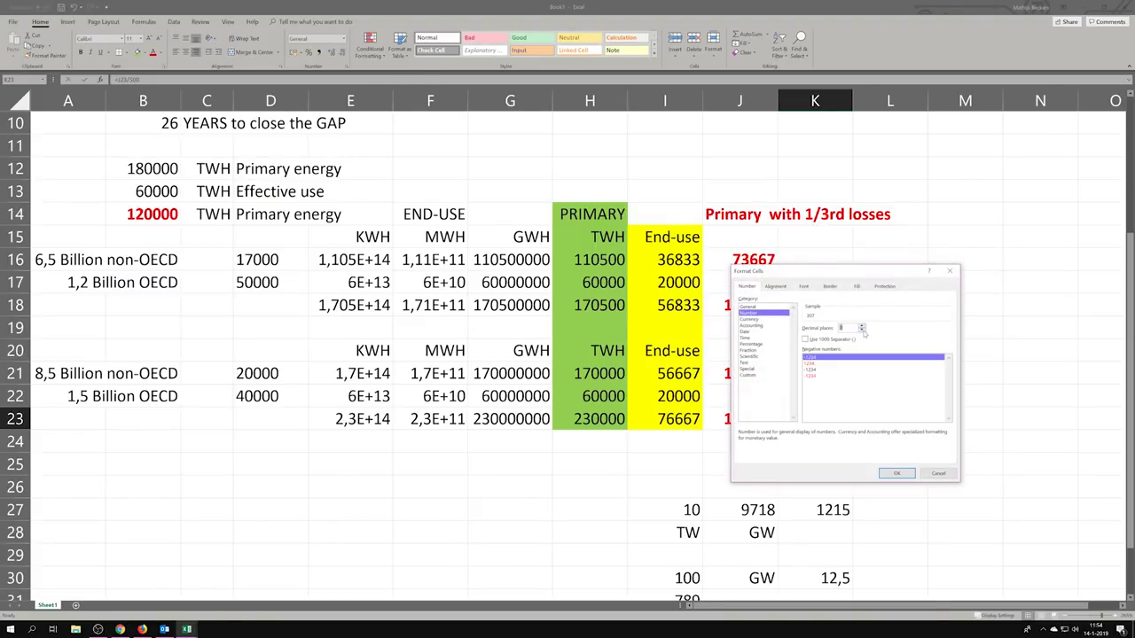
left_click(894, 474)
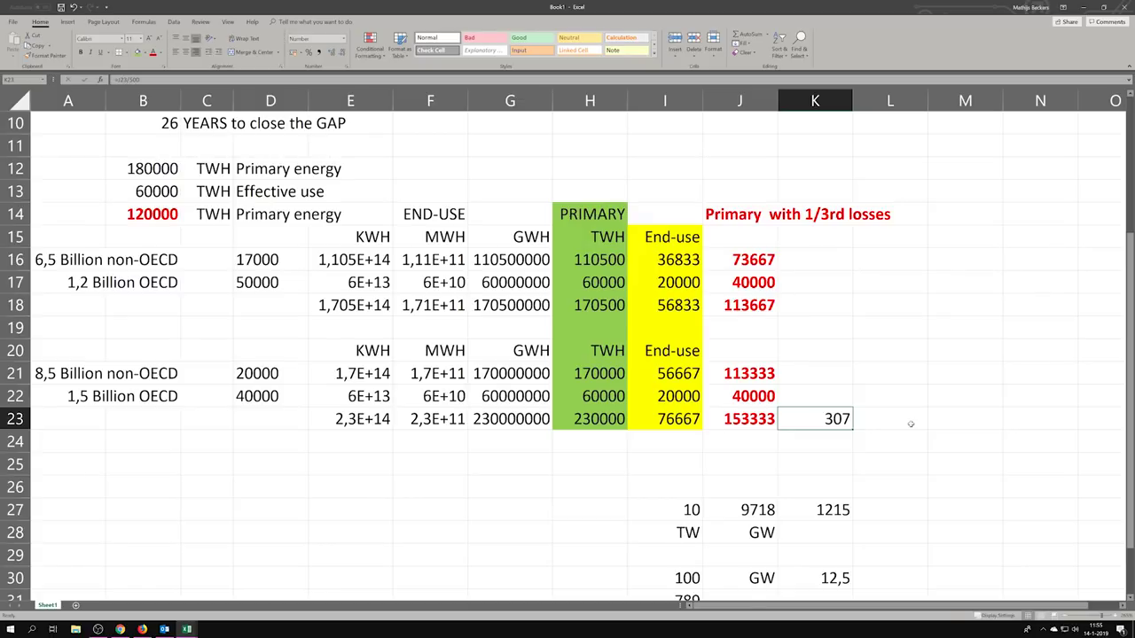
Left-align the ELECTRICITY label in E2 so its text displays in full beside Required.
scroll(519, 415, "up", 3)
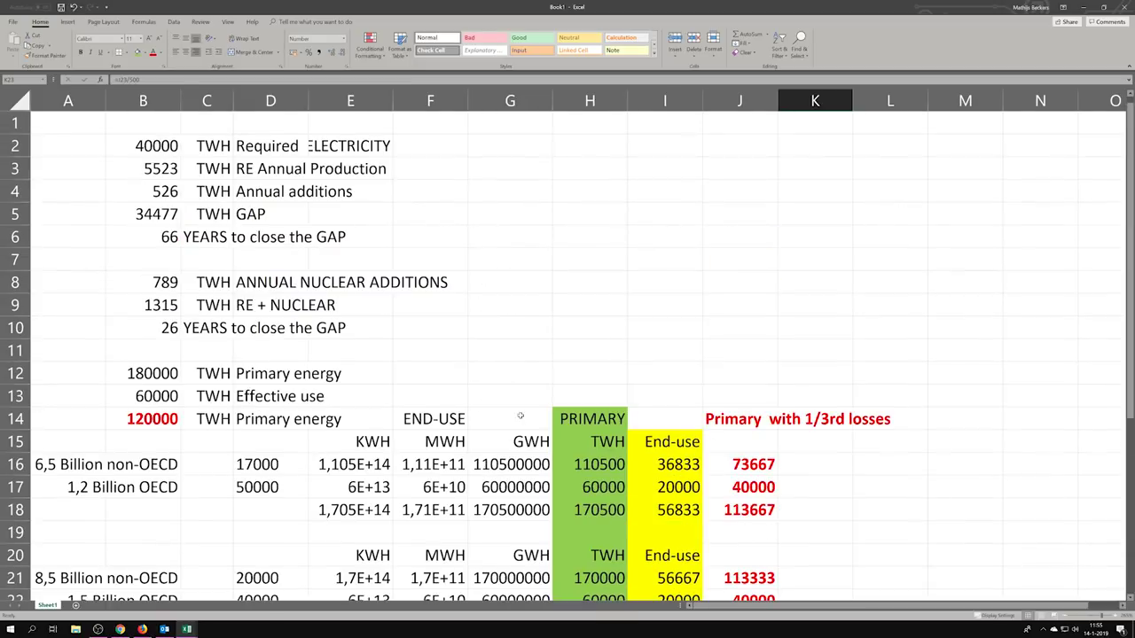
left_click(348, 149)
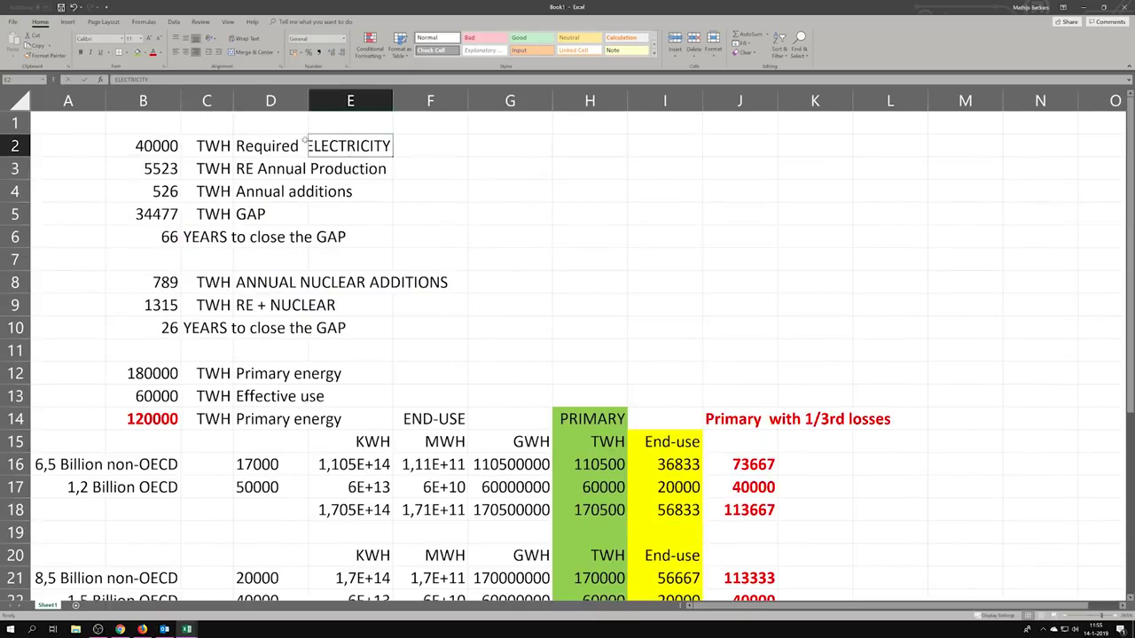
left_click(448, 194)
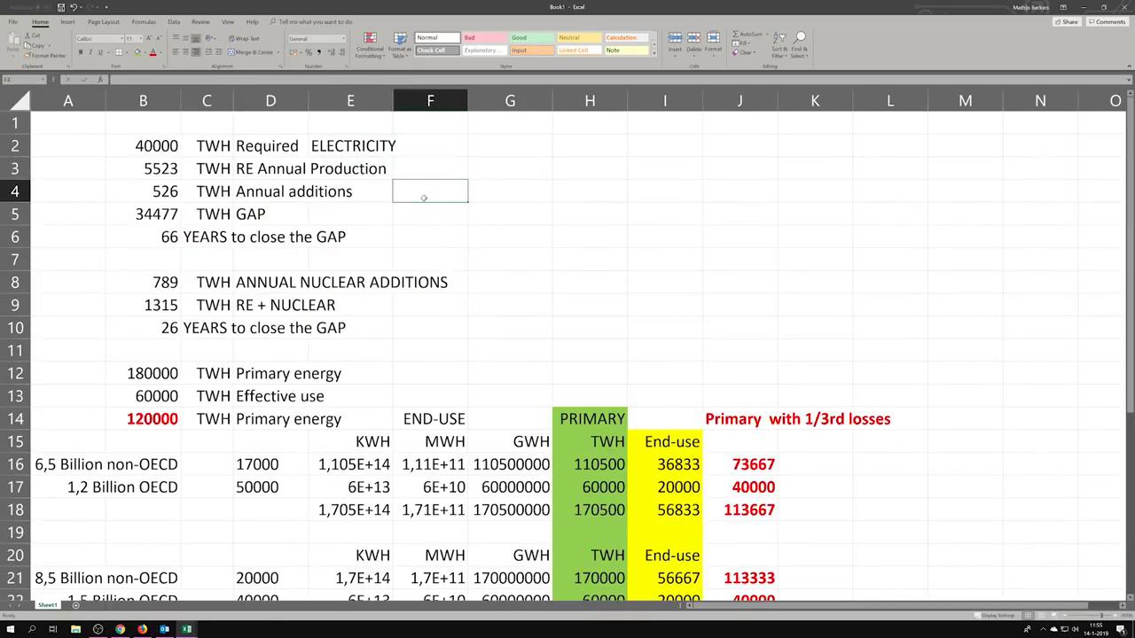
Compare the required electricity, gap and nuclear addition figures with the primary and end-use scenario totals and the capacity figures below.
scroll(450, 196, "down", 1)
scroll(449, 196, "down", 7)
scroll(449, 196, "up", 7)
scroll(450, 196, "down", 4)
scroll(450, 196, "up", 4)
scroll(463, 205, "down", 5)
scroll(464, 208, "up", 5)
scroll(464, 208, "down", 2)
scroll(464, 208, "down", 2)
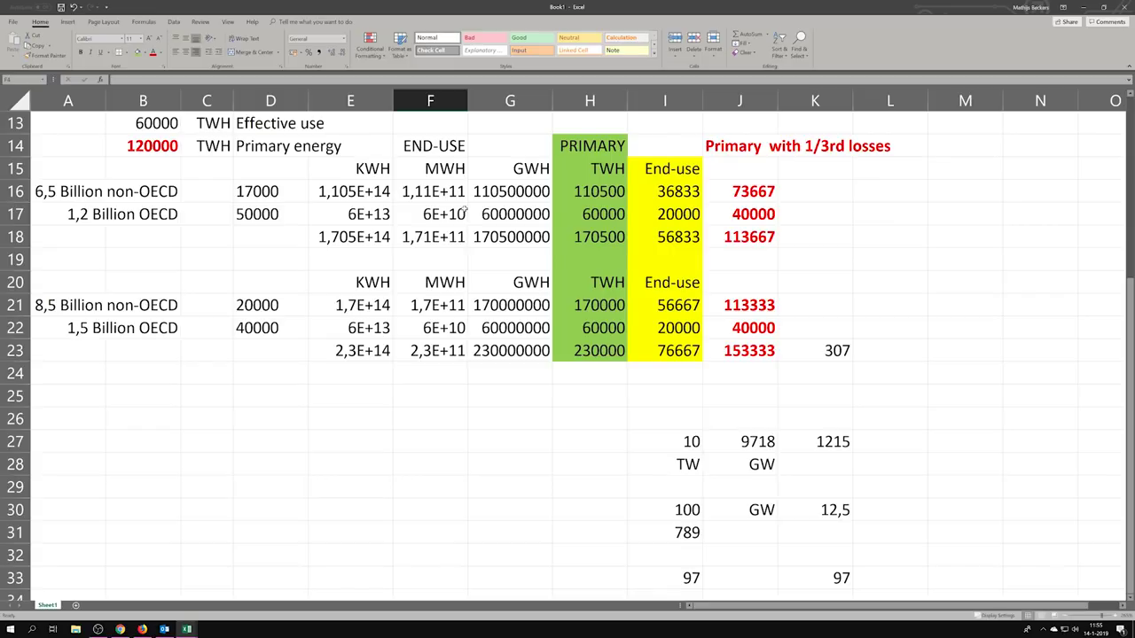
scroll(152, 291, "up", 4)
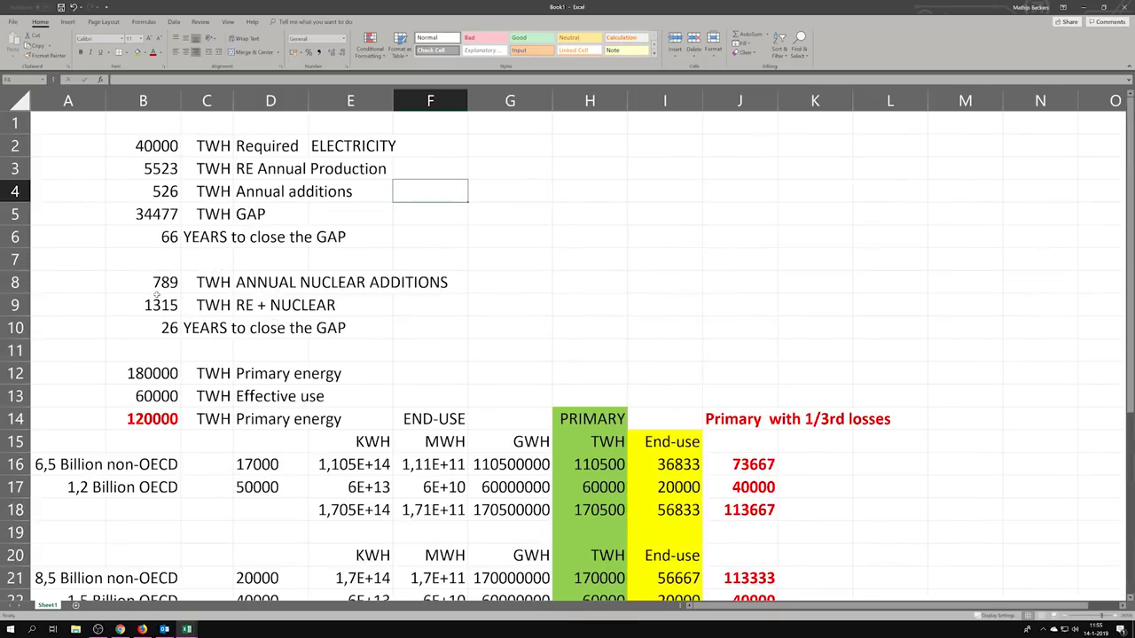